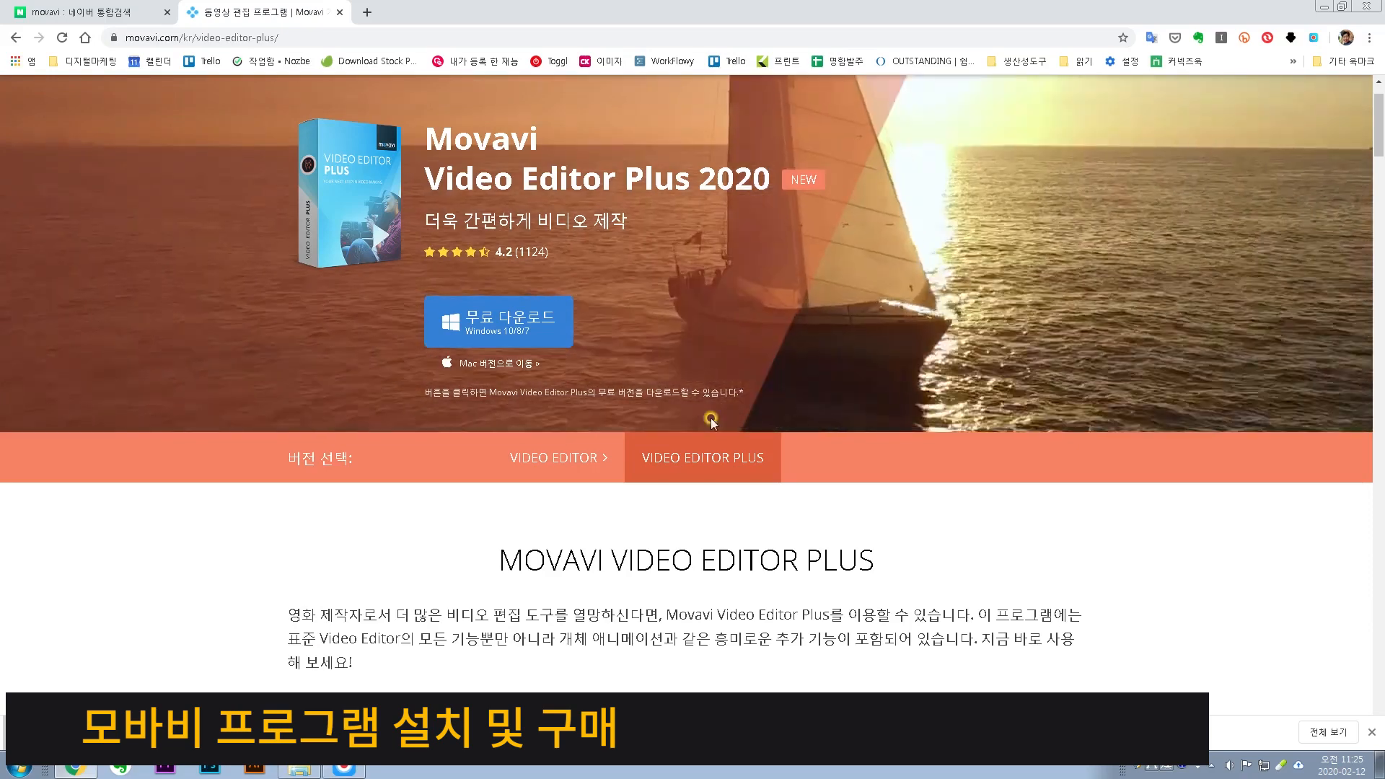
Step: Open Video Editor Plus and close the introductory tutorial overlay
left_click(728, 390)
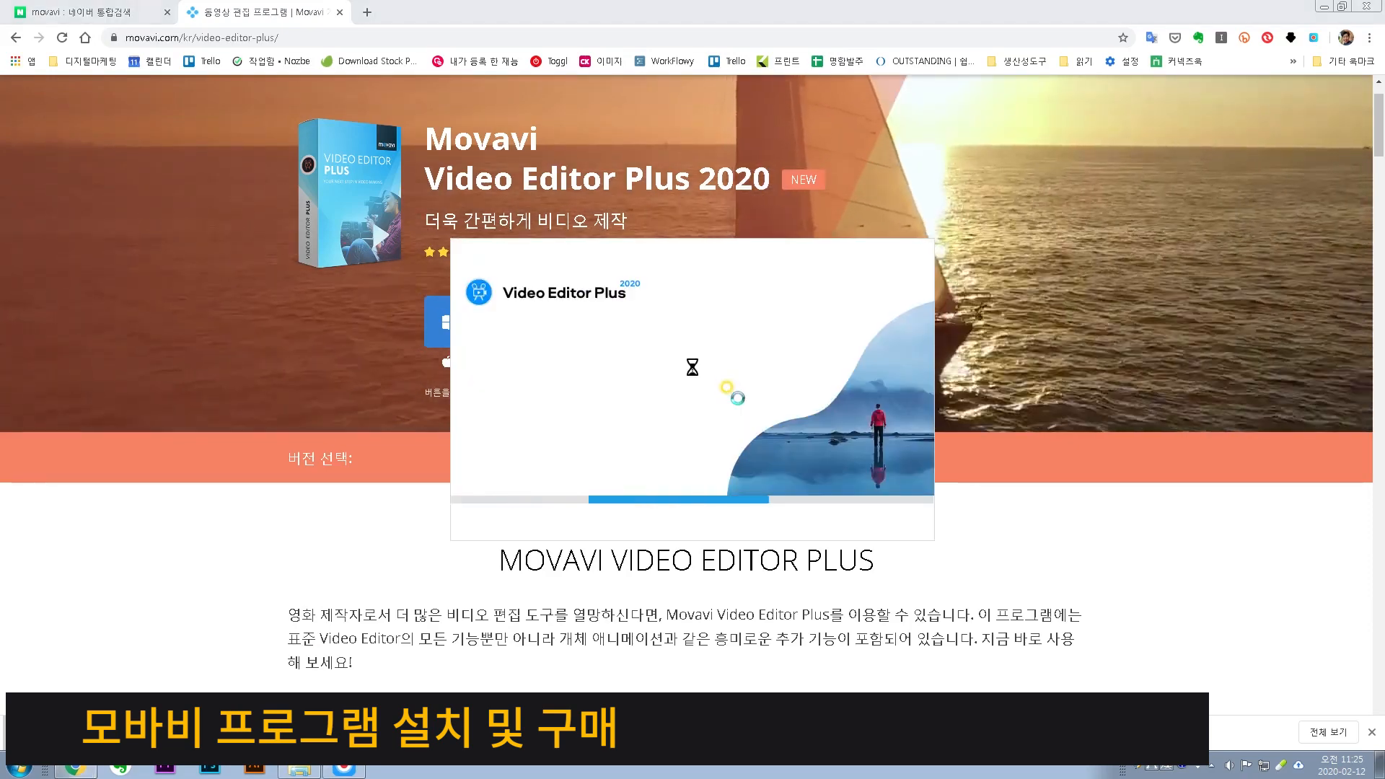
left_click(601, 433)
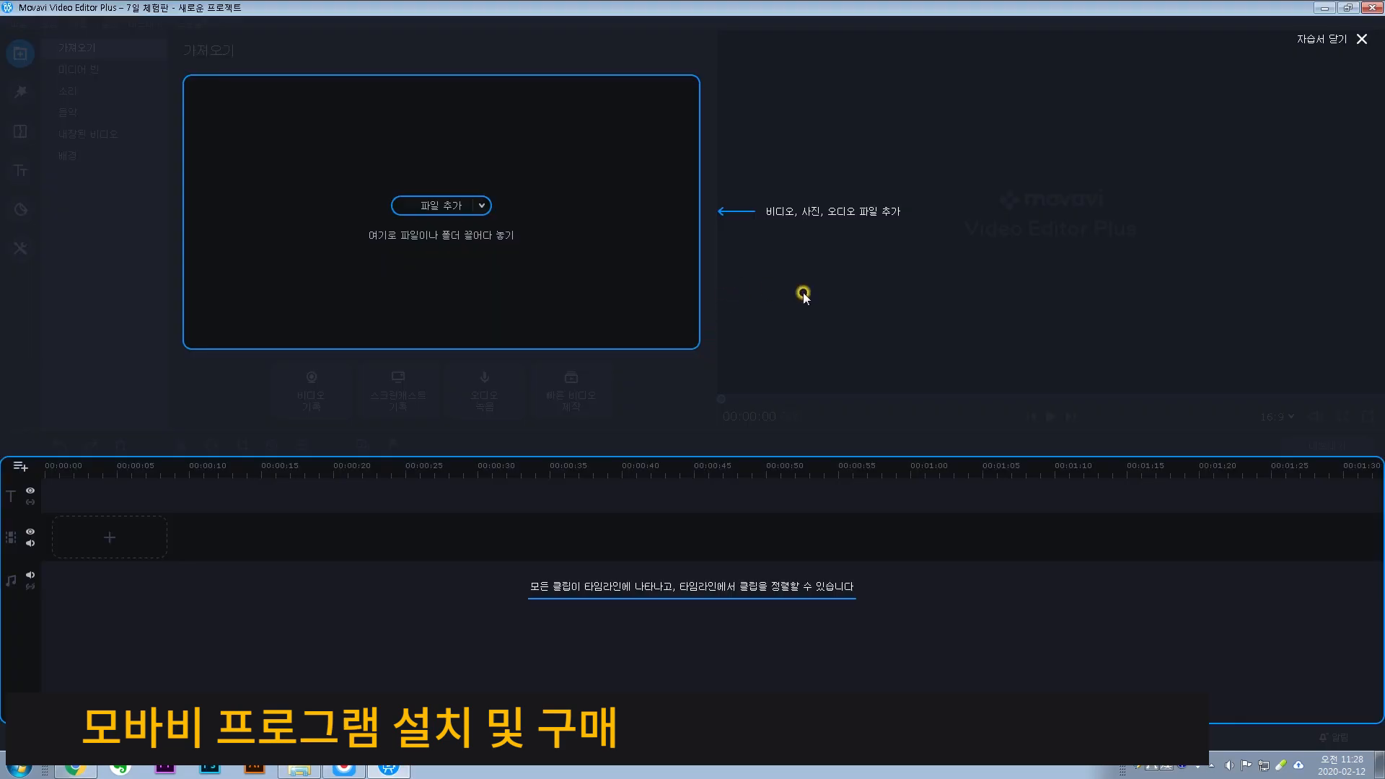
left_click(1339, 44)
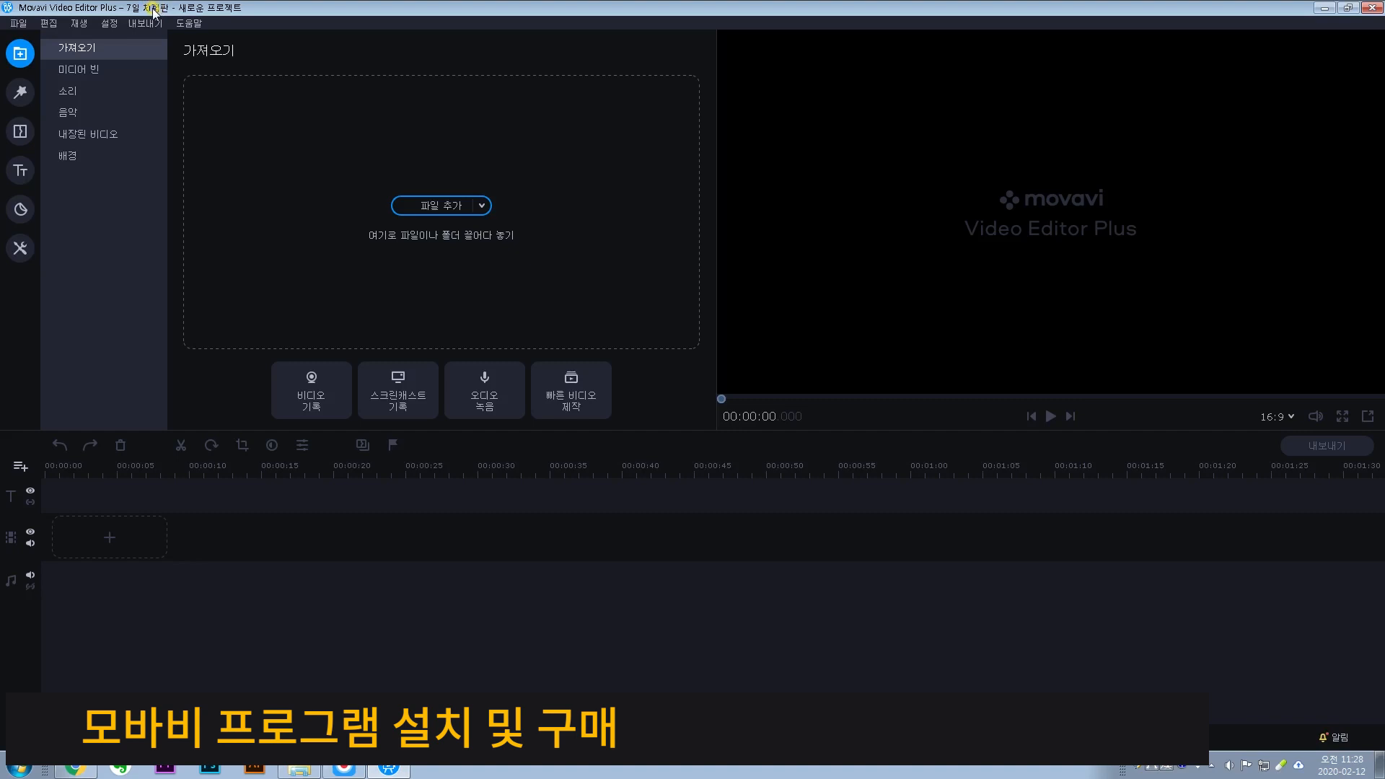
Step: Open the licence key purchase page from the editor to view the available plans and prices
left_click(189, 23)
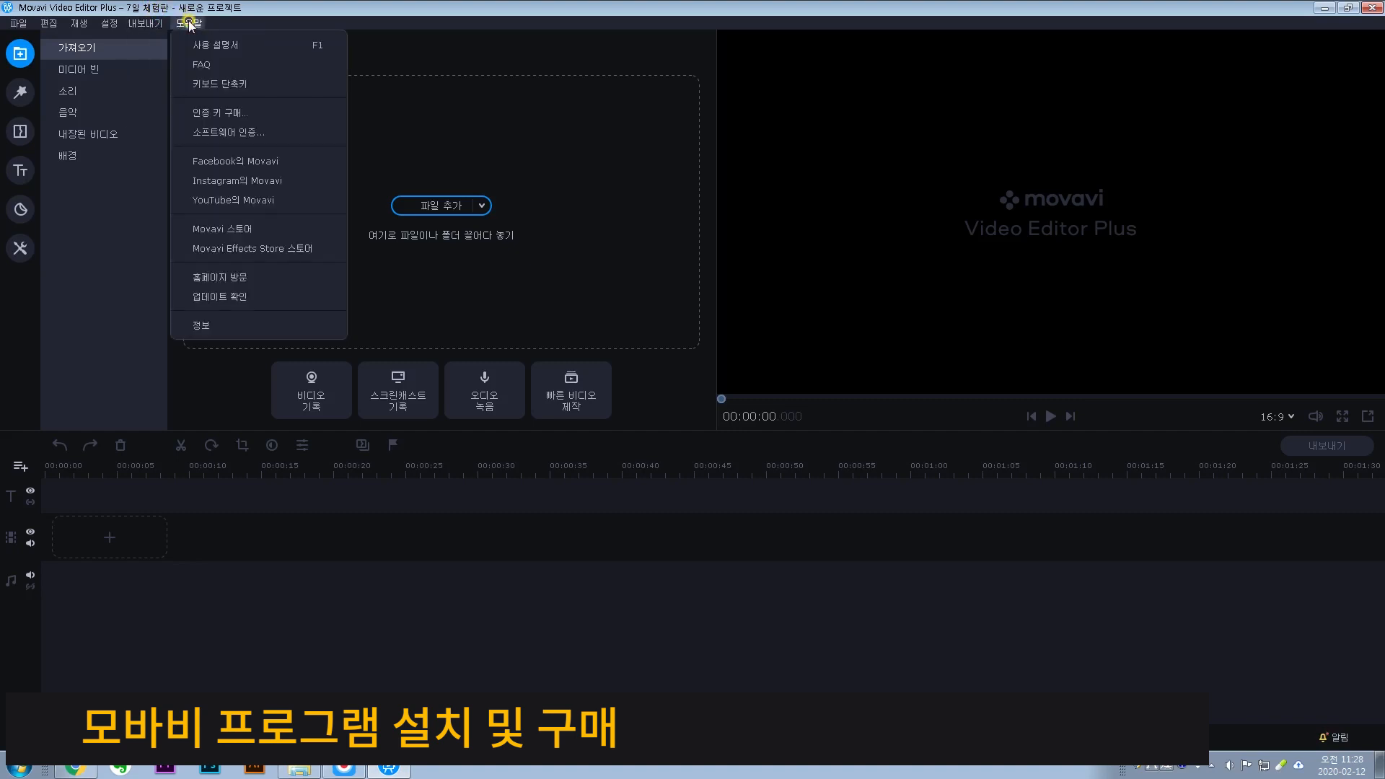
left_click(231, 112)
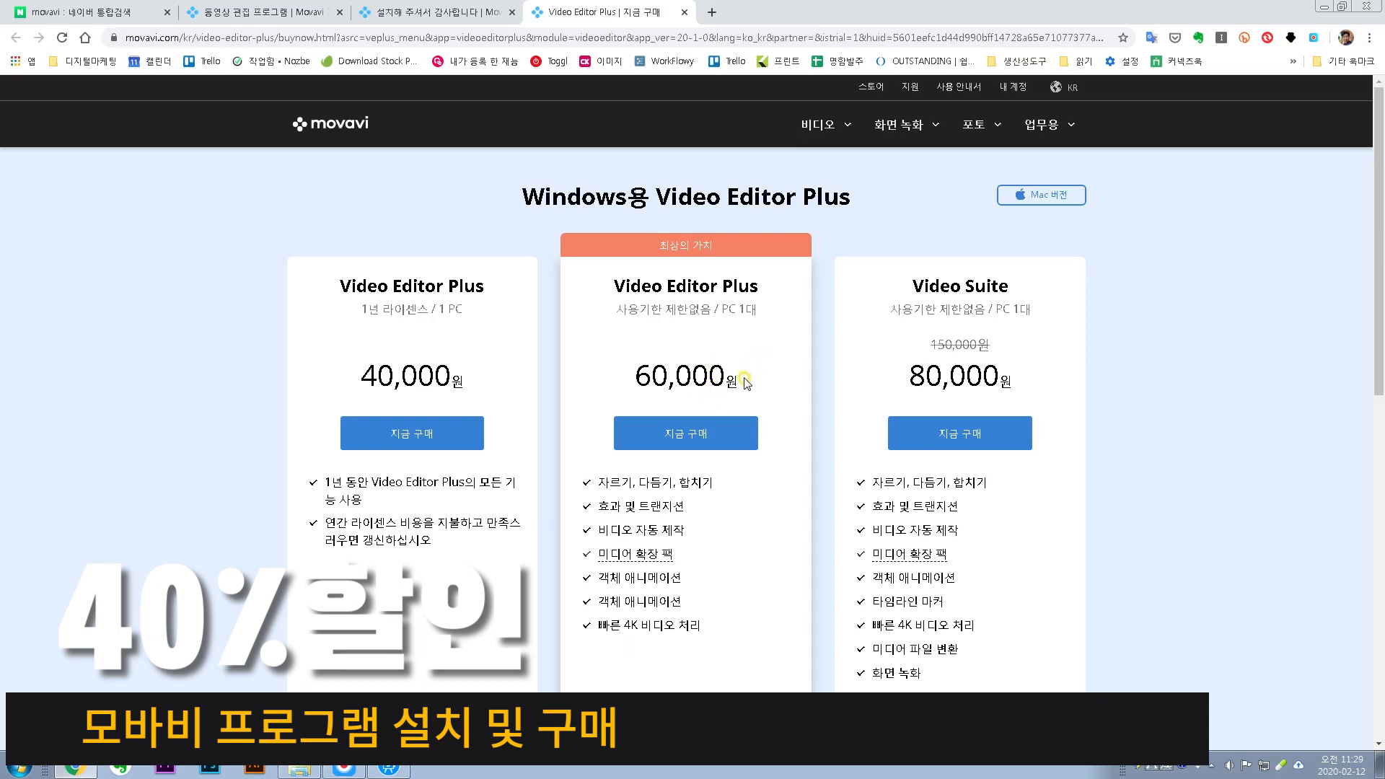
Step: Close the video editor and start uninstalling Movavi Video Editor Plus 2020 from the Windows list of installed programs
left_click(389, 770)
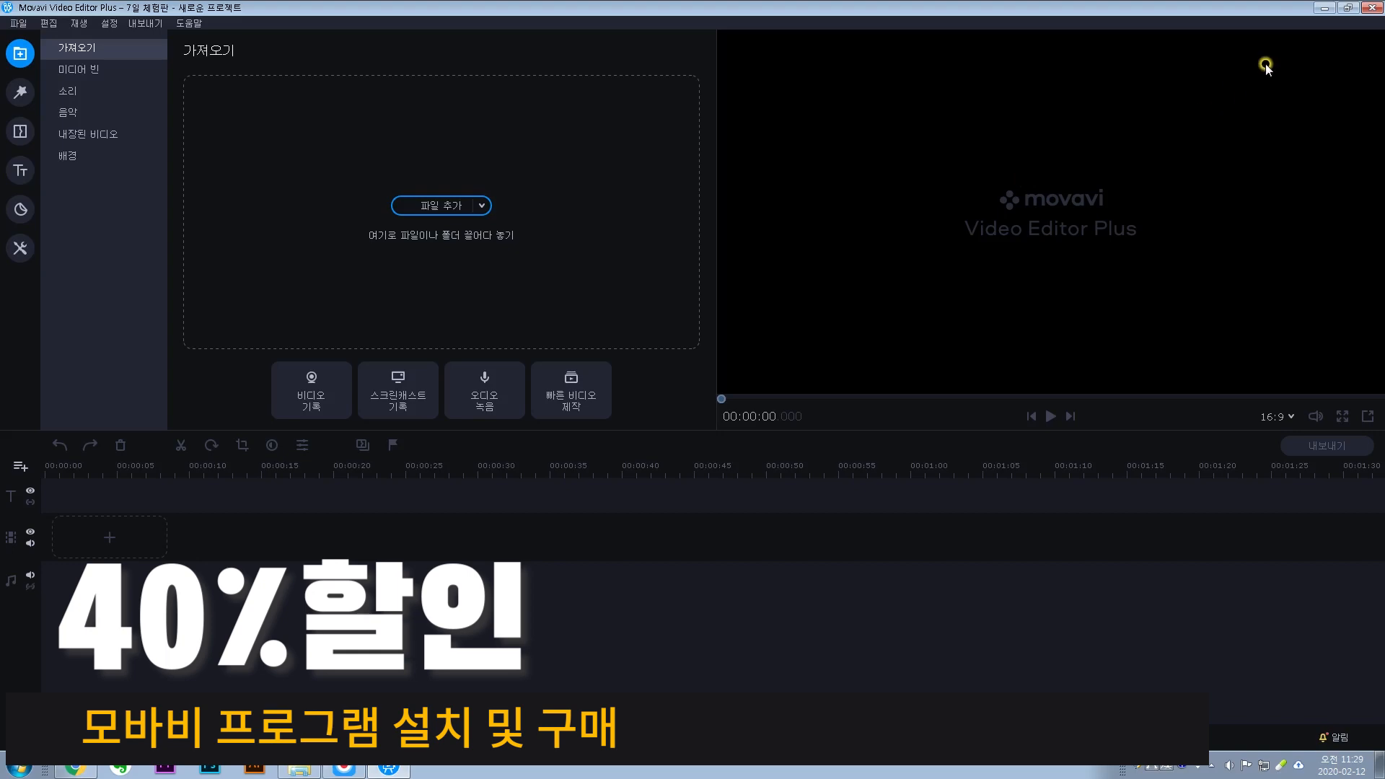
left_click(1372, 8)
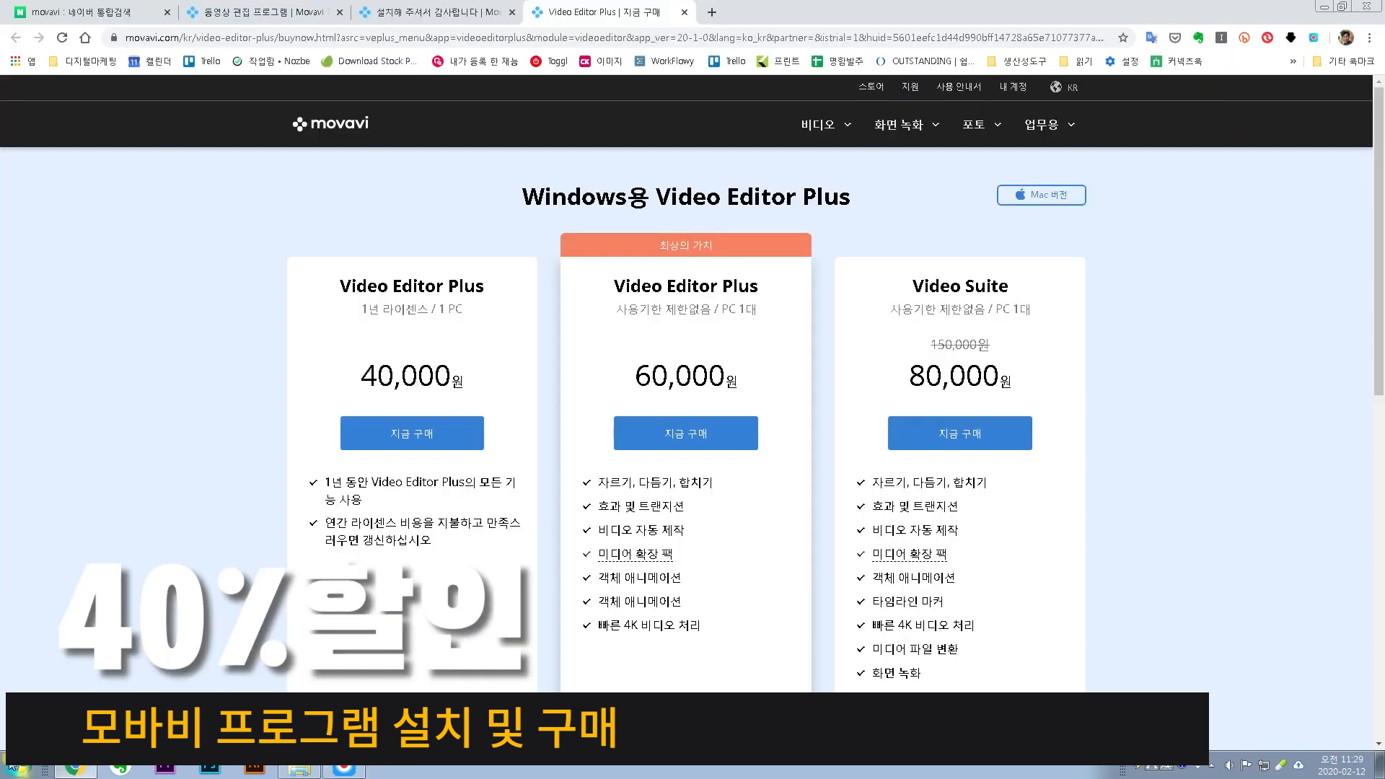
left_click(19, 767)
left_click(217, 543)
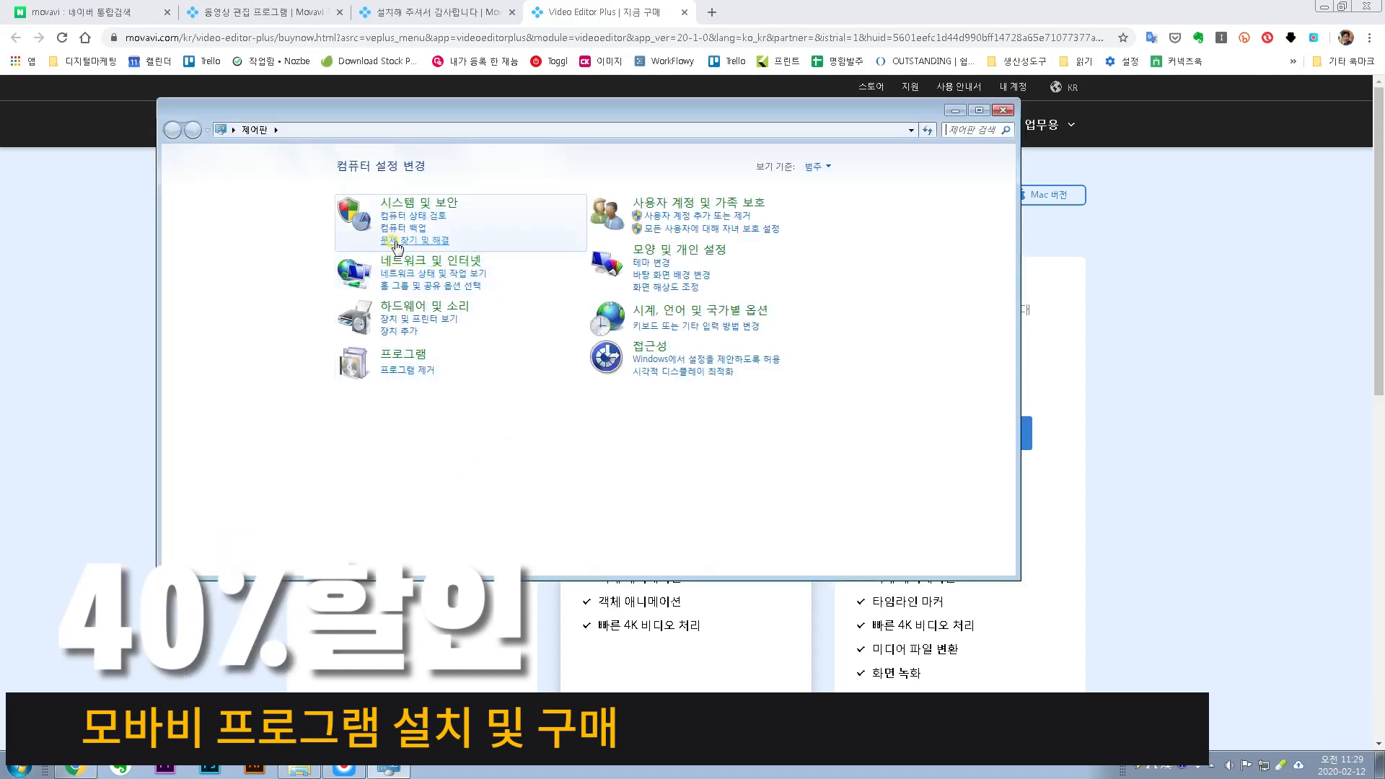
left_click(405, 371)
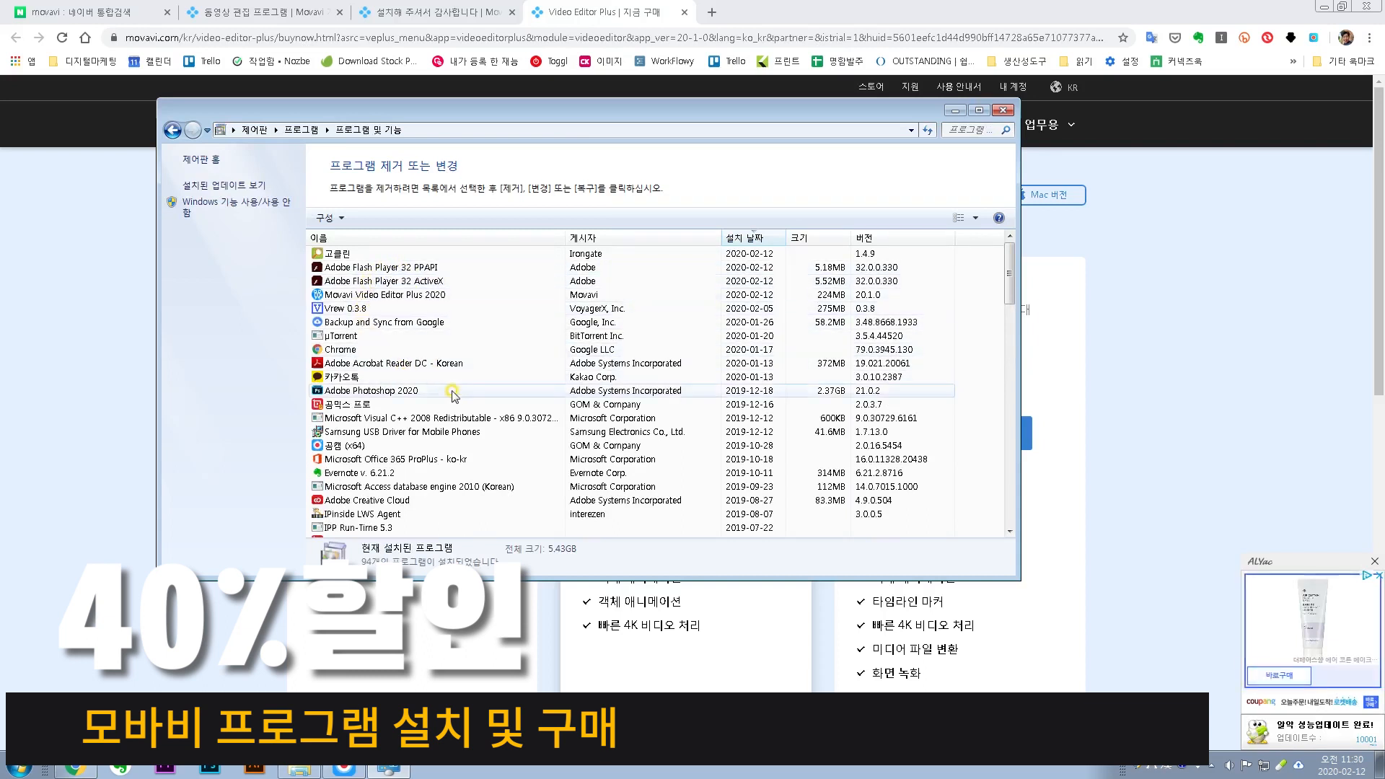
left_click(413, 297)
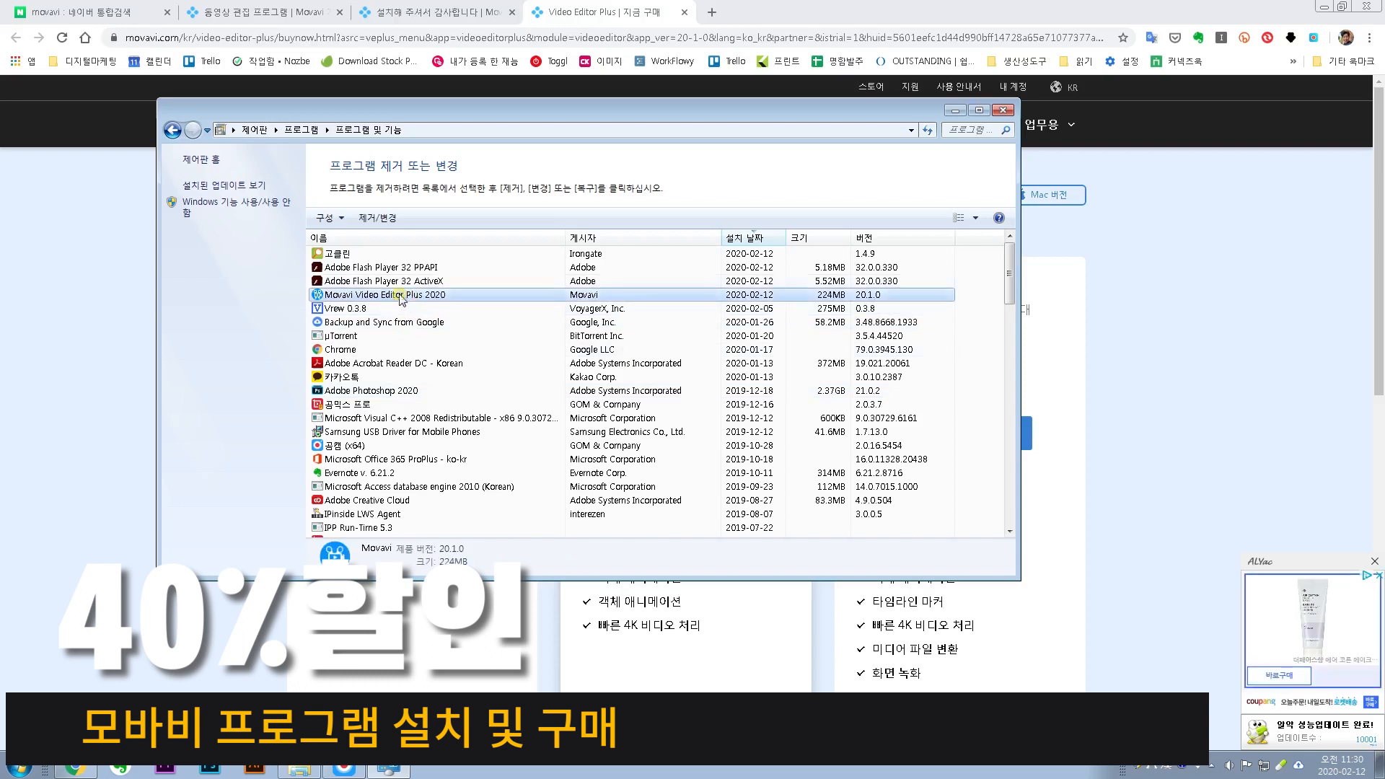
left_click(376, 218)
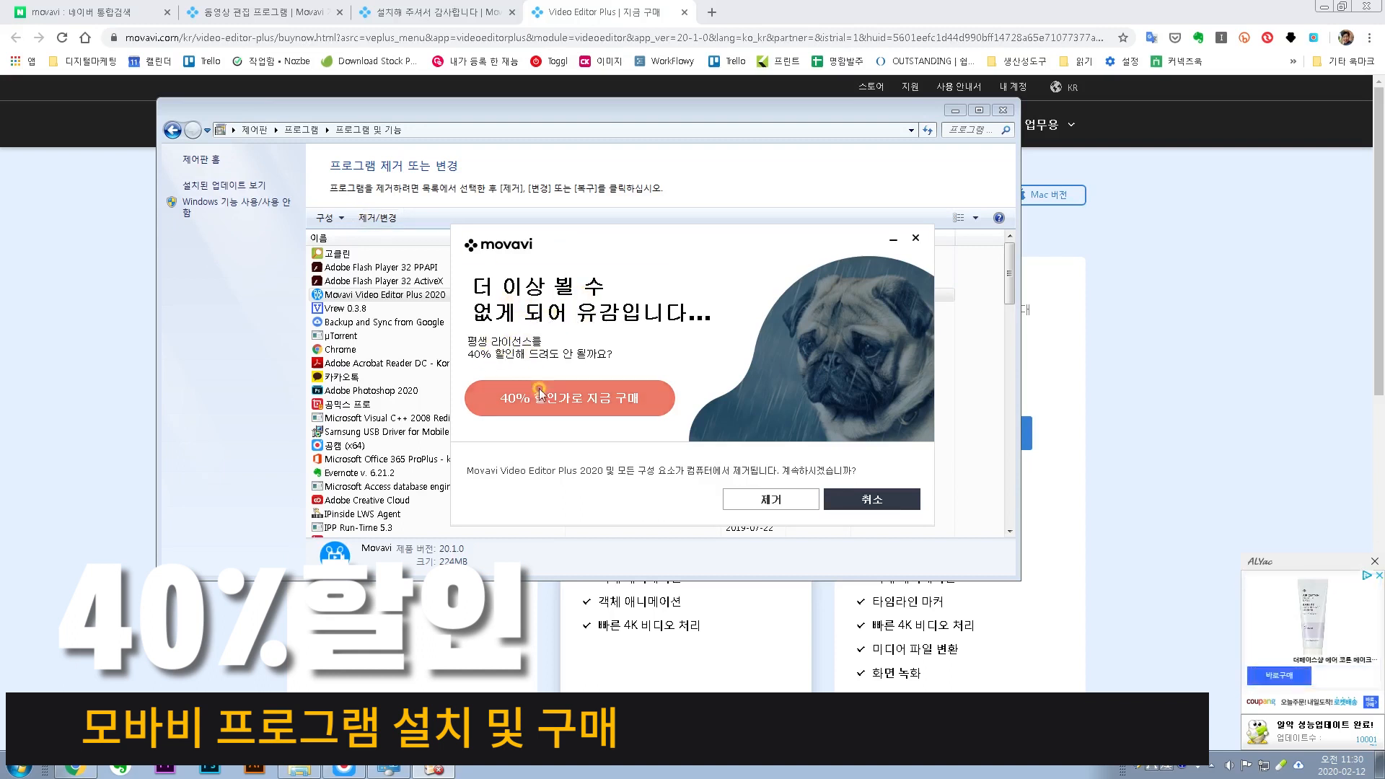
Step: Accept the uninstaller's 40% discount purchase offer and remove the Download Insurance Service from the shopping cart
left_click(608, 408)
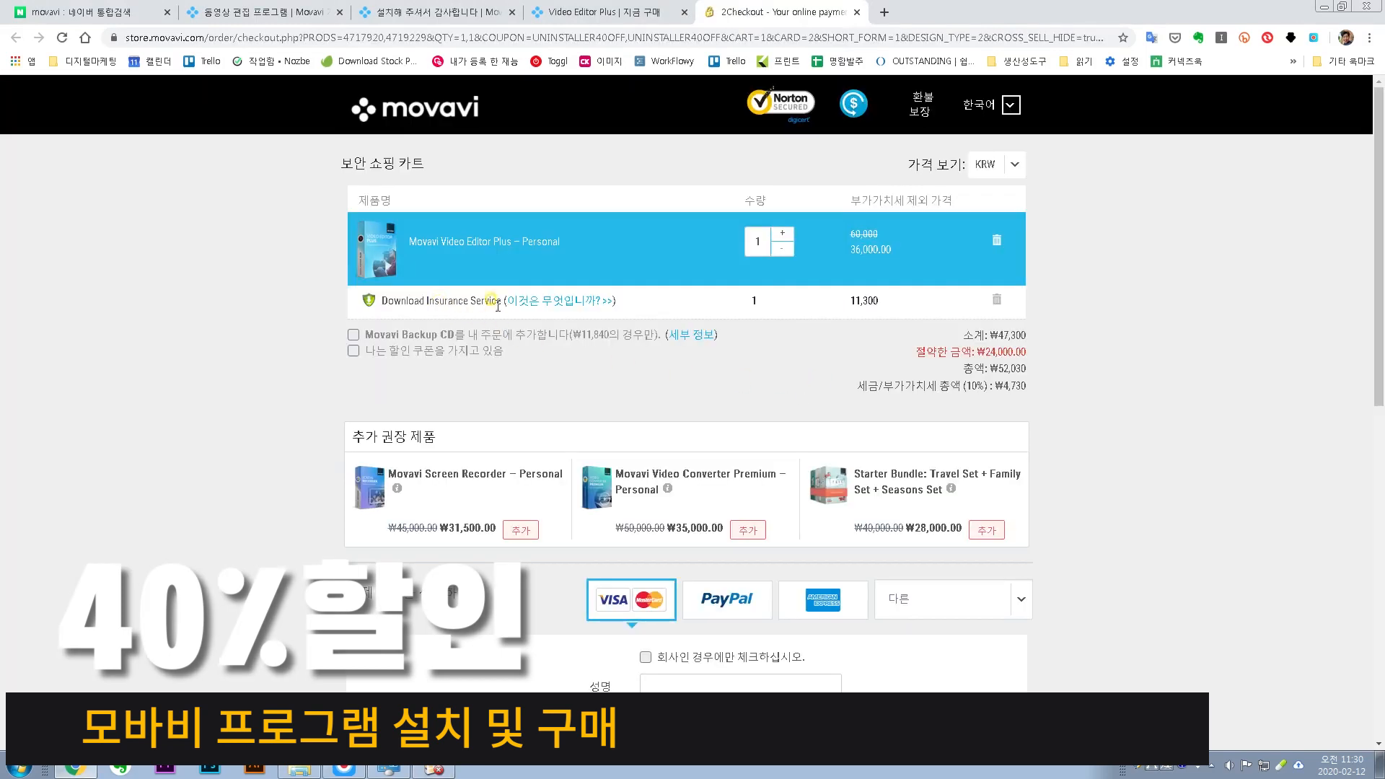
left_click(997, 302)
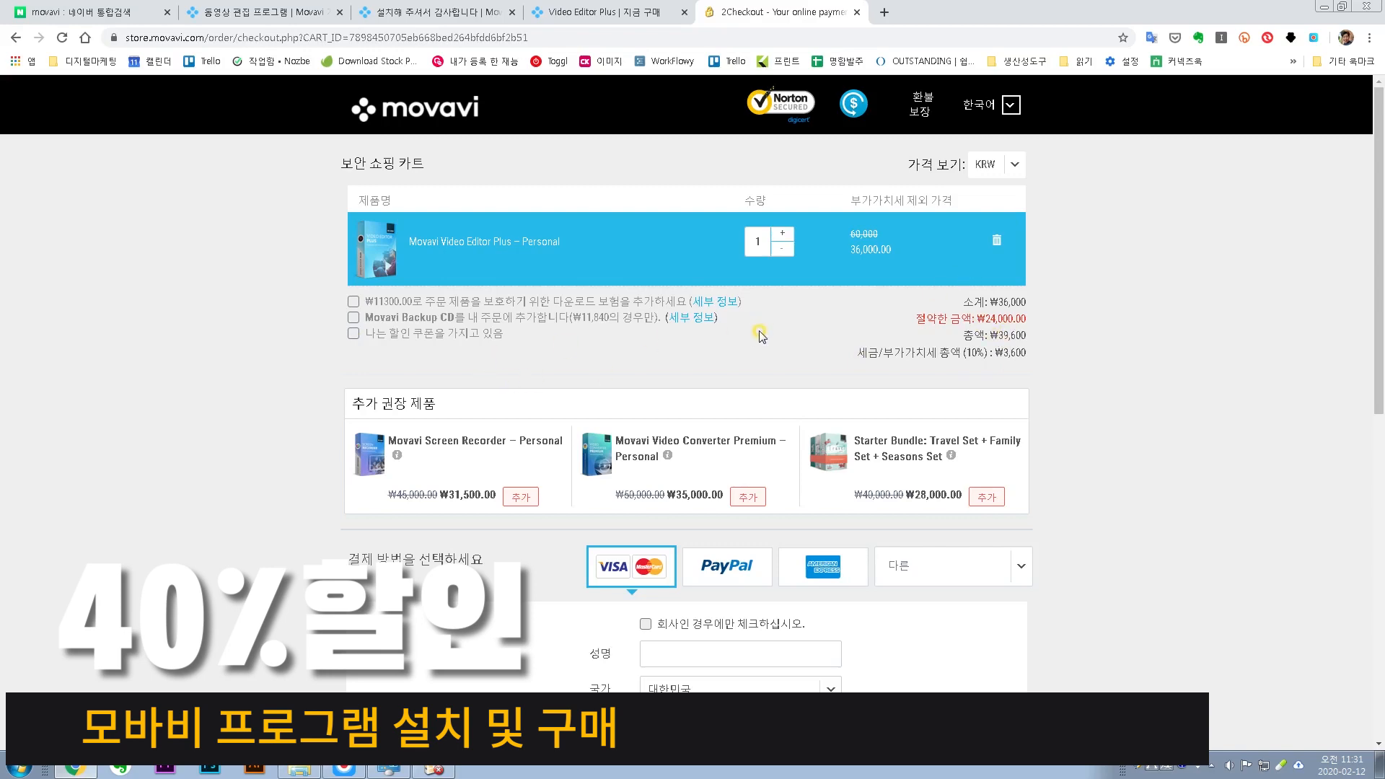
scroll(765, 340, "down", 3)
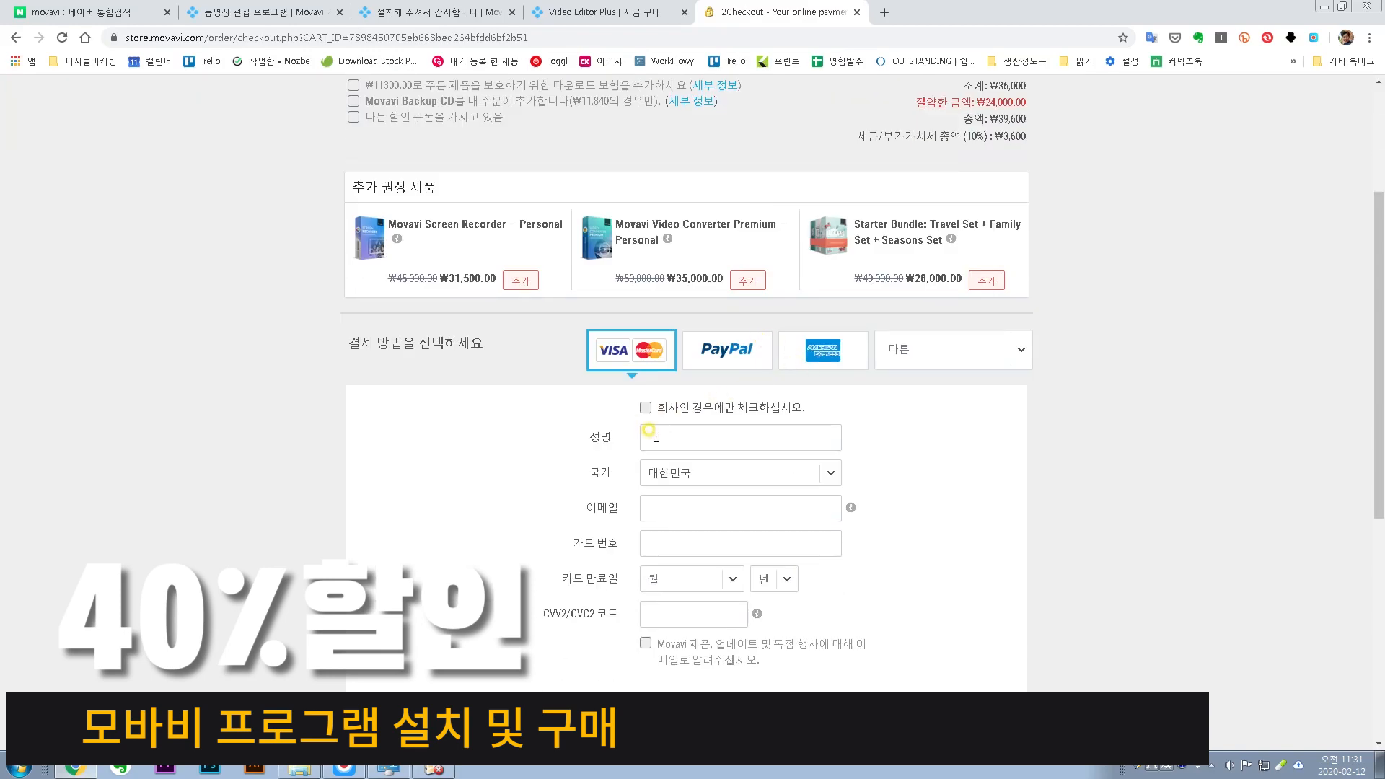
scroll(776, 431, "down", 1)
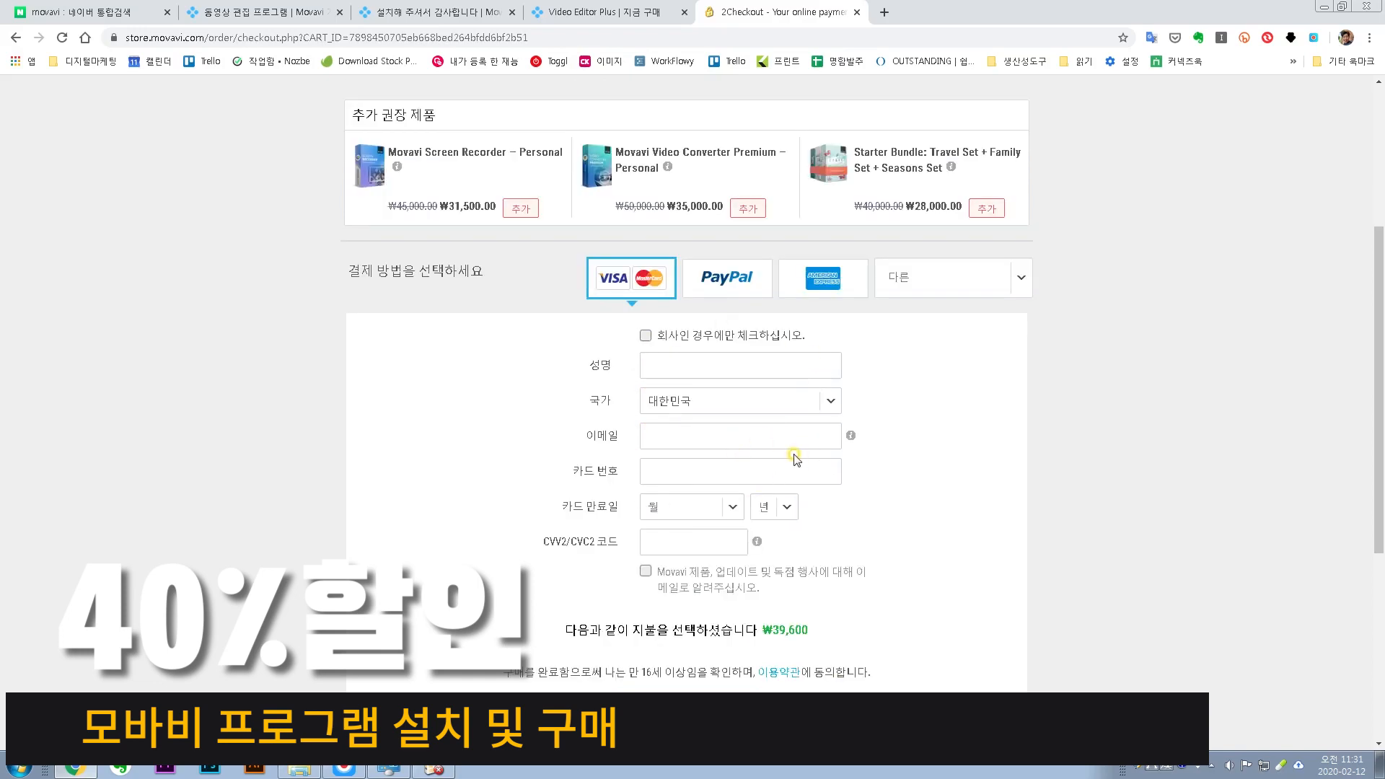
scroll(793, 458, "down", 2)
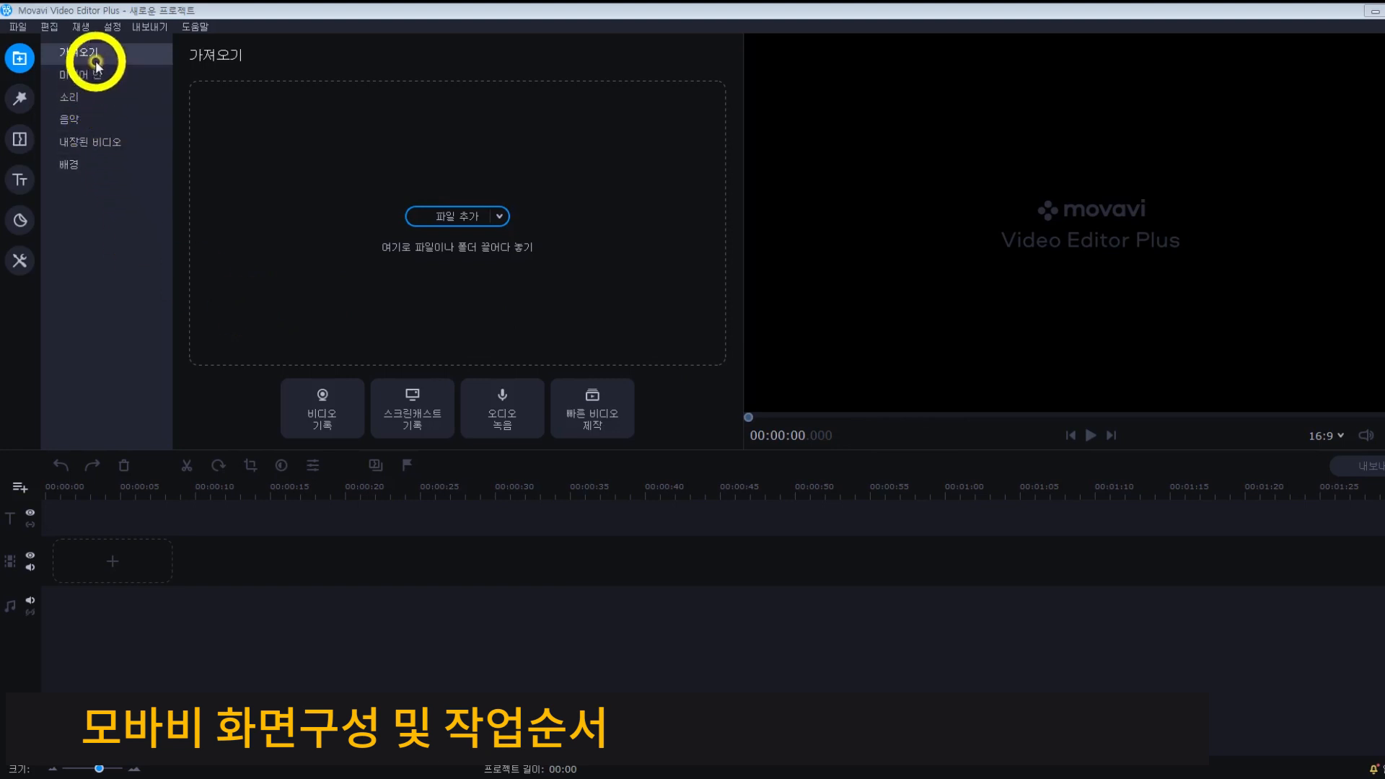
Step: Look through the editor's filters, transitions, titles, stickers and tools sections, ending back at media import
left_click(20, 97)
left_click(19, 139)
left_click(19, 179)
left_click(29, 219)
left_click(20, 260)
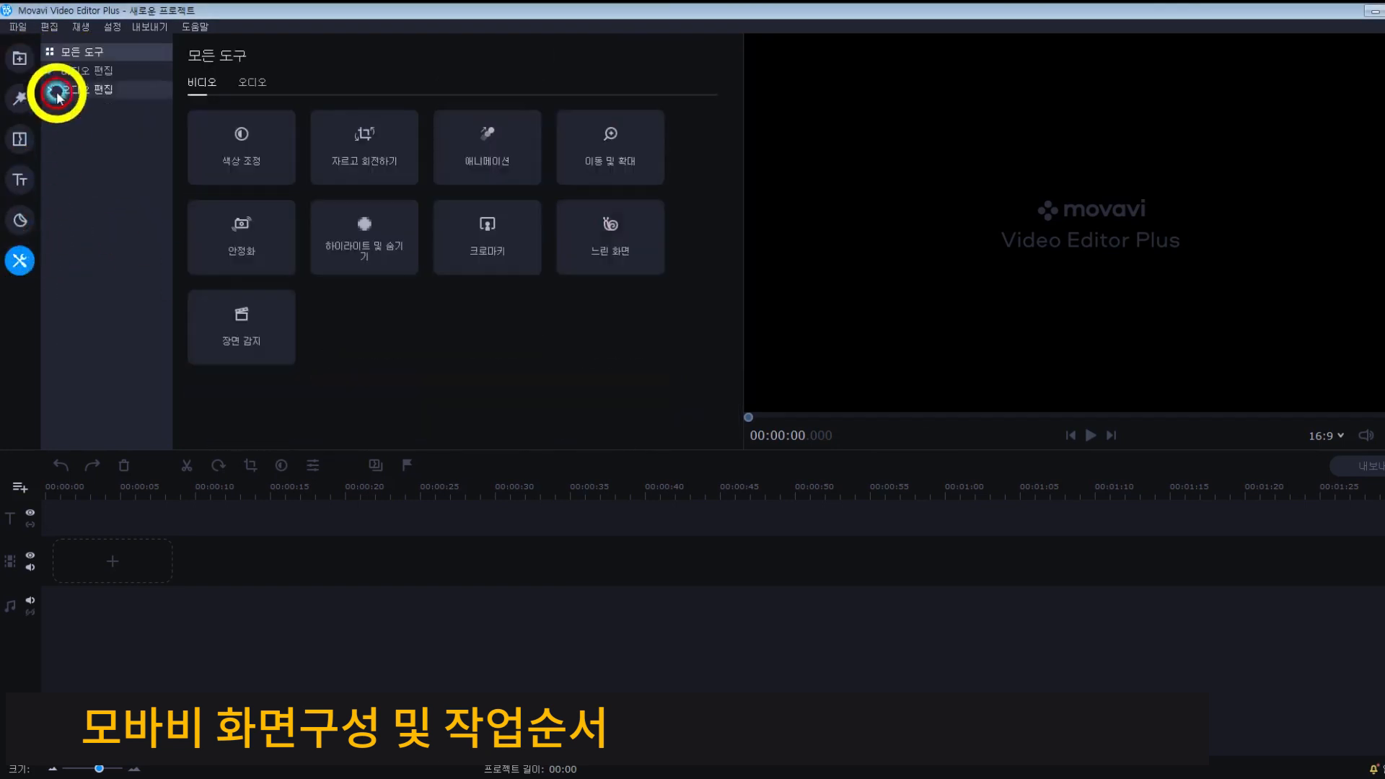
left_click(27, 64)
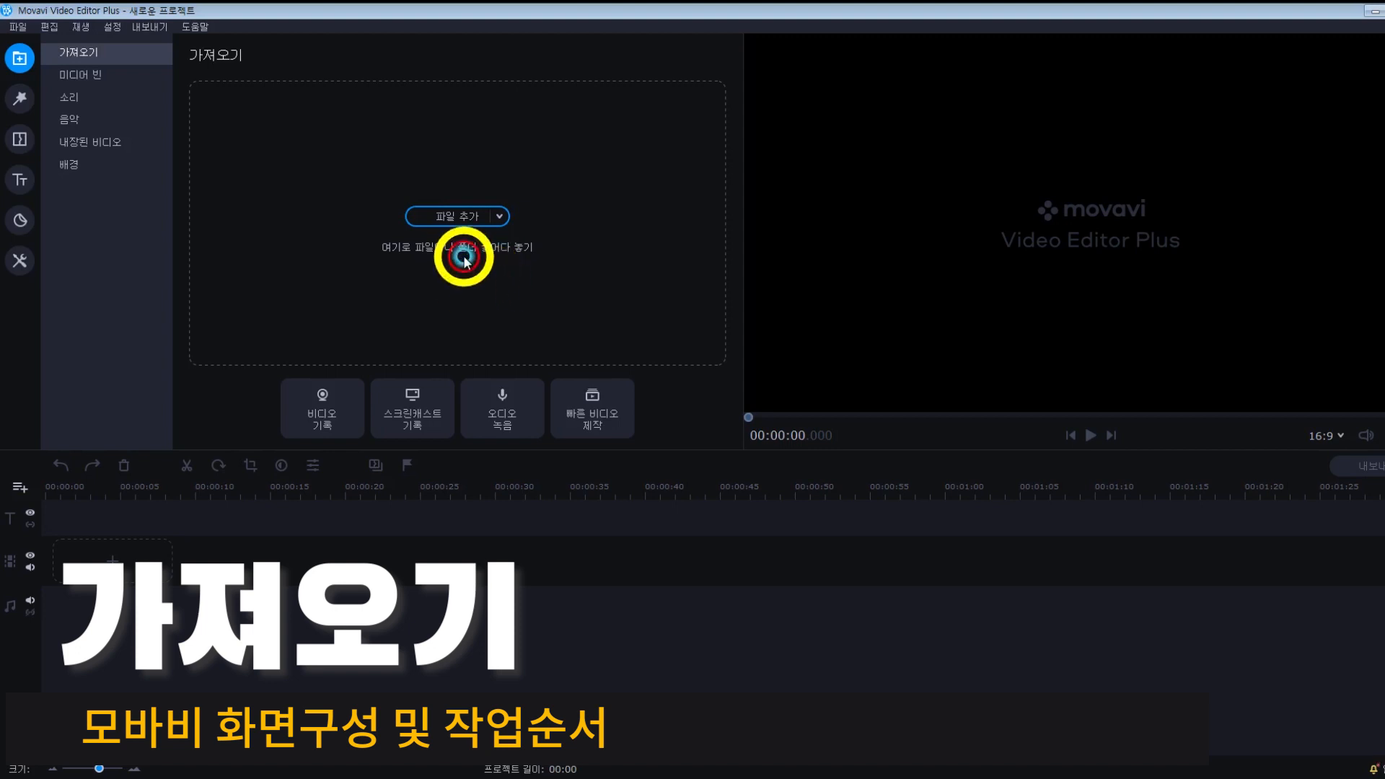
Step: Import the Beach - 29982, Hourglass - 26452 and Porsche - 28544 videos from the desktop into the media bin
left_click(470, 225)
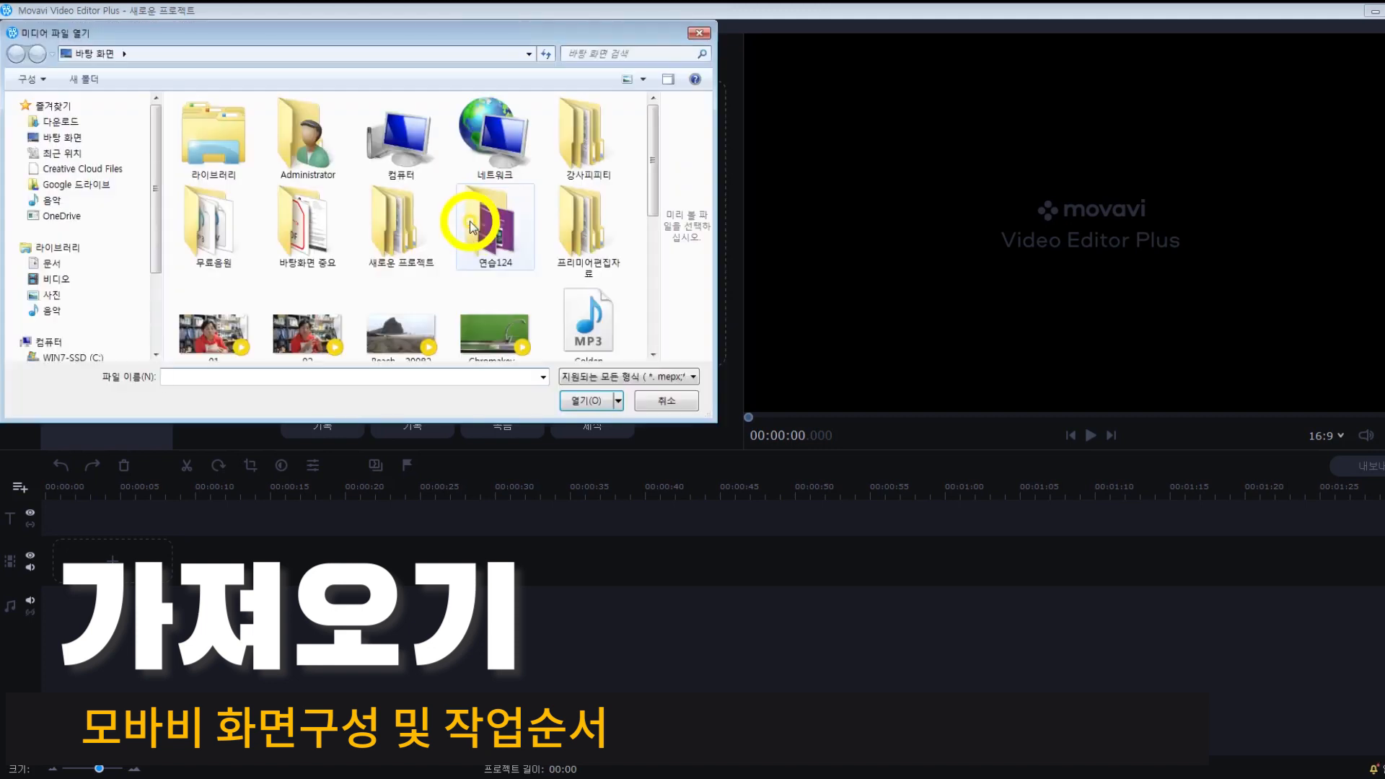
left_click(495, 220)
scroll(530, 274, "down", 1)
left_click(404, 306)
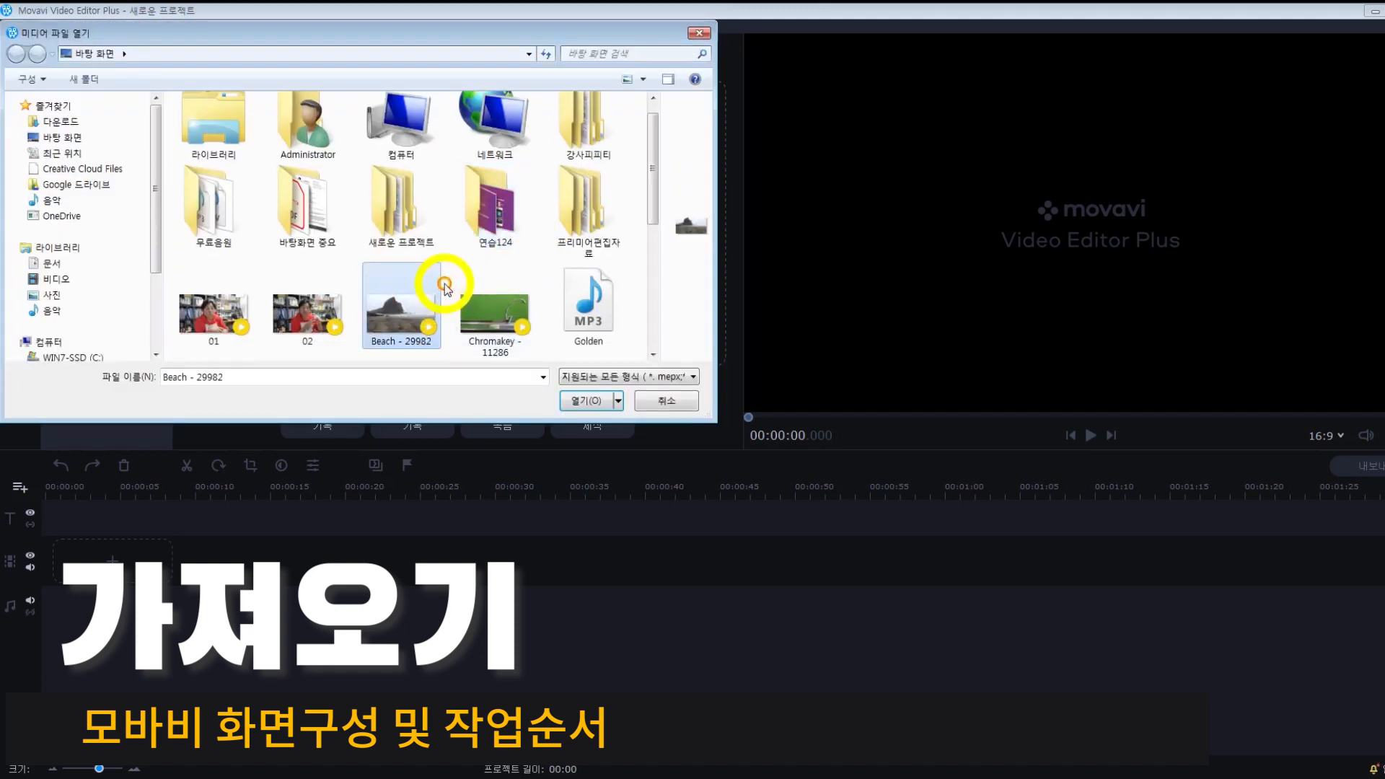
scroll(448, 295, "down", 3)
left_click(215, 173, "ctrl")
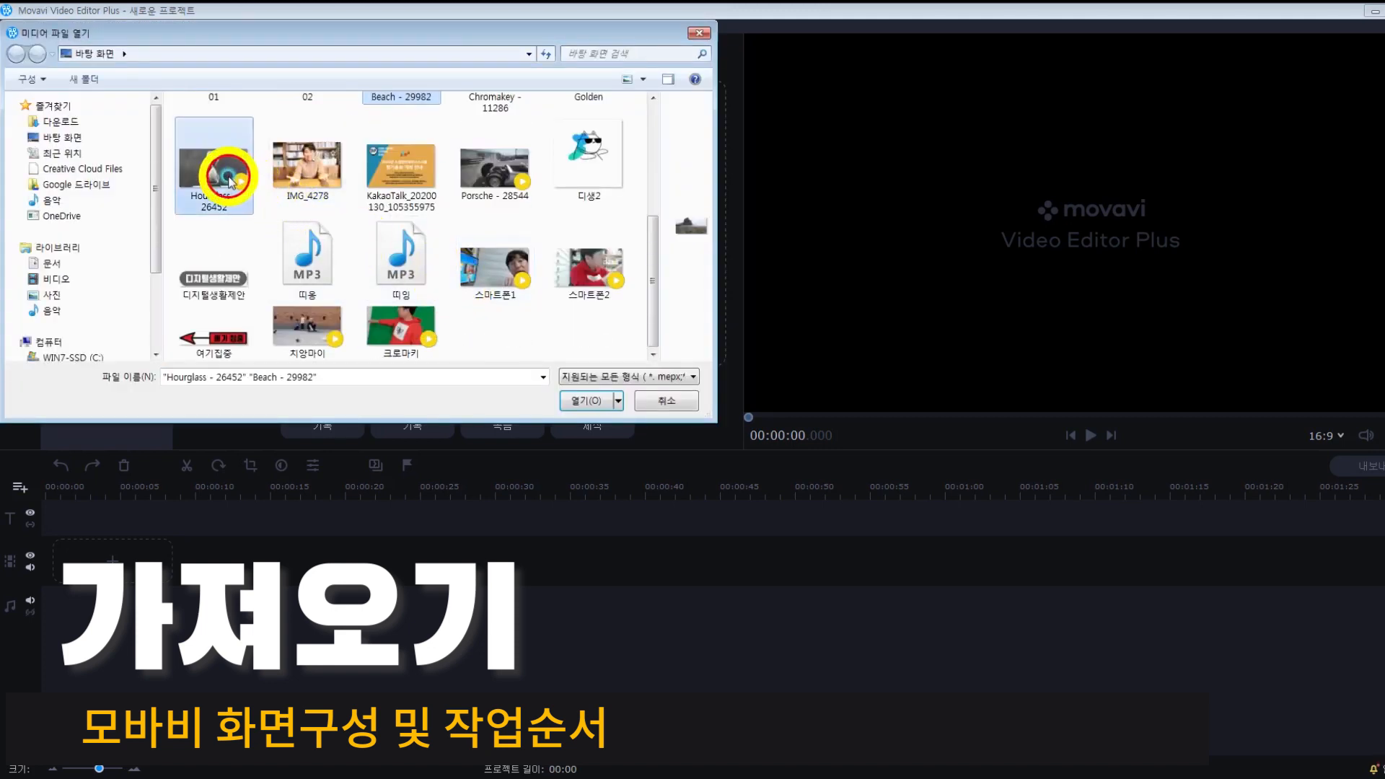
left_click(488, 174, "ctrl")
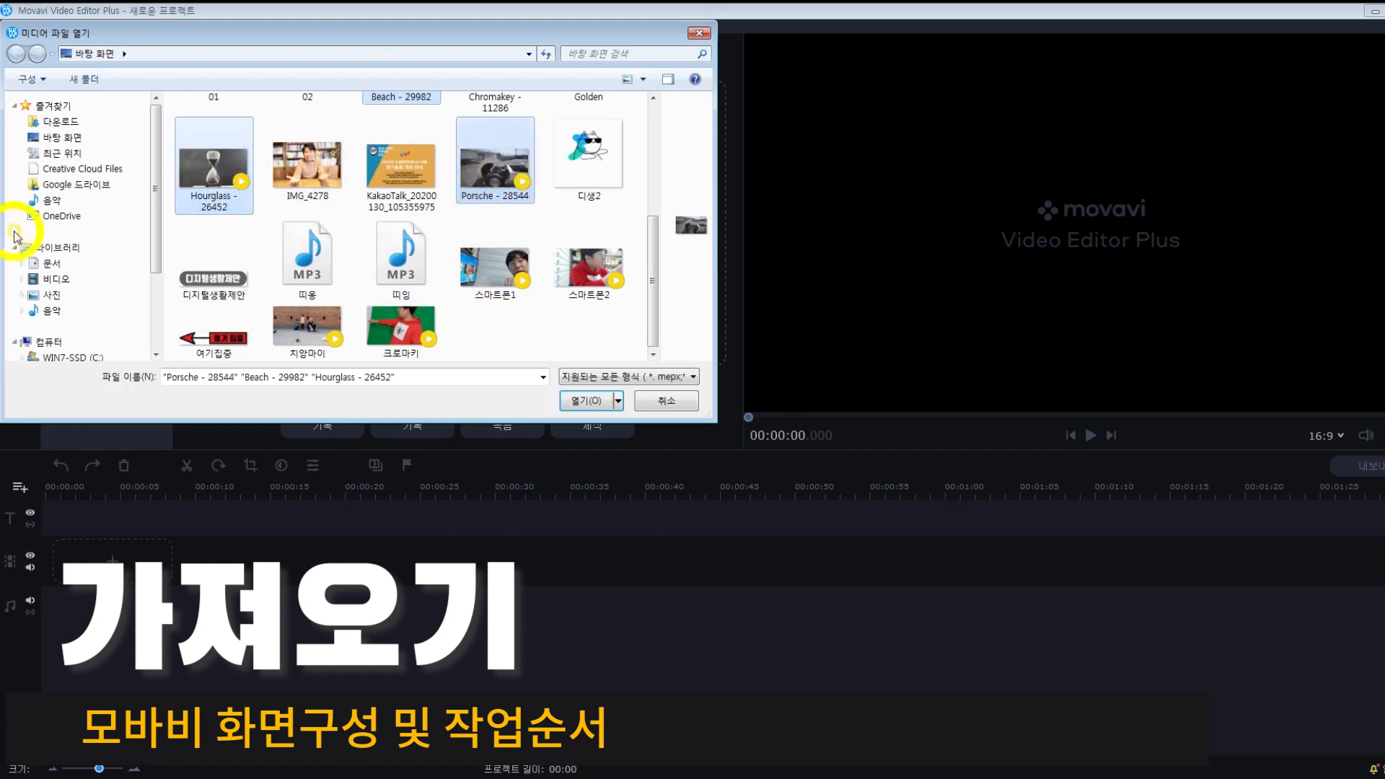
left_click(591, 403)
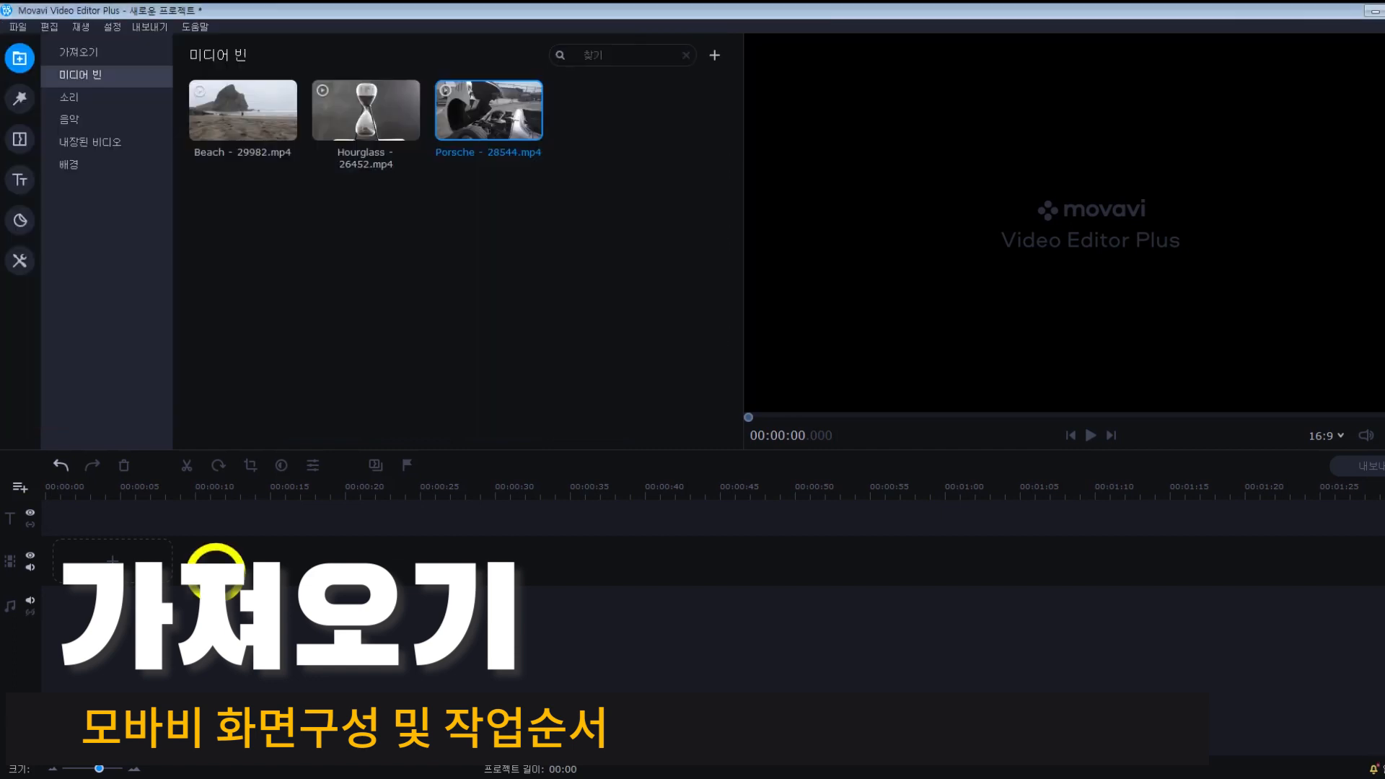
left_click(392, 298)
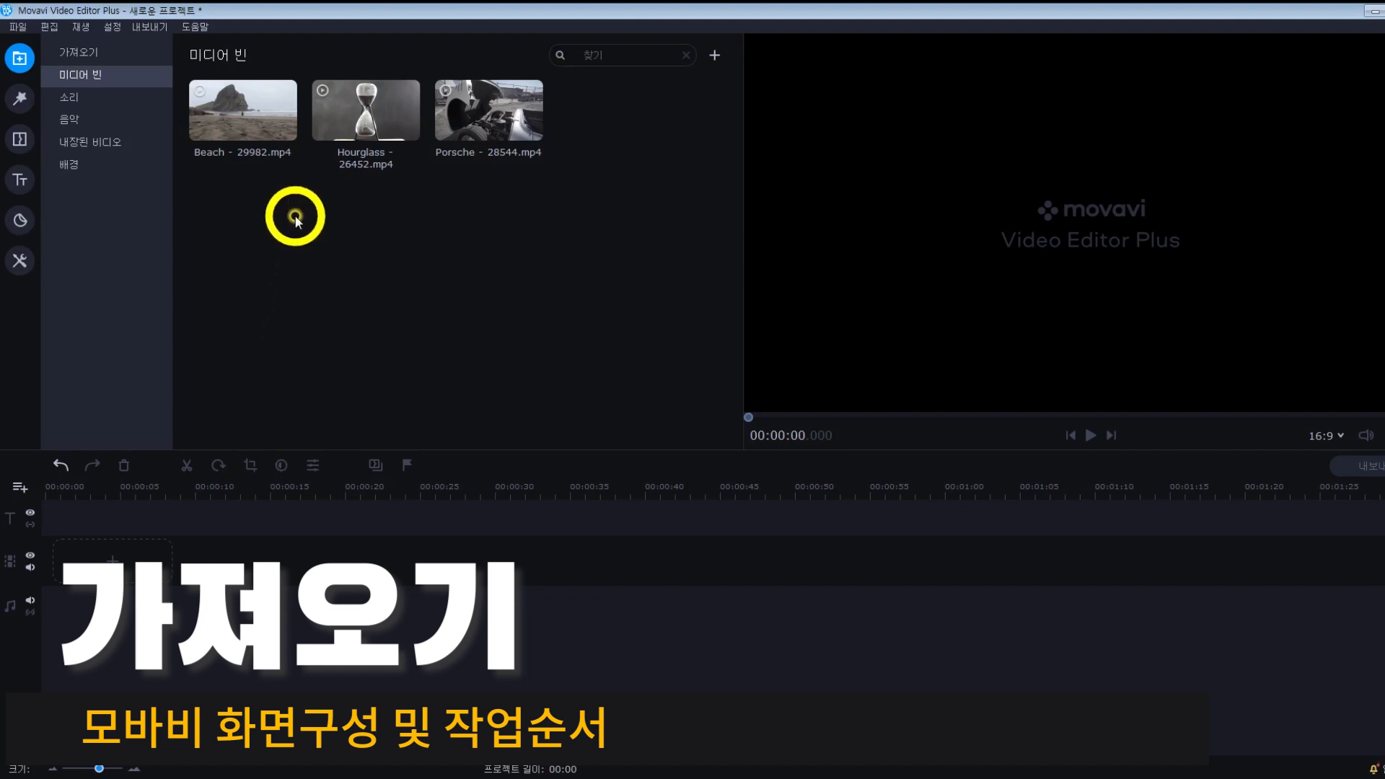
Step: Place the Beach, Hourglass and Porsche clips one after another on the timeline's video track
left_click_drag(260, 118, 93, 538)
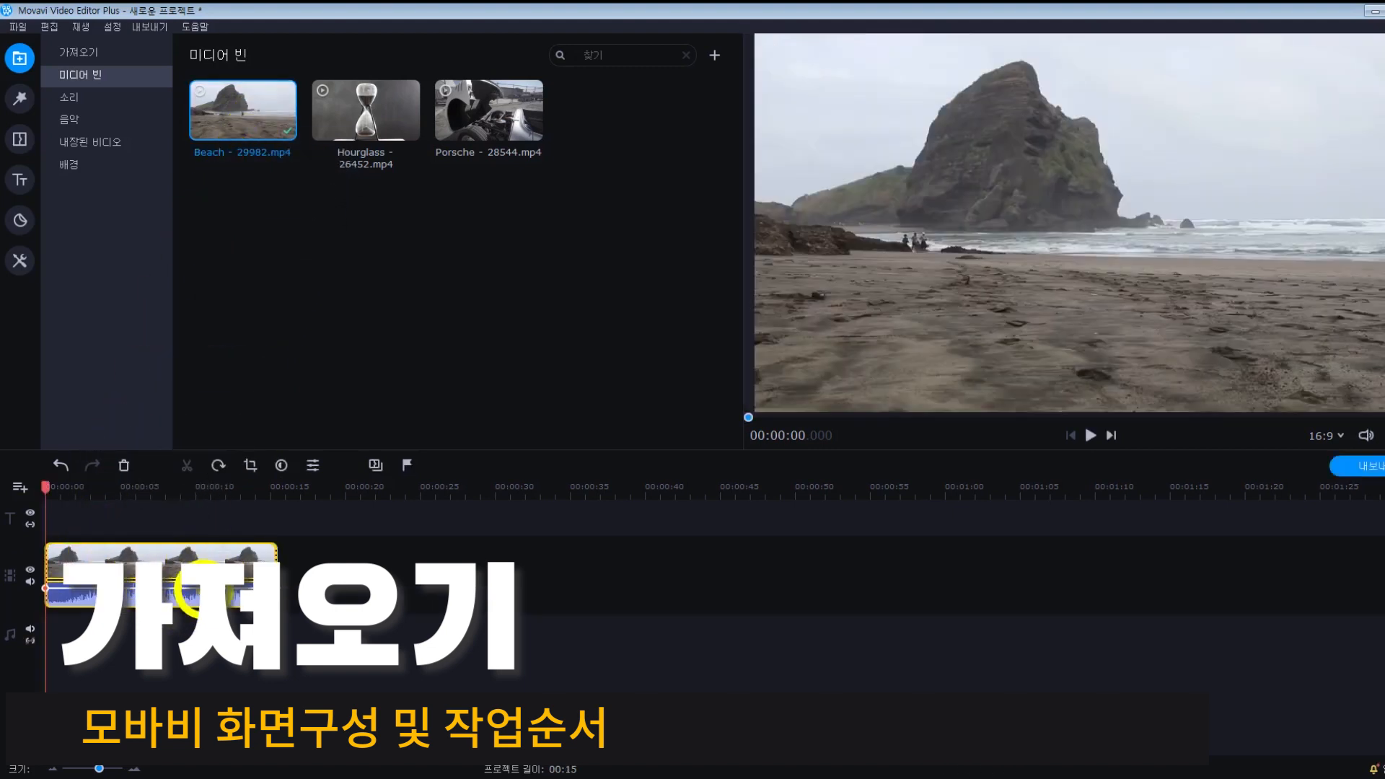
left_click(367, 123)
left_click_drag(374, 118, 325, 570)
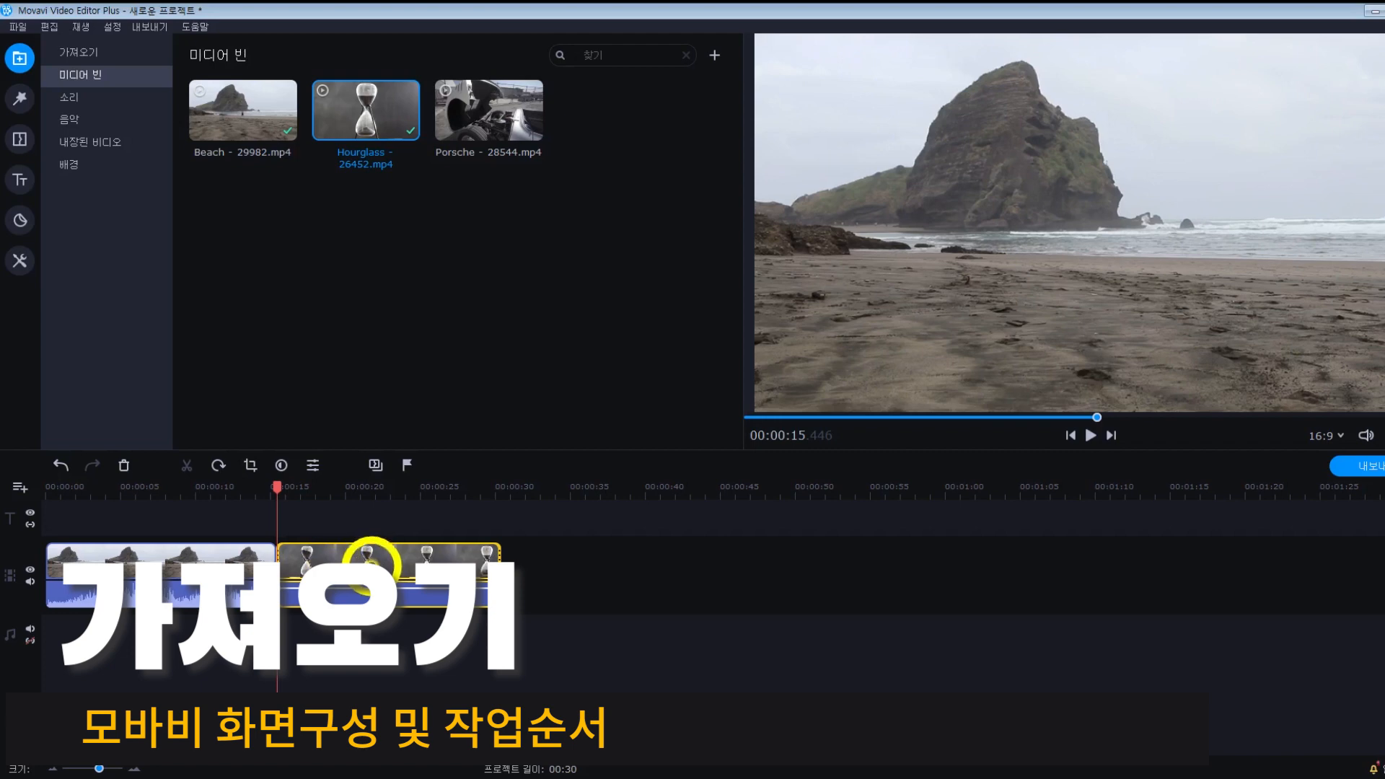
left_click(532, 119)
left_click_drag(495, 107, 548, 570)
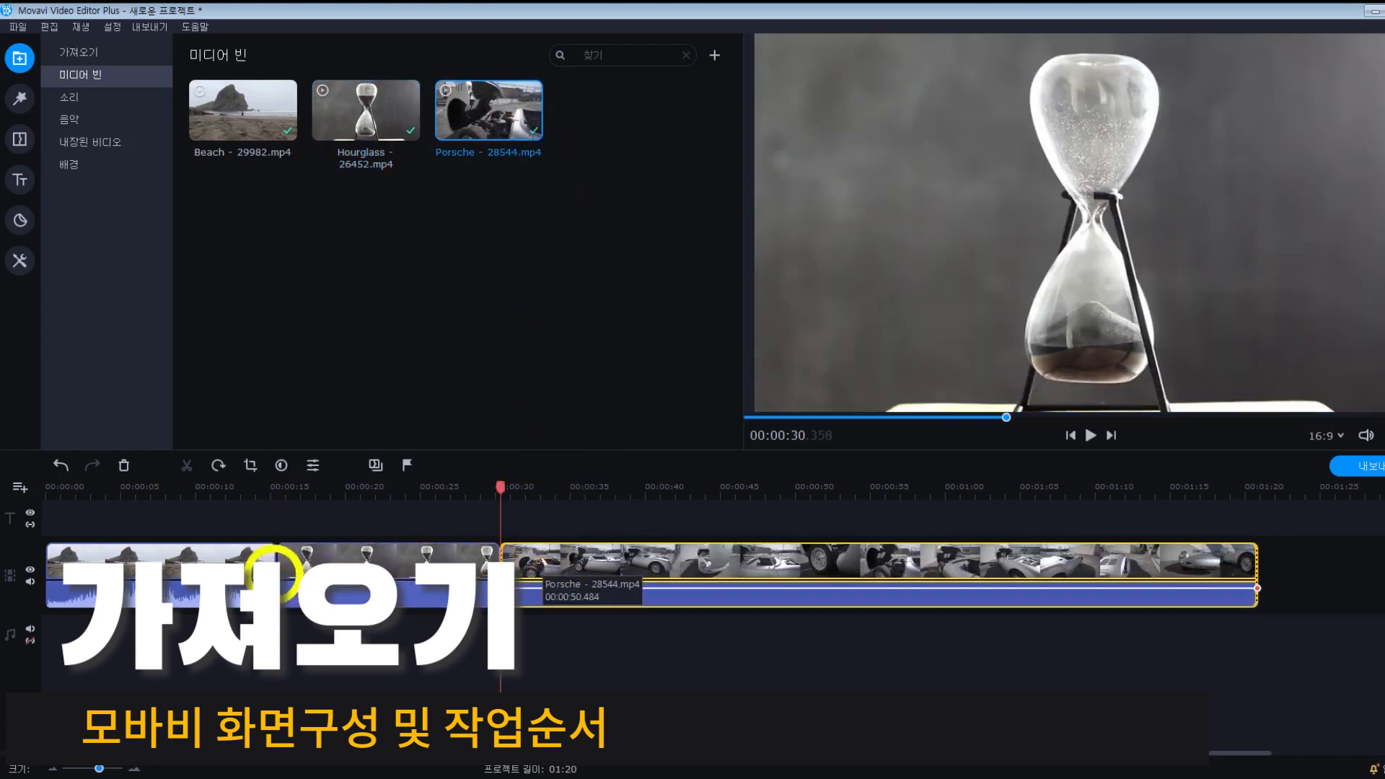
Step: Reorder the clips on the video track so Hourglass comes first, Porsche second and Beach last
left_click(249, 570)
left_click(328, 570)
left_click(559, 572)
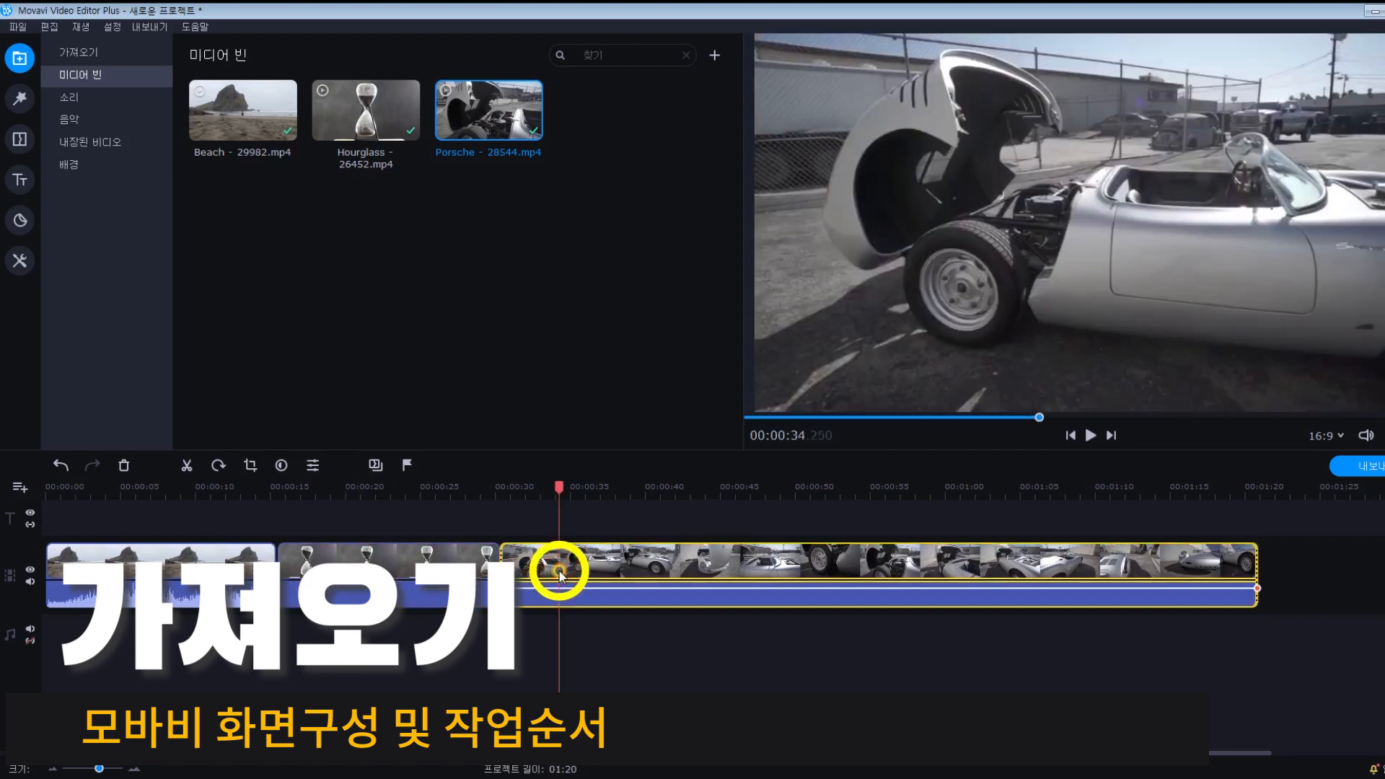
left_click(454, 568)
left_click(425, 557)
left_click_drag(420, 555, 229, 561)
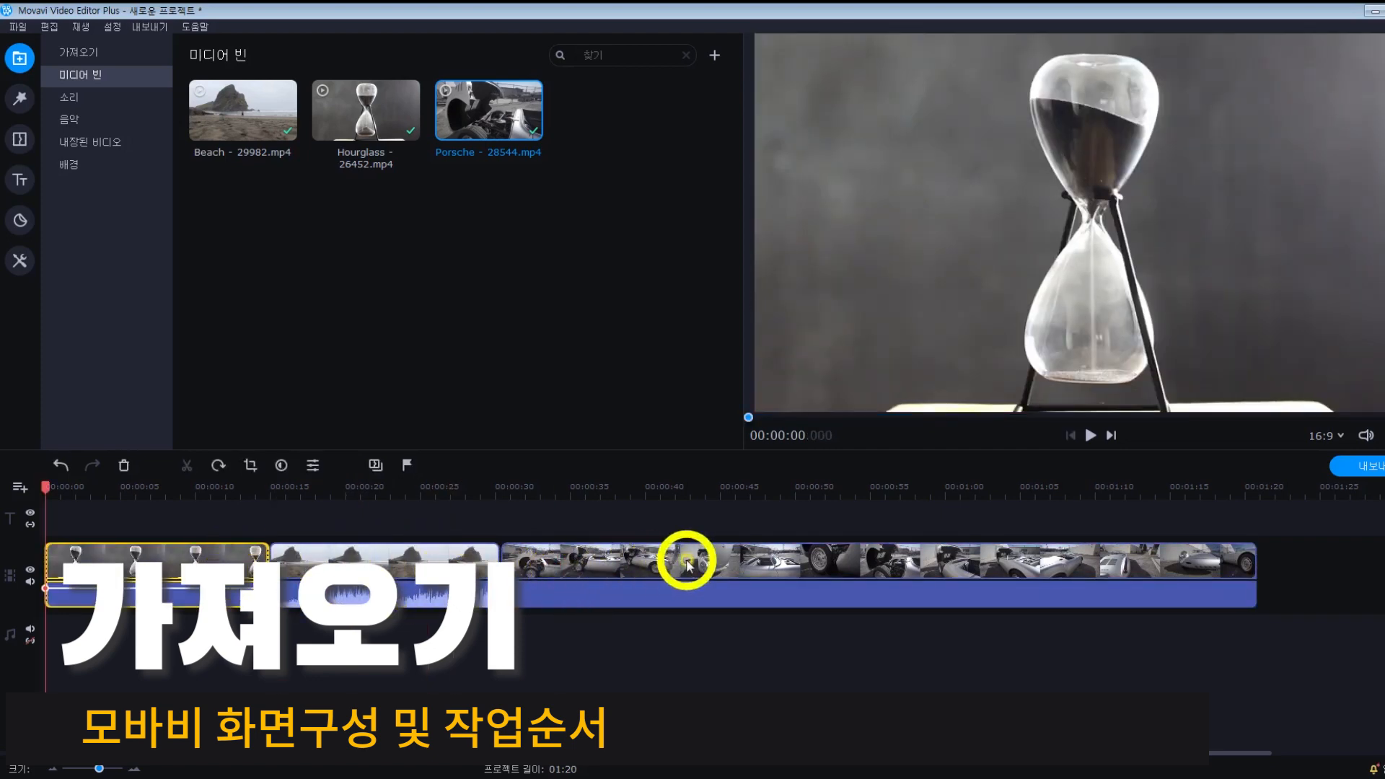
left_click_drag(686, 559, 500, 562)
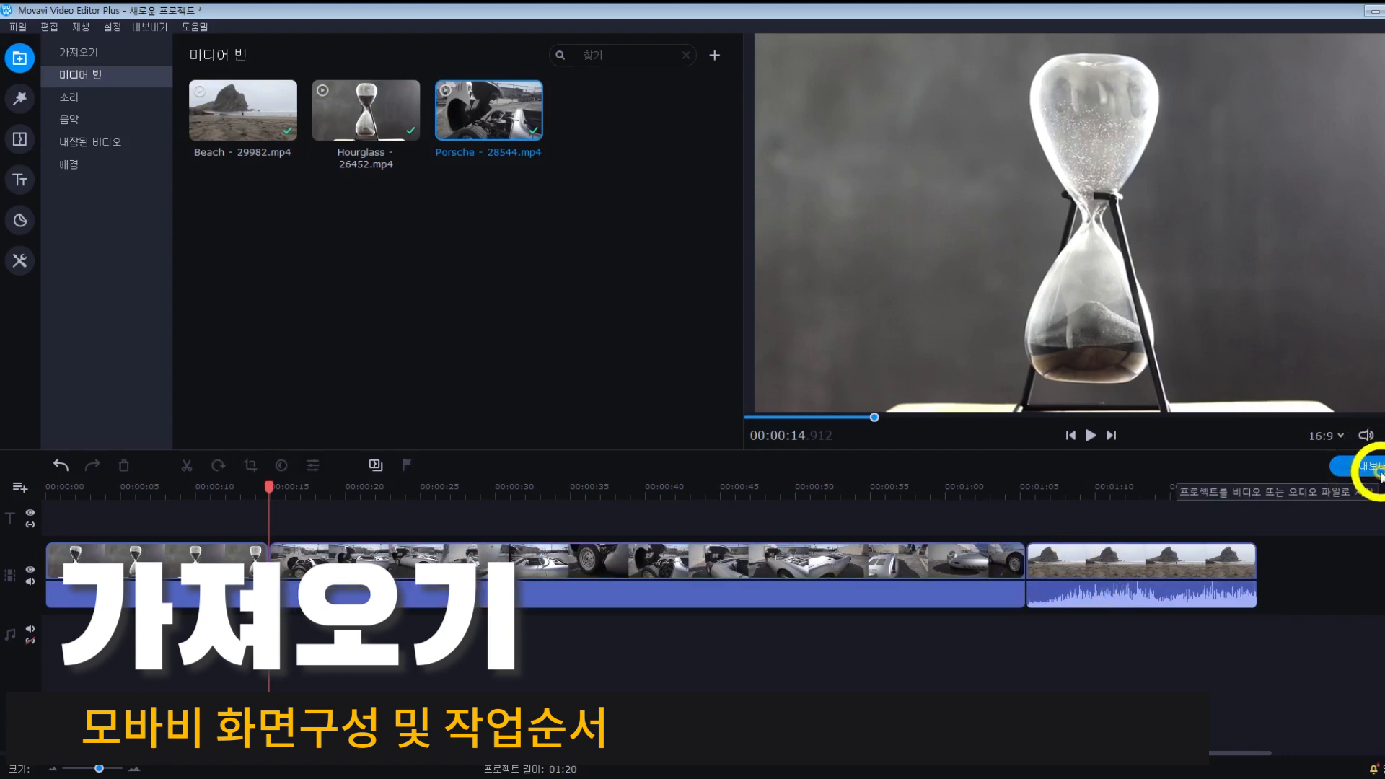
Step: Open the export settings for the project and title the MP4 video 연습1
left_click(1375, 467)
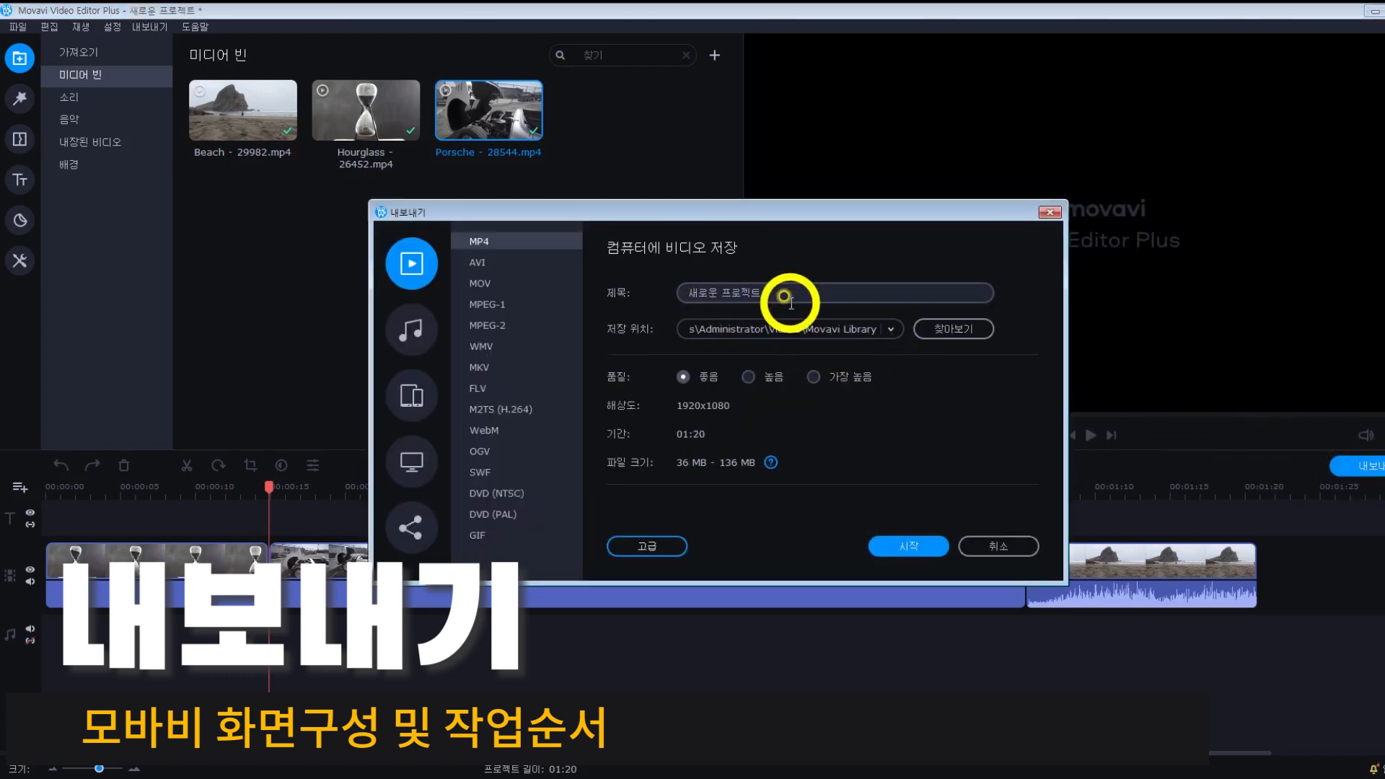
left_click(770, 295)
left_click(487, 326)
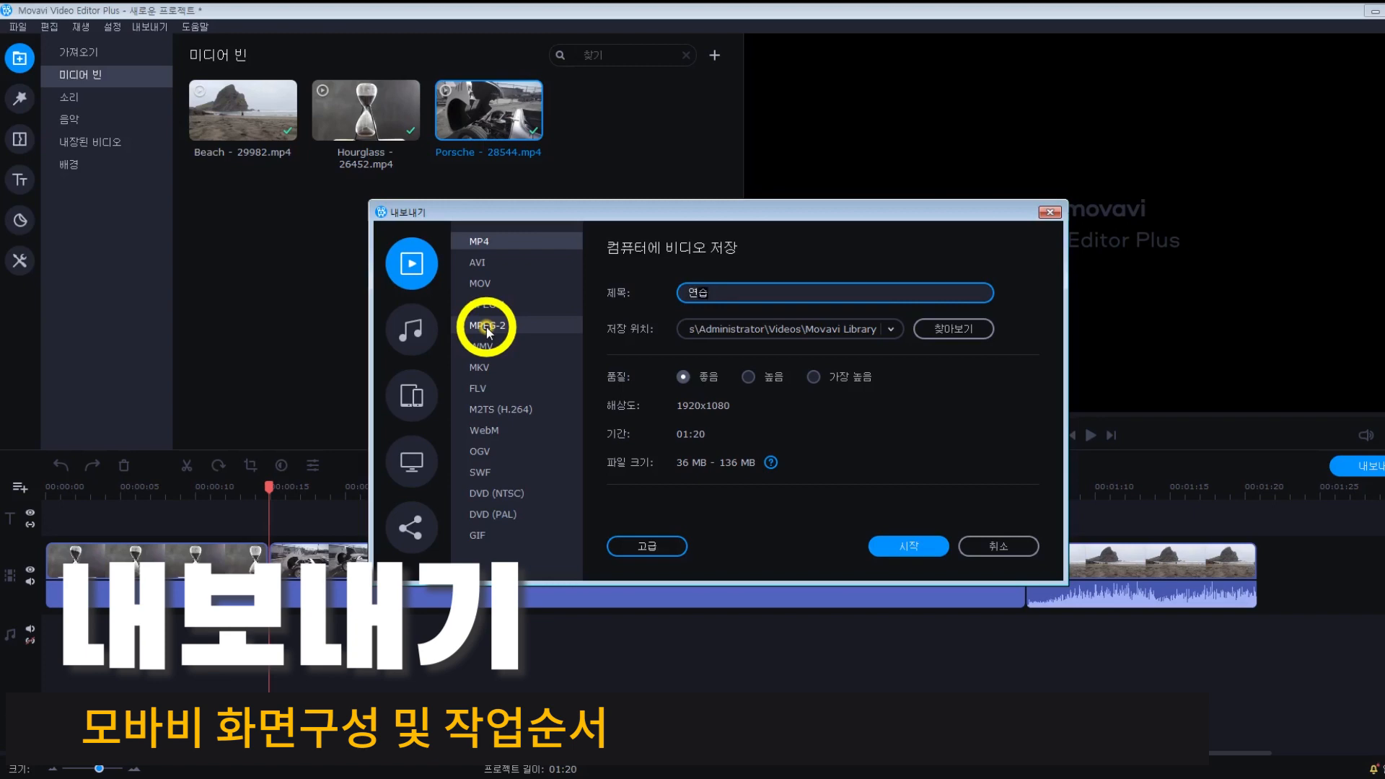
Step: Set the export's save location to the desktop and its quality to 가장 높음 (highest)
left_click(953, 329)
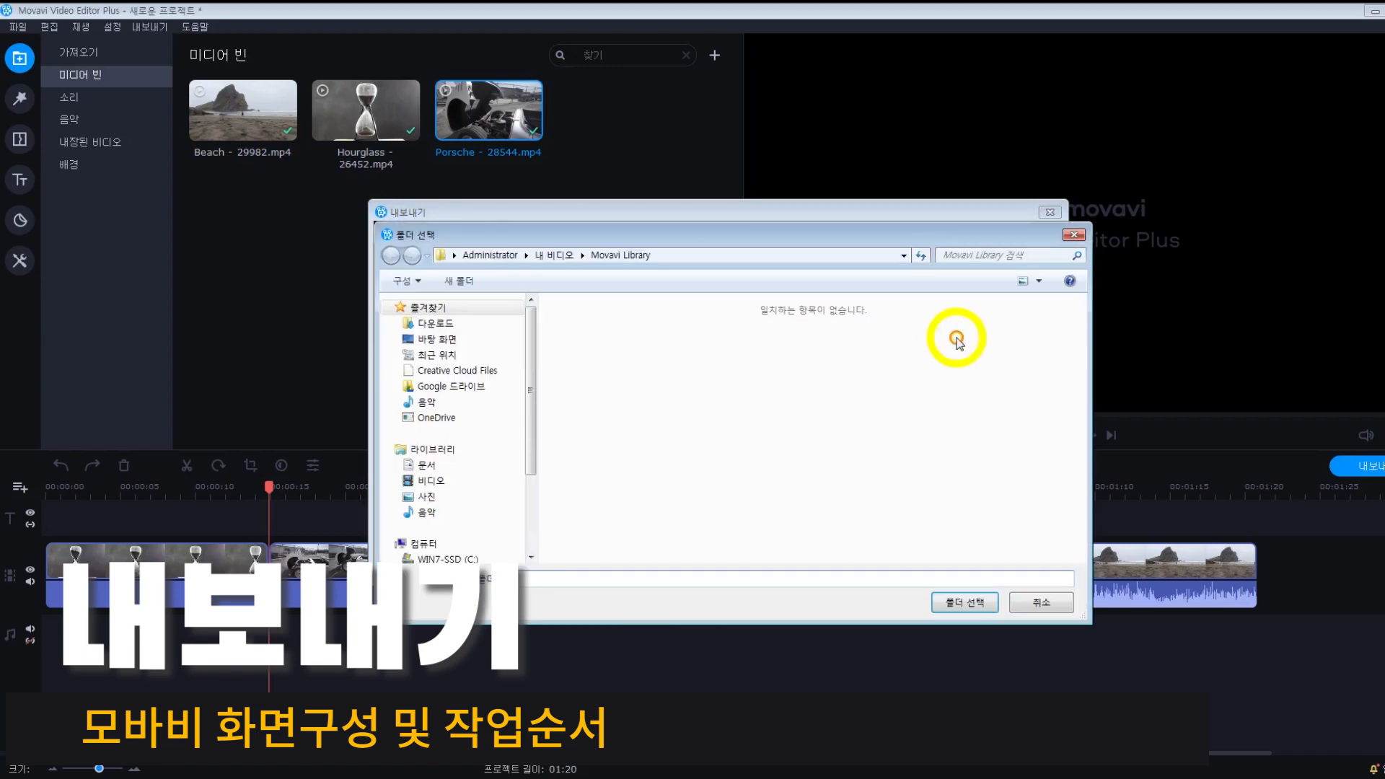
left_click(437, 339)
left_click(949, 608)
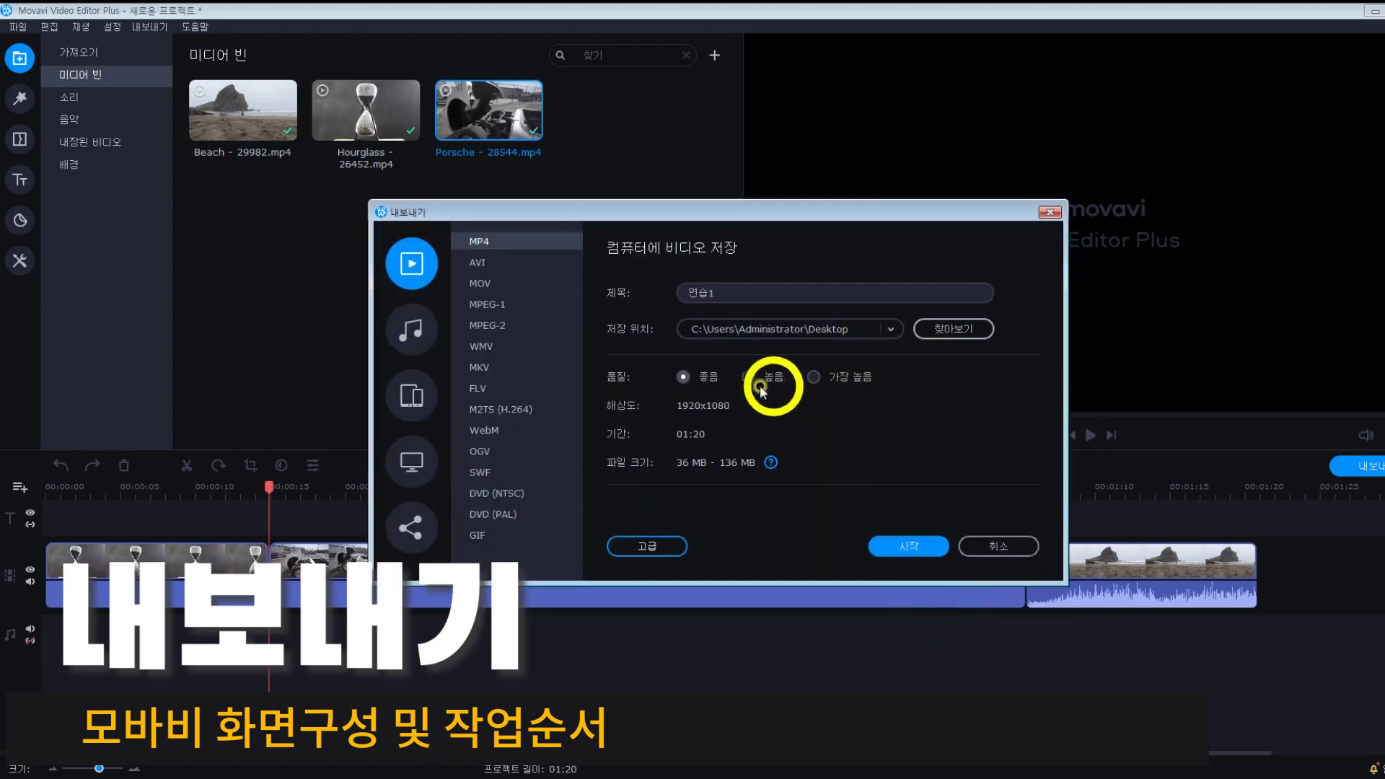
left_click(813, 377)
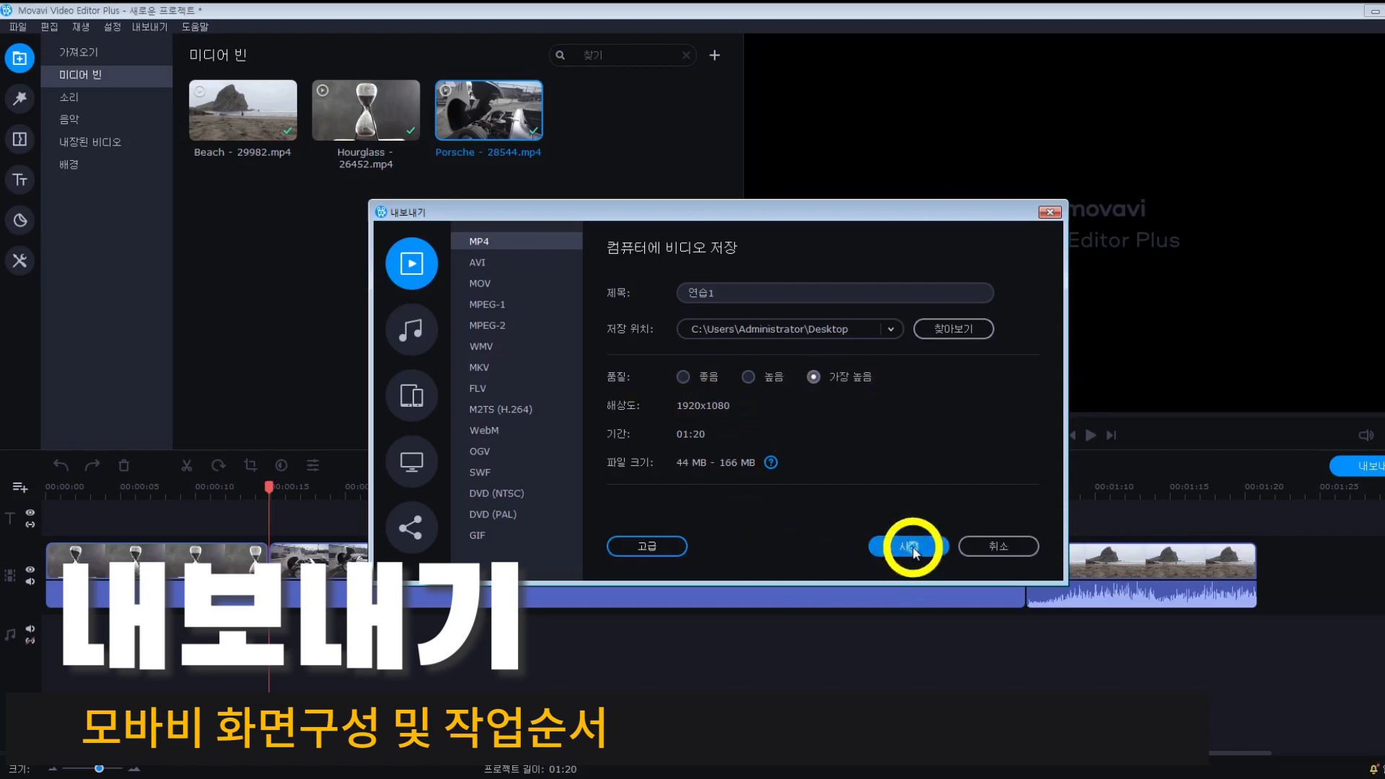
Step: Start exporting the video with the chosen settings and return to the media bin after viewing the import section
left_click(910, 547)
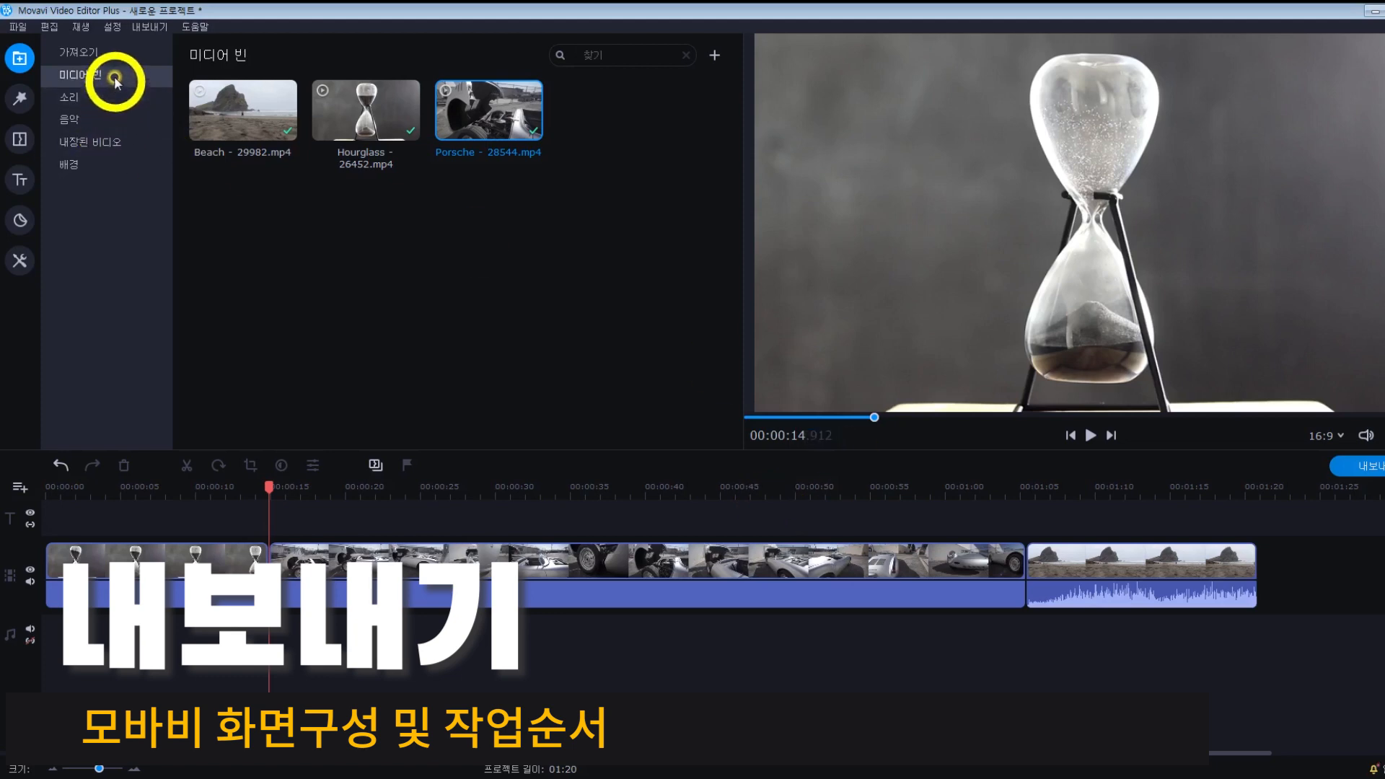
left_click(108, 52)
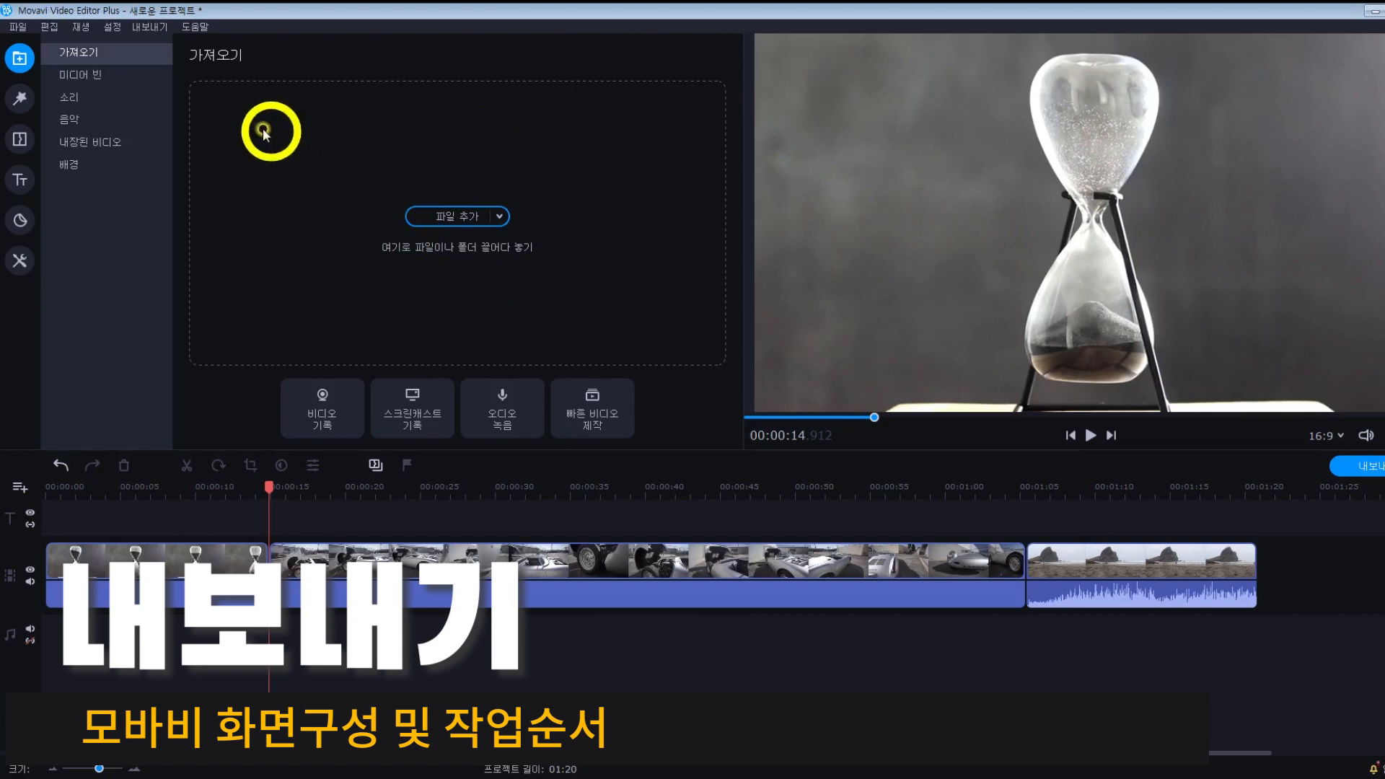
left_click(136, 75)
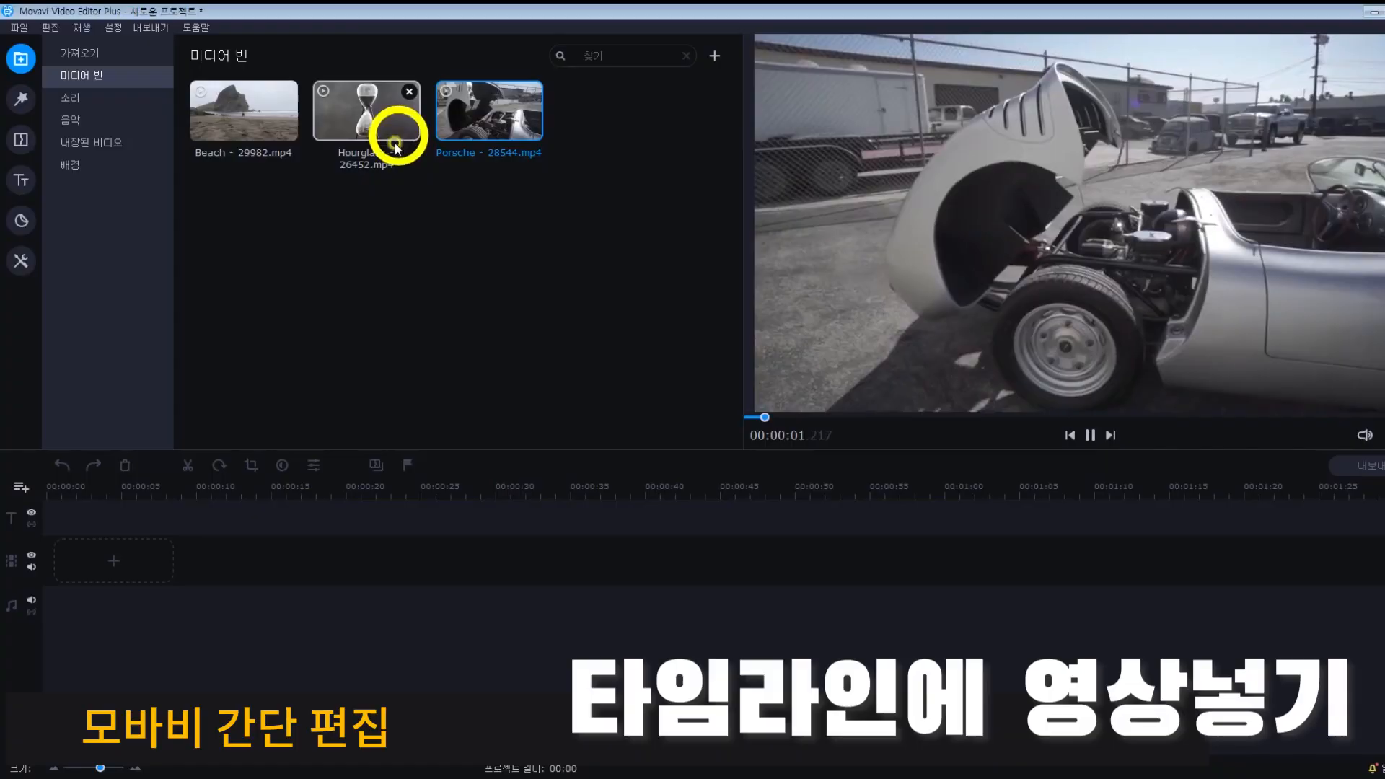
Step: Fill the empty video track with the Beach, Hourglass and Porsche clips, in that order
left_click_drag(398, 130, 152, 575)
left_click_drag(267, 137, 140, 552)
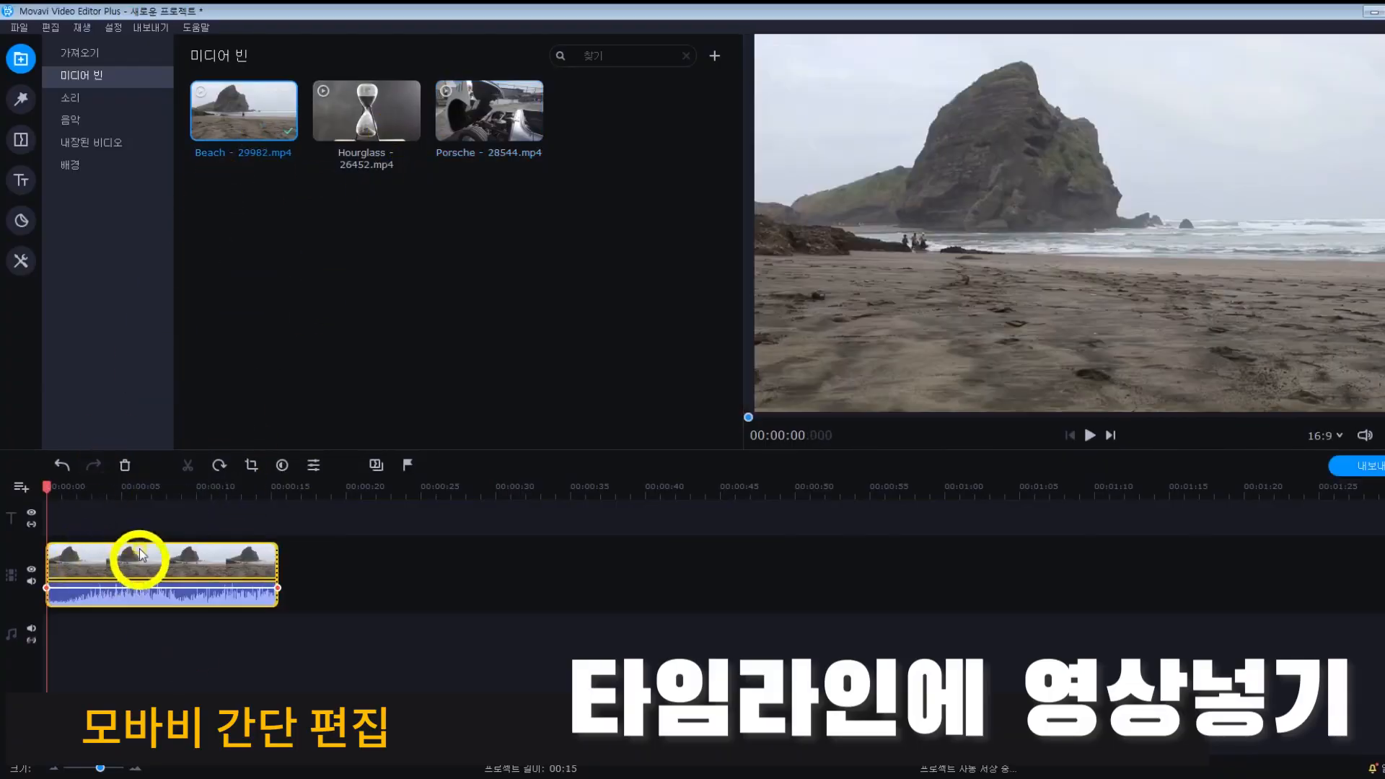
left_click(354, 132)
left_click_drag(354, 132, 353, 569)
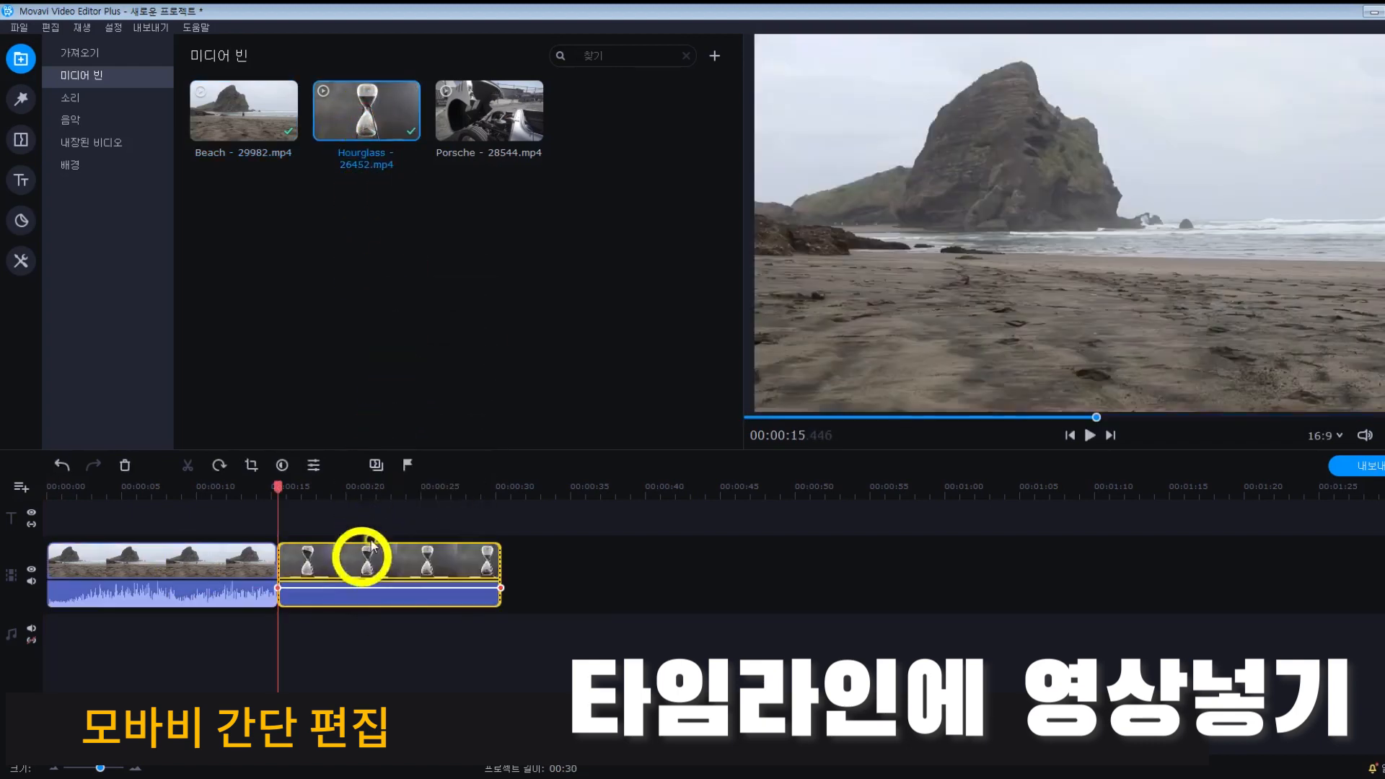
left_click_drag(495, 116, 582, 560)
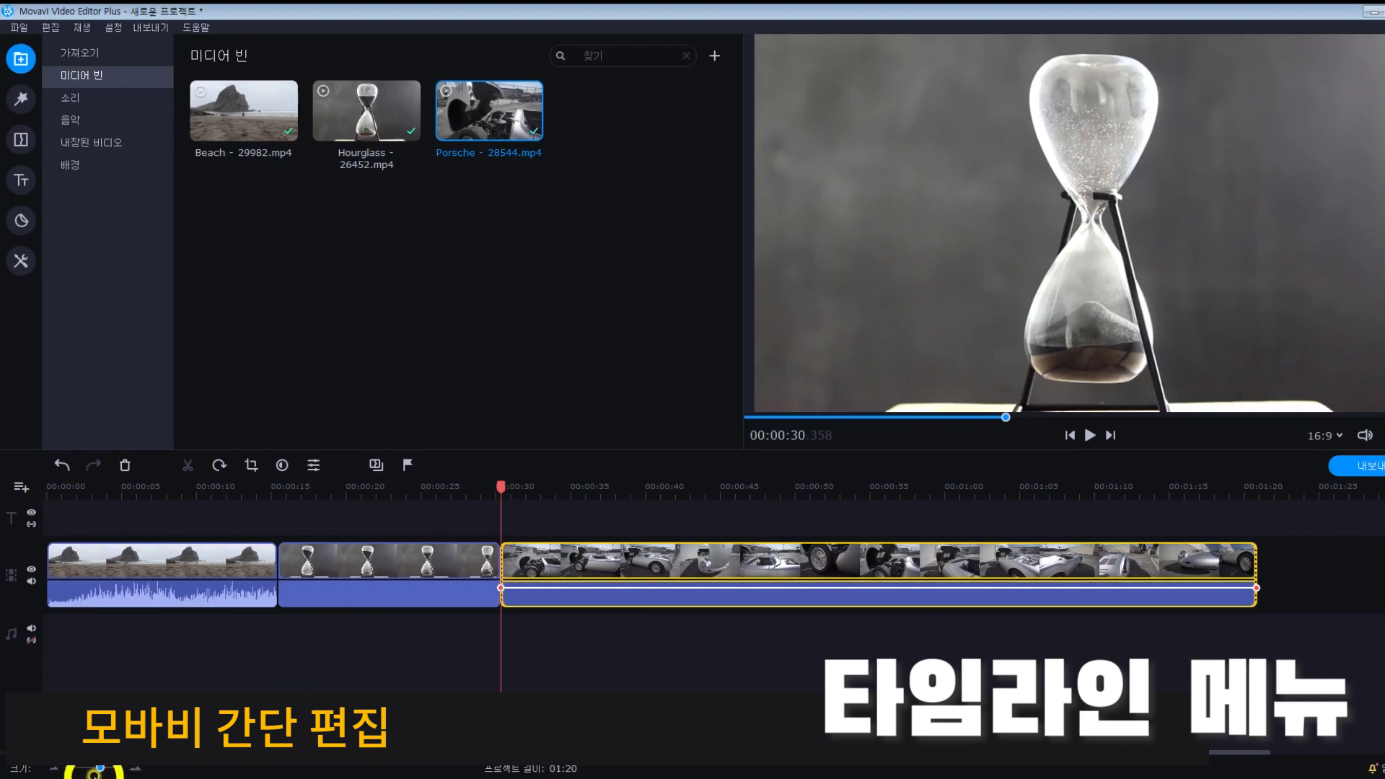
Step: Shrink the timeline scale and check the track options for adding video, music and title tracks
mouse_move(99, 772)
left_mouse_down()
mouse_move(87, 772)
mouse_move(99, 771)
left_mouse_up()
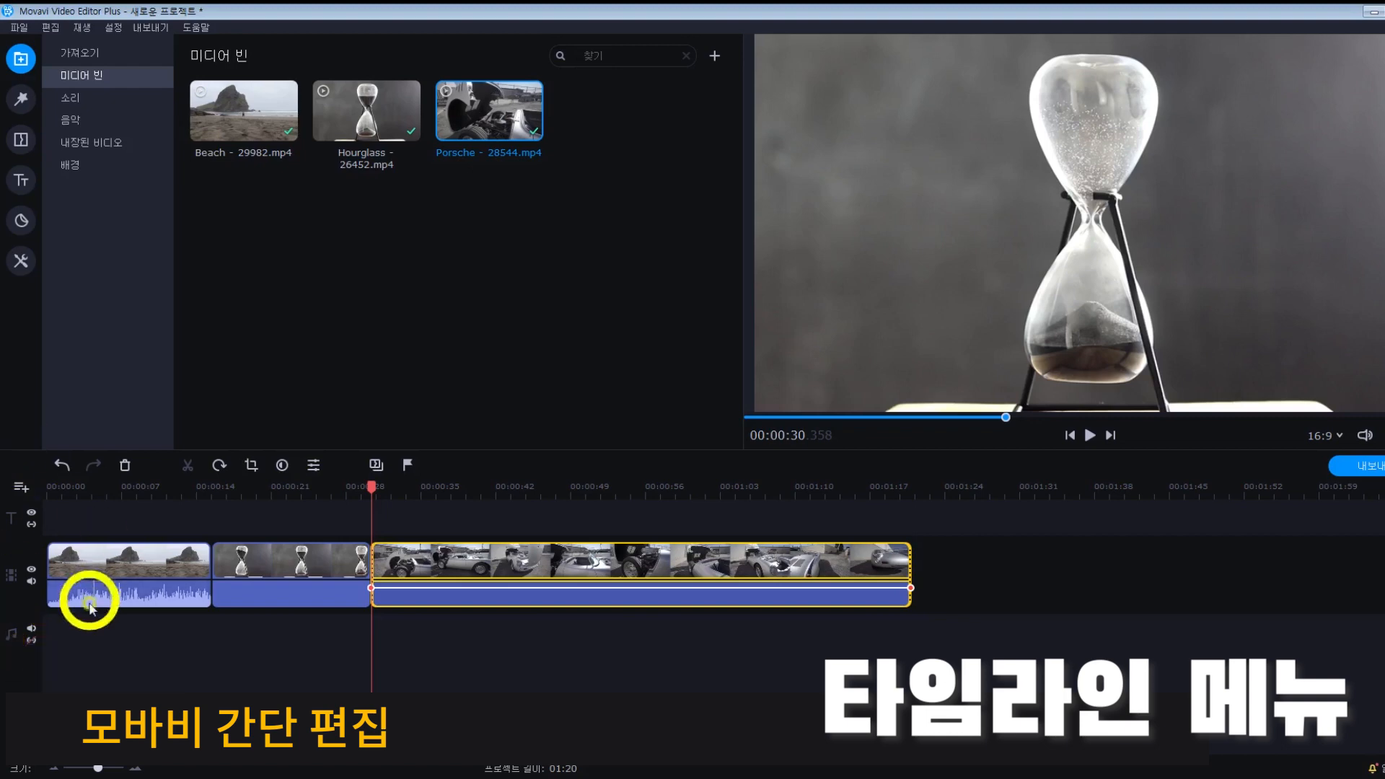
right_click(16, 534)
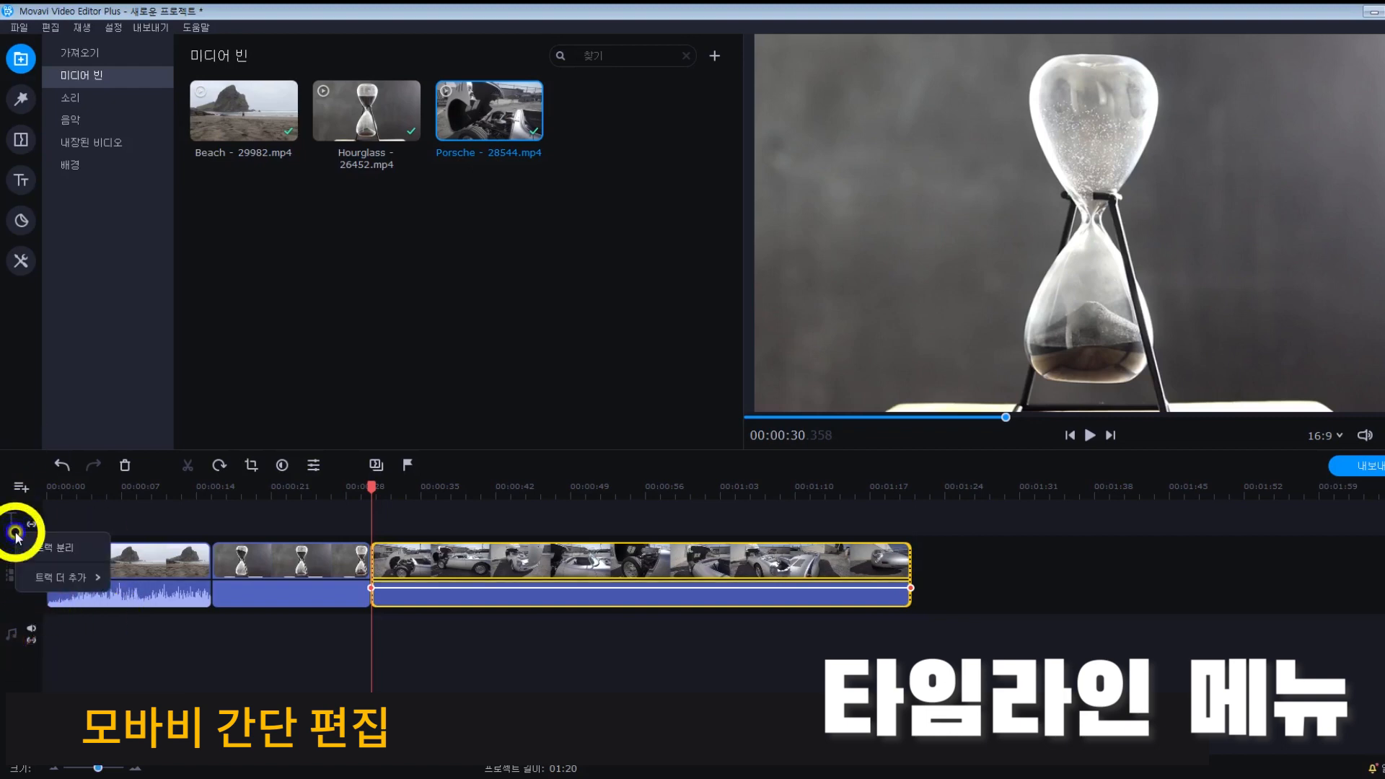
mouse_move(84, 586)
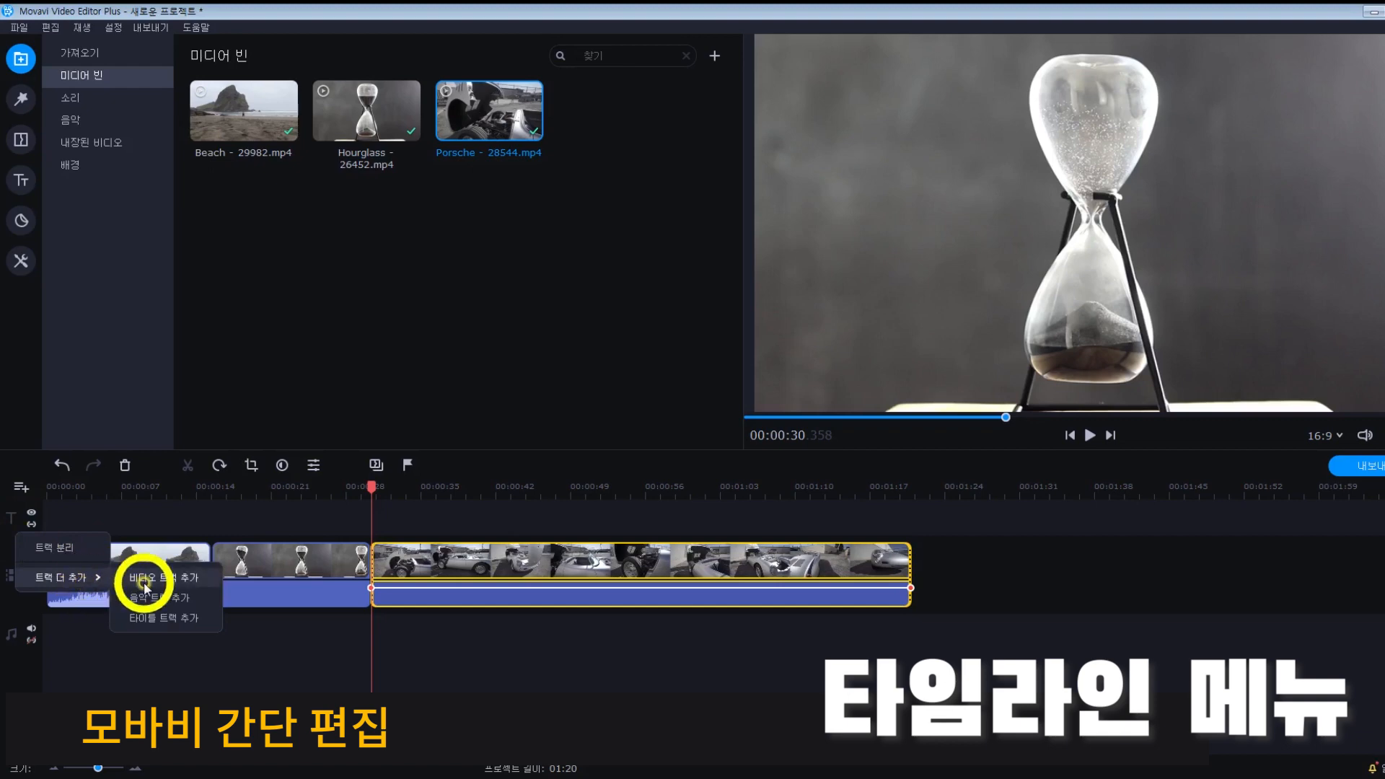
left_click(85, 655)
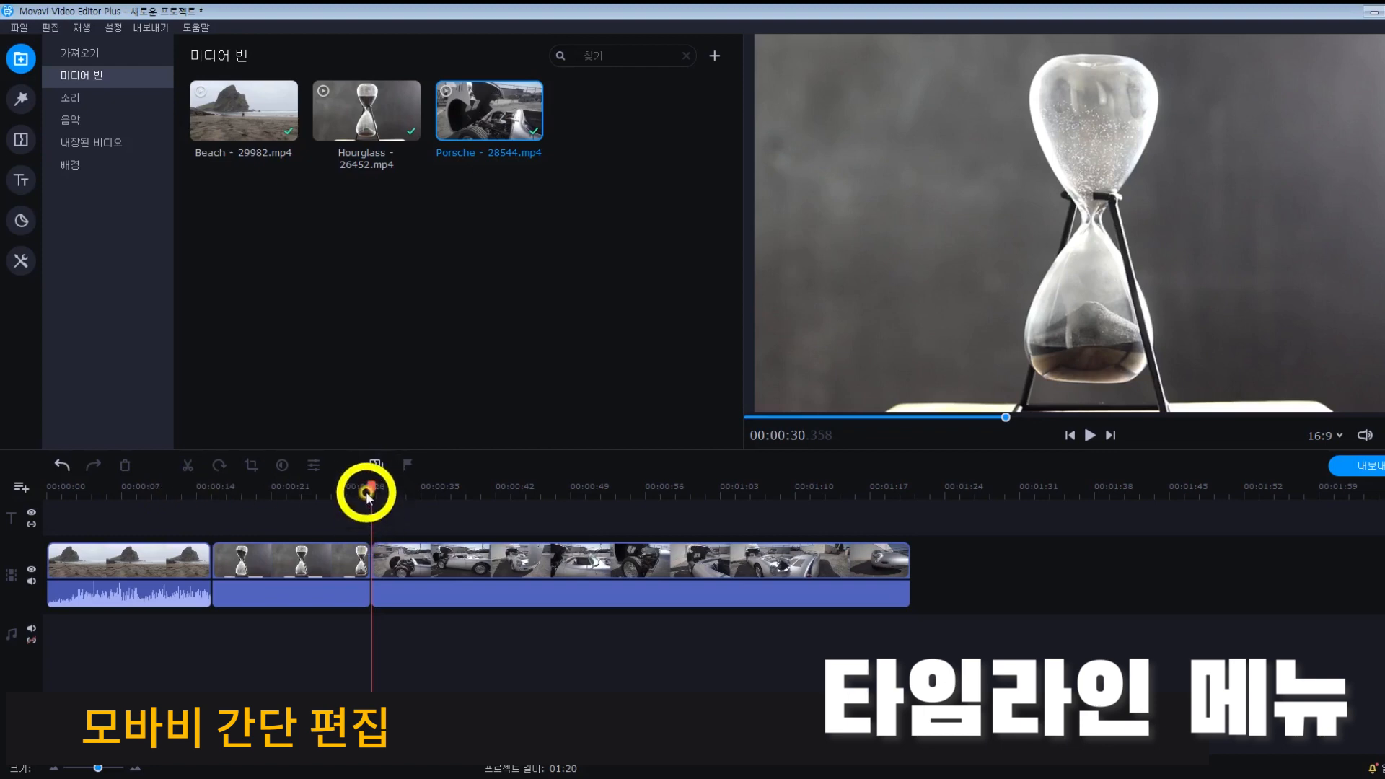
Step: Preview the project by playing it and moving the playhead through the Beach and Hourglass clips
left_click_drag(369, 487, 64, 517)
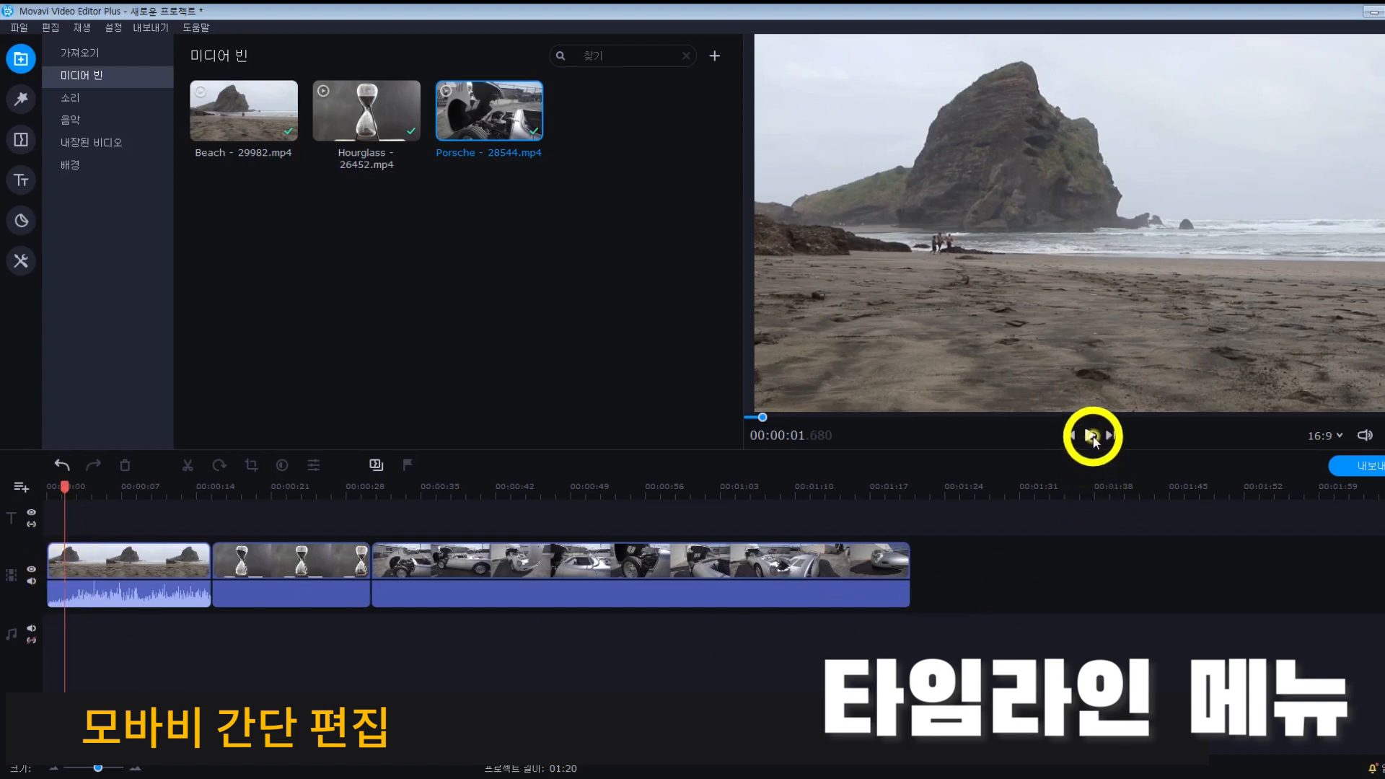
left_click(1093, 437)
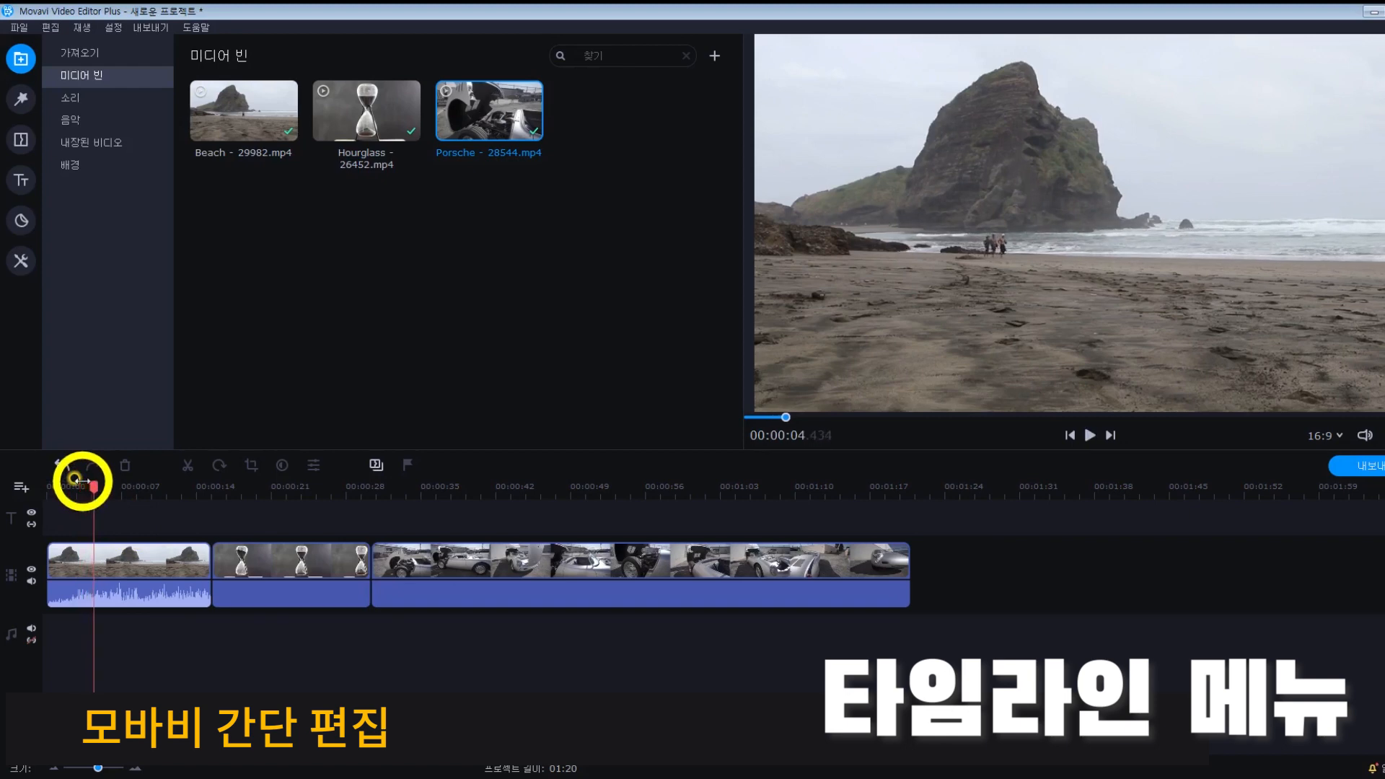
key("space")
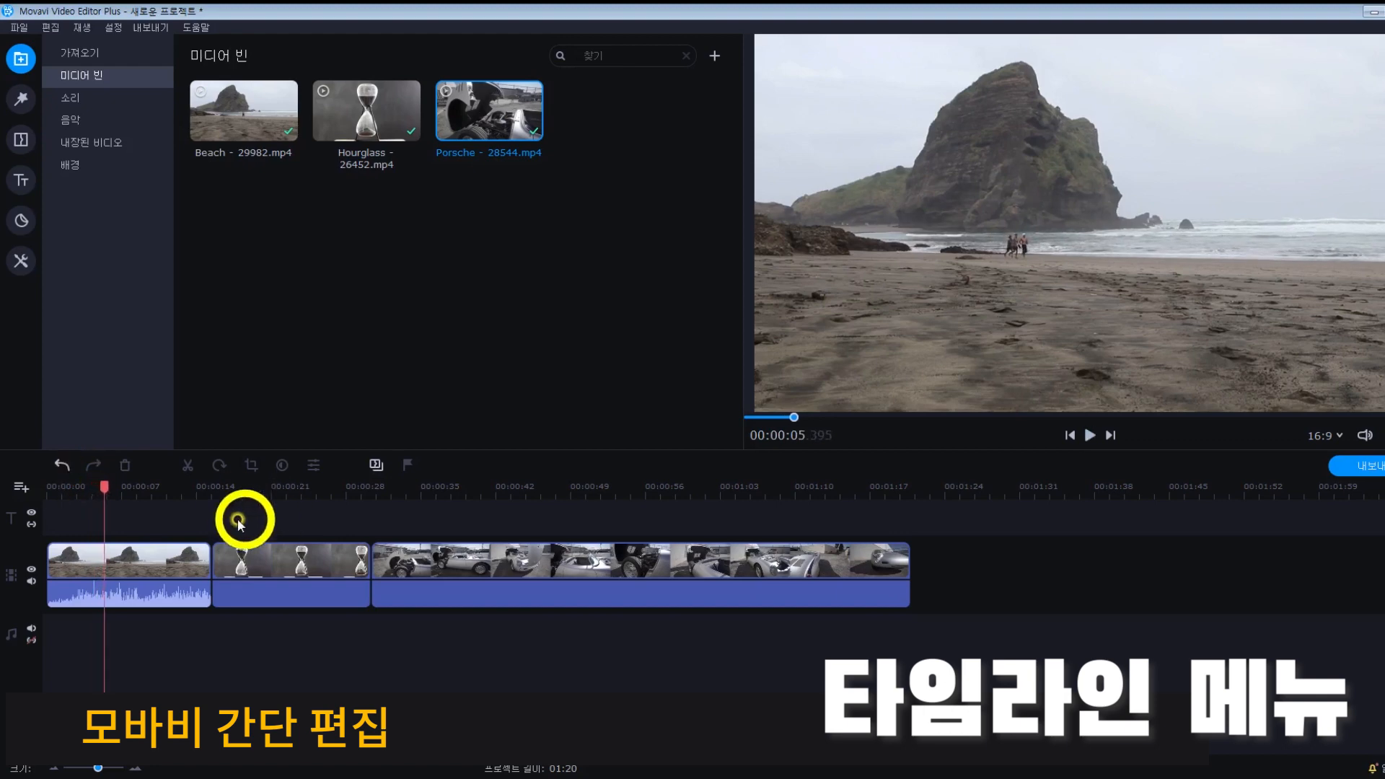
left_click_drag(105, 485, 238, 491)
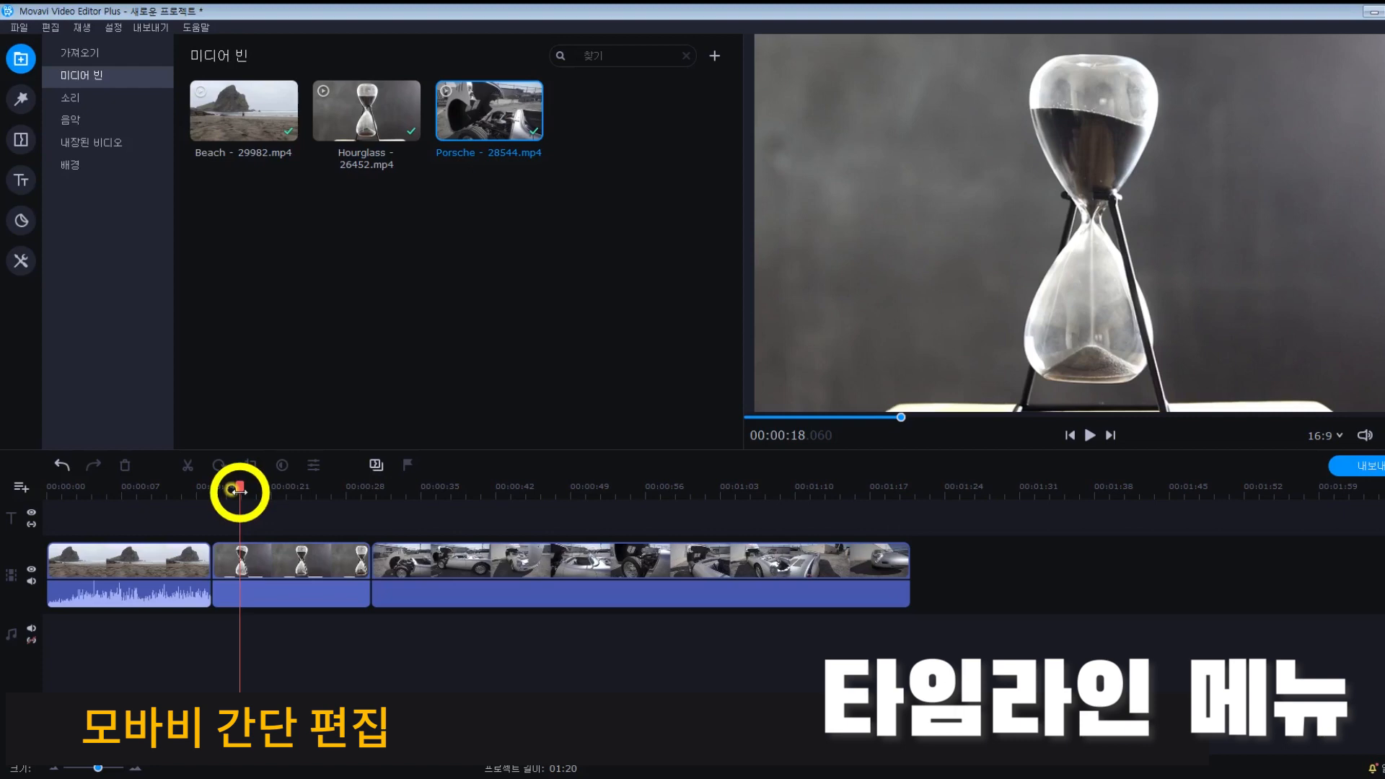
left_click_drag(239, 491, 251, 491)
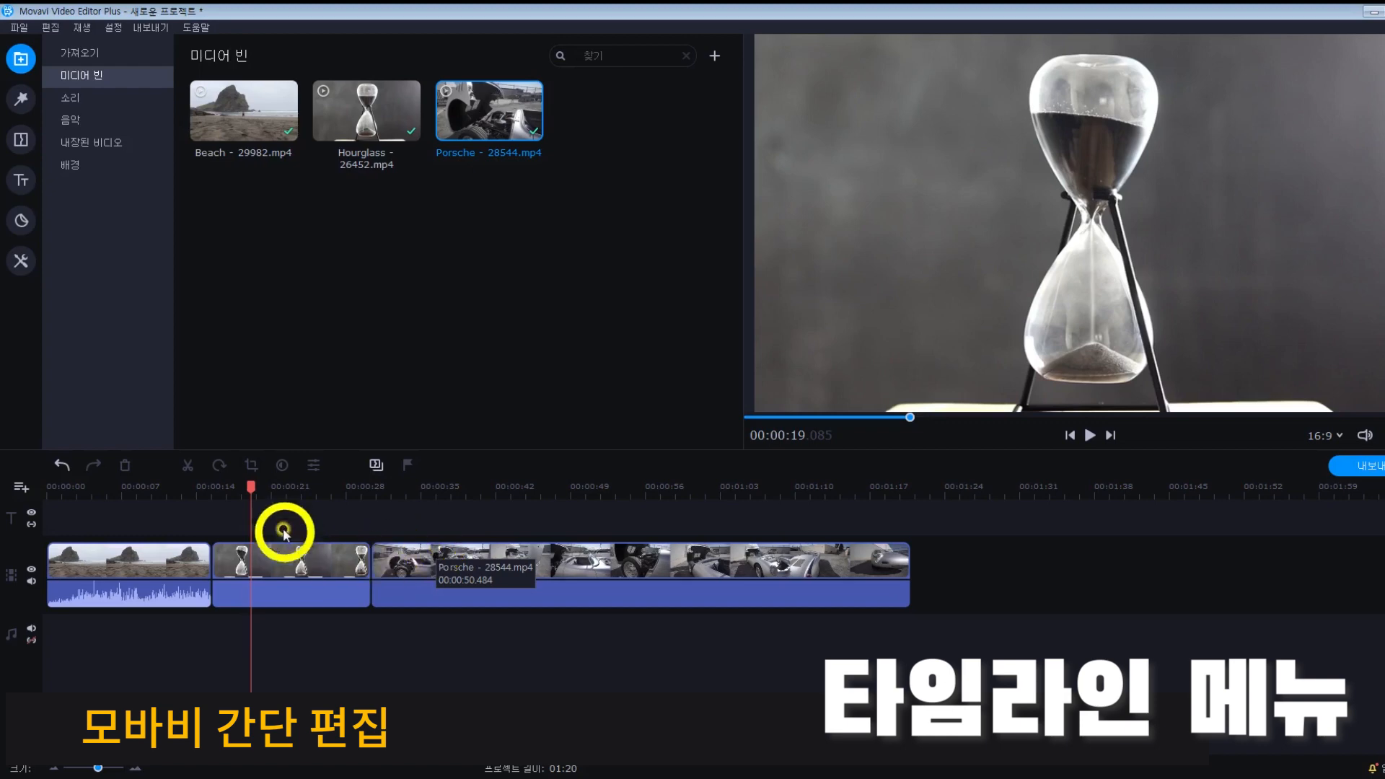
left_click_drag(257, 486, 93, 485)
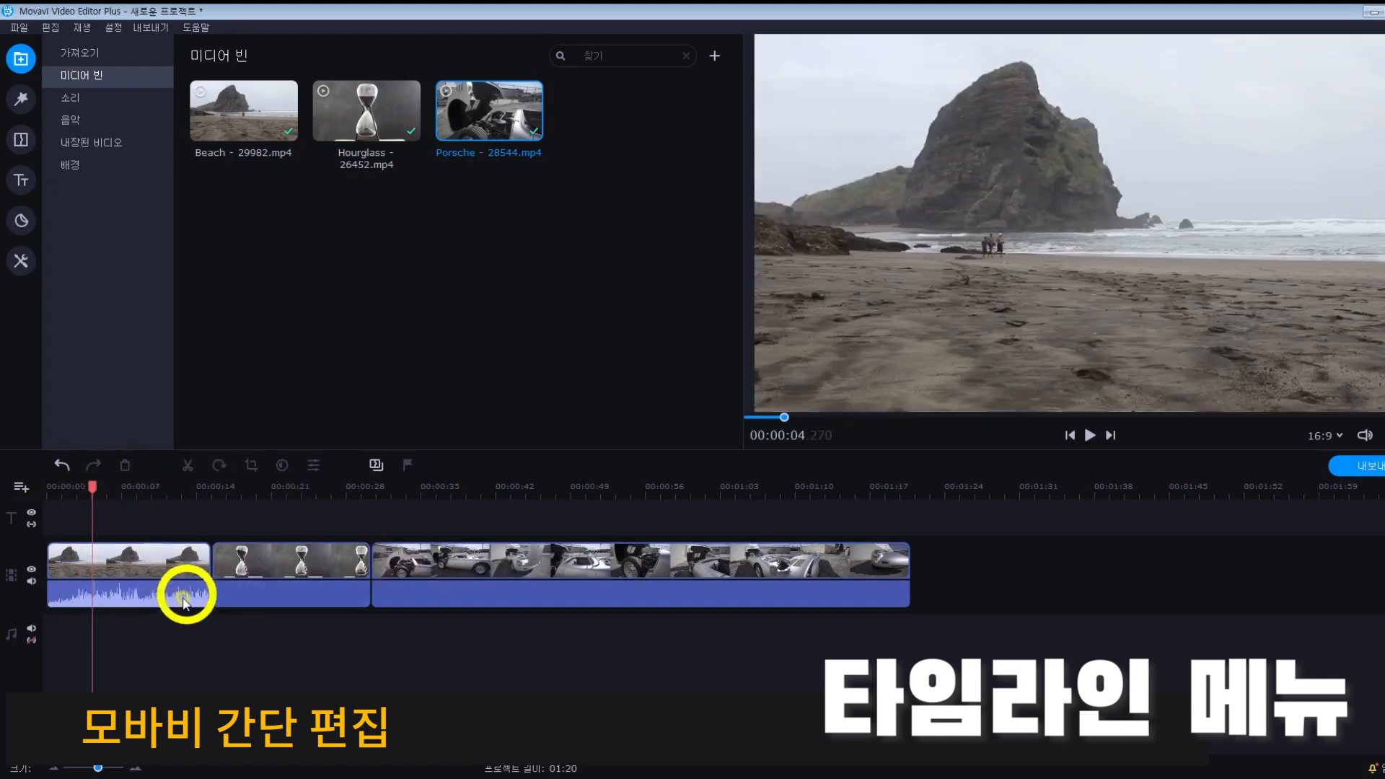
left_click_drag(91, 486, 86, 490)
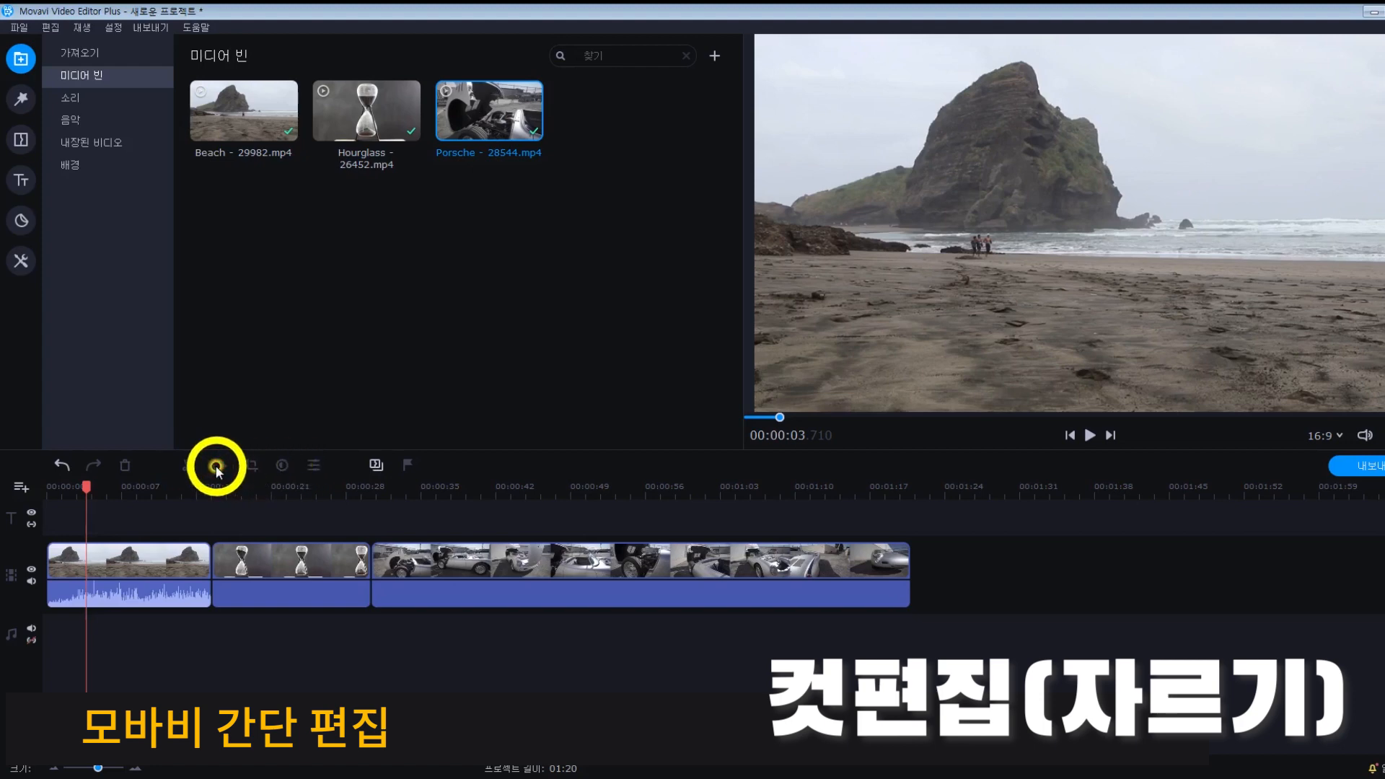
Step: Split the Beach clip on the timeline at about 00:00:04.690
left_click(171, 573)
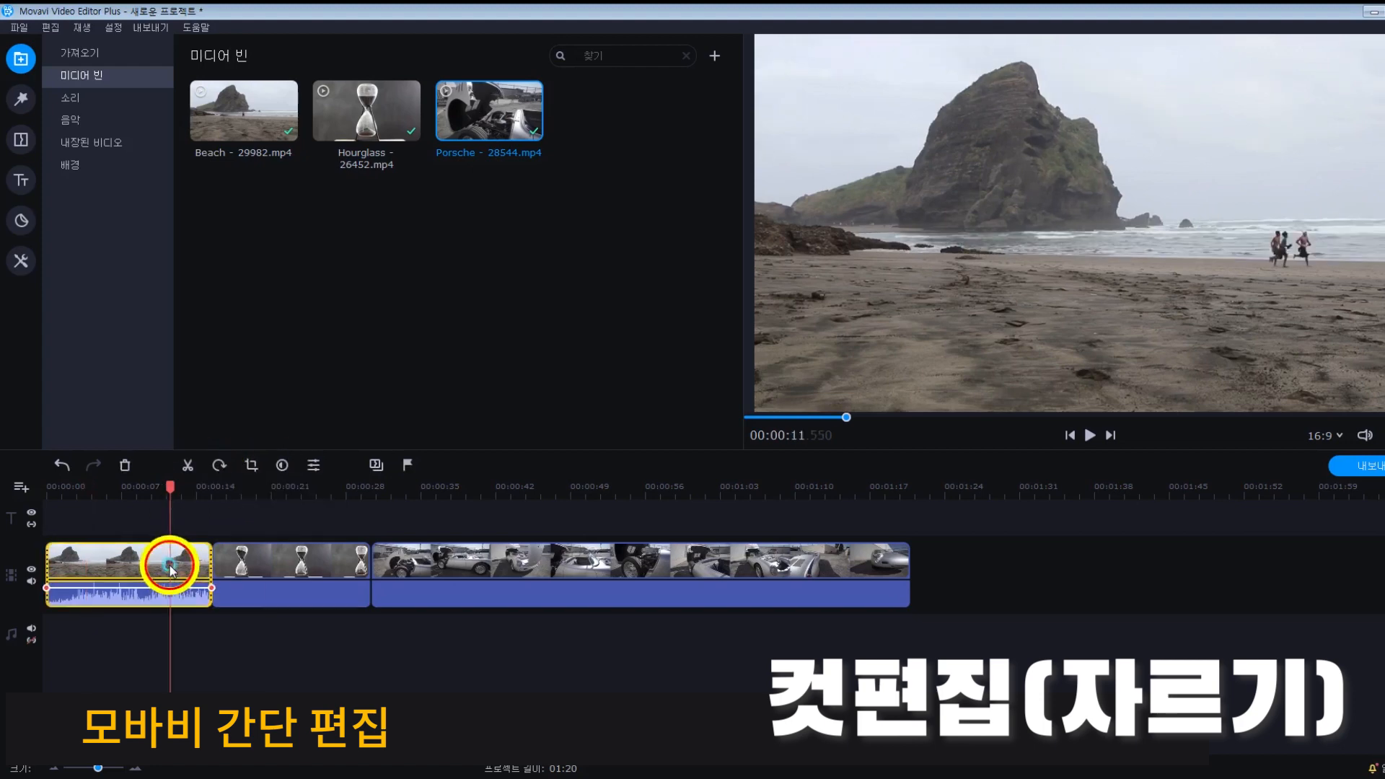
left_click(260, 566)
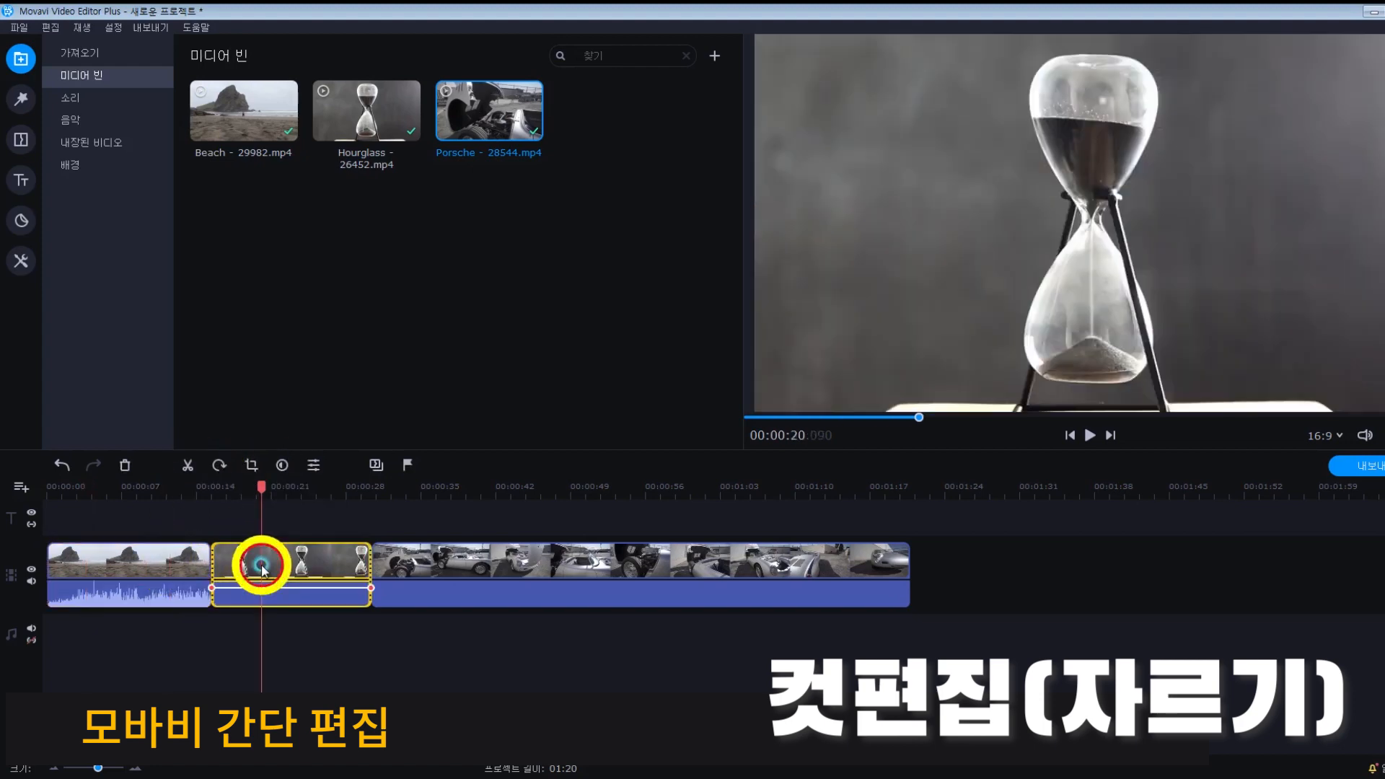
left_click(449, 567)
left_click(303, 566)
left_click(178, 570)
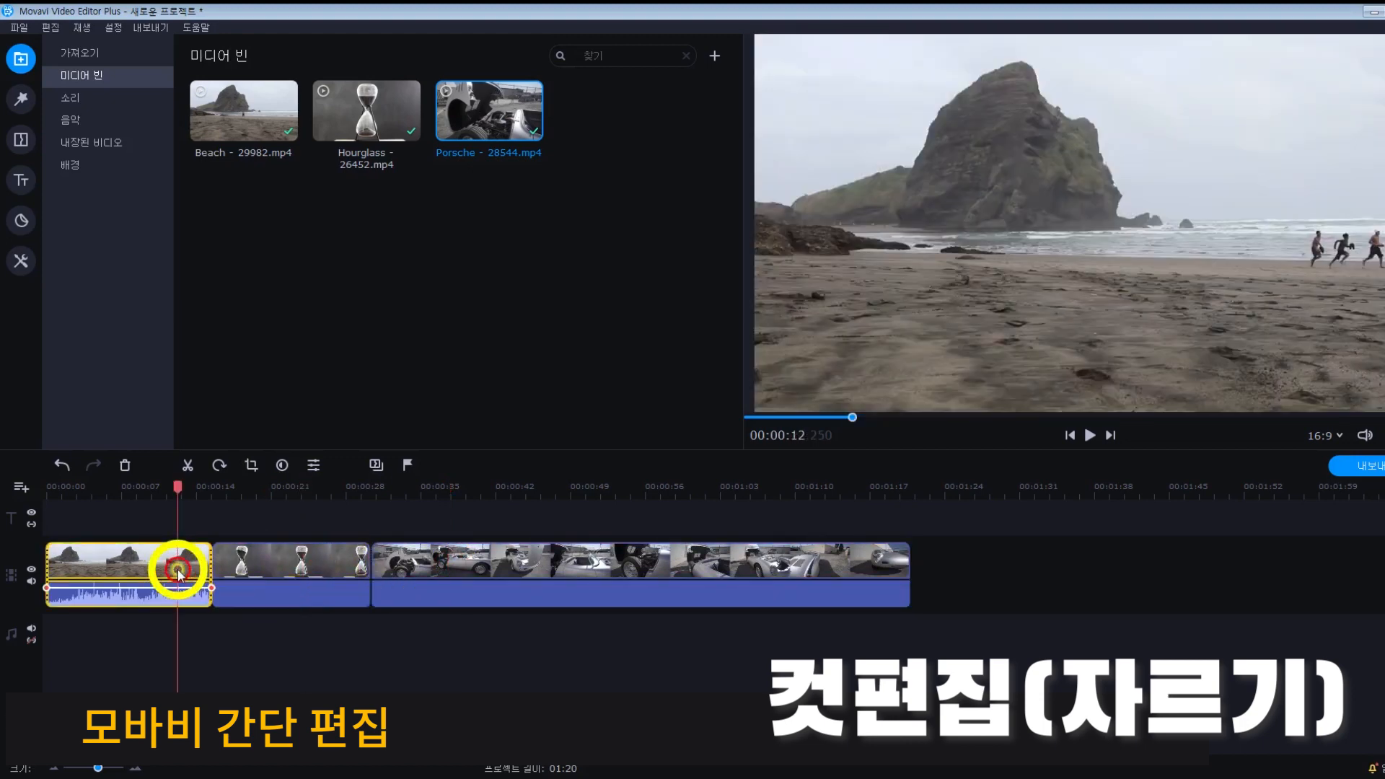
left_click_drag(173, 488, 100, 515)
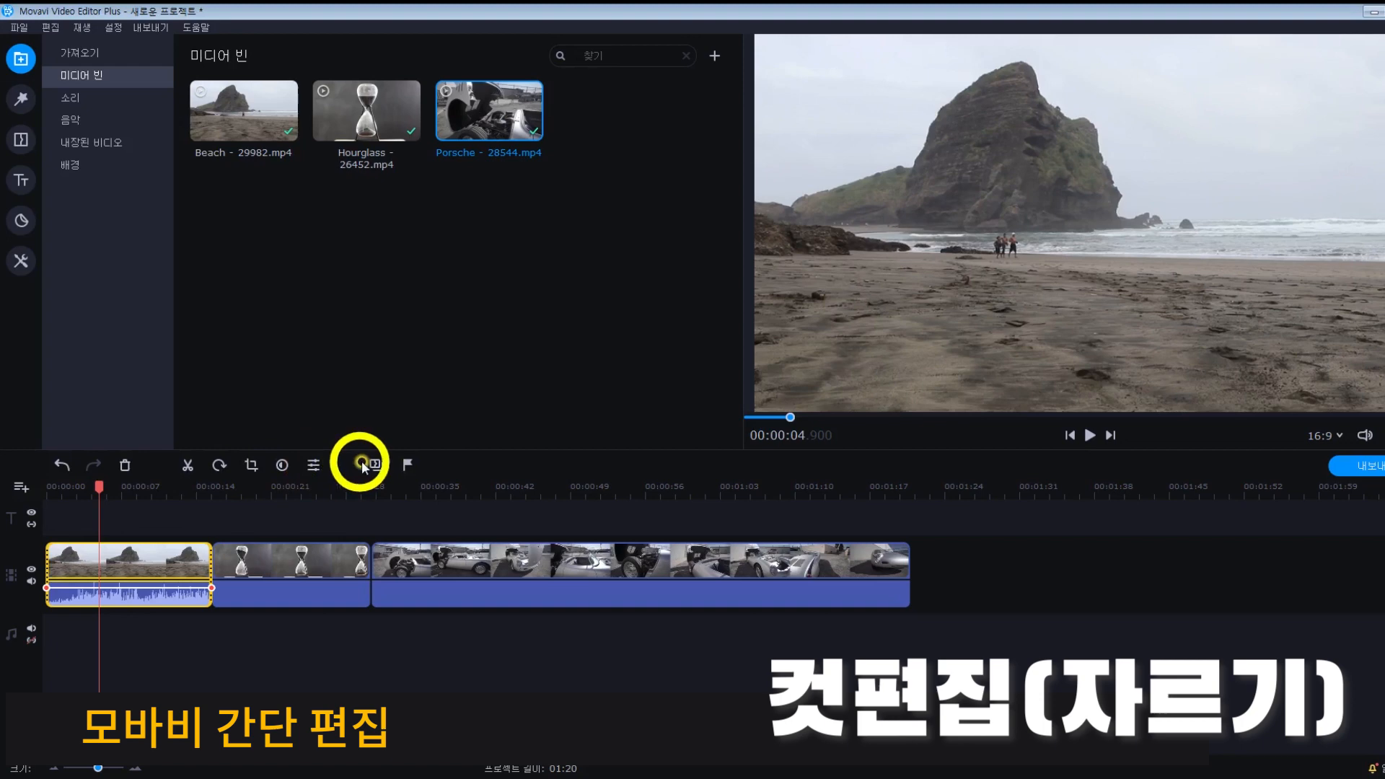
left_click(97, 488)
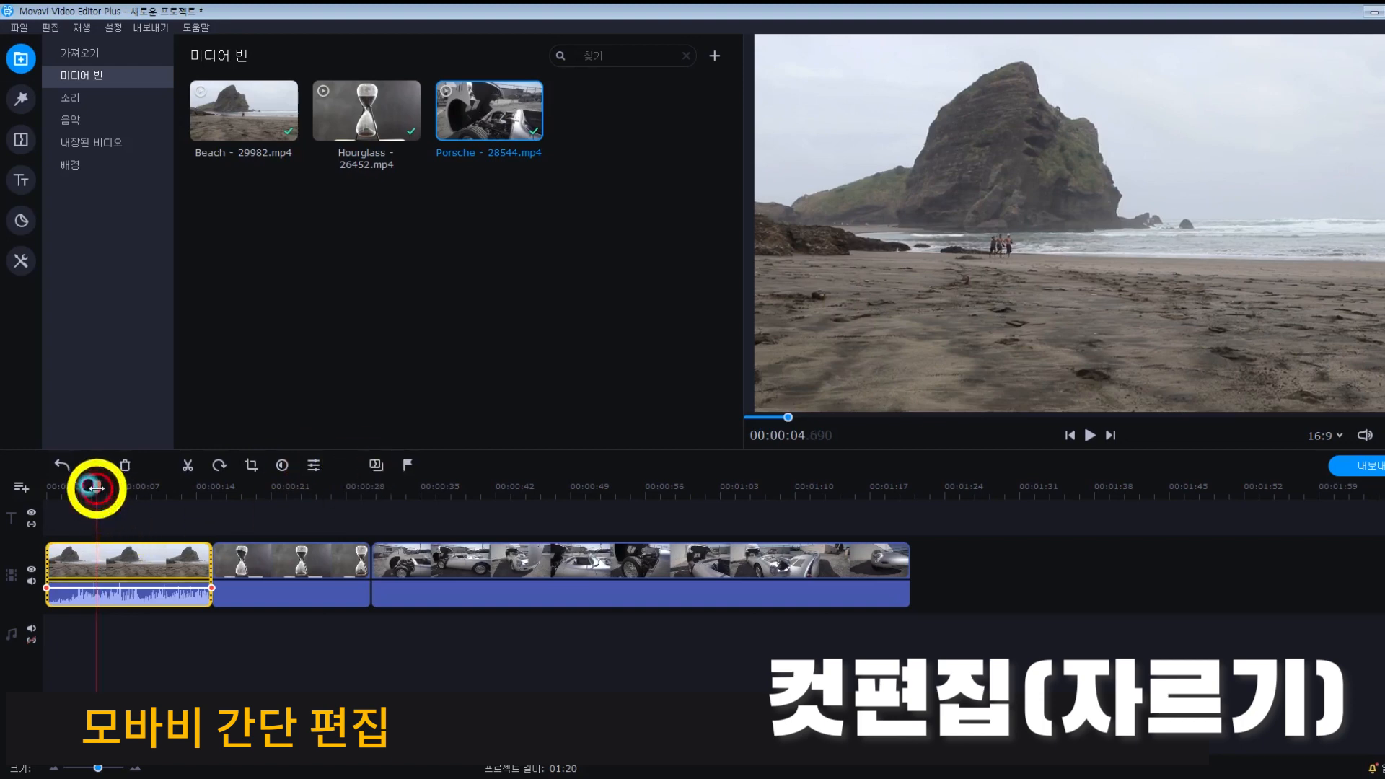
left_click(187, 468)
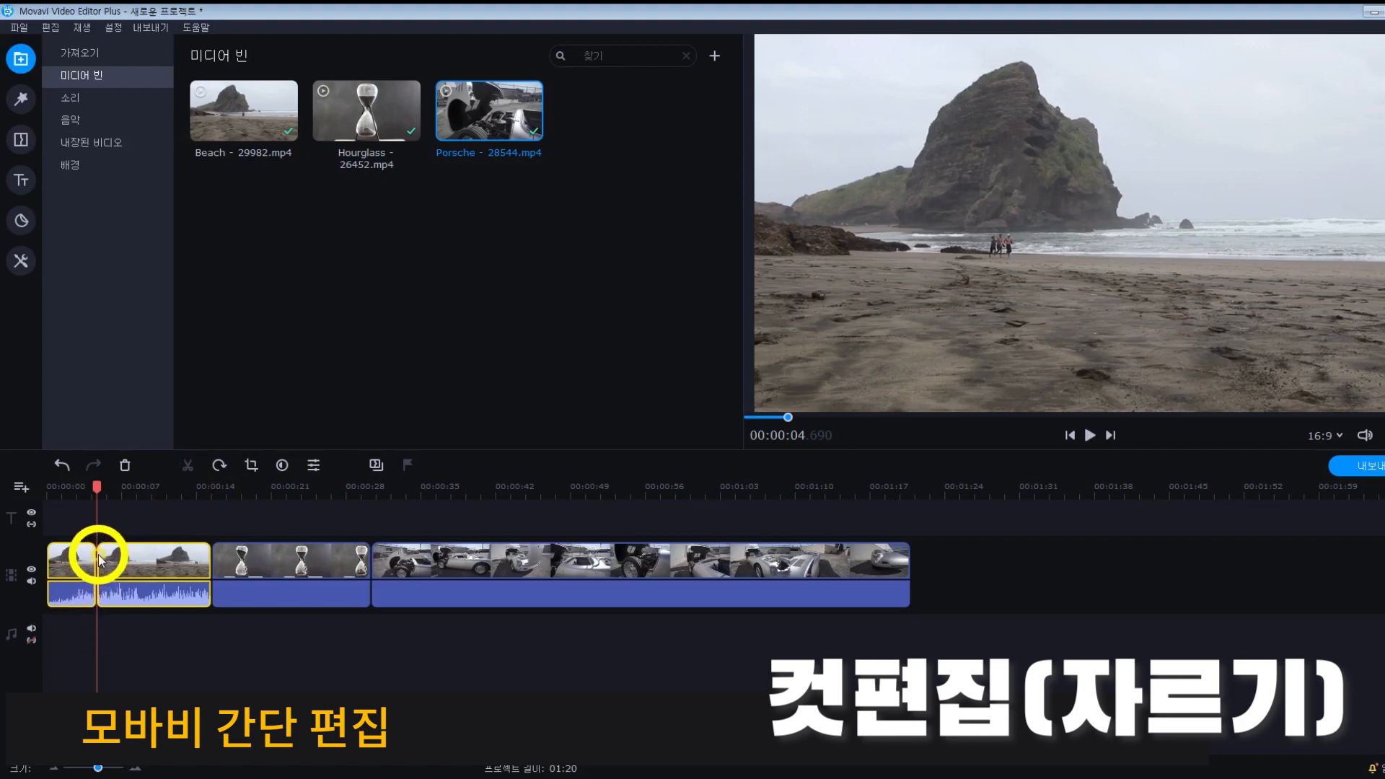
Step: Delete the second part of the split Beach clip and undo the deletion
left_click_drag(97, 491, 137, 491)
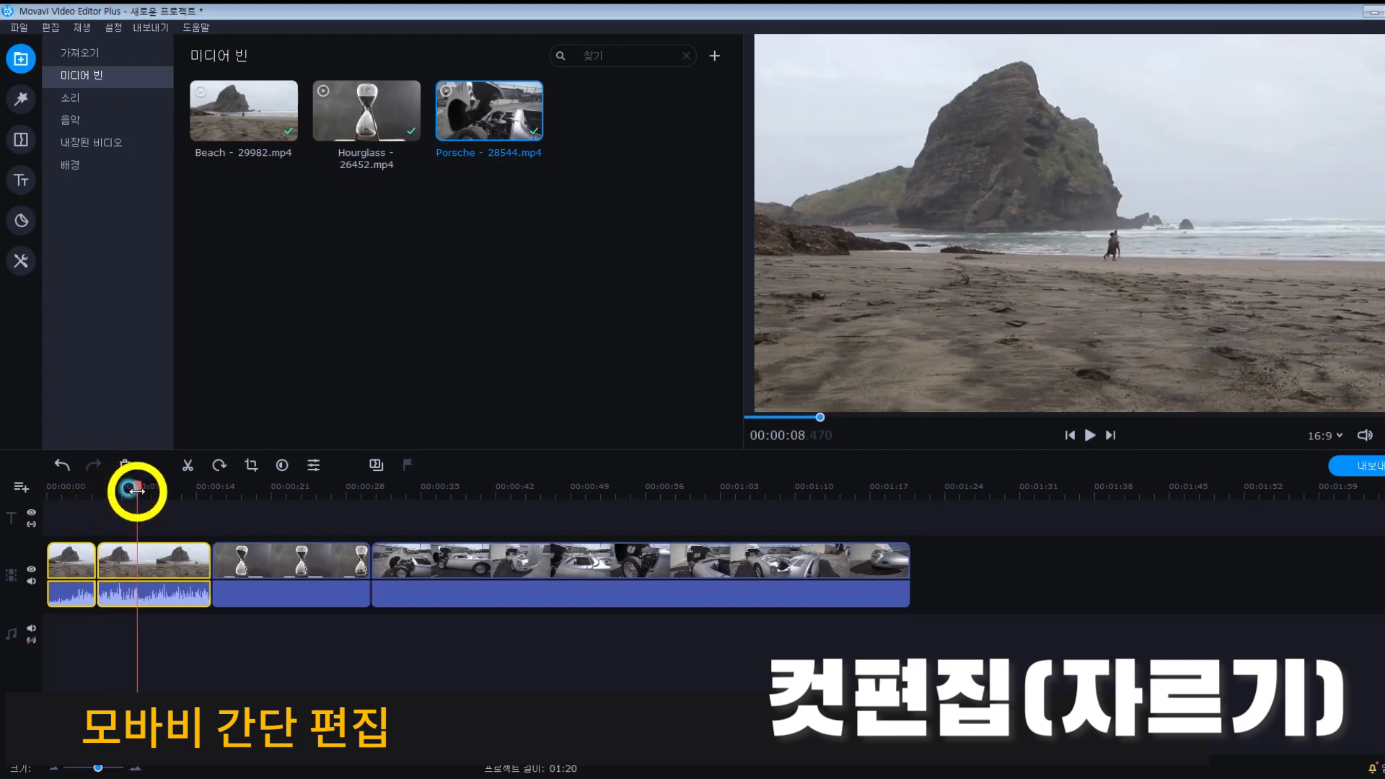
left_click(181, 565)
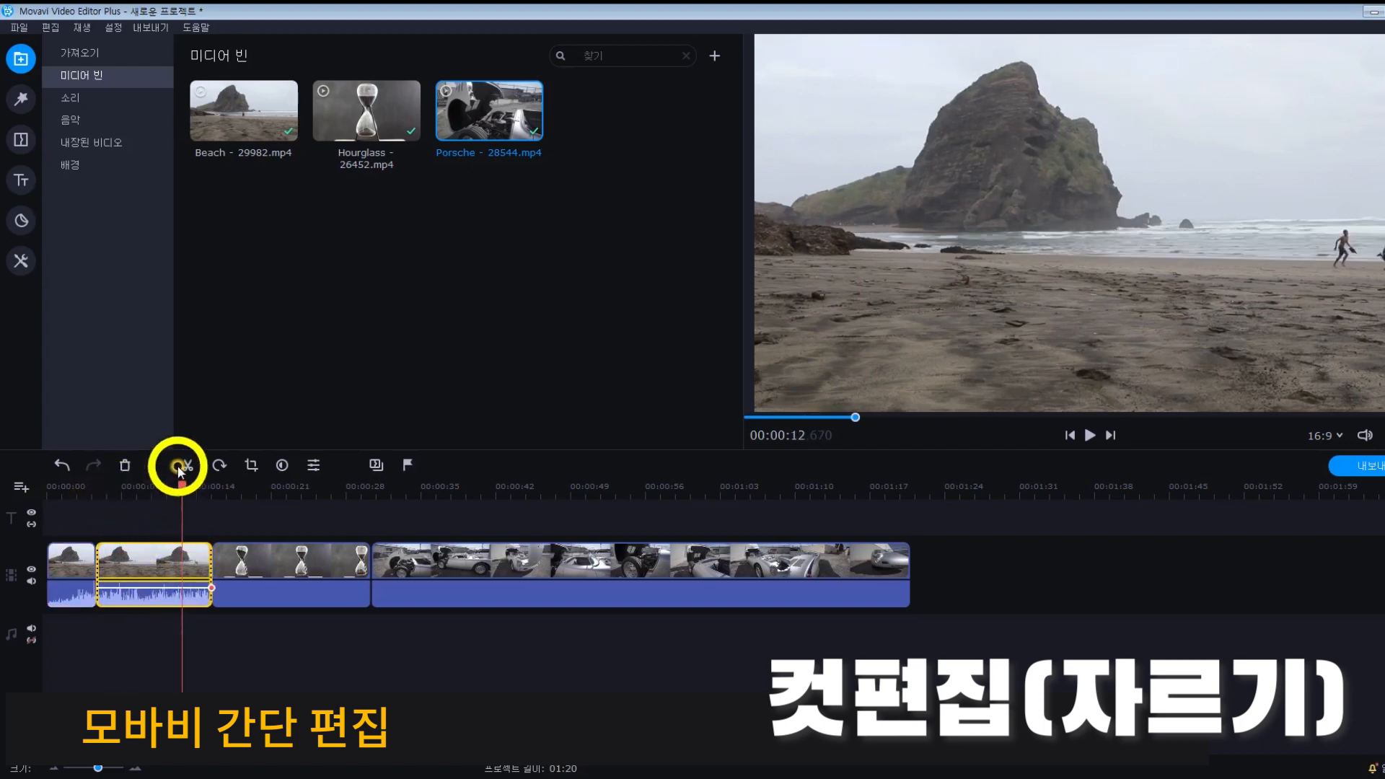
left_click(126, 468)
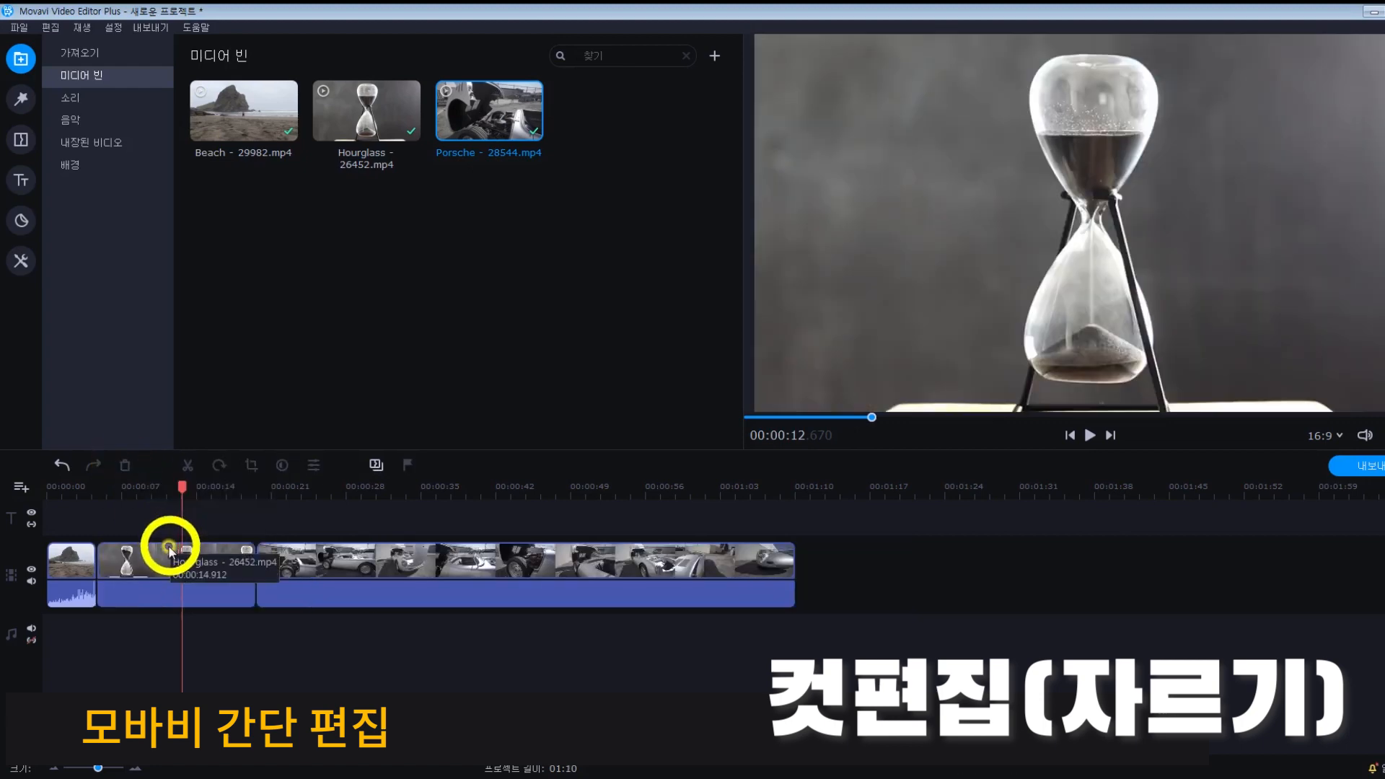
left_click(64, 476)
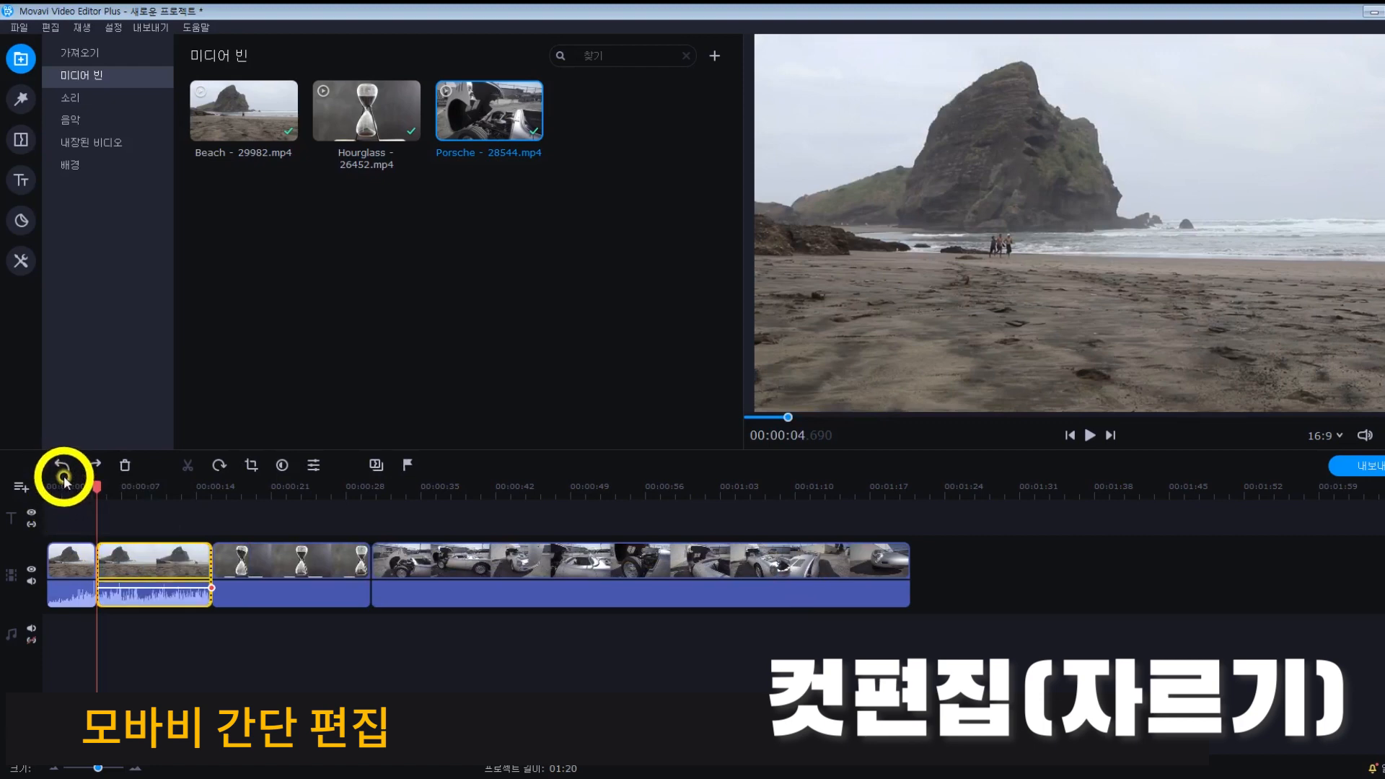
Step: Remove the second part of the Beach clip from the video track
left_click(161, 566)
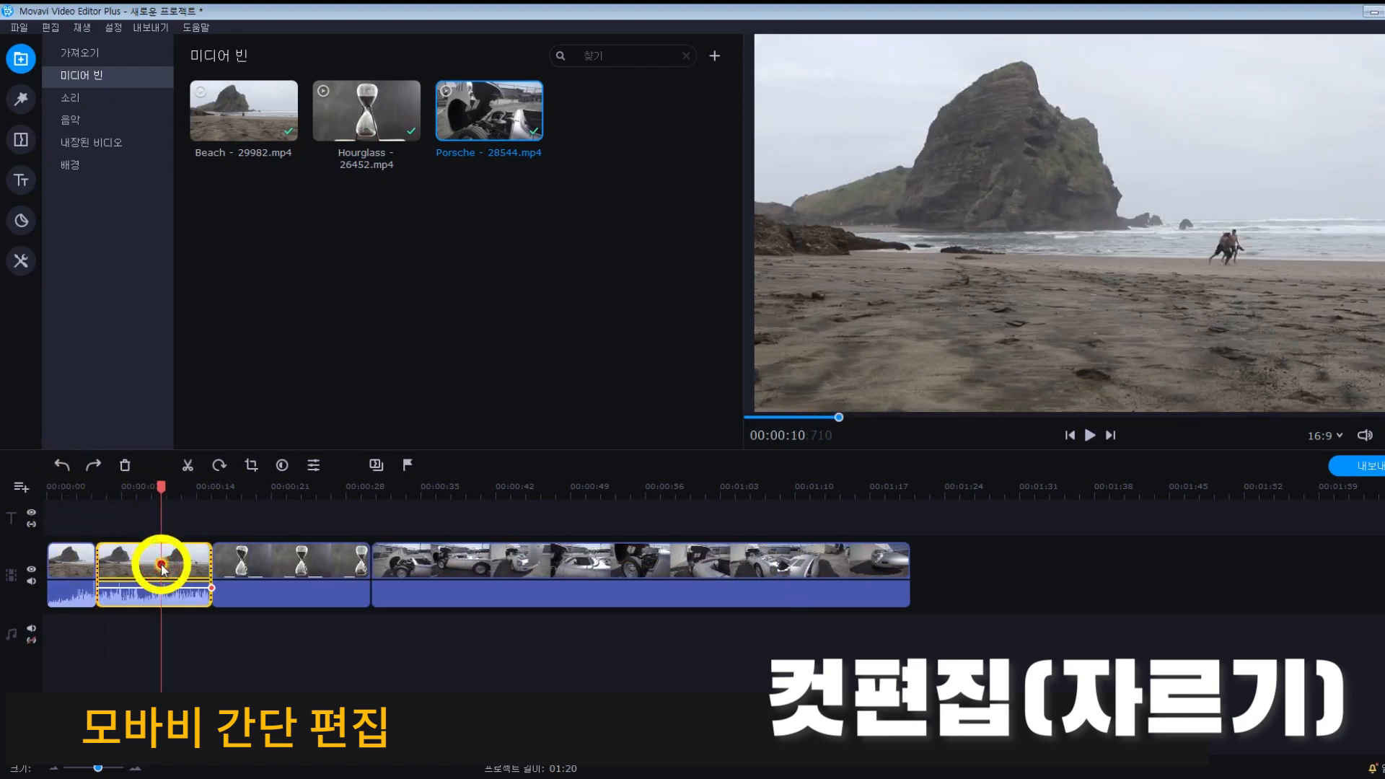
left_click(127, 467)
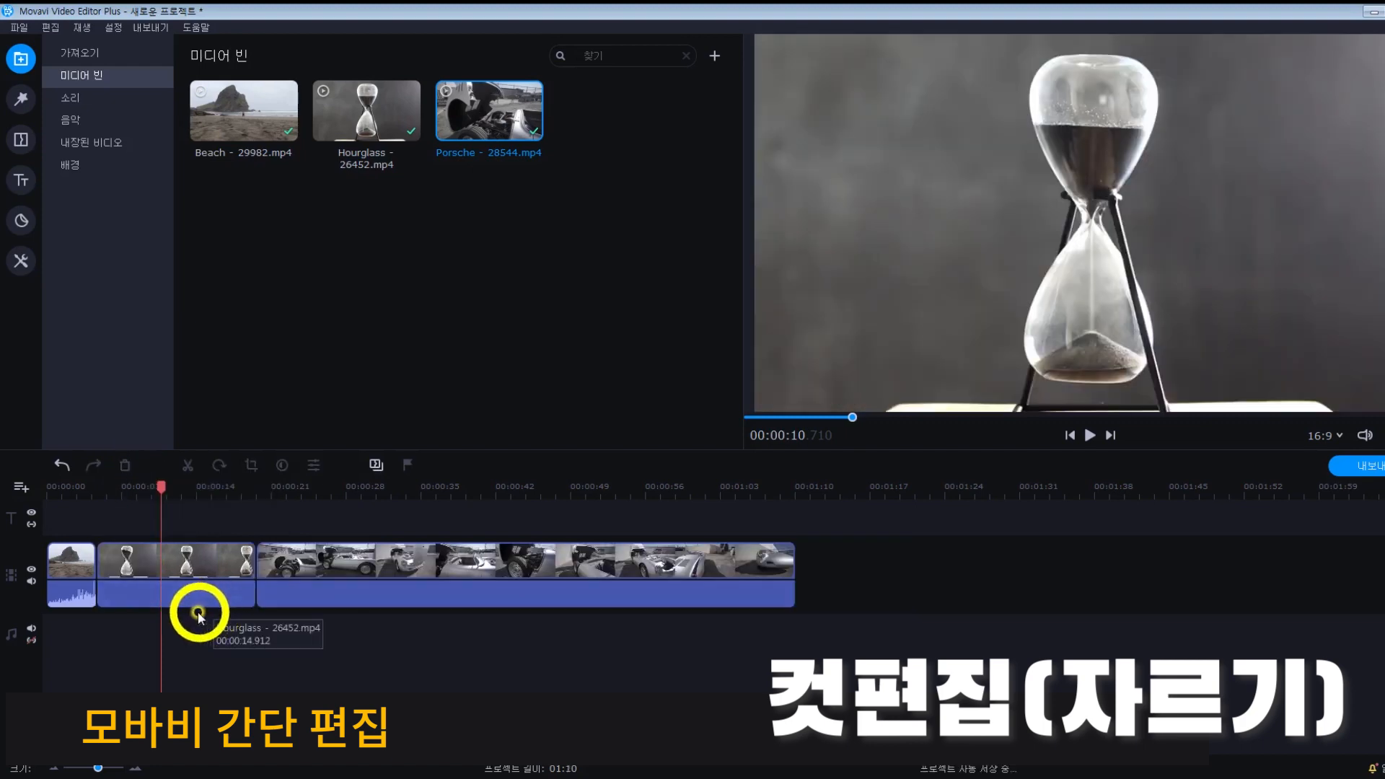
Step: Split the Hourglass clip into three parts, at about 00:00:08.6 and 00:00:14.1
left_click(155, 486)
left_click(147, 564)
left_click_drag(155, 488, 139, 487)
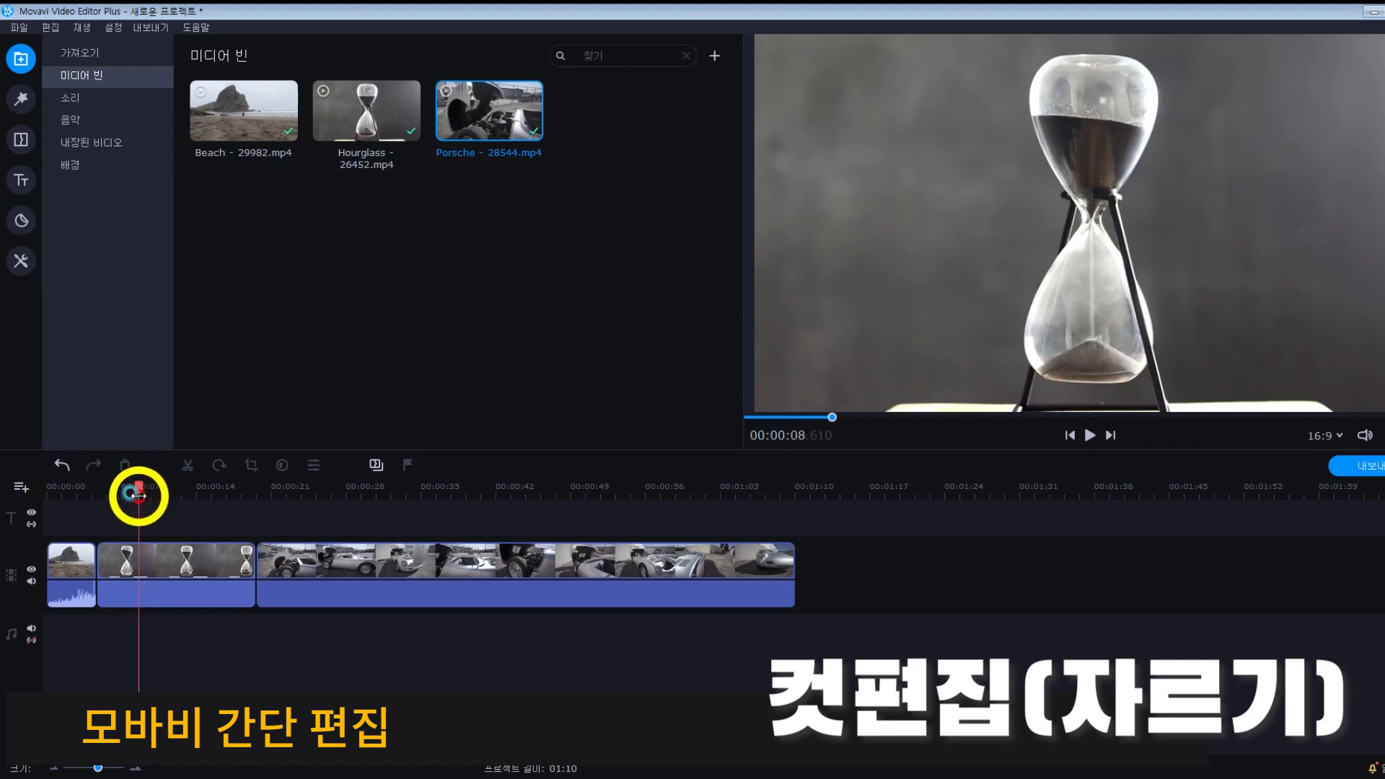
left_click(156, 559)
left_click_drag(152, 496, 199, 486)
left_click(187, 467)
left_click(187, 466)
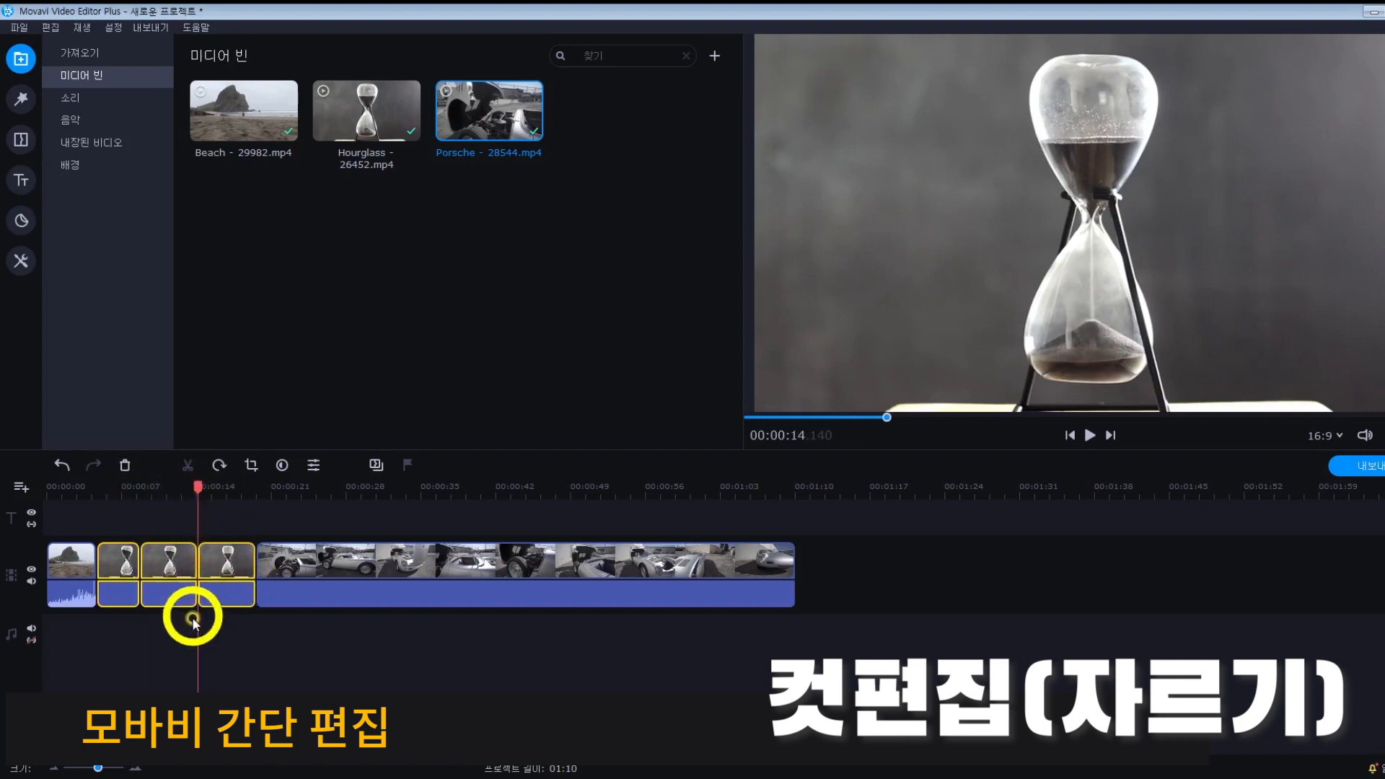
Step: Delete the middle part of the split Hourglass clip and undo the deletion
left_click(171, 573)
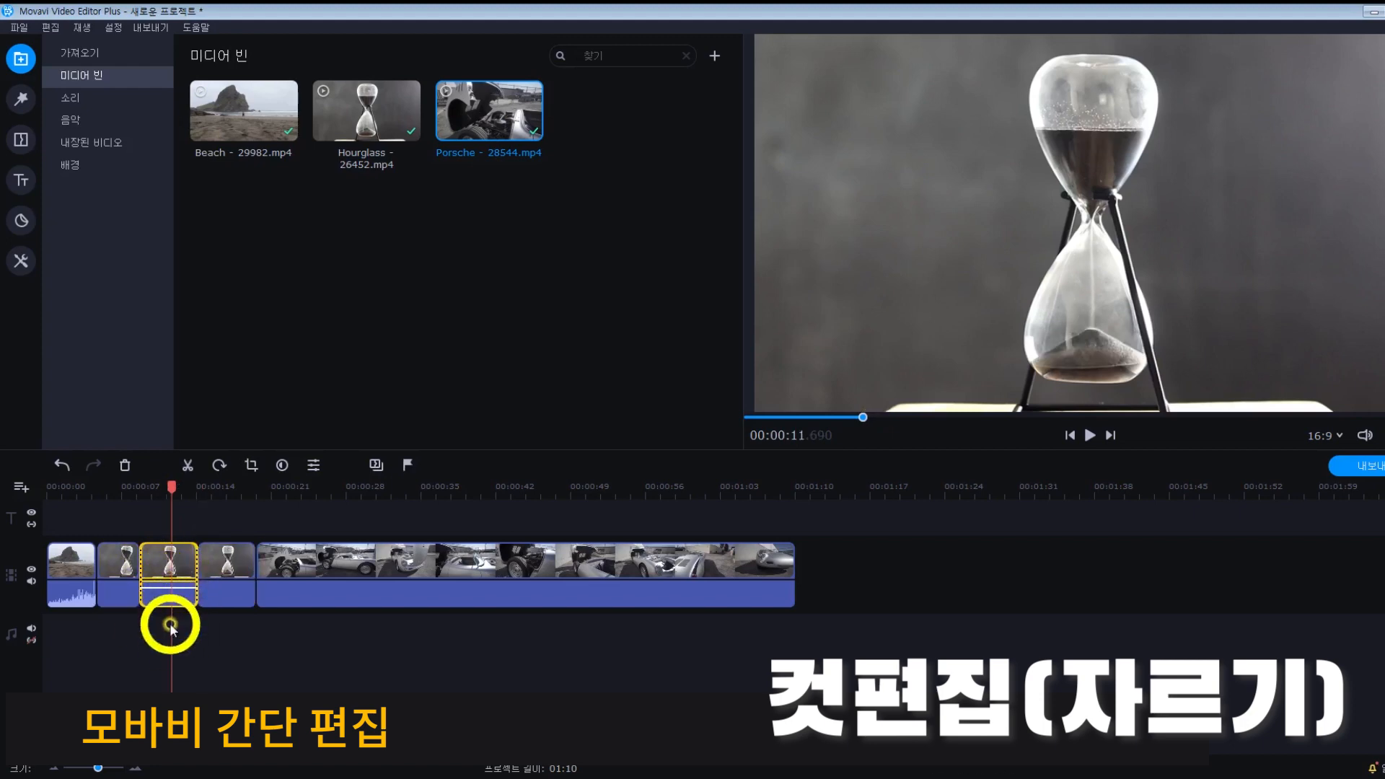
key("Delete")
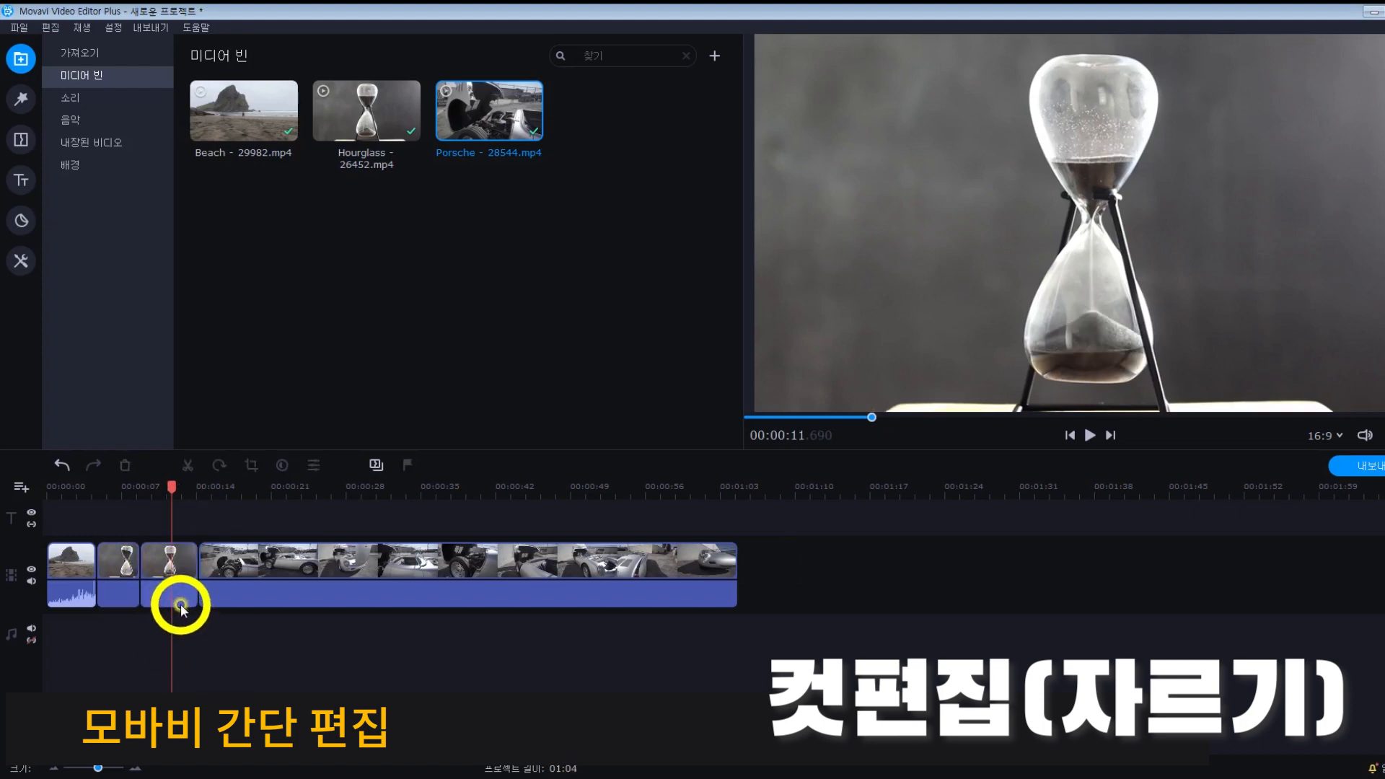
key("ctrl+z")
Step: Remove the middle part of the Hourglass clip from the video track
left_click(178, 570)
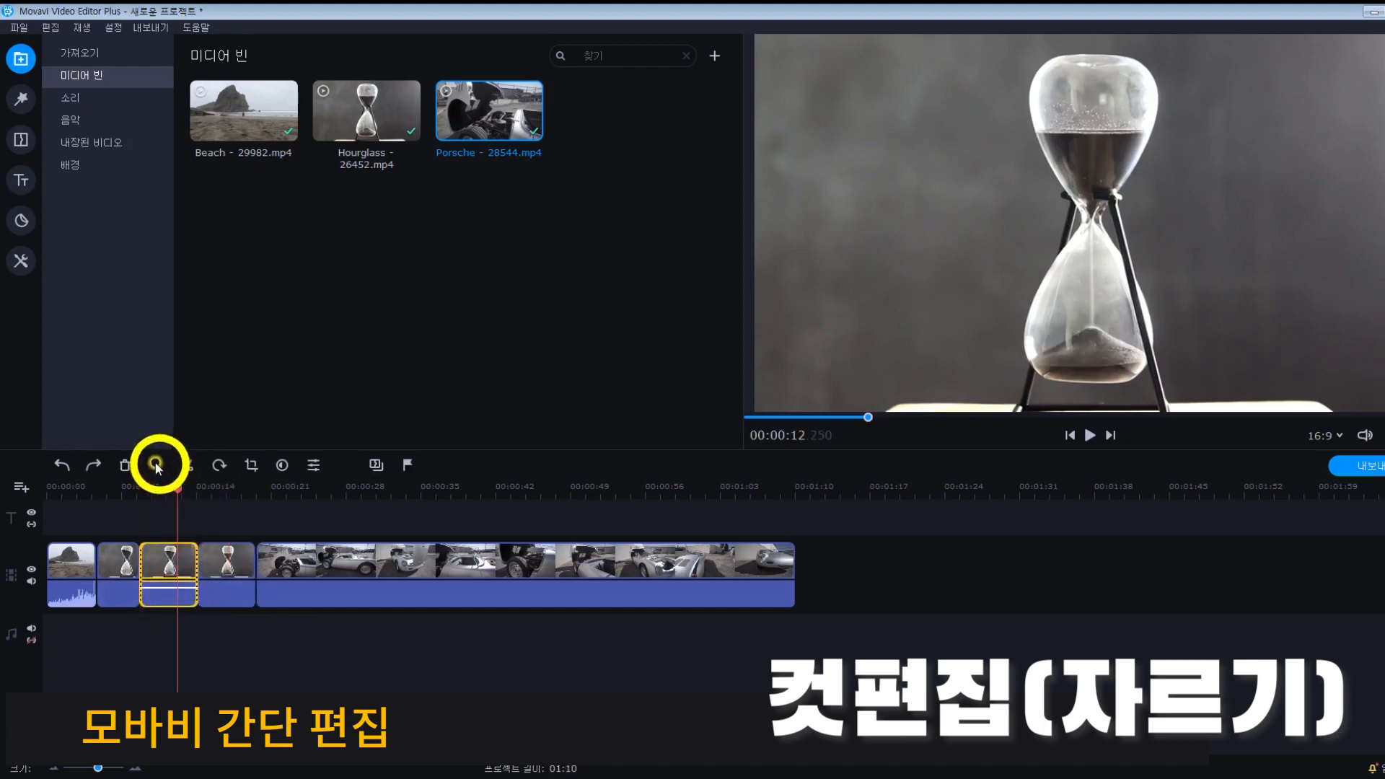
left_click(126, 465)
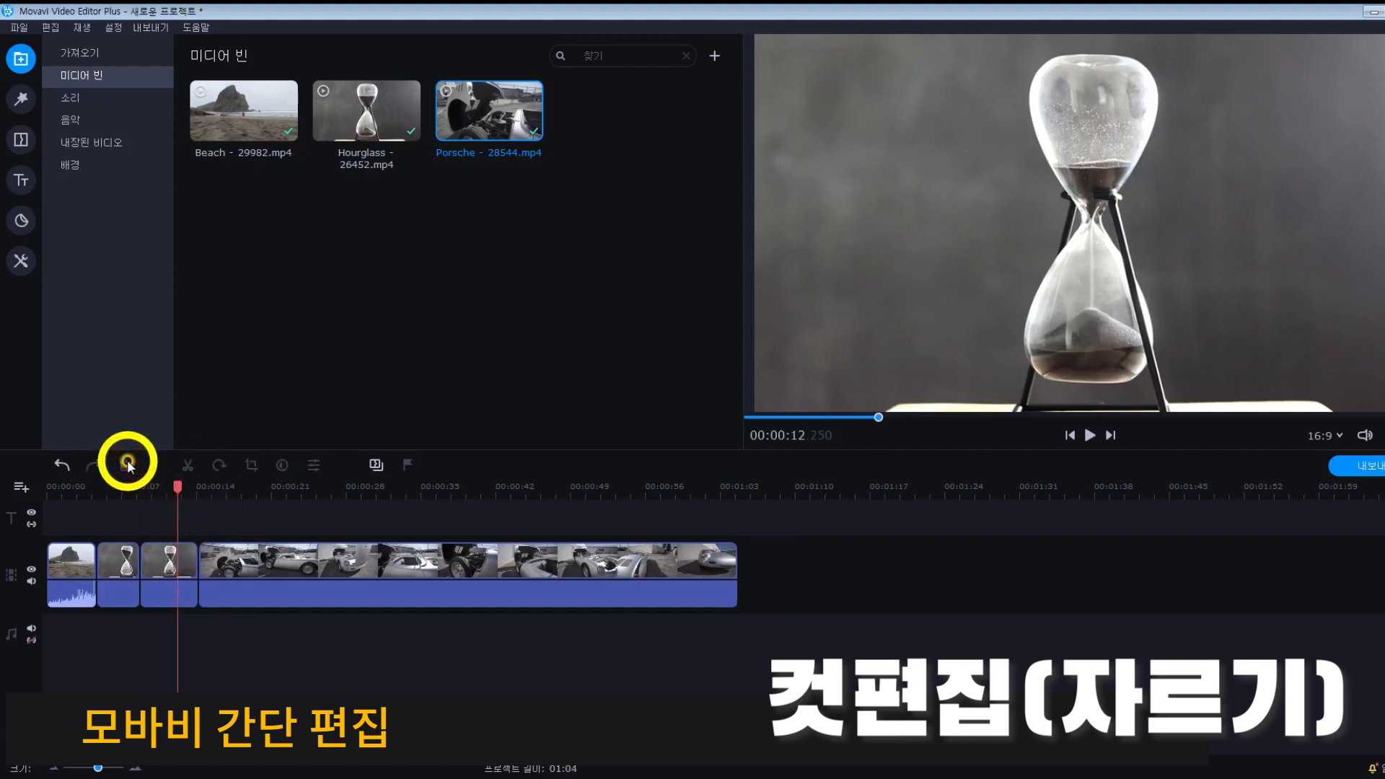
Step: Delete the second remaining Hourglass part from the video track
left_click(166, 556)
left_click(127, 465)
Step: Split the Porsche clip at about 00:00:17.6 and delete its second part
left_click_drag(154, 497, 232, 492)
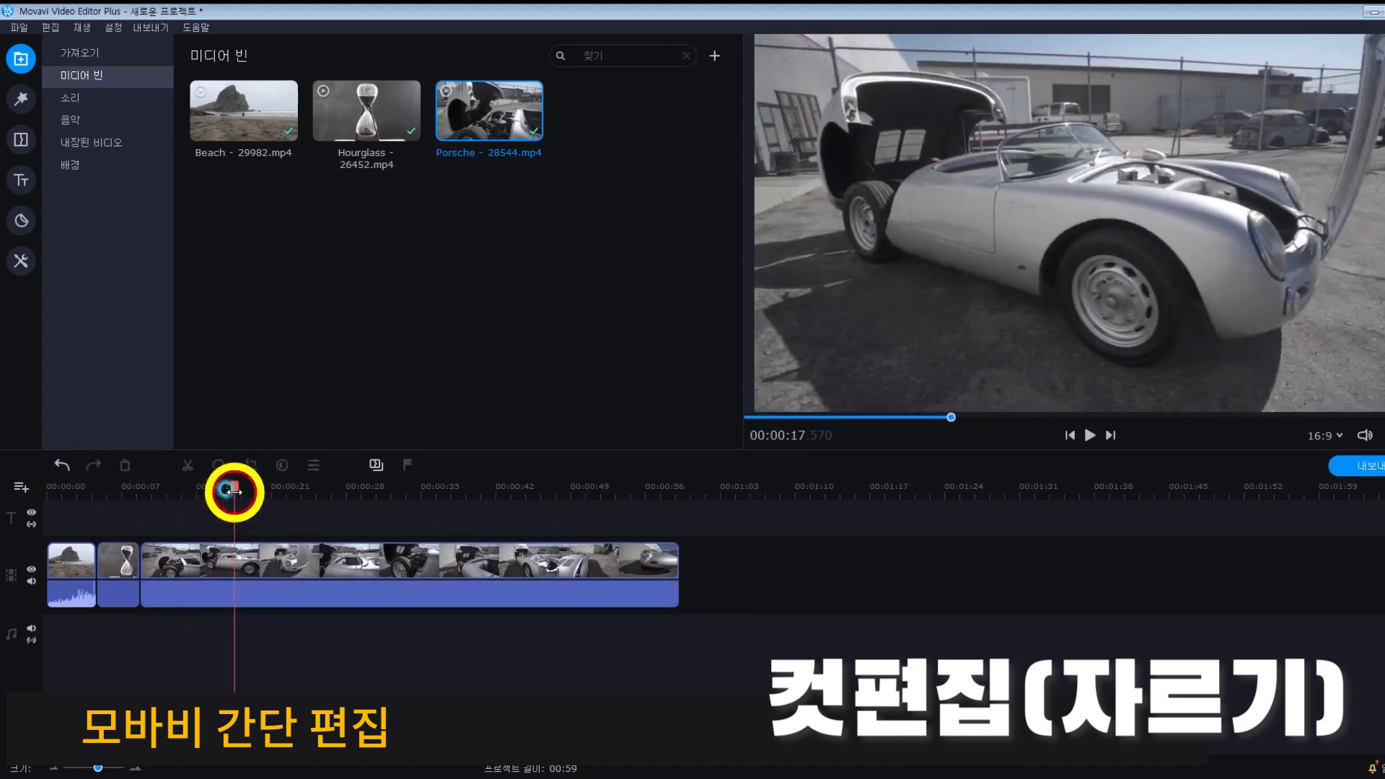
left_click(322, 602)
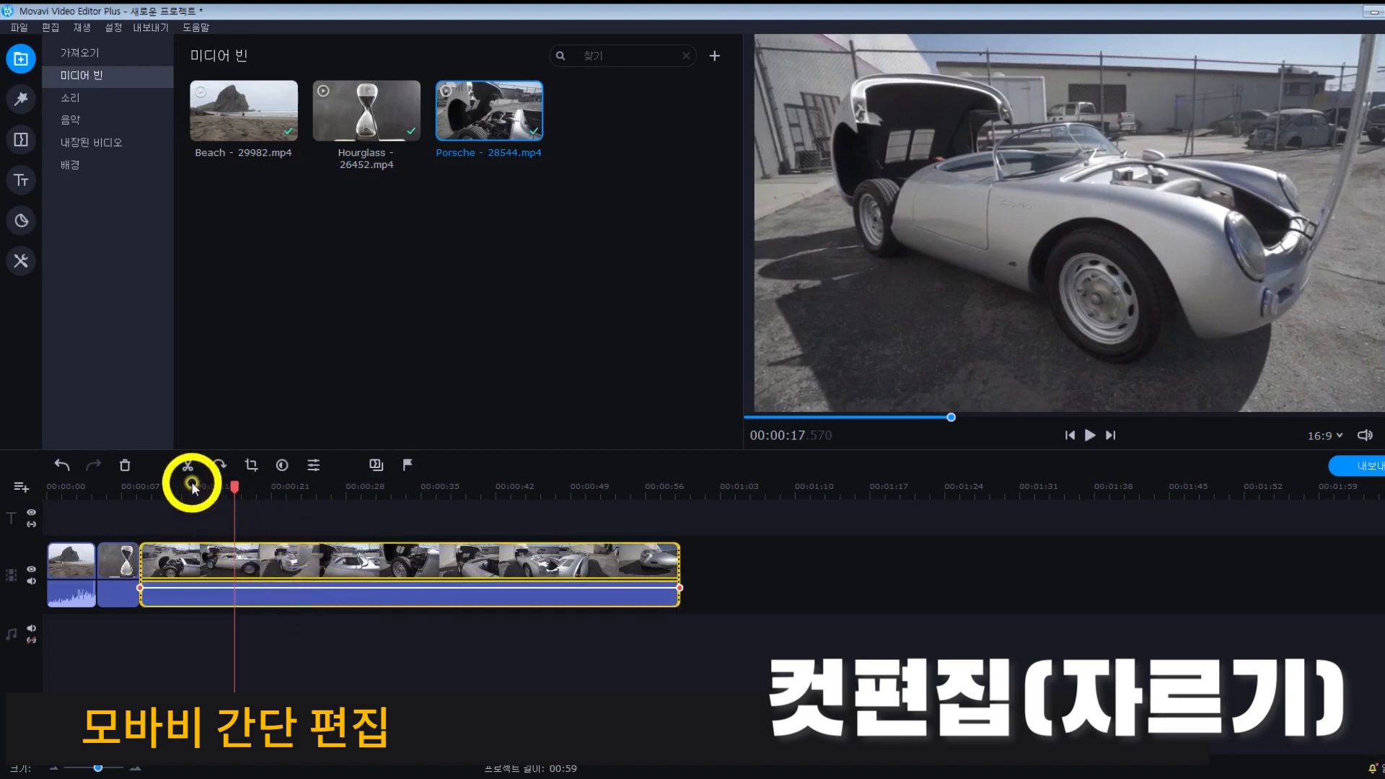
left_click(188, 465)
left_click(349, 596)
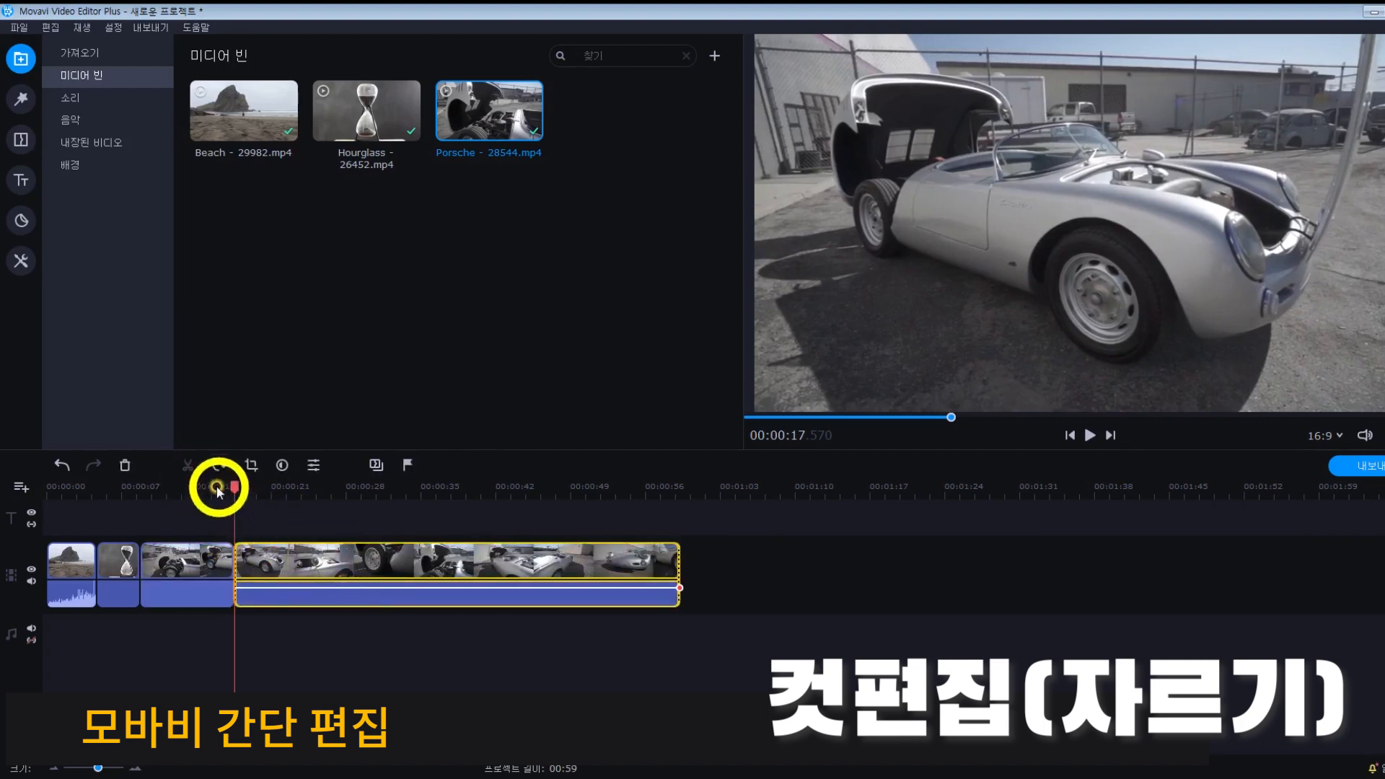
left_click(126, 466)
Step: Add the built-in music 달콤 쌉사름 to the audio track, starting at 00:00:00
left_click(76, 491)
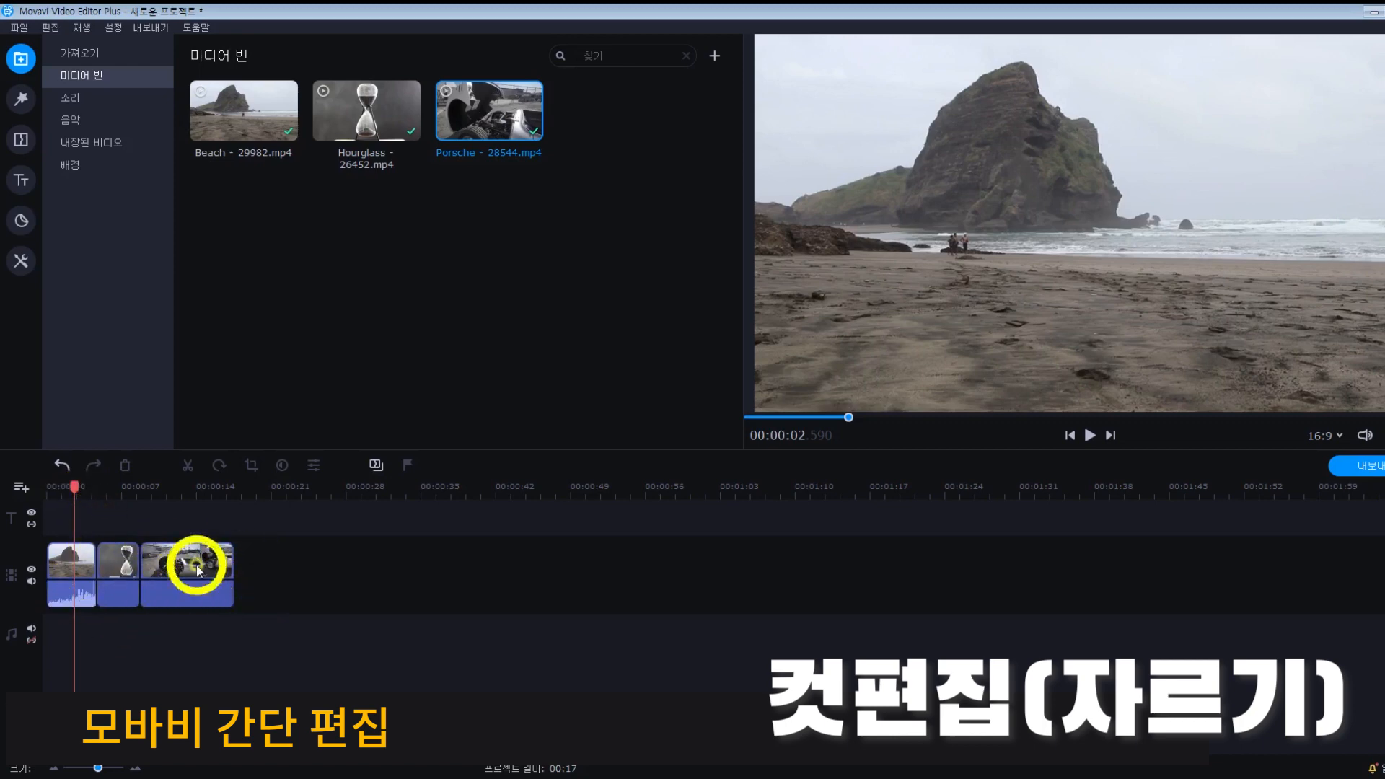
left_click_drag(72, 485, 34, 489)
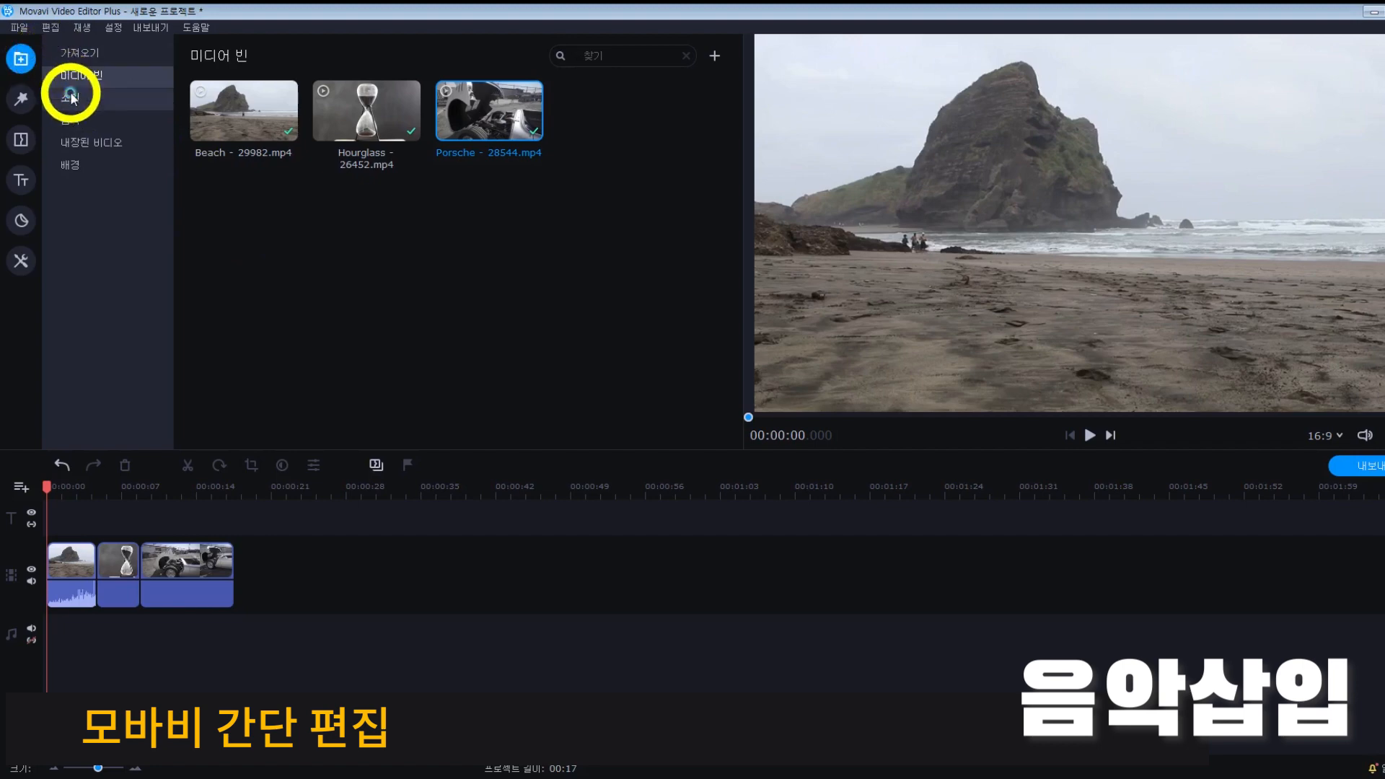
left_click(78, 119)
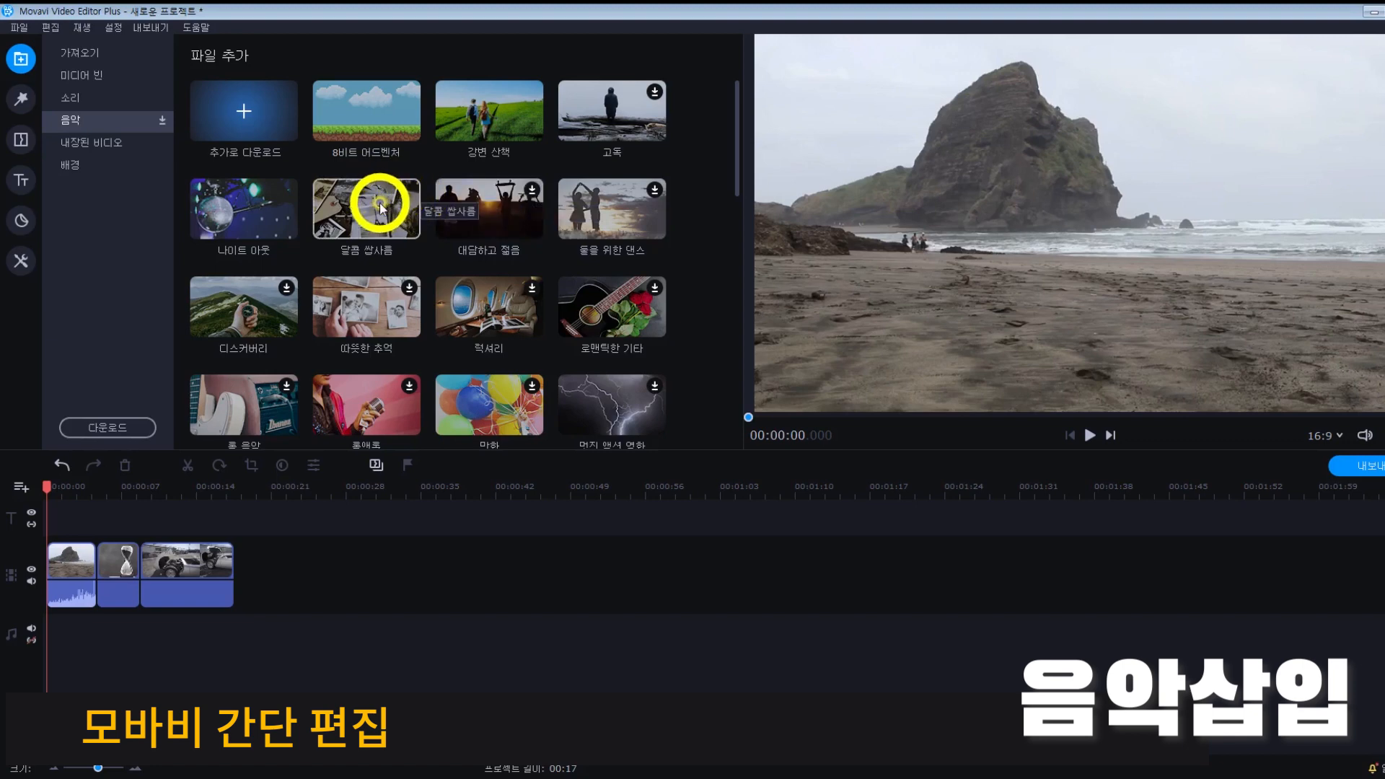
left_click_drag(364, 219, 45, 651)
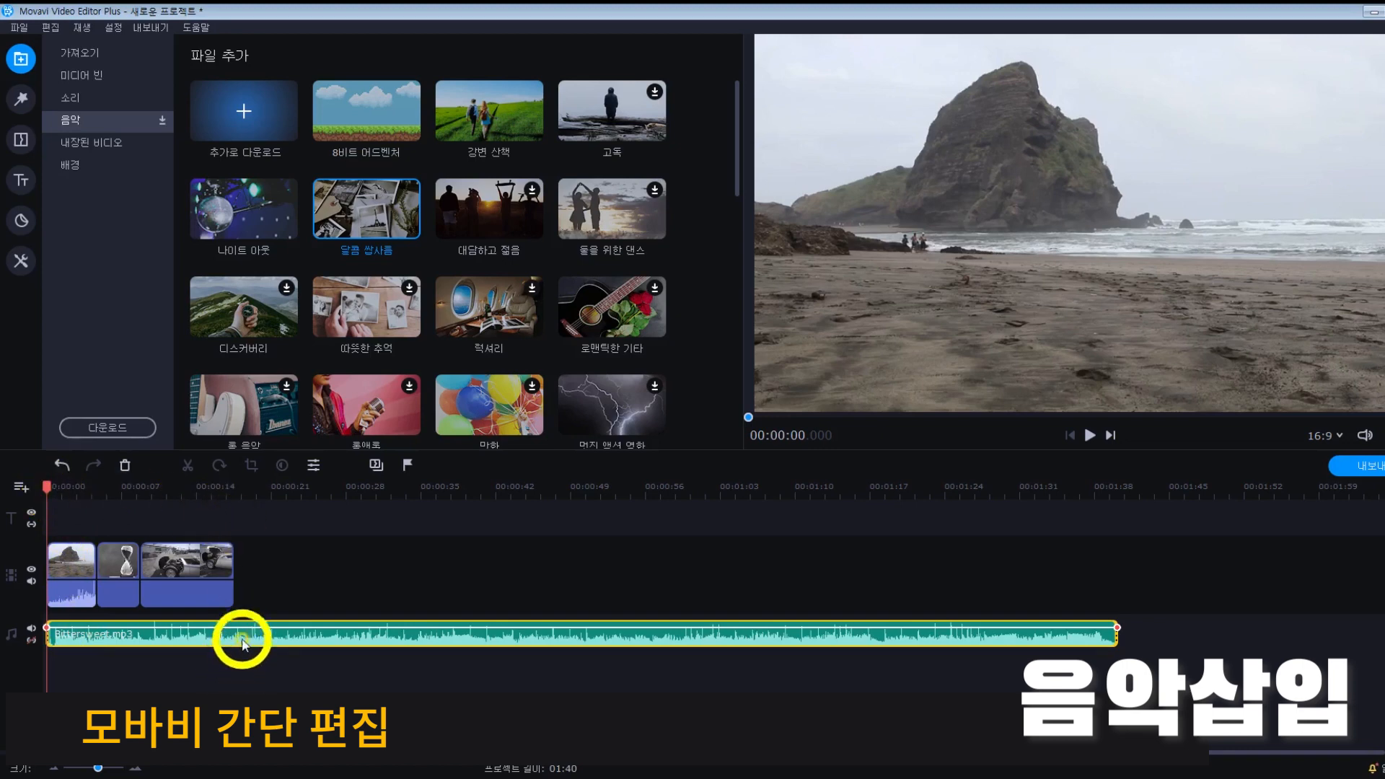
Step: Split the music clip at about 00:00:17.4, near the end of the video, and delete the excess second part
left_click_drag(47, 488, 232, 512)
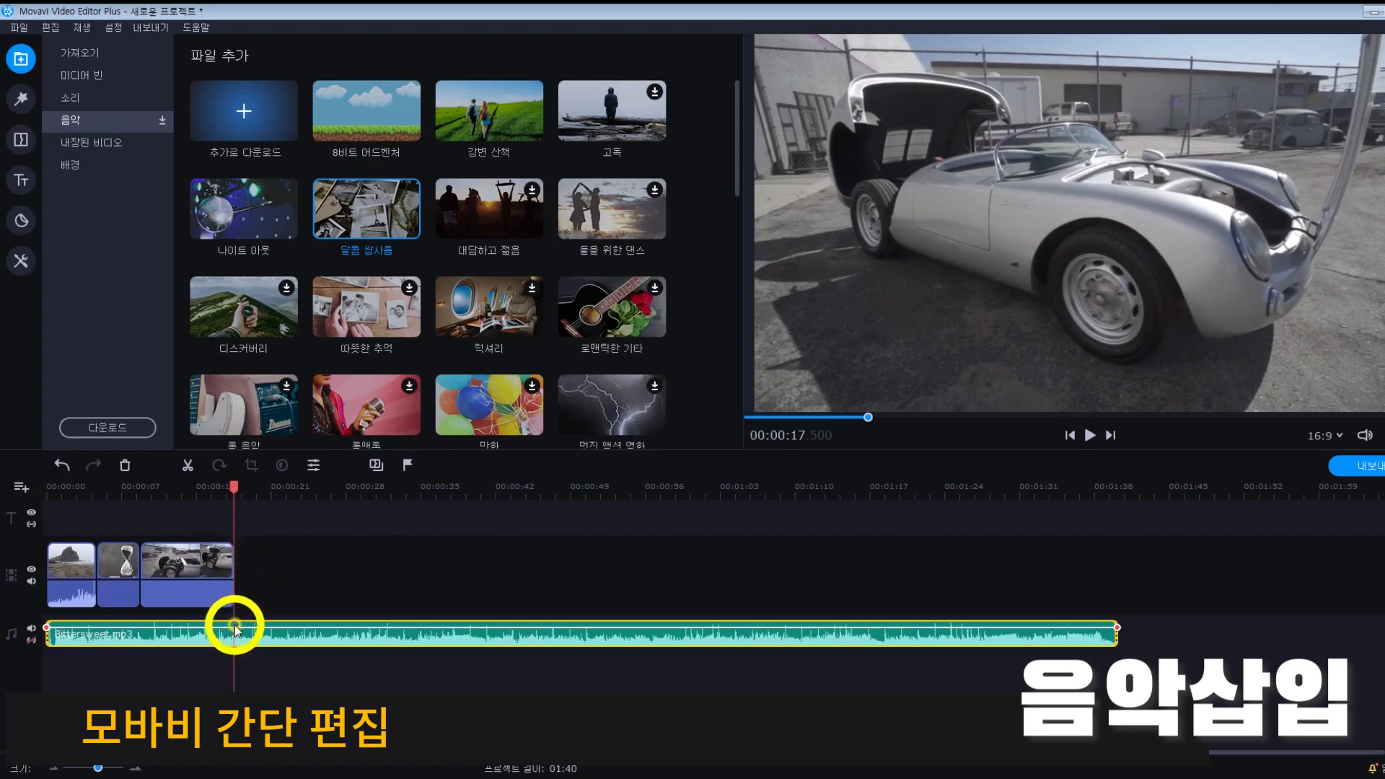
left_click(319, 649)
left_click(318, 645)
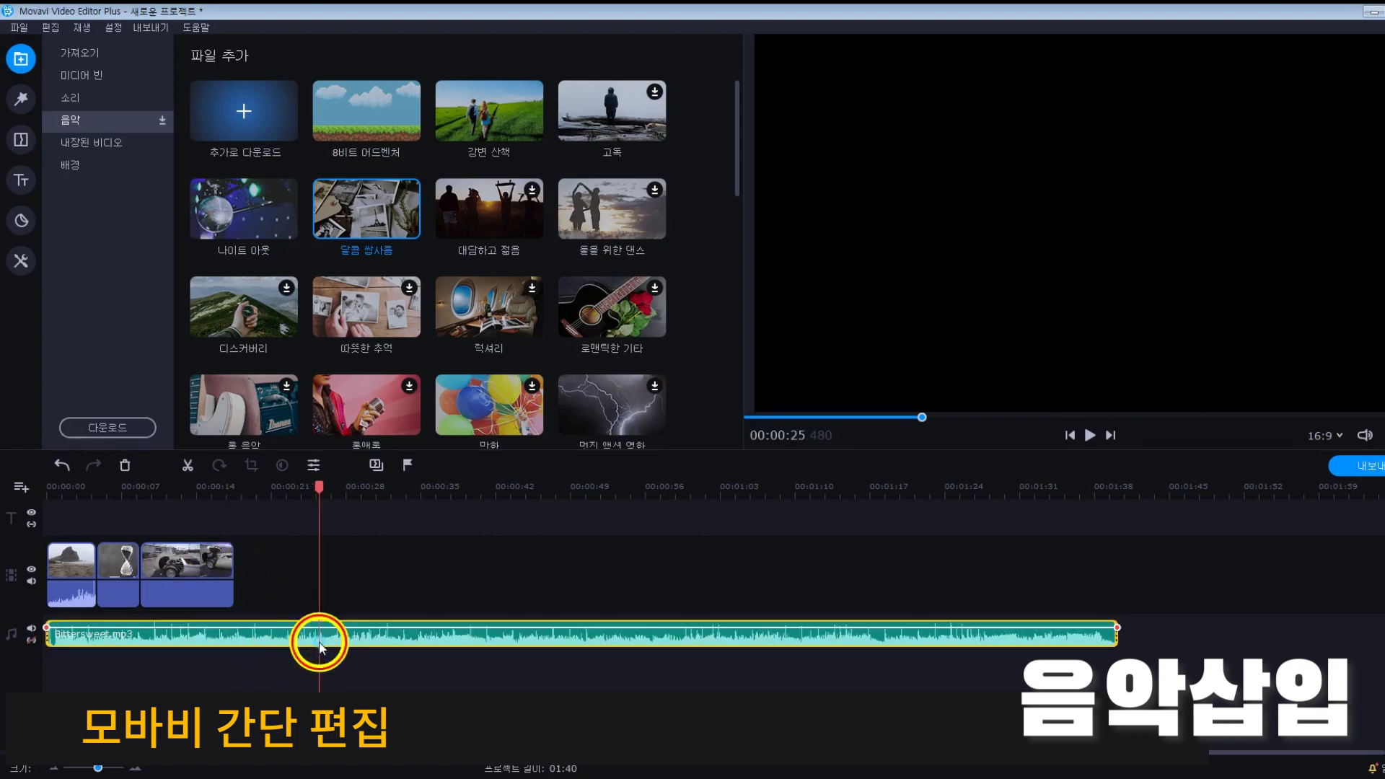
left_click_drag(322, 495, 233, 517)
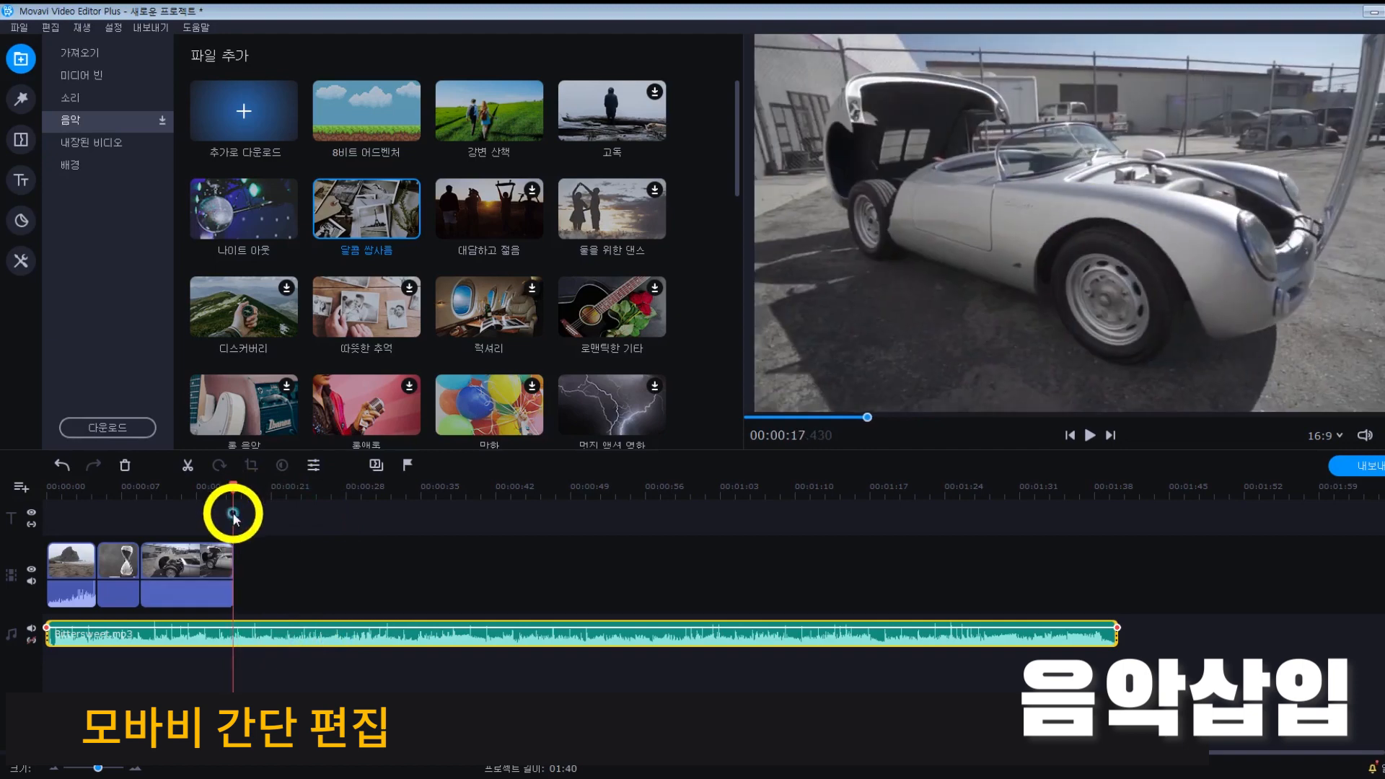
left_click(189, 470)
left_click(313, 631)
left_click(349, 636)
left_click(409, 636)
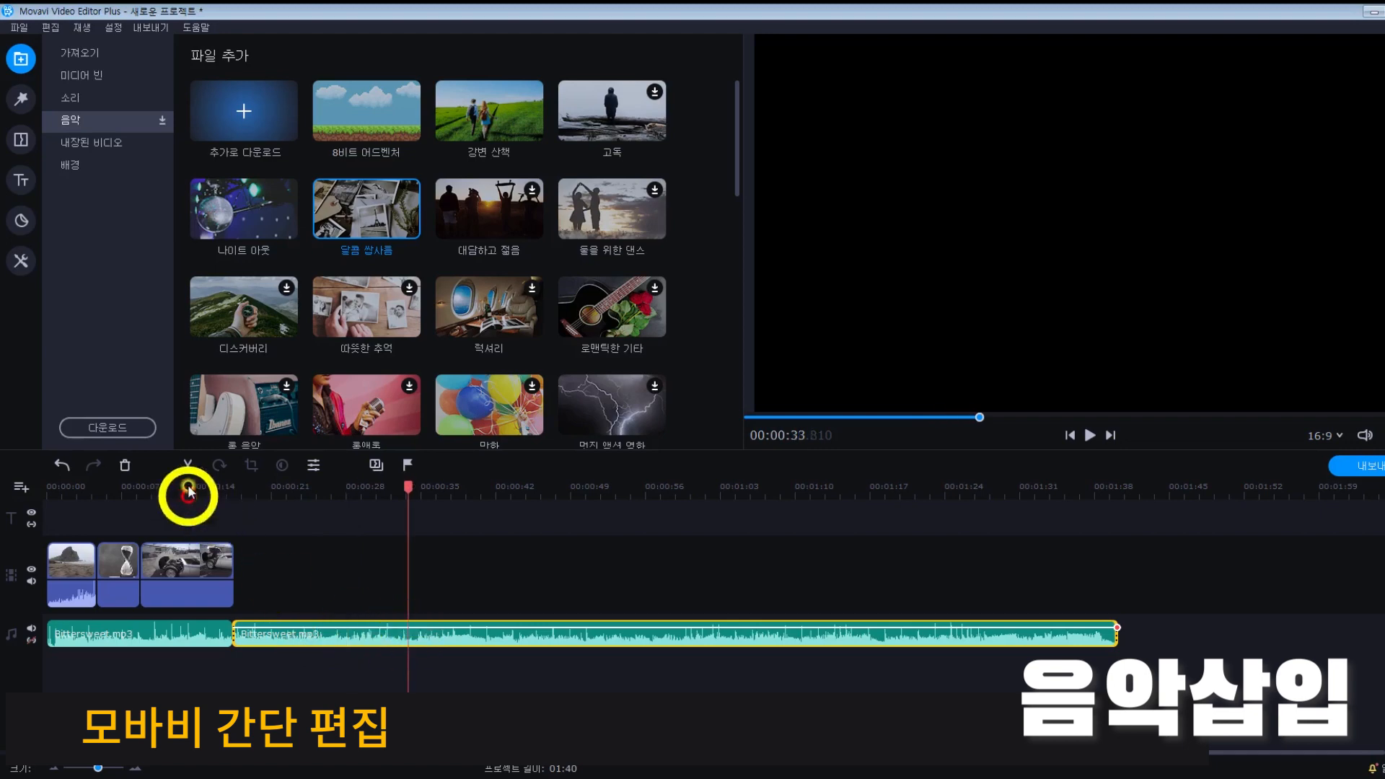
left_click(126, 467)
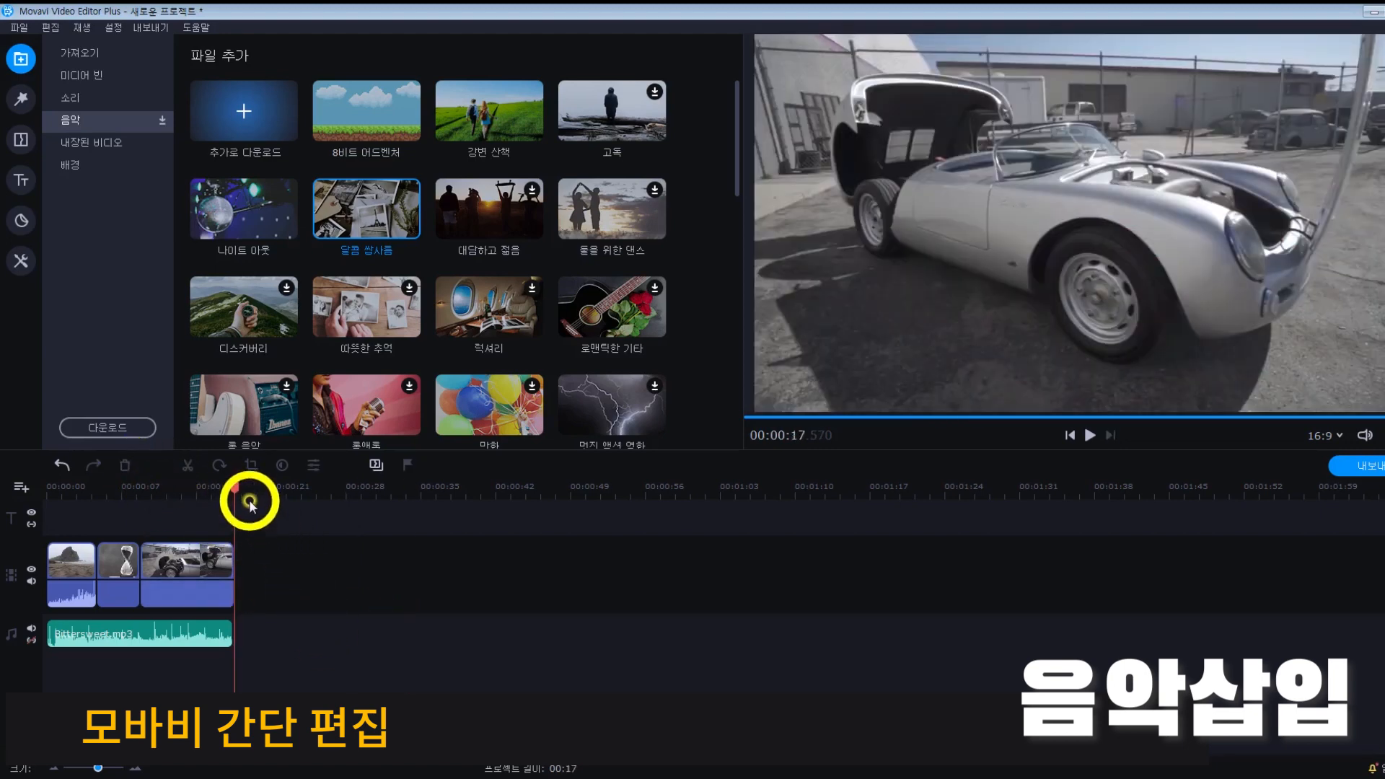
Step: Preview the project from the beginning and examine the video clips together with the added music
left_click_drag(237, 486, 50, 498)
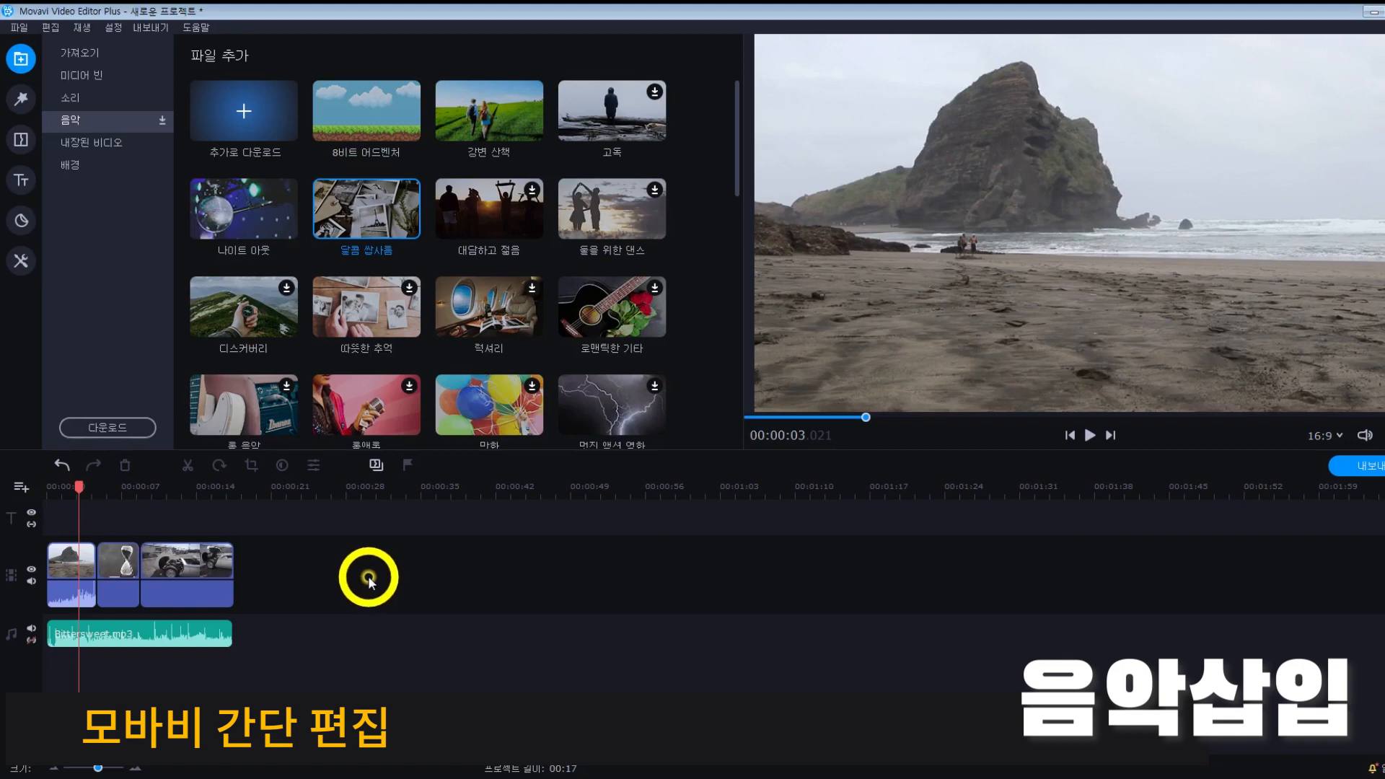
left_click(88, 569)
left_click(106, 567)
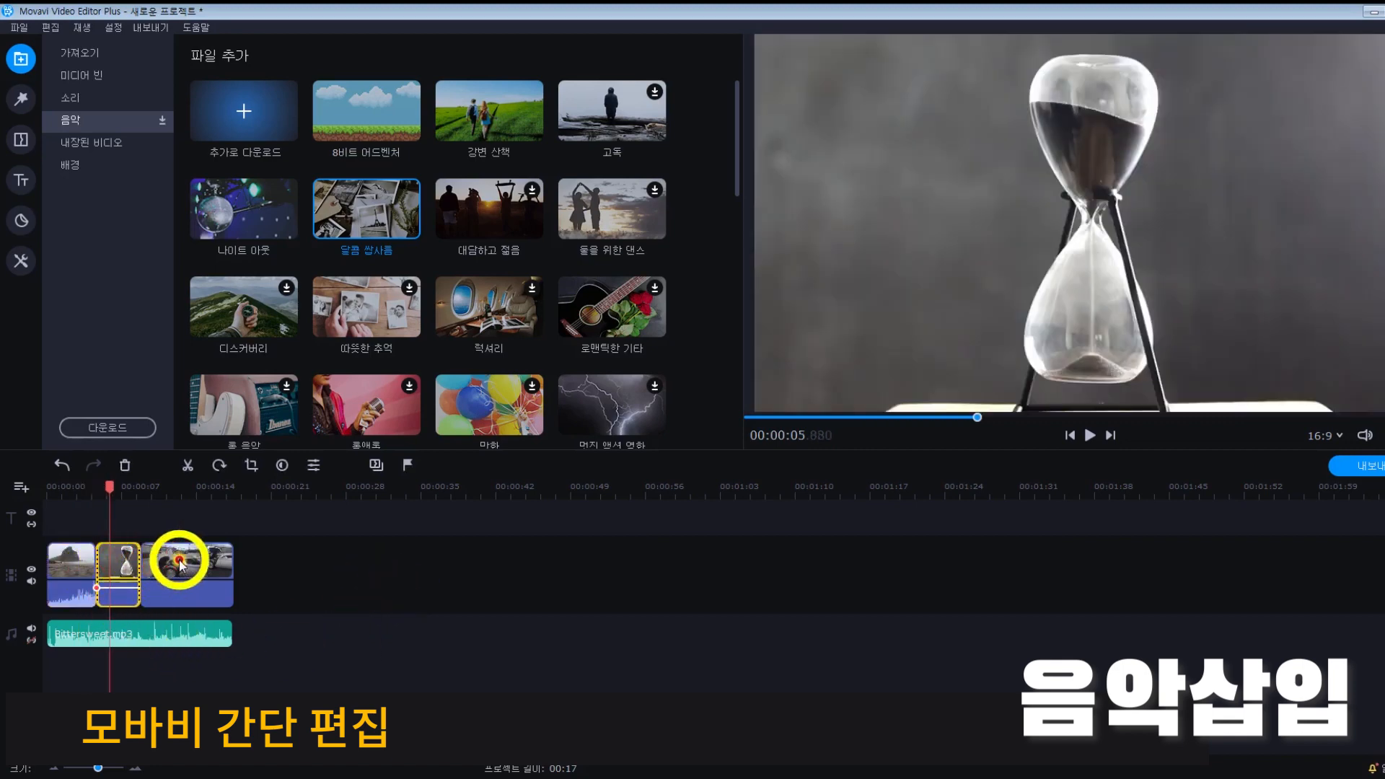
left_click(179, 566)
left_click(132, 567)
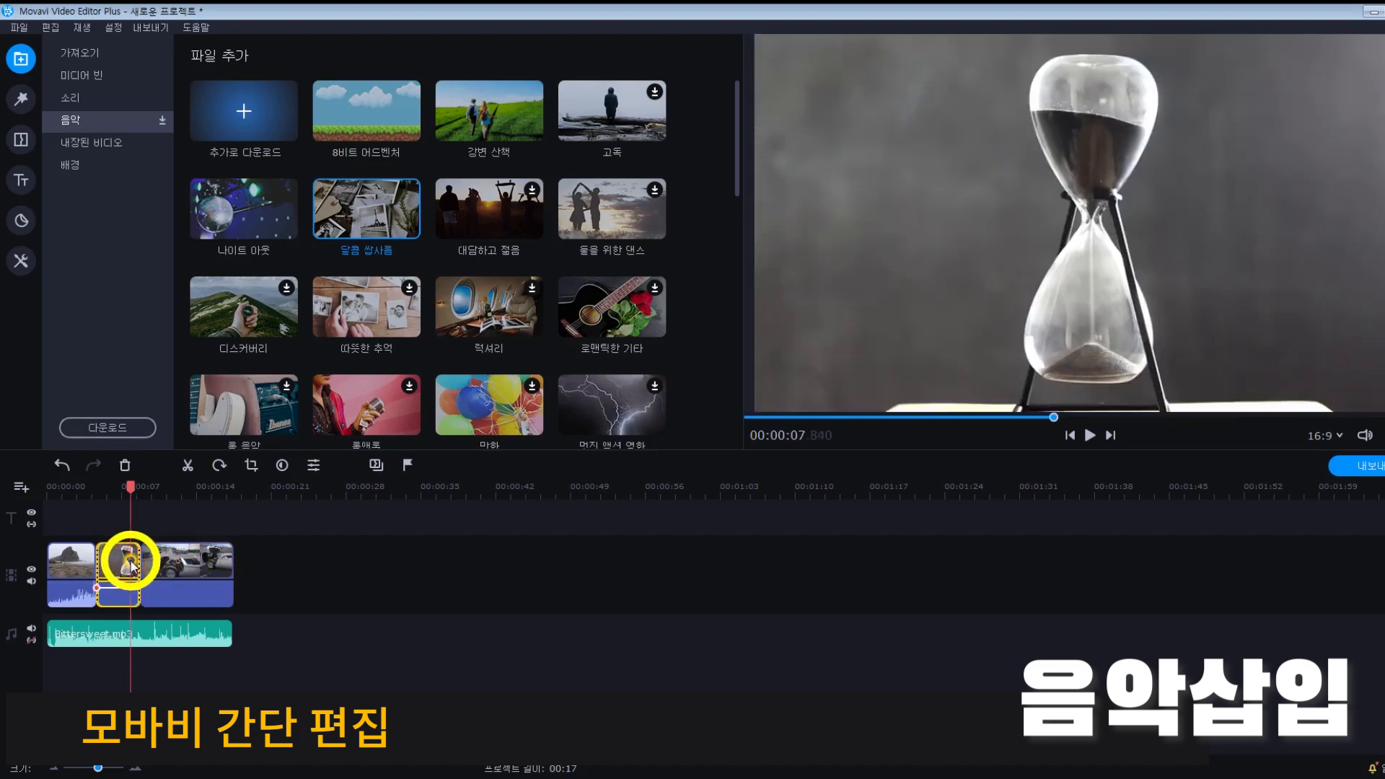
left_click(147, 639)
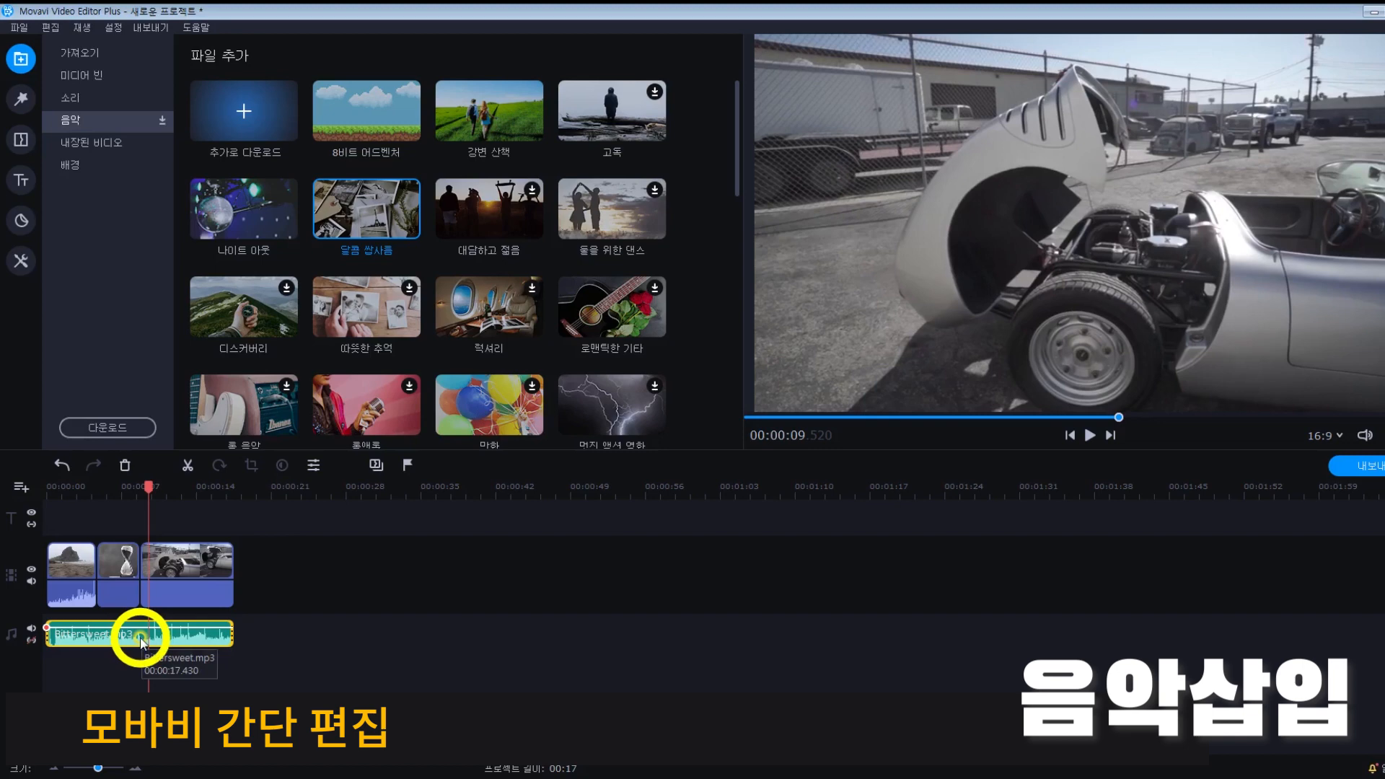
left_click(77, 491)
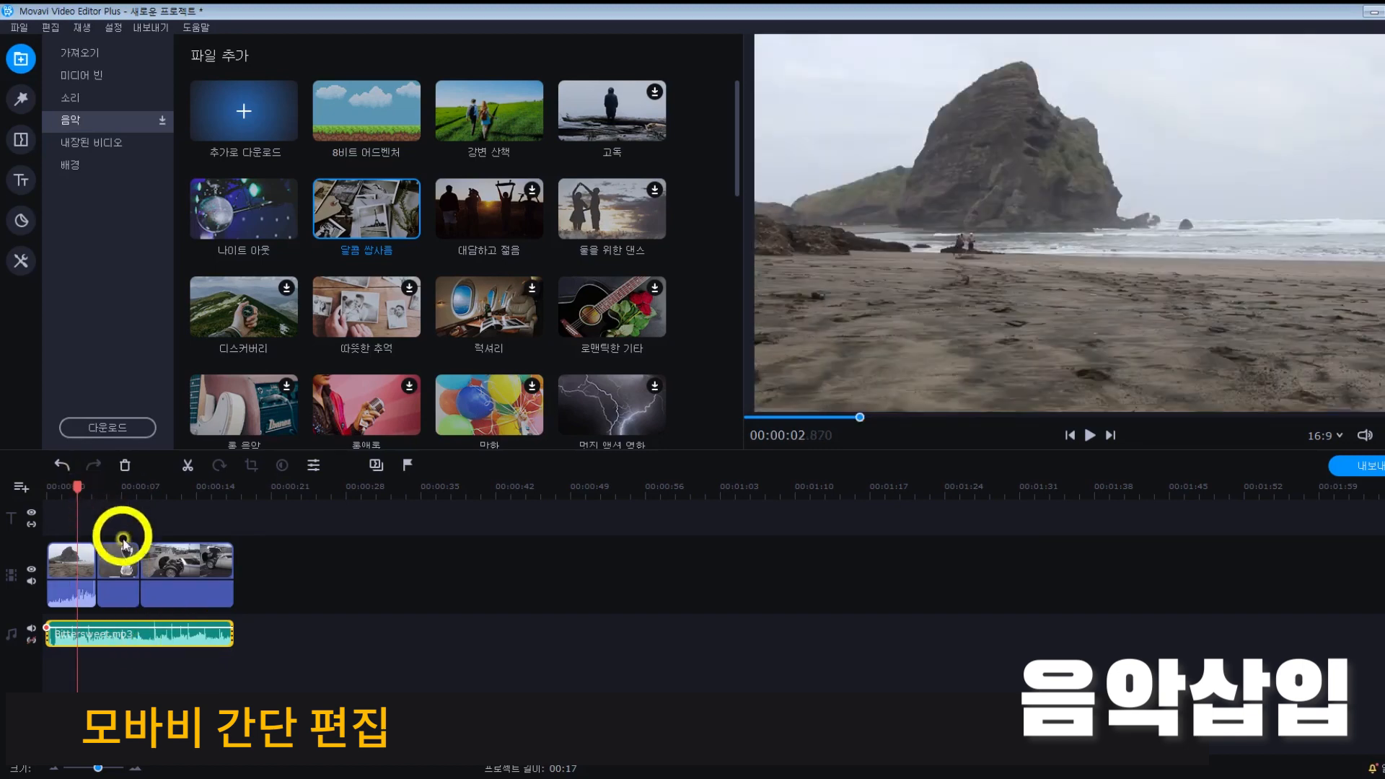
Step: Set the Beach clip's volume to 0% in its clip properties and replay the clip from near its start
left_click(70, 563)
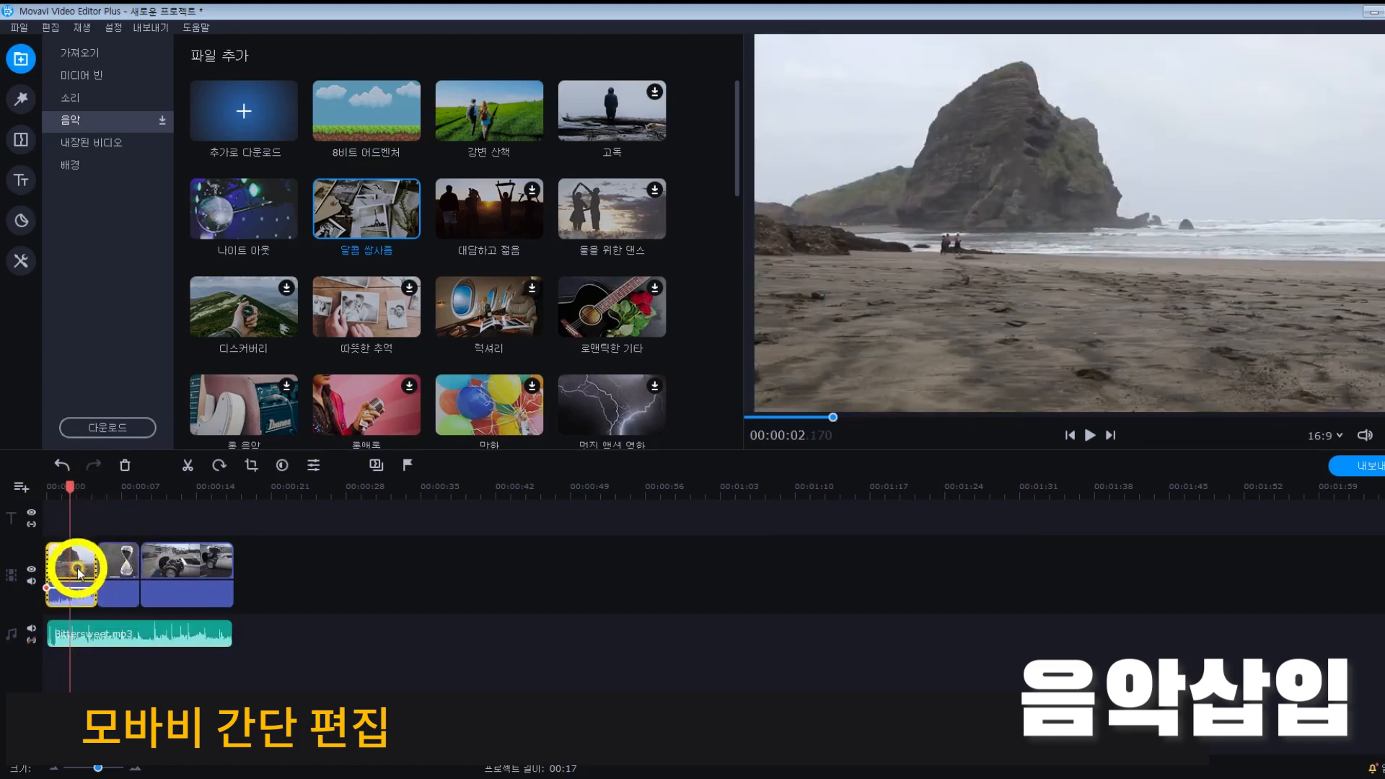
double_click(79, 574)
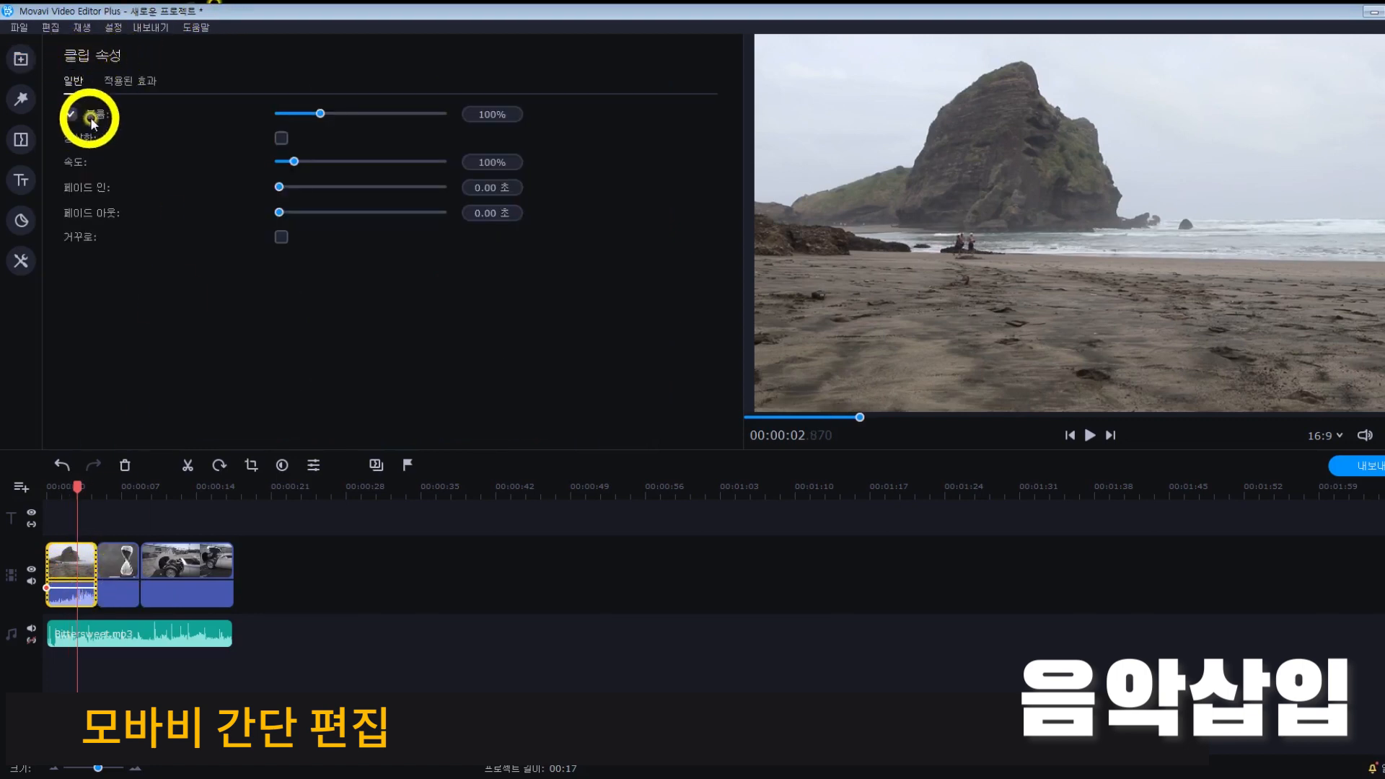
left_click_drag(321, 116, 241, 124)
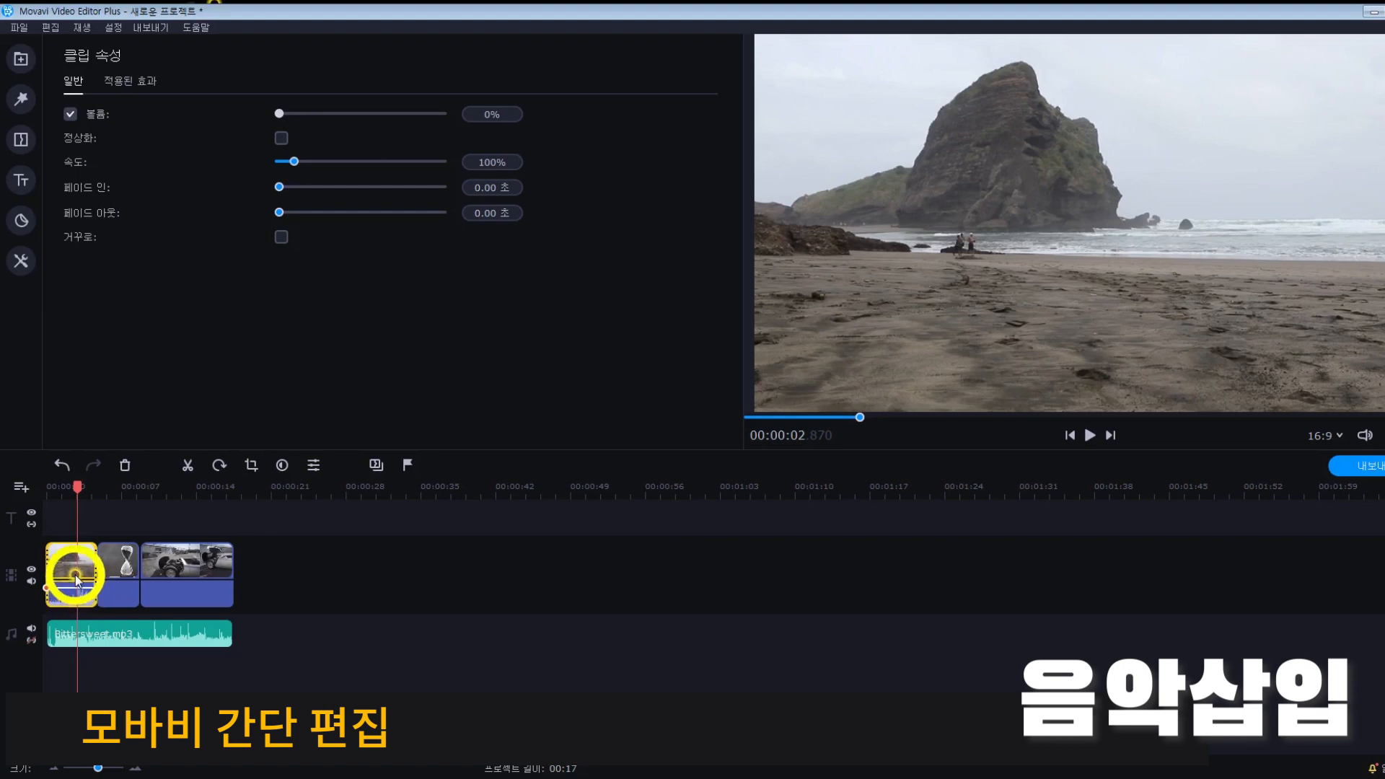
mouse_move(283, 118)
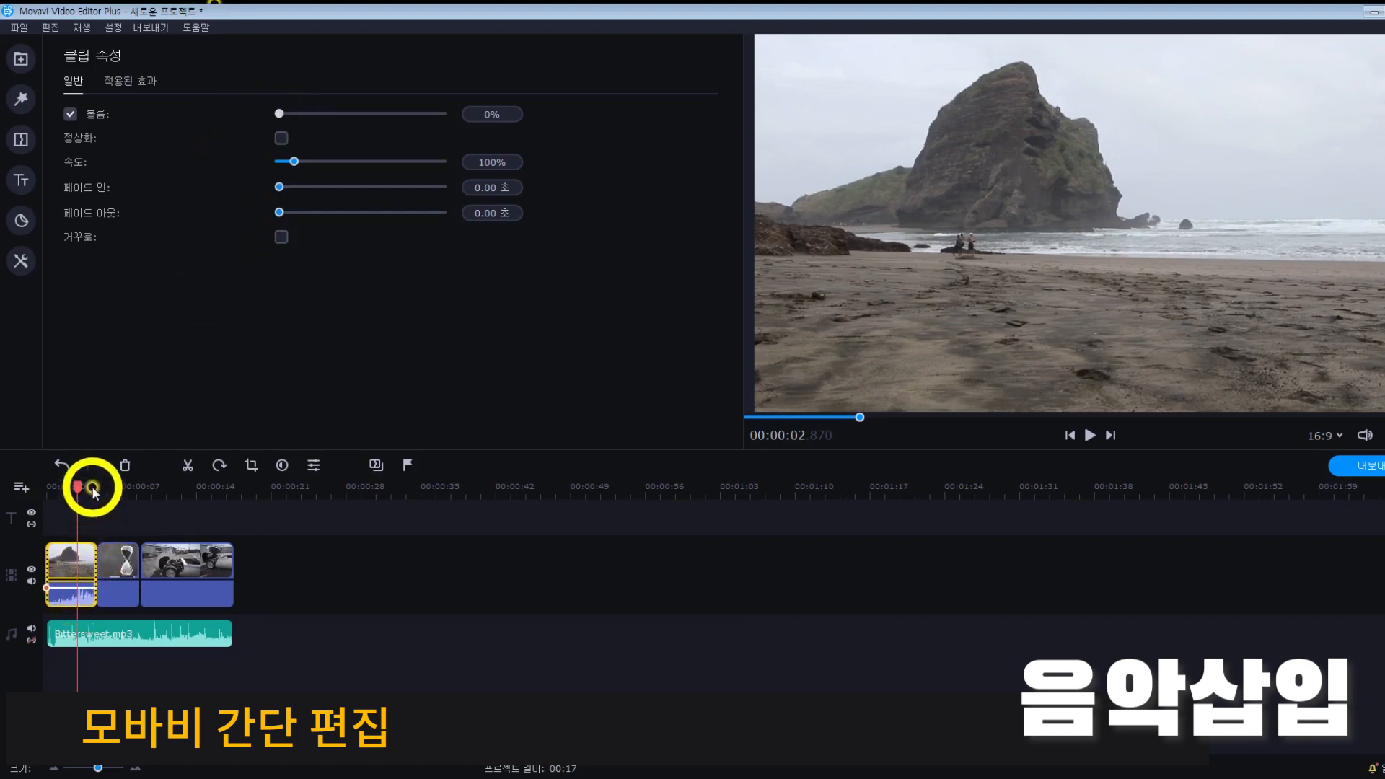
left_click(59, 488)
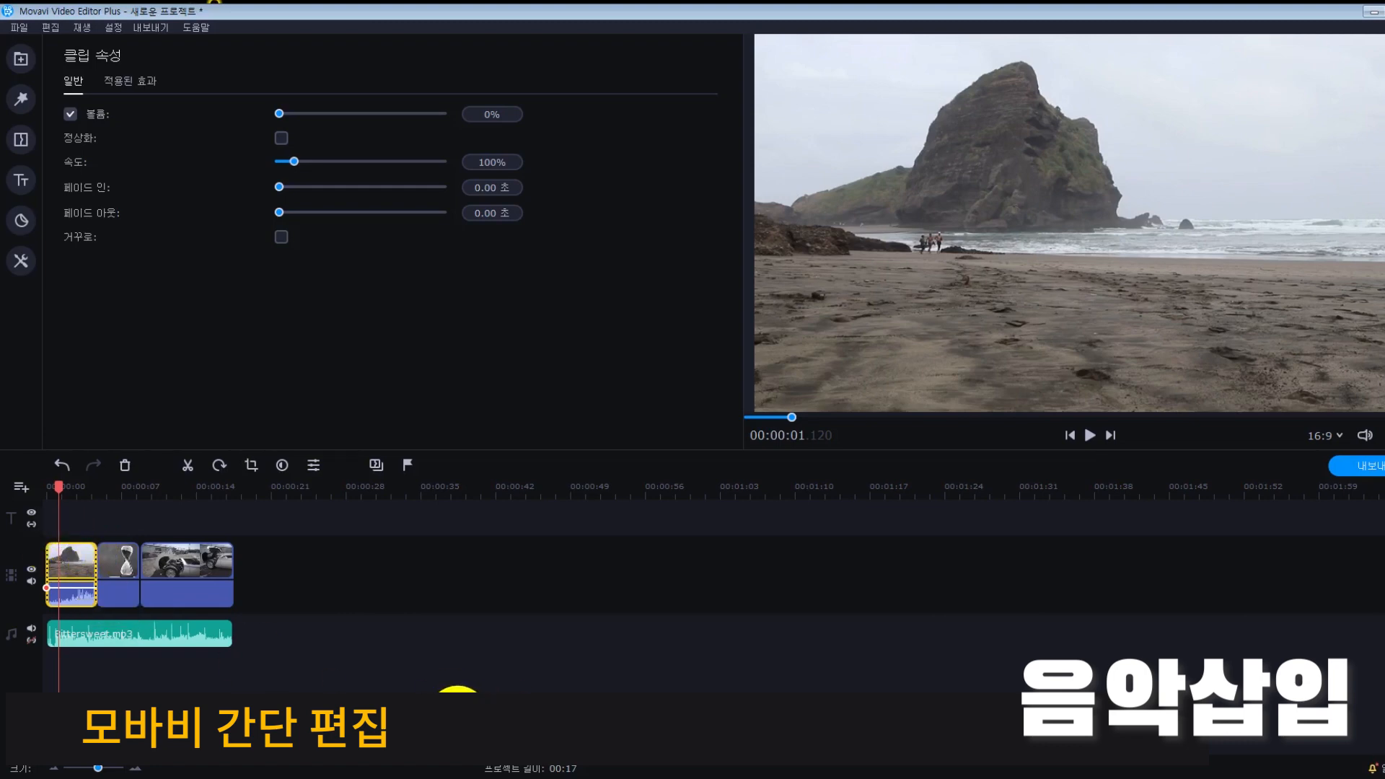
Step: Set the Bittersweet.mp3 music clip's volume to 59% and play the project from near the beginning
left_click(176, 639)
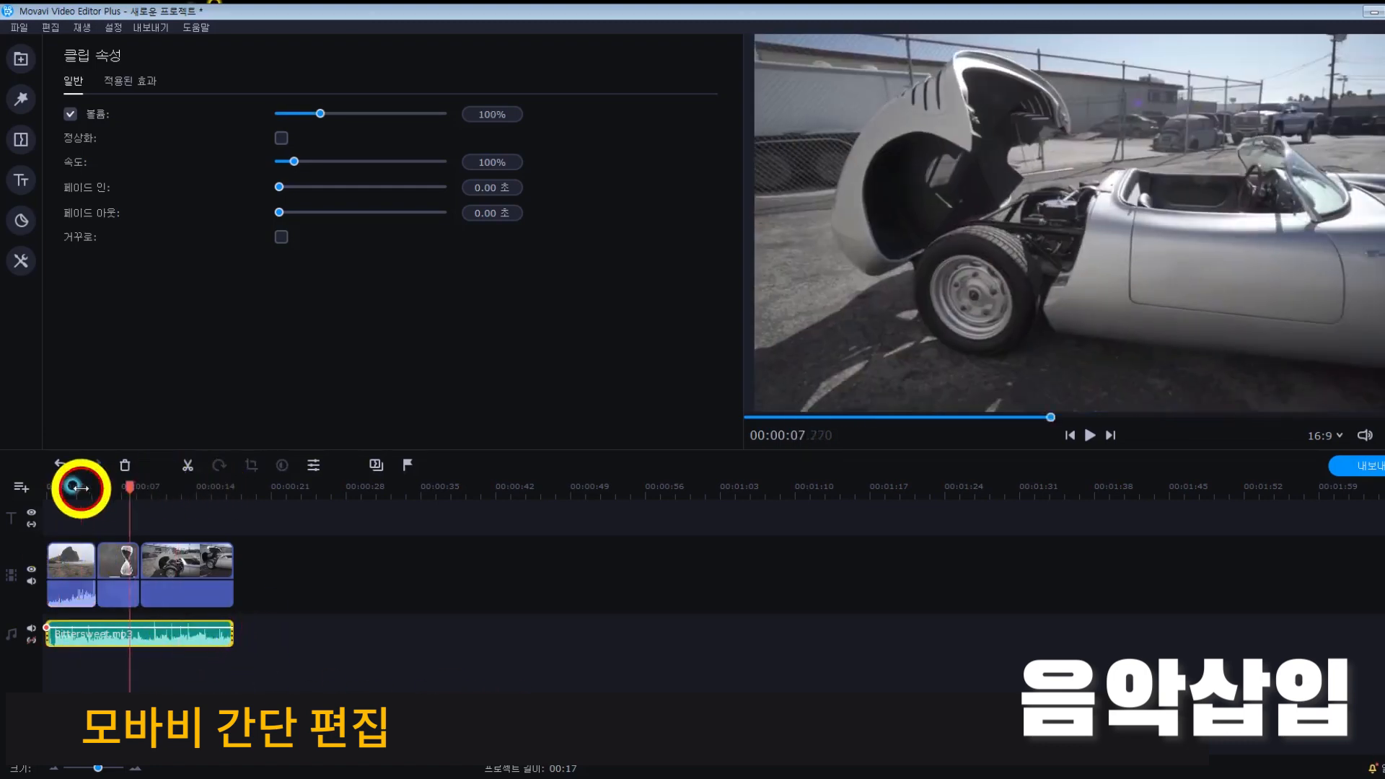
left_click(80, 489)
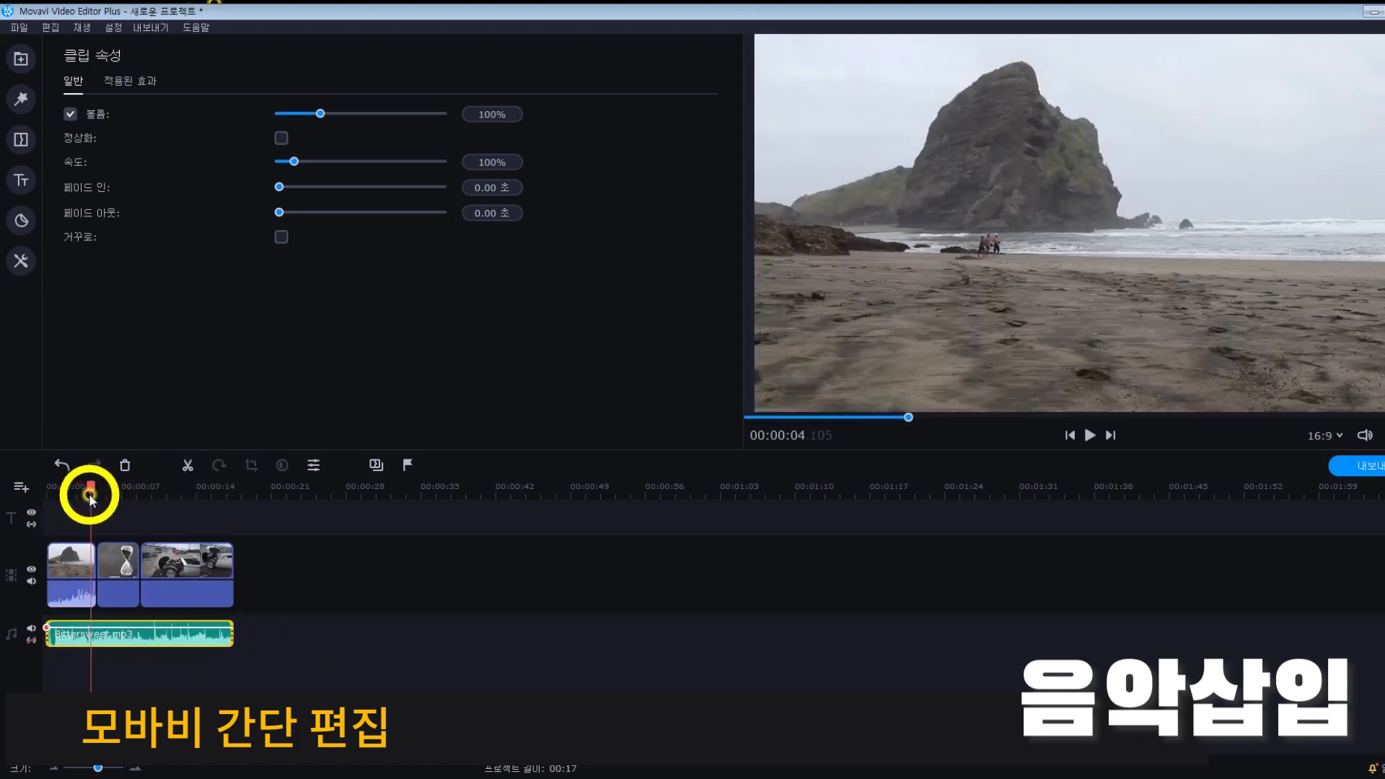
left_click(151, 638)
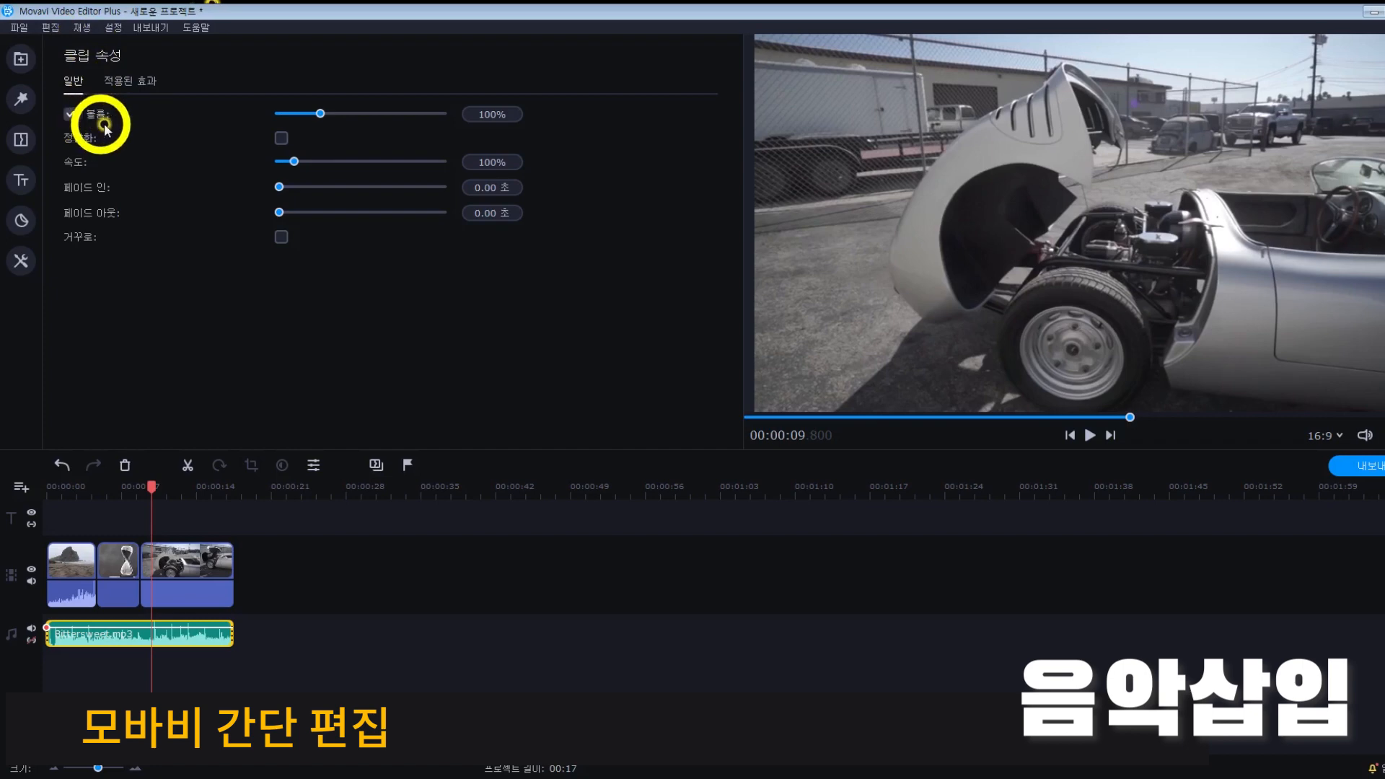
left_click_drag(319, 114, 303, 114)
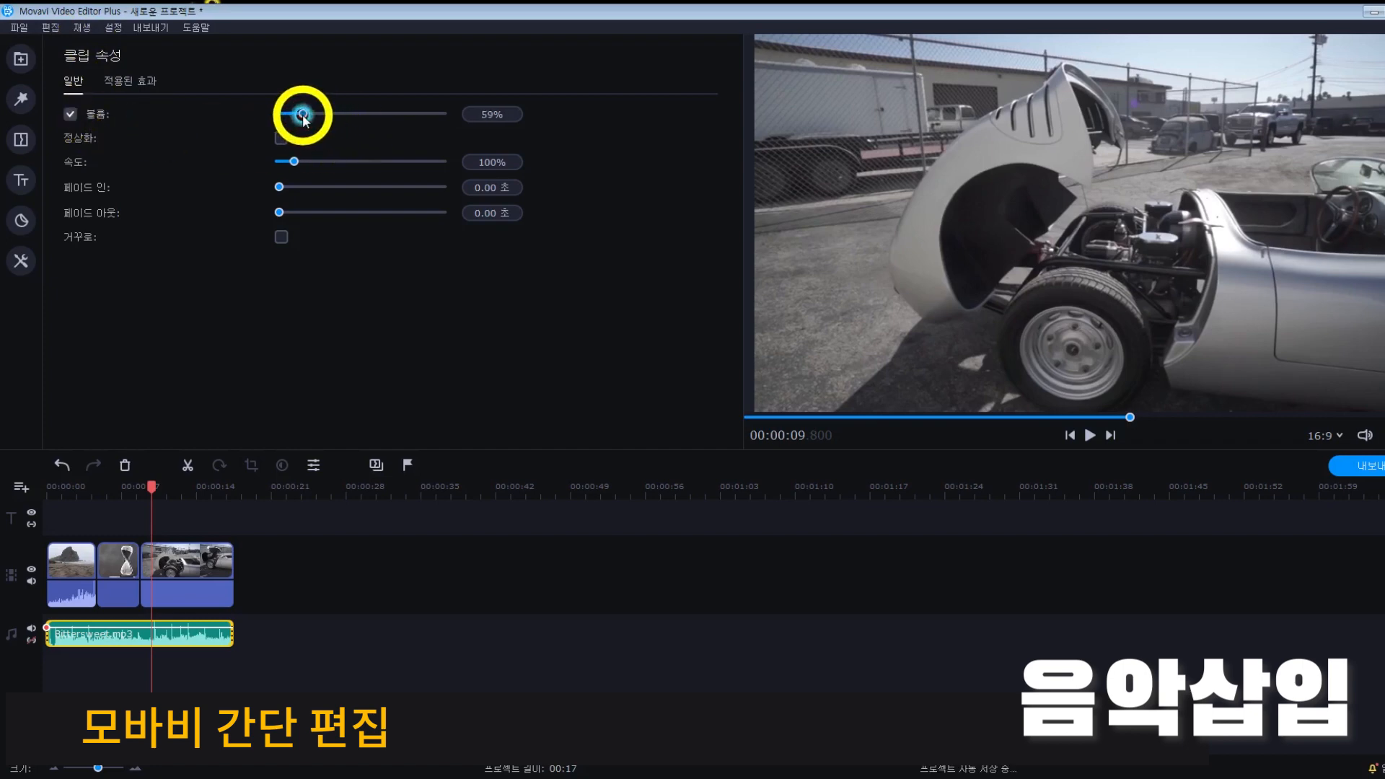
left_click_drag(149, 486, 64, 485)
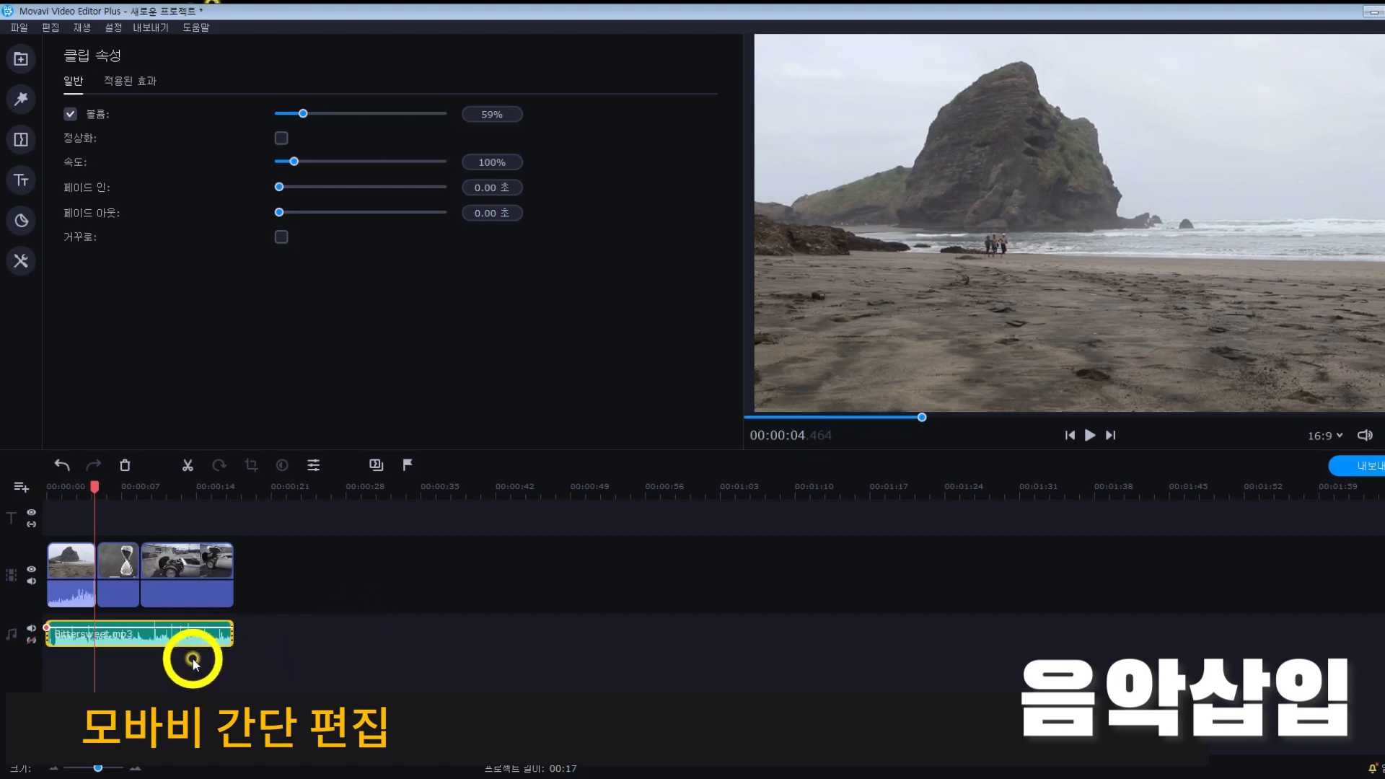
Step: Check the music clip's fade settings, then play the project from 00:00:00 on an enlarged timeline
left_click(179, 636)
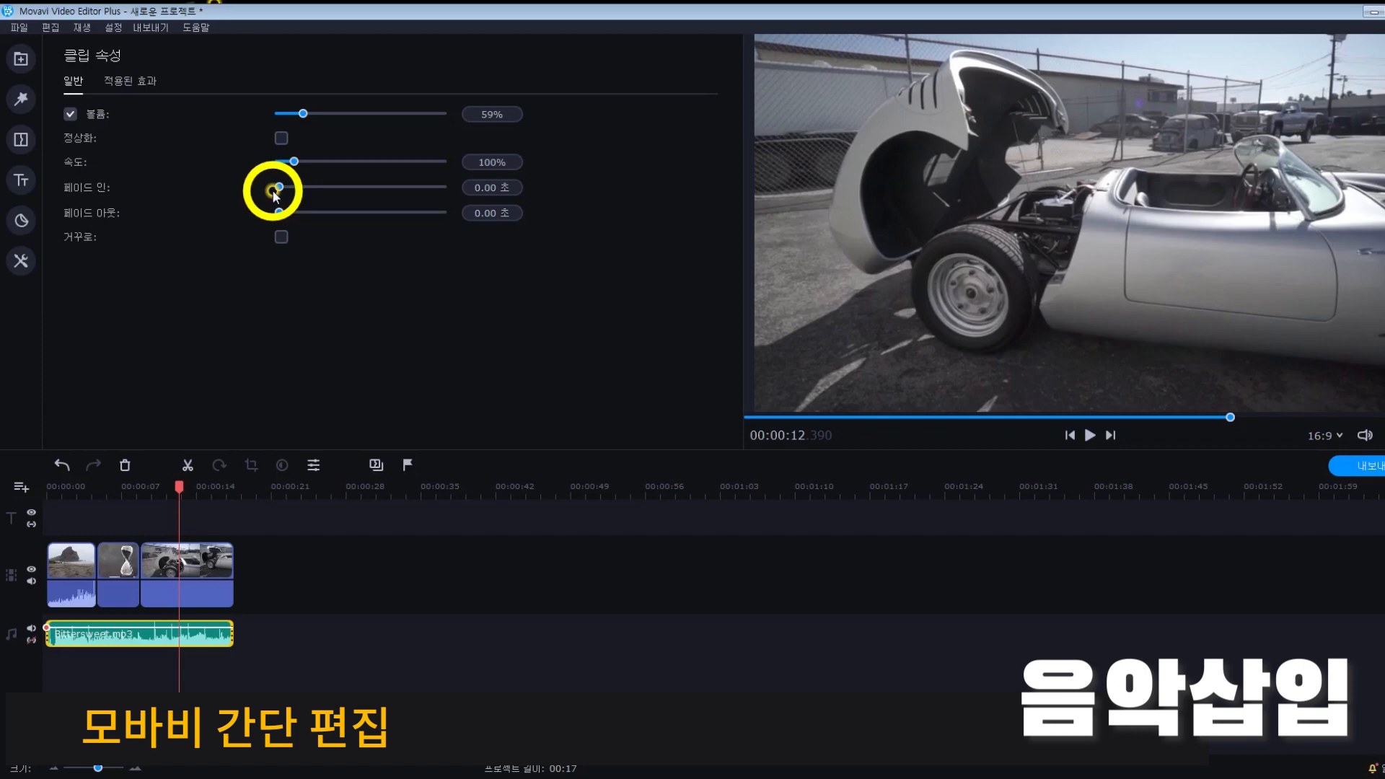
left_click(747, 703)
scroll(747, 703, "up", 3)
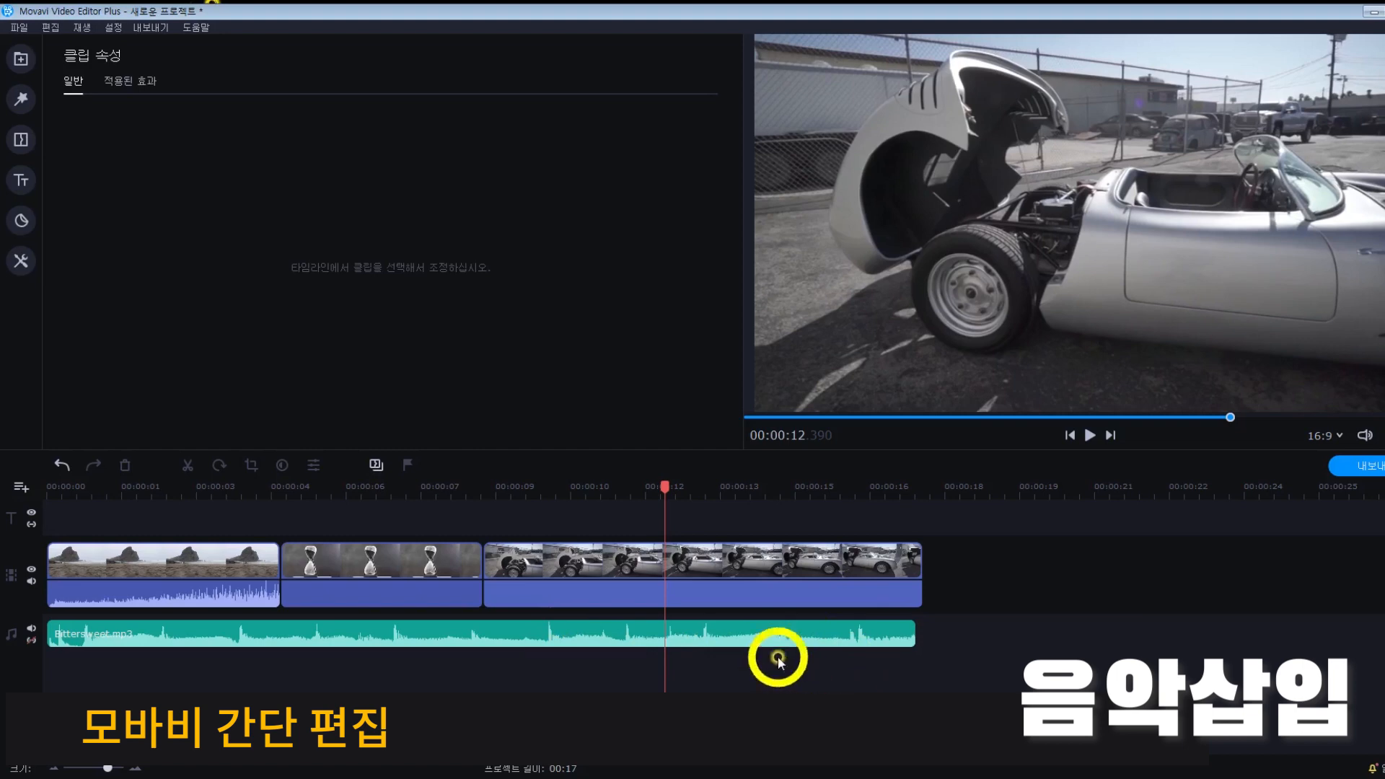
left_click_drag(664, 487, 3, 485)
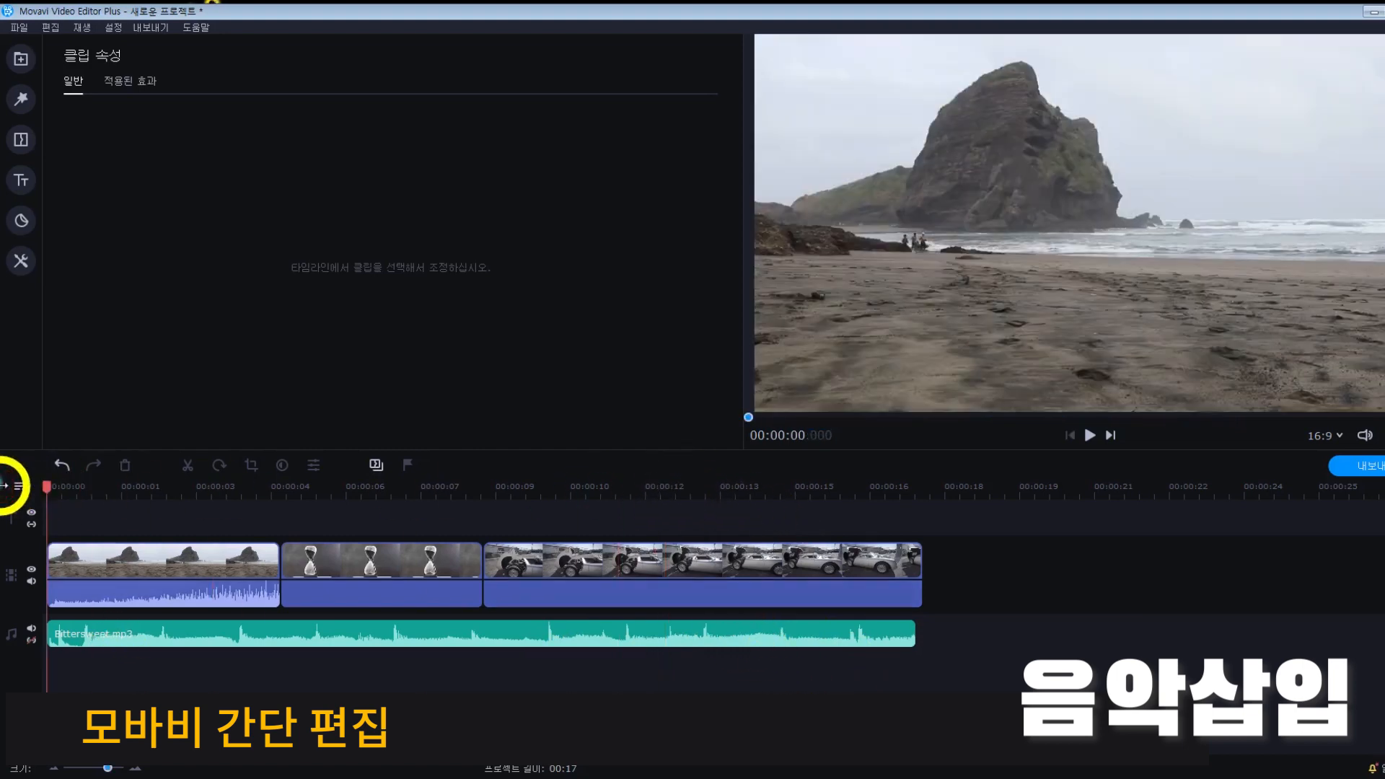
key("space")
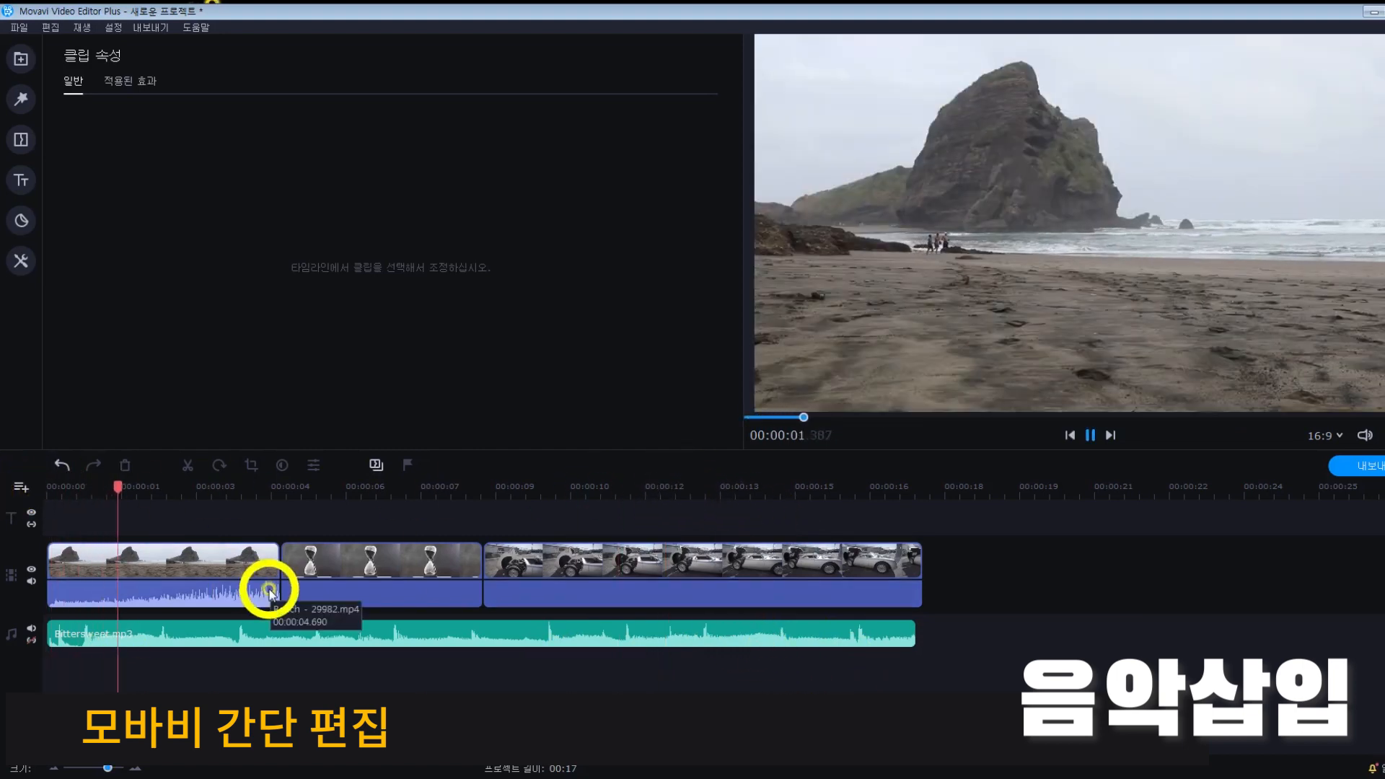
Step: Extend the end of the music clip to match the end of the Porsche clip
left_click_drag(123, 489, 875, 566)
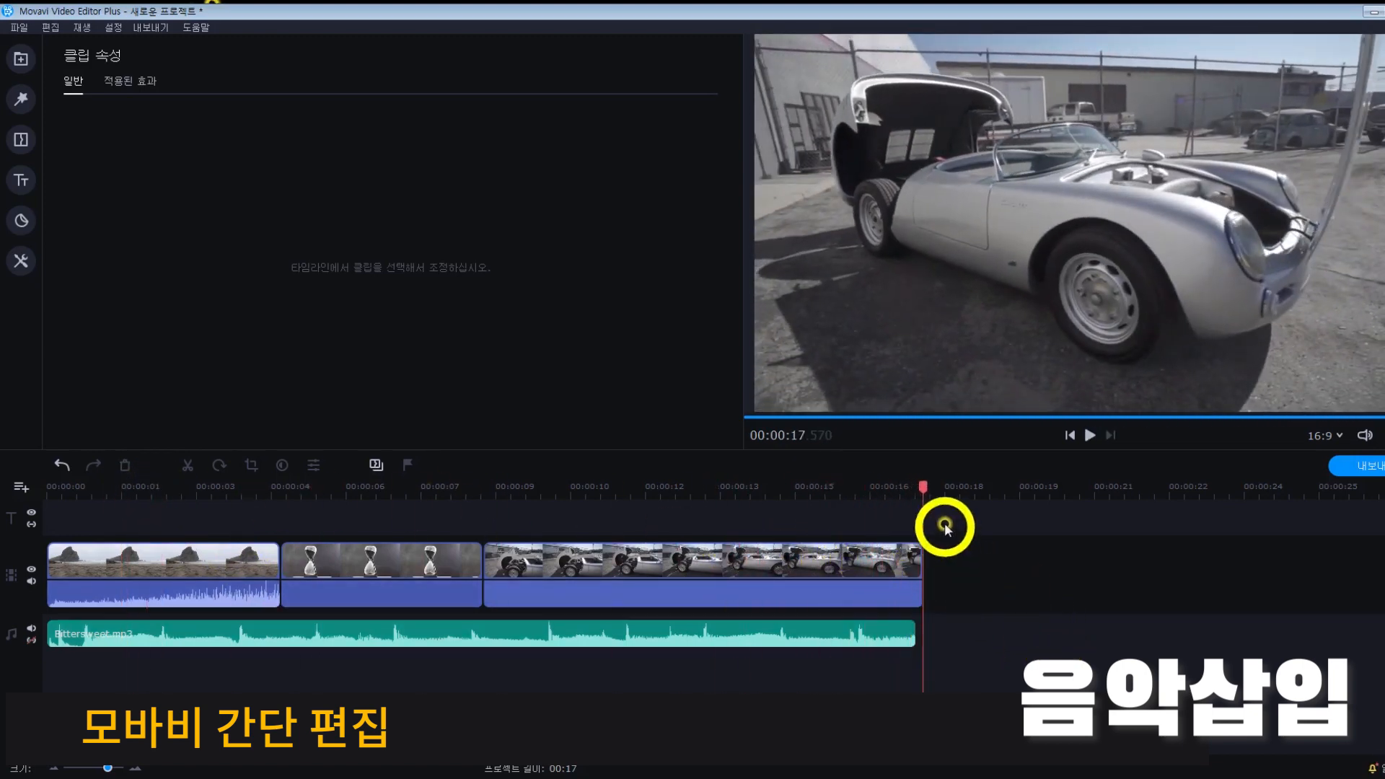
left_click_drag(923, 488, 906, 488)
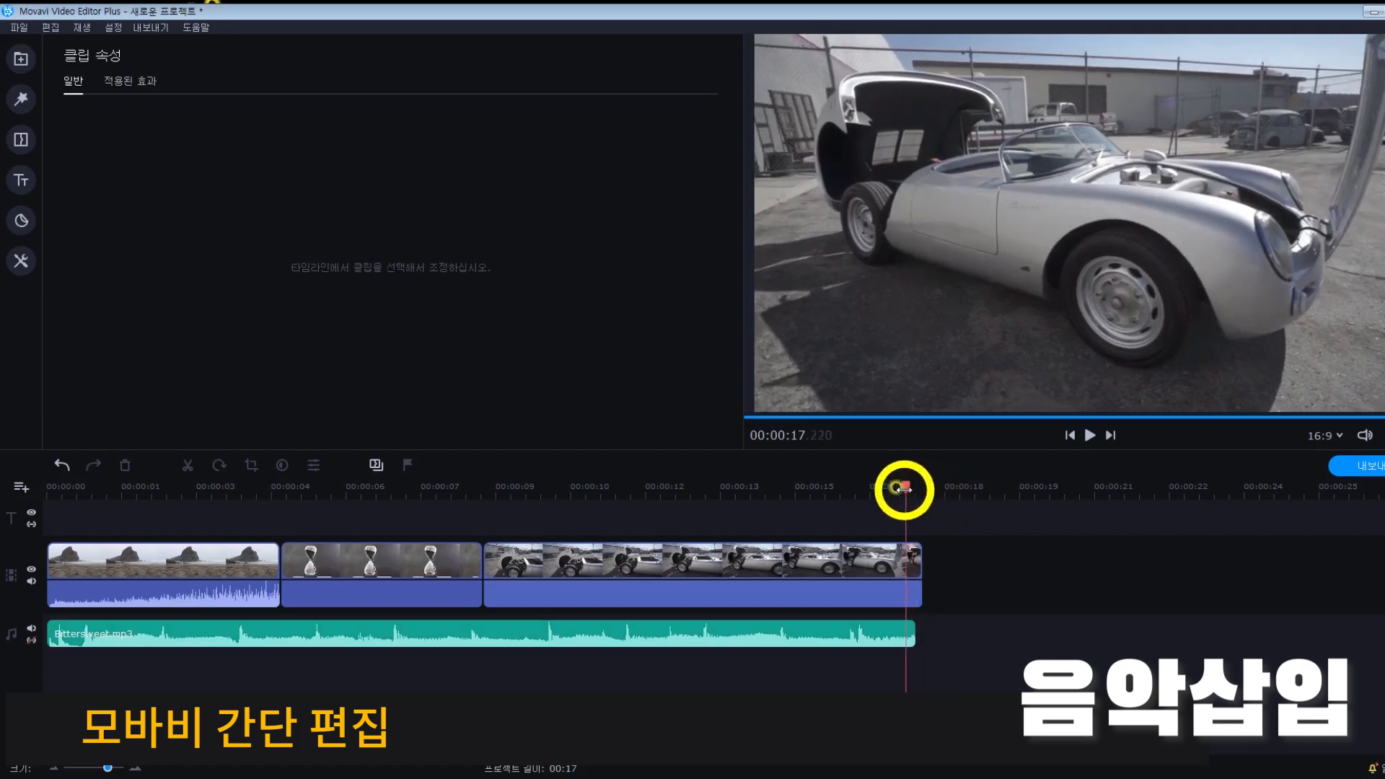
left_click(909, 579)
left_click(912, 639)
left_click_drag(913, 640, 918, 640)
Step: Set the music clip's fade-in to 0.50 seconds and fade-out to 1.00 second, and play the ending of the project
left_click_drag(921, 488, 661, 491)
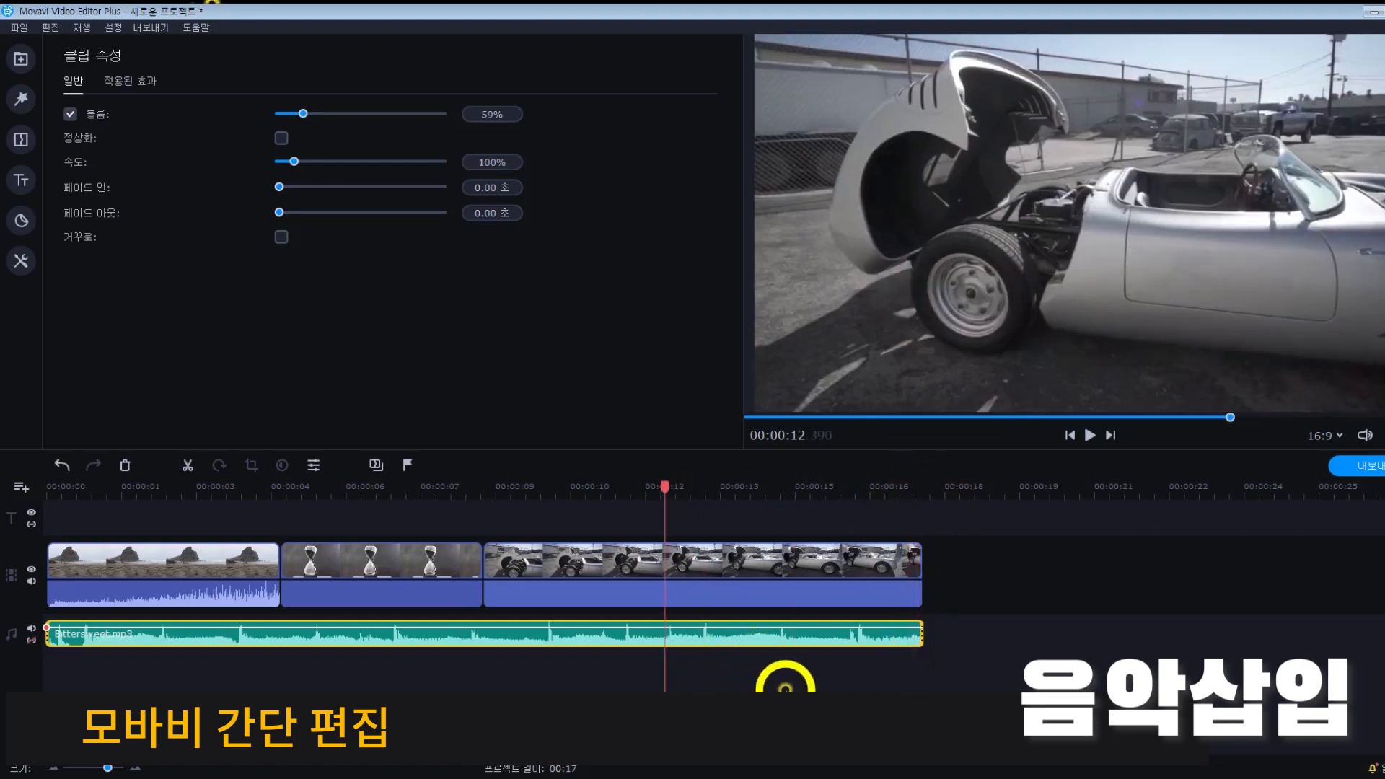
left_click(775, 640)
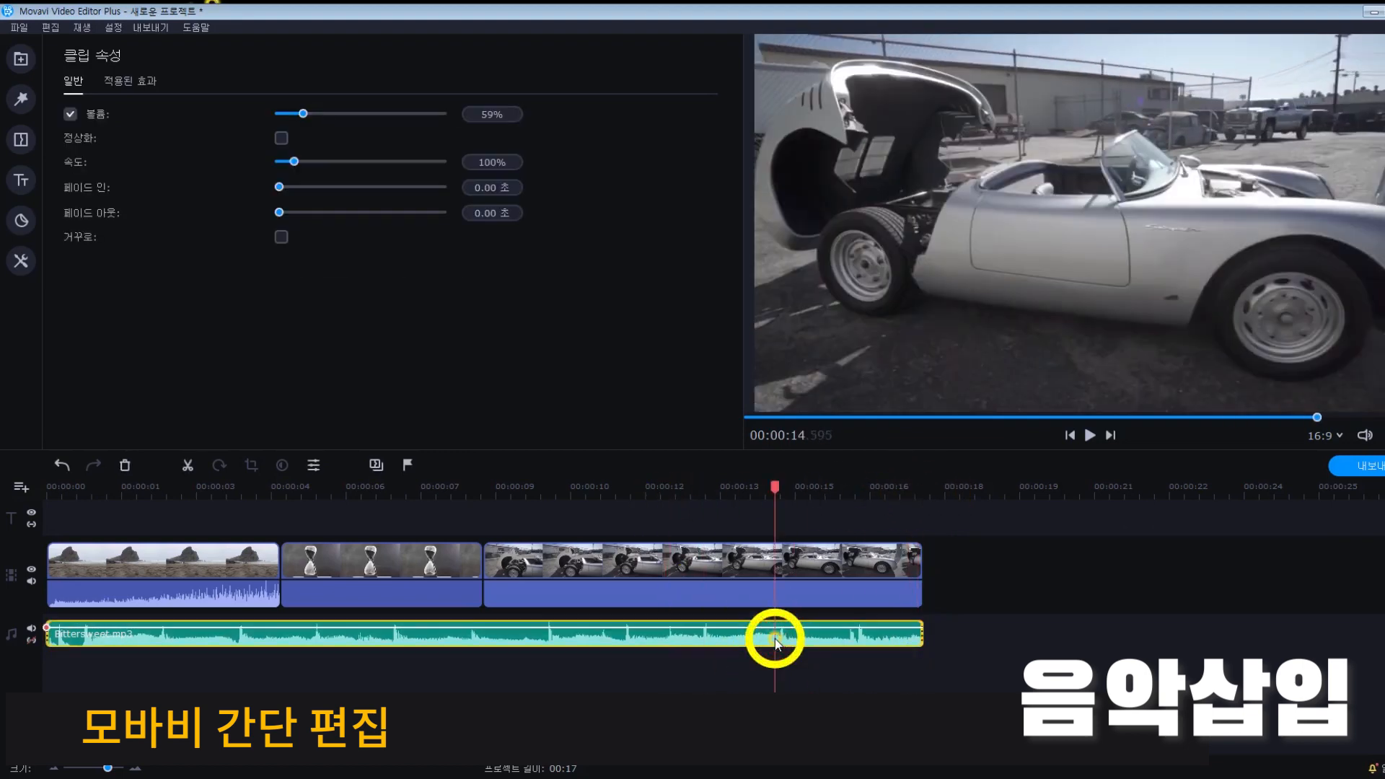
left_click(736, 641)
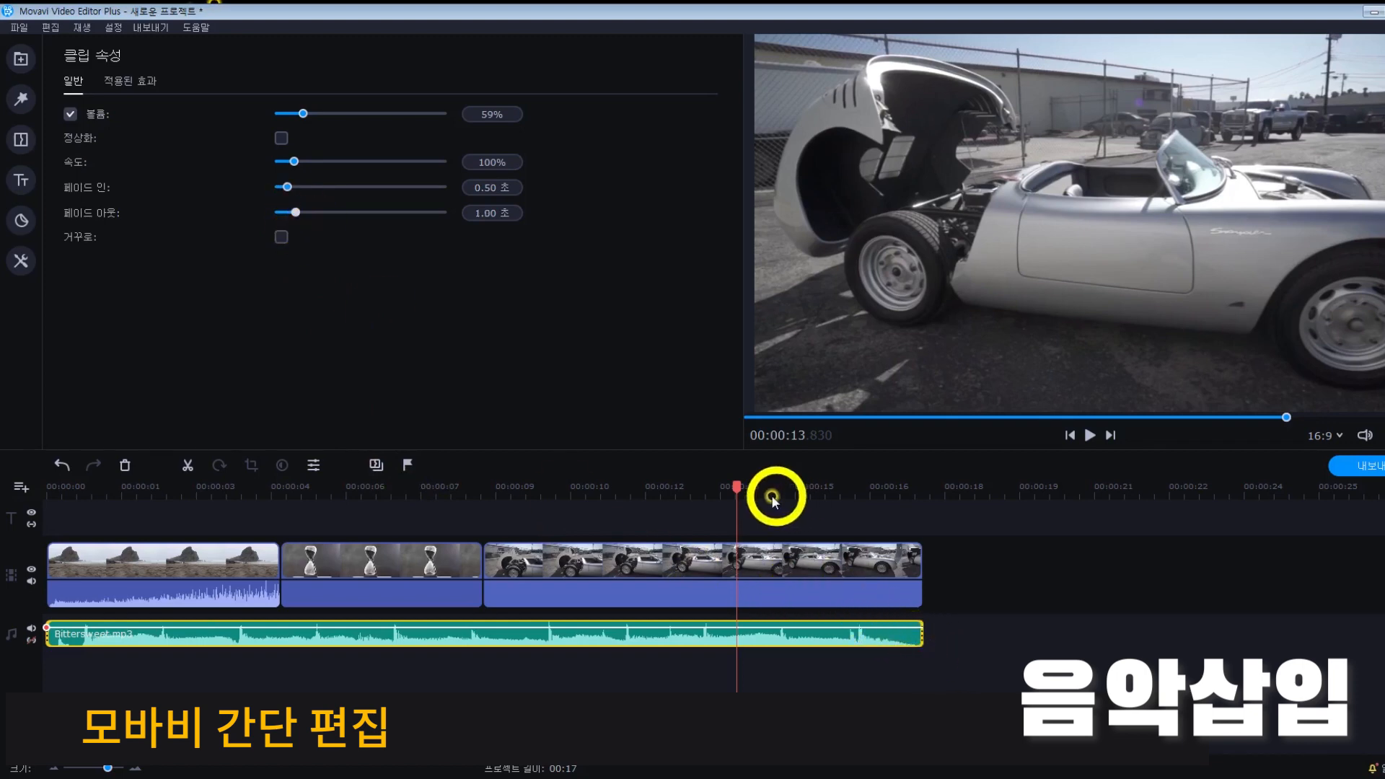
left_click_drag(733, 485, 819, 492)
key("space")
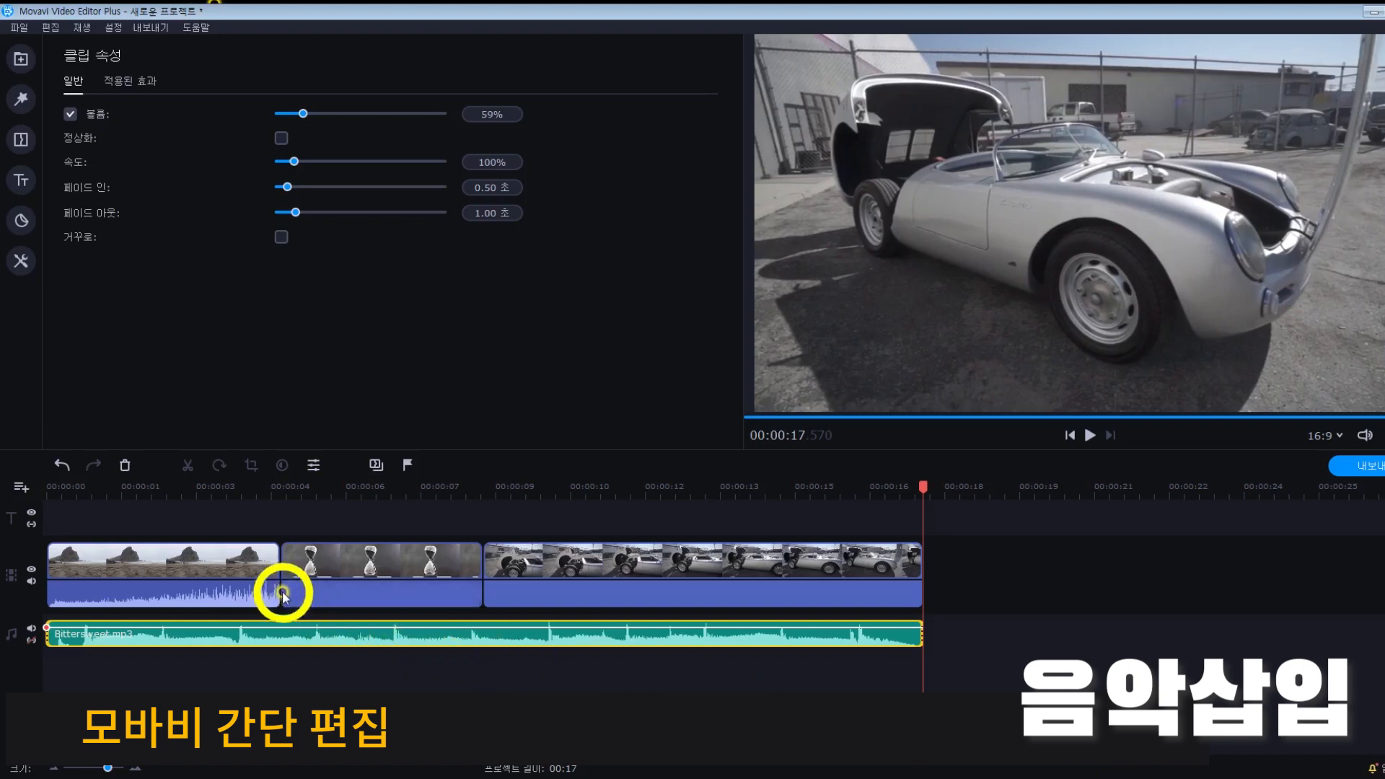
left_click(787, 648)
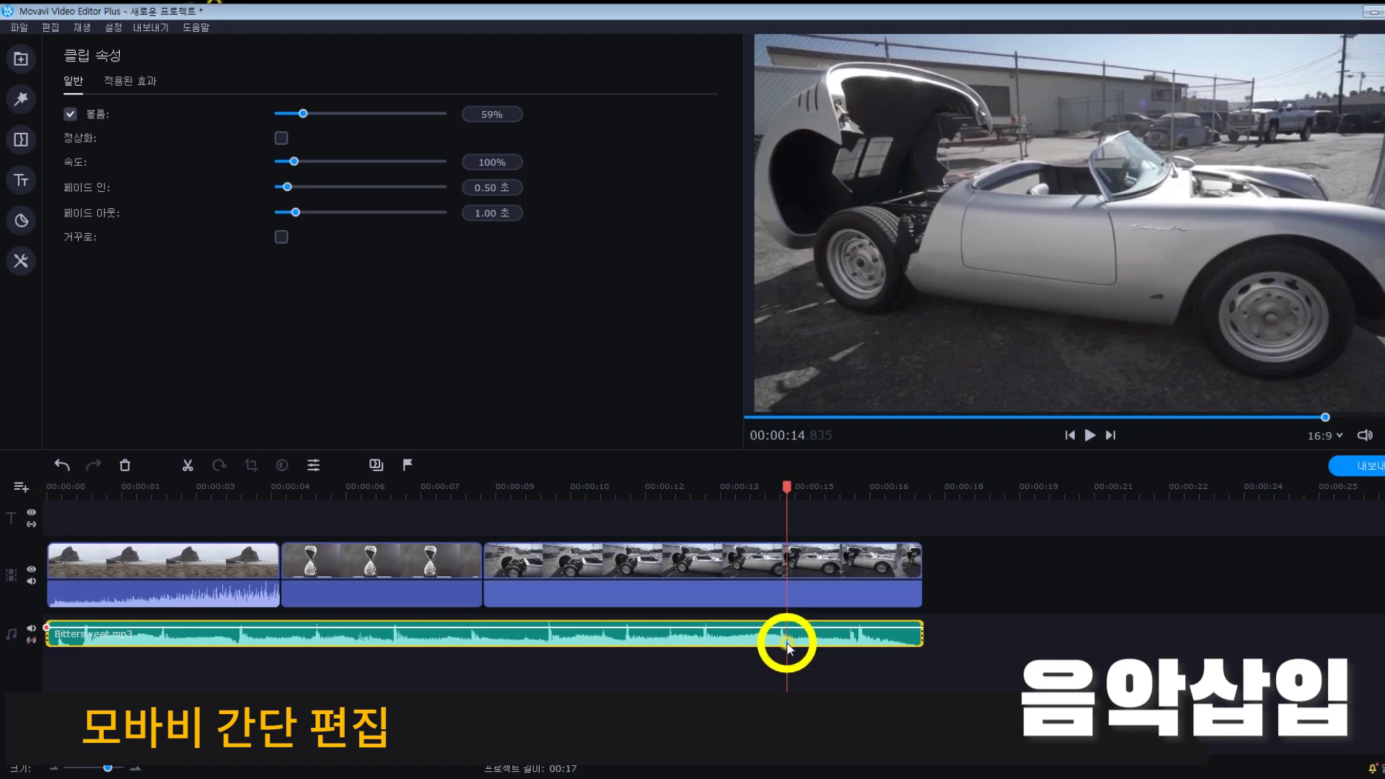
Step: Zoom the timeline out, play across the hourglass-to-Porsche cut, and place the playhead at the cut between the Beach and hourglass clips
left_click_drag(108, 768, 101, 771)
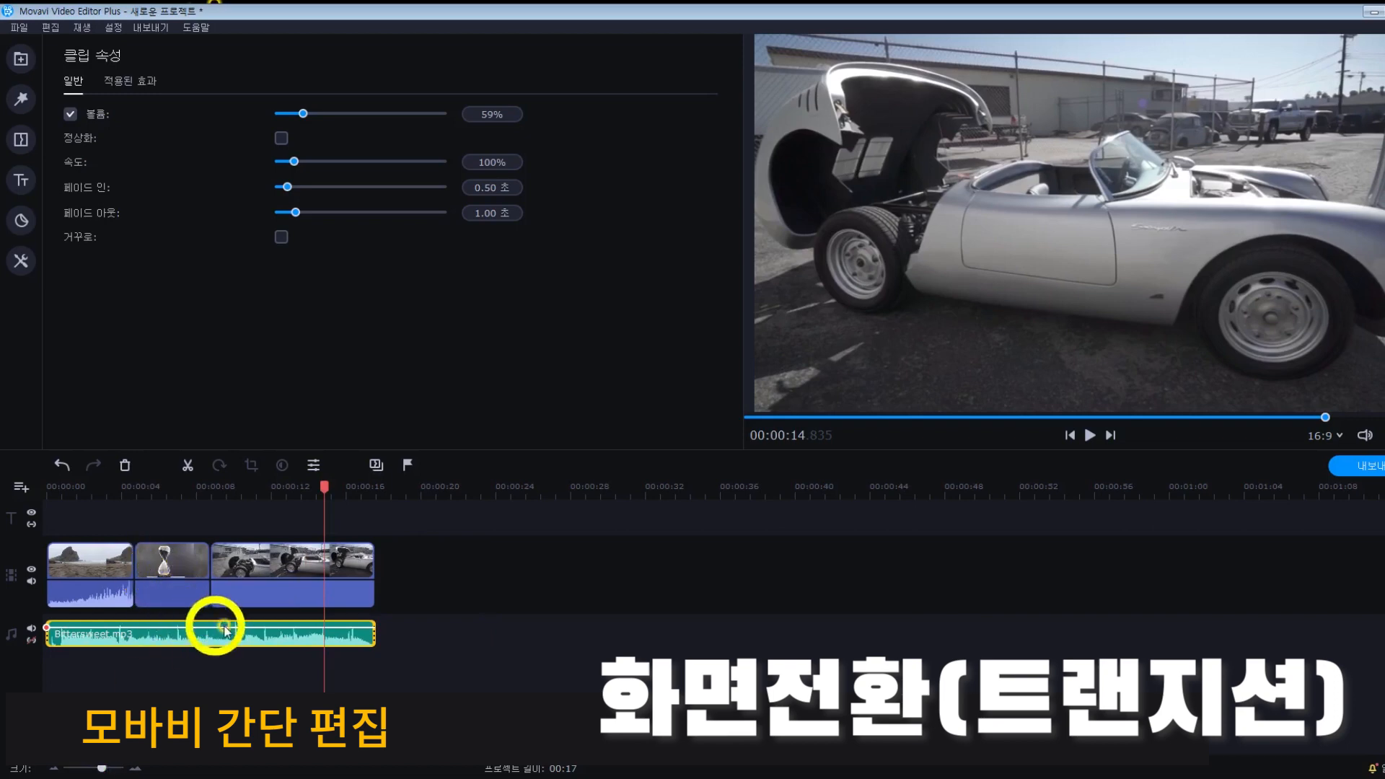
left_click_drag(323, 482, 205, 496)
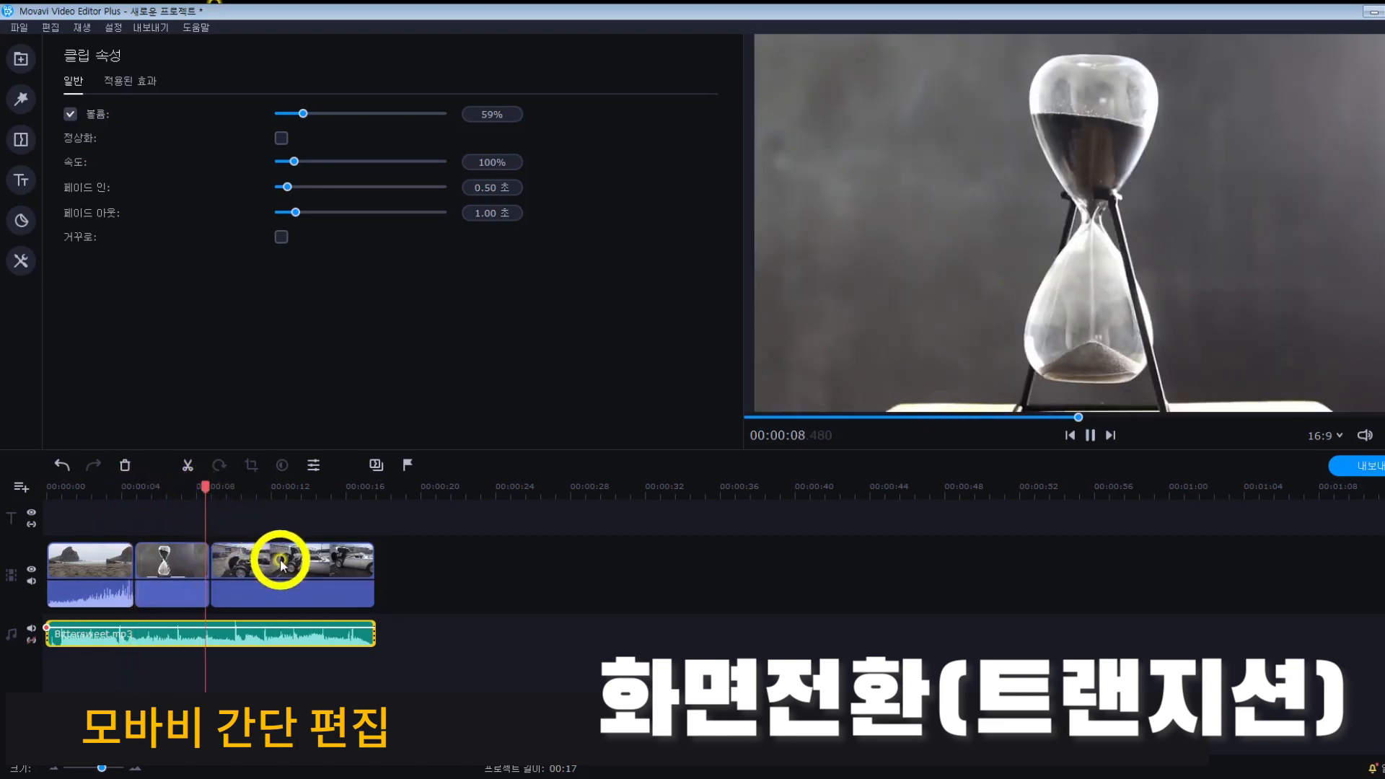
key("space")
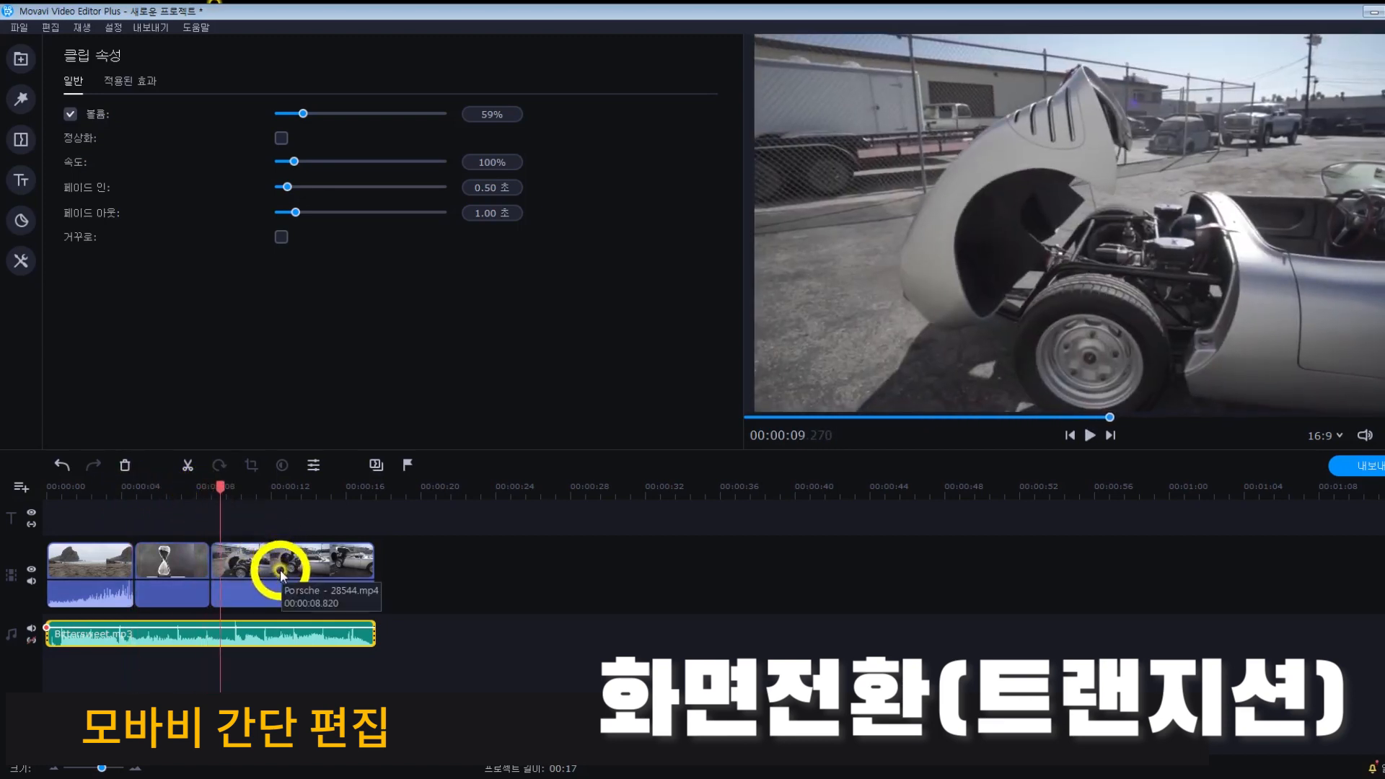
left_click_drag(211, 486, 135, 494)
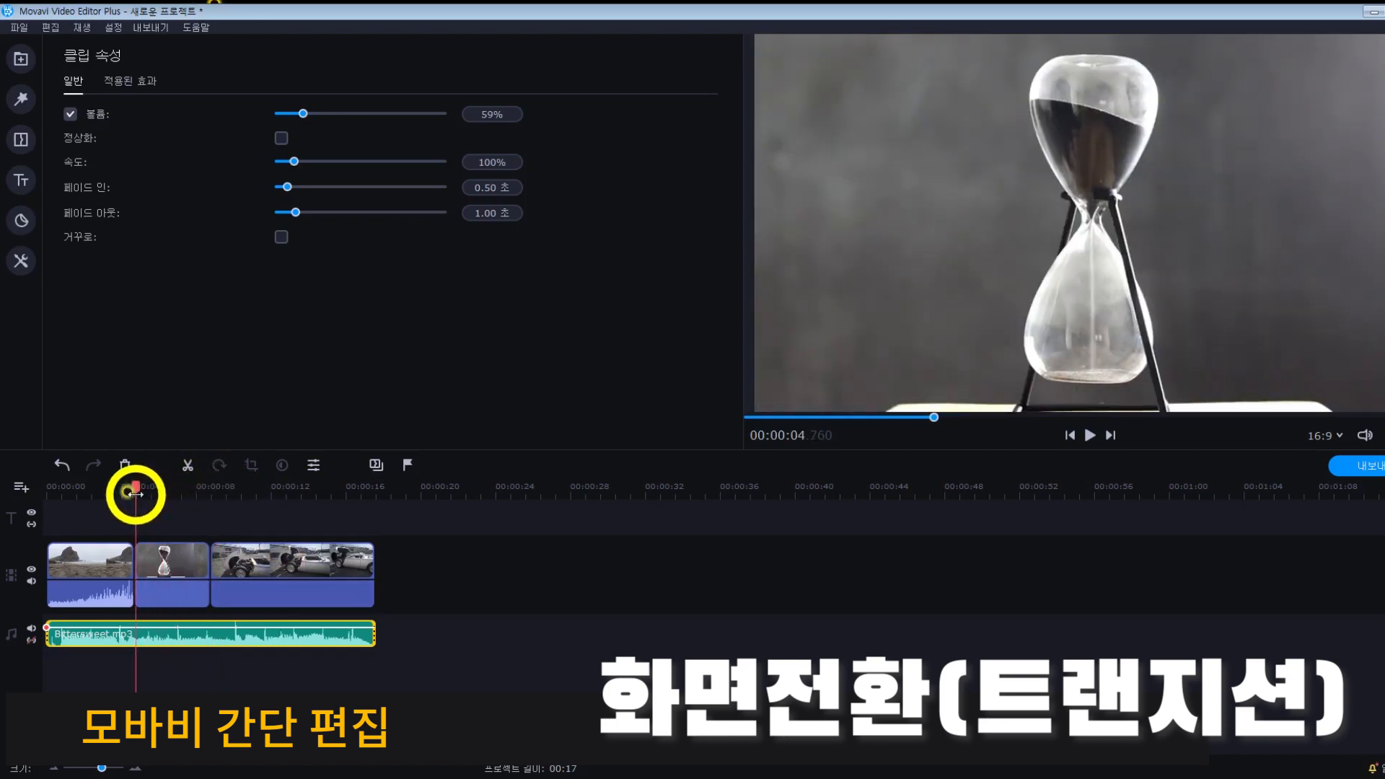
Step: Look through the transition library's categories, from parallax and fade to waves and zoom, and return to the featured (피쳐링) collection
left_click(24, 140)
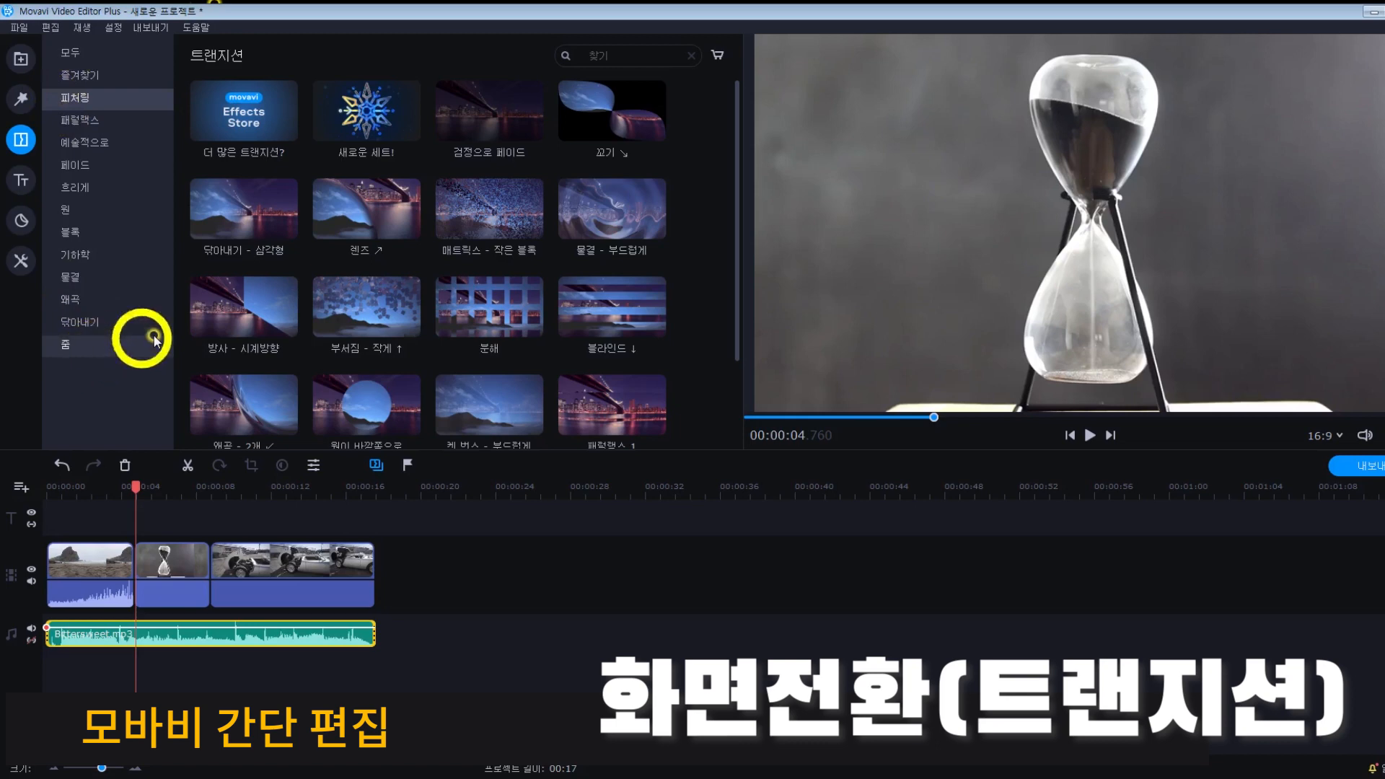
scroll(462, 296, "down", 3)
scroll(548, 317, "up", 3)
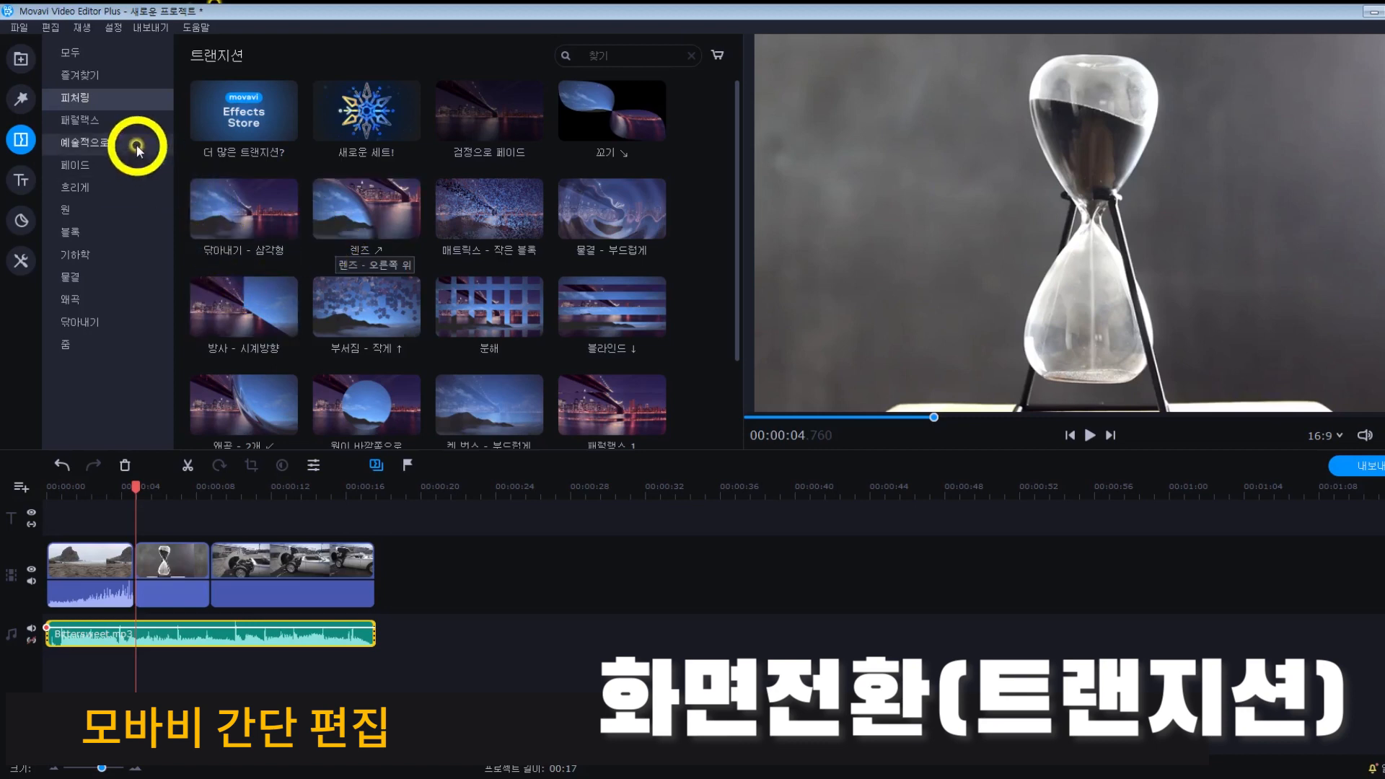
left_click(108, 121)
left_click(116, 143)
left_click(114, 164)
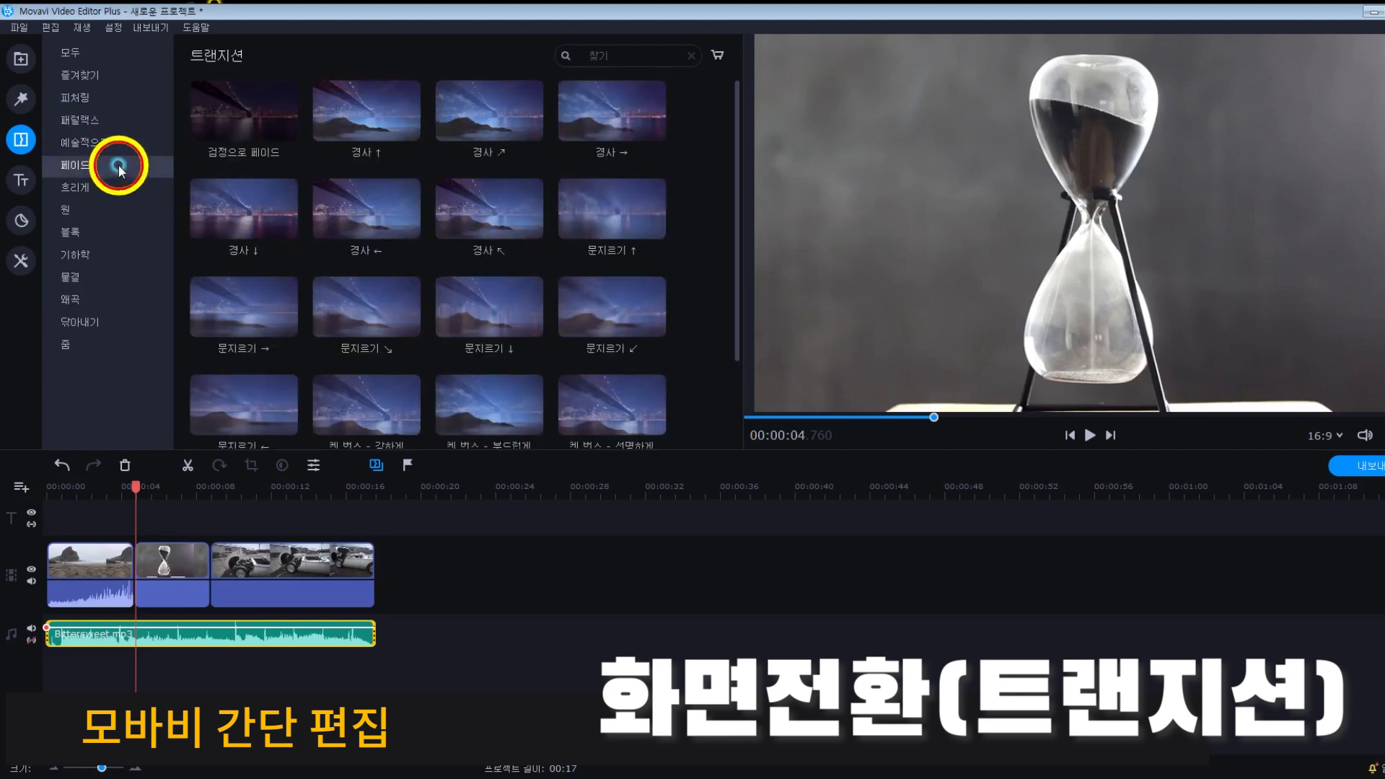
left_click(117, 190)
left_click(117, 212)
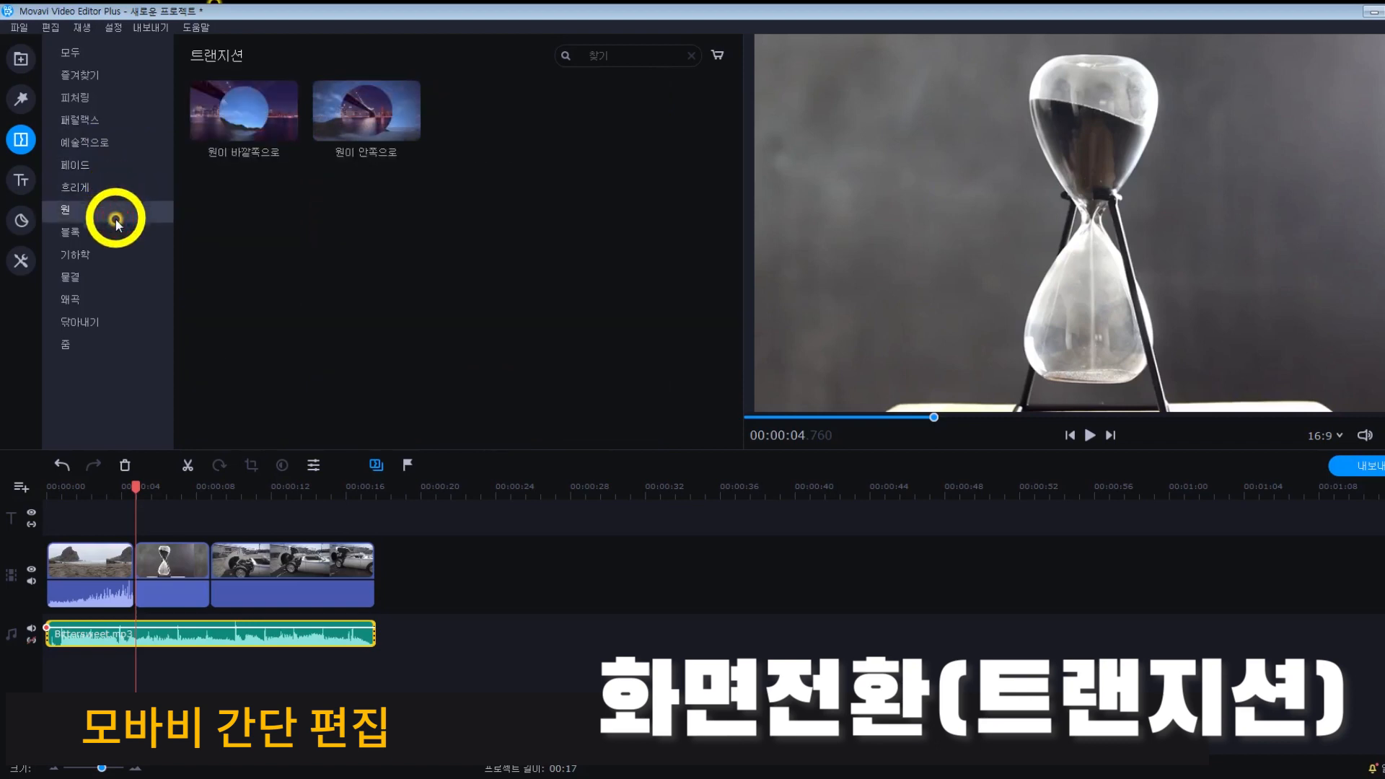
left_click(114, 233)
left_click(114, 253)
left_click(114, 274)
left_click(116, 296)
left_click(112, 320)
left_click(108, 352)
left_click(102, 320)
left_click(102, 298)
left_click(106, 280)
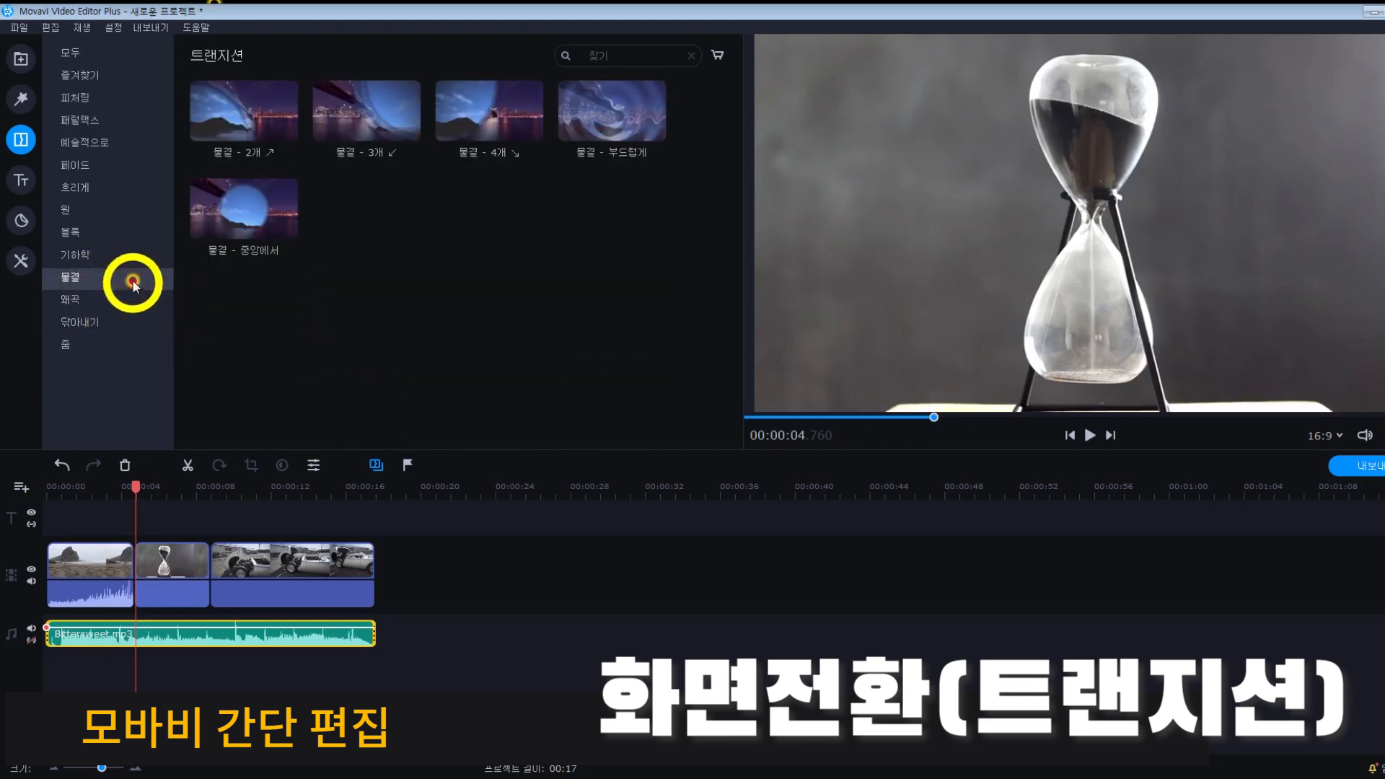
left_click(124, 251)
left_click(124, 230)
left_click(124, 214)
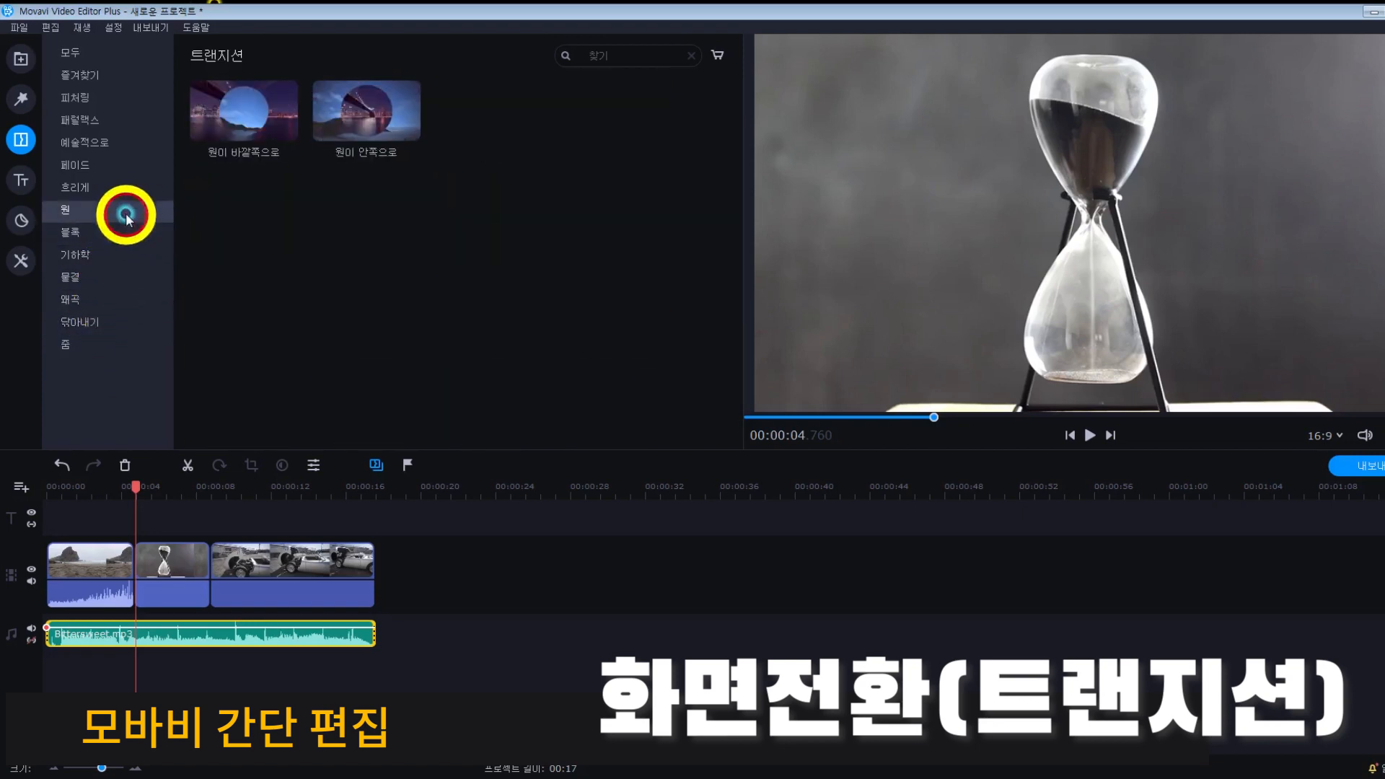
left_click(124, 190)
left_click(137, 177)
left_click(121, 142)
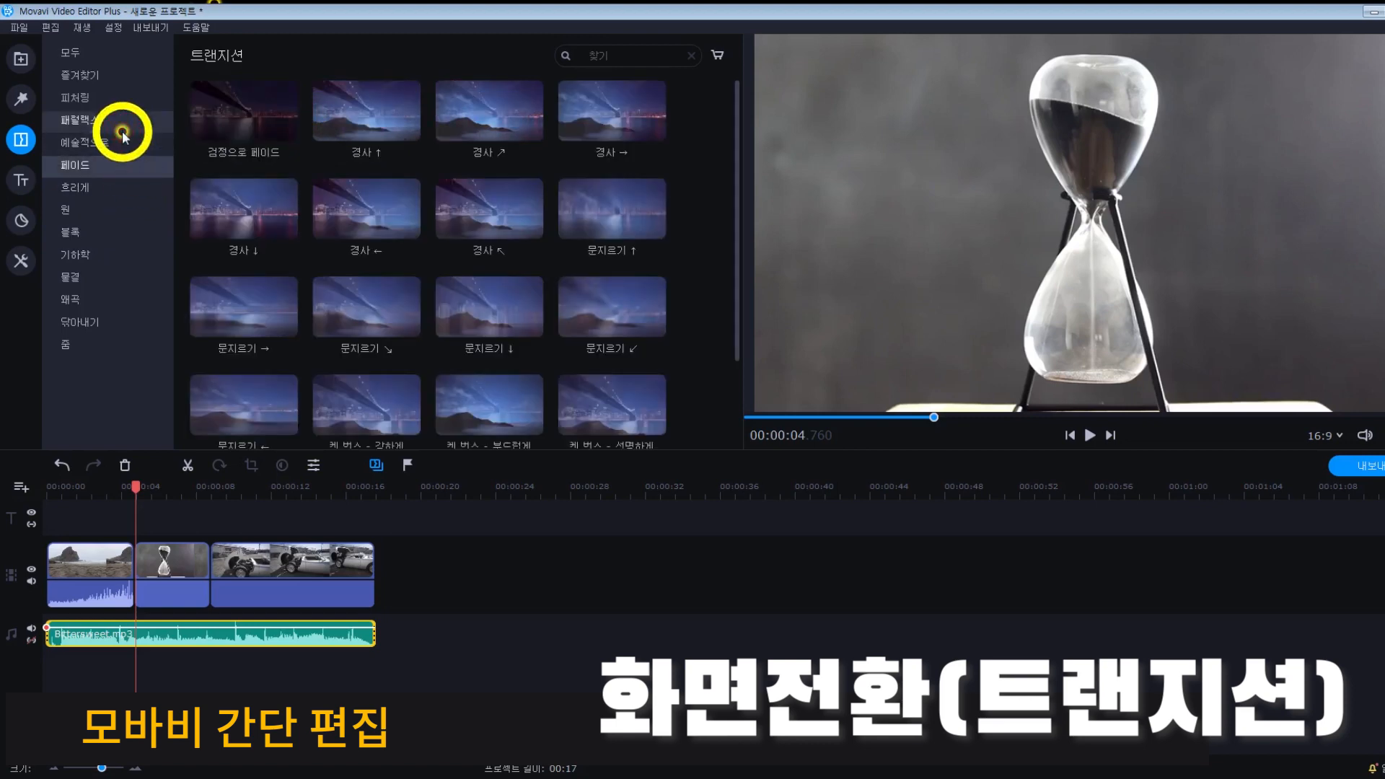
left_click(118, 120)
left_click(119, 97)
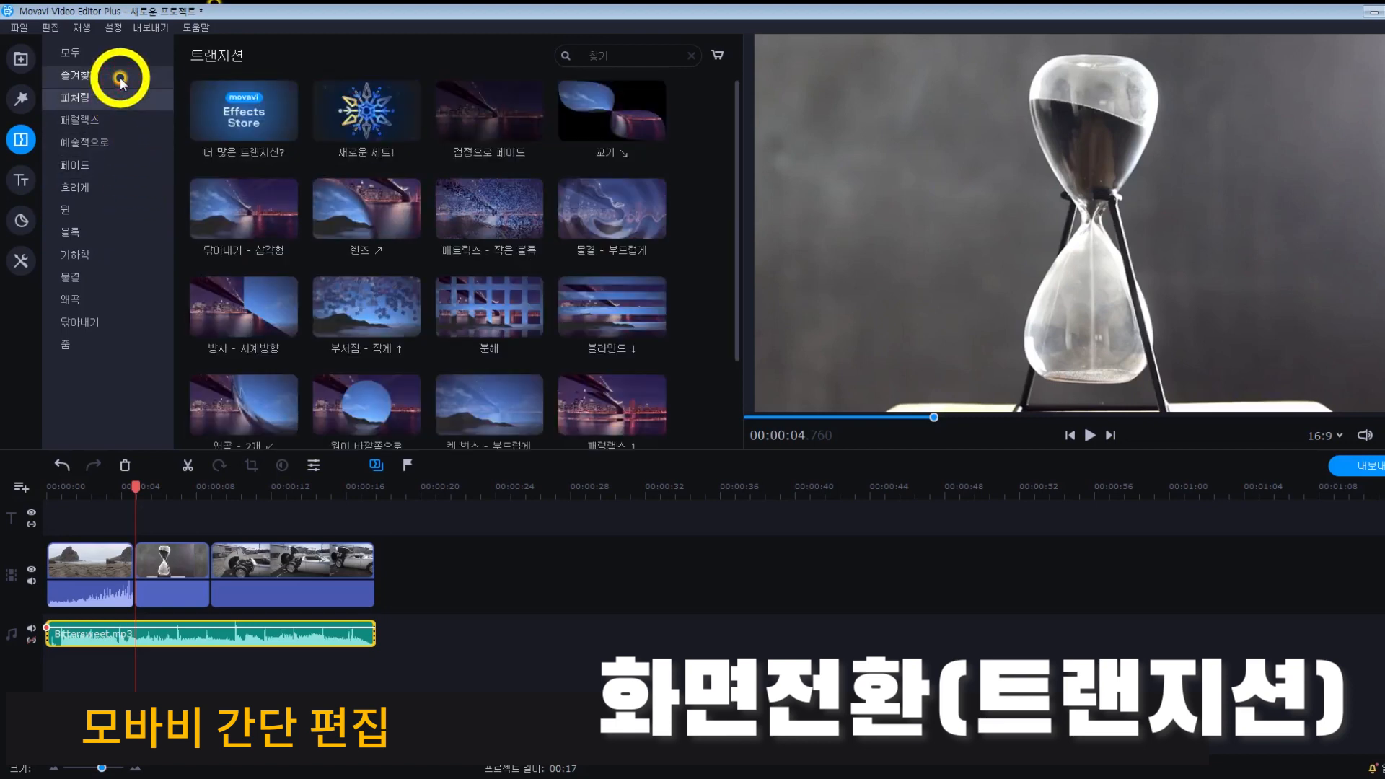
Step: Add the 방사 - 시계방향 transition between the Beach and hourglass clips and play through it
left_click(263, 321)
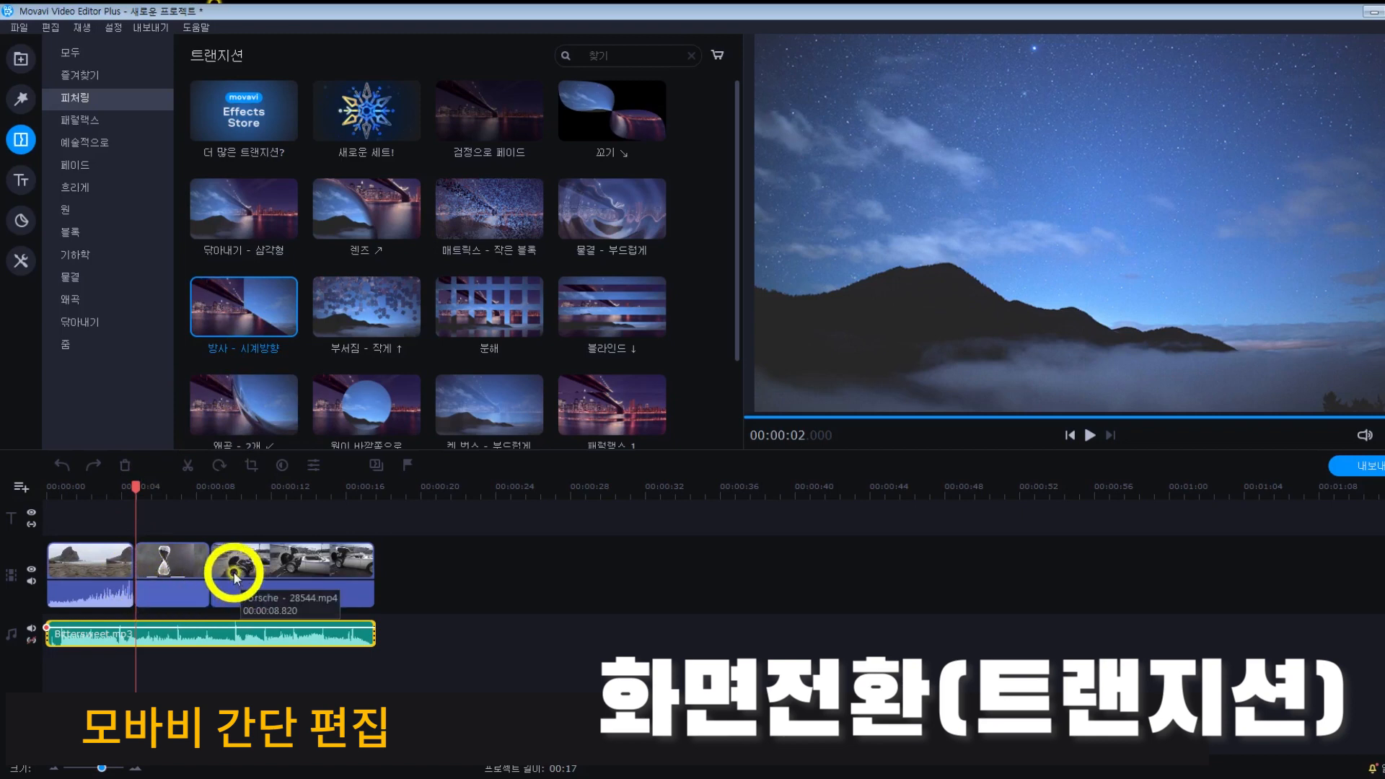
left_click_drag(231, 309, 136, 570)
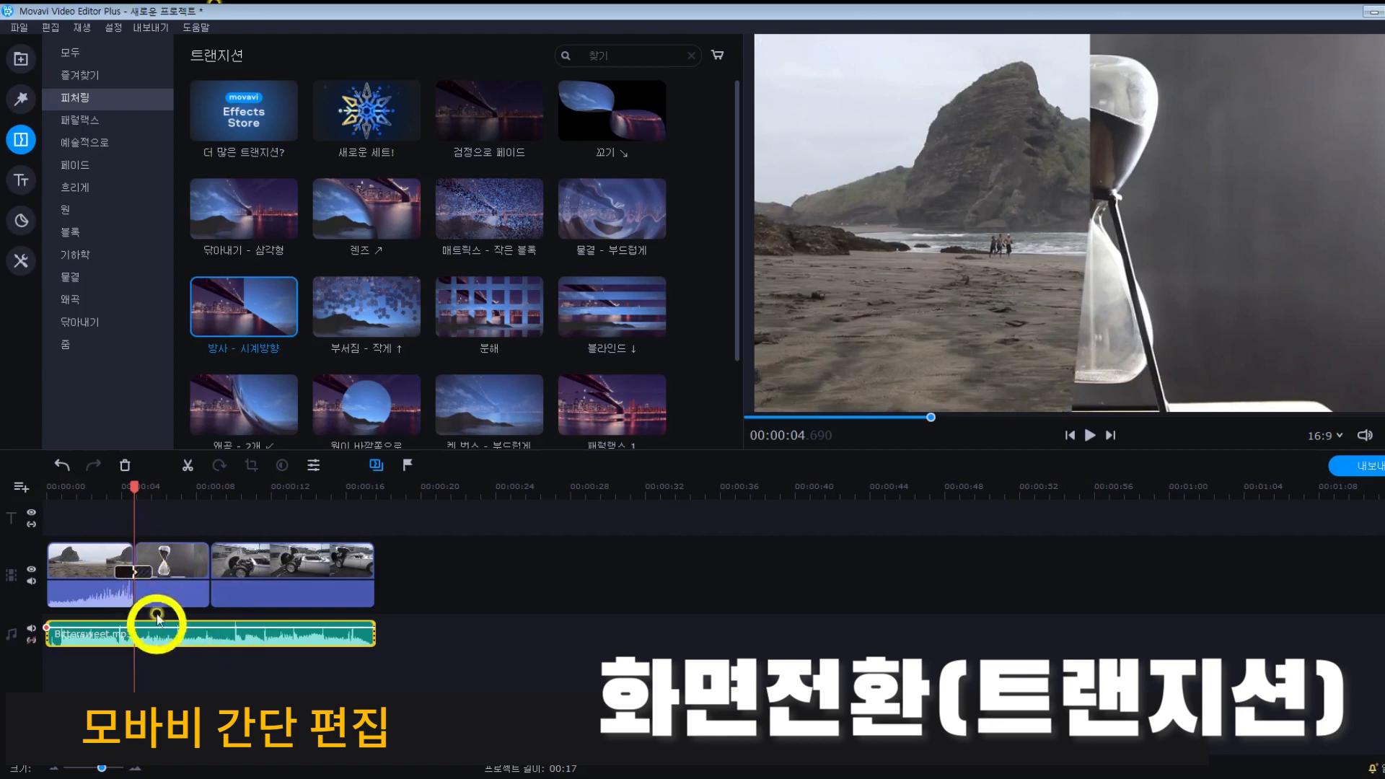
left_click(128, 490)
left_click_drag(128, 490, 117, 488)
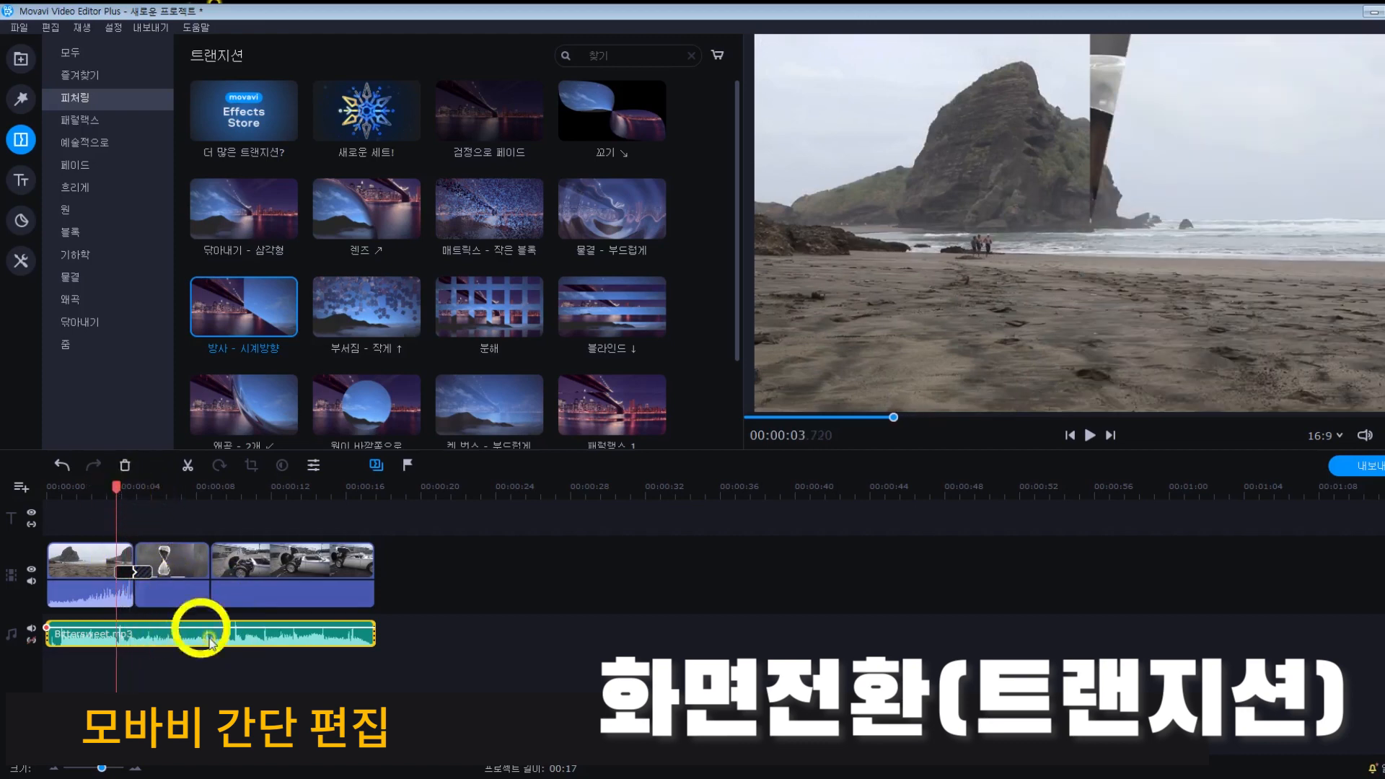
key("space")
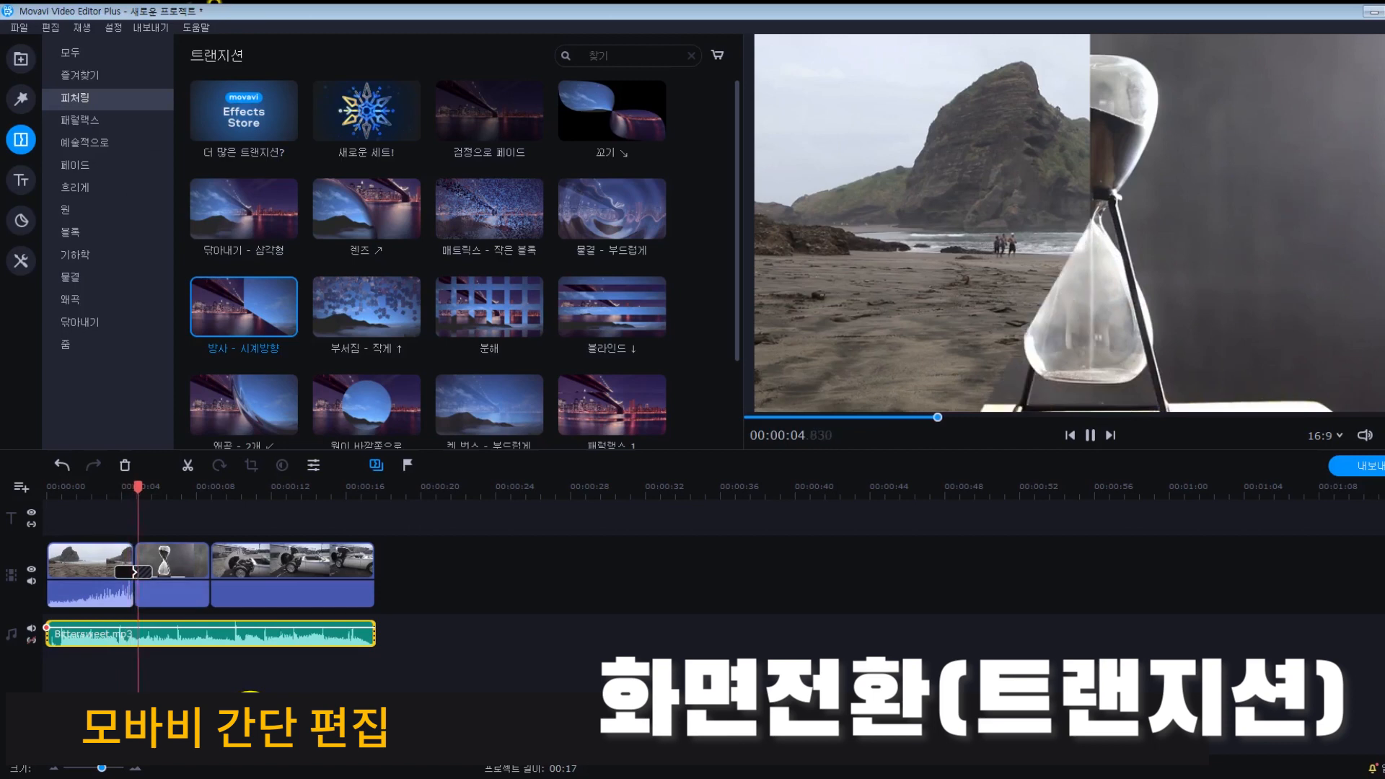
key("space")
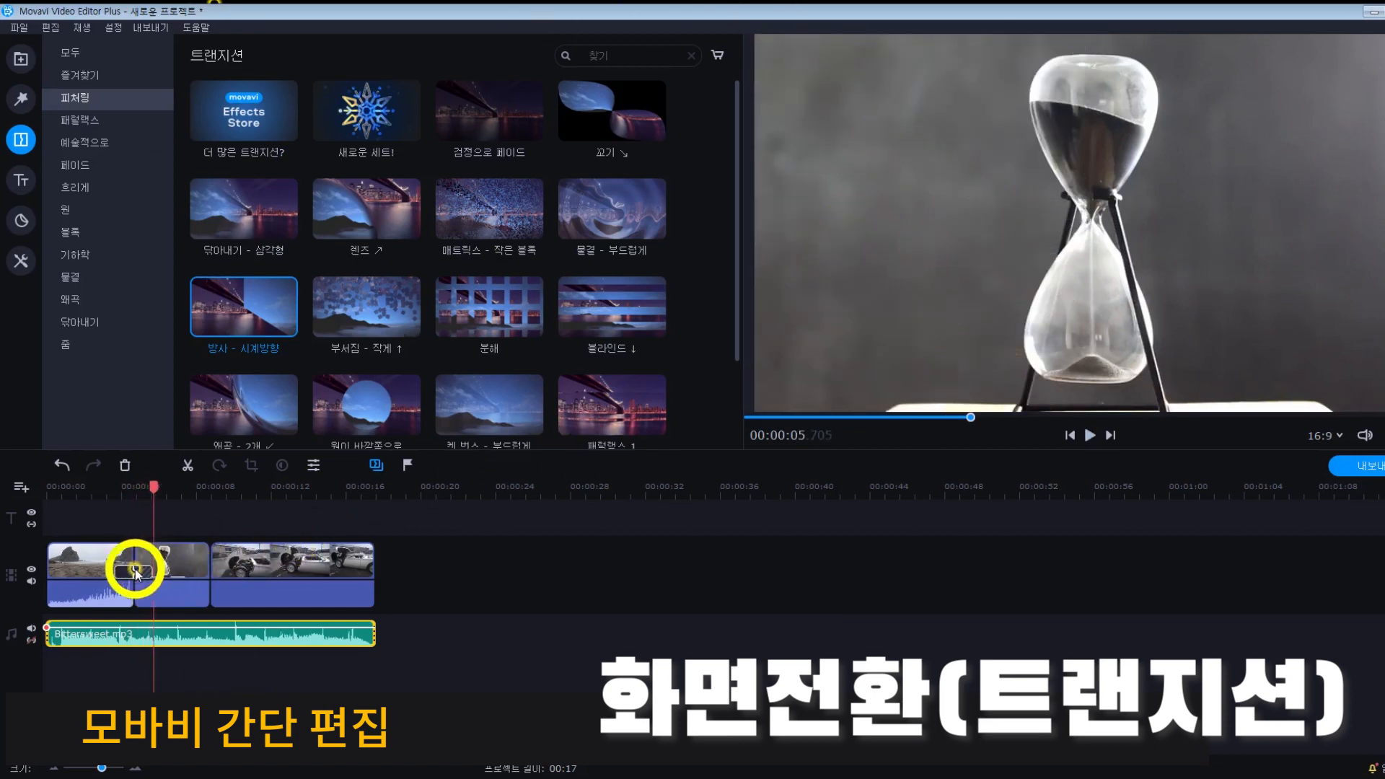
Step: Set the duration of the transition between the Beach and hourglass clips to 01:000 seconds and play it again
double_click(135, 572)
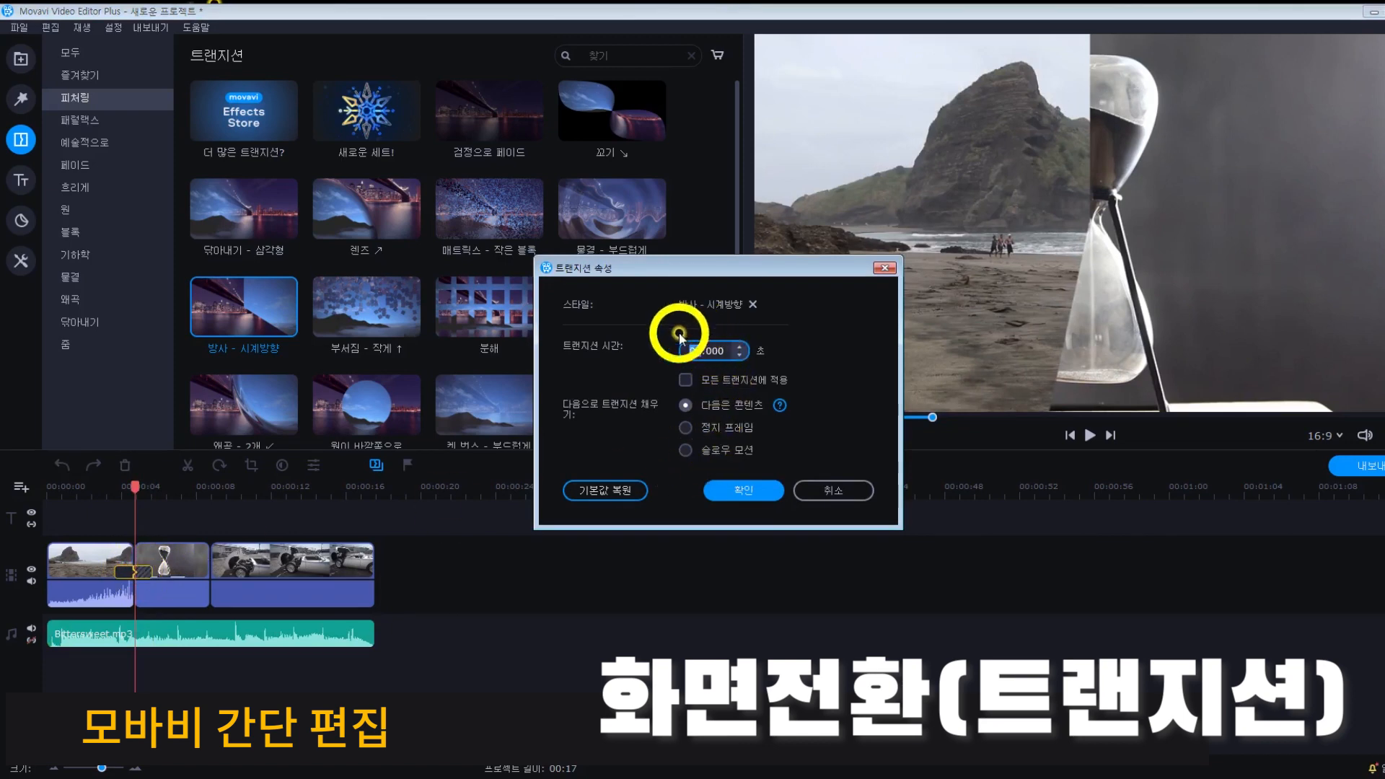
scroll(742, 344, "down", 1)
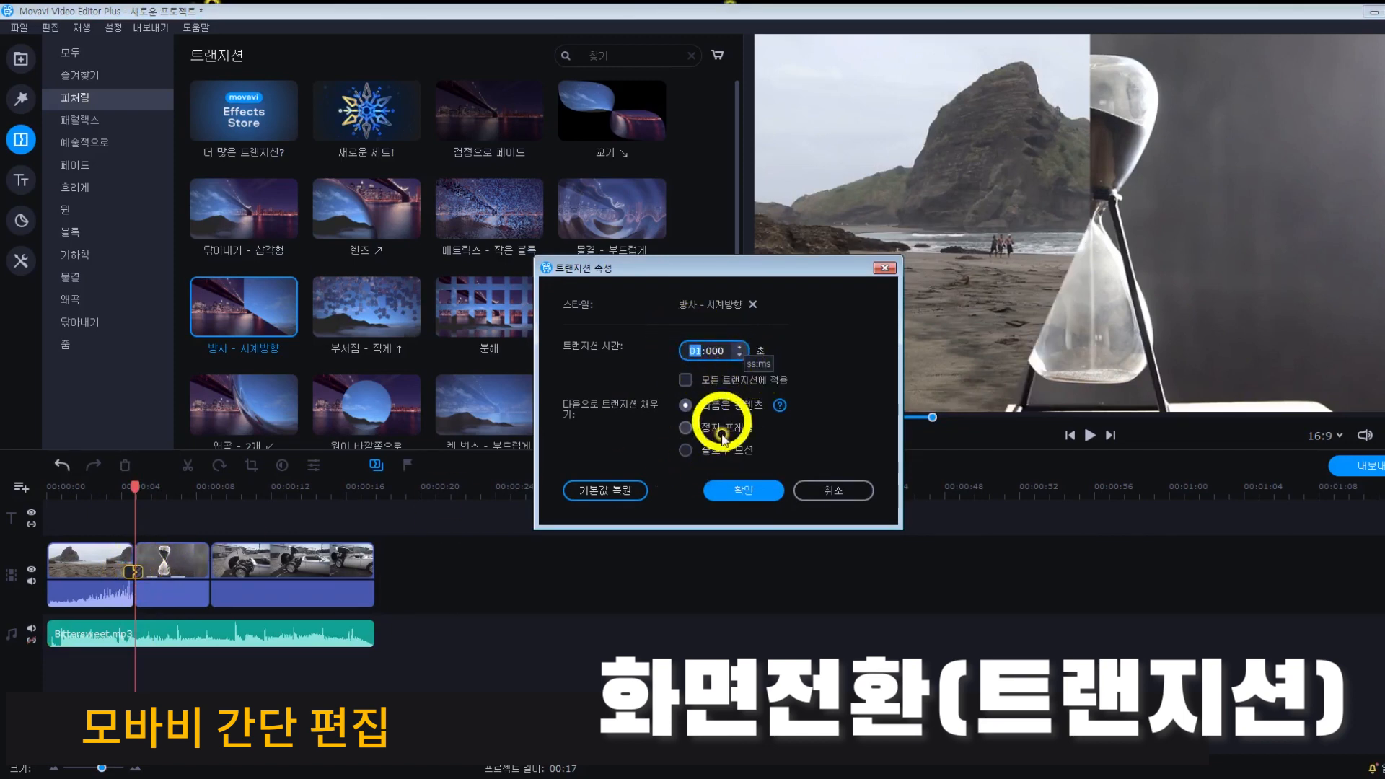
left_click(750, 490)
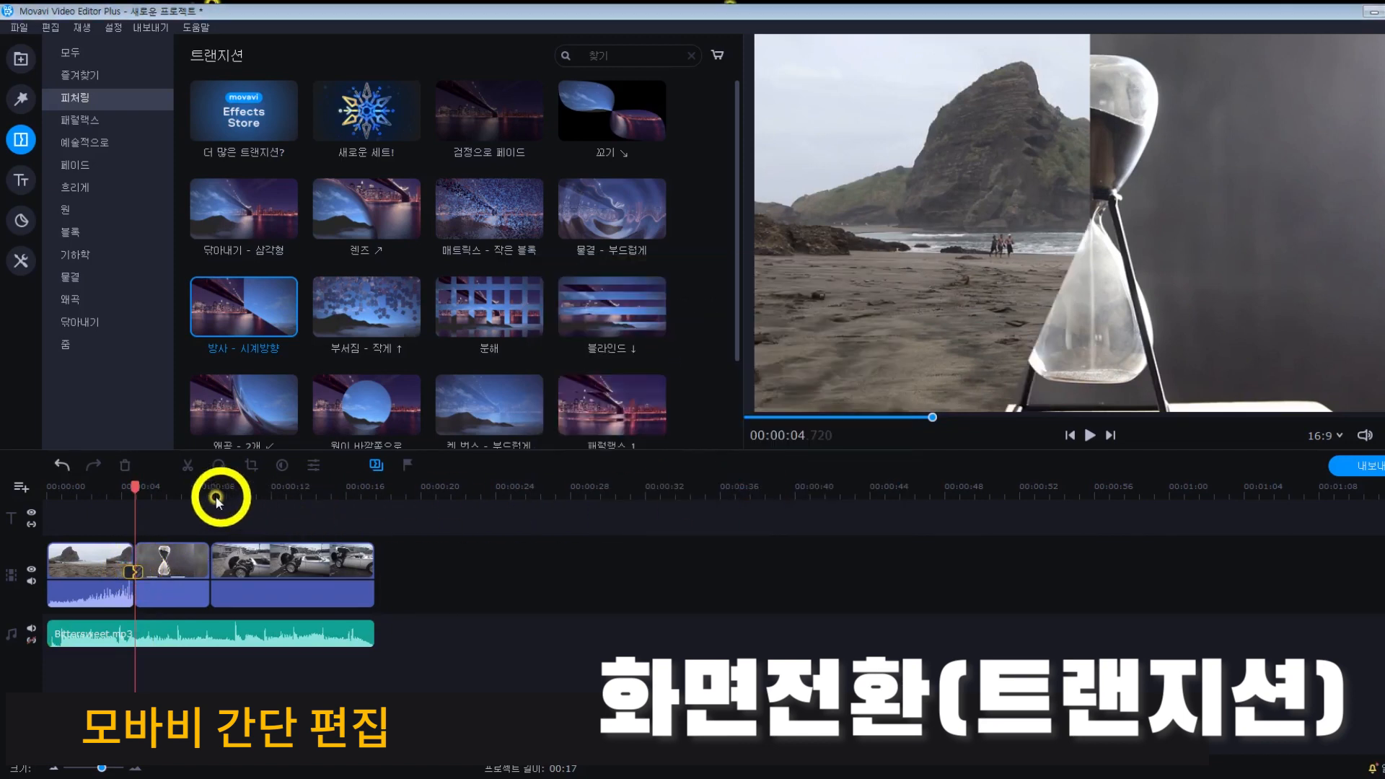
mouse_move(139, 489)
left_mouse_down()
mouse_move(124, 490)
mouse_move(150, 489)
left_mouse_up()
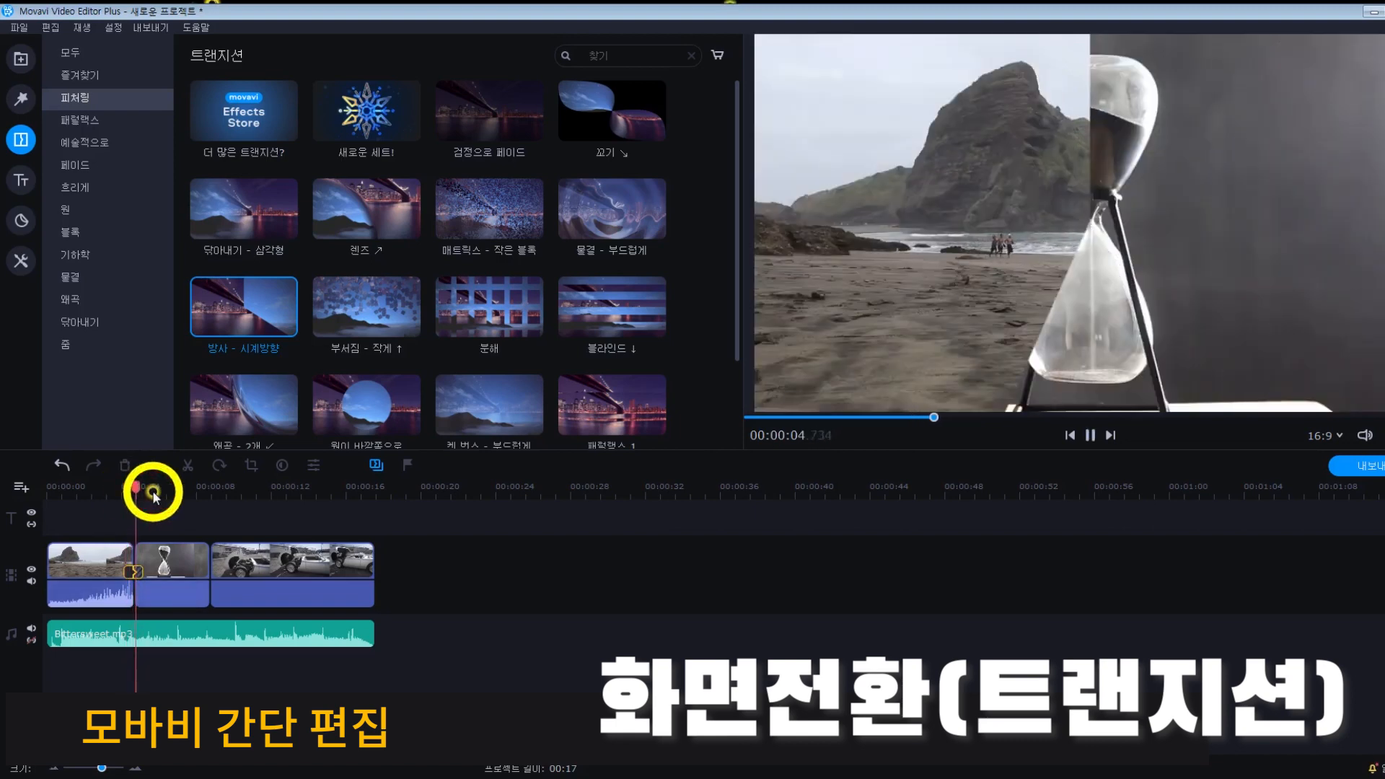
left_click(141, 568)
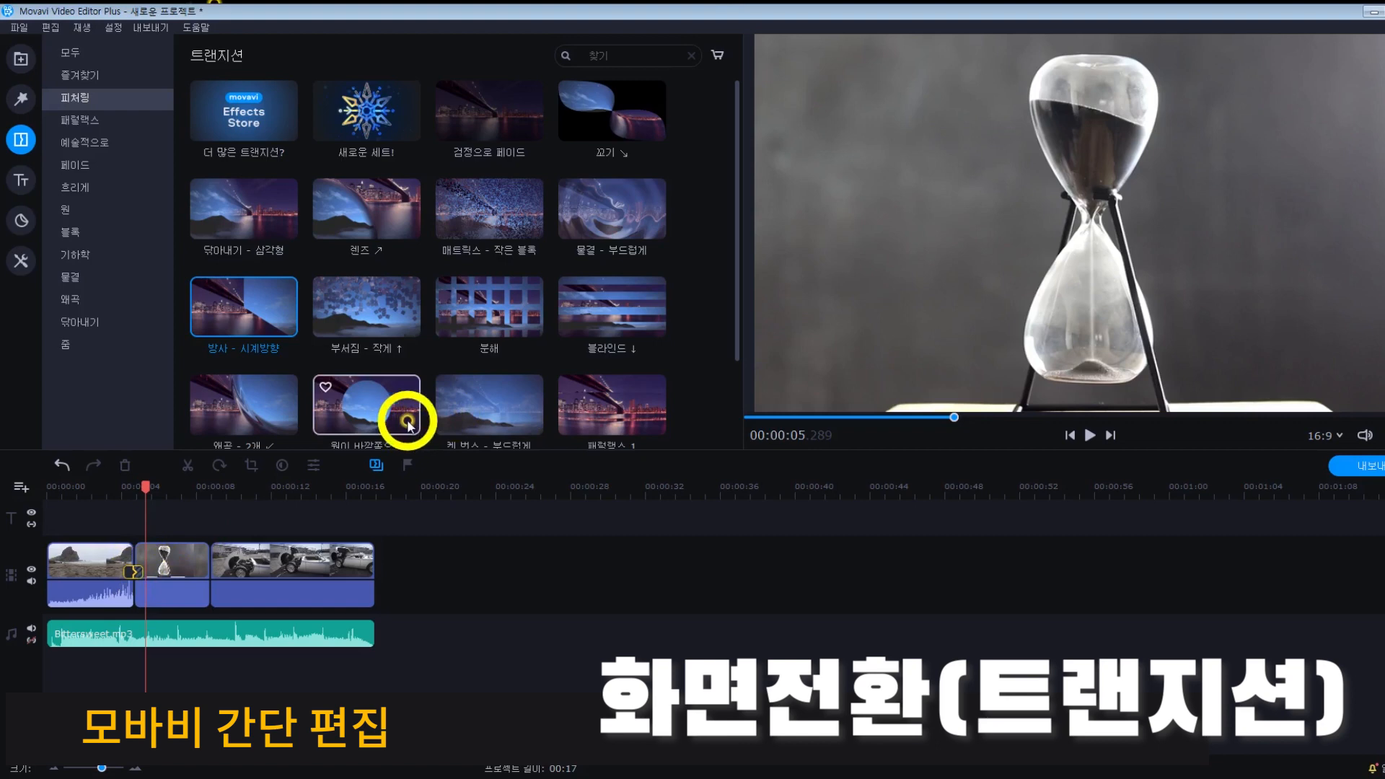
Step: Add the 원이 바깥쪽으로 transition between the hourglass and Porsche clips and play through it
scroll(404, 350, "down", 1)
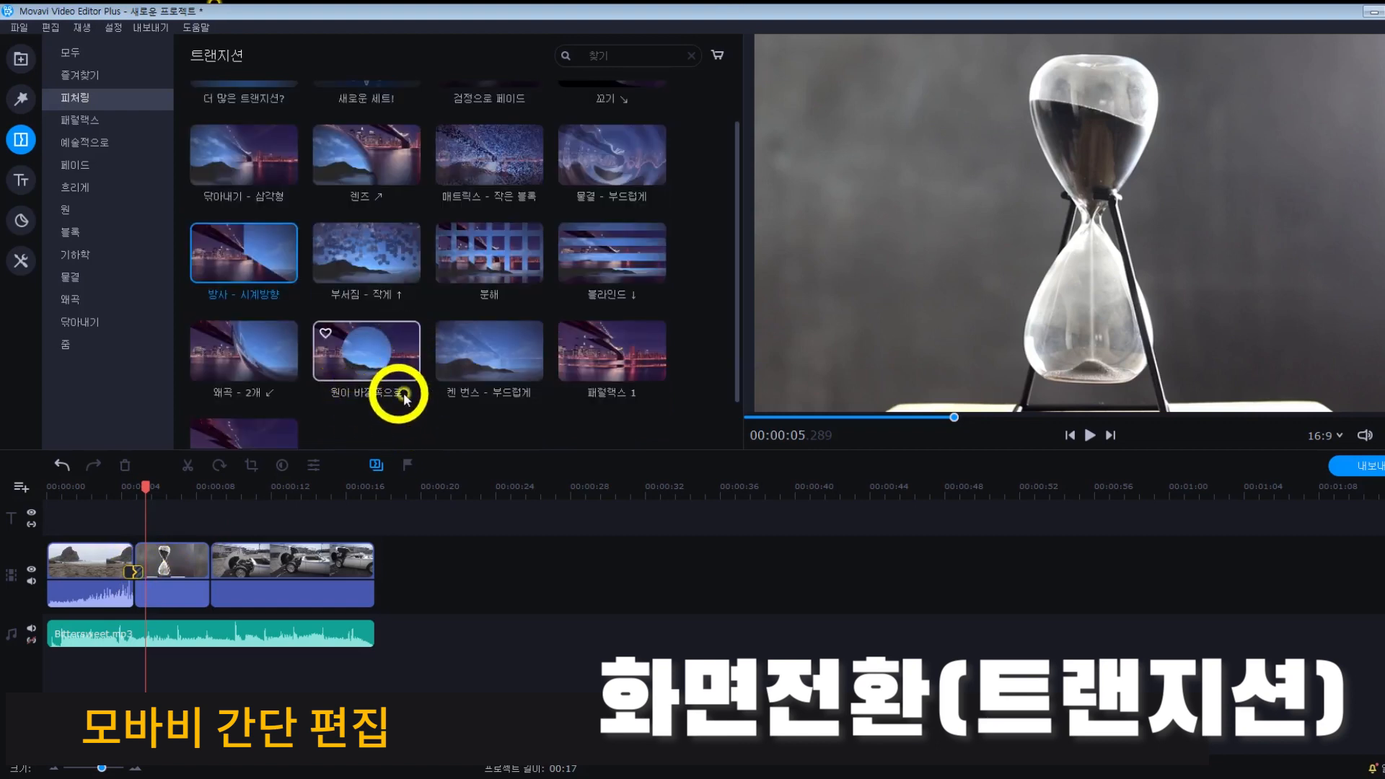
left_click_drag(376, 361, 221, 567)
left_click_drag(210, 487, 192, 494)
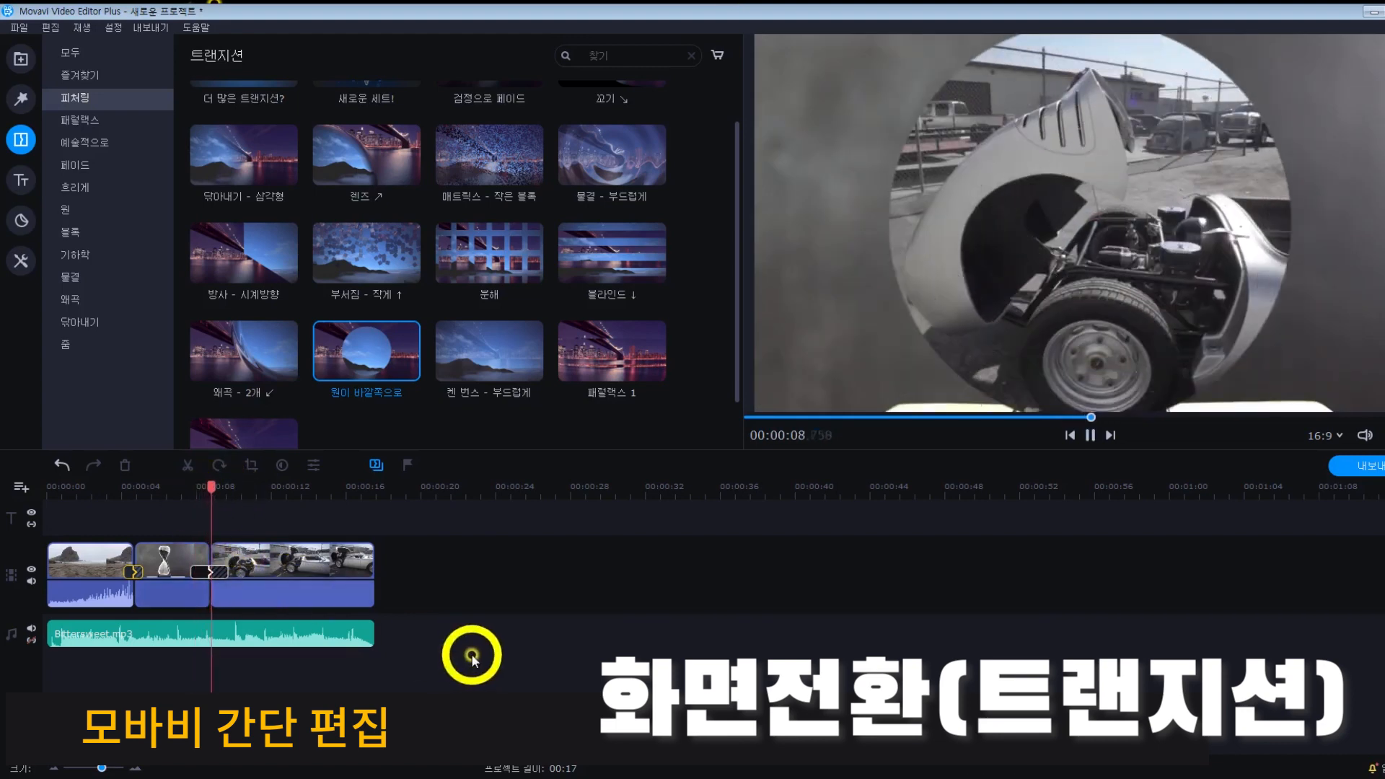
key("space")
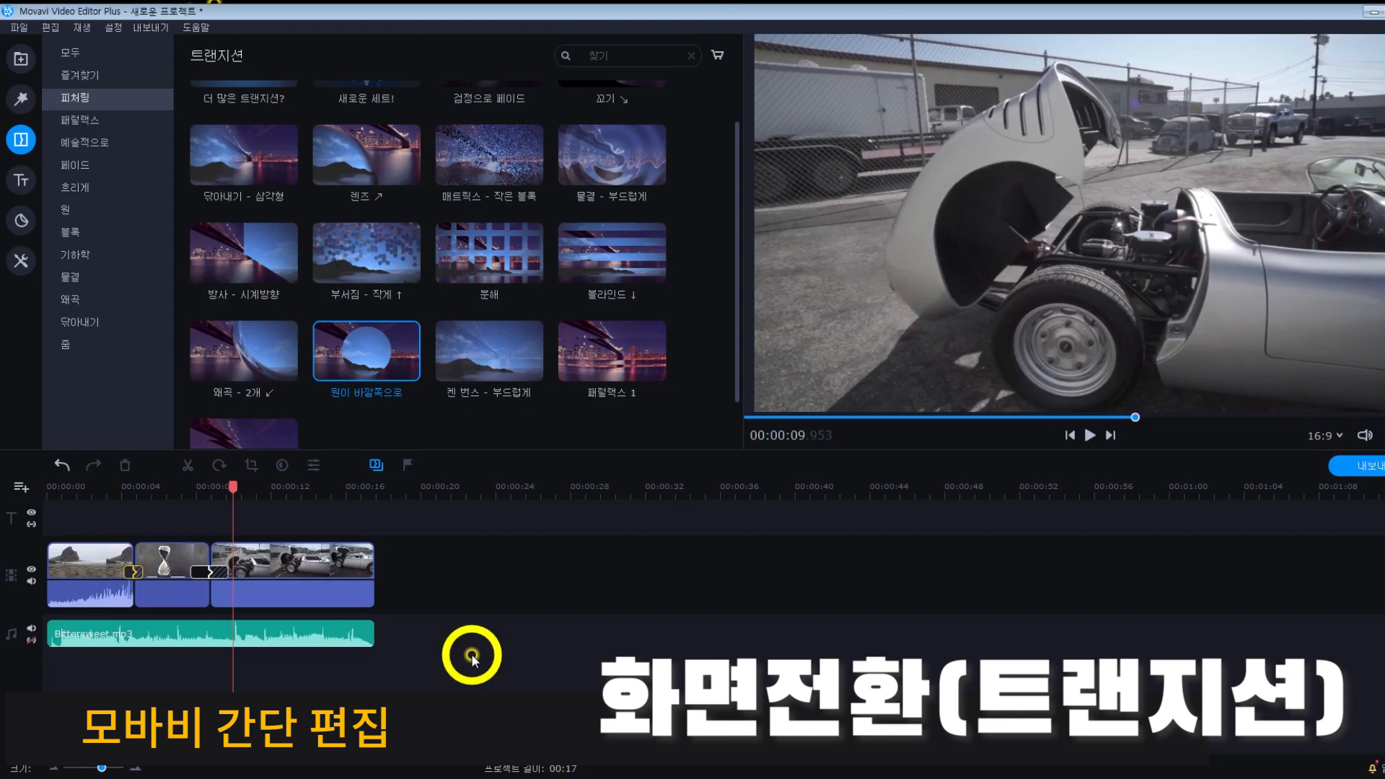
scroll(489, 217, "up", 1)
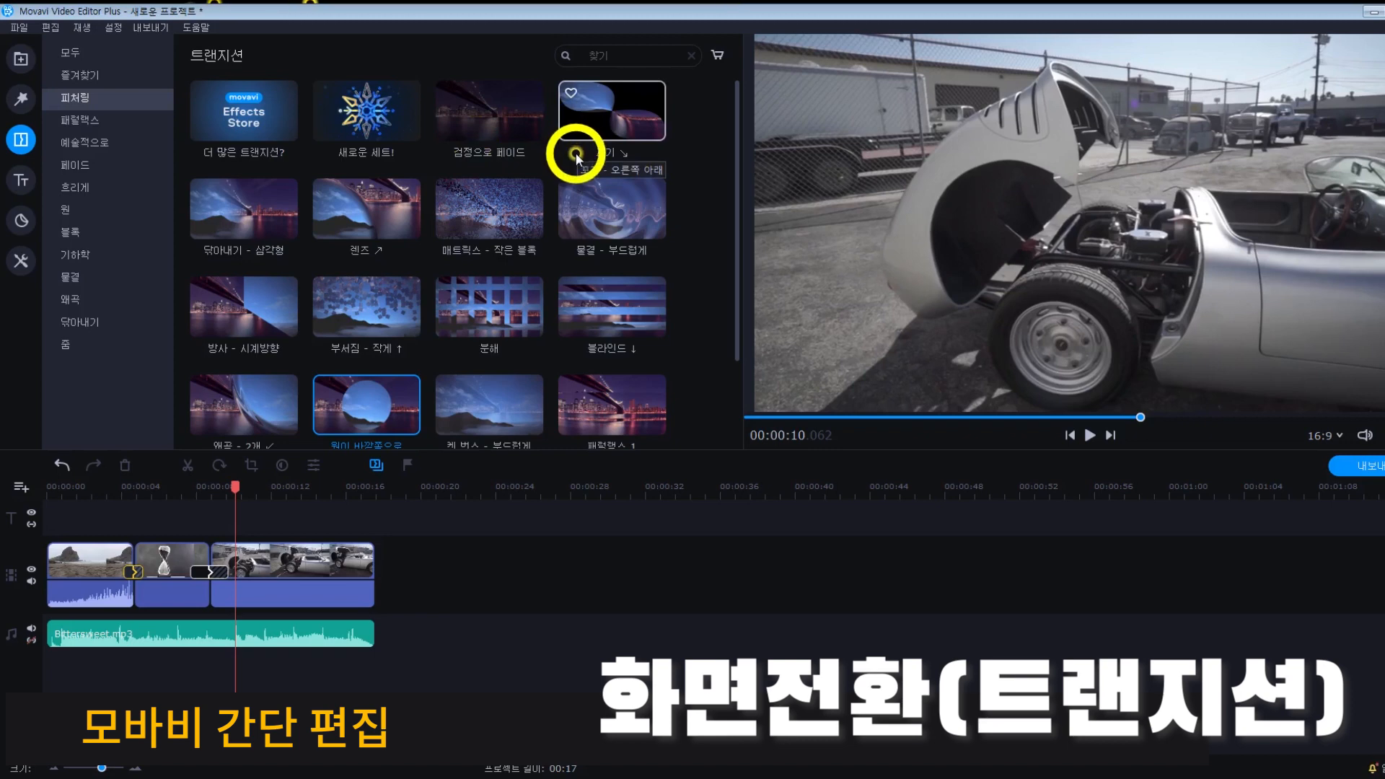
Step: Open the filter library, place the playhead at 00:00:12.720 in the Porsche clip, and preview the Tube TV - 로우 and Tube TV - 하이 filters
left_click(21, 98)
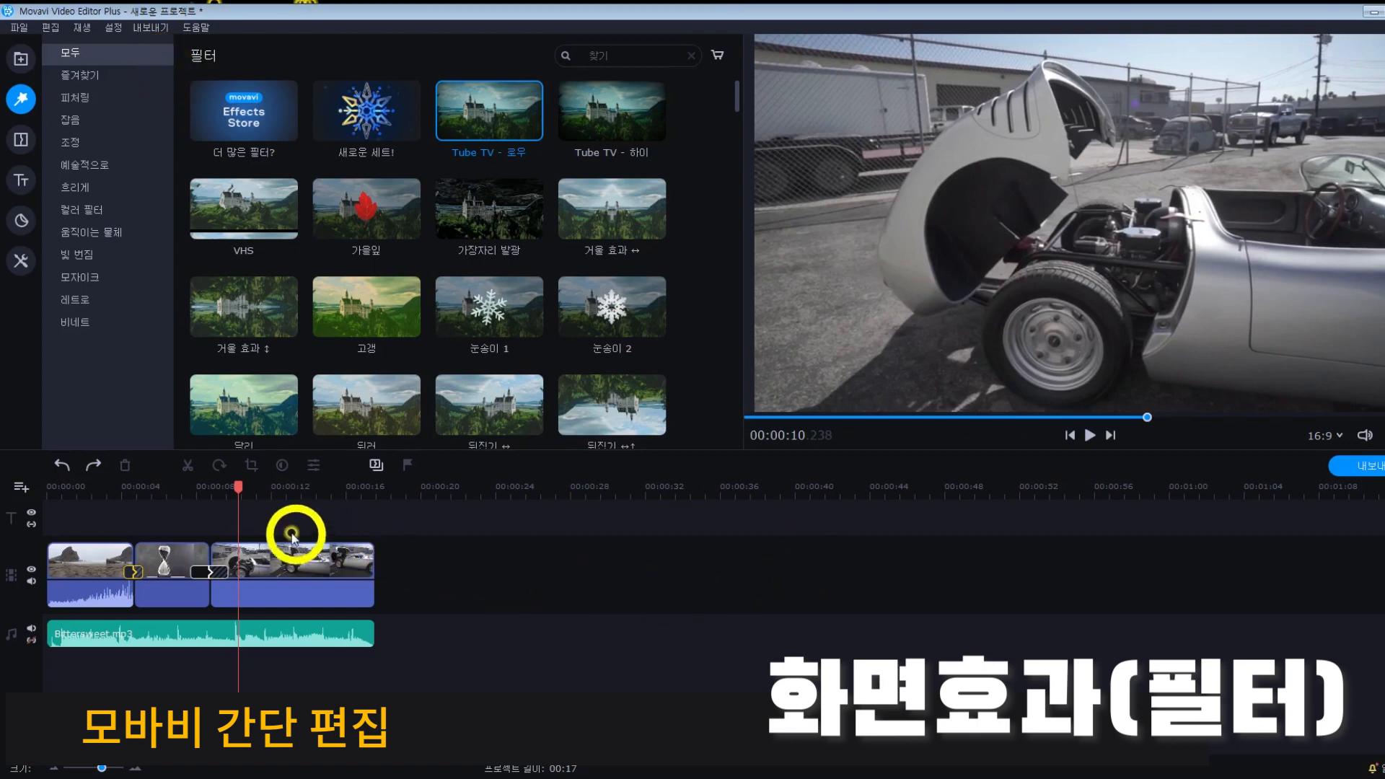
left_click(239, 482)
left_click_drag(238, 481, 285, 493)
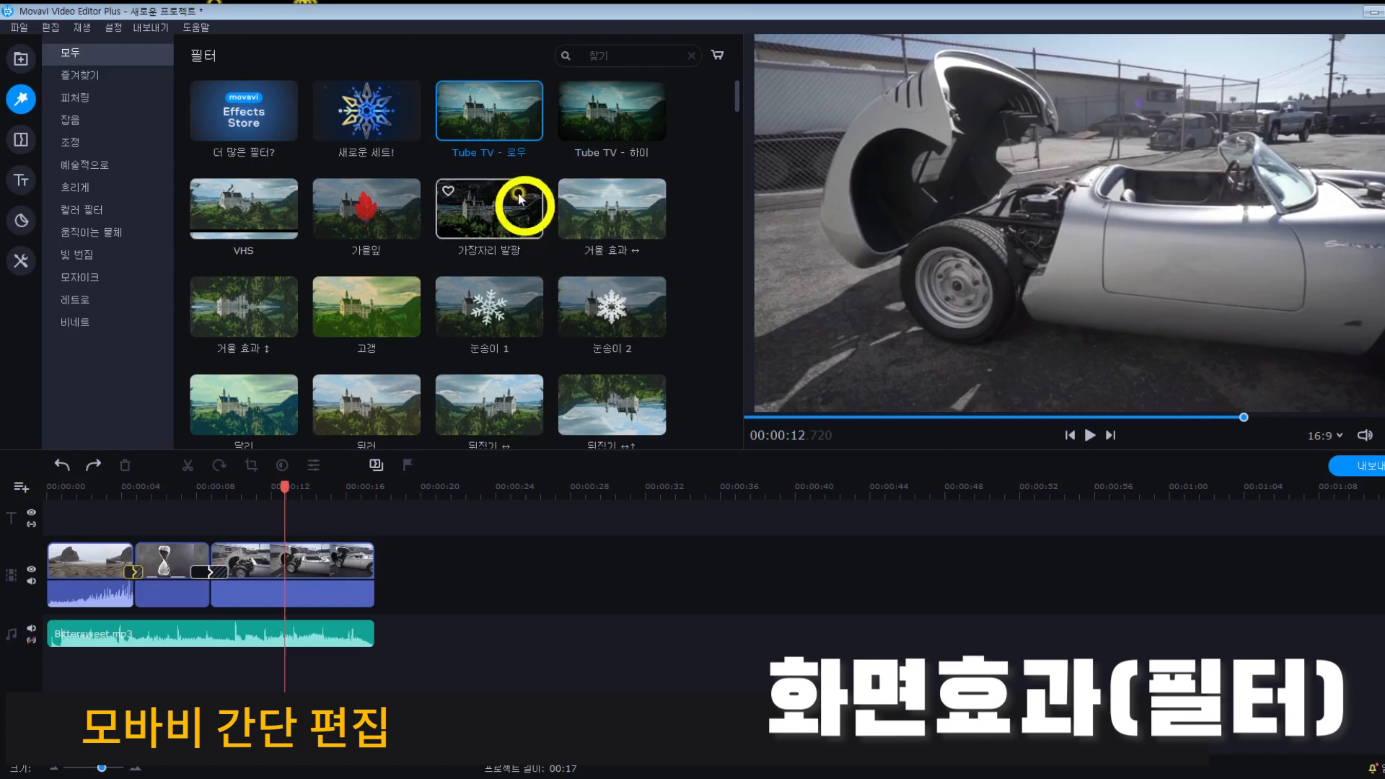
left_click(502, 121)
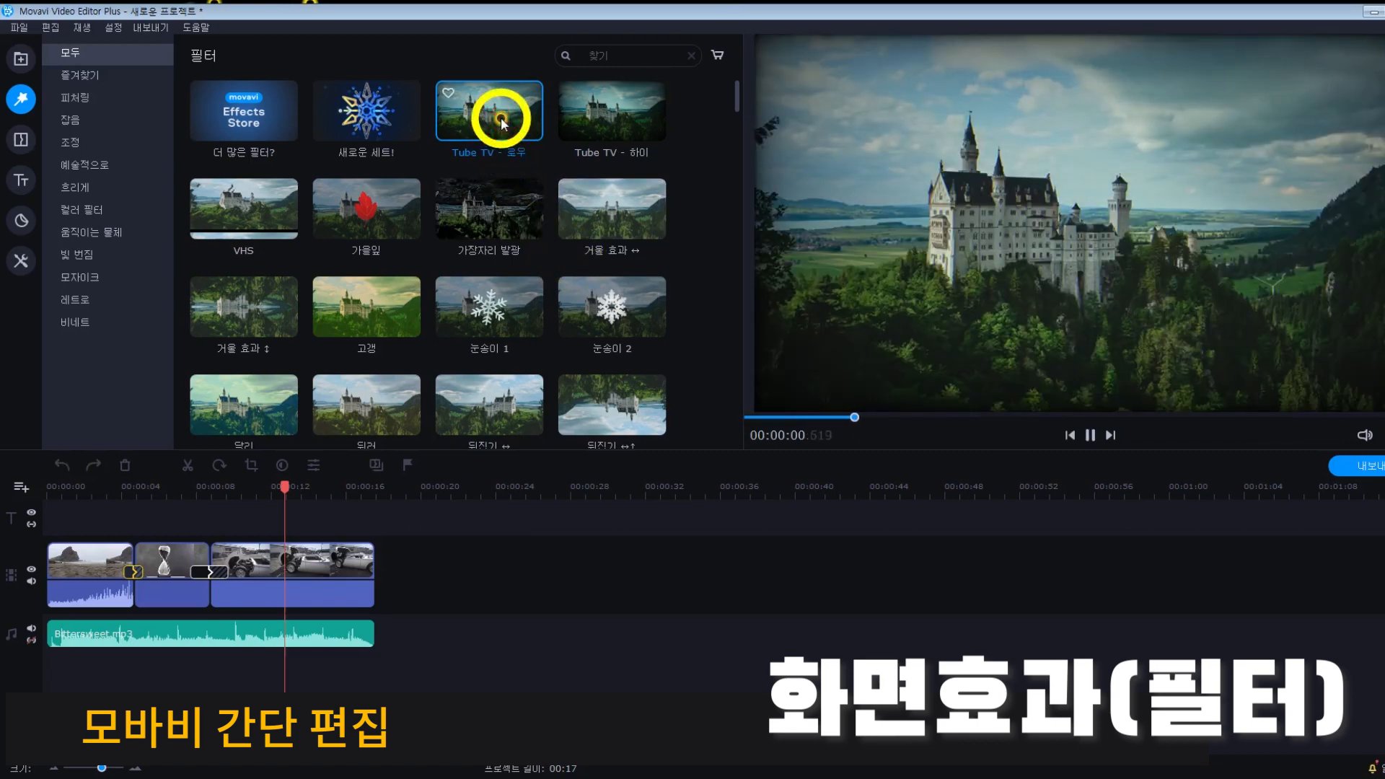
left_click(599, 119)
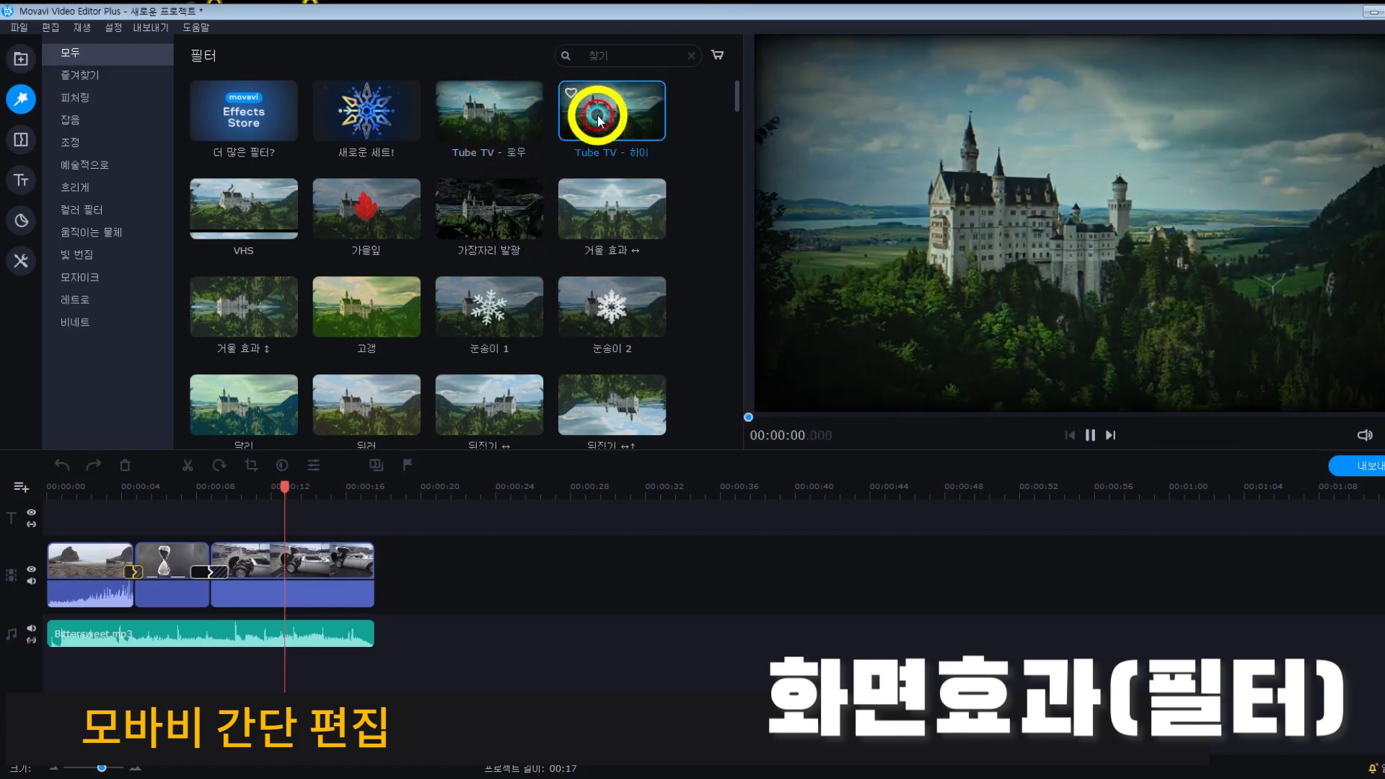
Step: Preview the VHS, 가을잎, 가장자리 발광, 거울 효과 ↔, 눈송이 2, 눈송이 1 and 고갱 filters
left_click(232, 194)
left_click(333, 208)
left_click(434, 208)
left_click(593, 214)
left_click(606, 294)
left_click(473, 318)
left_click(389, 310)
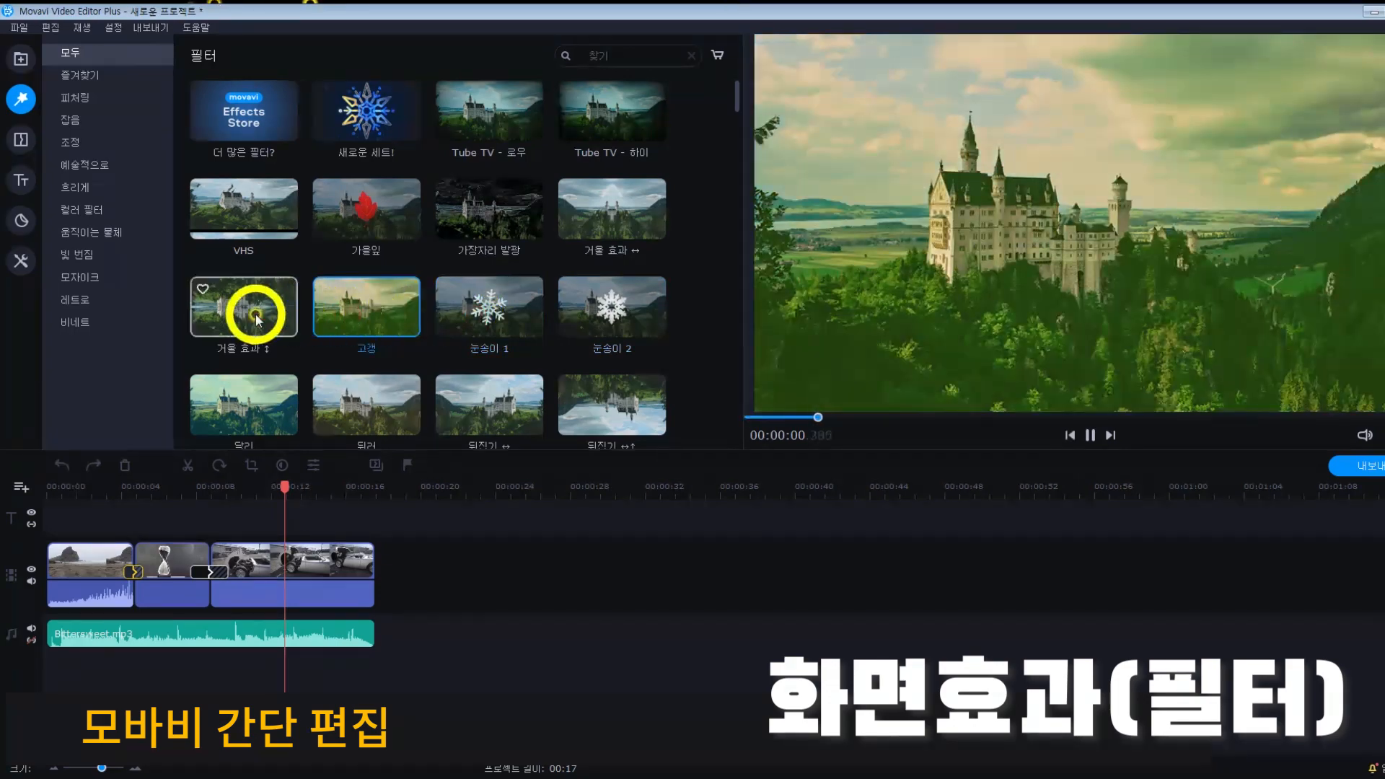
Step: Preview the 거울 효과 ↕, 뒤집기 ↔↕, 달리, 뒤러, 드가, 들라크루아 and 디스토션 - 로우 filters
left_click(274, 320)
scroll(464, 300, "down", 2)
left_click(603, 290)
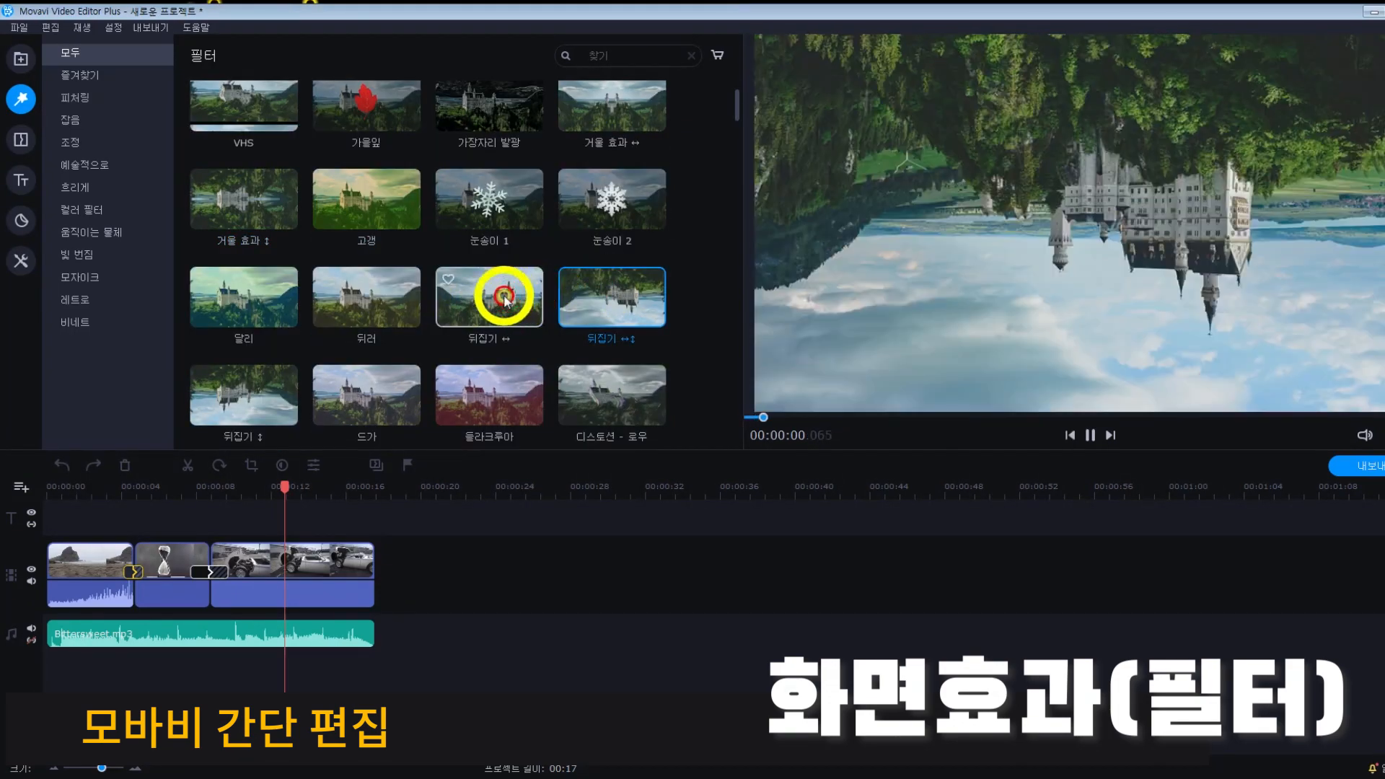
left_click(349, 289)
left_click(258, 290)
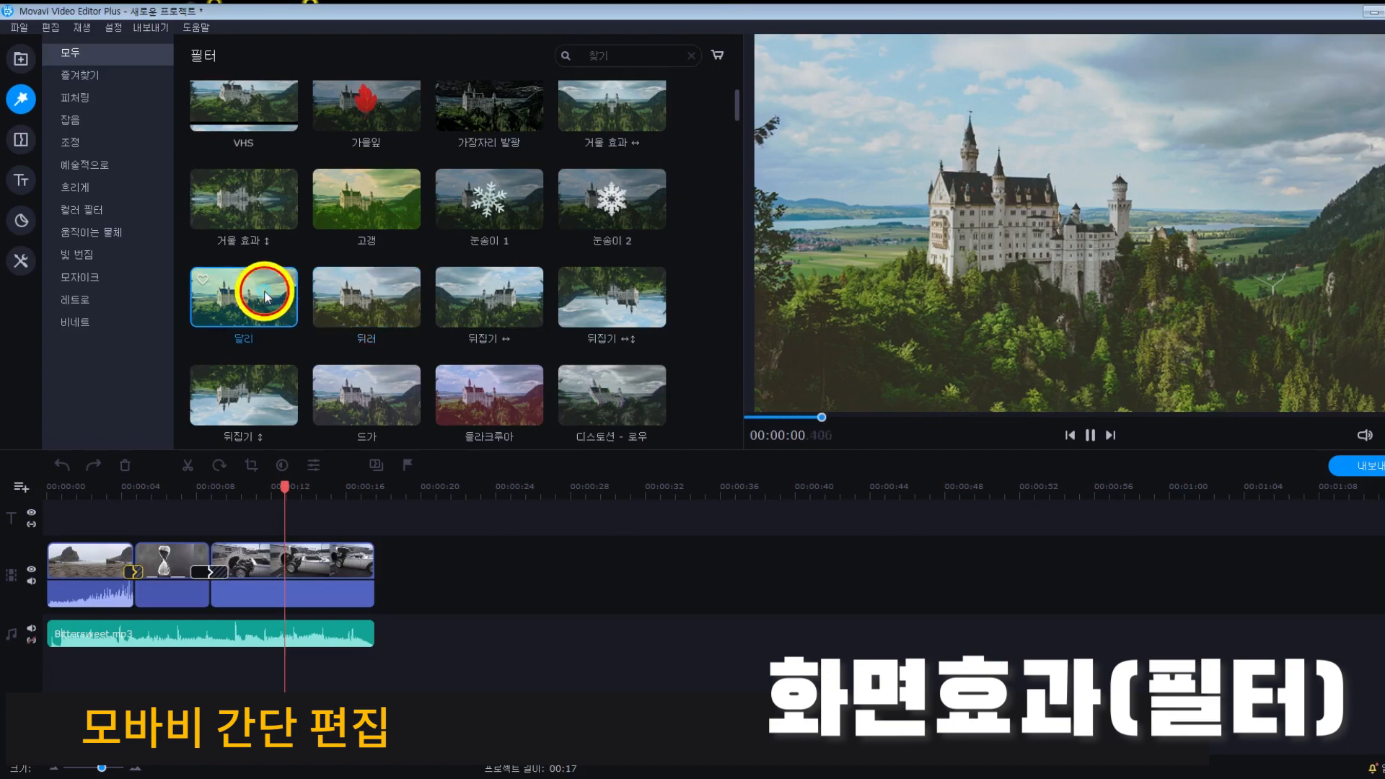
left_click(333, 292)
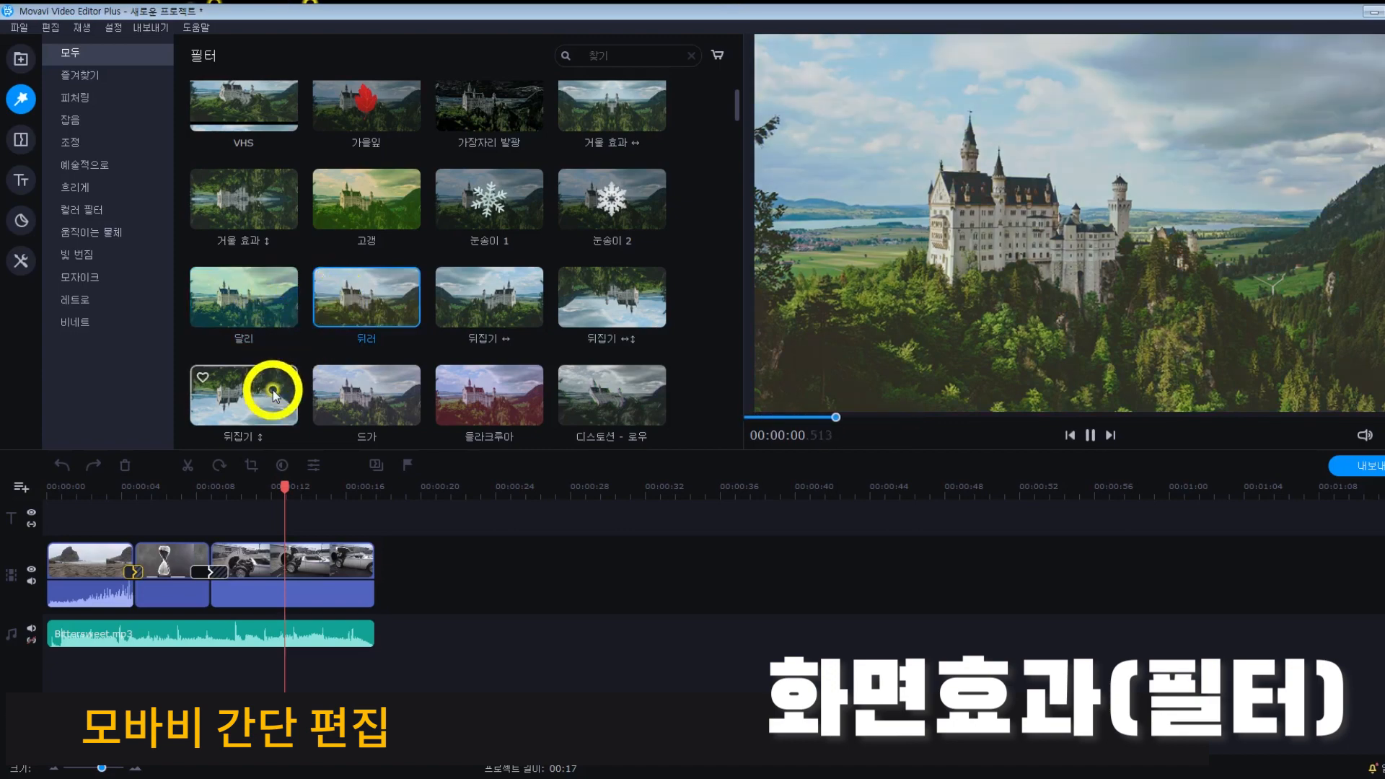
left_click(301, 389)
left_click(334, 384)
left_click(469, 378)
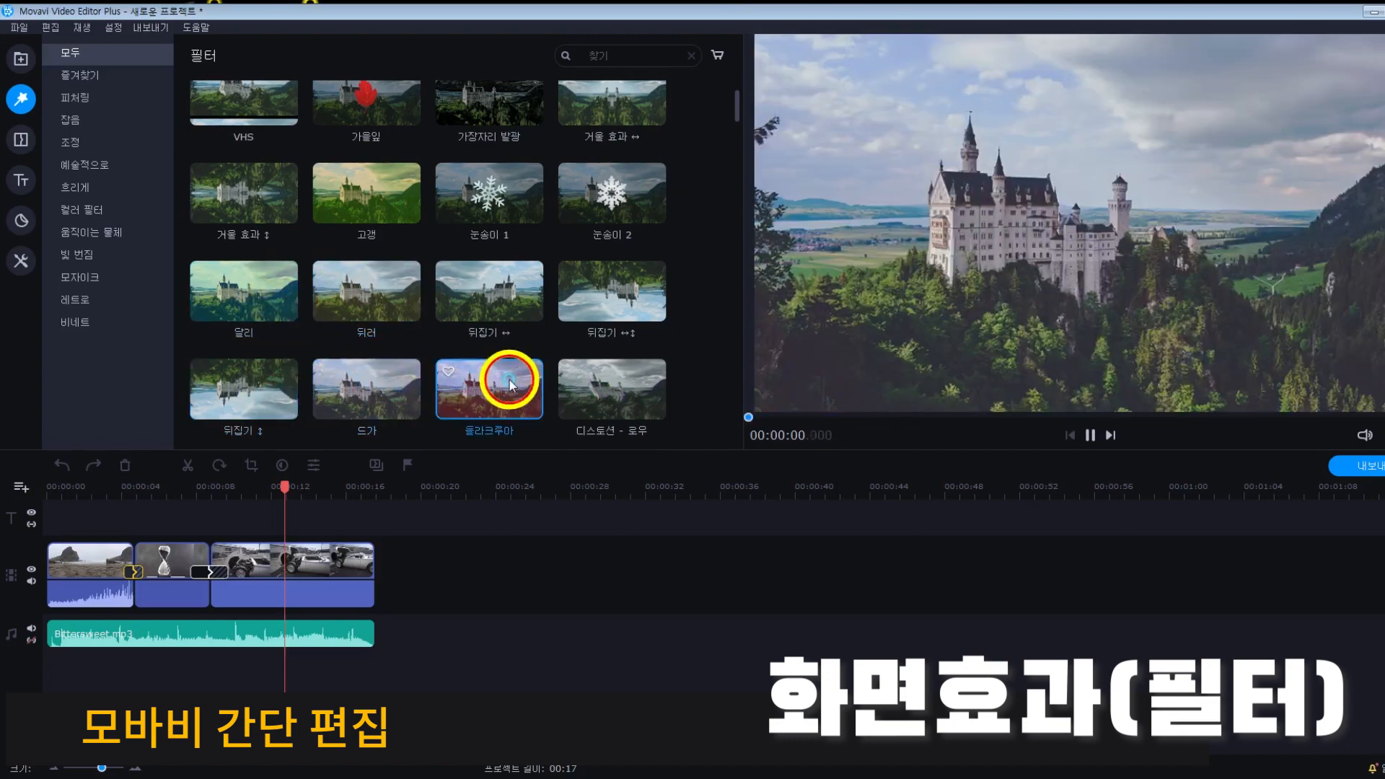
left_click(591, 383)
Step: Preview the Tube TV - 로우 filter, then apply it to the Porsche clip and play the filtered section
scroll(627, 274, "up", 2)
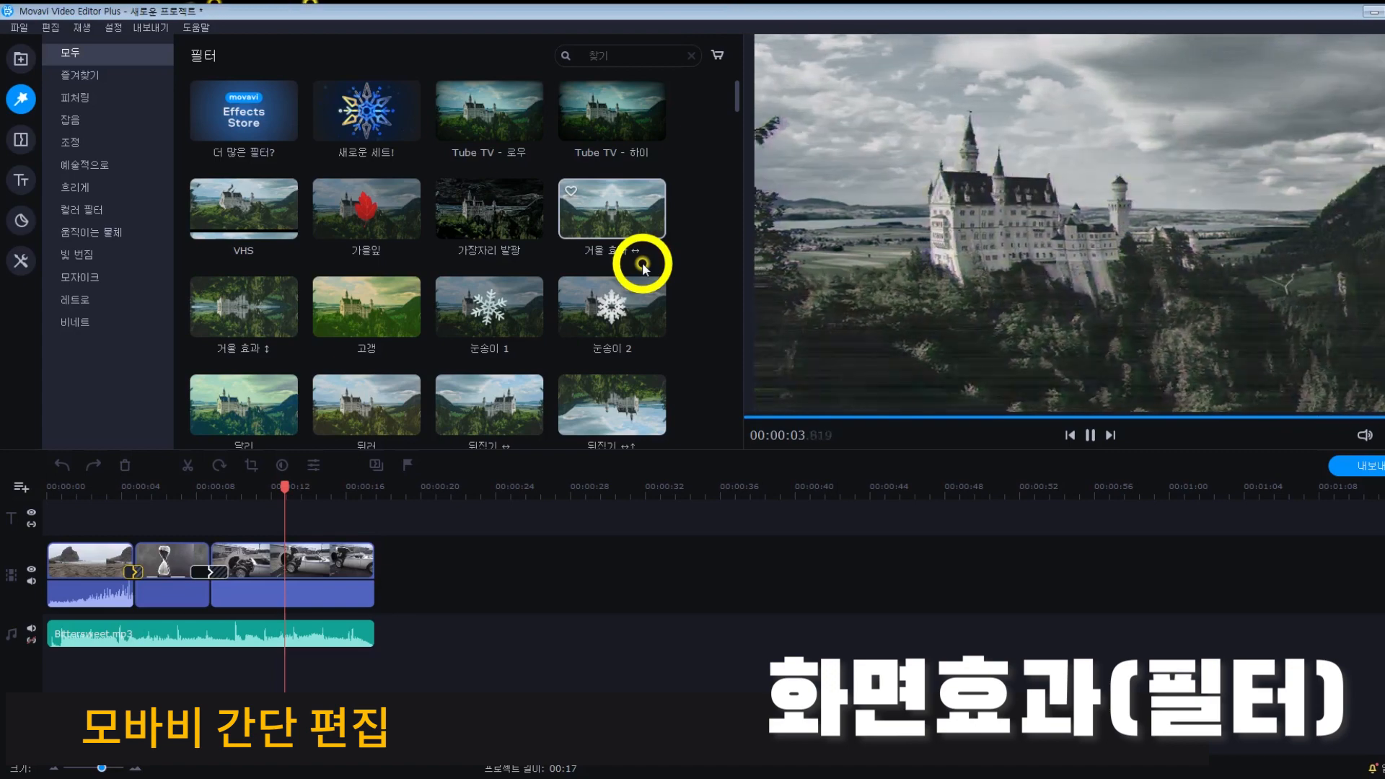
left_click(612, 129)
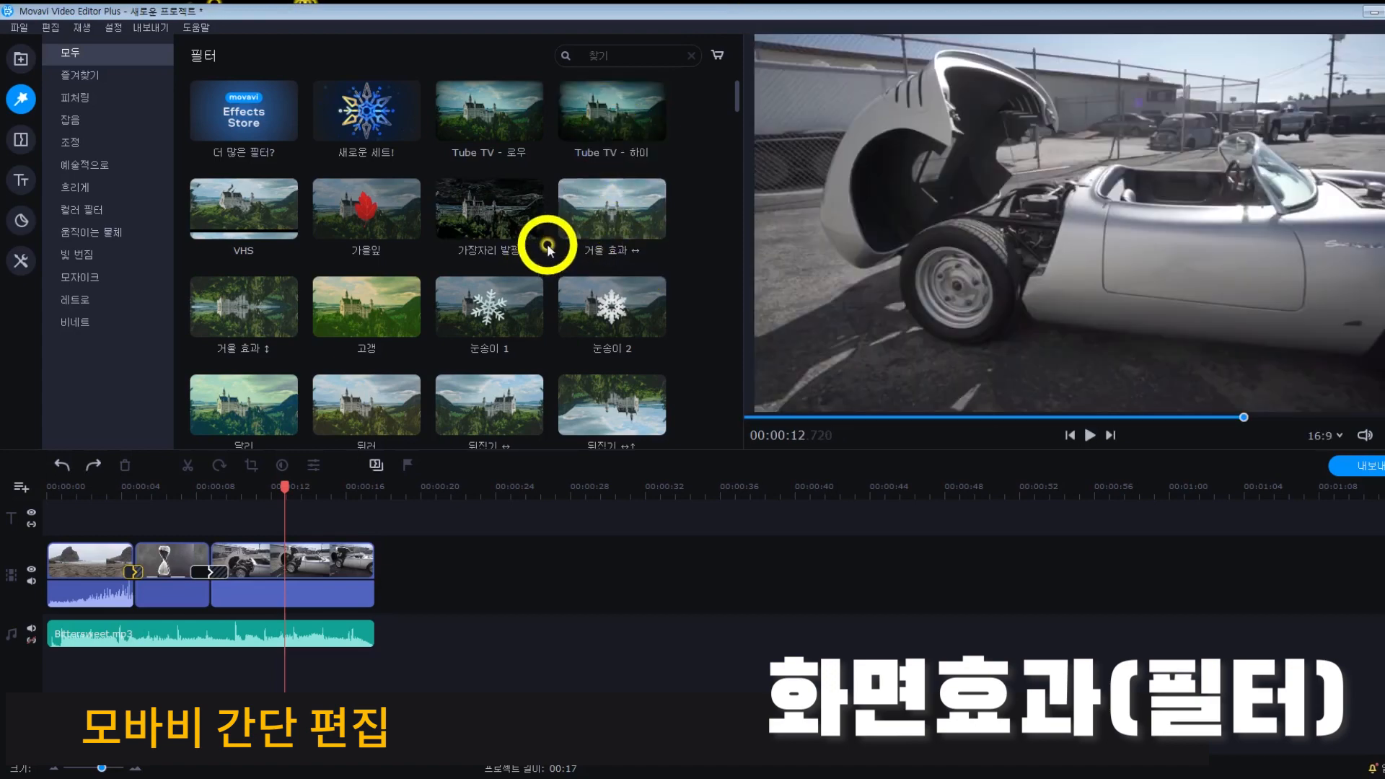
left_click(498, 123)
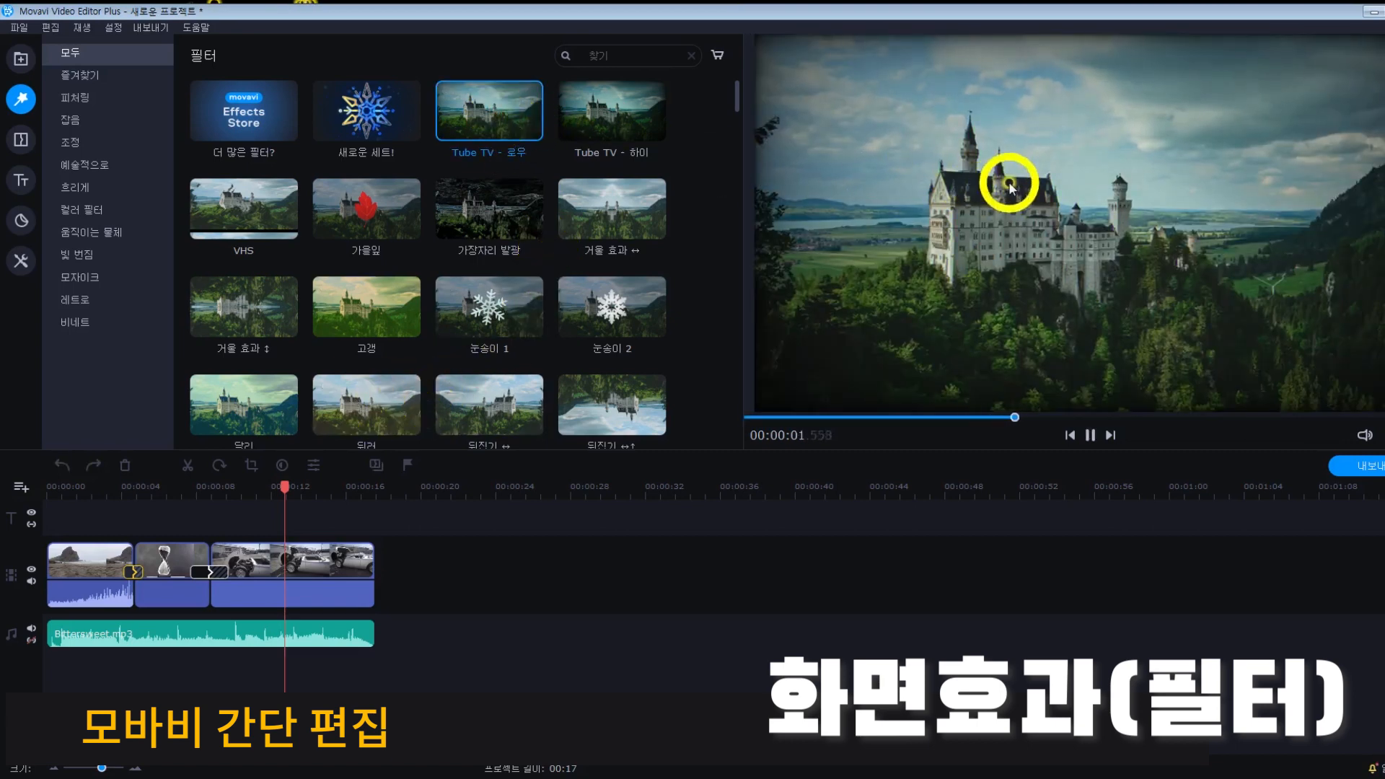
left_click_drag(495, 136, 343, 568)
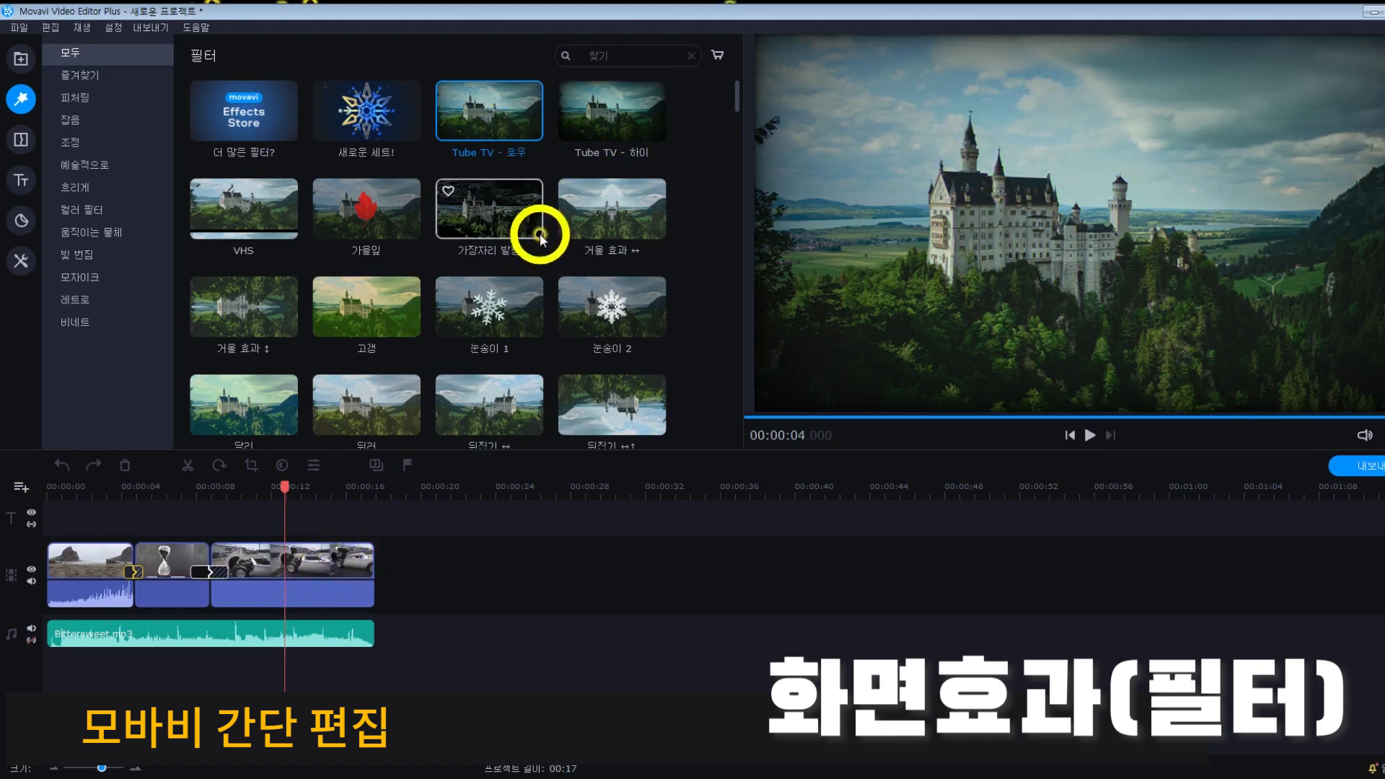
left_click_drag(496, 120, 301, 565)
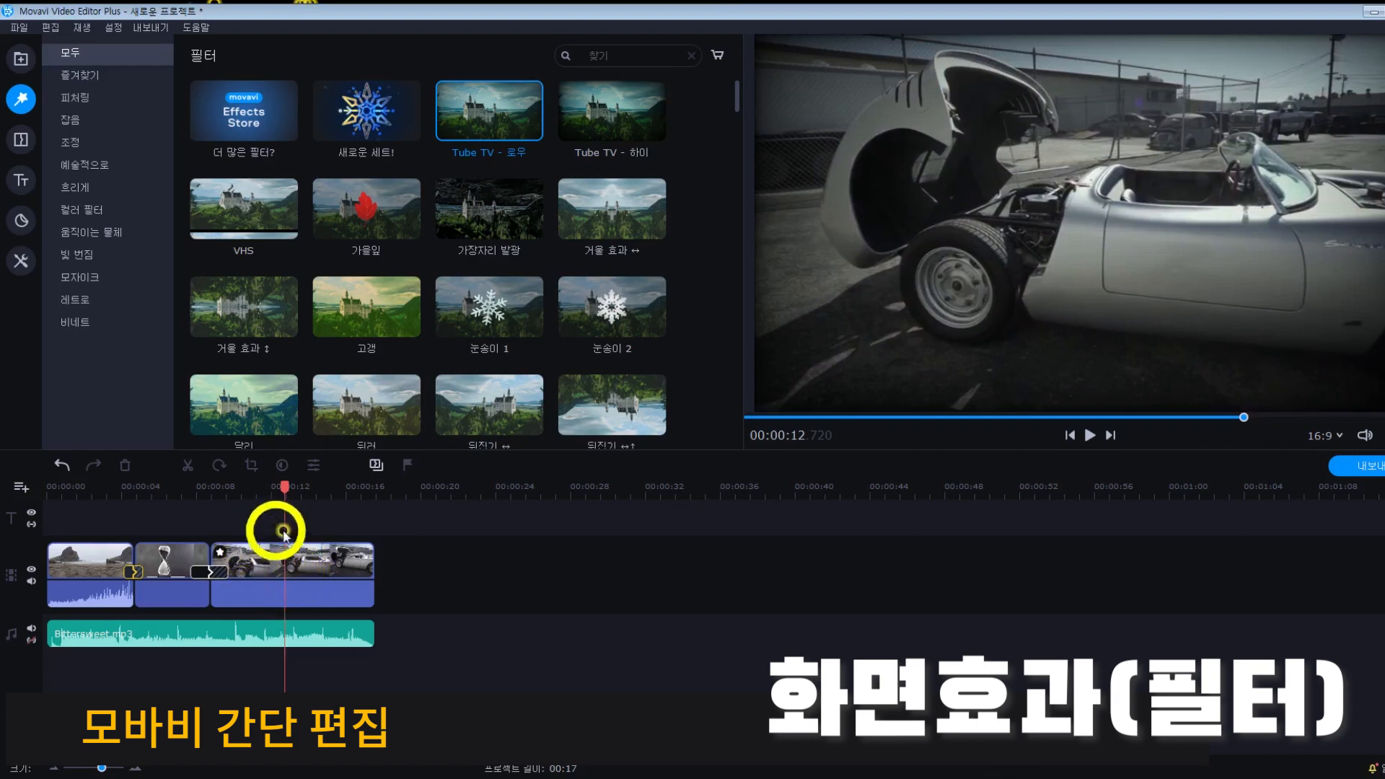
left_click_drag(286, 487, 241, 495)
key("space")
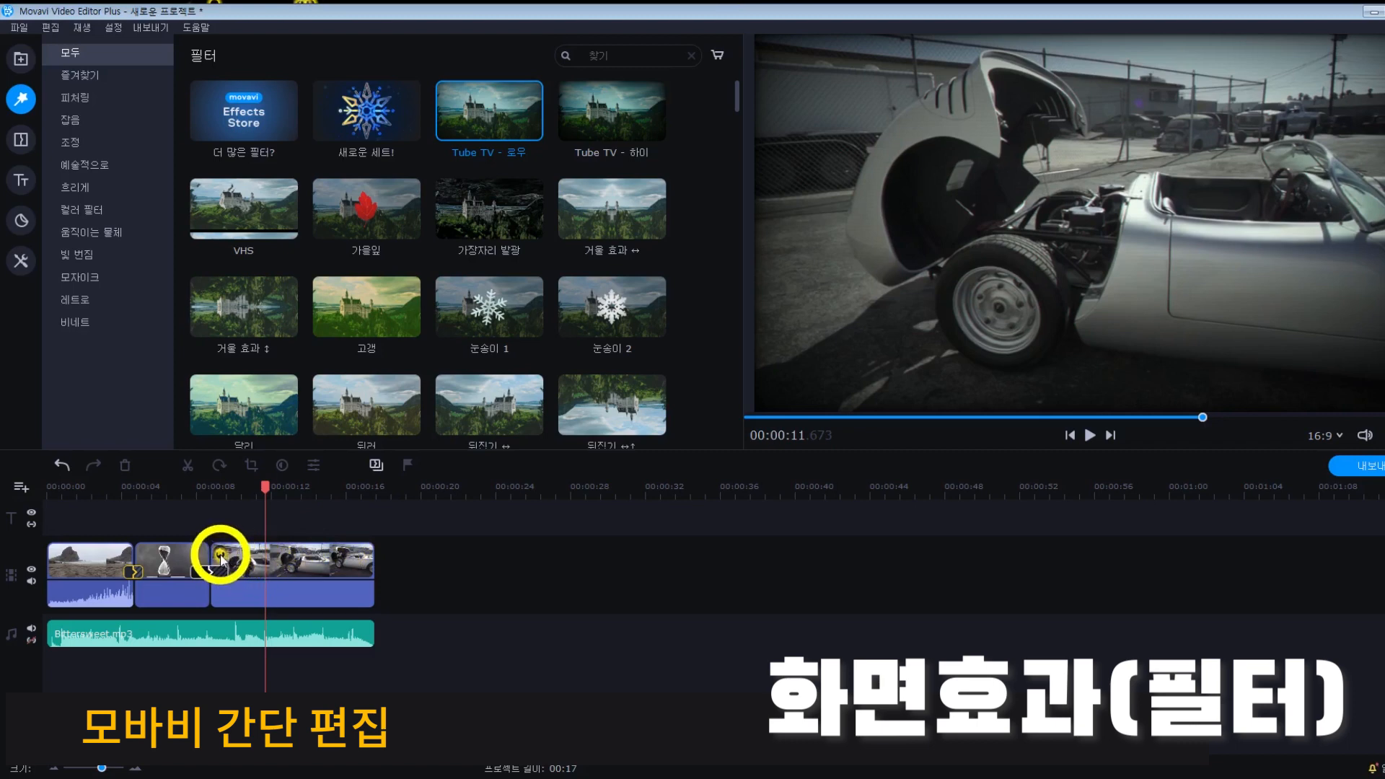
Step: Set the intensity of the Porsche clip's Tube TV - 로우 filter to 72%, then remove the filter from the clip
left_click(221, 557)
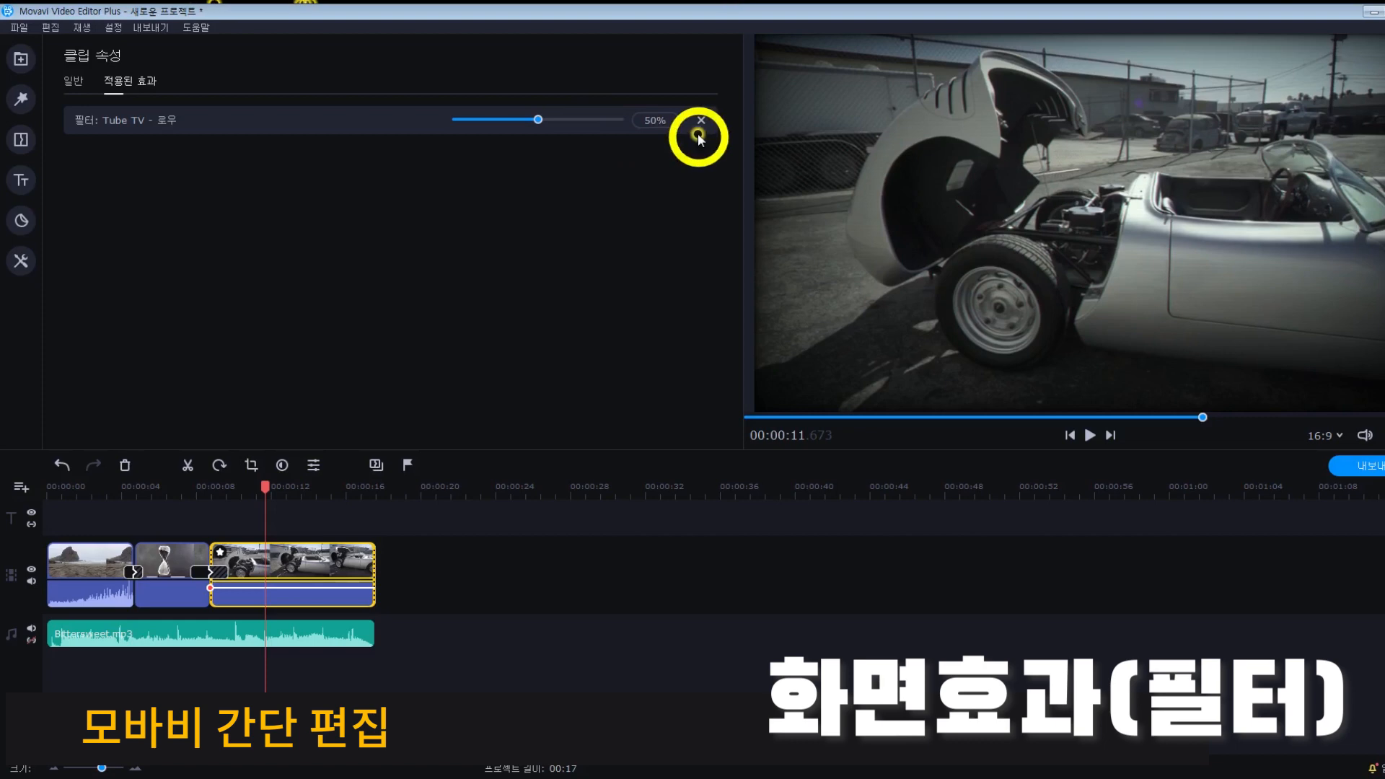
left_click_drag(539, 120, 577, 123)
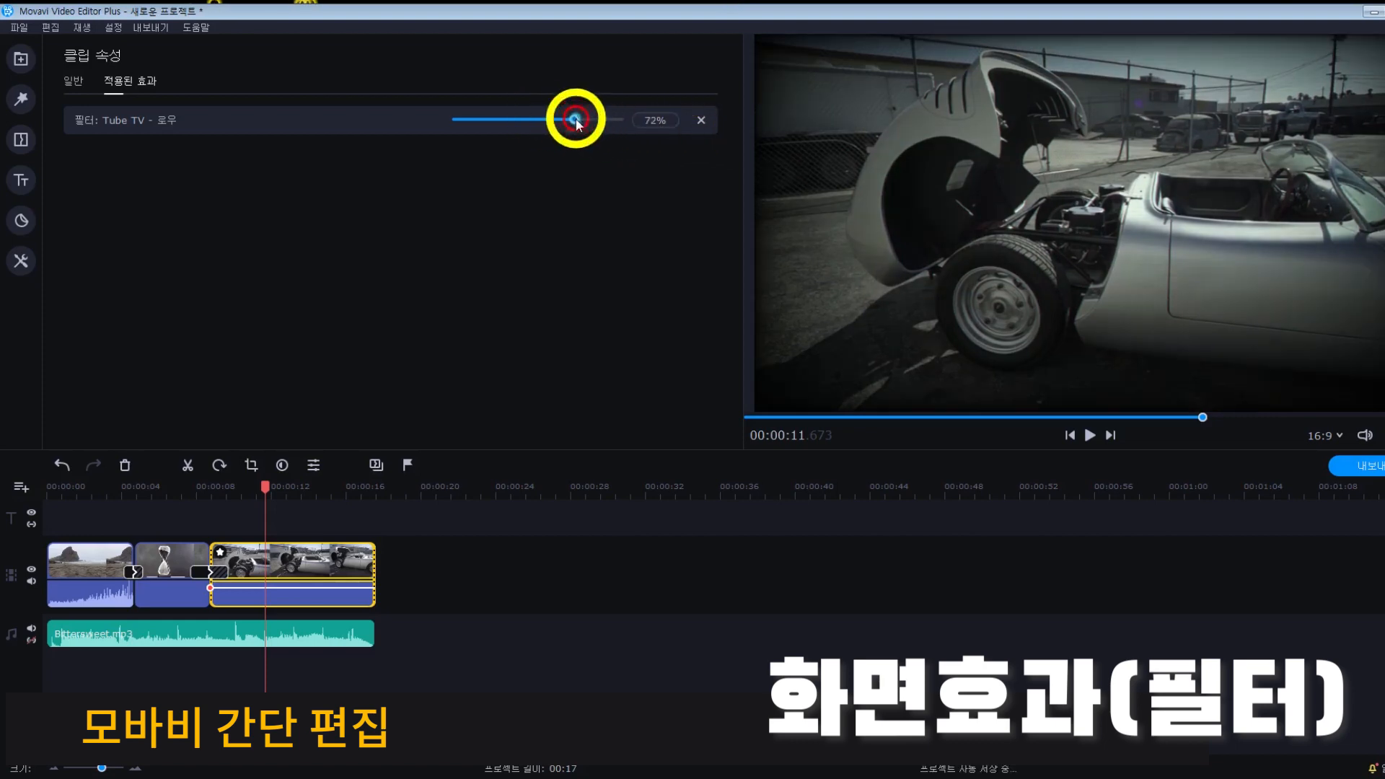
left_click(701, 121)
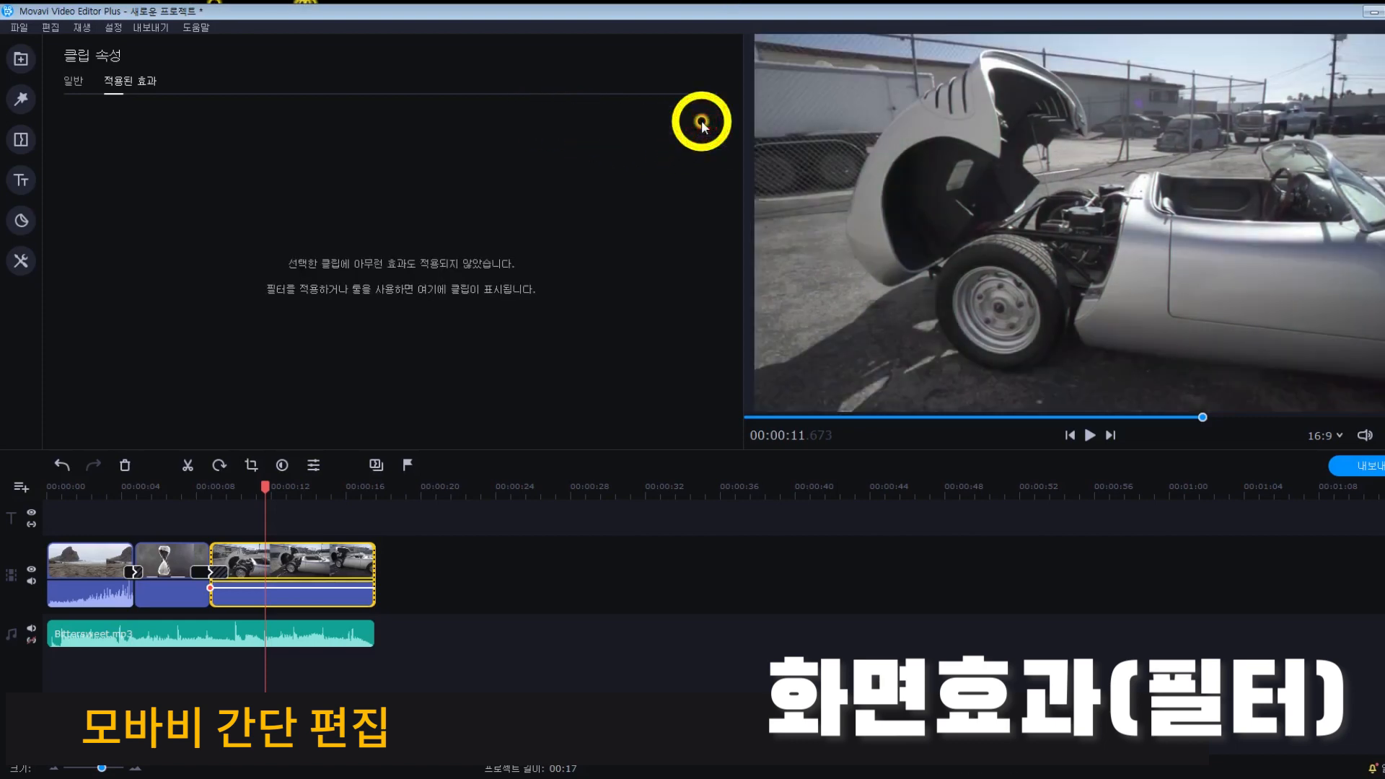
Step: Apply the 팝 아트 - 4 타일 filter from the 피처링 category to the Porsche clip and play through it
left_click(23, 99)
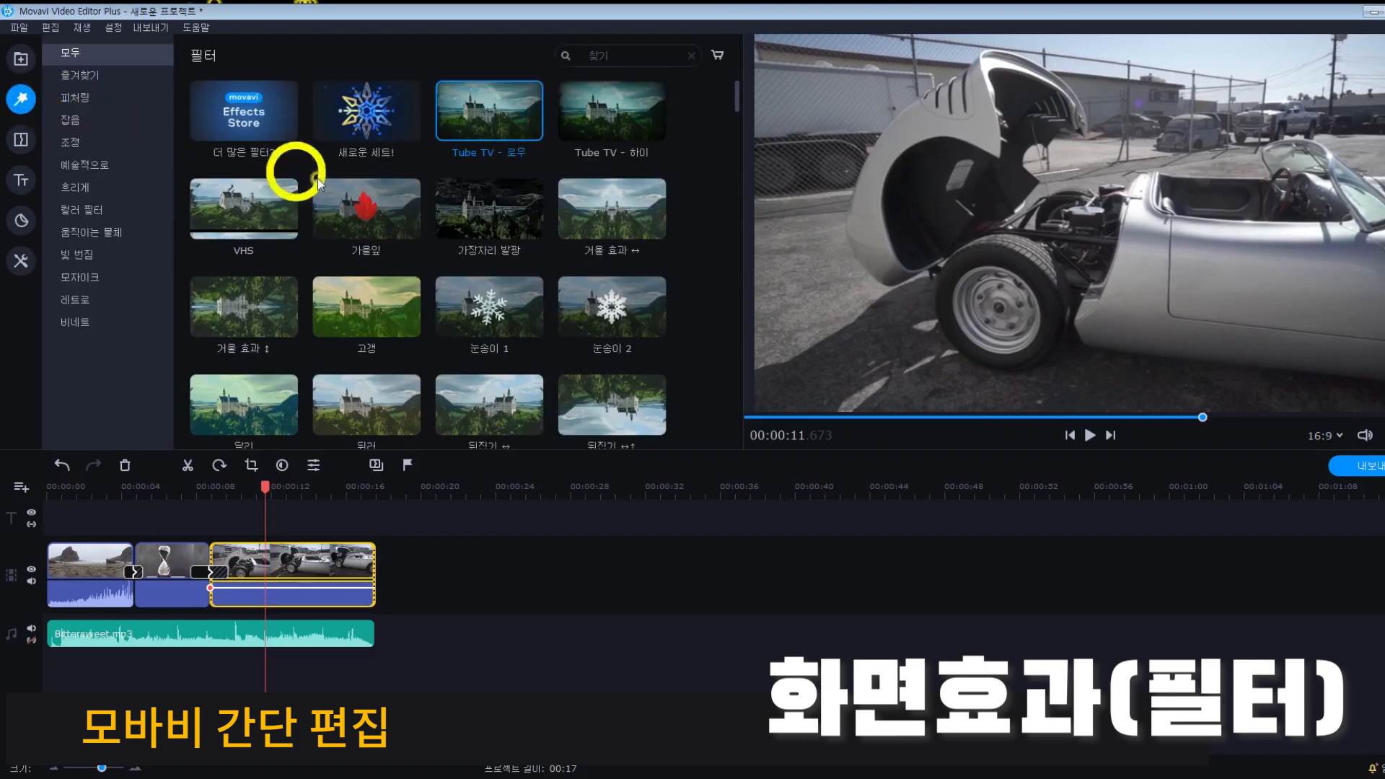
scroll(515, 229, "down", 5)
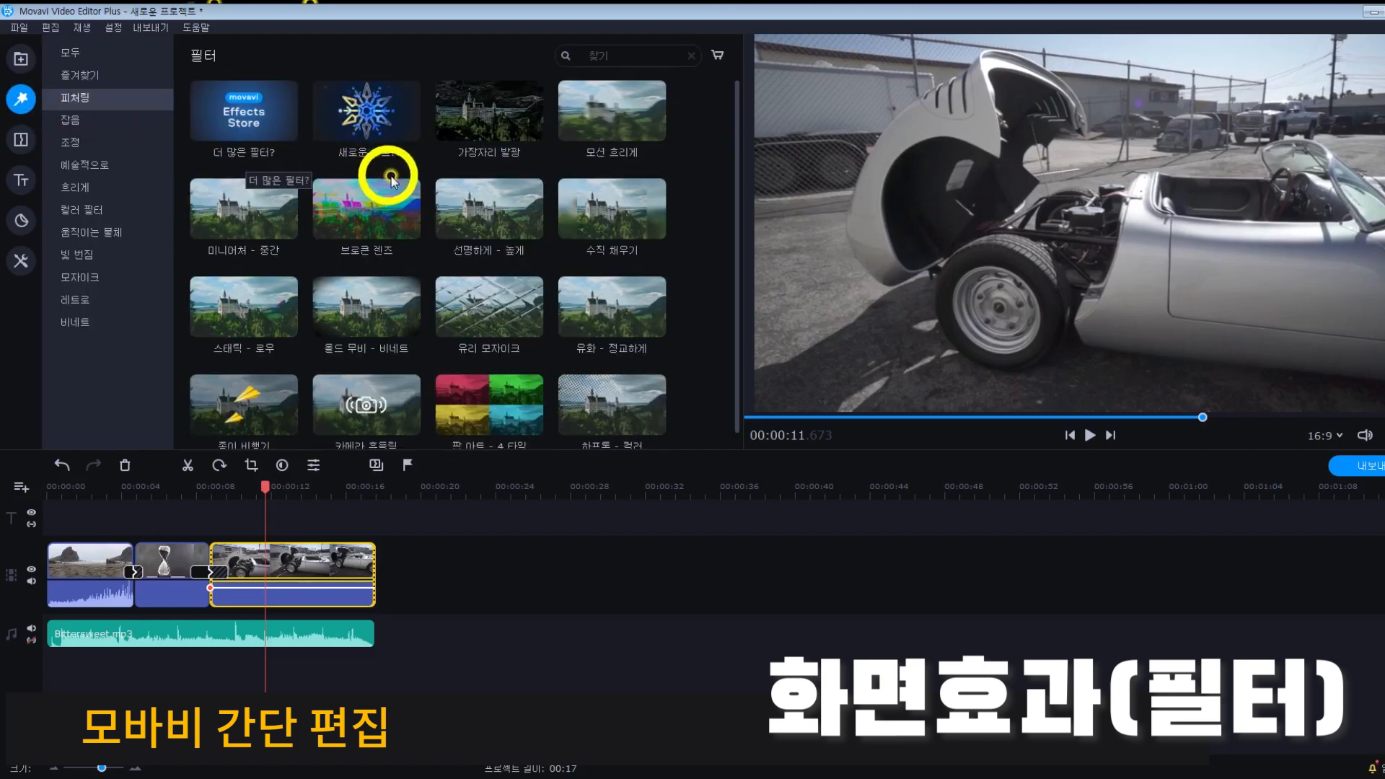
scroll(534, 339, "down", 1)
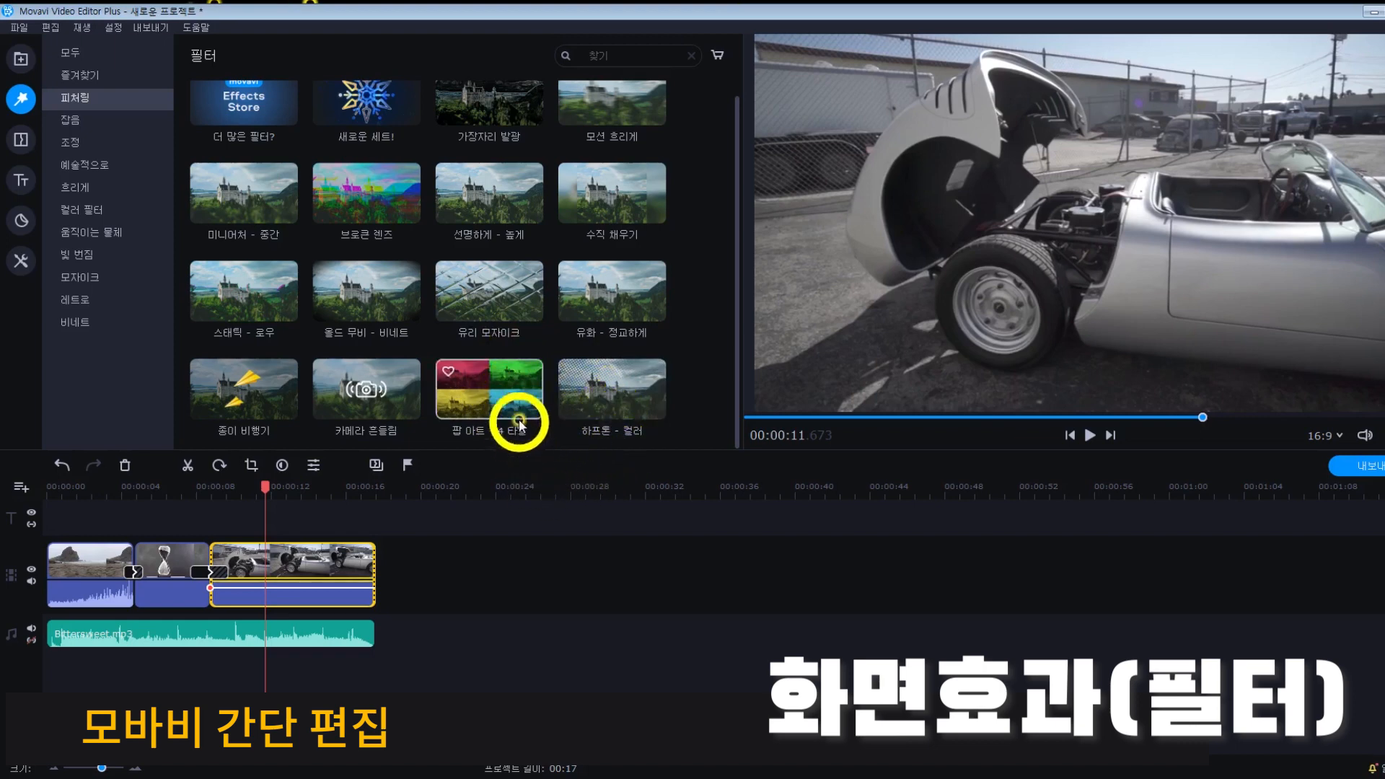
left_click_drag(509, 399, 296, 567)
left_click_drag(265, 487, 245, 494)
key("space")
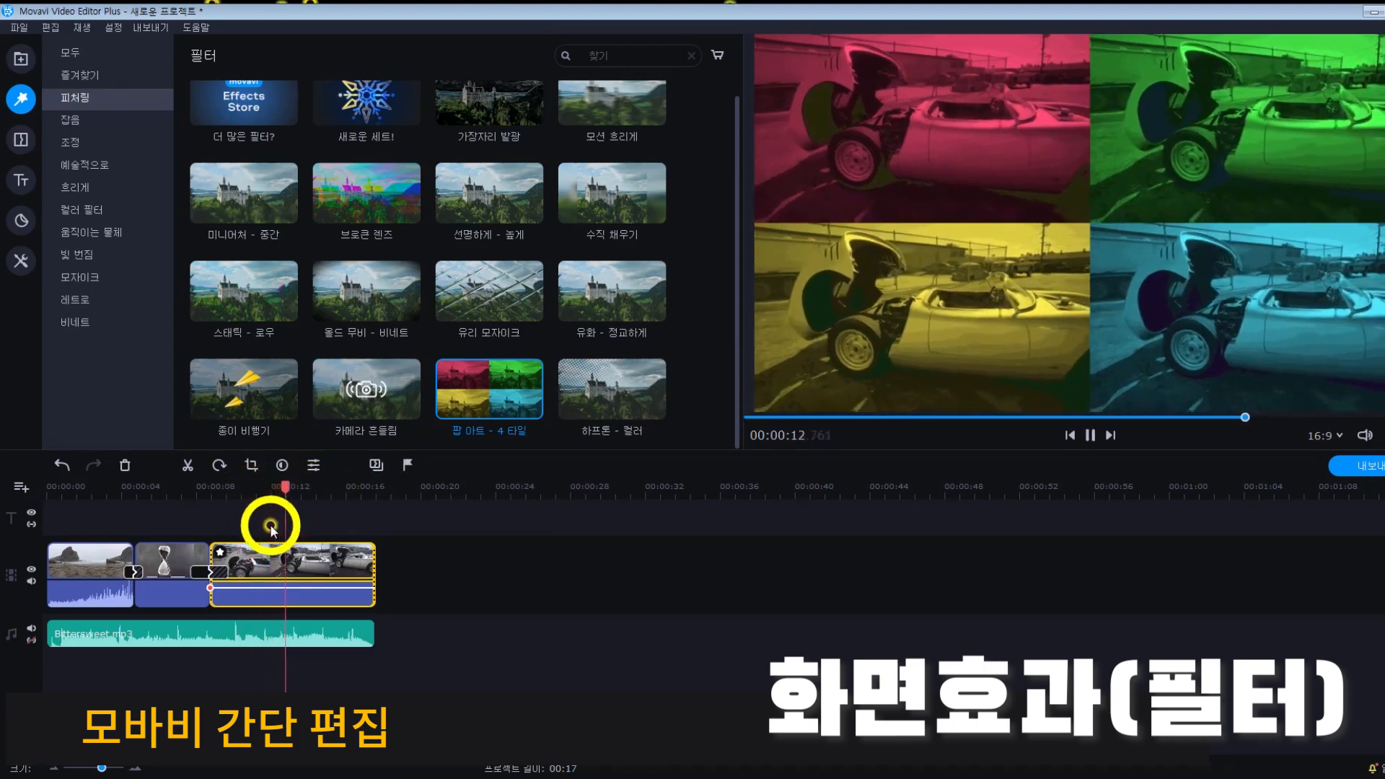
key("space")
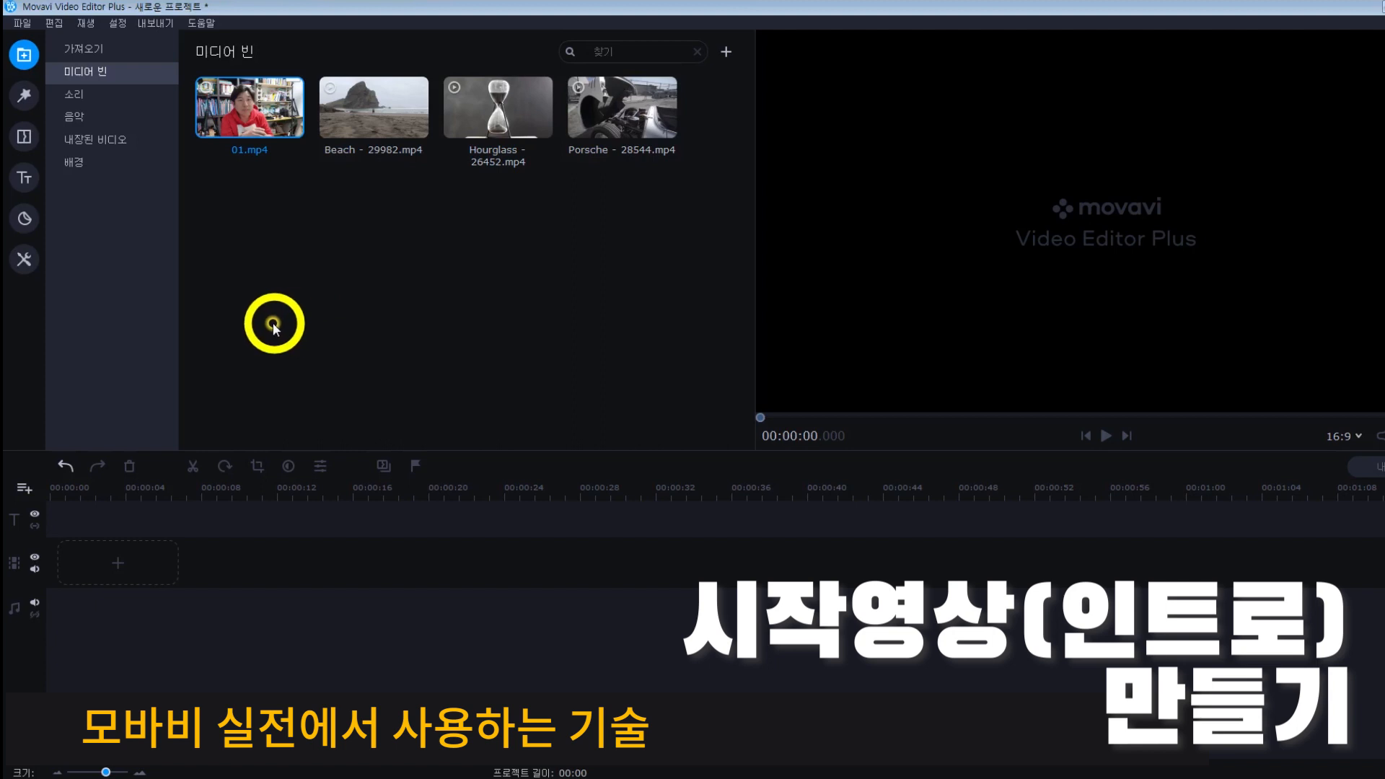
Step: Open the 인트로 비디오 title templates, download the 가지 intro and preview it
left_click(31, 185)
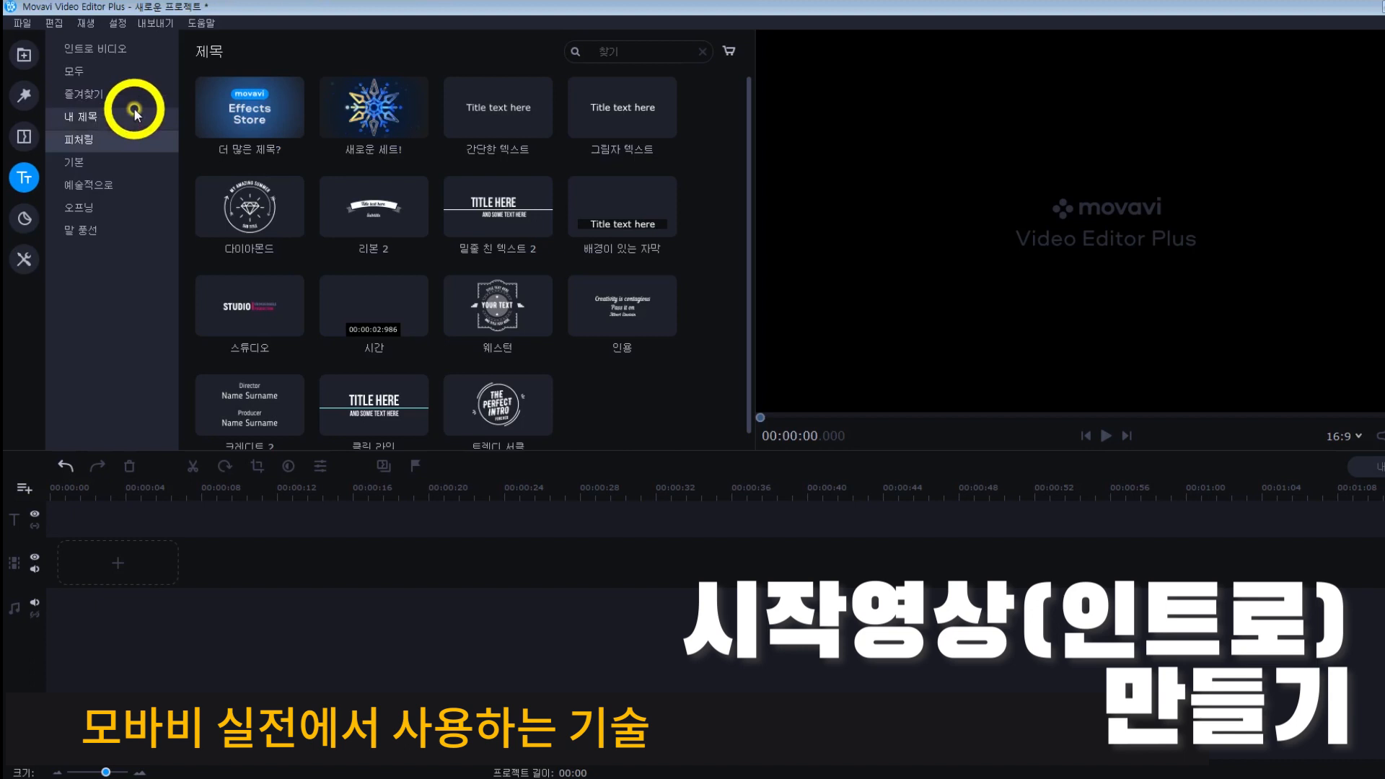
left_click(119, 58)
left_click(488, 120)
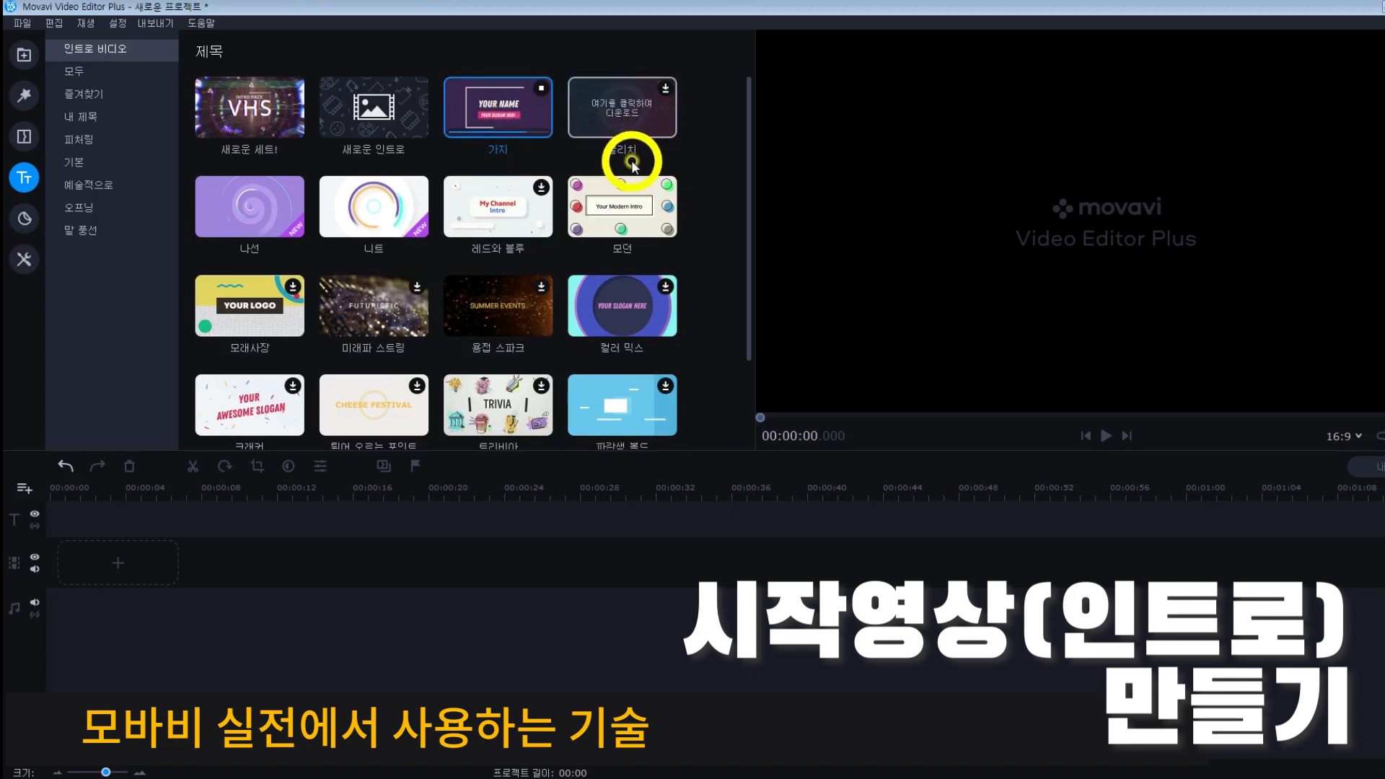
left_click(516, 118)
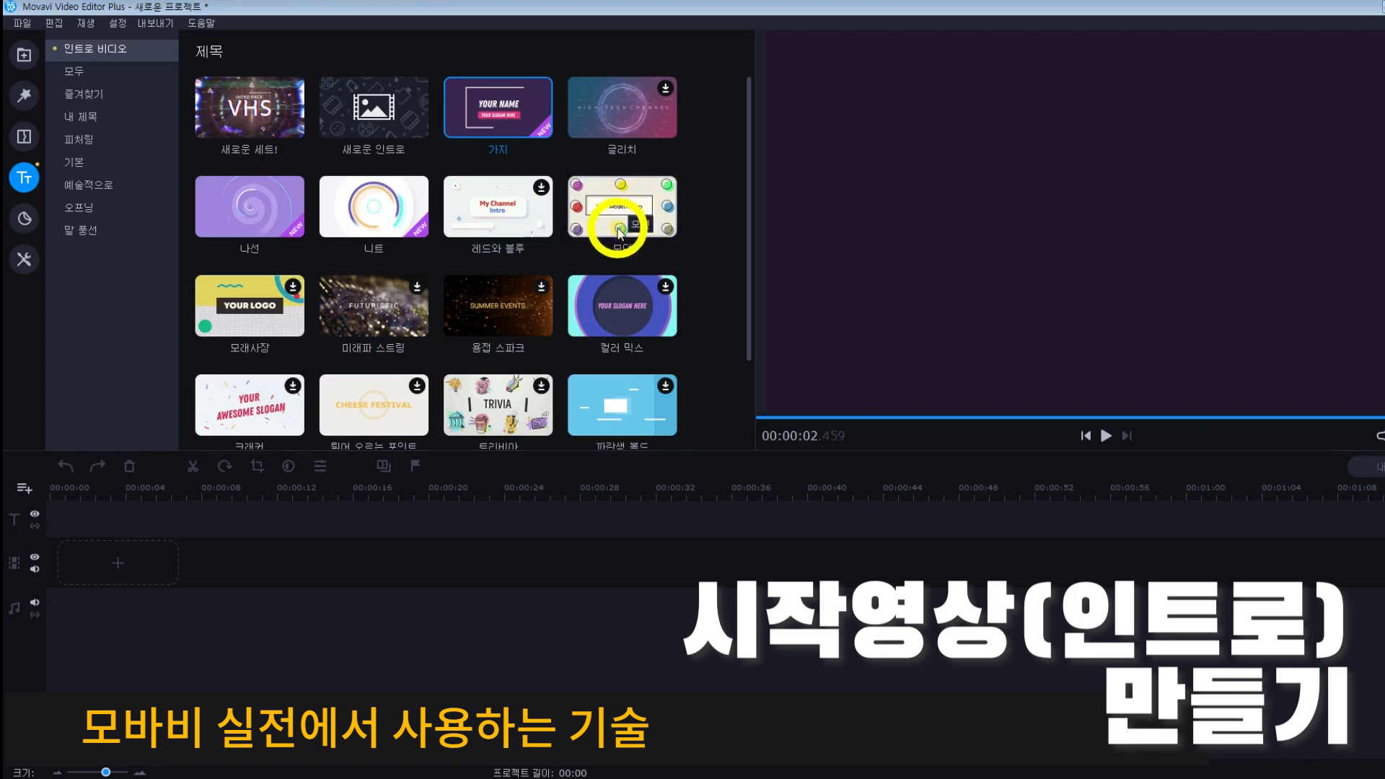
Step: Place the 모던 intro at the start of the video track and play through it
left_click_drag(633, 210, 79, 579)
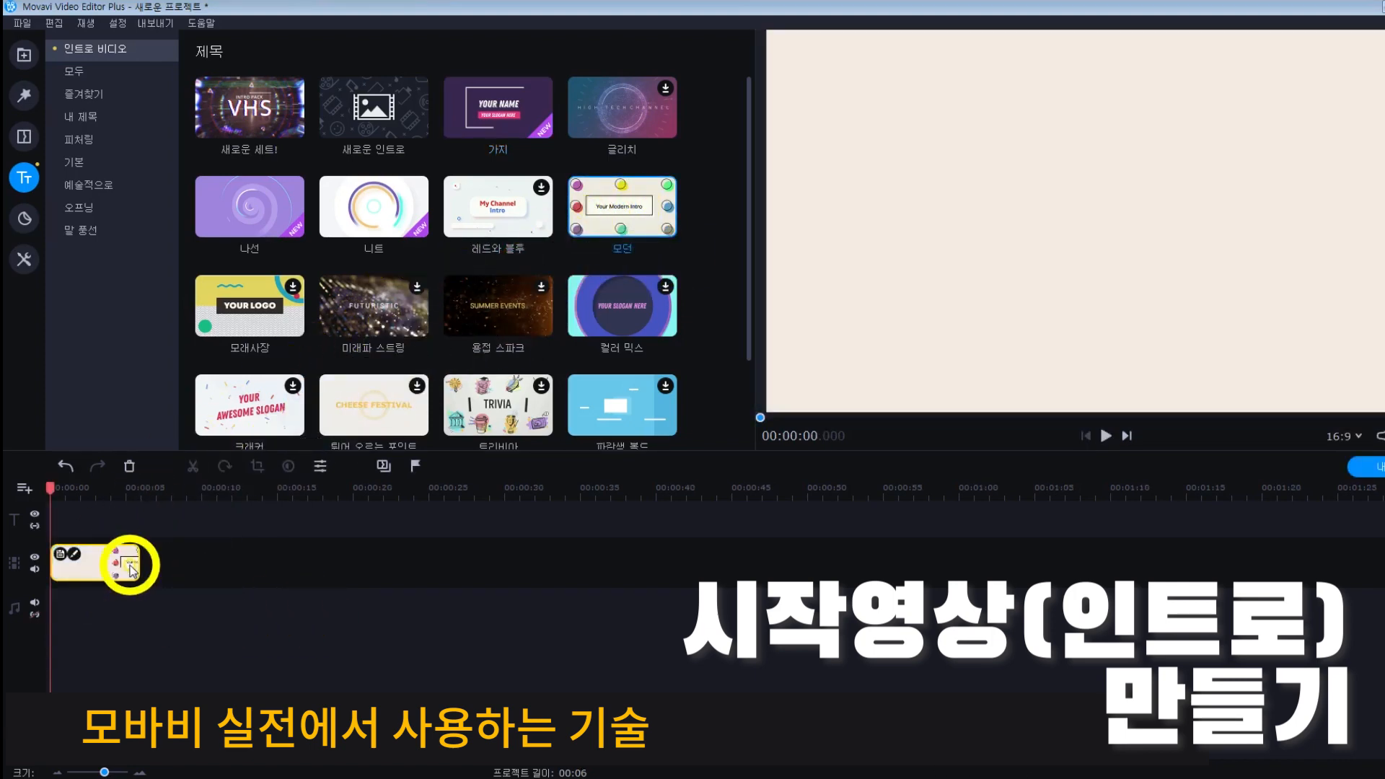
key("space")
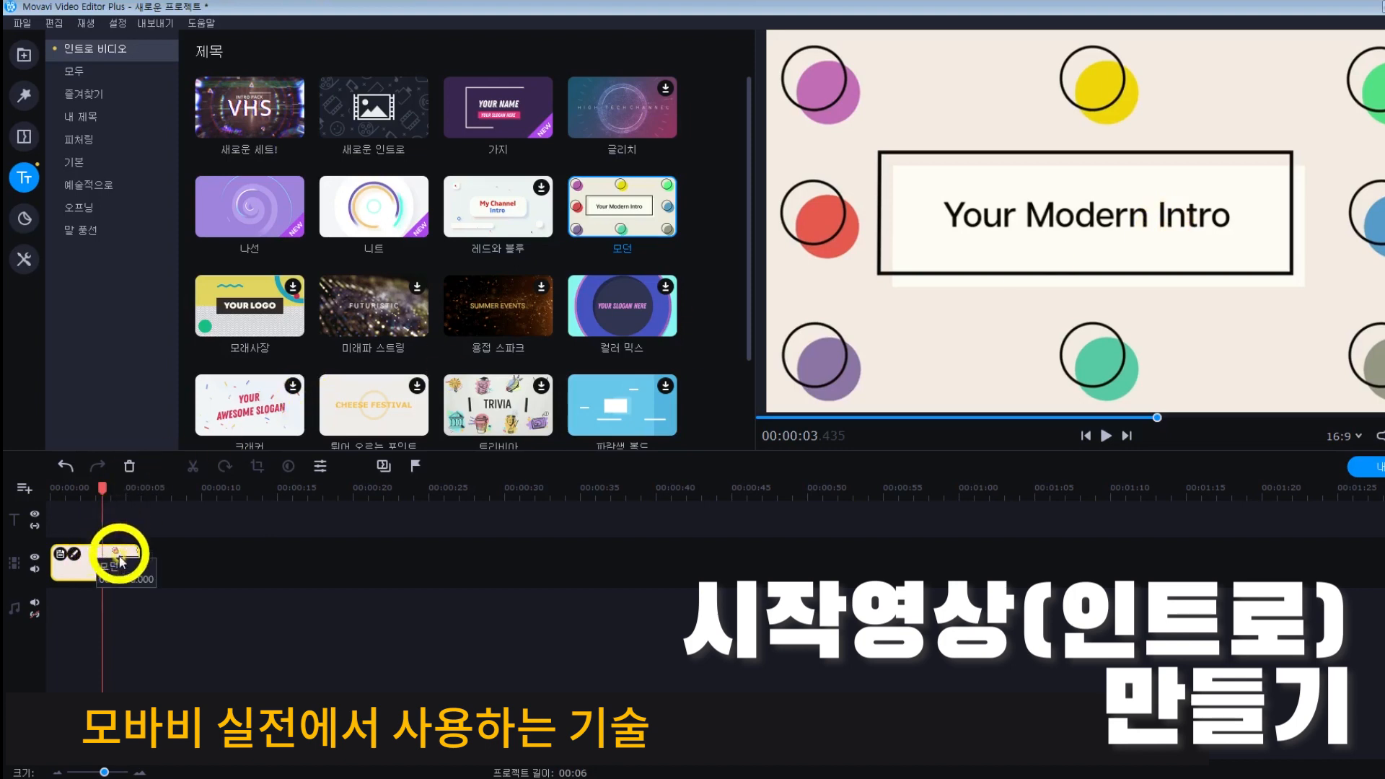
Step: Open the 모던 intro for editing and replace its title text with "오늘은 어떤 디지털?"
left_click(75, 558)
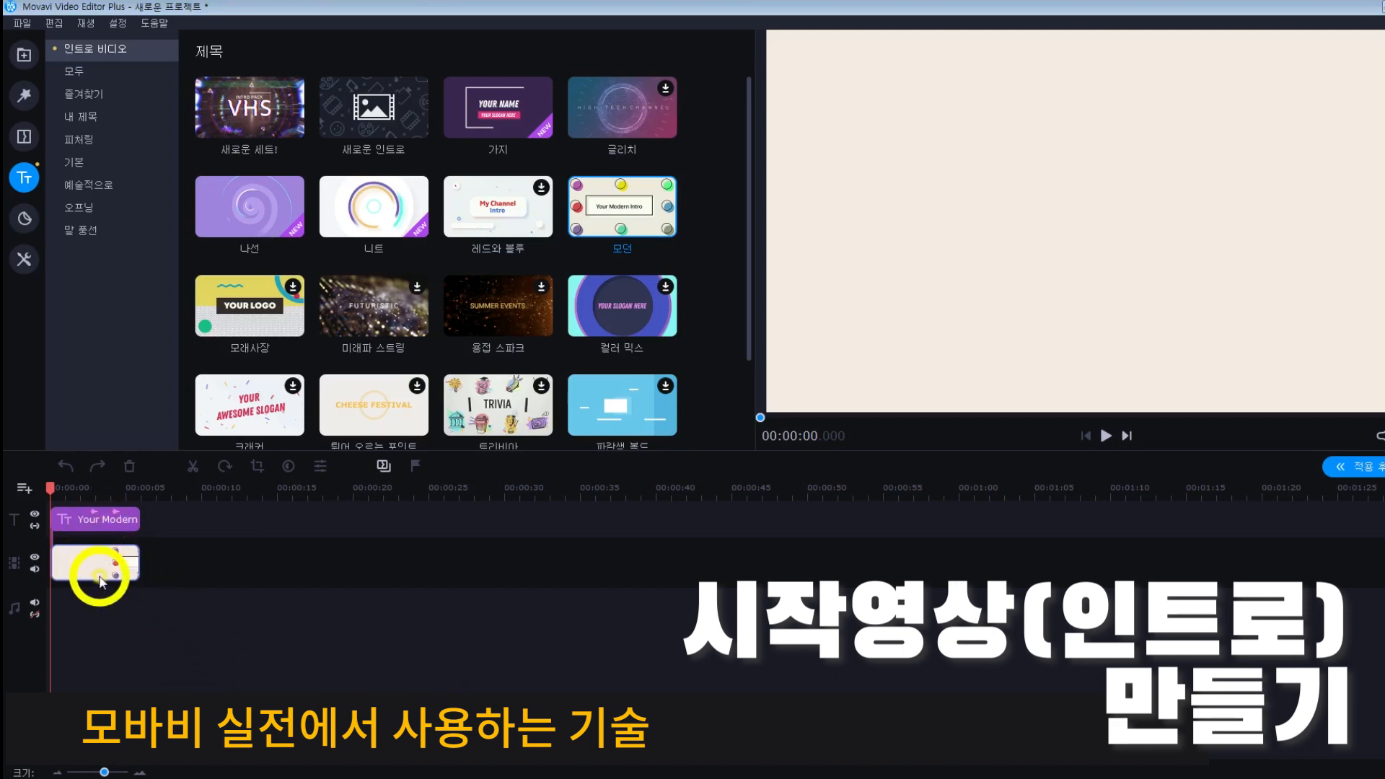
double_click(94, 521)
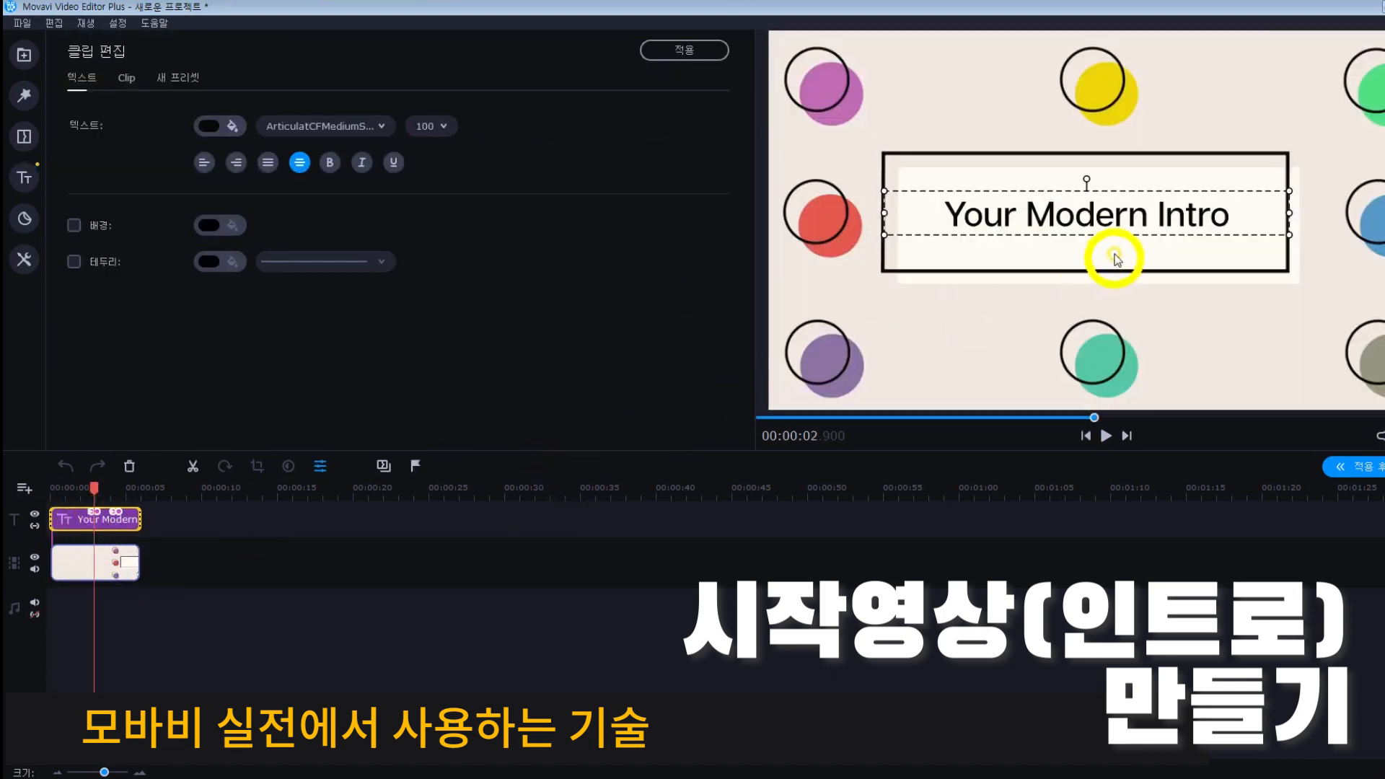
triple_click(1117, 220)
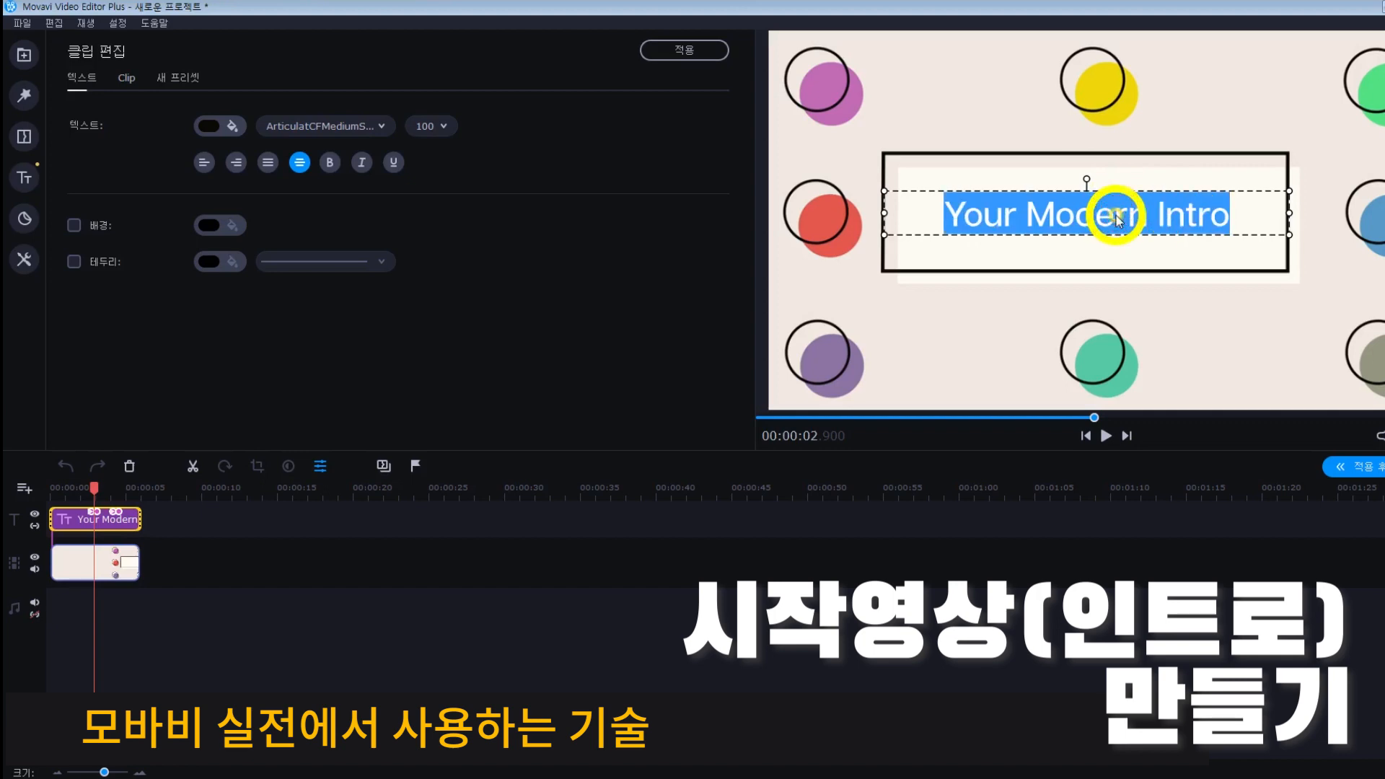
type("어늘은")
key("BackSpace")
key("BackSpace")
key("BackSpace")
type("오늘은")
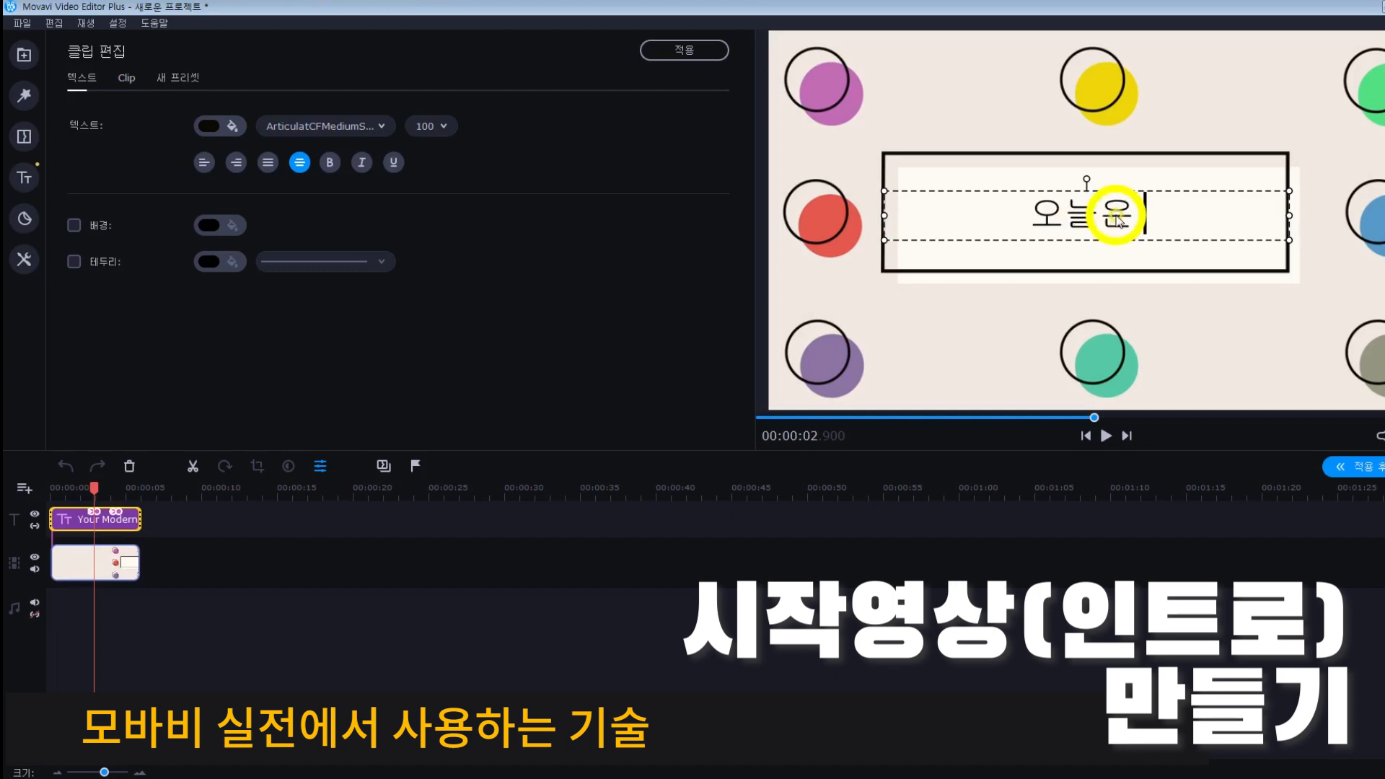
type(" 어떤 딧털")
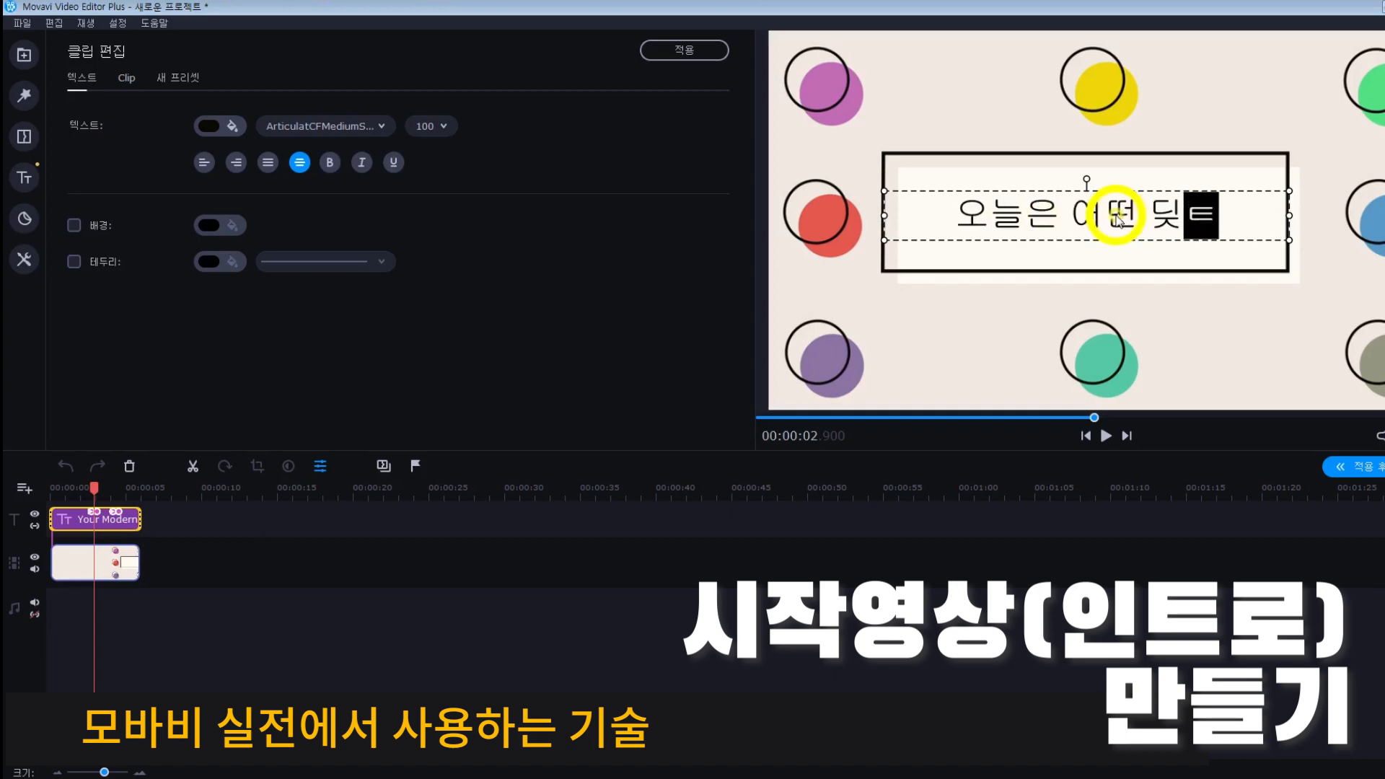
key("BackSpace")
key("BackSpace")
type("지털?")
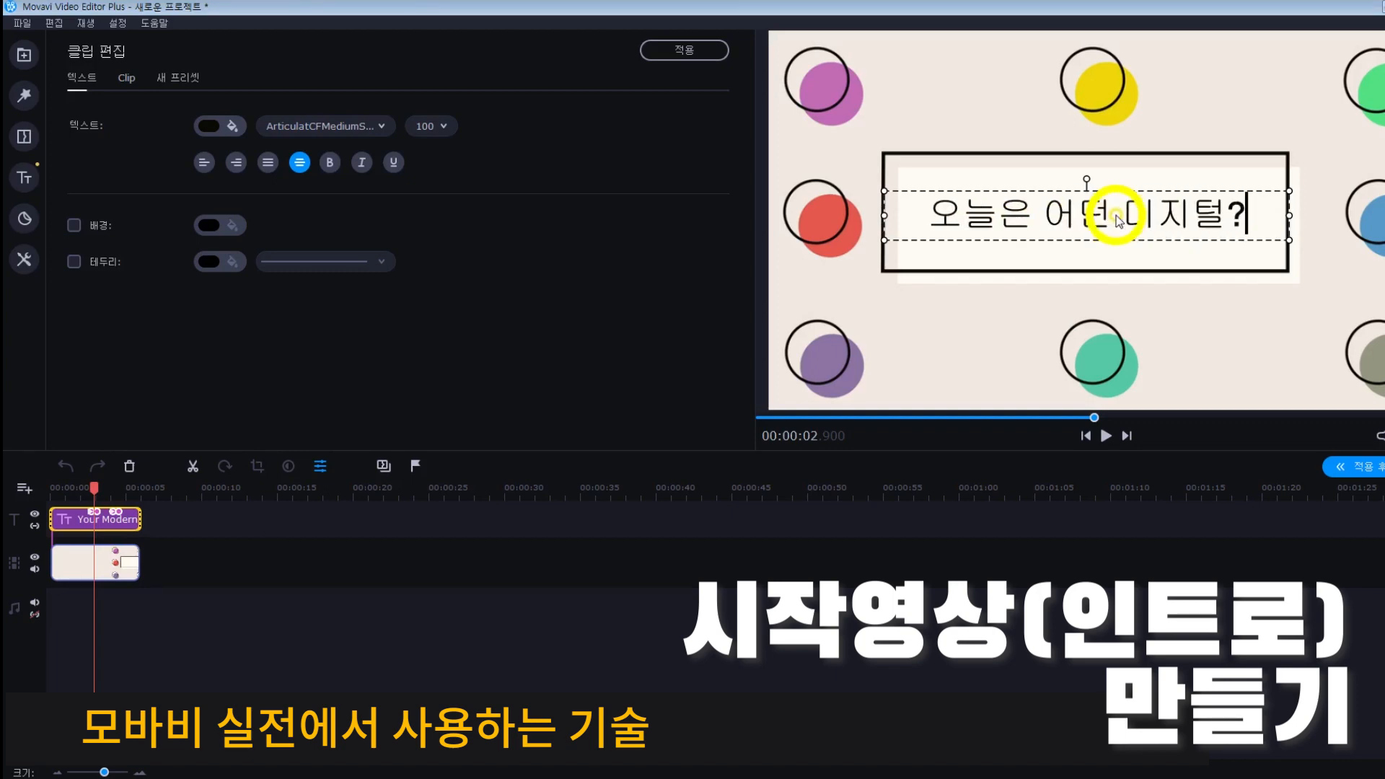
Step: Change the font of the whole intro title to 777꽃보다곰팅 and make it bold
left_click_drag(932, 215, 1258, 222)
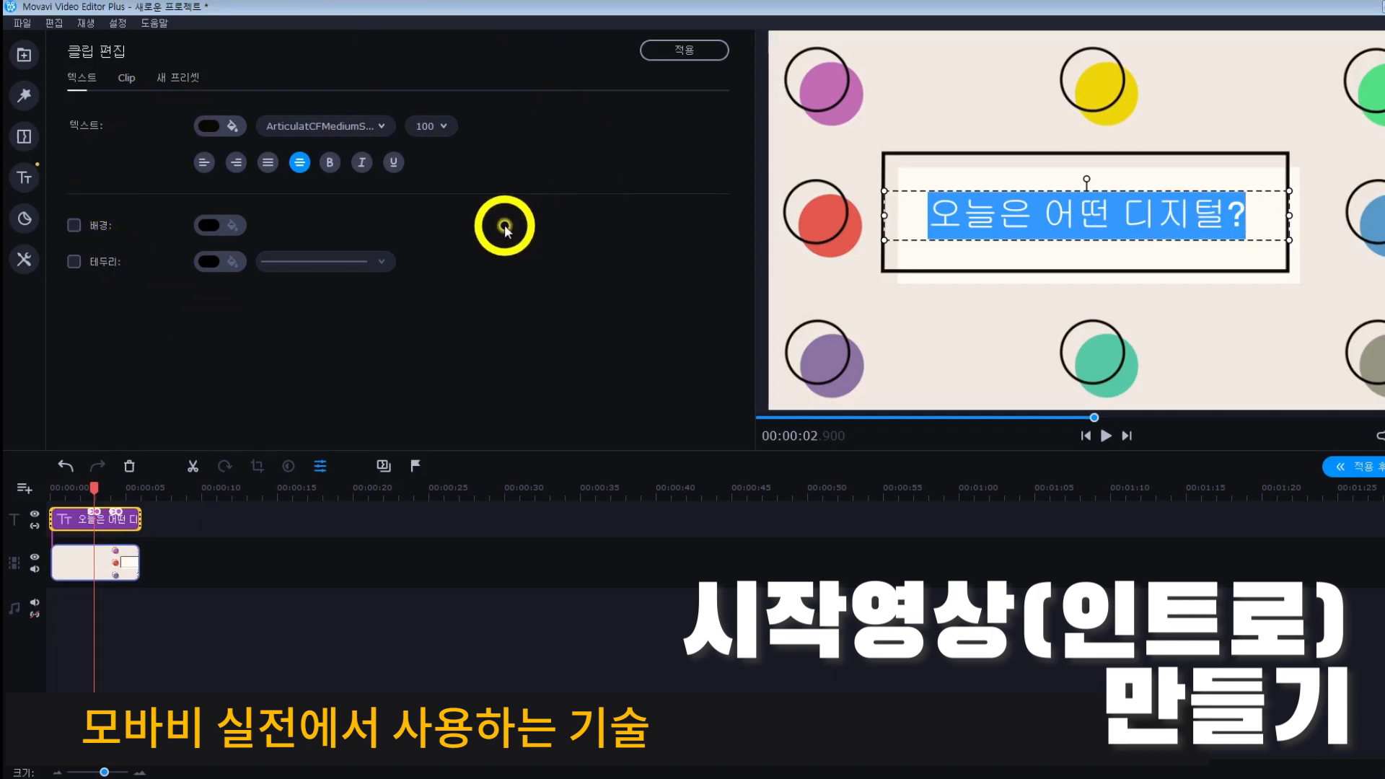
left_click(220, 130)
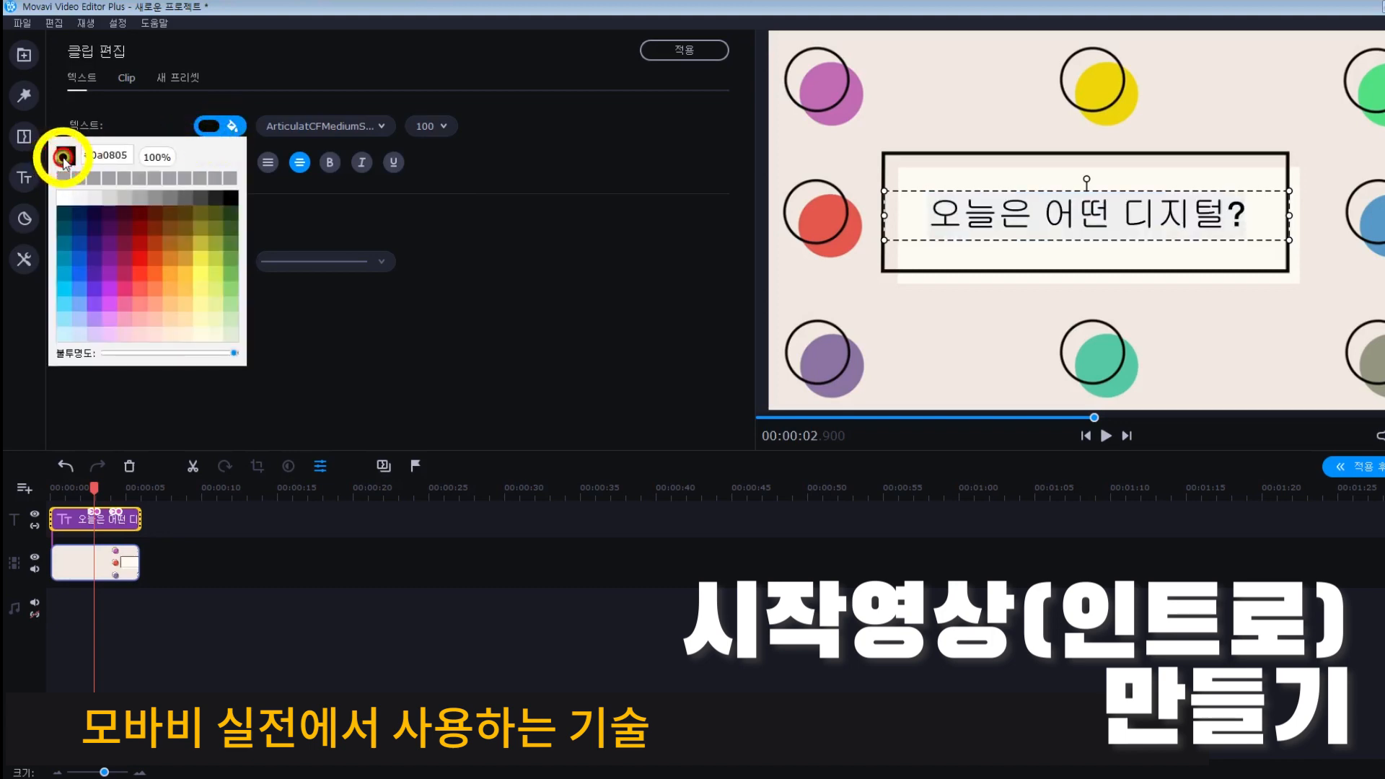
left_click(363, 129)
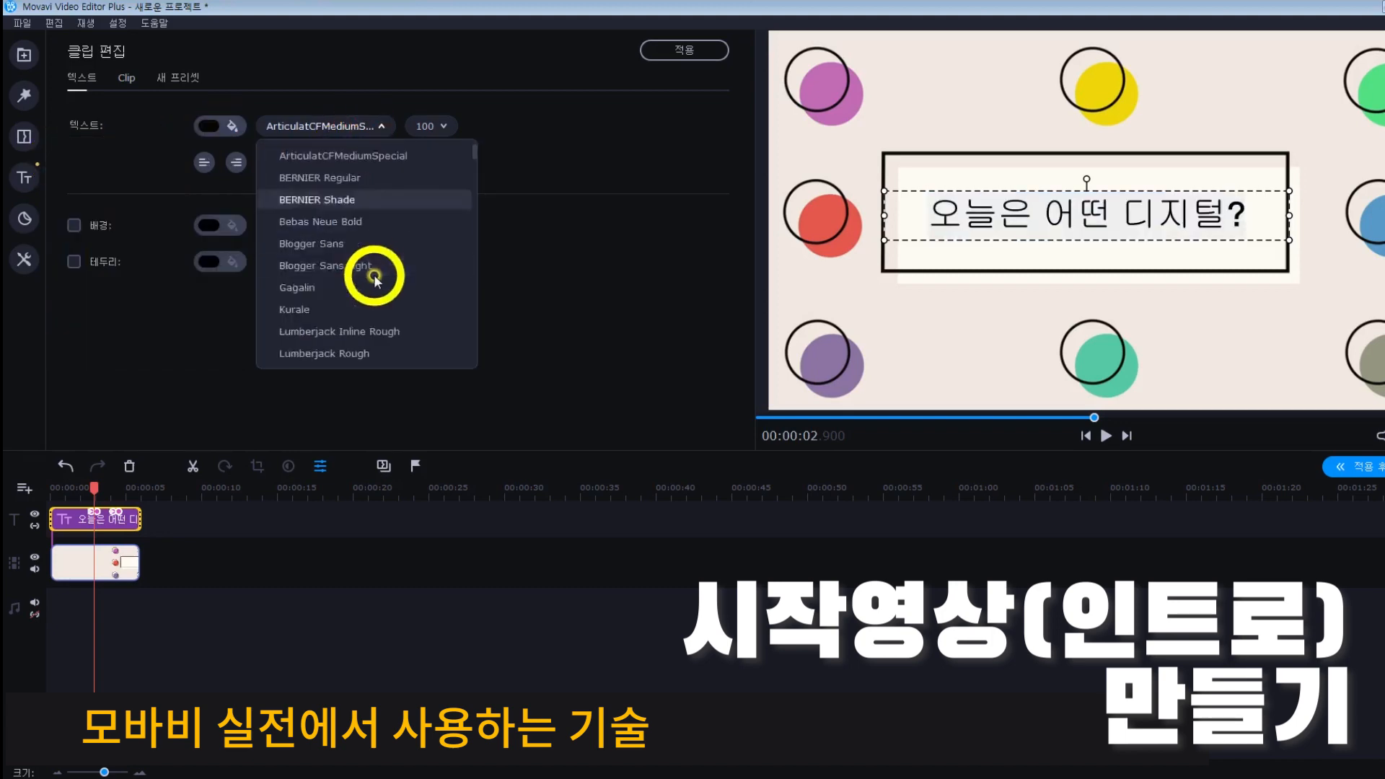
left_click(375, 279)
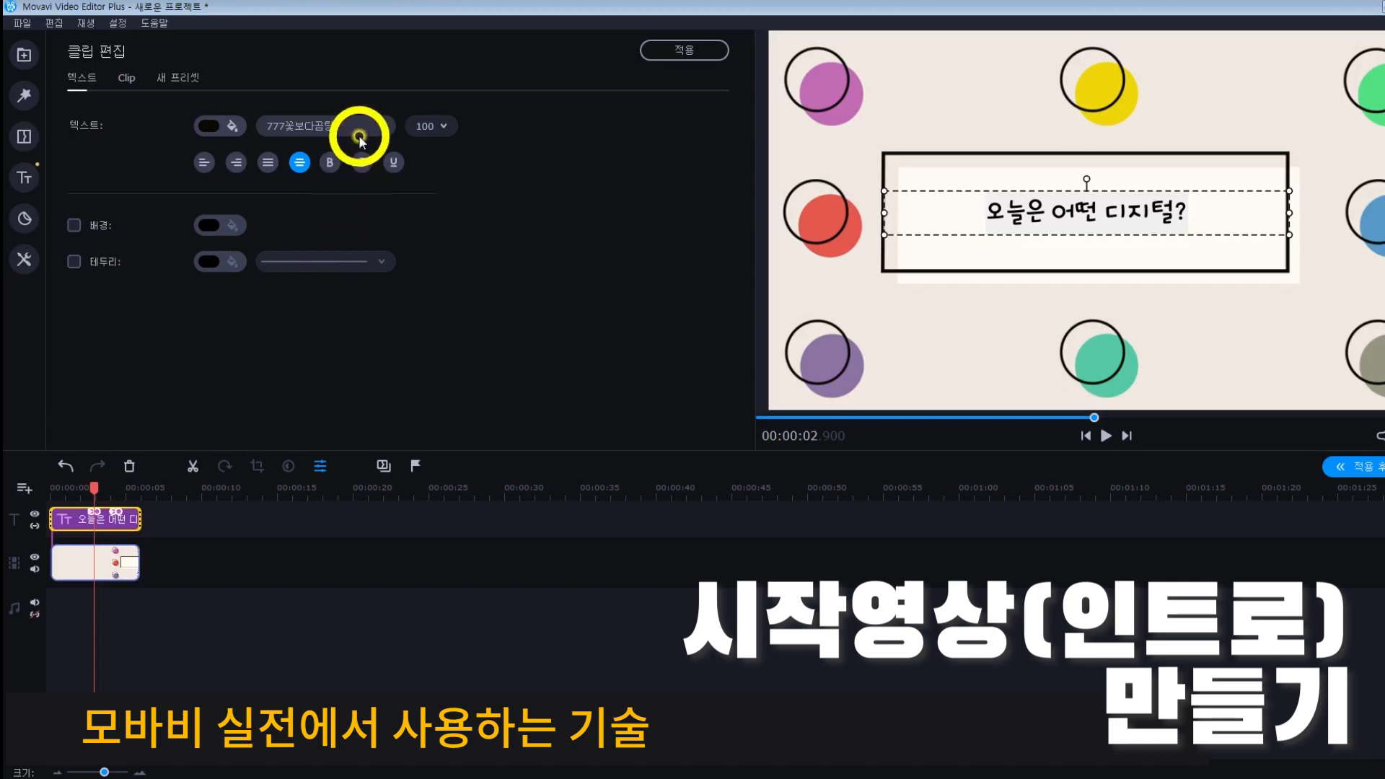
left_click(330, 162)
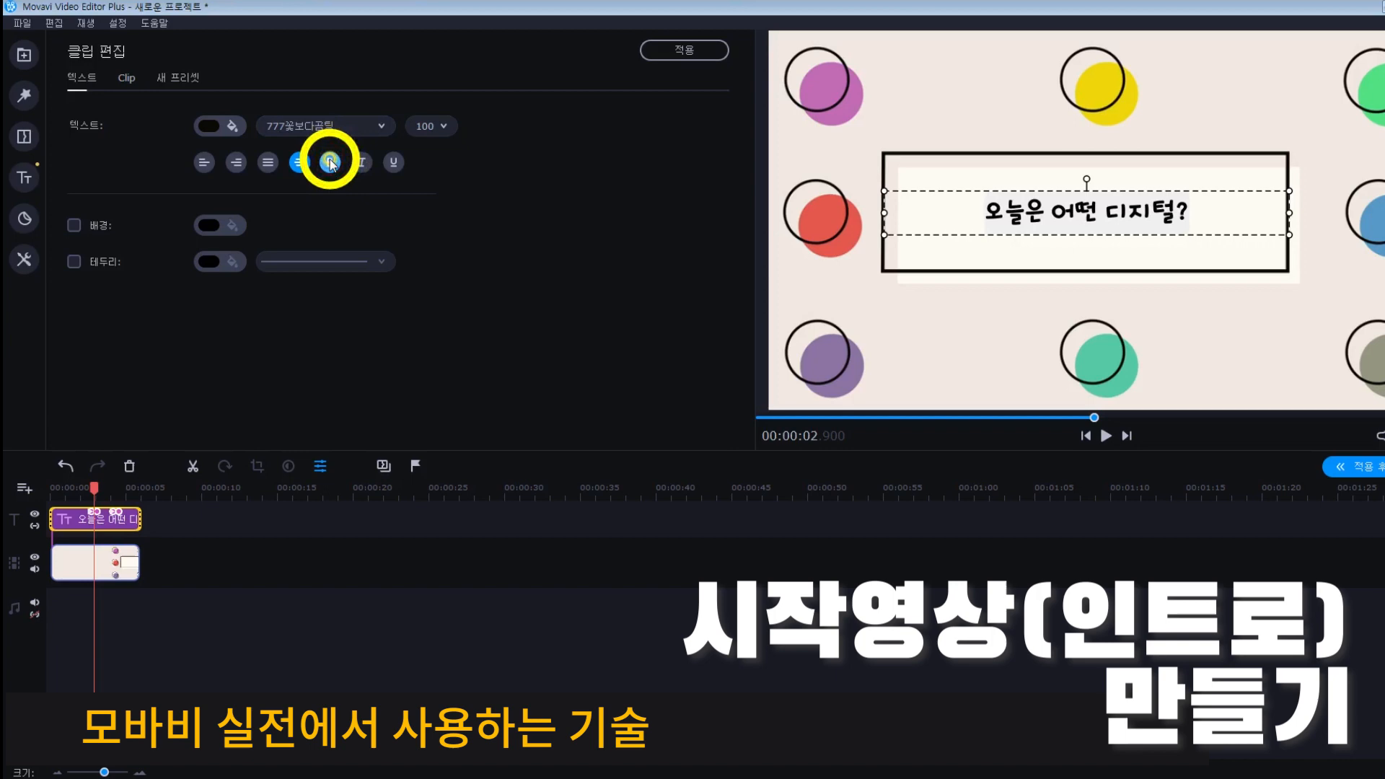
Step: Resize the intro title's text box to enlarge its text, and colour the word "디지털" yellow
left_click_drag(1291, 217, 1190, 223)
double_click(1191, 218)
left_click(1190, 221)
left_click_drag(1114, 220, 1198, 235)
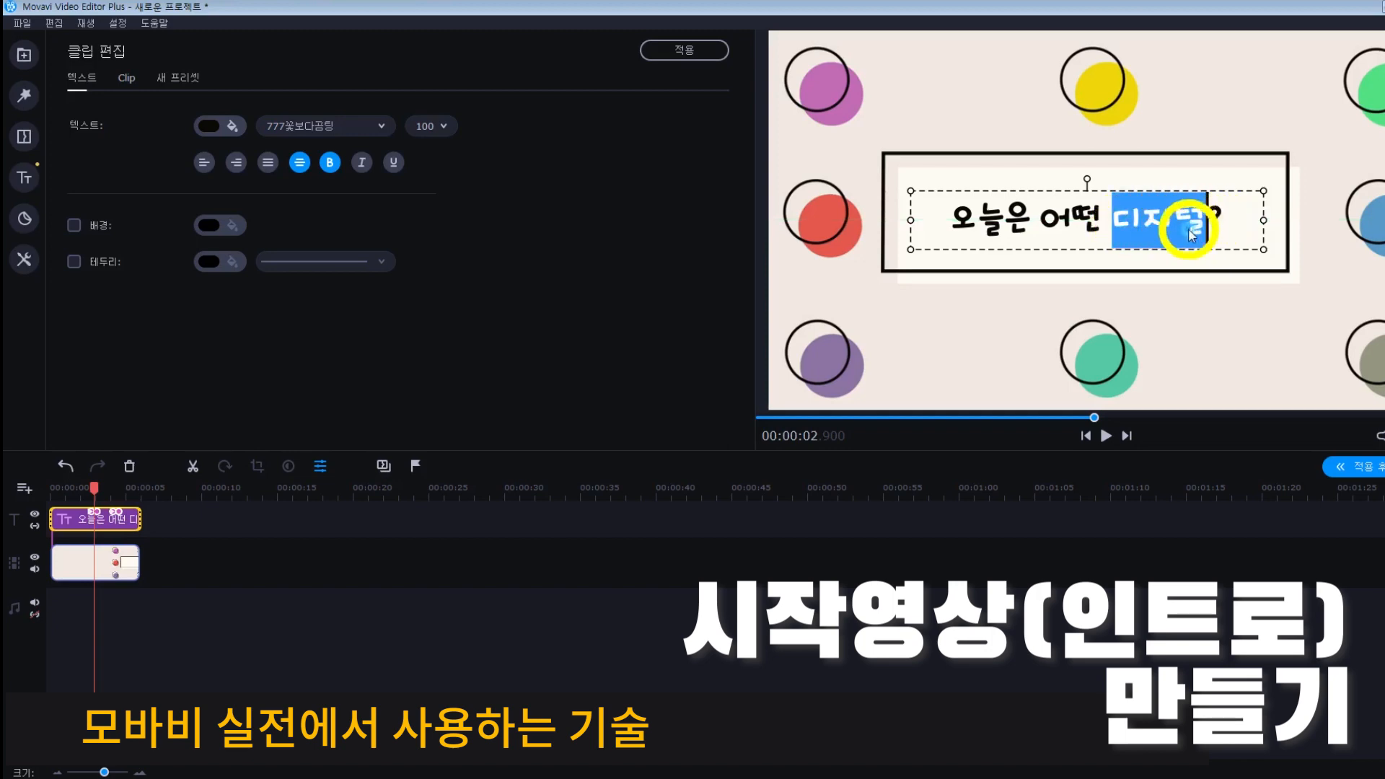
left_click(232, 126)
left_click(204, 277)
left_click(526, 255)
left_click(864, 303)
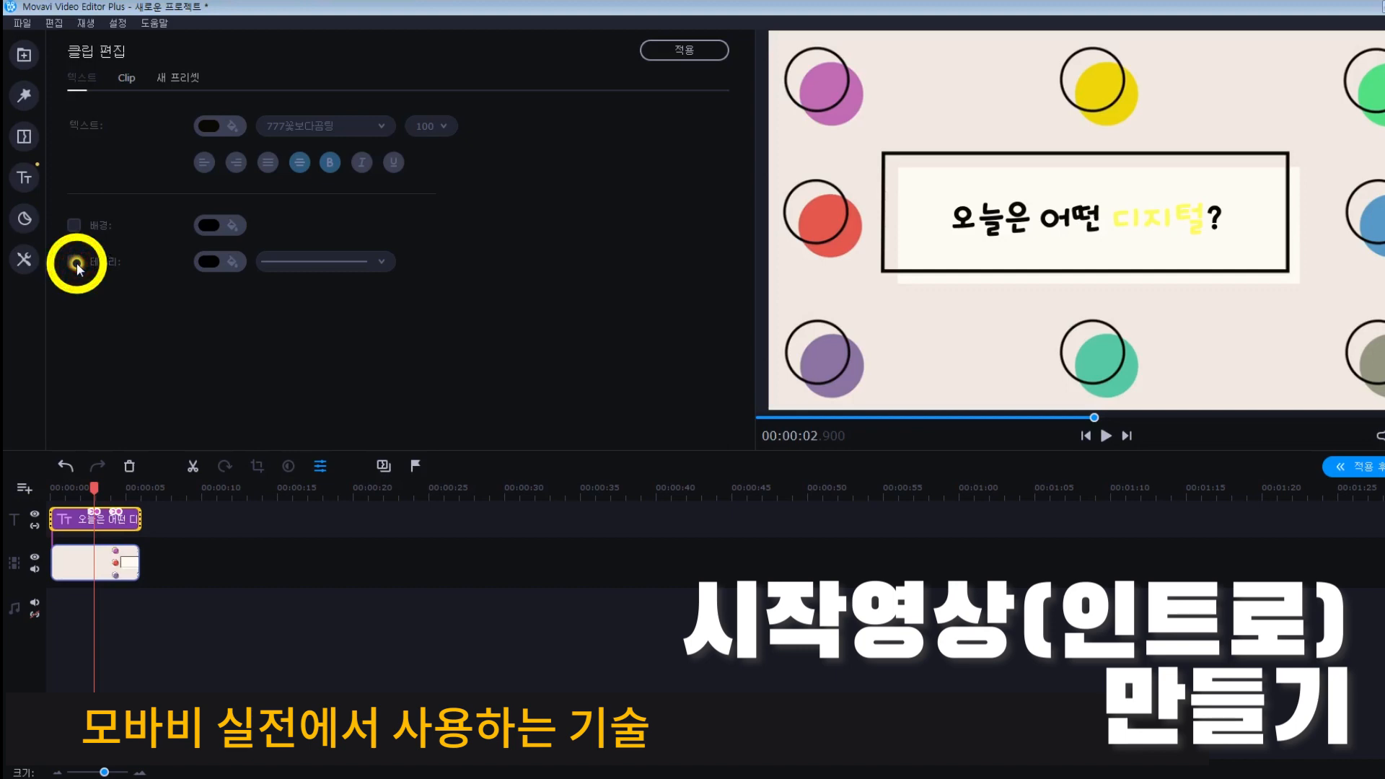
Step: Add a black outline (테두리) to the intro title, apply the edits and play through the intro
left_click(1169, 201)
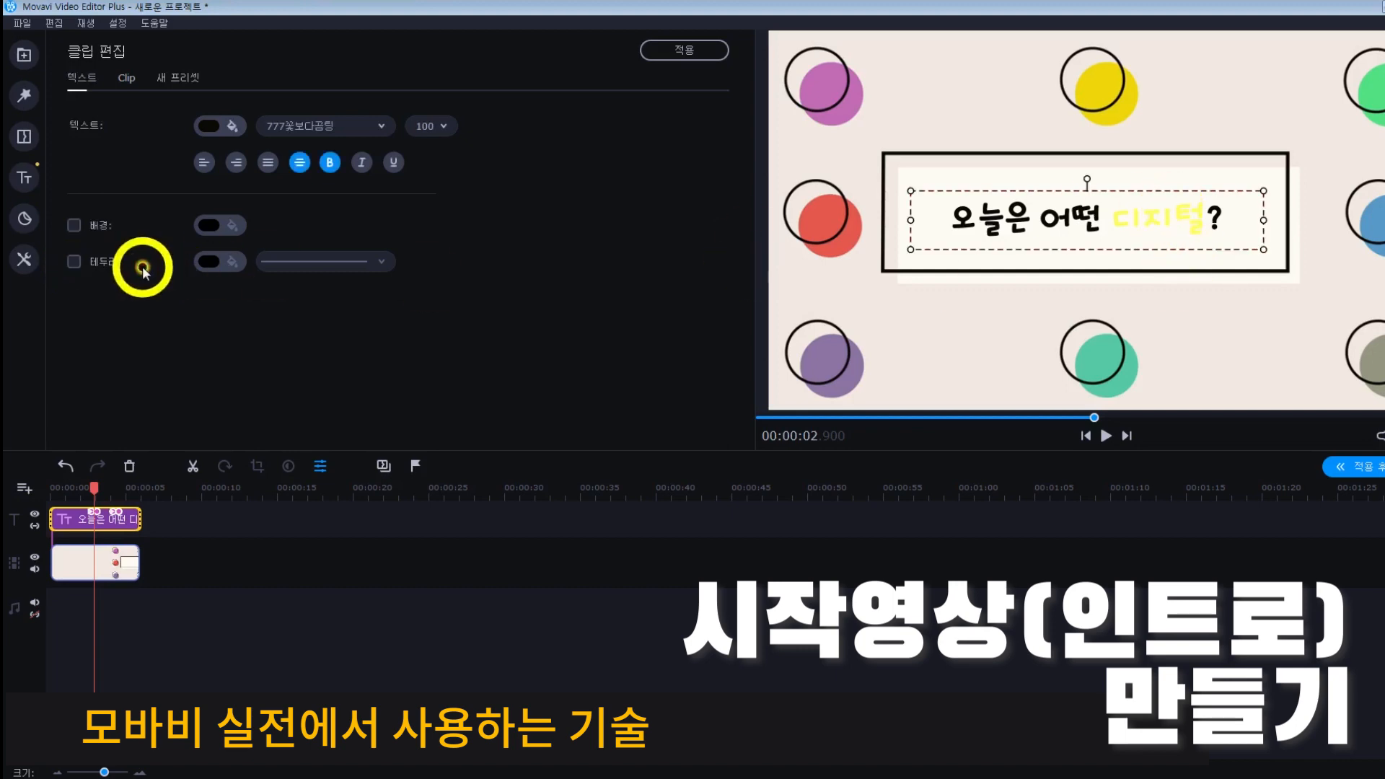
left_click(74, 262)
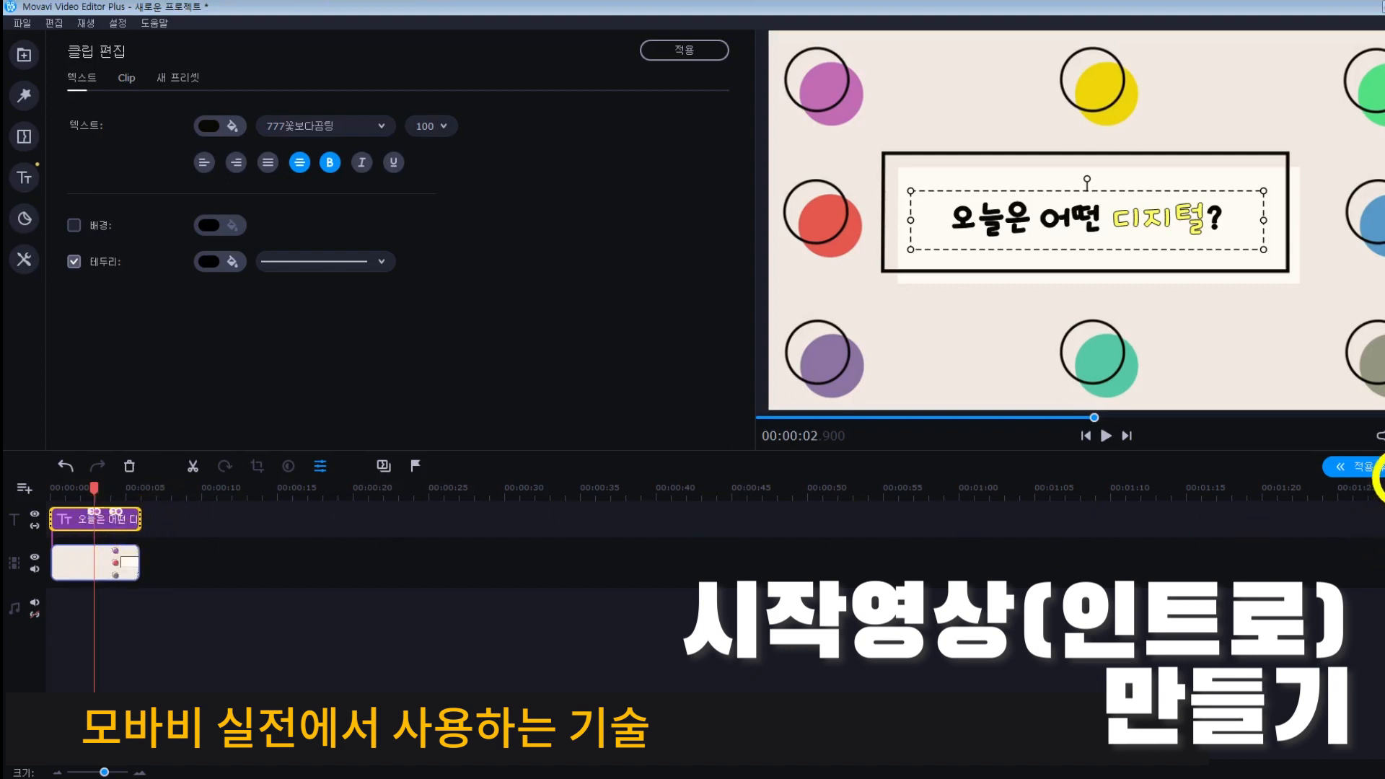
left_click(1379, 468)
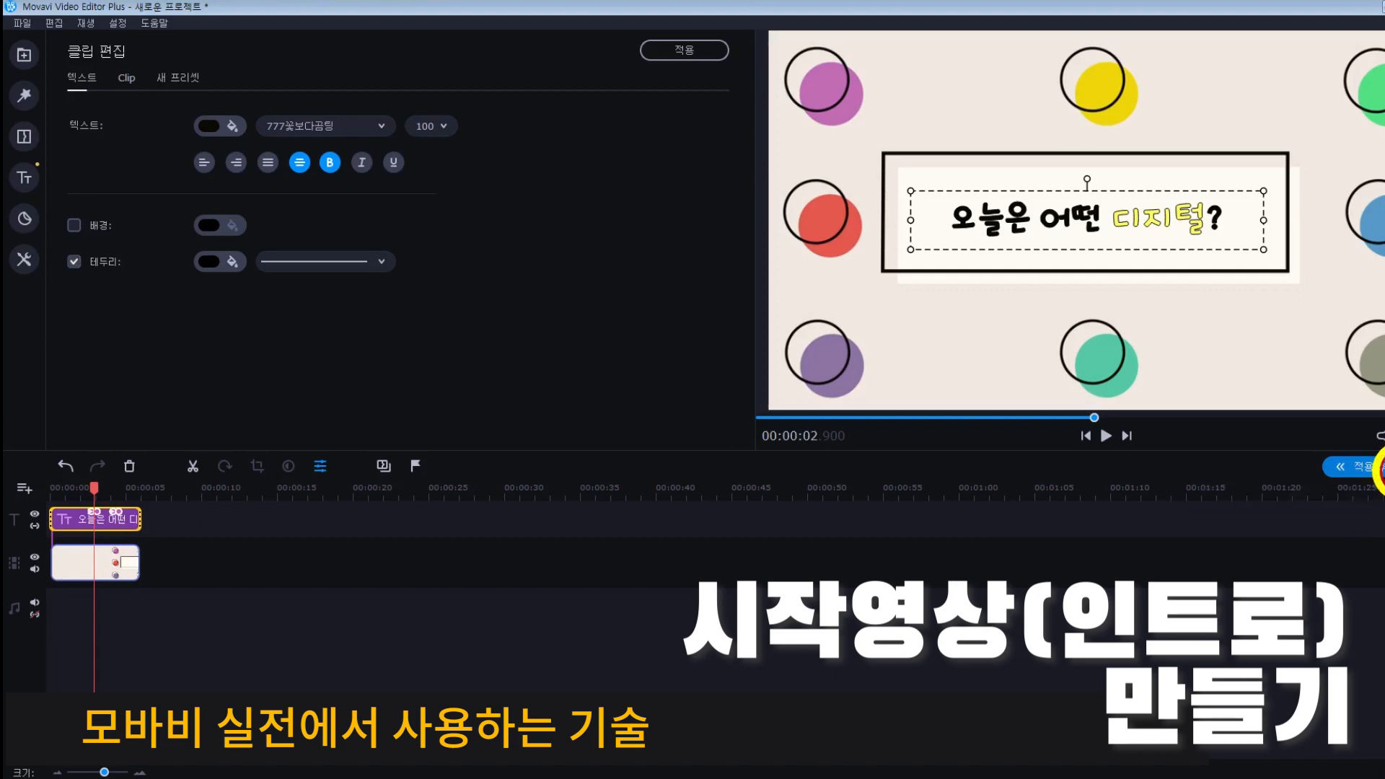
left_click(1112, 436)
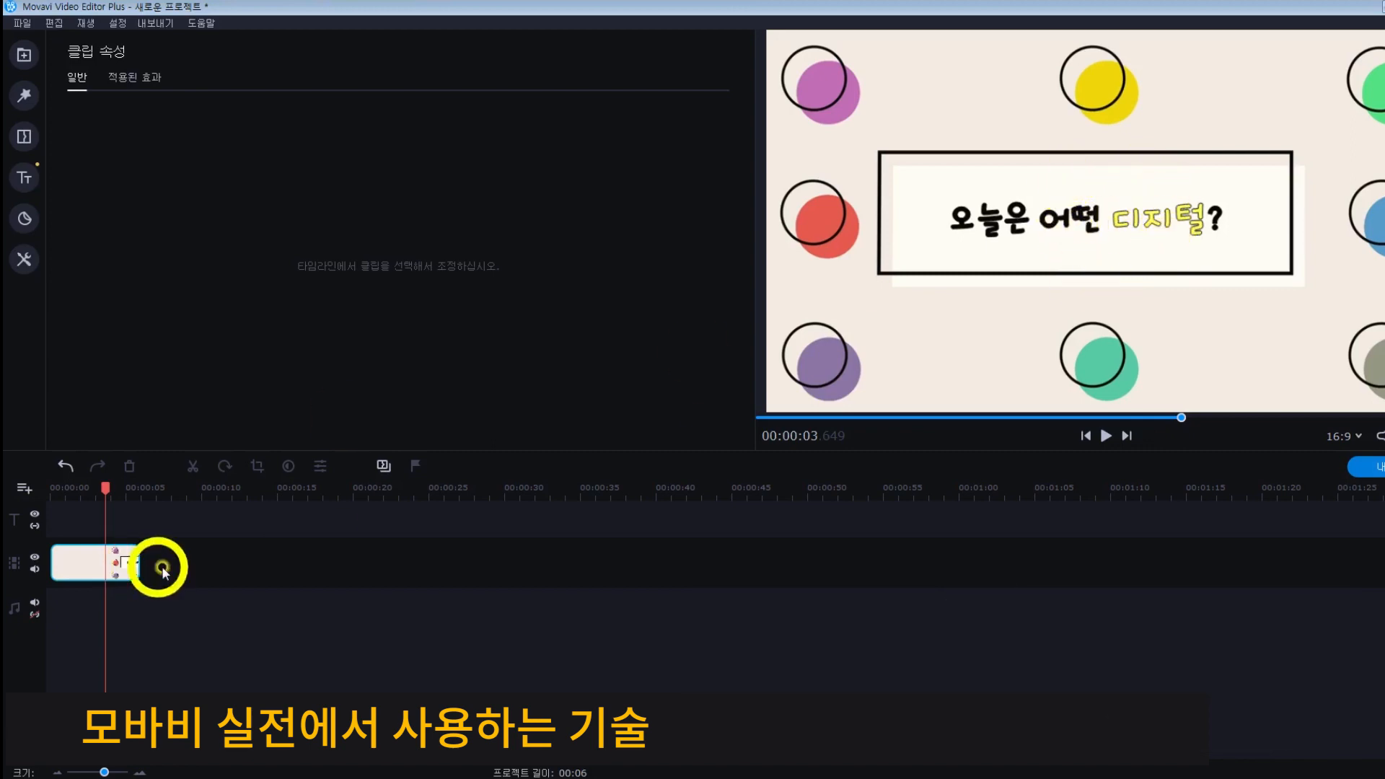
left_click_drag(112, 493, 130, 502)
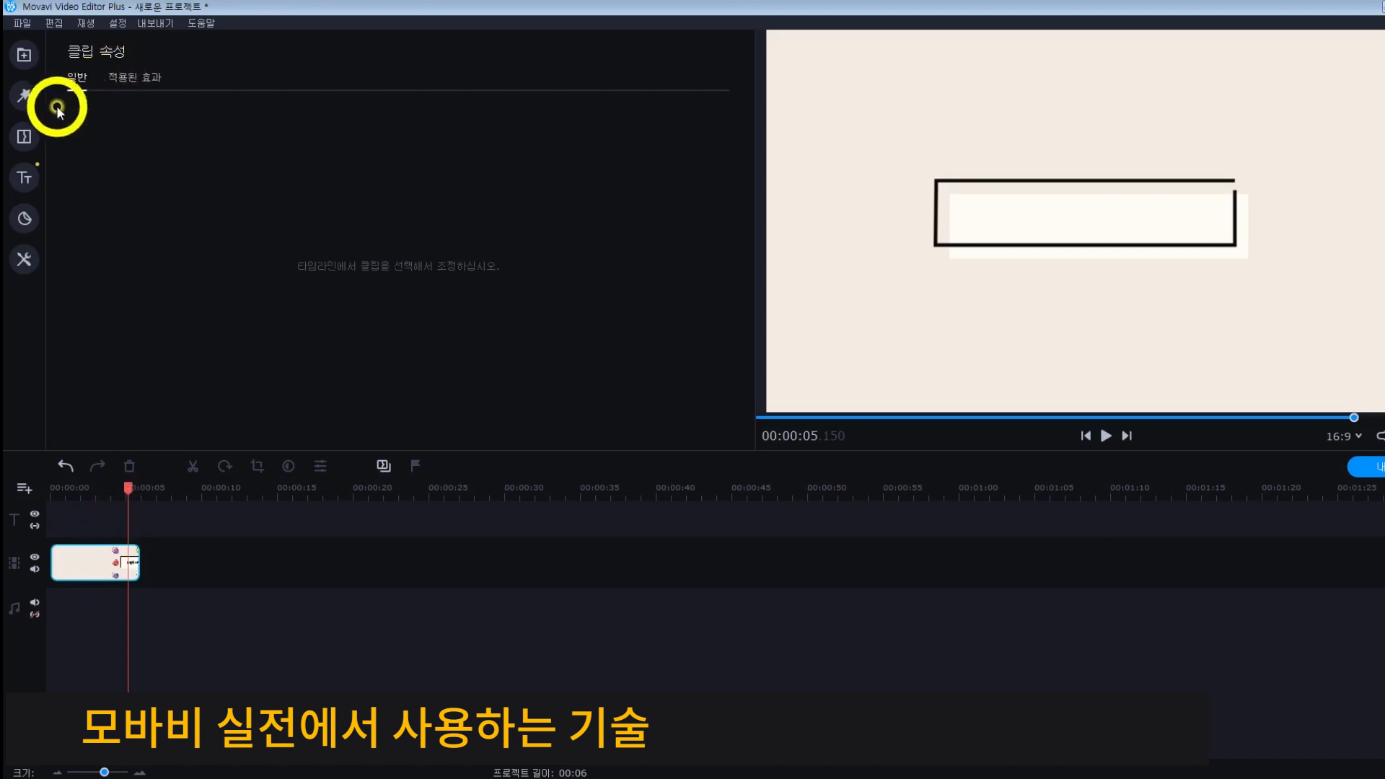
Step: Add 01.mp4 from the media bin to the video track directly after the intro
left_click(32, 57)
left_click(257, 119)
left_click_drag(256, 112, 194, 571)
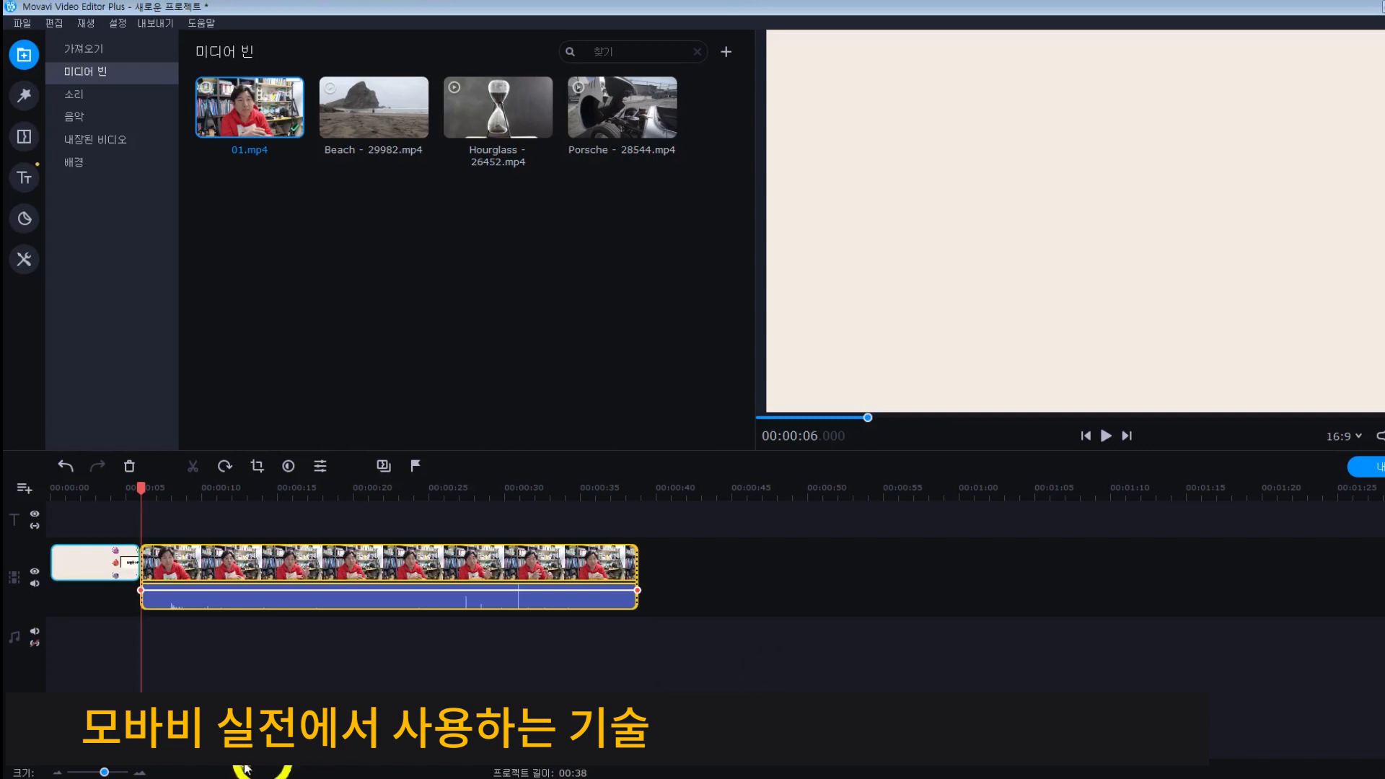
Step: Play through the latter part of the 01.mp4 clip and split it at 00:00:31.200
left_click_drag(105, 772, 108, 772)
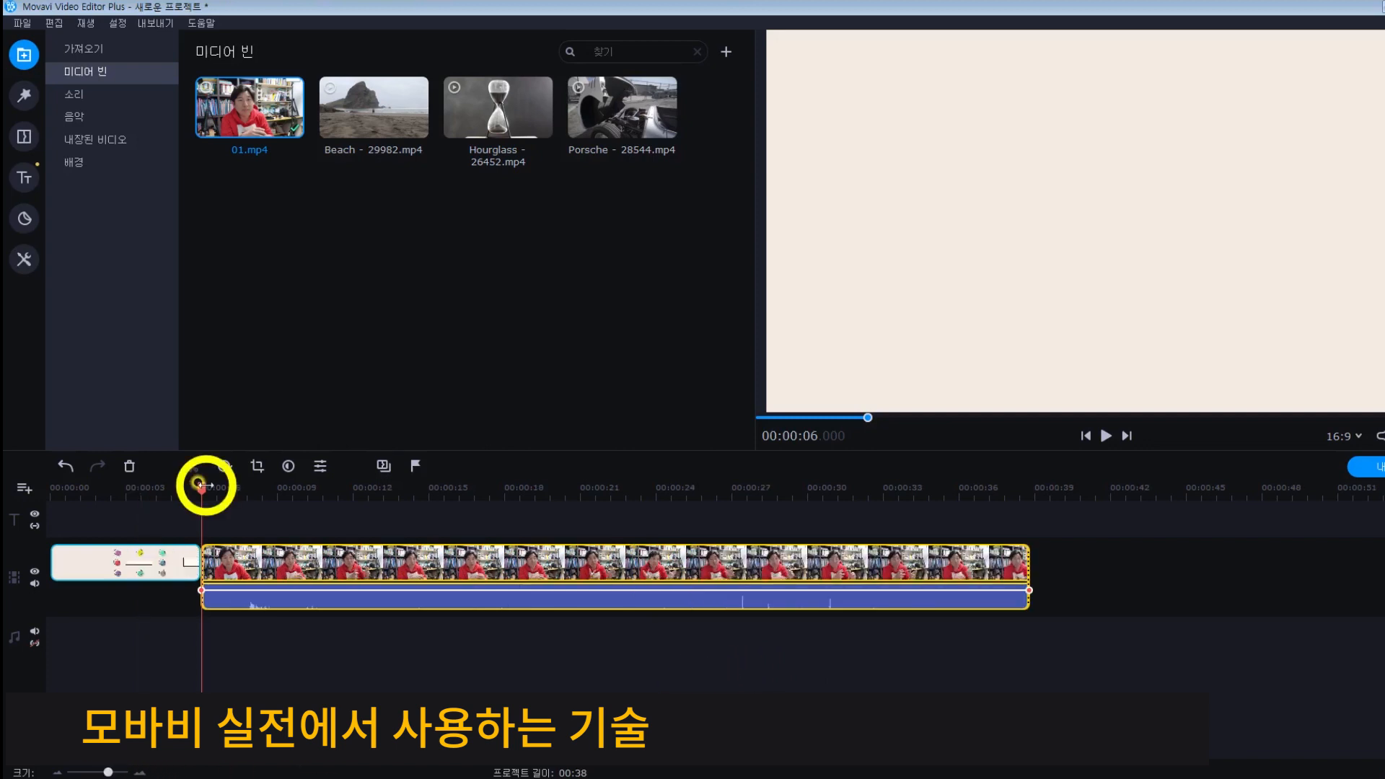
left_click_drag(202, 485, 738, 527)
key("space")
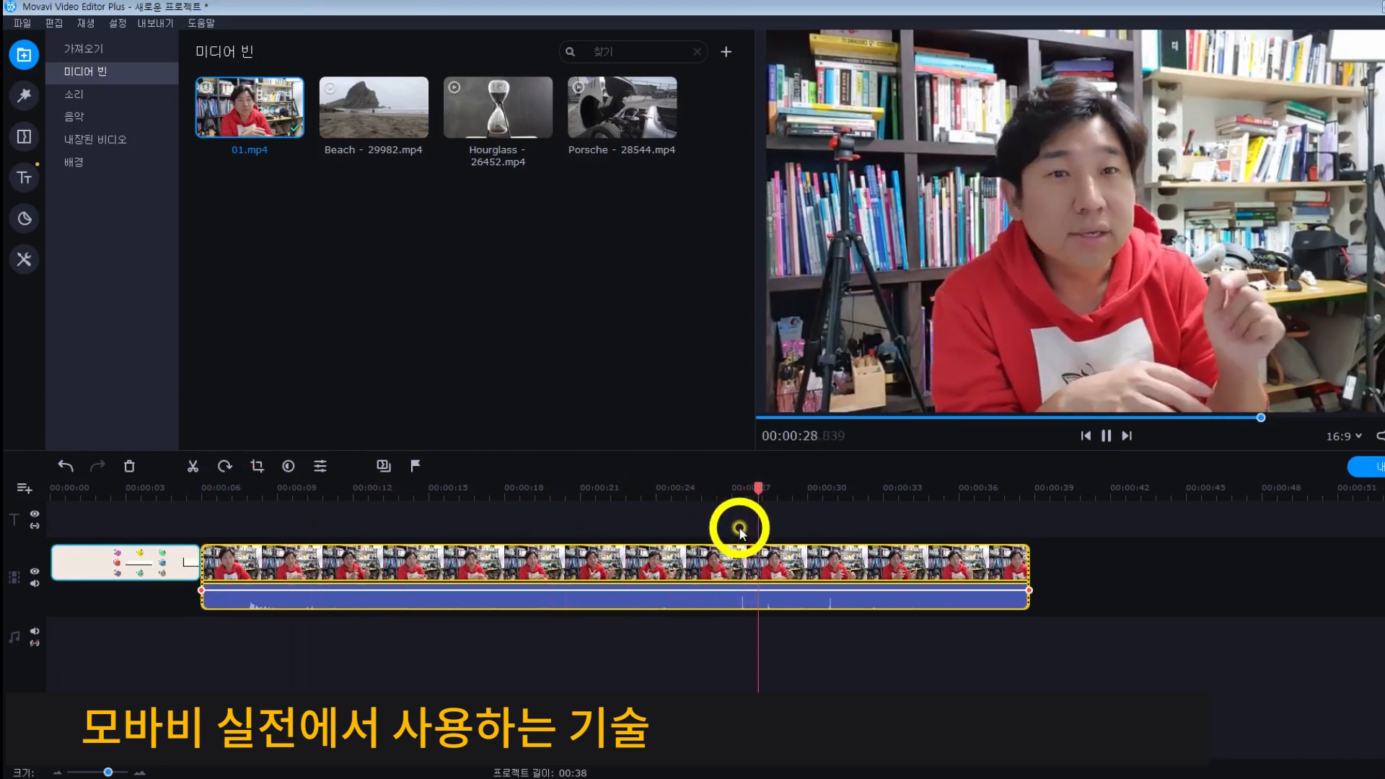
key("space")
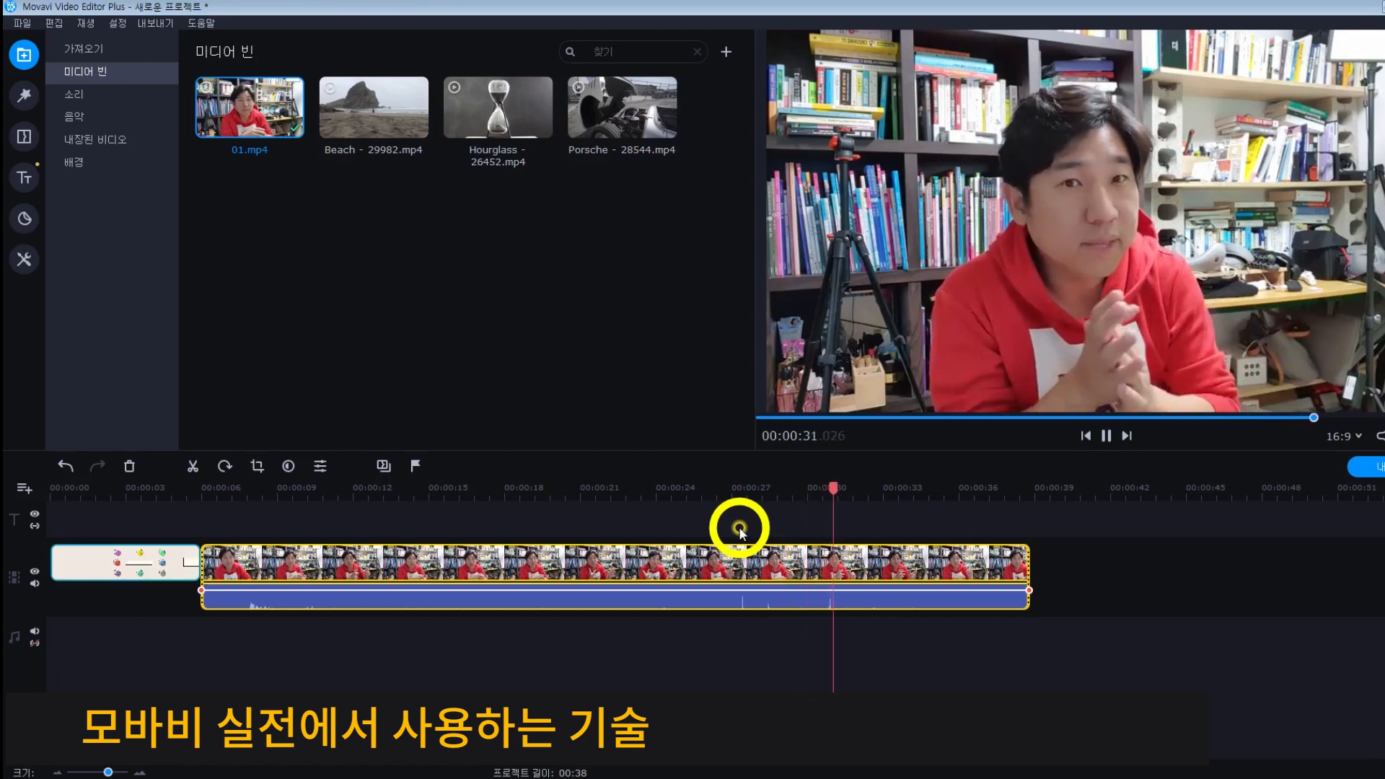
key("space")
left_click(844, 574)
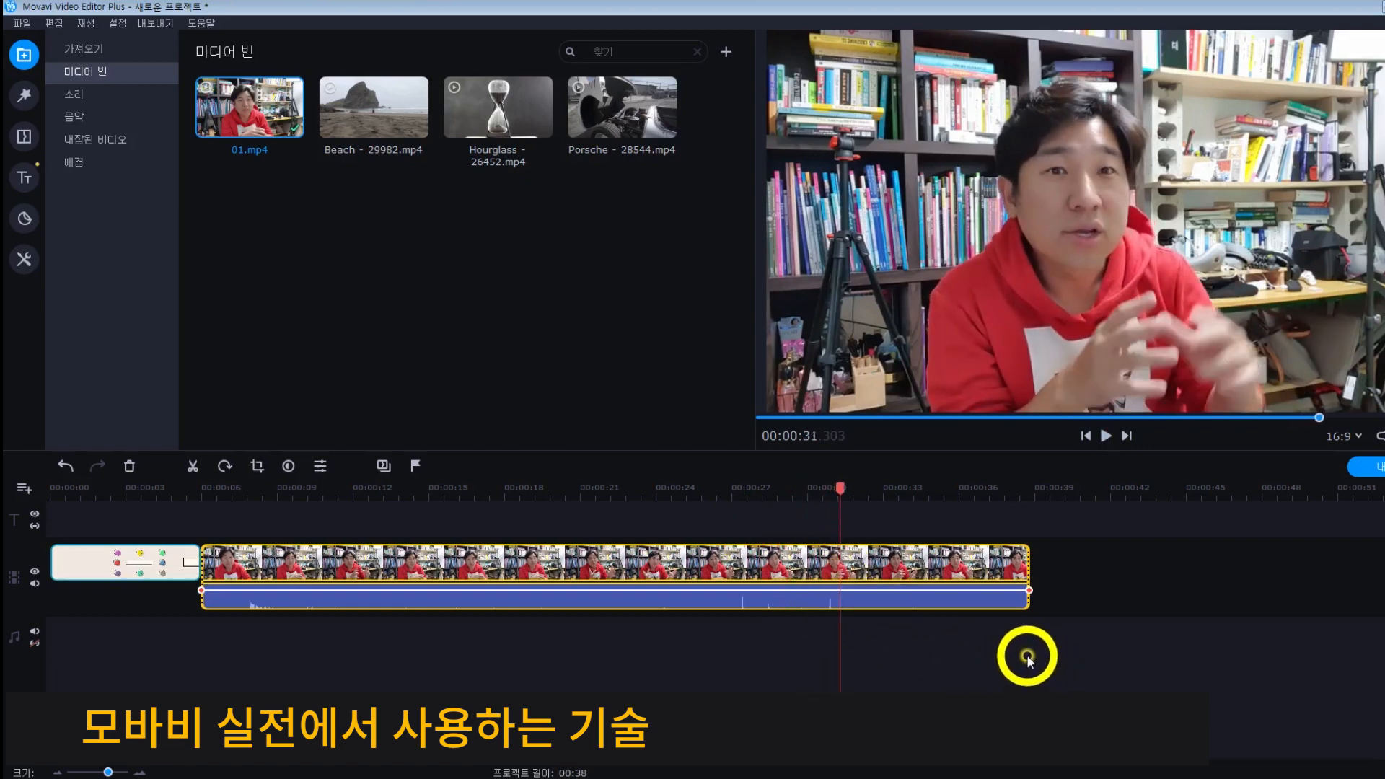
left_click(841, 490)
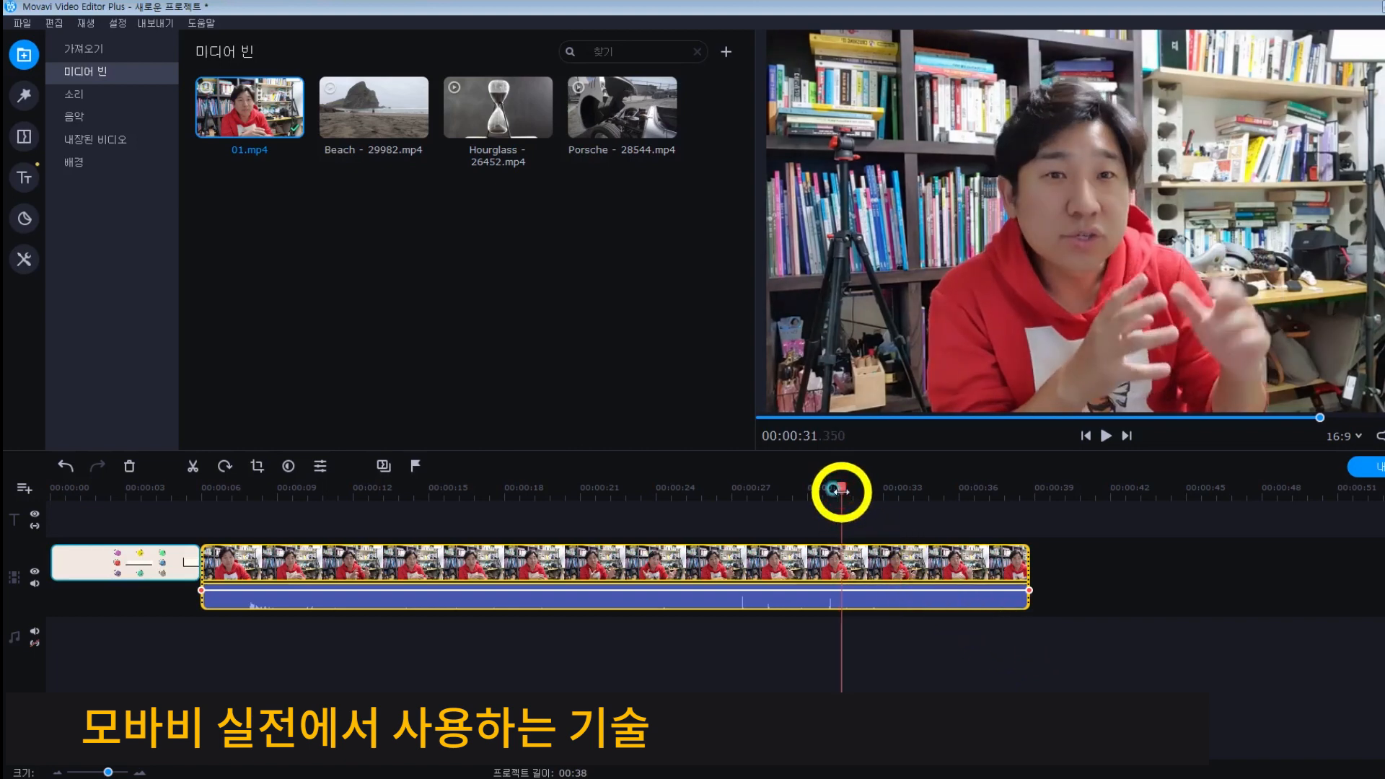
left_click_drag(841, 490, 839, 490)
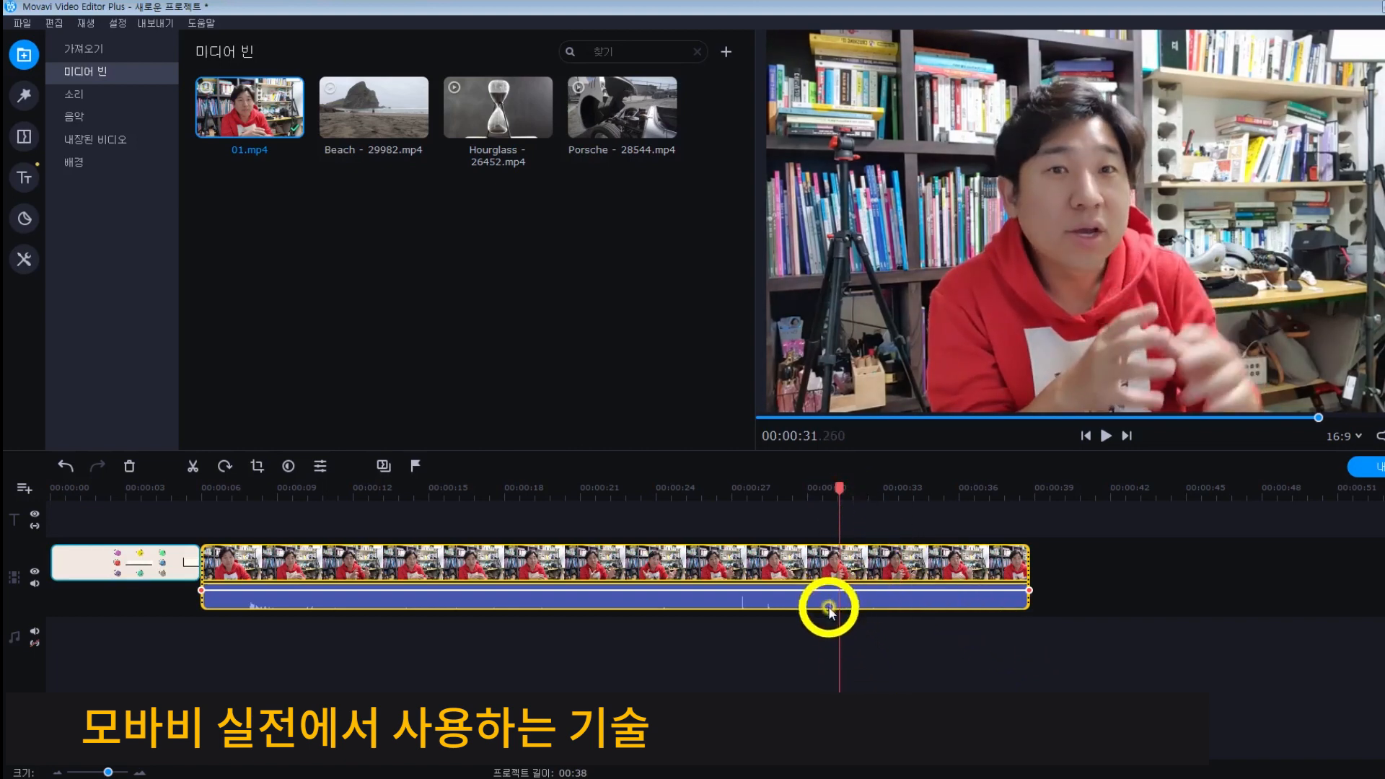
left_click_drag(842, 489, 838, 489)
left_click(193, 466)
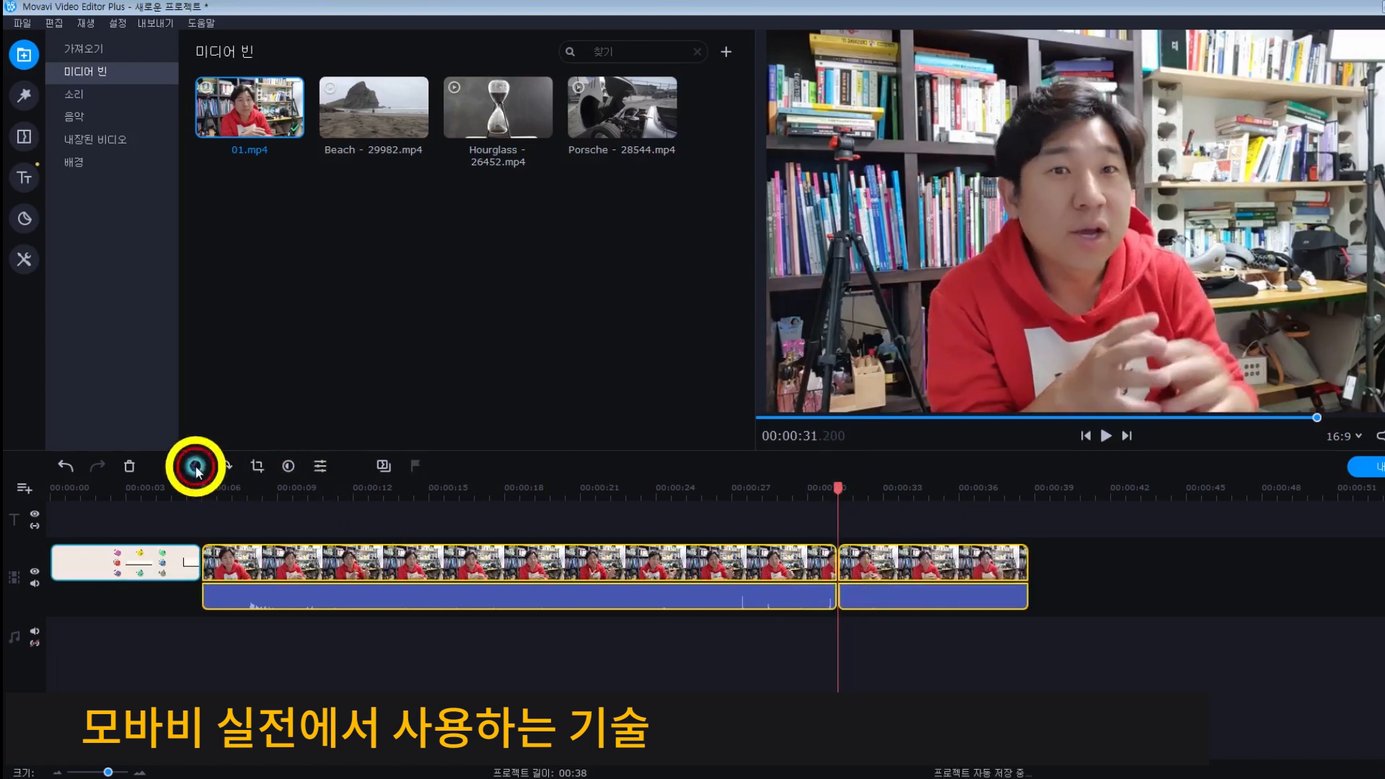
Step: Split the 01.mp4 clip again at 00:00:26.954 and delete the section between the two cuts
left_click_drag(837, 491, 737, 511)
key("space")
key("space")
key("space")
key("space")
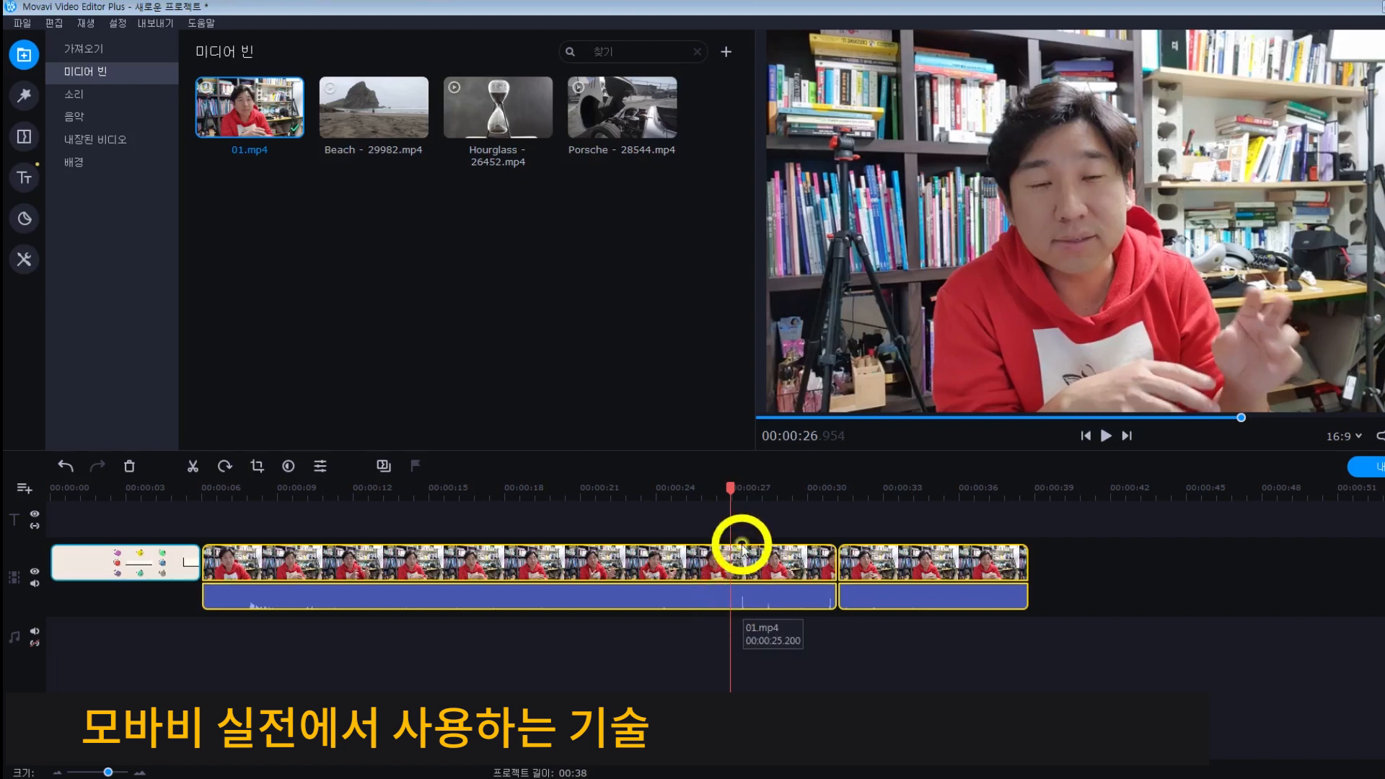
left_click(193, 466)
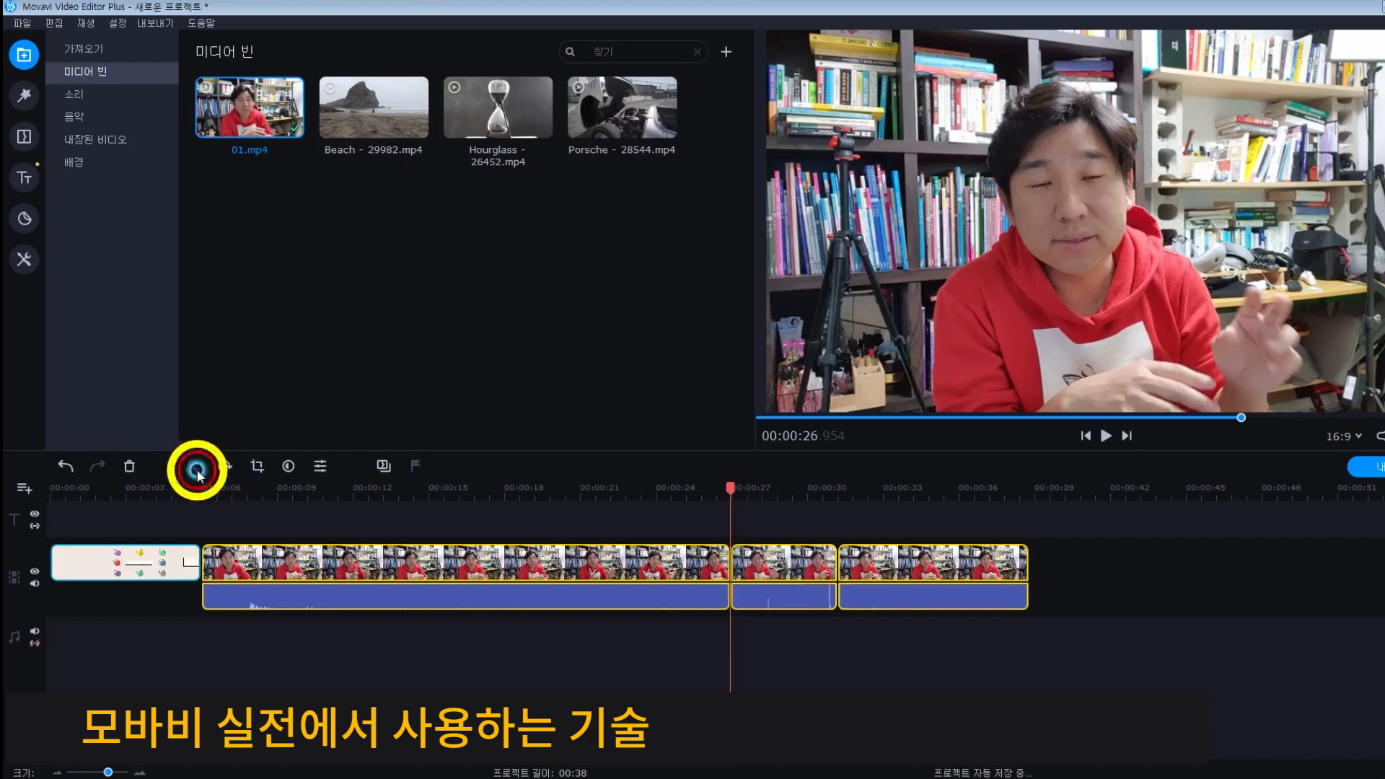
left_click(794, 562)
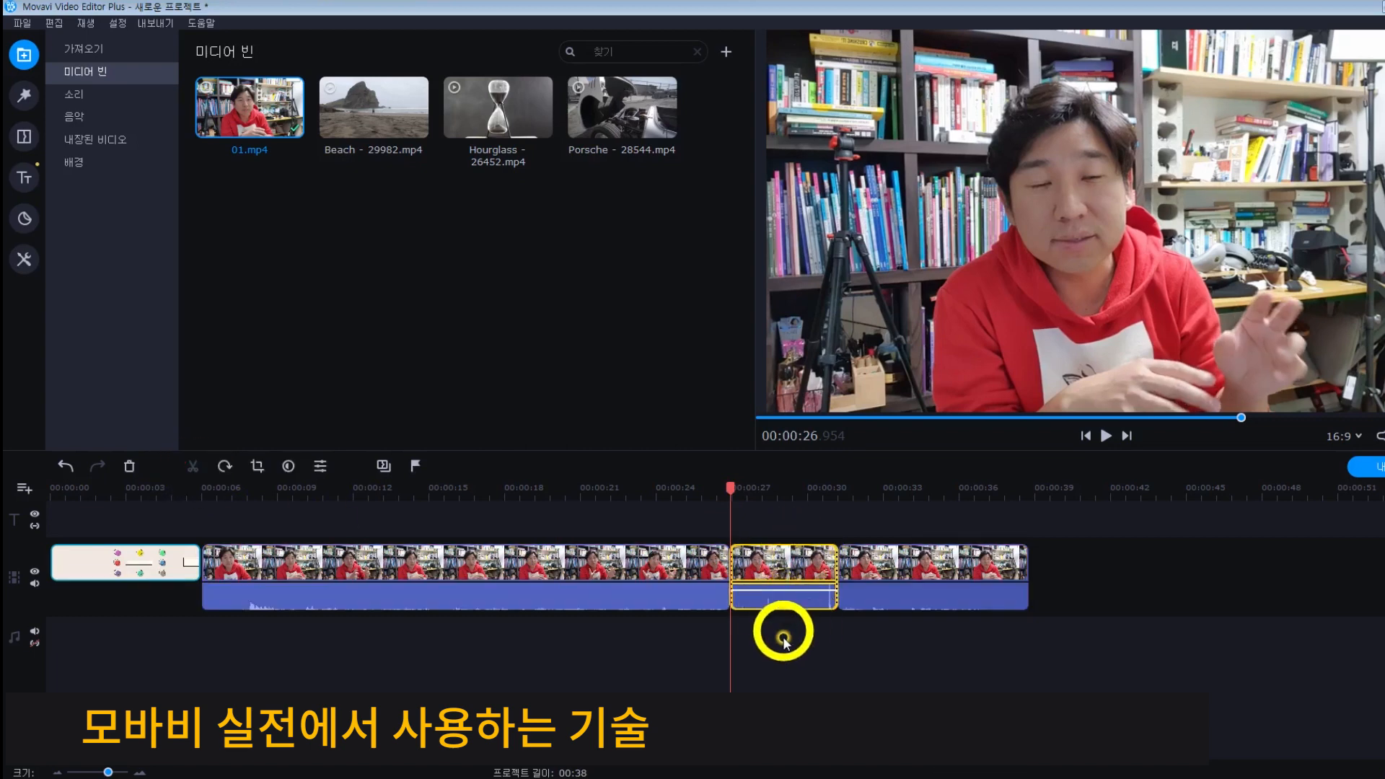
left_click(129, 466)
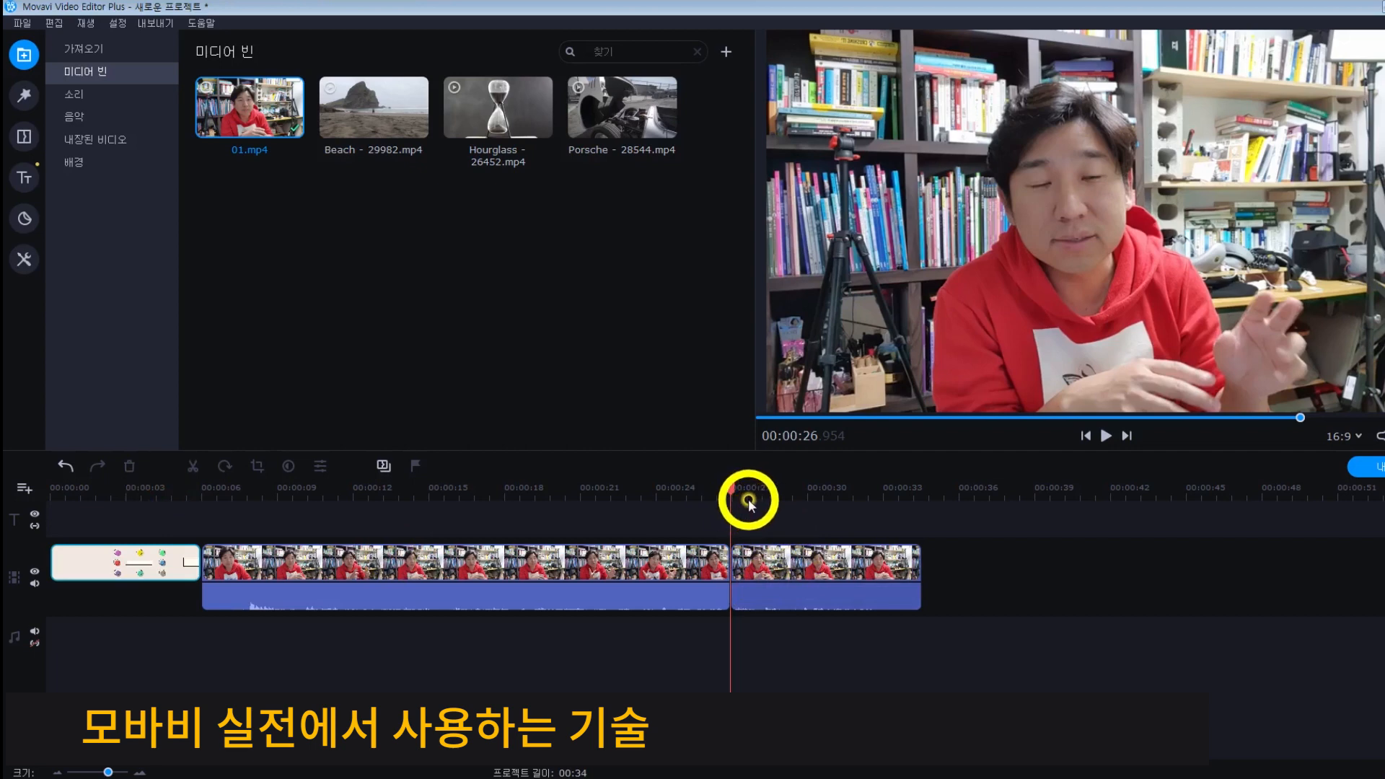
Step: Split the first 01.mp4 clip at 00:00:07.740, where the speech begins, and delete the silent opening section
left_click_drag(746, 498, 219, 495)
key("space")
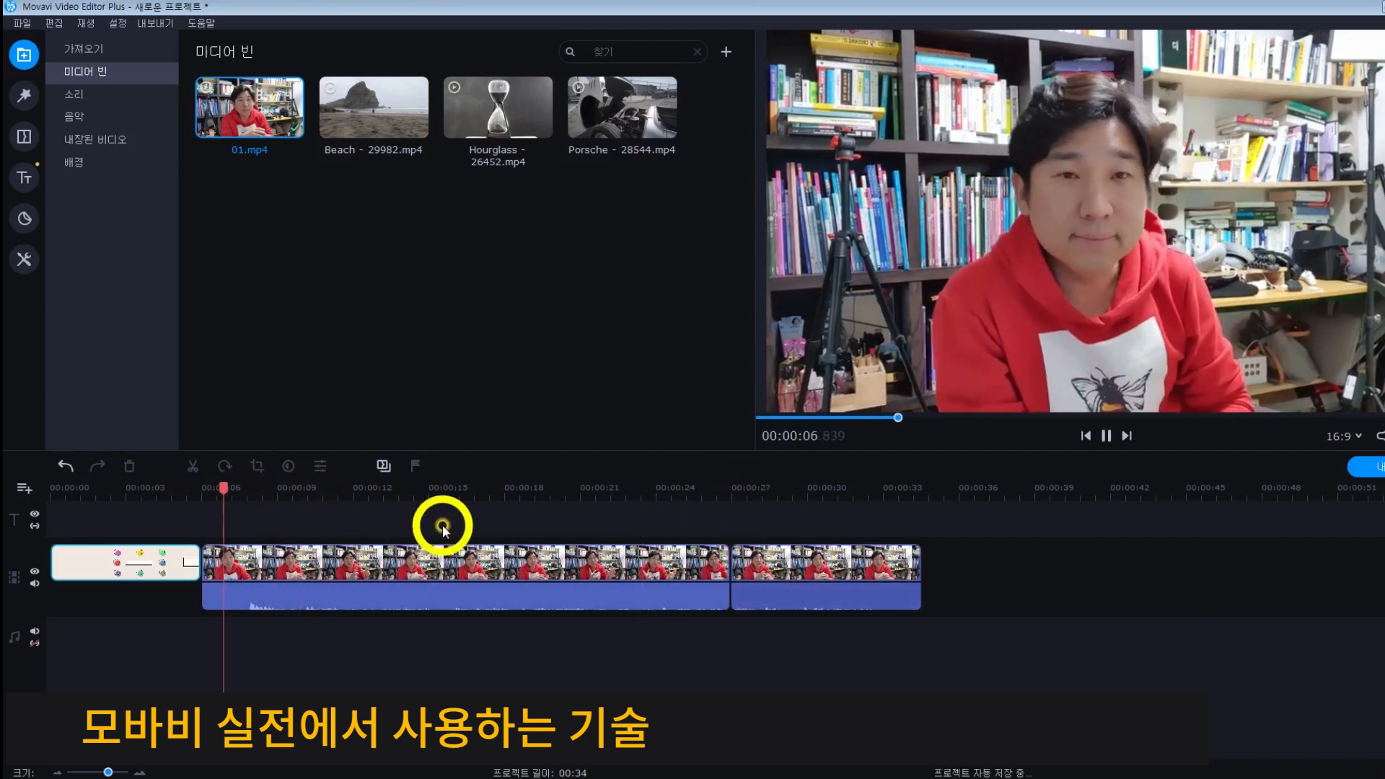
left_click_drag(266, 489, 245, 501)
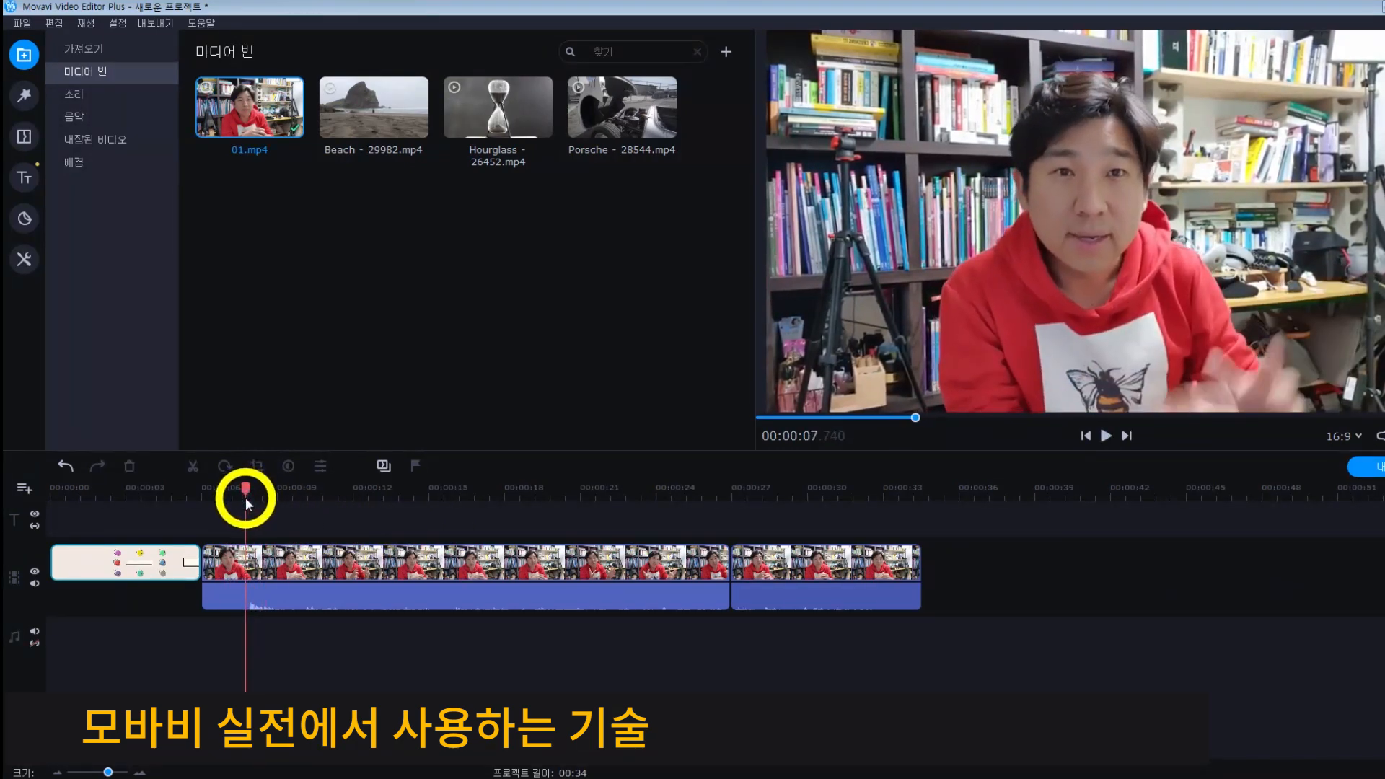
left_click(292, 570)
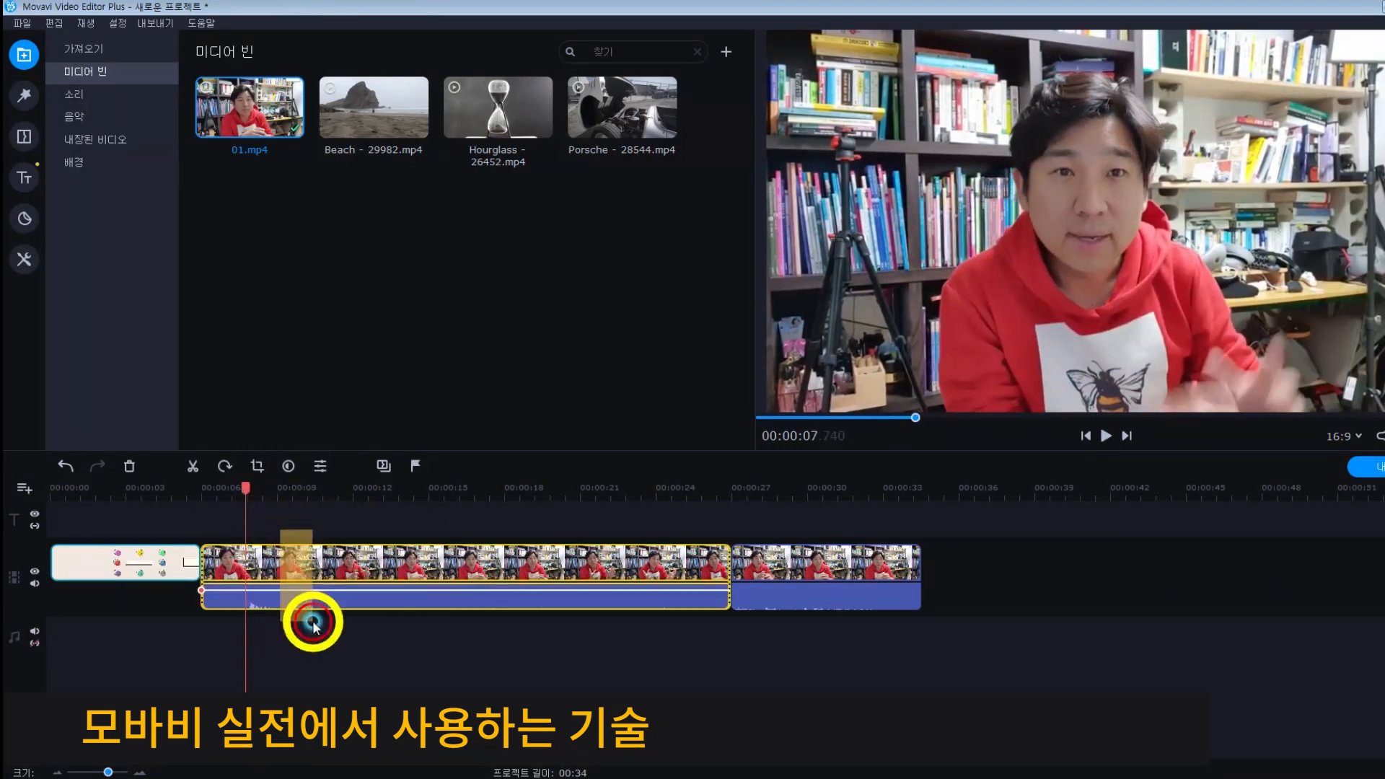
left_click(195, 469)
left_click(223, 558)
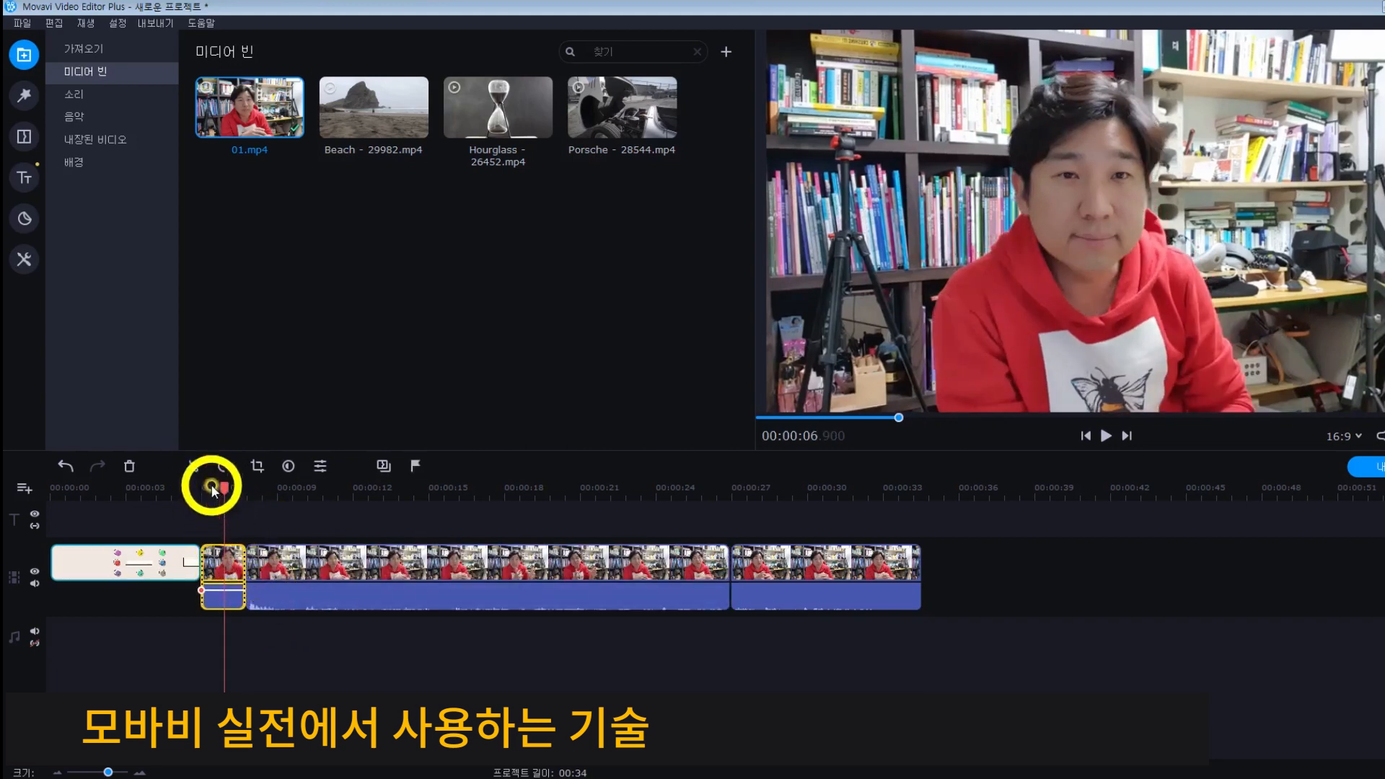
left_click(129, 466)
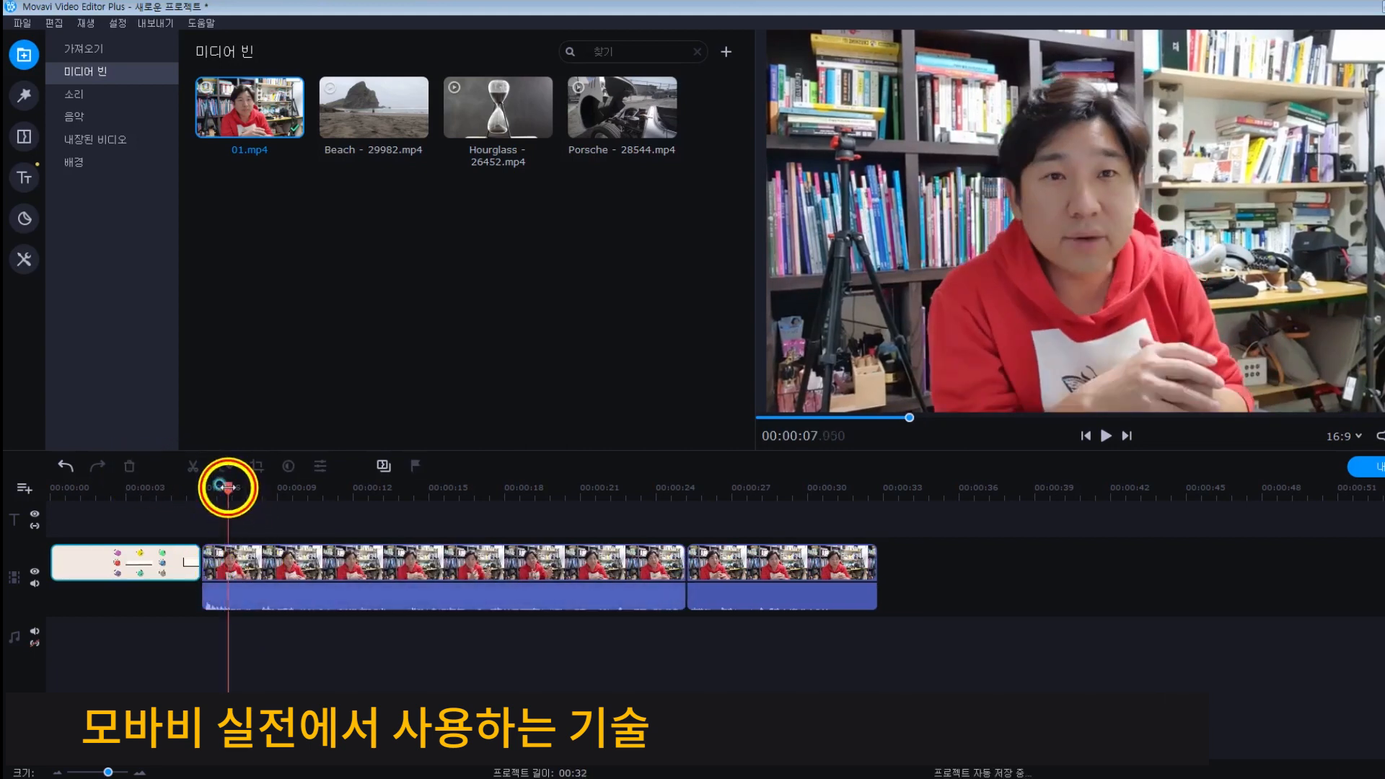
Step: Return the playhead to the start of the 01.mp4 footage and show the 피처링 title templates
left_click_drag(224, 488, 556, 582)
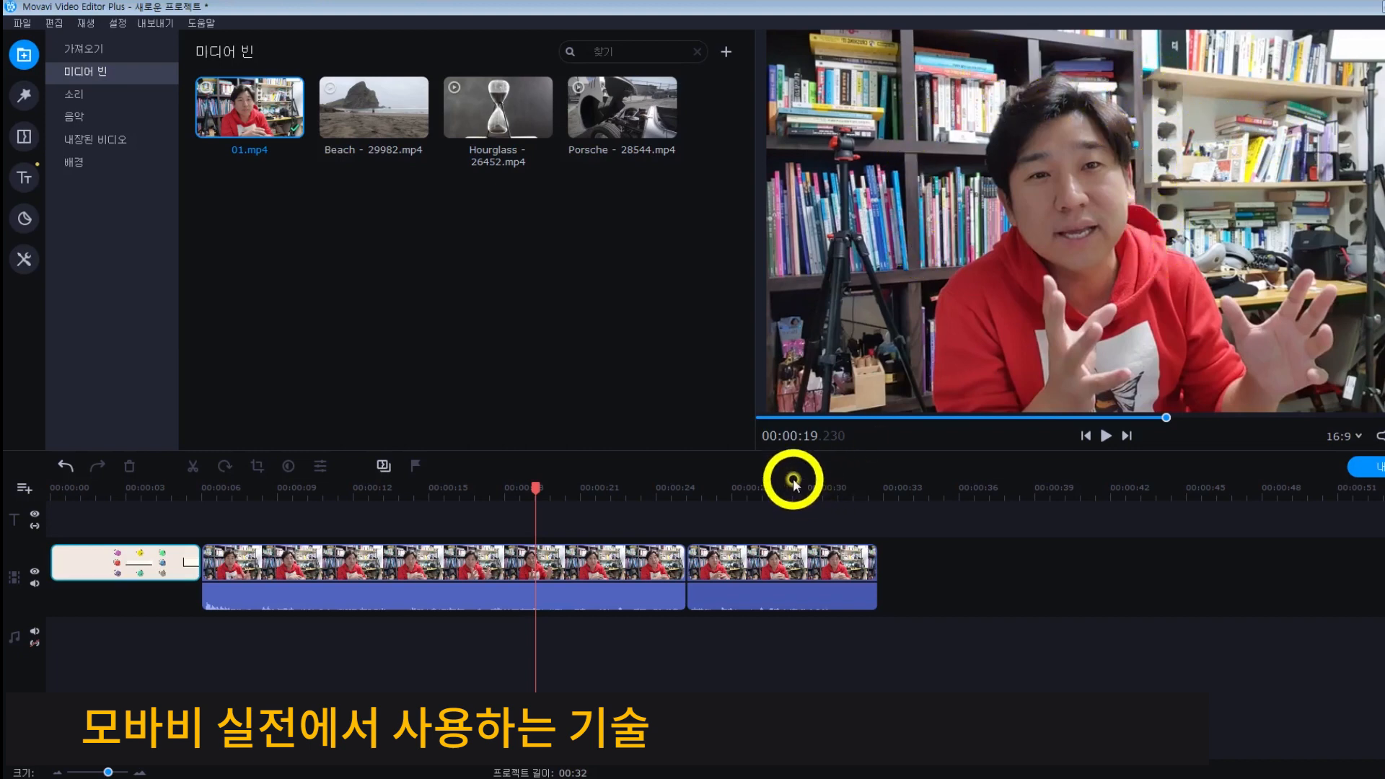
left_click_drag(535, 488, 203, 490)
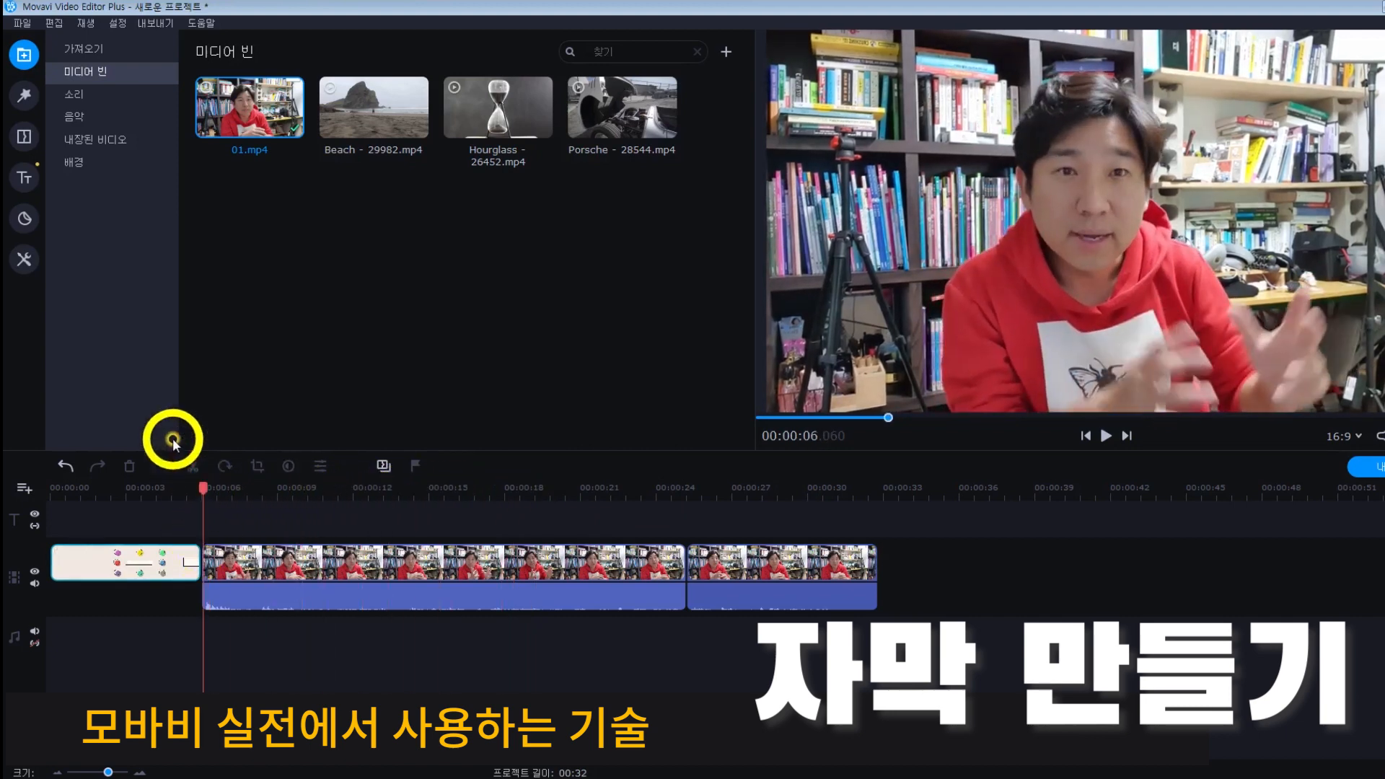
left_click(26, 181)
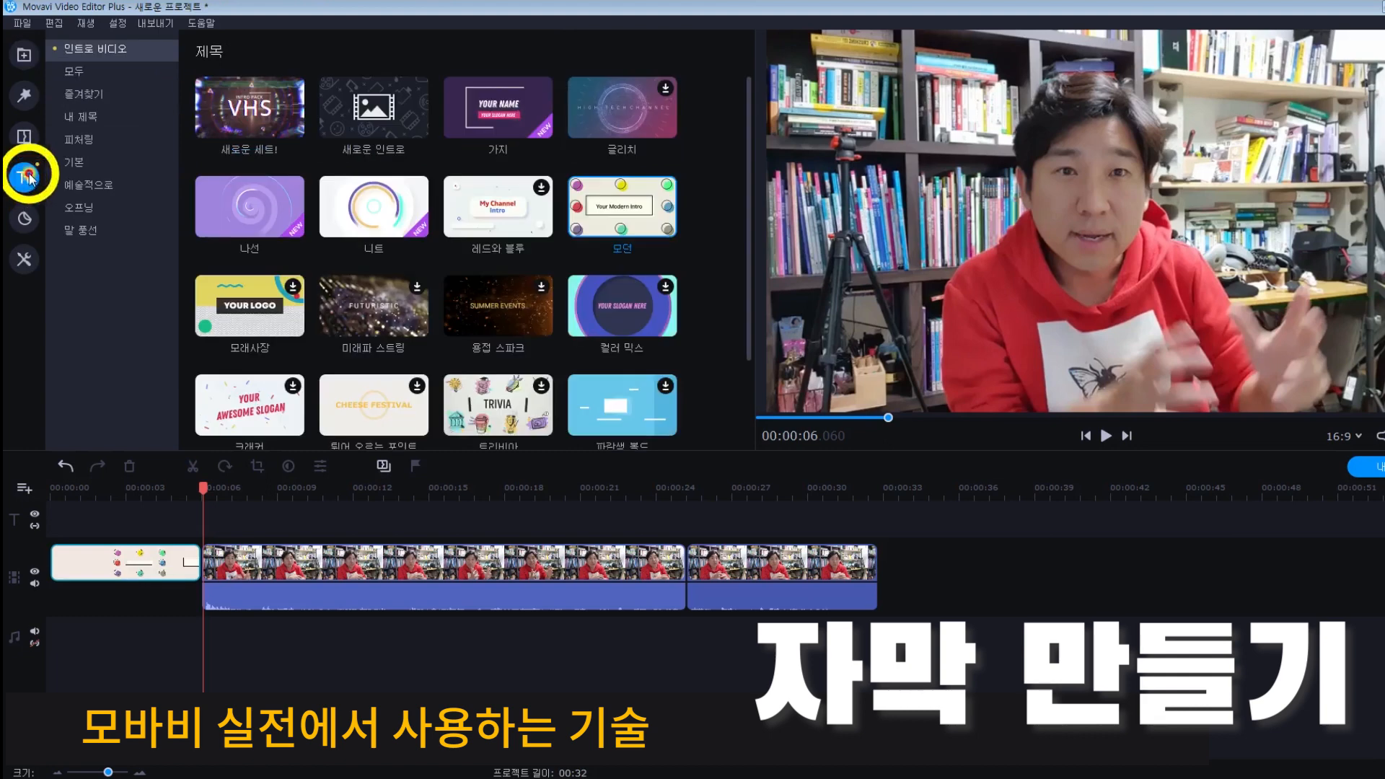
left_click(105, 164)
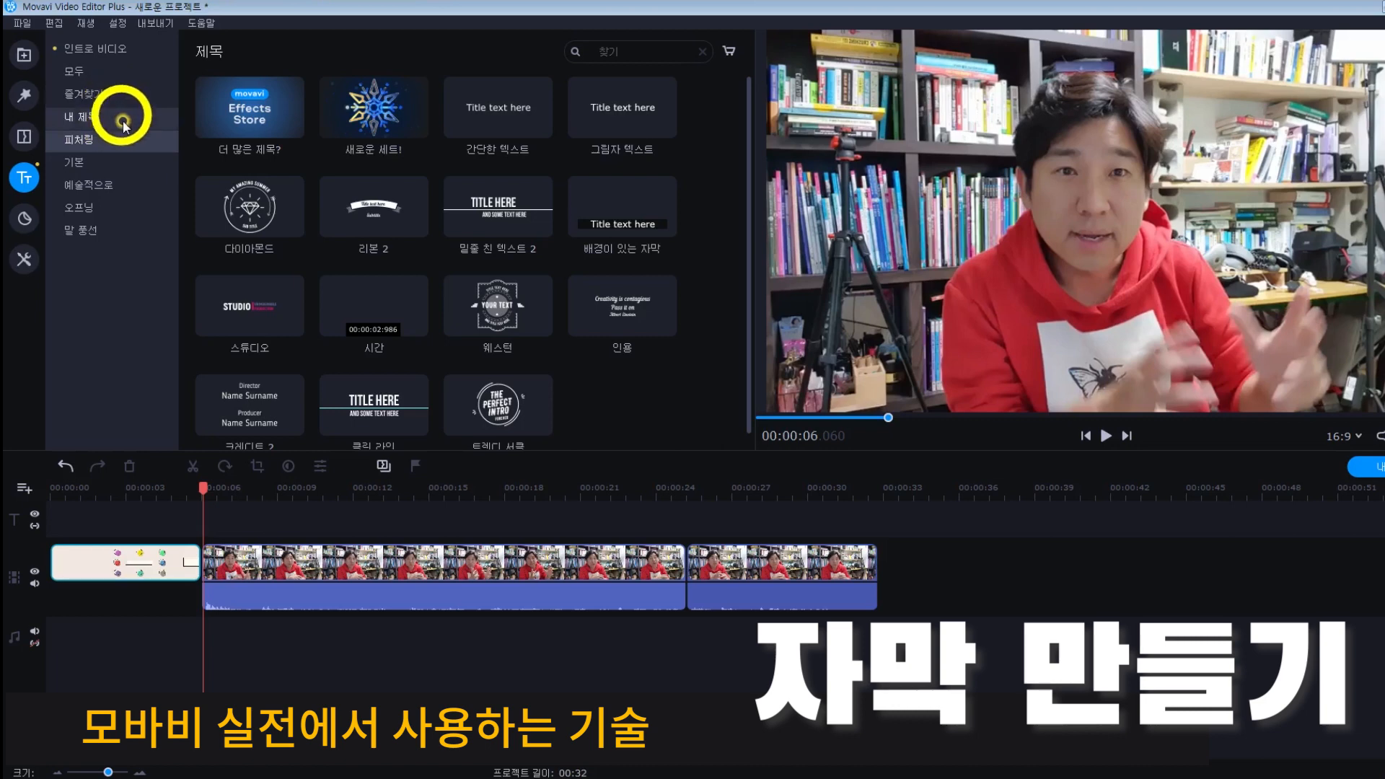
left_click(88, 141)
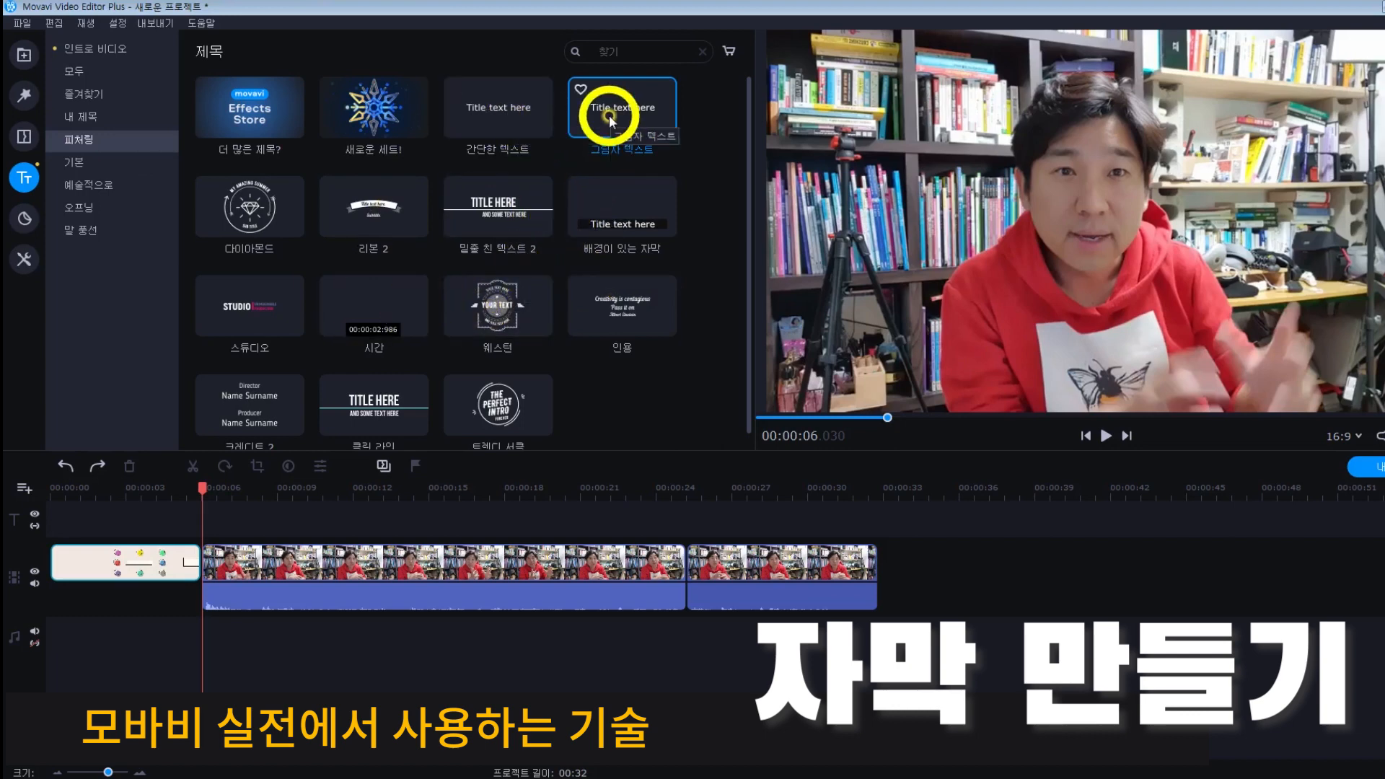
Step: Preview the 간단한 텍스트, 그림자 텍스트, 다이아몬드, 밑줄 친 텍스트 2 and 스튜디오 title templates
left_click(539, 89)
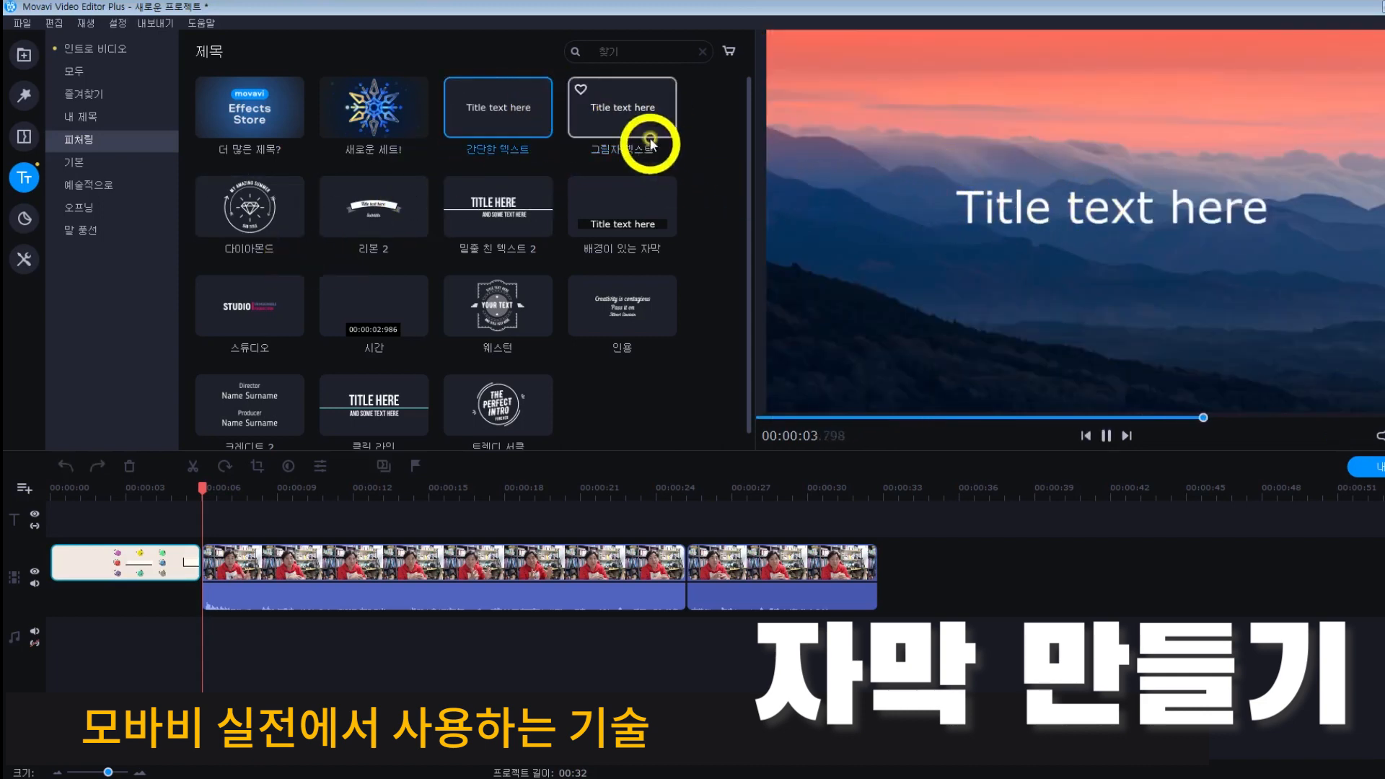
left_click(613, 105)
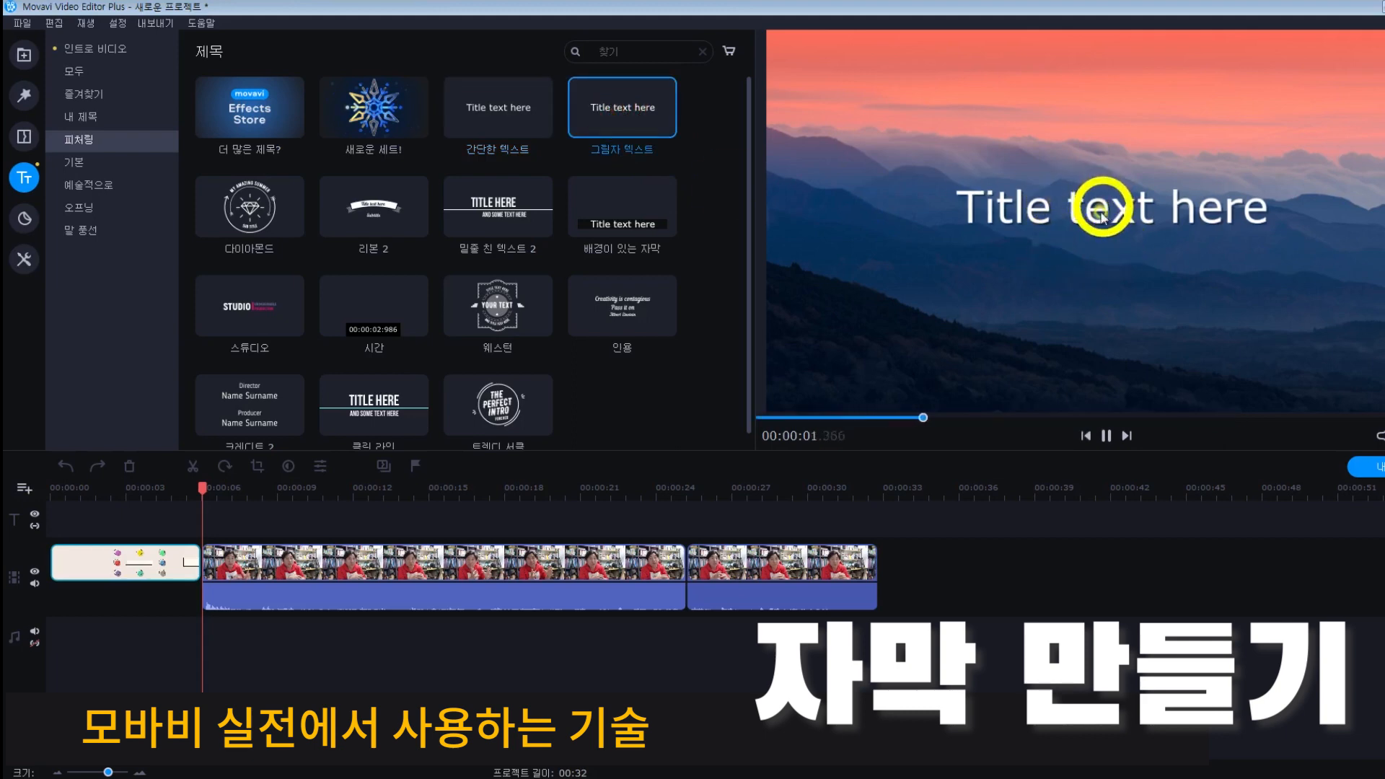
left_click(287, 224)
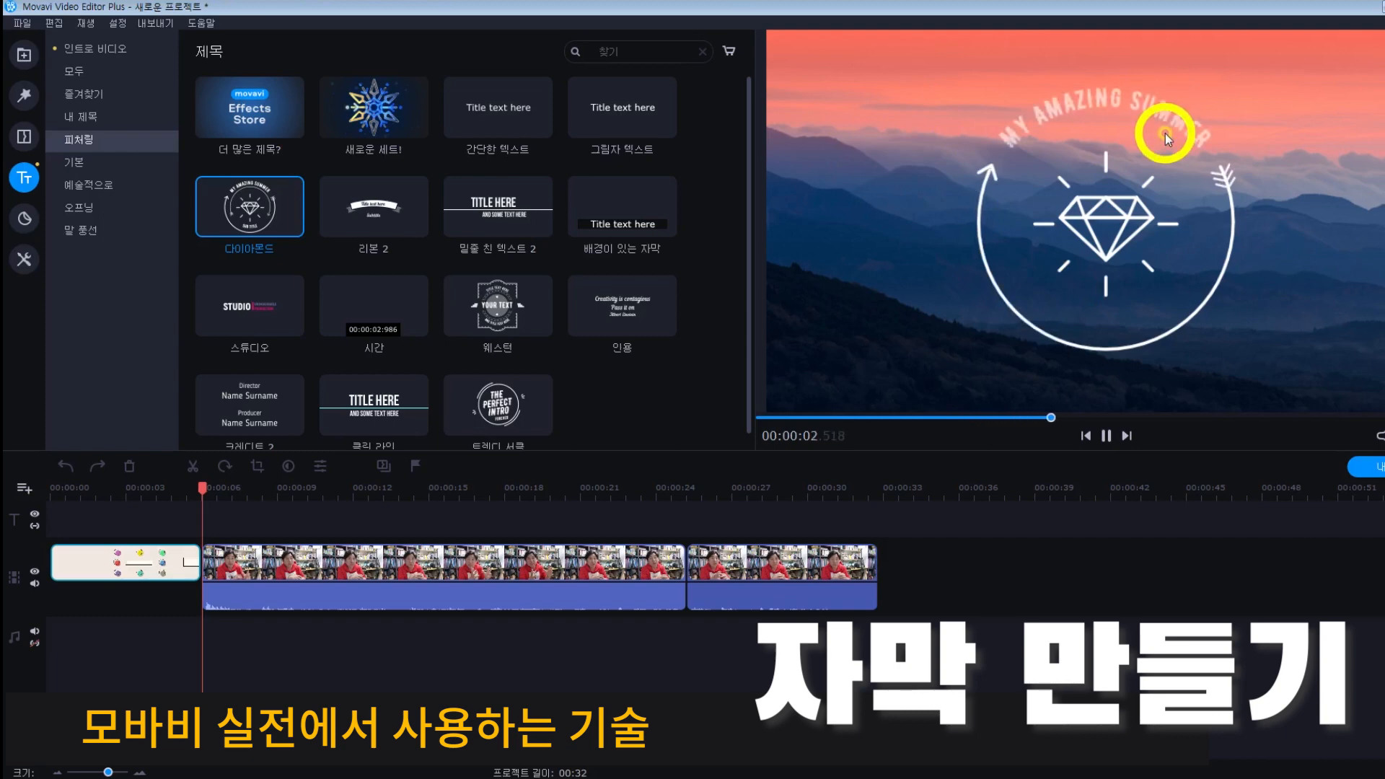
left_click(513, 215)
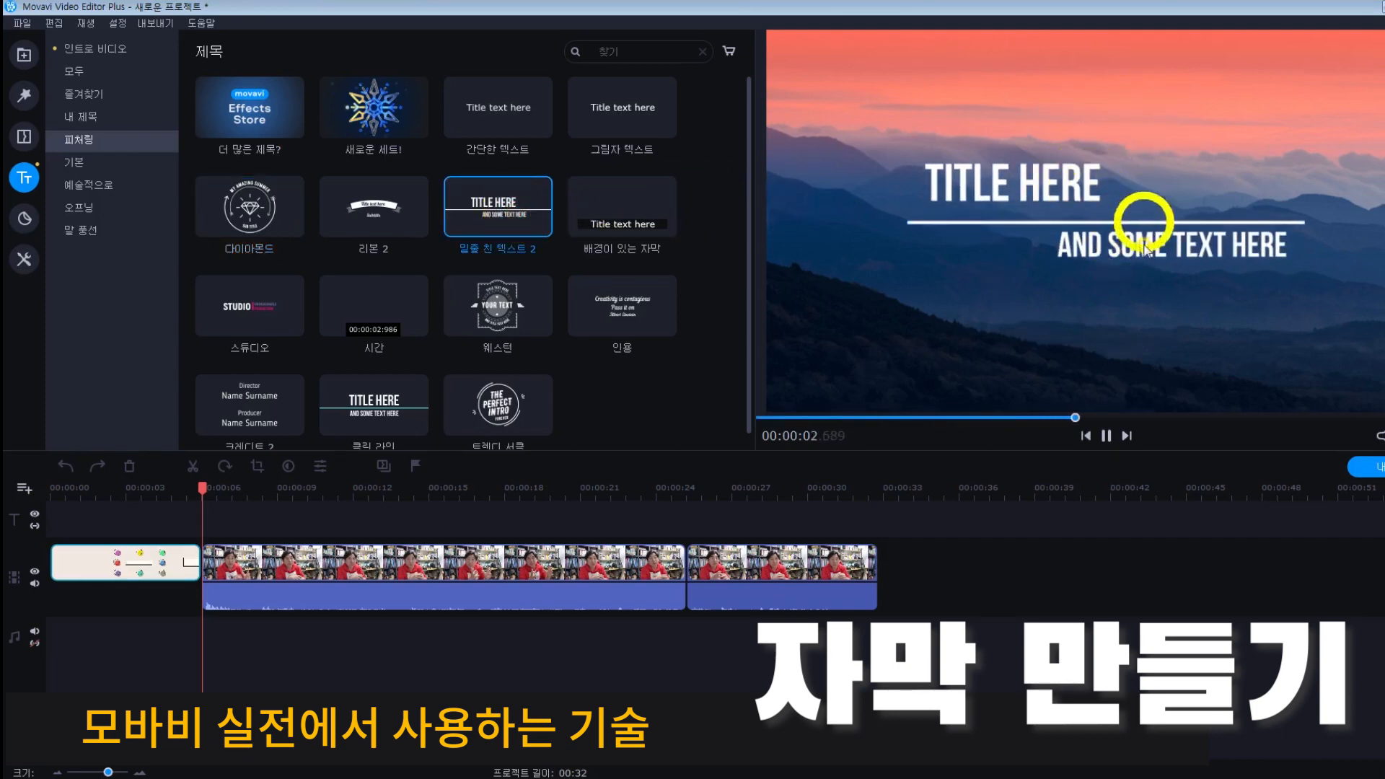
left_click(250, 330)
left_click(249, 331)
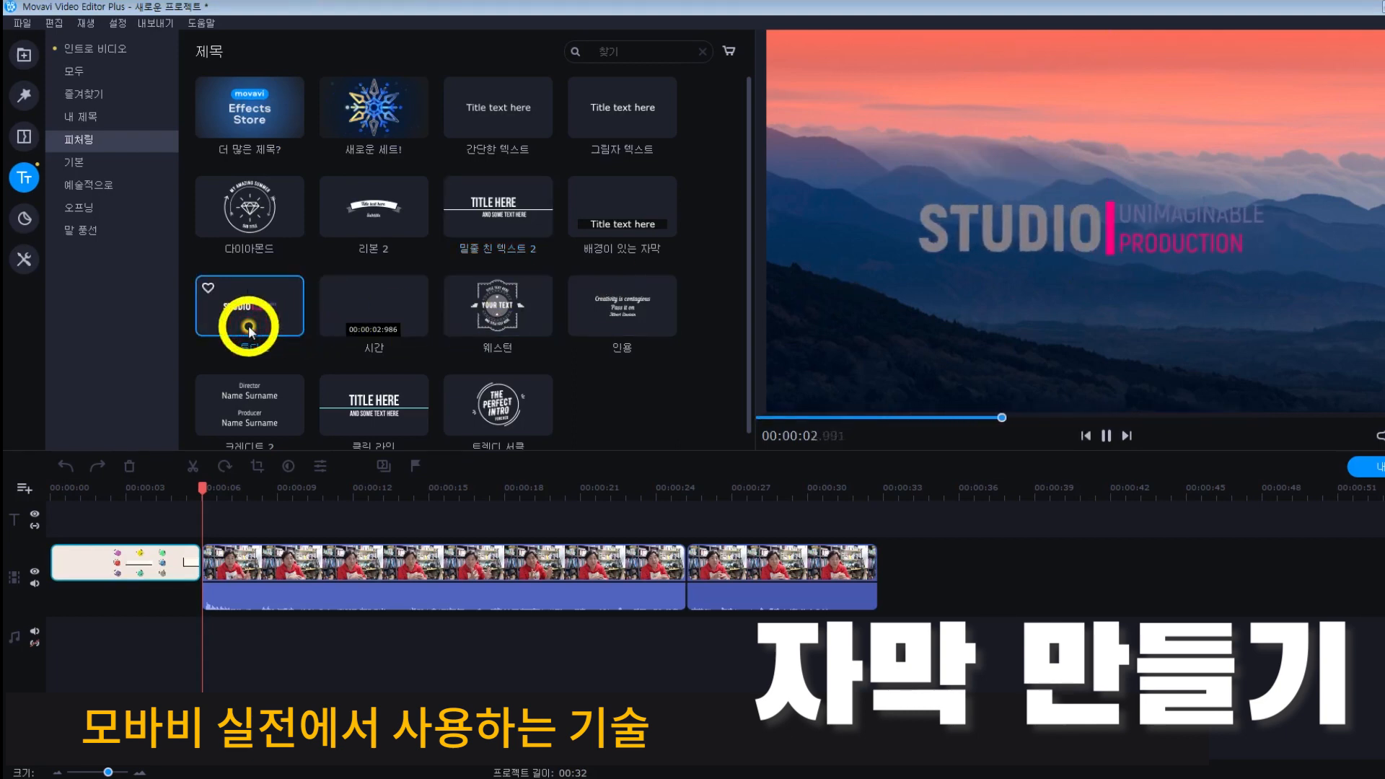
left_click(214, 512)
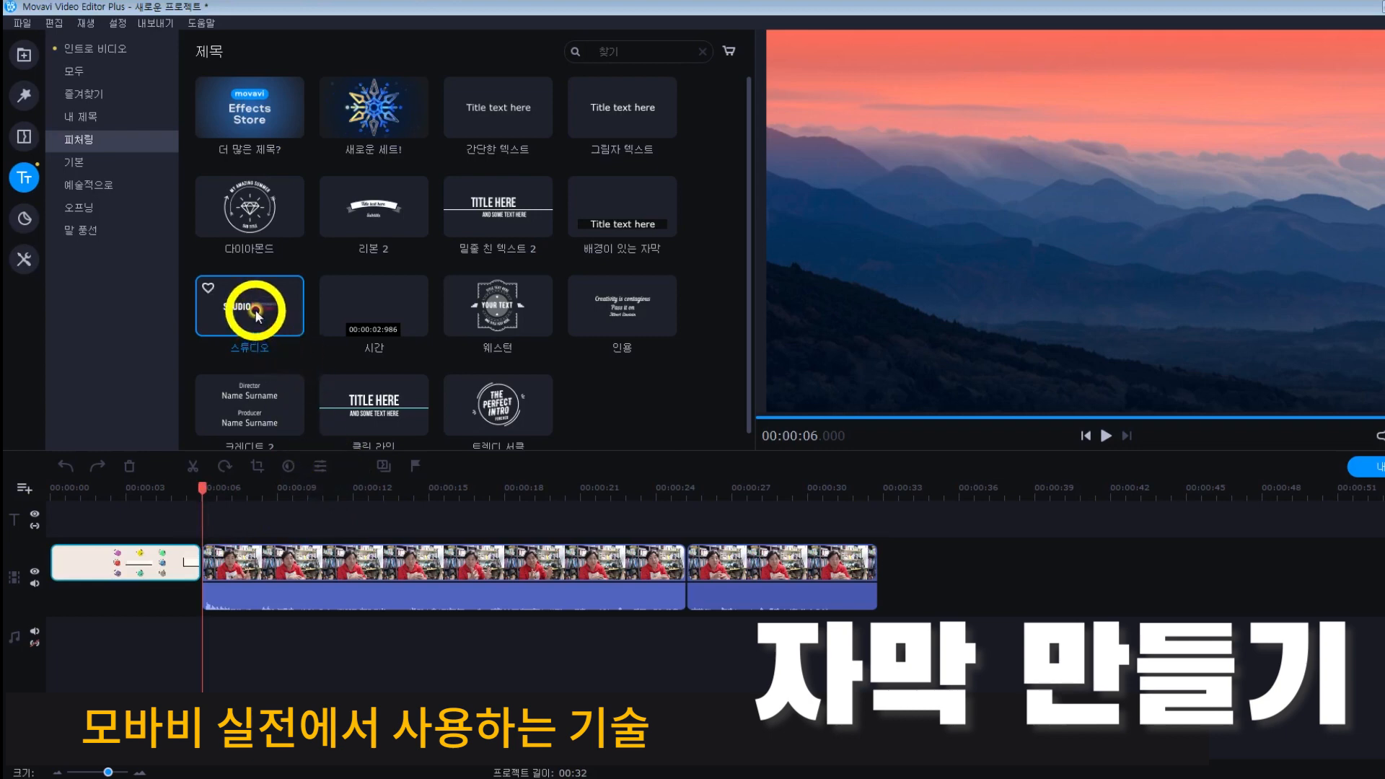
Step: Add the 스튜디오 title above the start of the 01.mp4 footage and play it briefly
left_click_drag(254, 310, 423, 556)
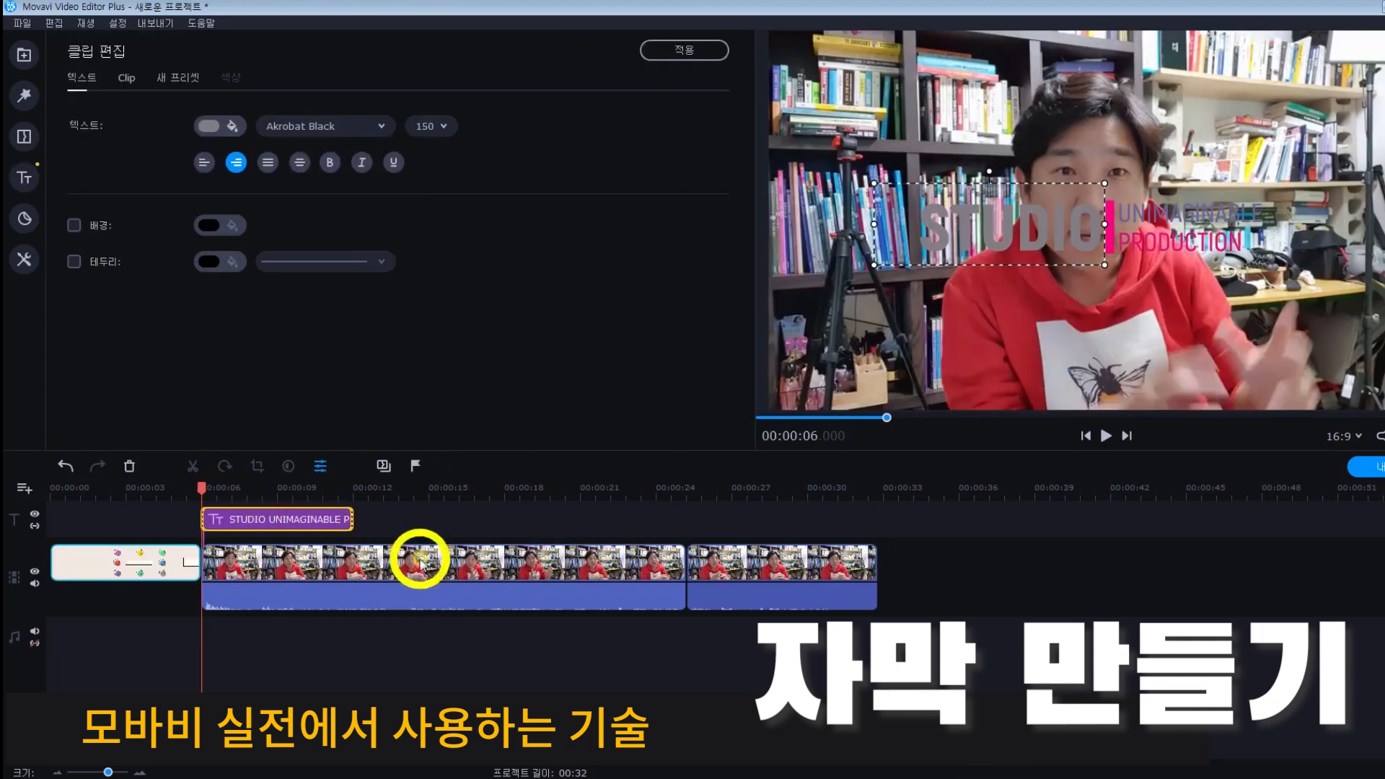
key("space")
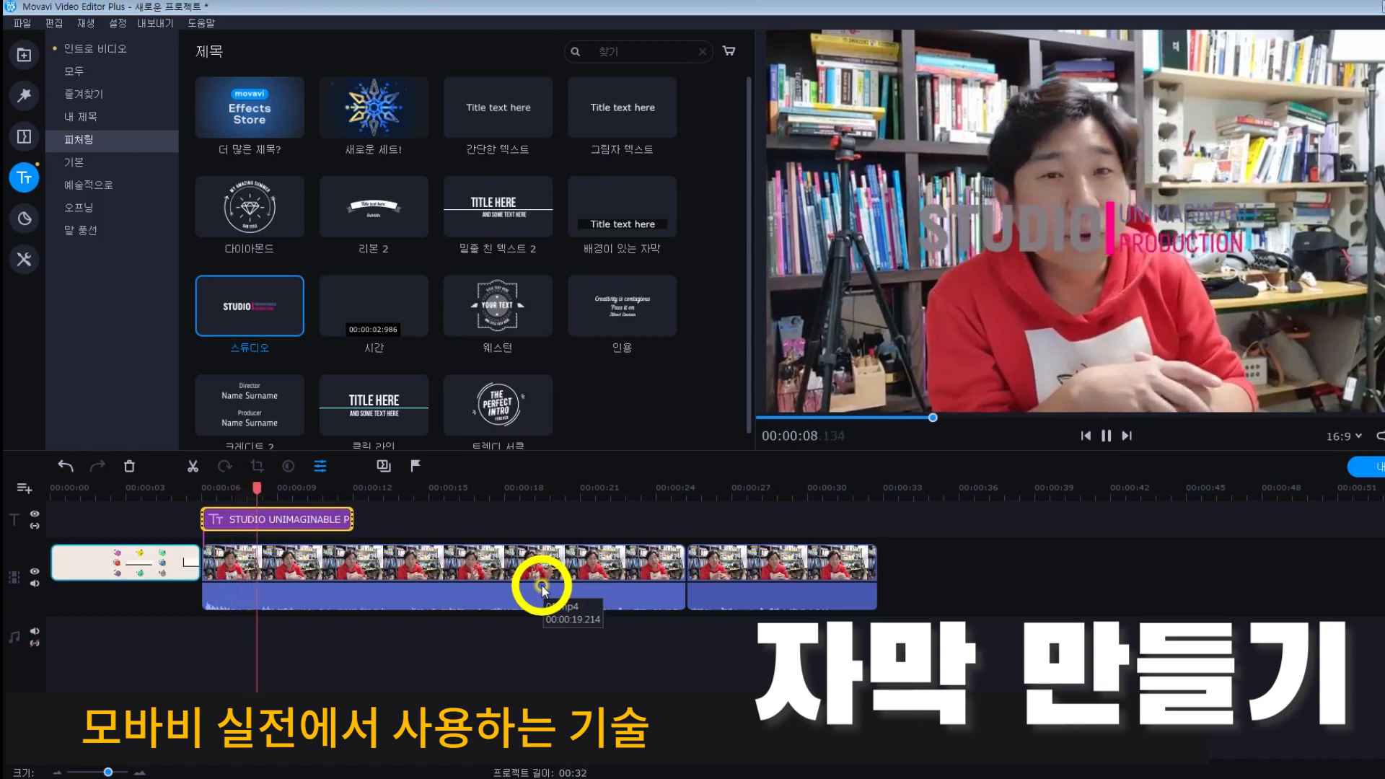
key("space")
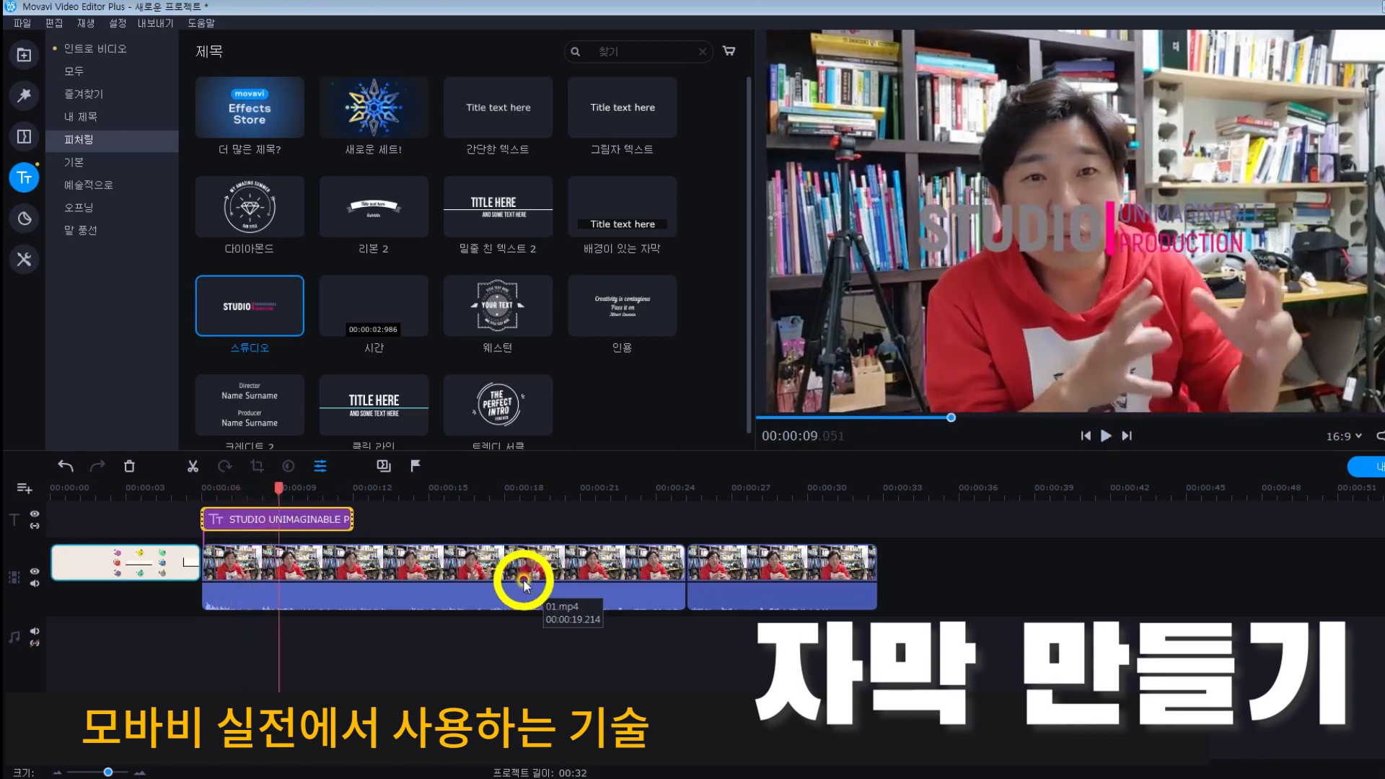
Step: Open the 스튜디오 title for editing and move all its elements together to the lower-left area of the video frame
double_click(1152, 232)
left_click(398, 534)
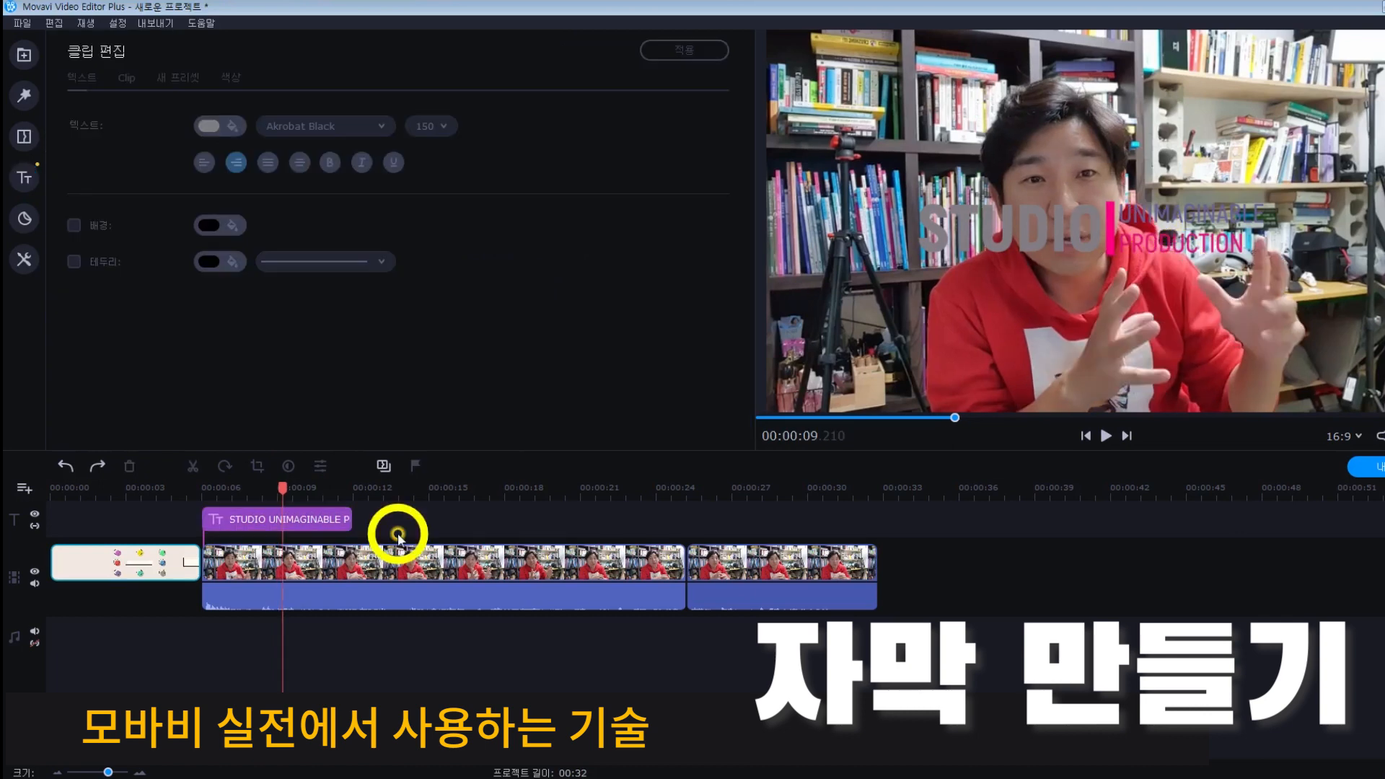
left_click(315, 530)
left_click(1144, 210)
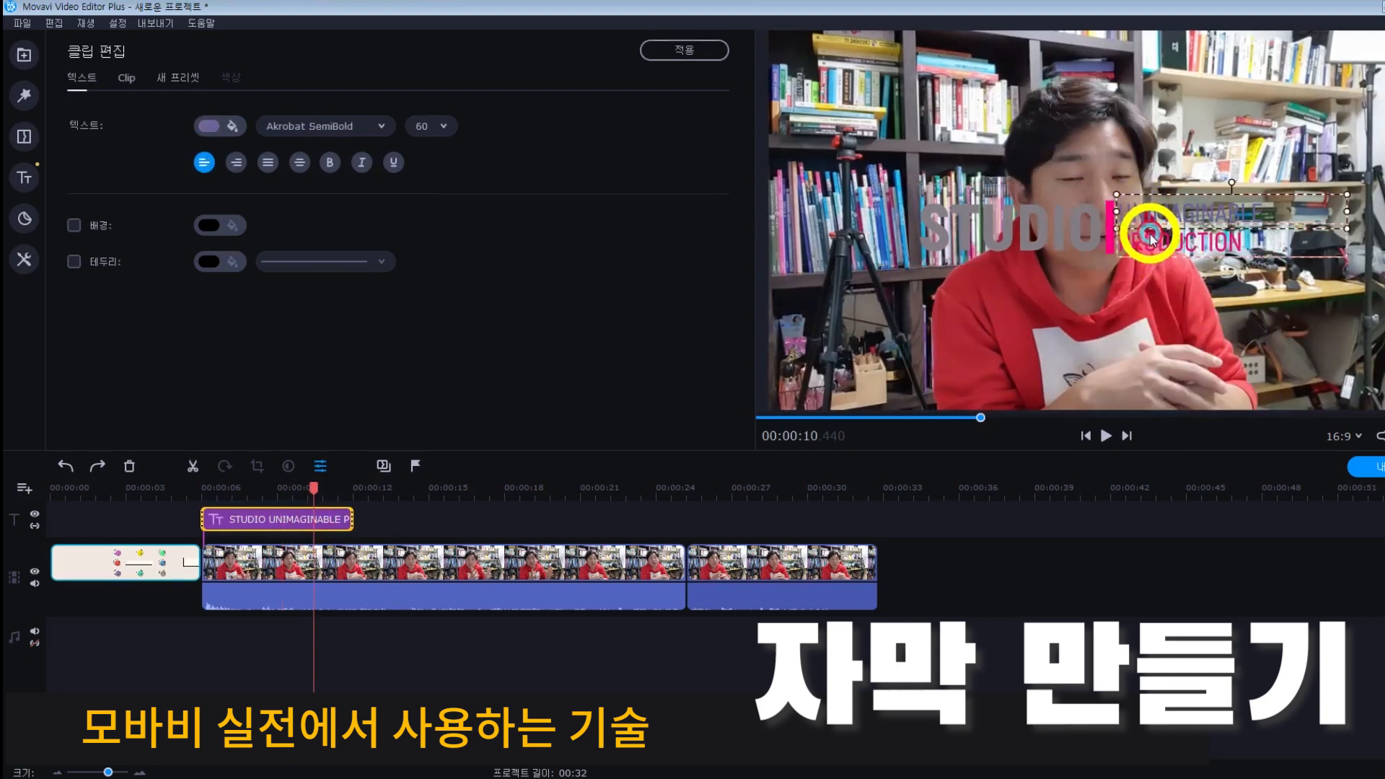
left_click_drag(873, 128, 1214, 225)
left_click_drag(1314, 311, 1231, 301)
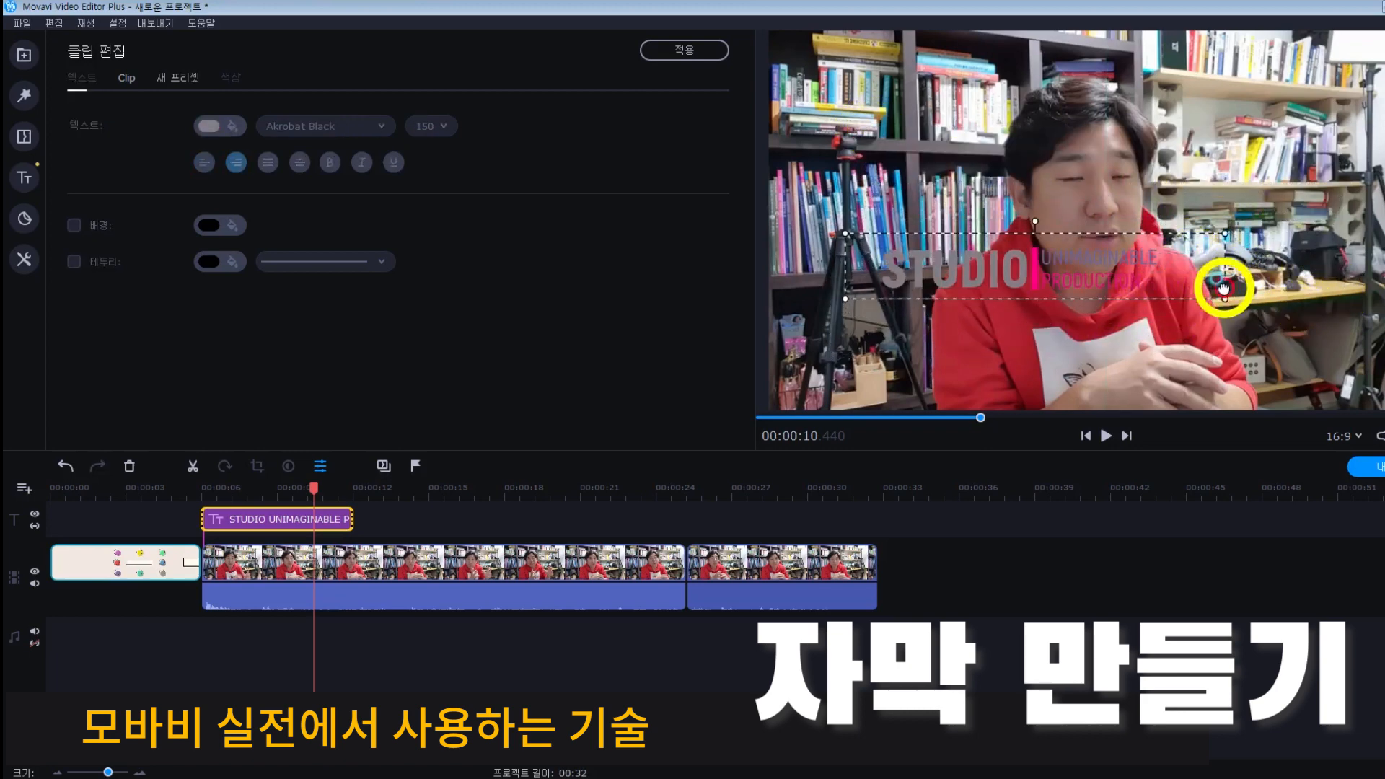
left_click_drag(1154, 262, 1100, 351)
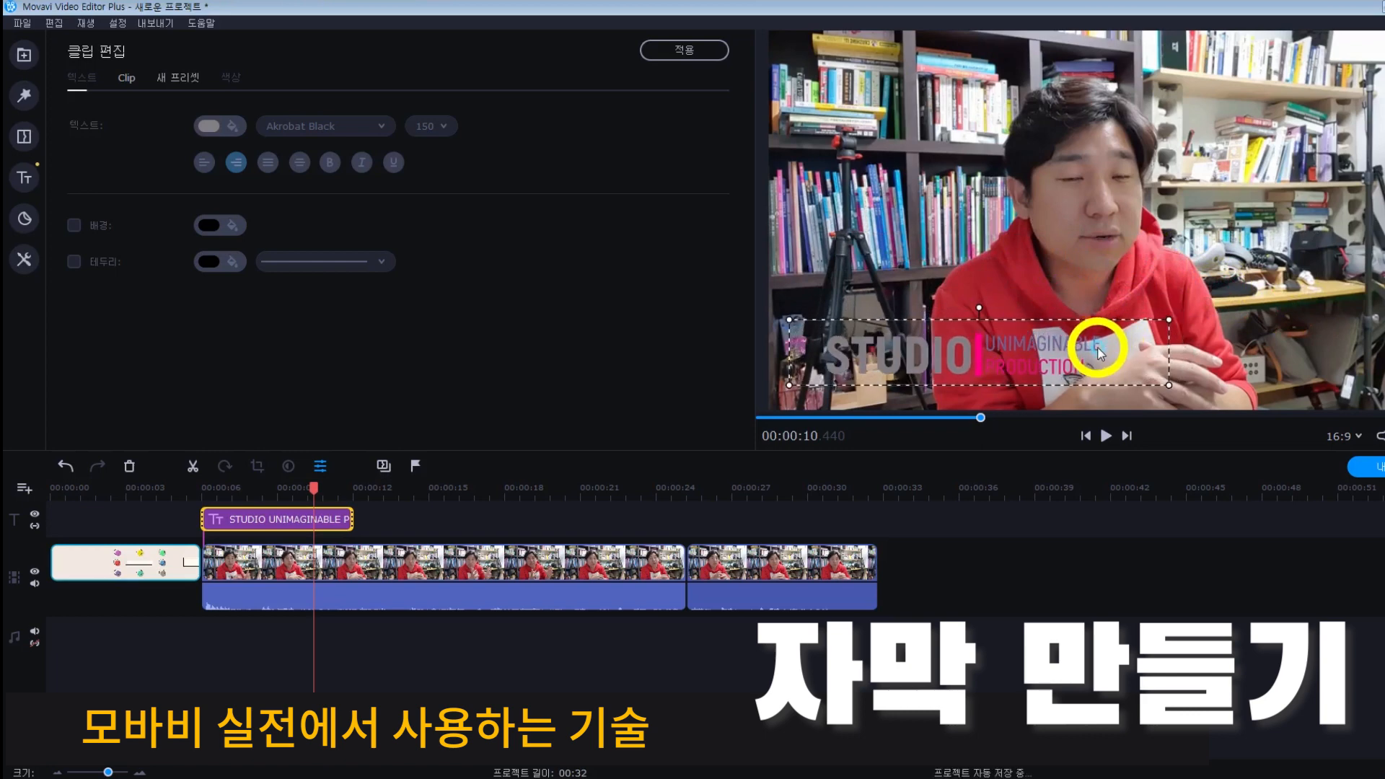
Step: Replace the STUDIO text with 디생TV and set its font to 에스코어 드림 9 Black
double_click(974, 364)
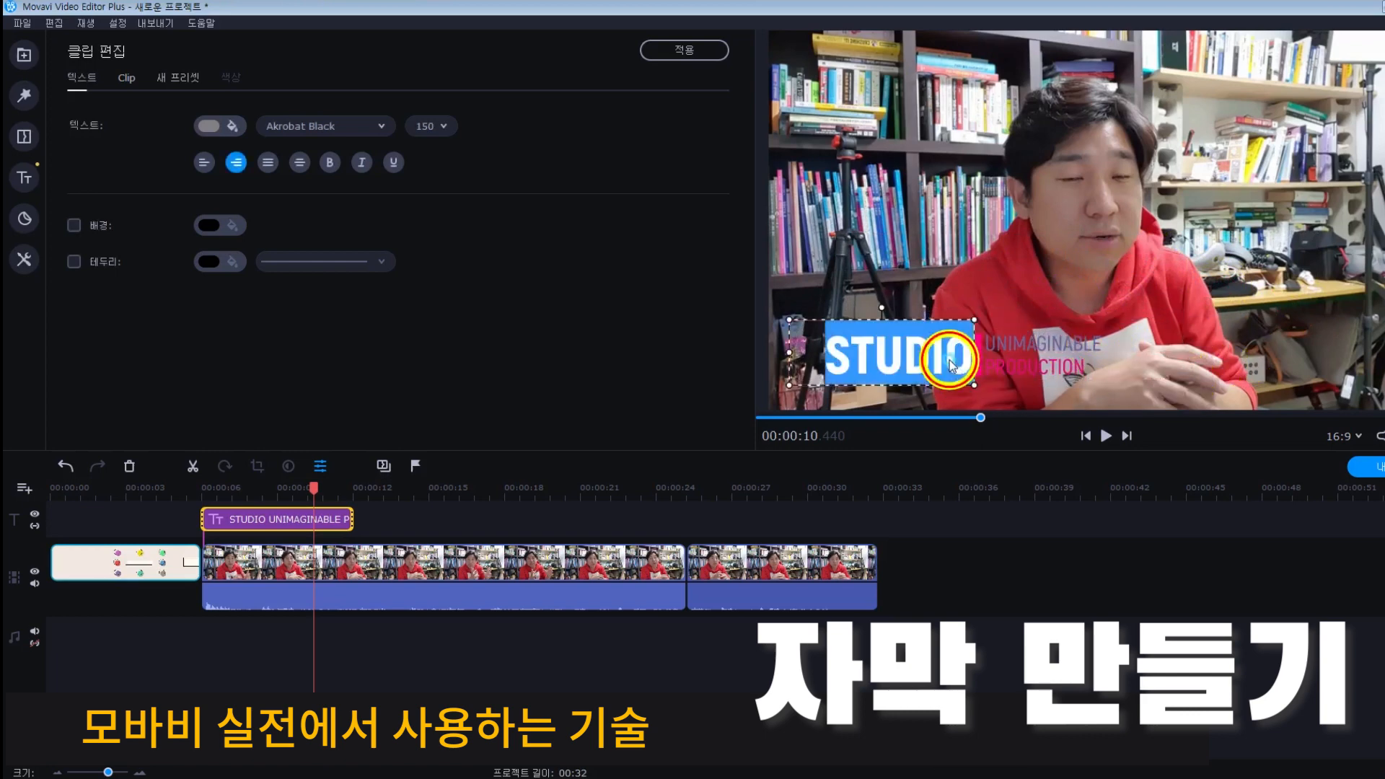
type("디생TV")
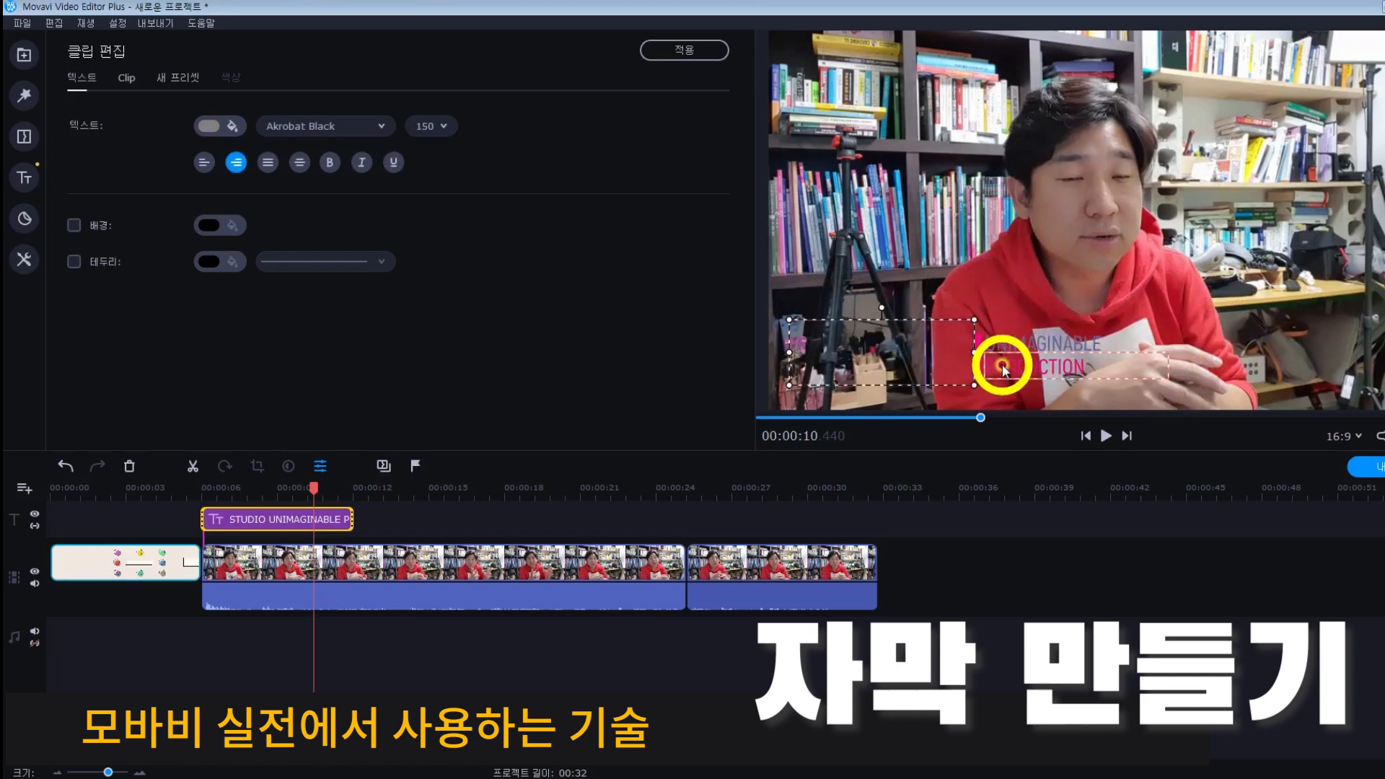
left_click(325, 126)
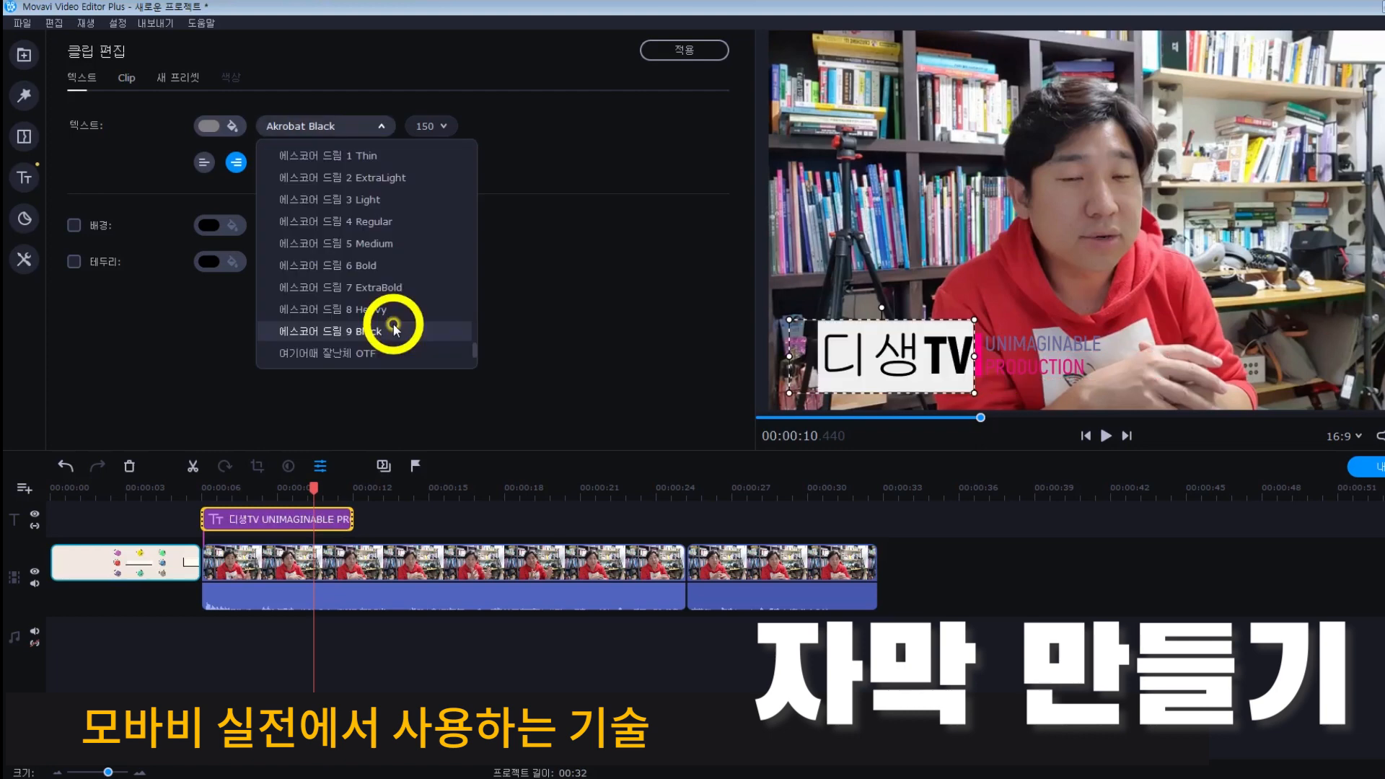
left_click(393, 328)
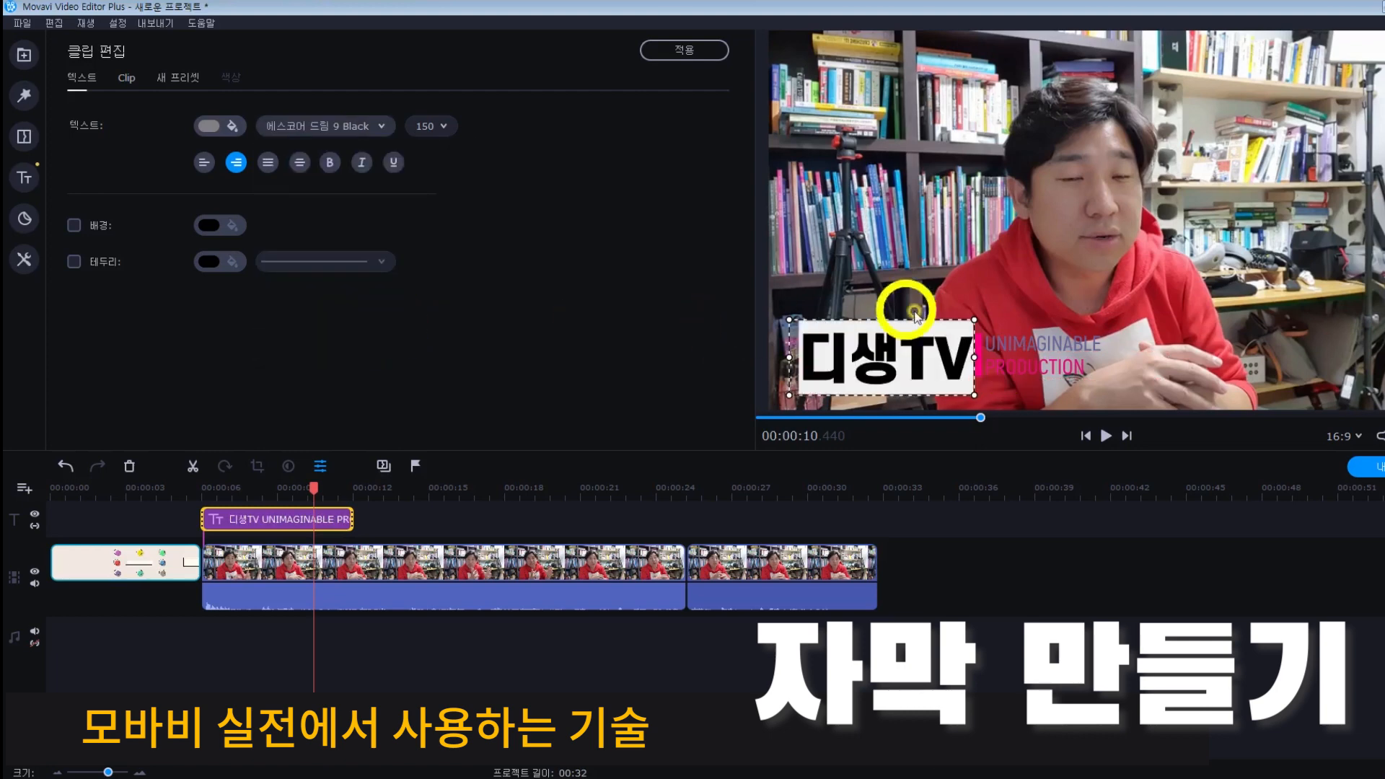
left_click(957, 316)
left_click(947, 373)
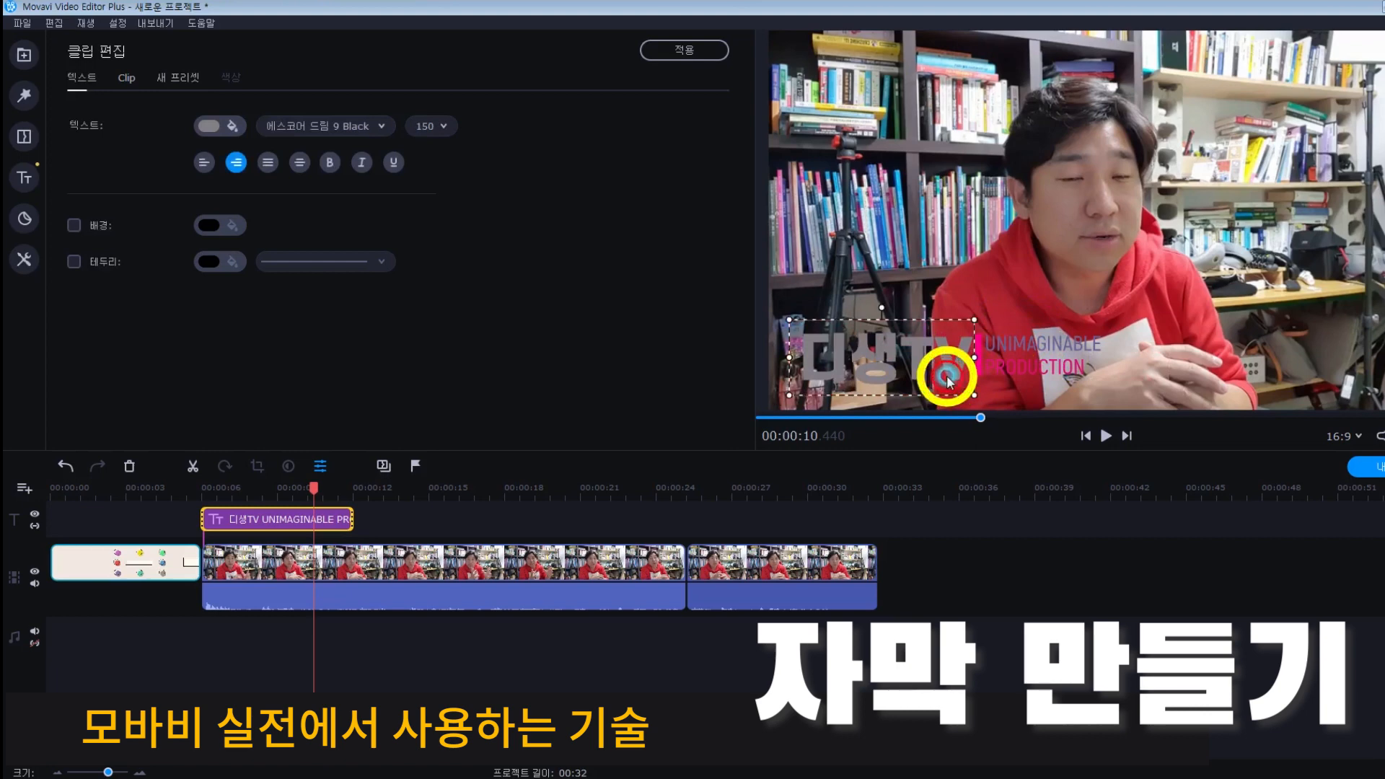
Step: Colour the 디생TV text white and give it a thicker black outline
left_click(219, 127)
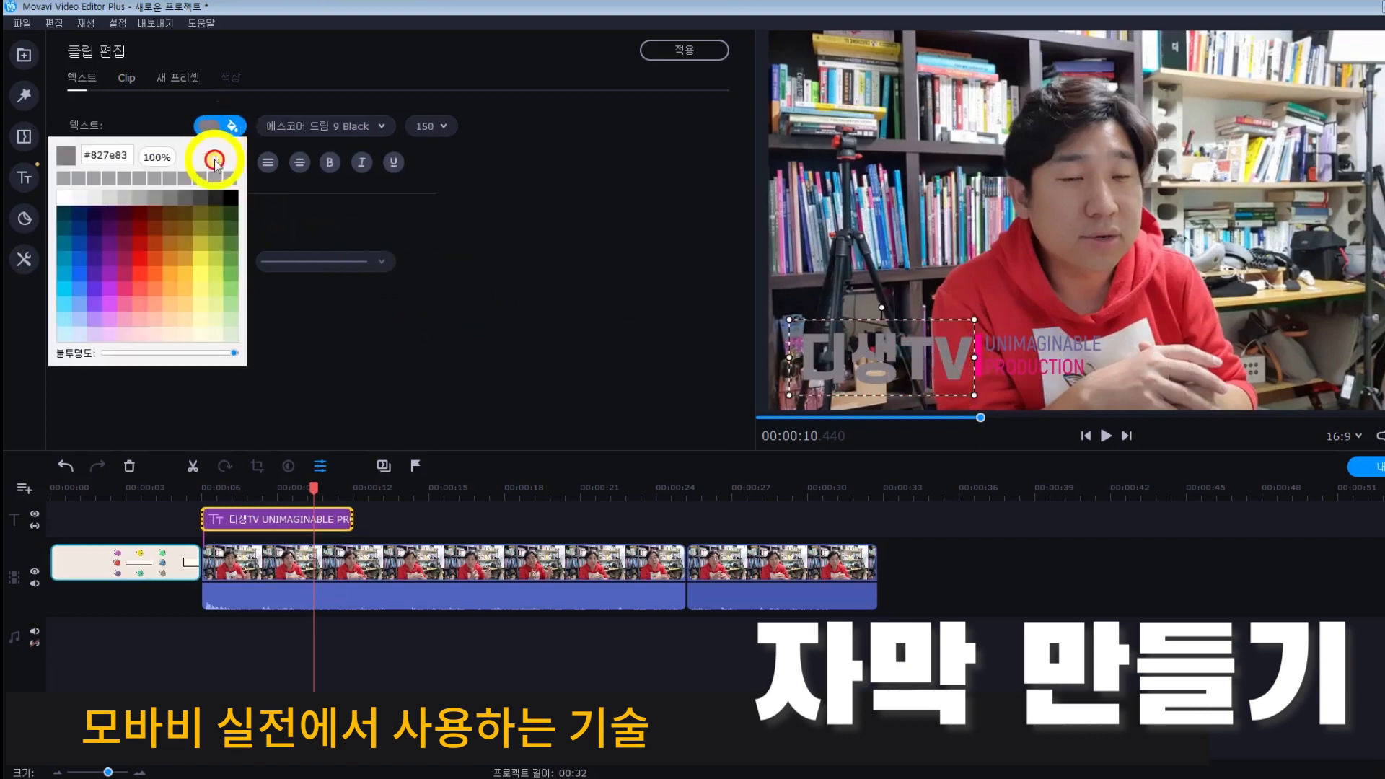
left_click(68, 200)
left_click(566, 226)
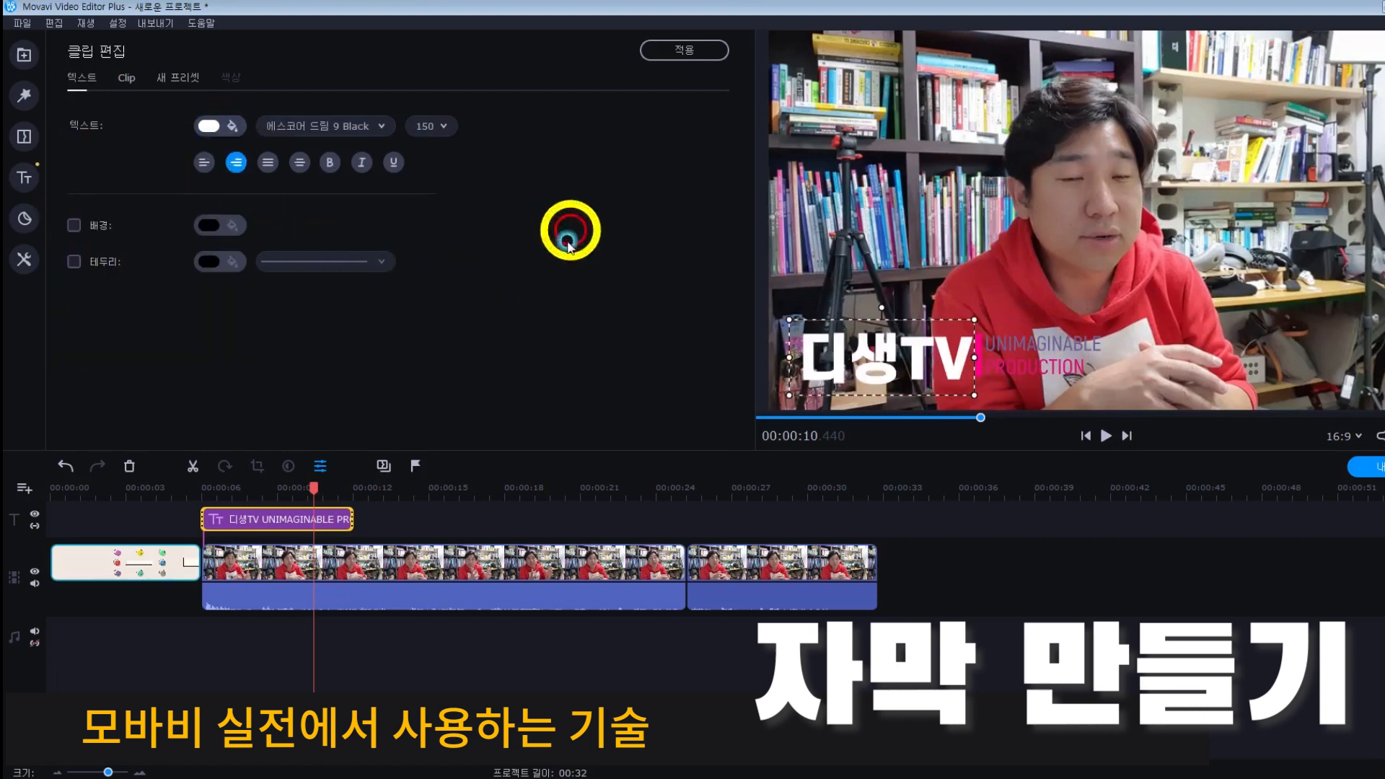
left_click(74, 261)
left_click(331, 263)
left_click(314, 352)
left_click(332, 263)
left_click(344, 311)
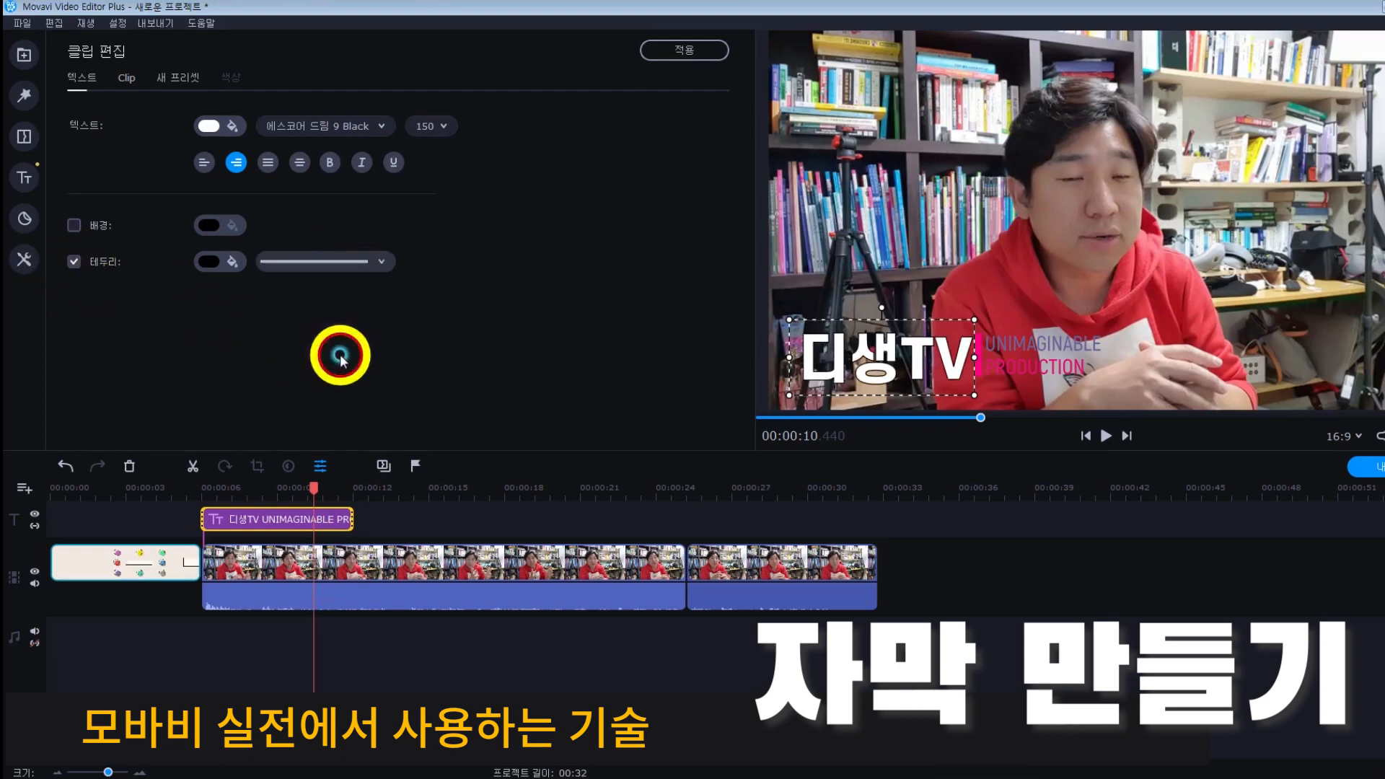
Step: Replace UNIMAGINABLE with 디지털생활제안 in yellow and the PRODUCTION line with the presenter's name in white
double_click(1102, 344)
type("디지털생활제안")
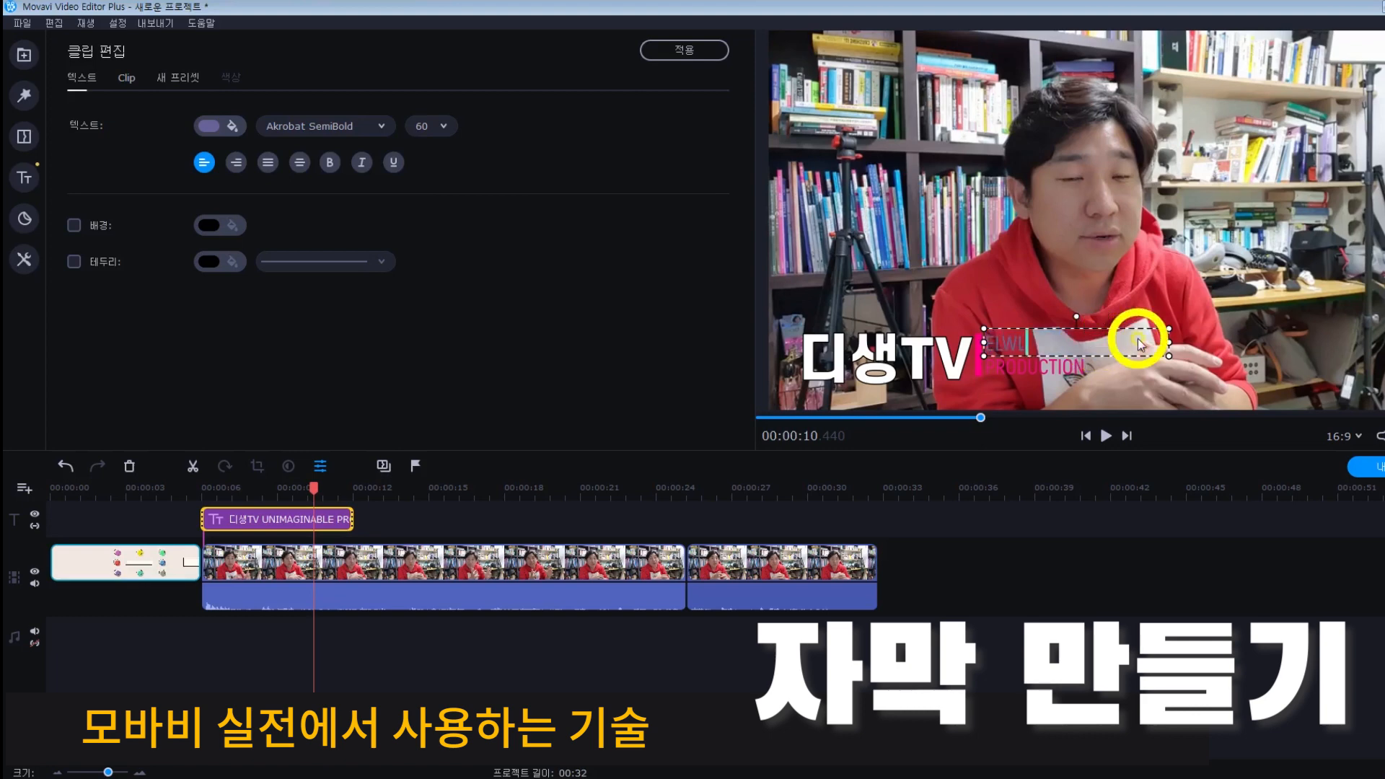
left_click(223, 125)
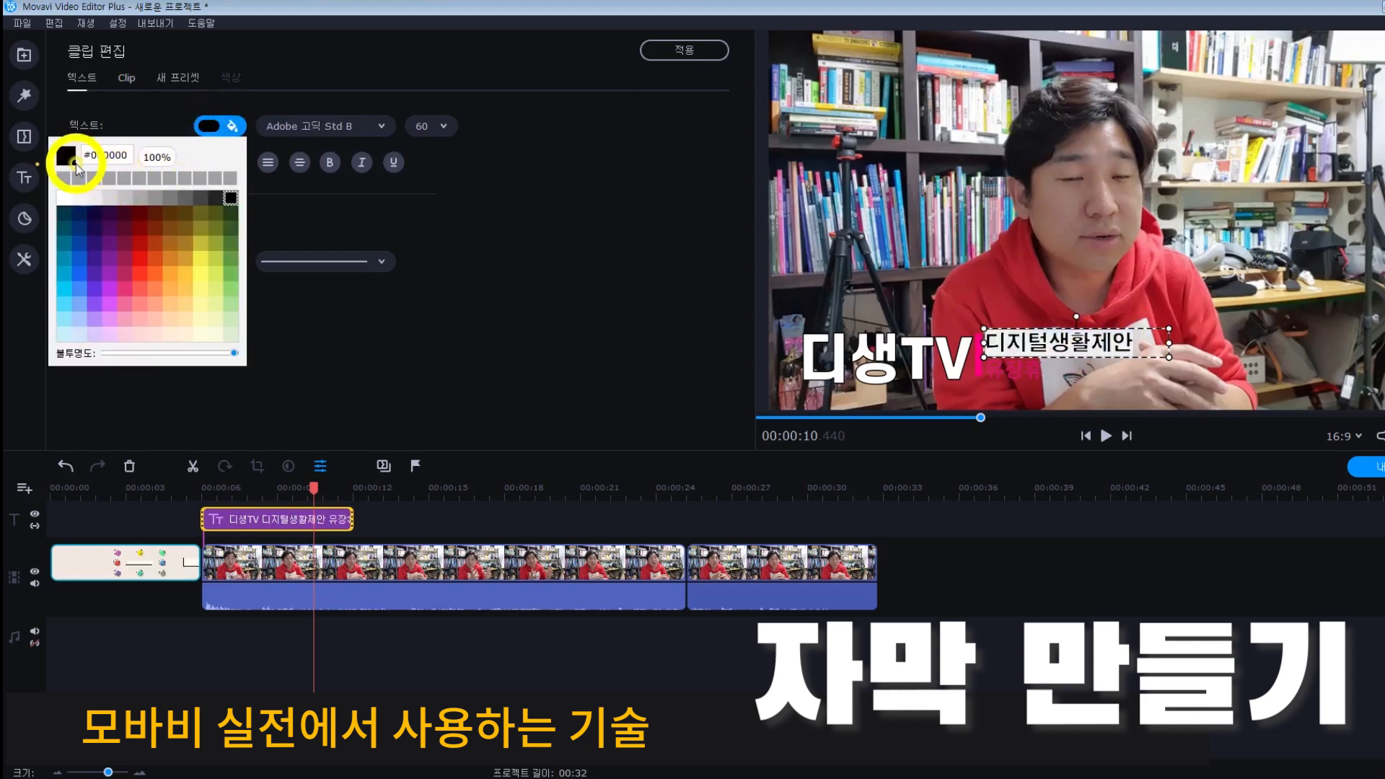
left_click(66, 196)
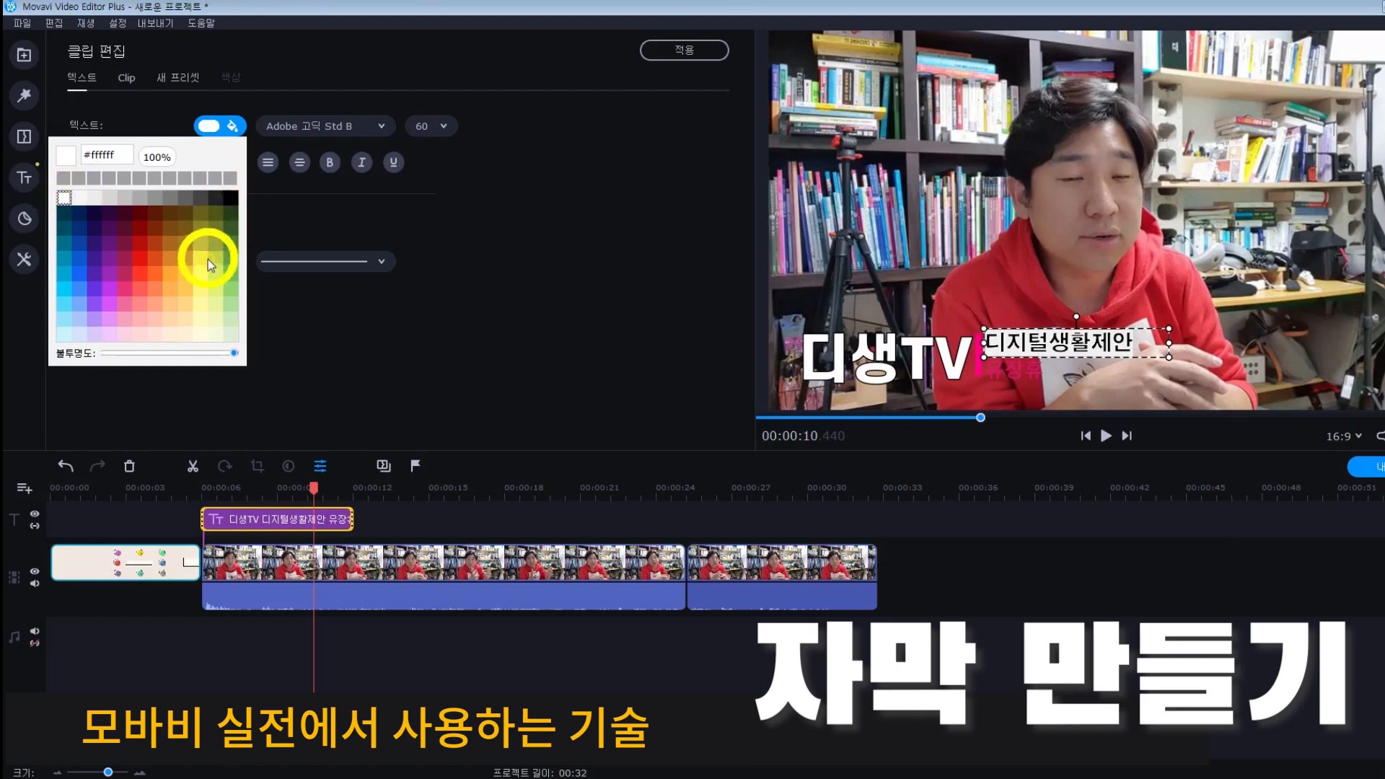
left_click(480, 244)
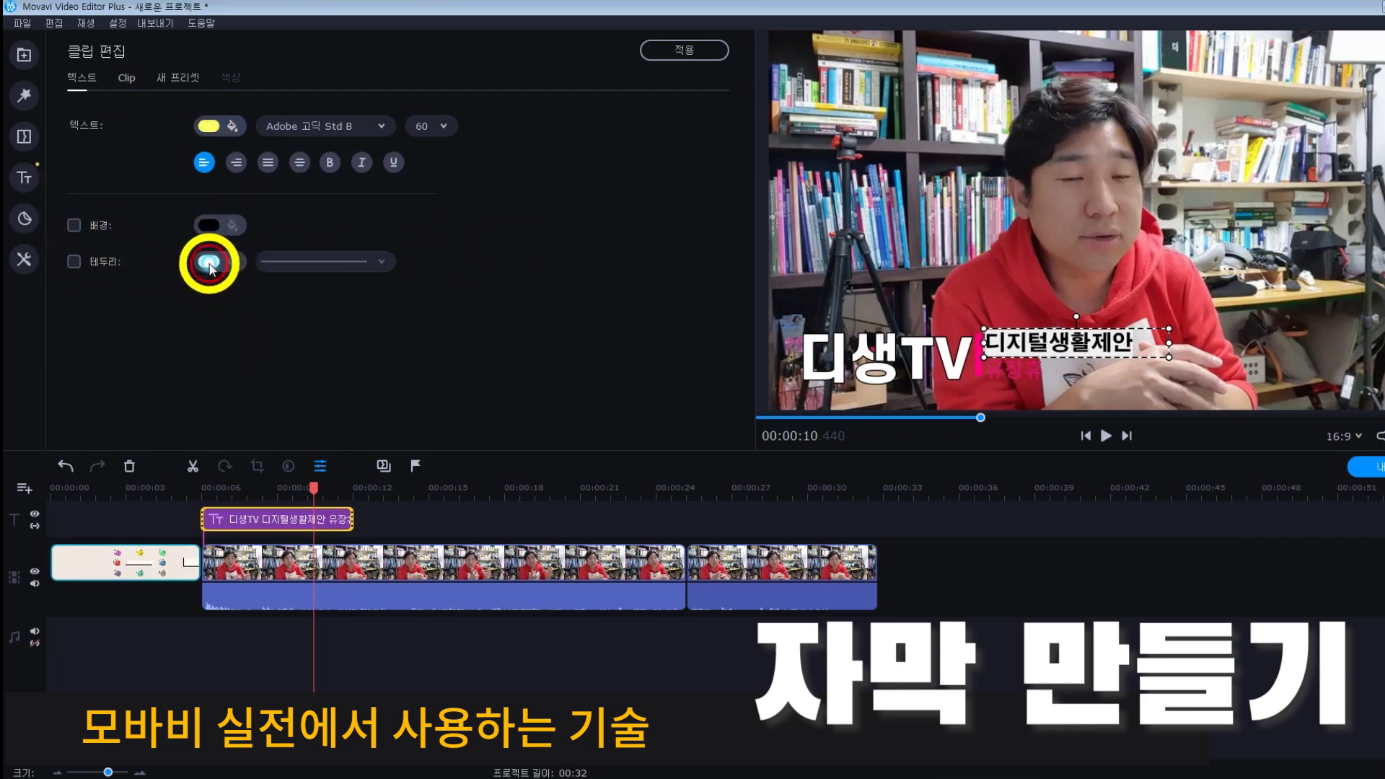
Step: Play the edited 디생TV title from its beginning to check its animation
mouse_move(193, 488)
left_mouse_down()
mouse_move(248, 487)
mouse_move(205, 489)
left_mouse_up()
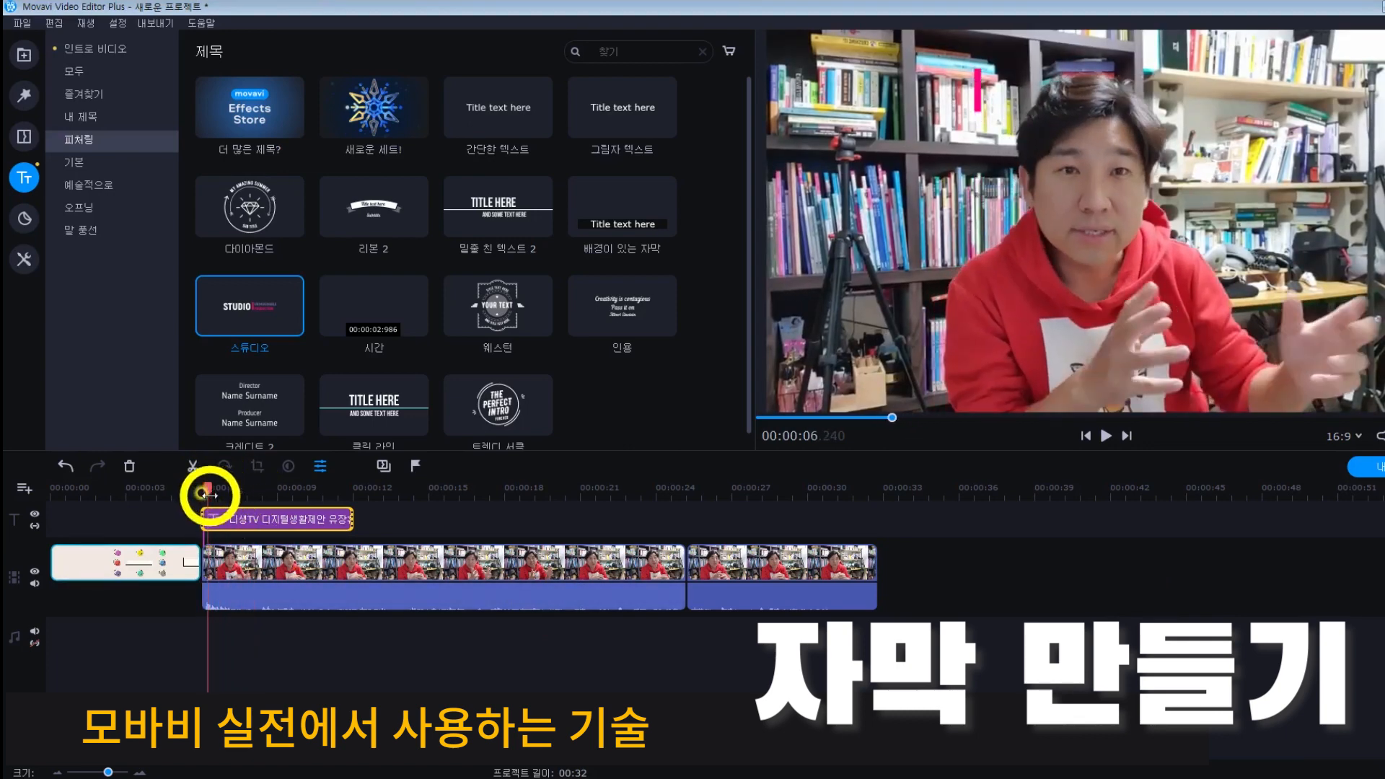
key("space")
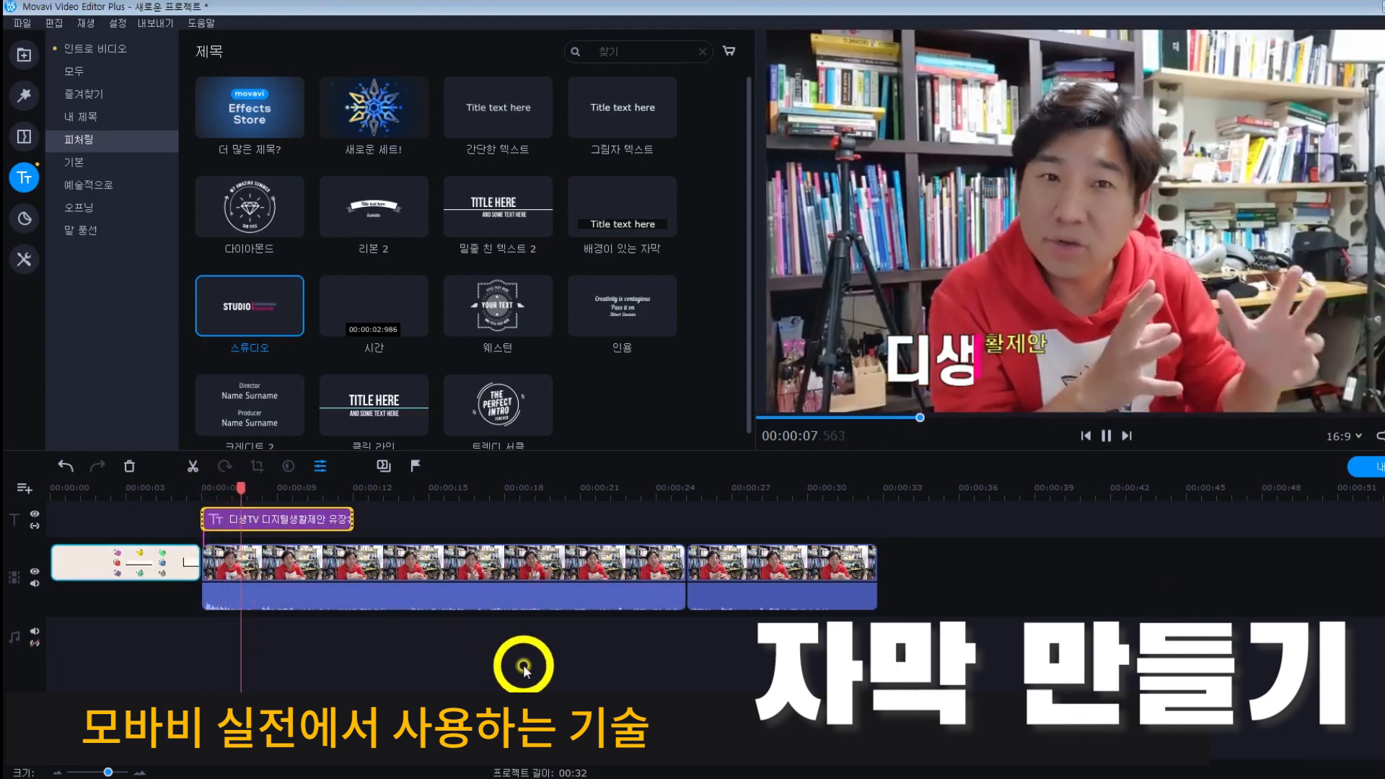
key("space")
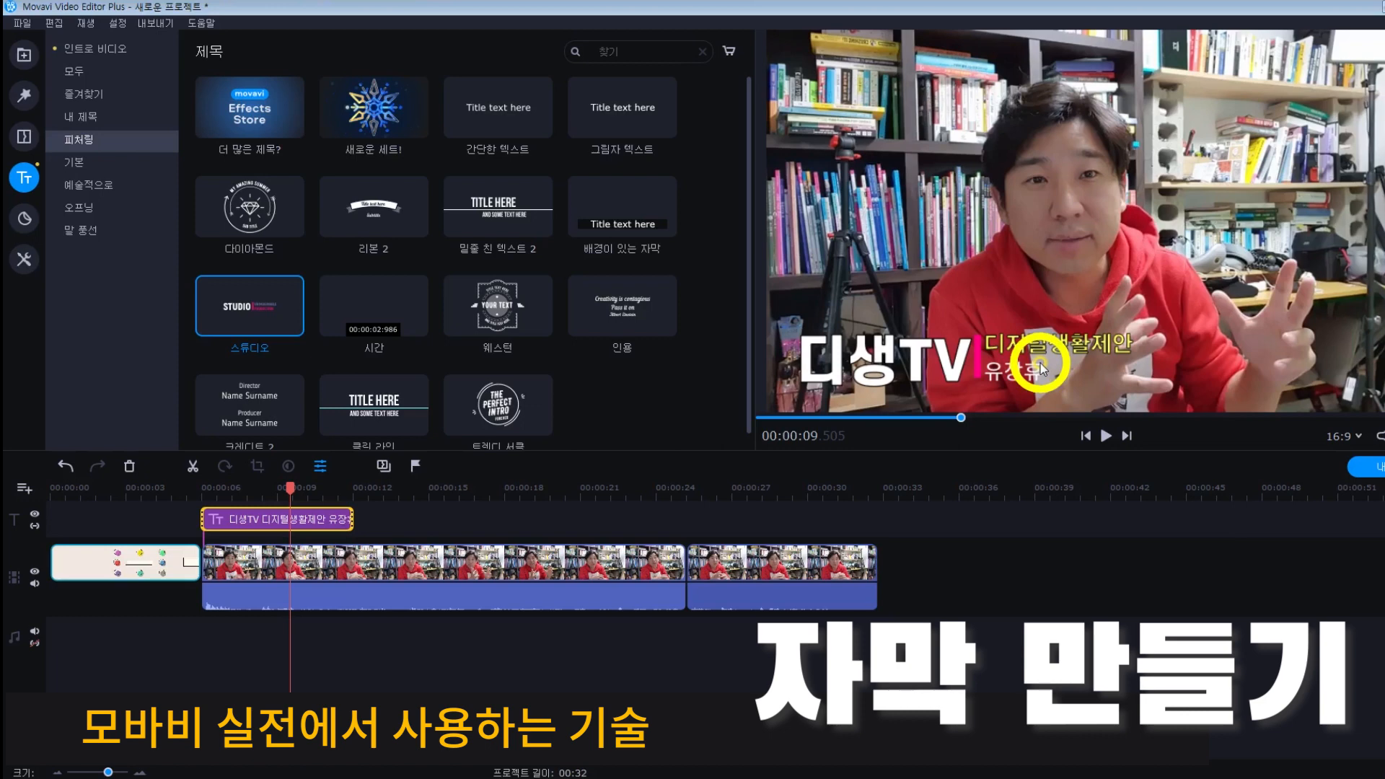
Step: Raise the 디생TV title's animation speed to 206% and play it again from its start
double_click(327, 520)
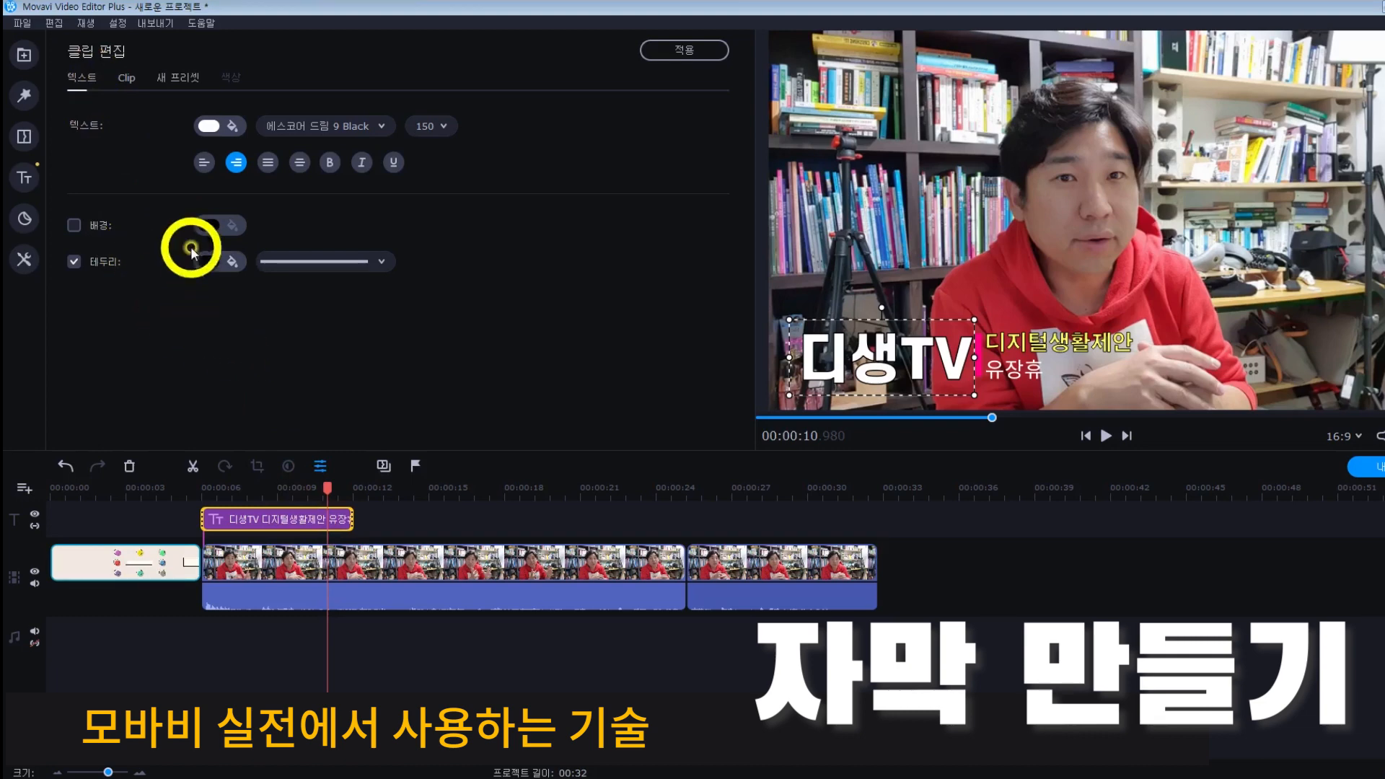
left_click(122, 81)
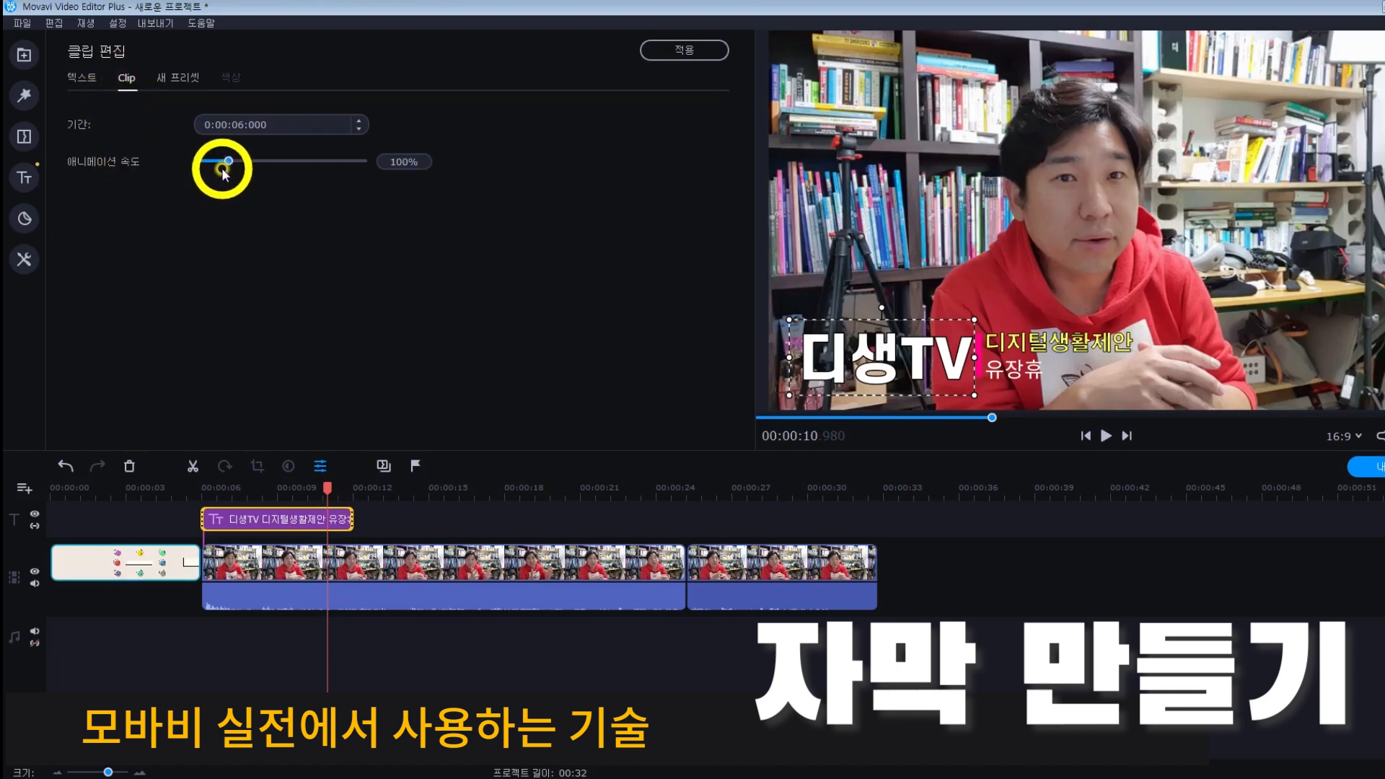
left_click_drag(246, 164, 264, 166)
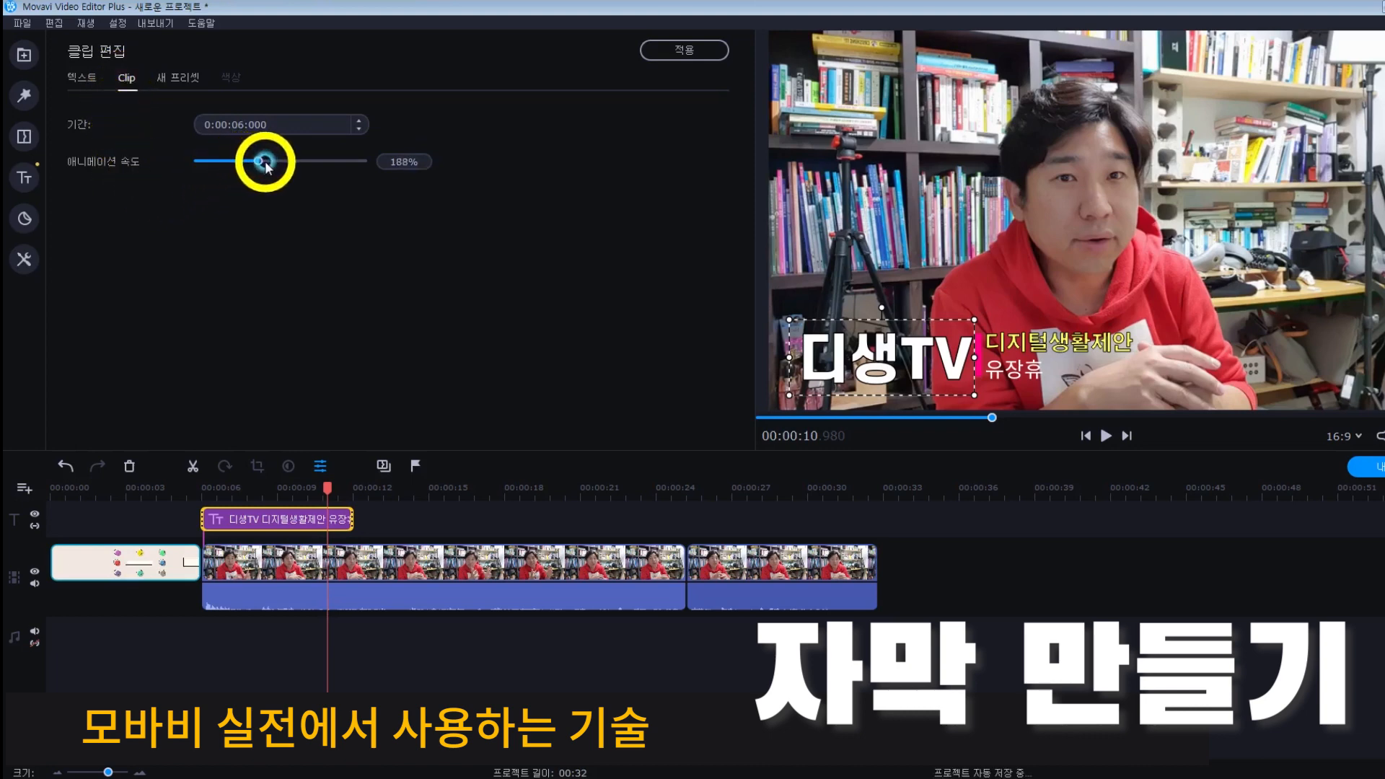
left_click_drag(328, 487, 195, 489)
key("space")
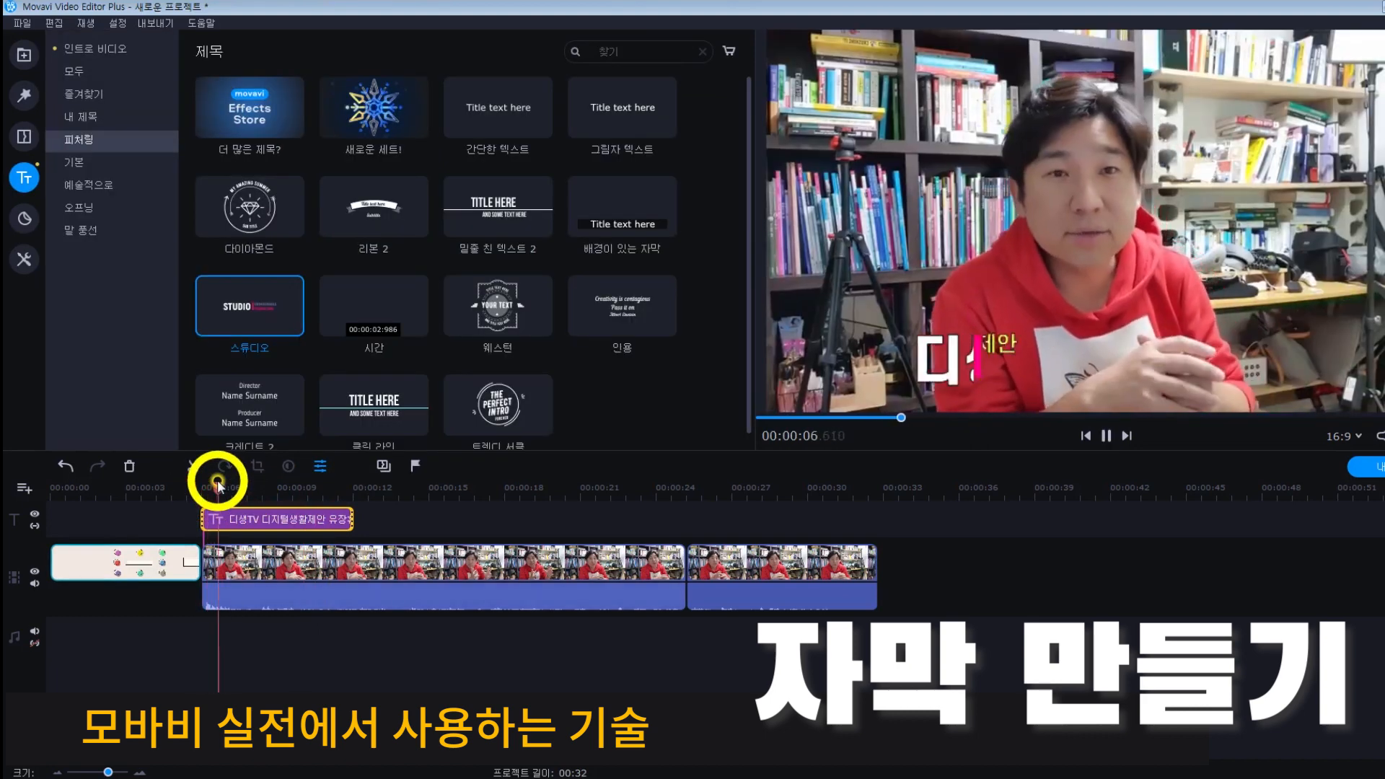
key("space")
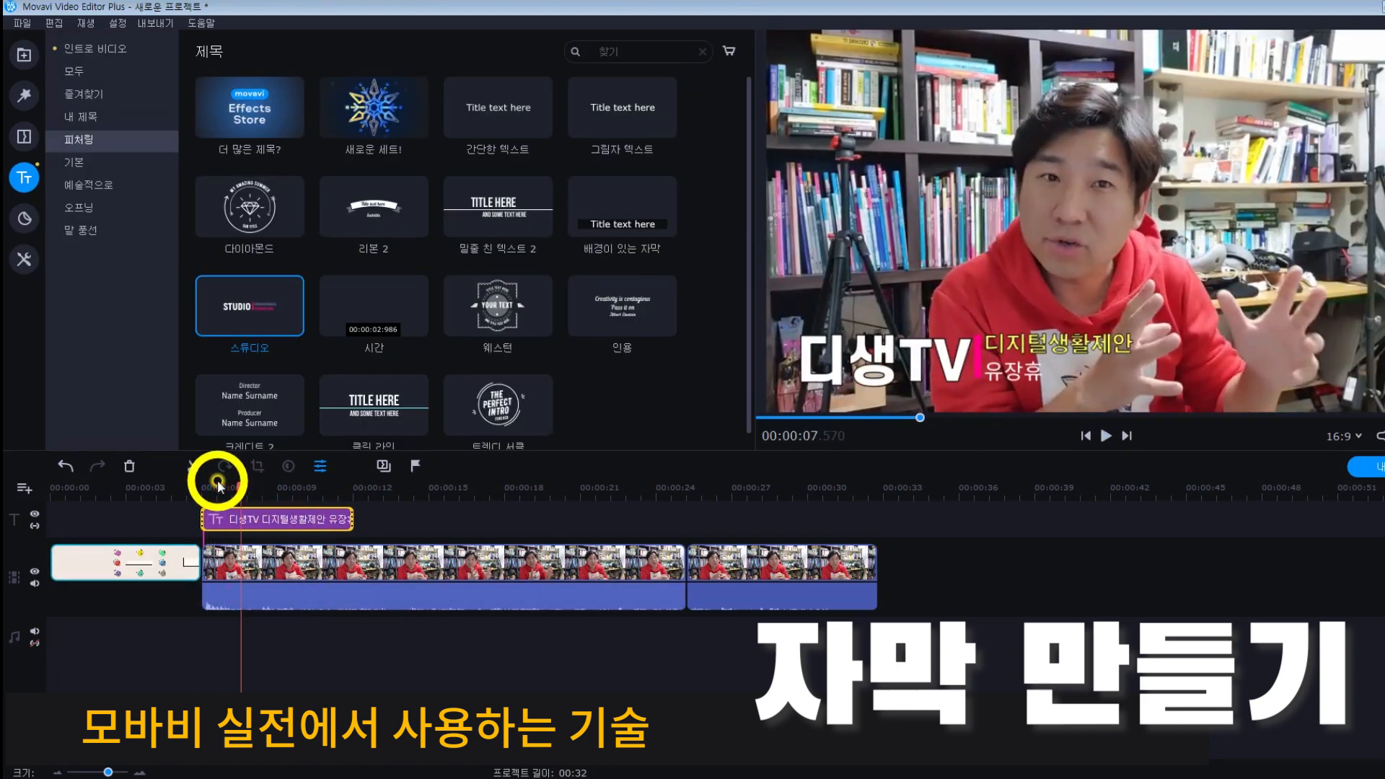
Step: Shorten the 디생TV title clip slightly by trimming its end on the title track
double_click(303, 520)
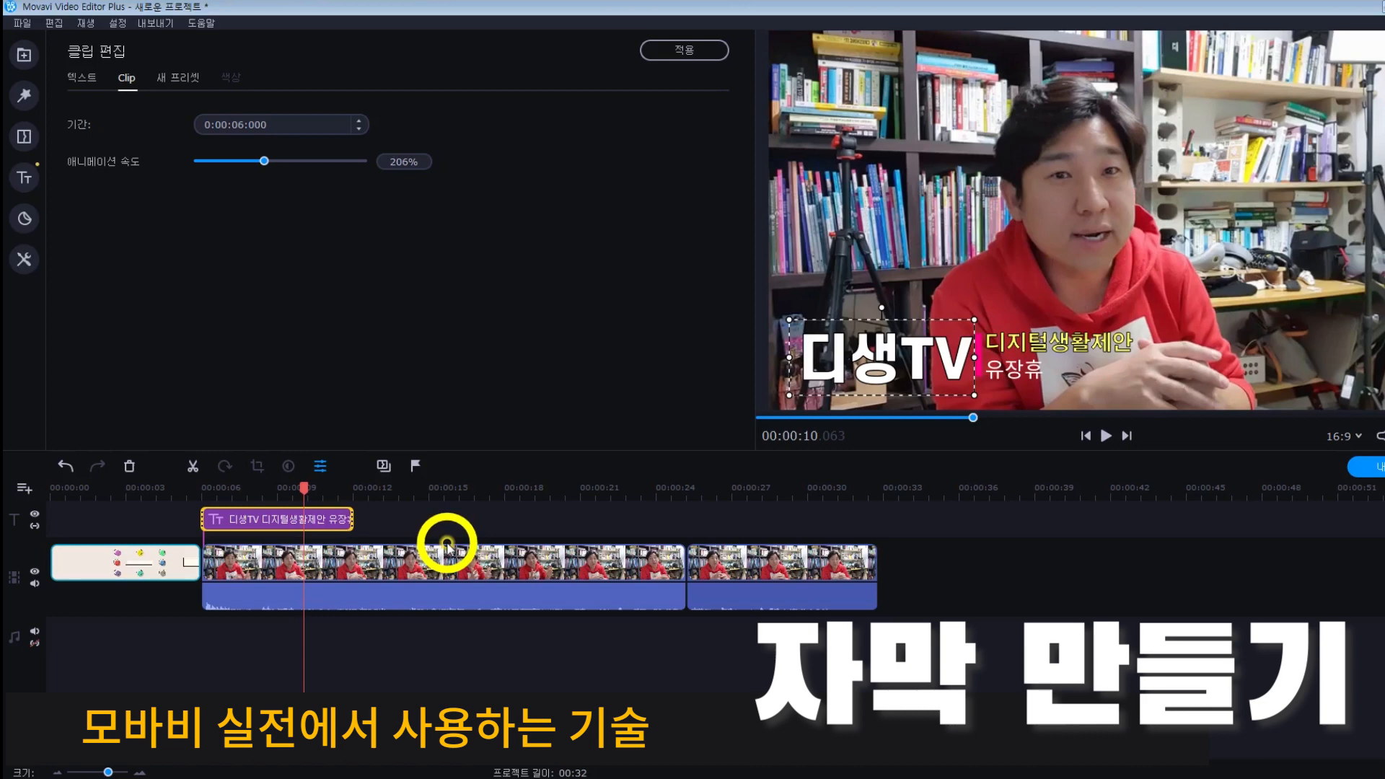
left_click(337, 525)
mouse_move(341, 520)
left_mouse_down()
mouse_move(464, 517)
mouse_move(273, 519)
mouse_move(439, 520)
mouse_move(346, 518)
left_mouse_up()
Step: Add a 그림자 텍스트 title to the title track at 00:00:13.440, after the 디생TV title
left_click(648, 149)
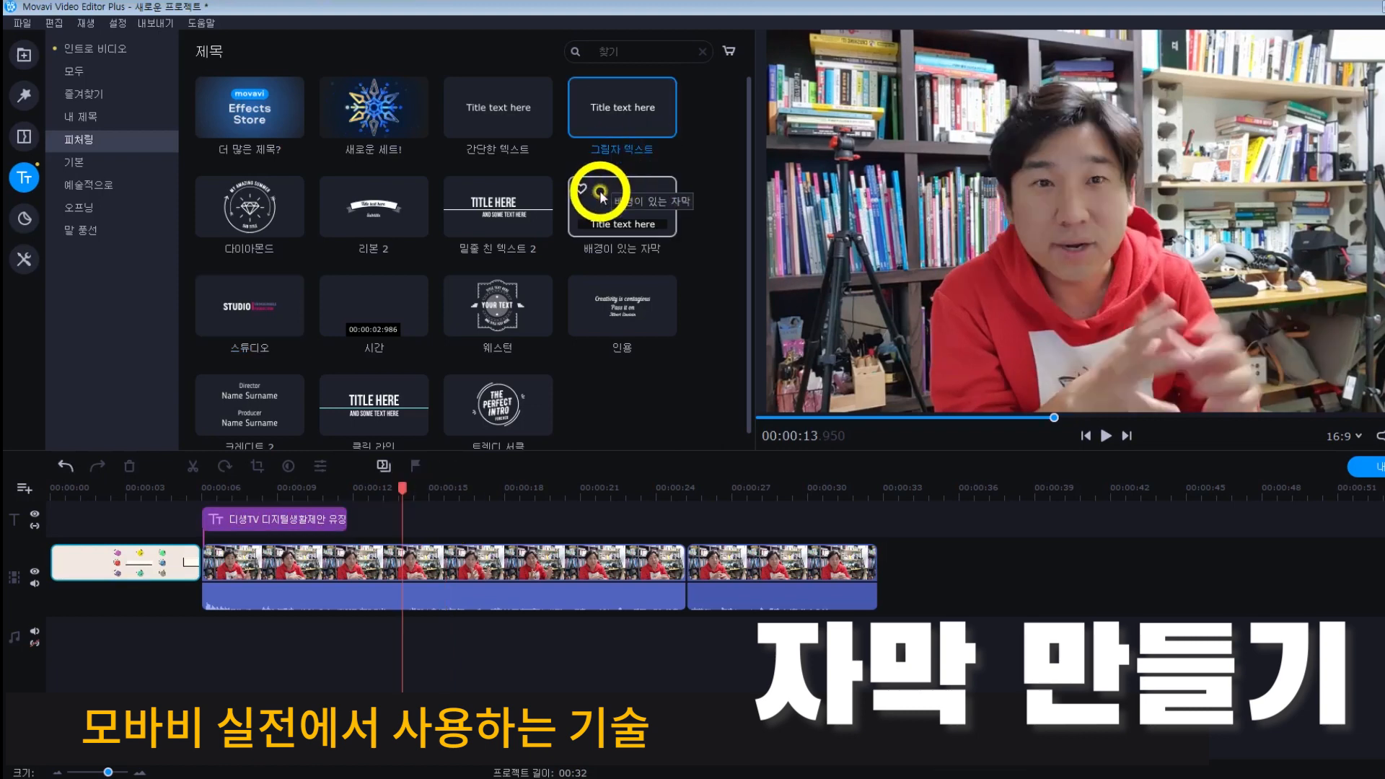
left_click_drag(638, 122, 388, 525)
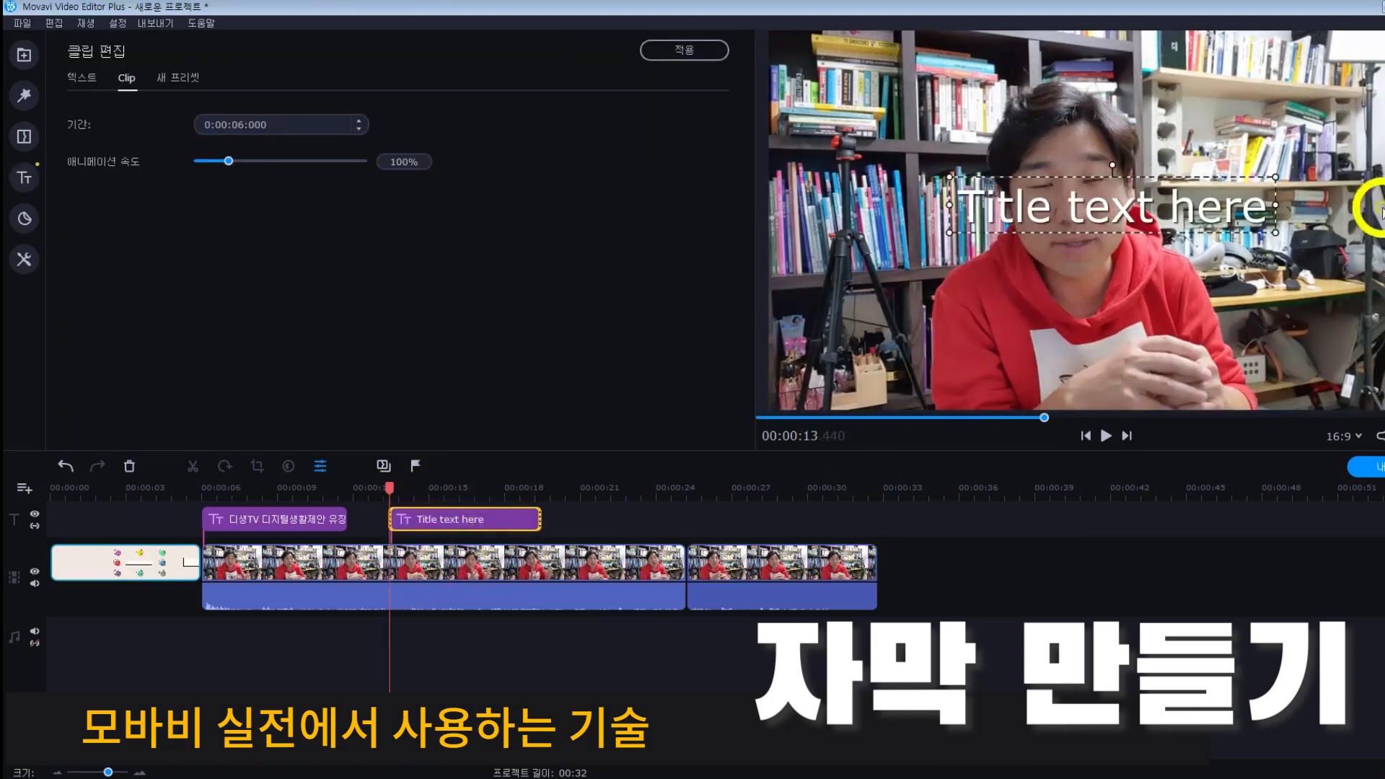
Step: Replace the selected title's placeholder text with "디지털생활제안" and set its font to 배달의민족 도현 OTF
double_click(1231, 207)
triple_click(1230, 207)
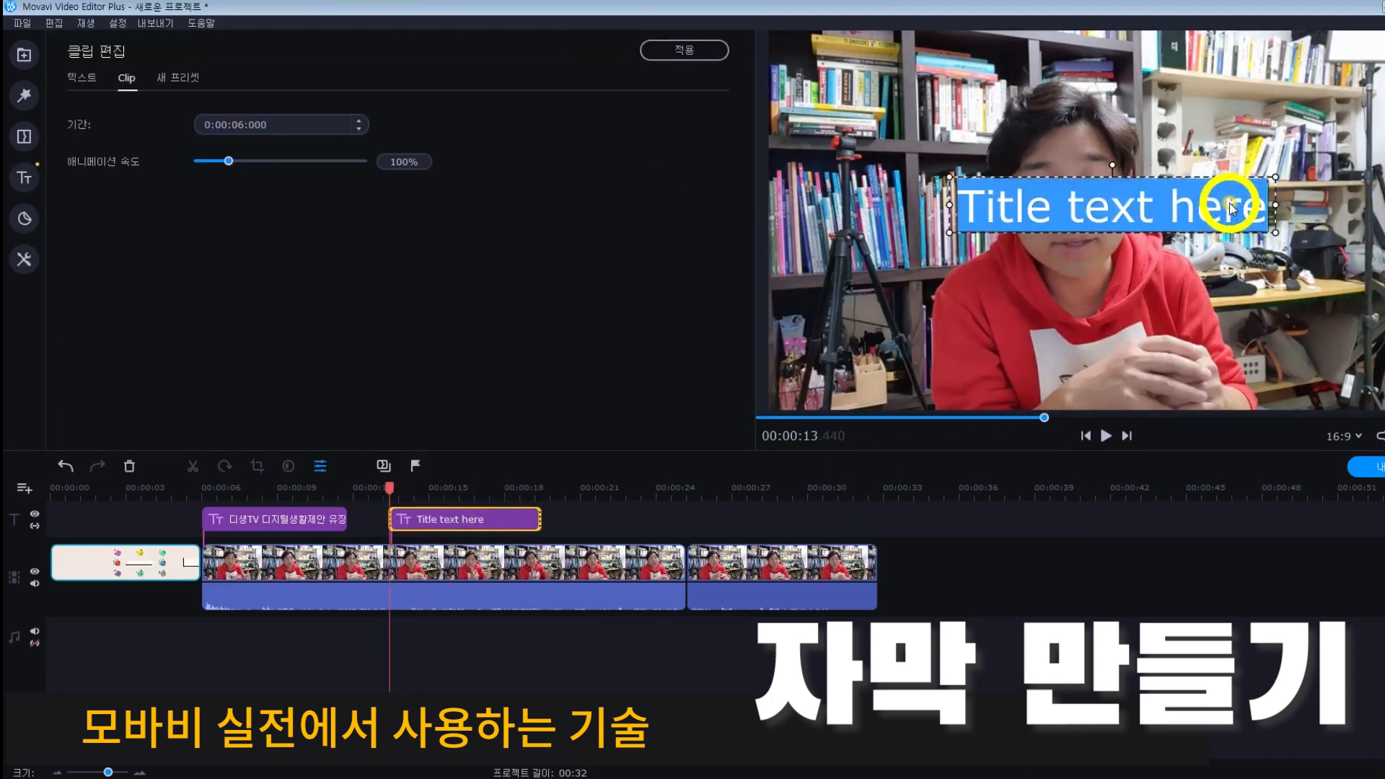
type("디지털생활제안")
left_click(324, 126)
left_click(371, 149)
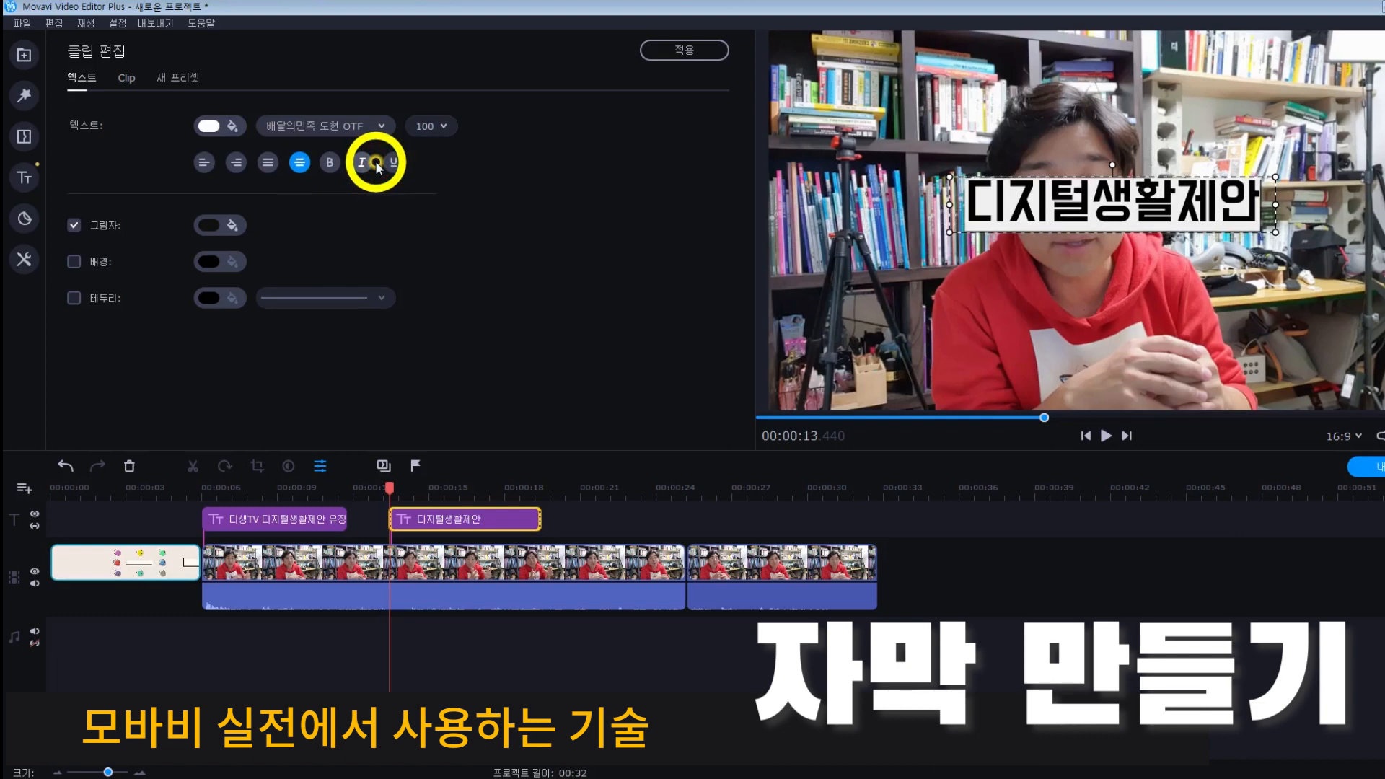
Step: Move the 디지털생활제안 title to the lower part of the frame and shorten its timeline clip from the end
left_click(888, 295)
left_click_drag(1199, 211, 1166, 343)
key("space")
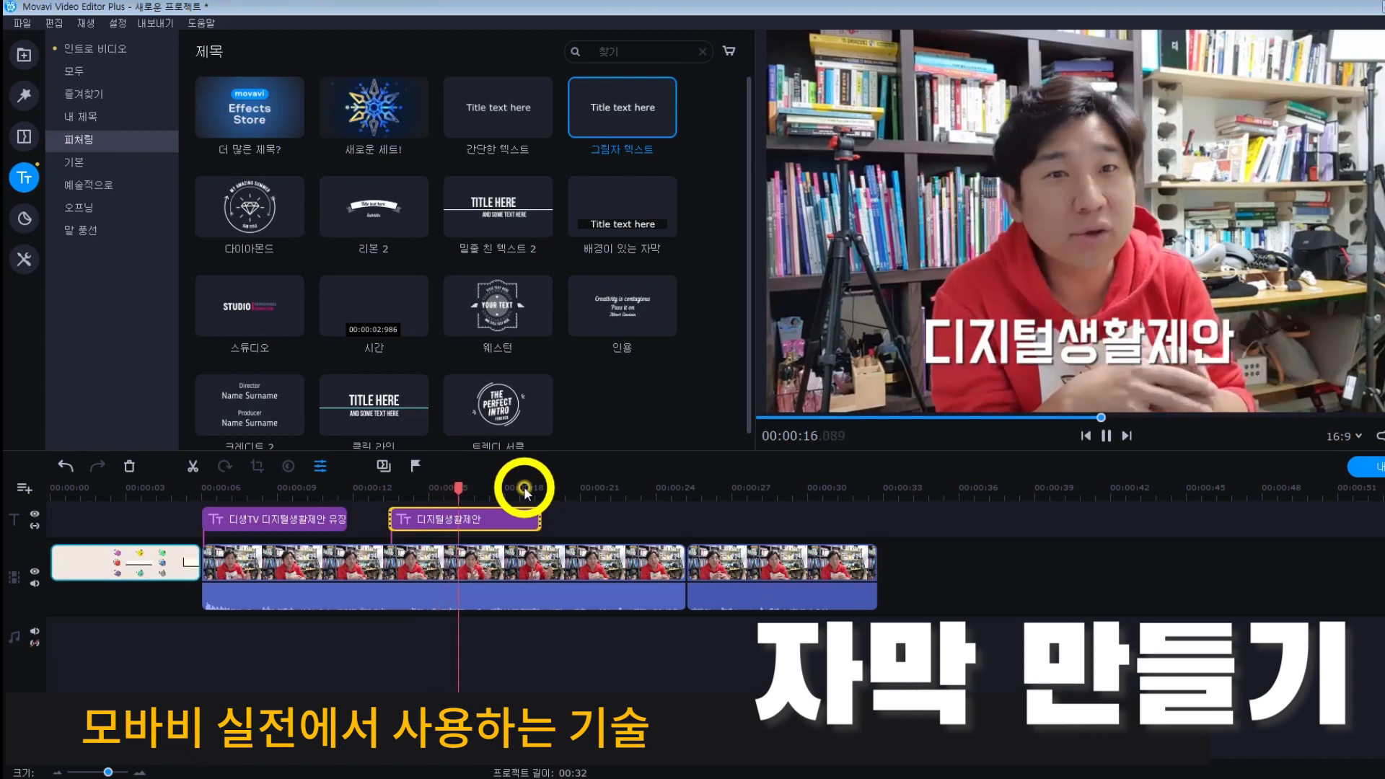
left_click_drag(539, 520, 442, 490)
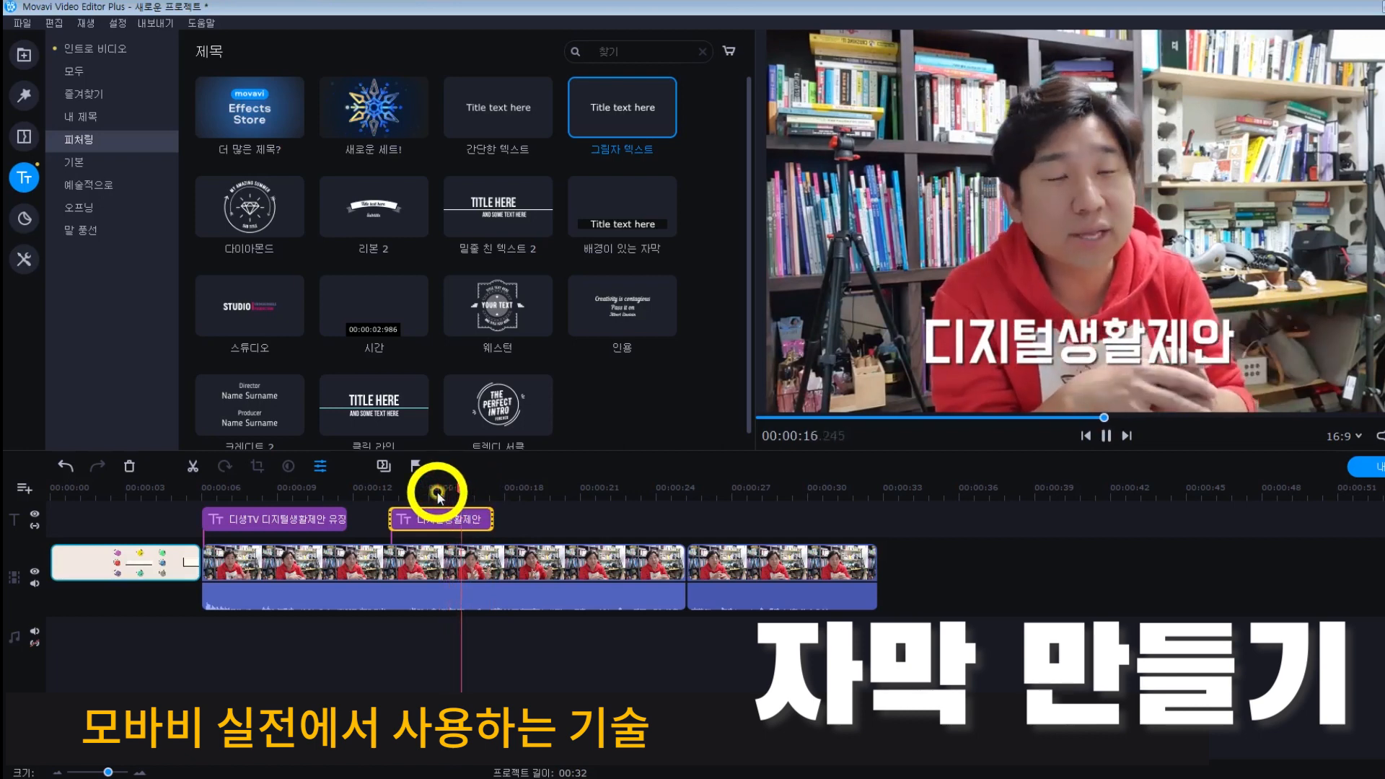
Step: Add a 배경이 있는 자막 title after the 디지털생활제안 clip, reading "영상 편집 작업을 하고 있습니다" in Tmon몬소리 Black
left_click_drag(615, 210, 523, 515)
key("space")
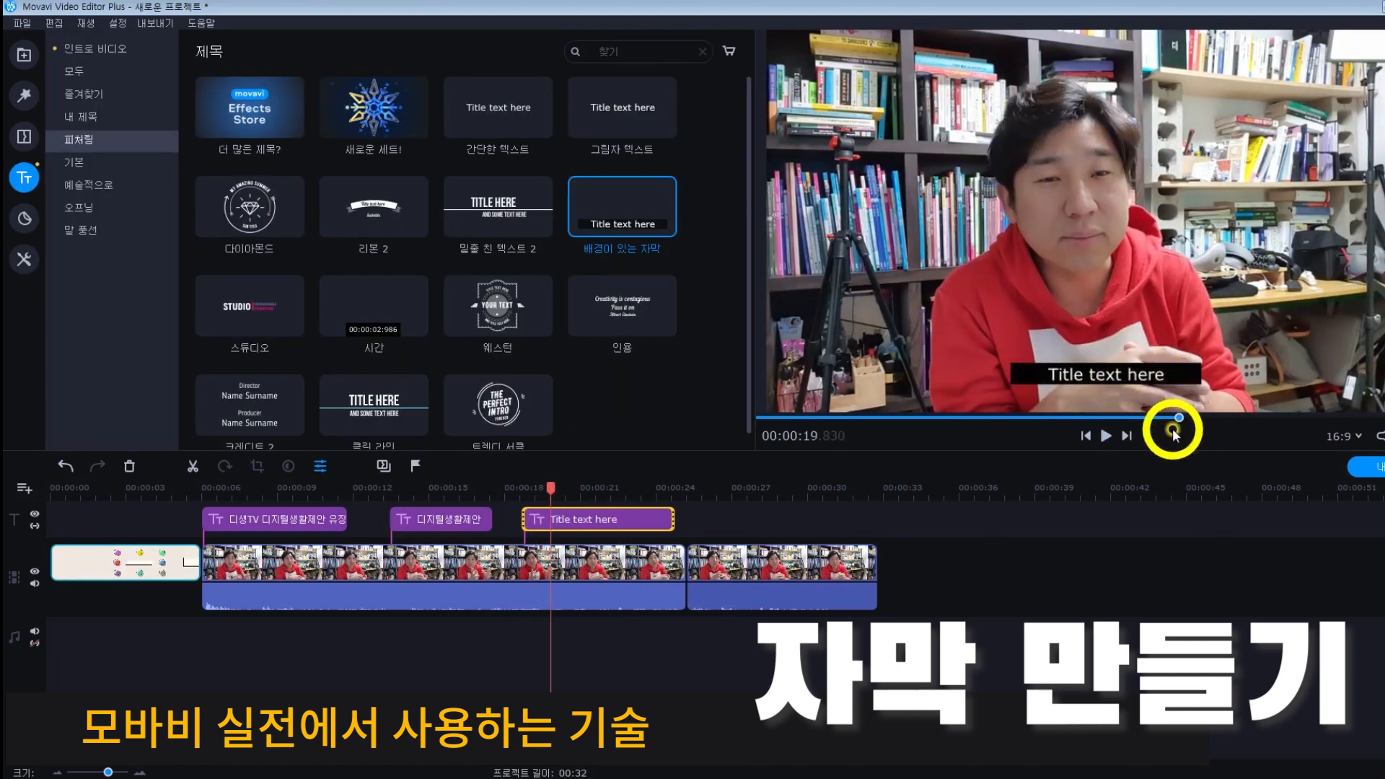
double_click(609, 510)
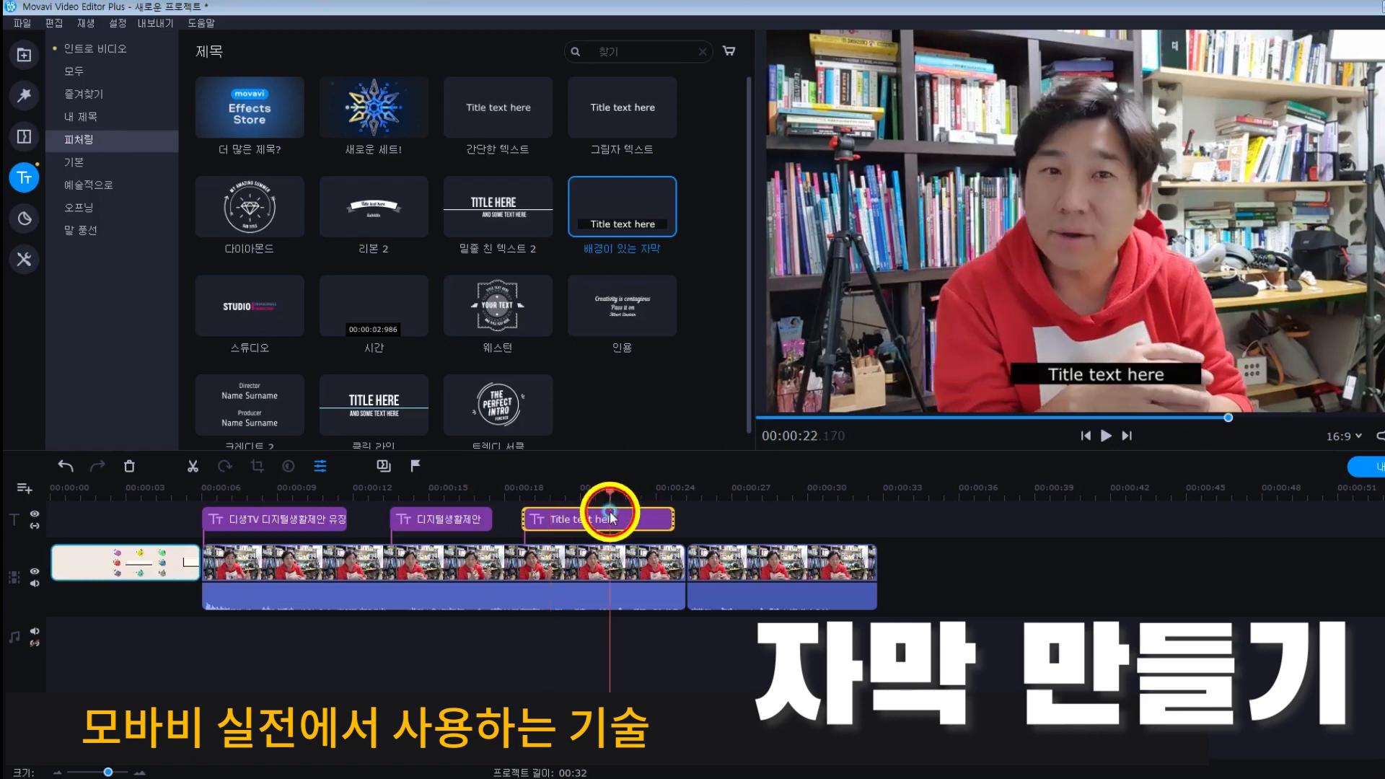
double_click(1147, 376)
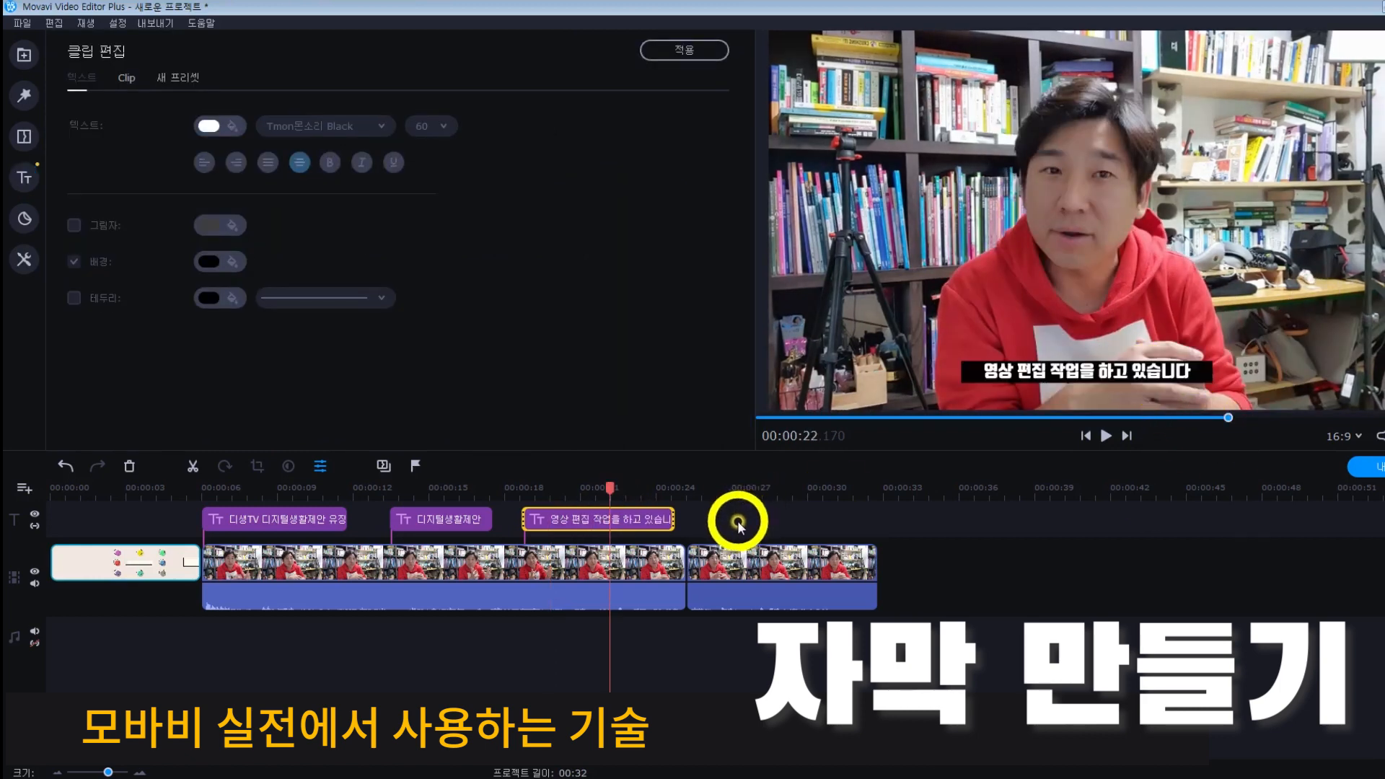
Step: Play back and scrub through the captioned video from the first title to the new background caption
key("space")
left_click(235, 489)
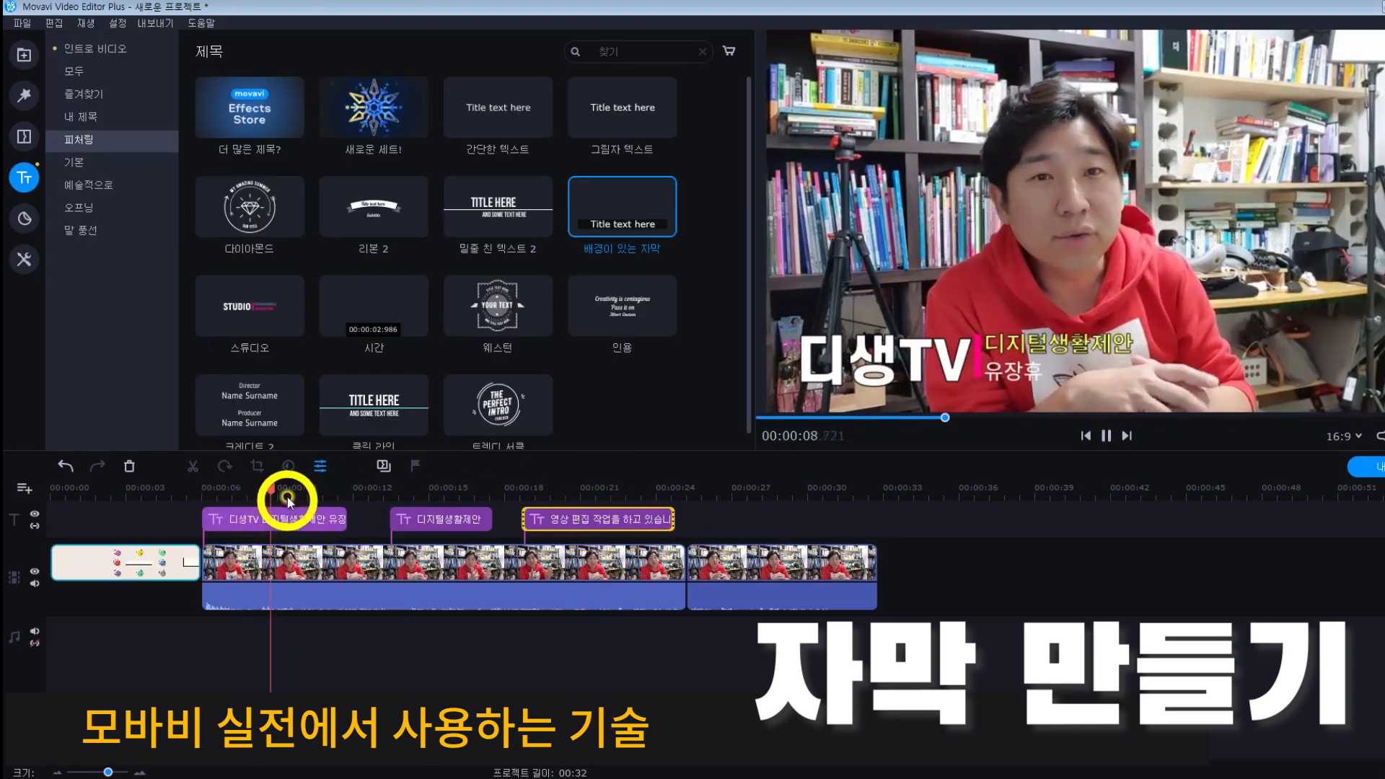
left_click_drag(279, 487, 554, 487)
left_click(1205, 424)
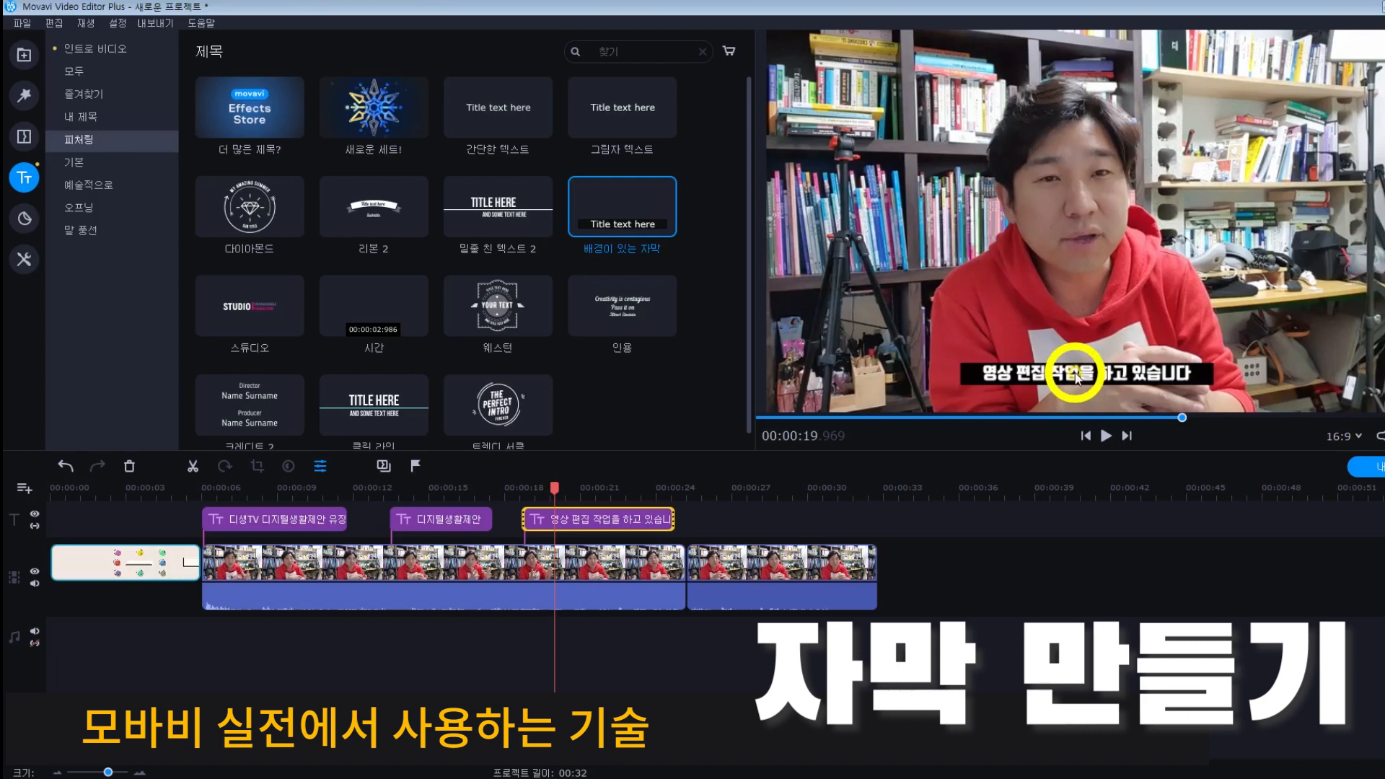
Step: Extend the background caption to the end of the video and split it where the two video clips meet
left_click(644, 496)
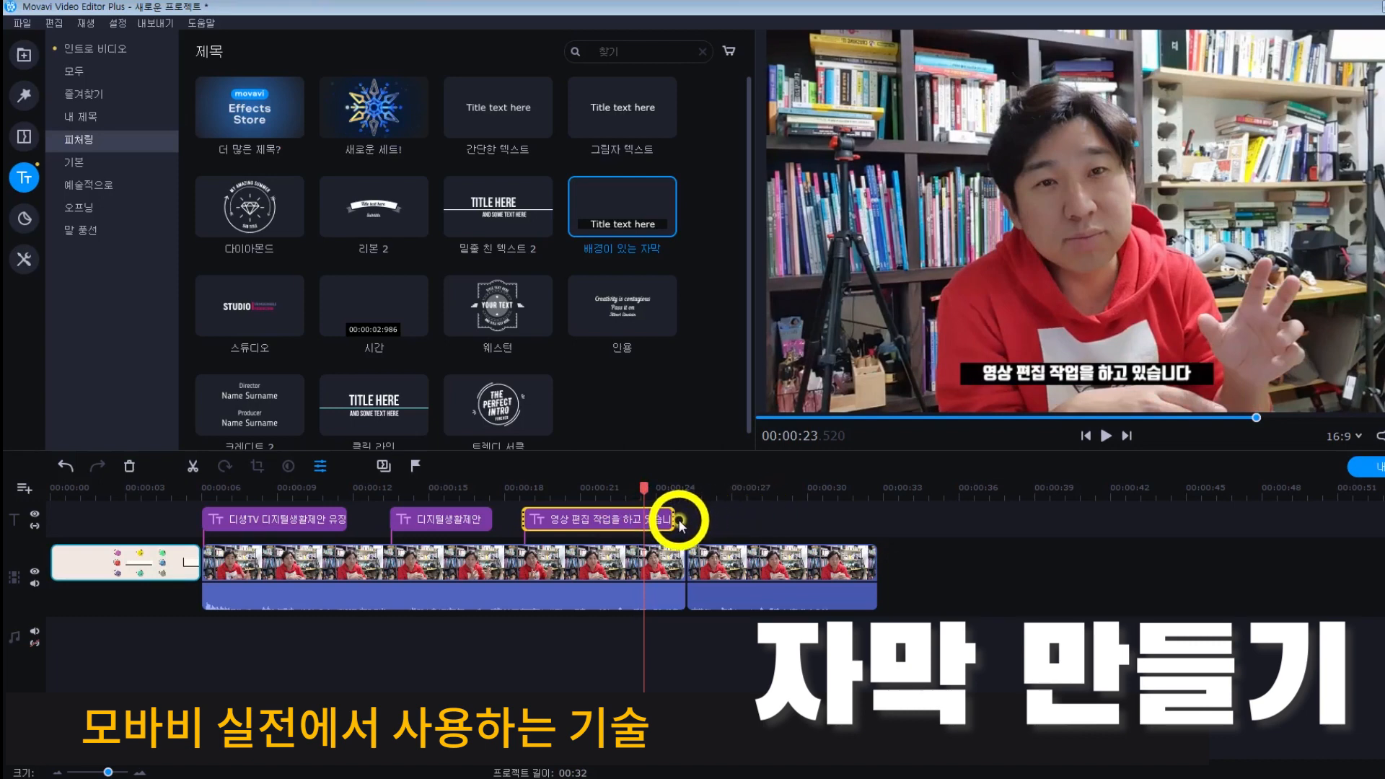
left_click_drag(667, 519, 686, 495)
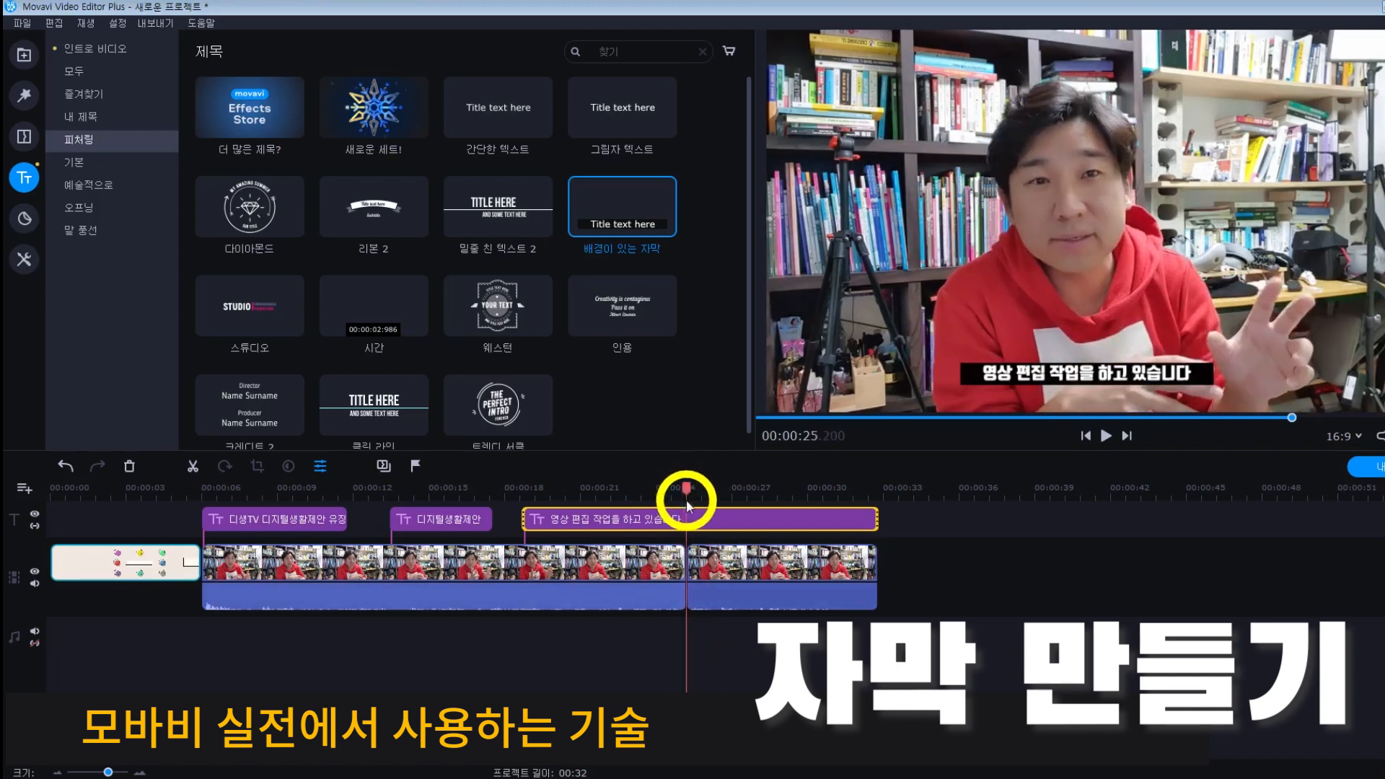
left_click(195, 479)
mouse_move(686, 478)
left_mouse_down()
mouse_move(634, 487)
mouse_move(729, 486)
mouse_move(628, 486)
mouse_move(705, 495)
left_mouse_up()
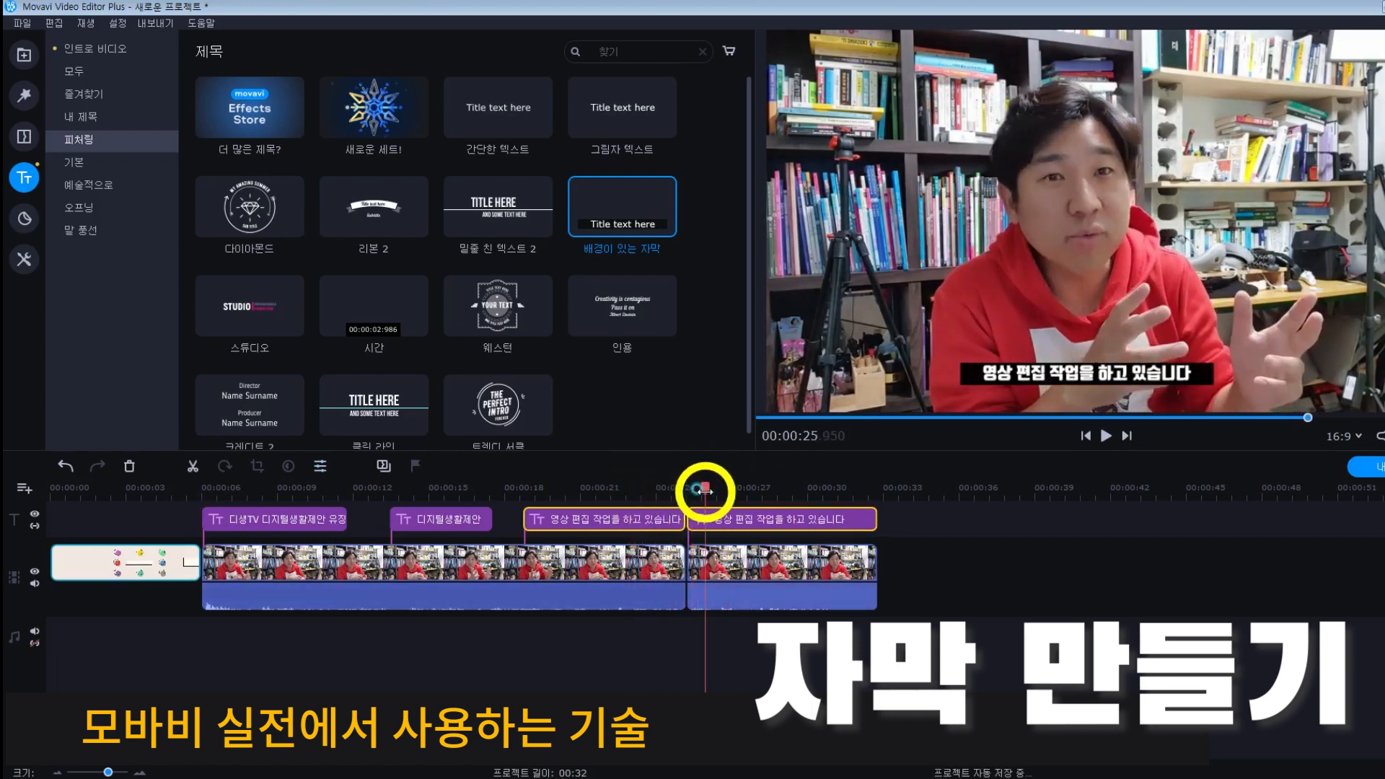
Step: Change the text of the split caption's second part to "안녕하세요" and scrub across both captions to check the change
left_click(779, 524)
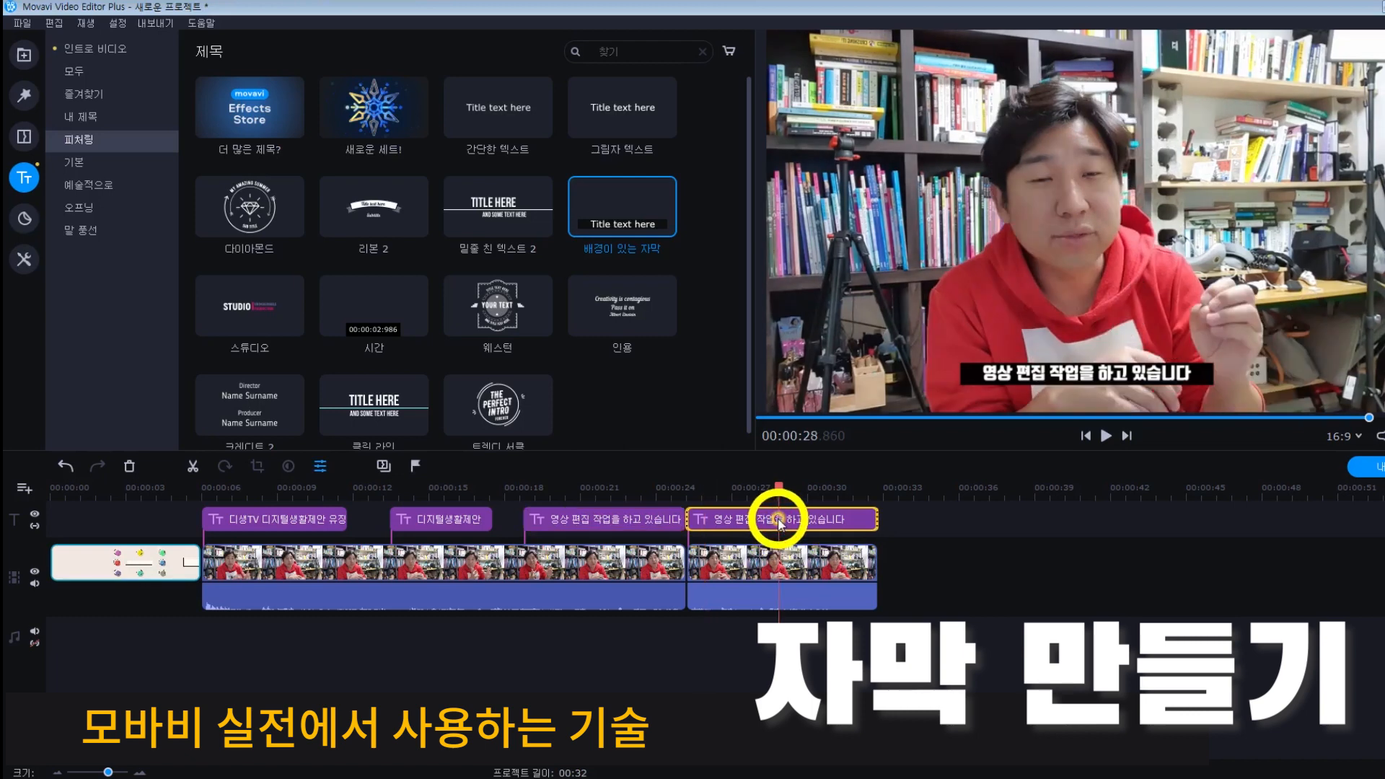
double_click(779, 524)
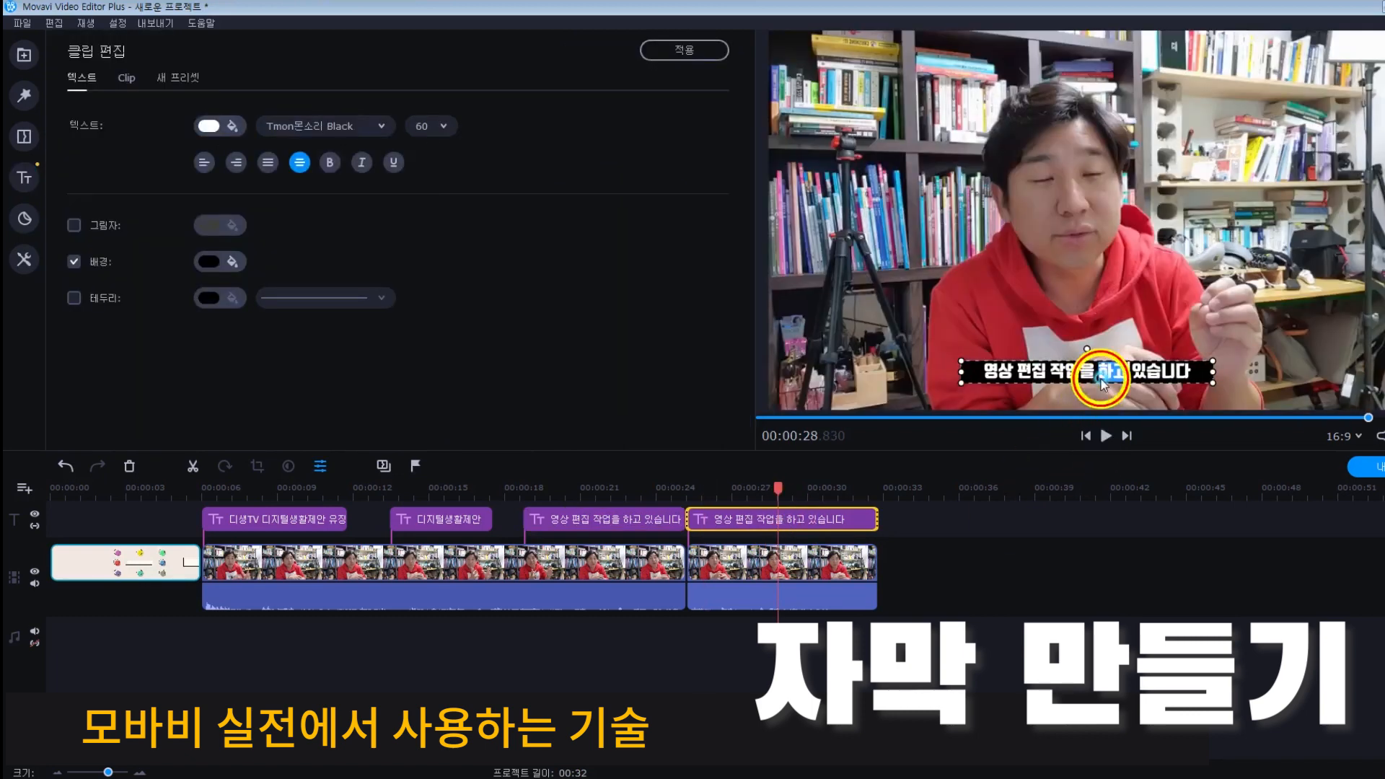
key("ctrl+s")
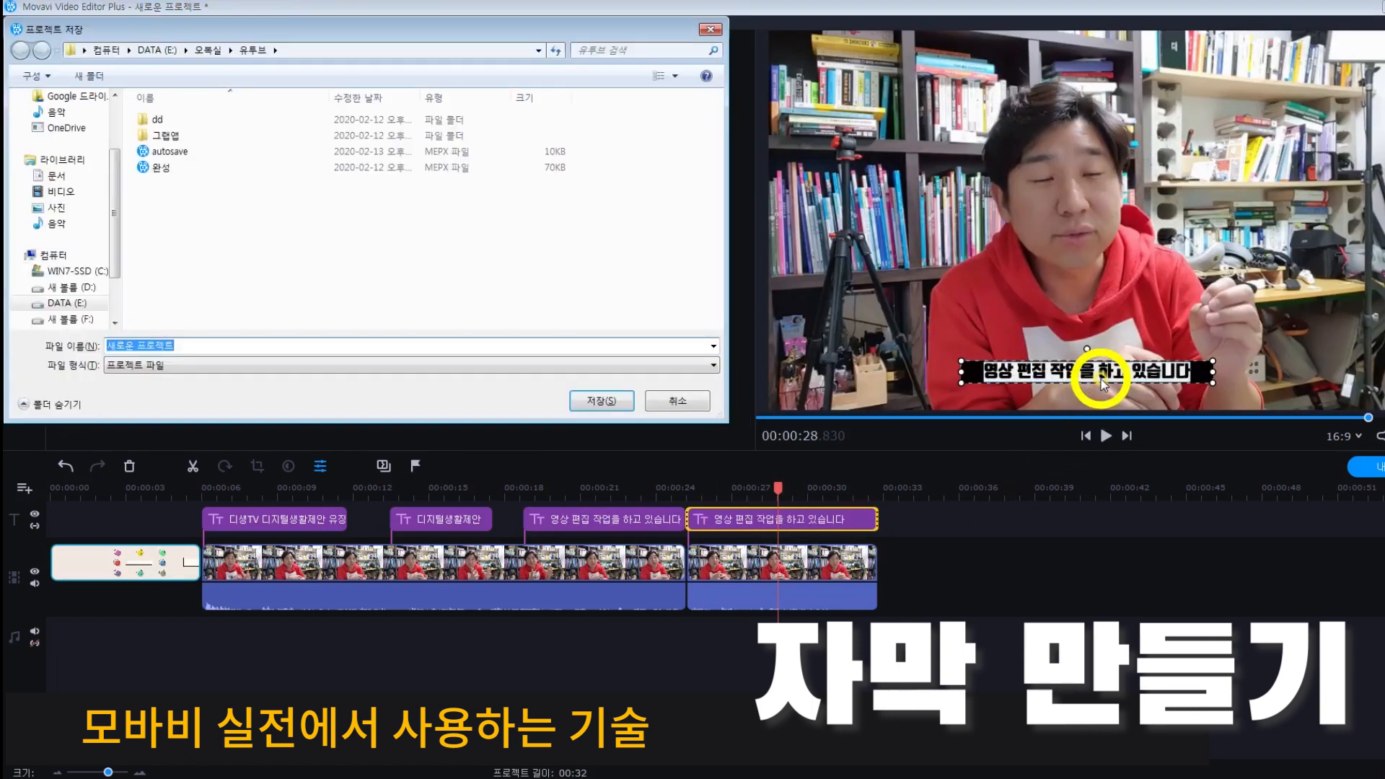
key("Escape")
key("ctrl+a")
type("ss")
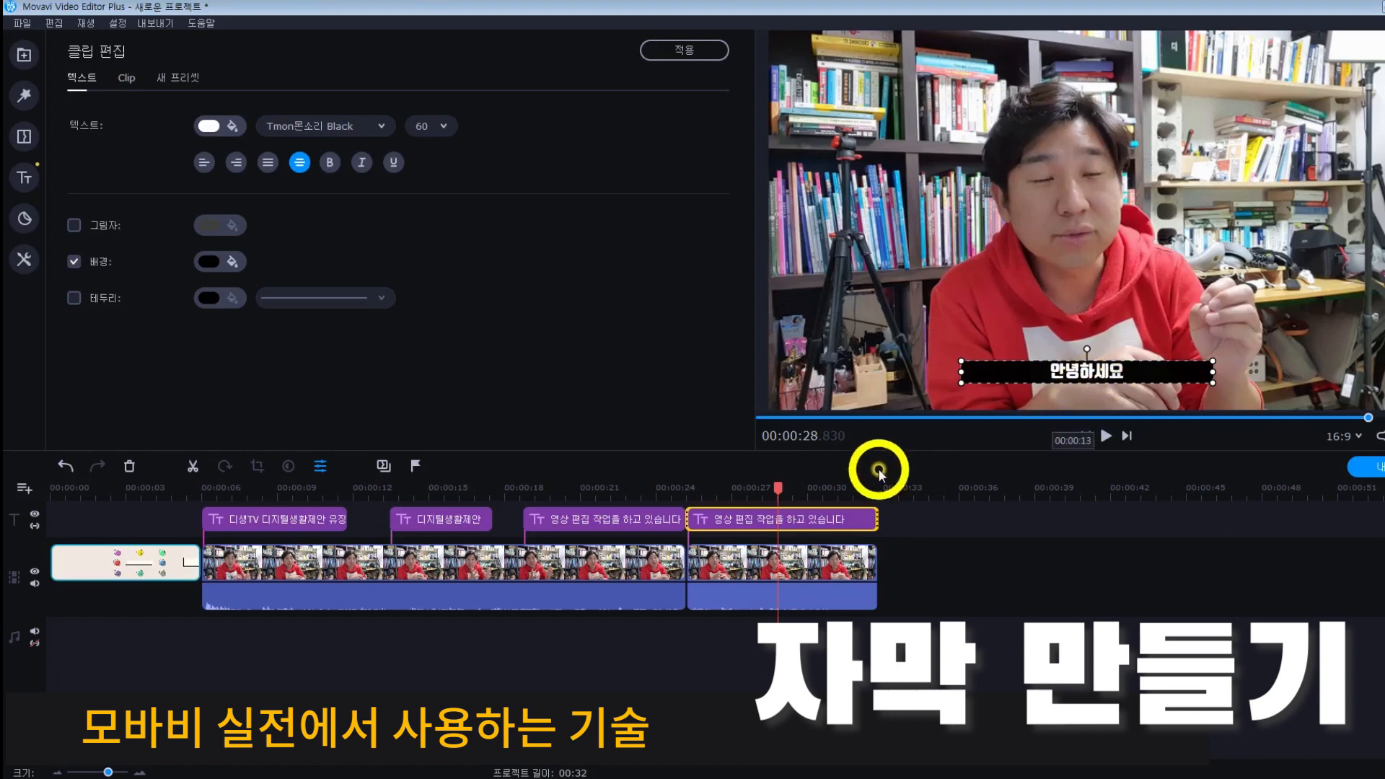
left_click(673, 519)
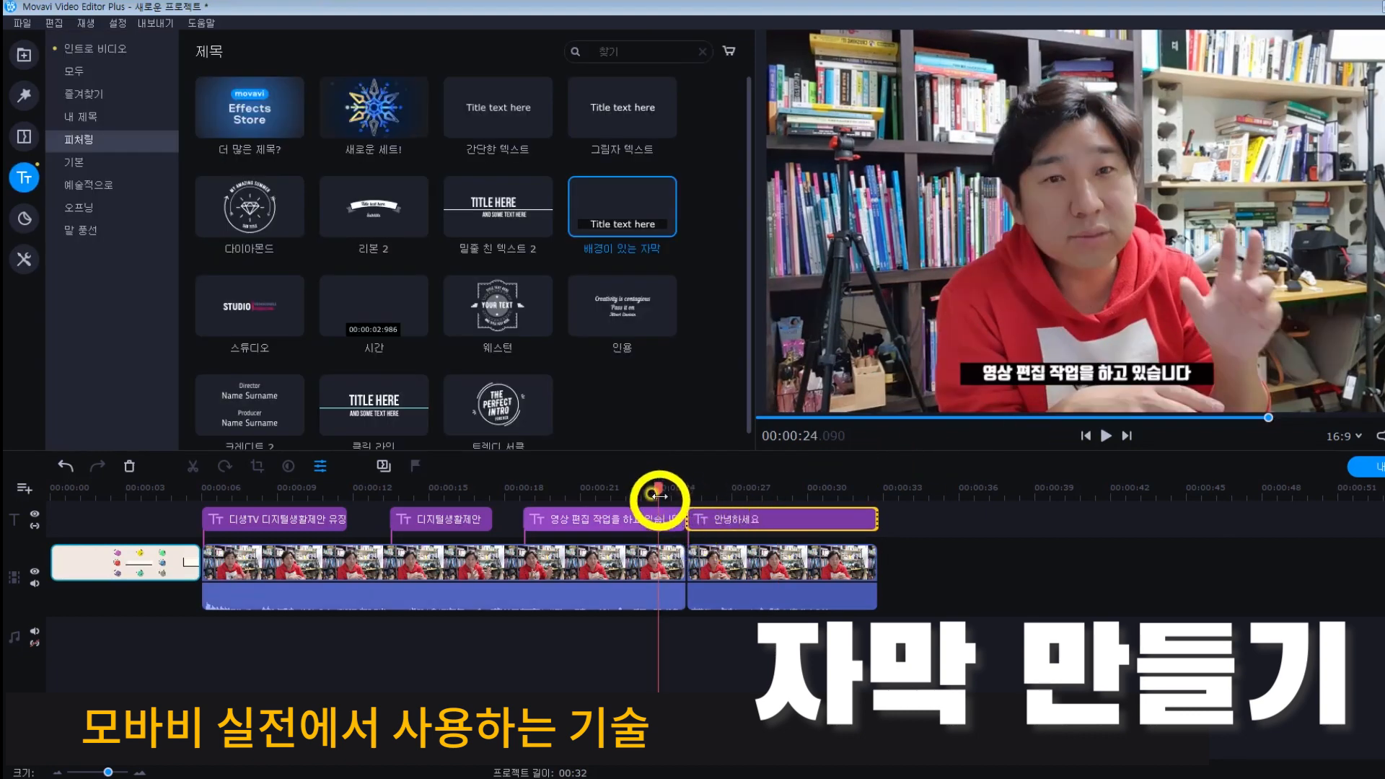
left_click_drag(658, 489, 728, 497)
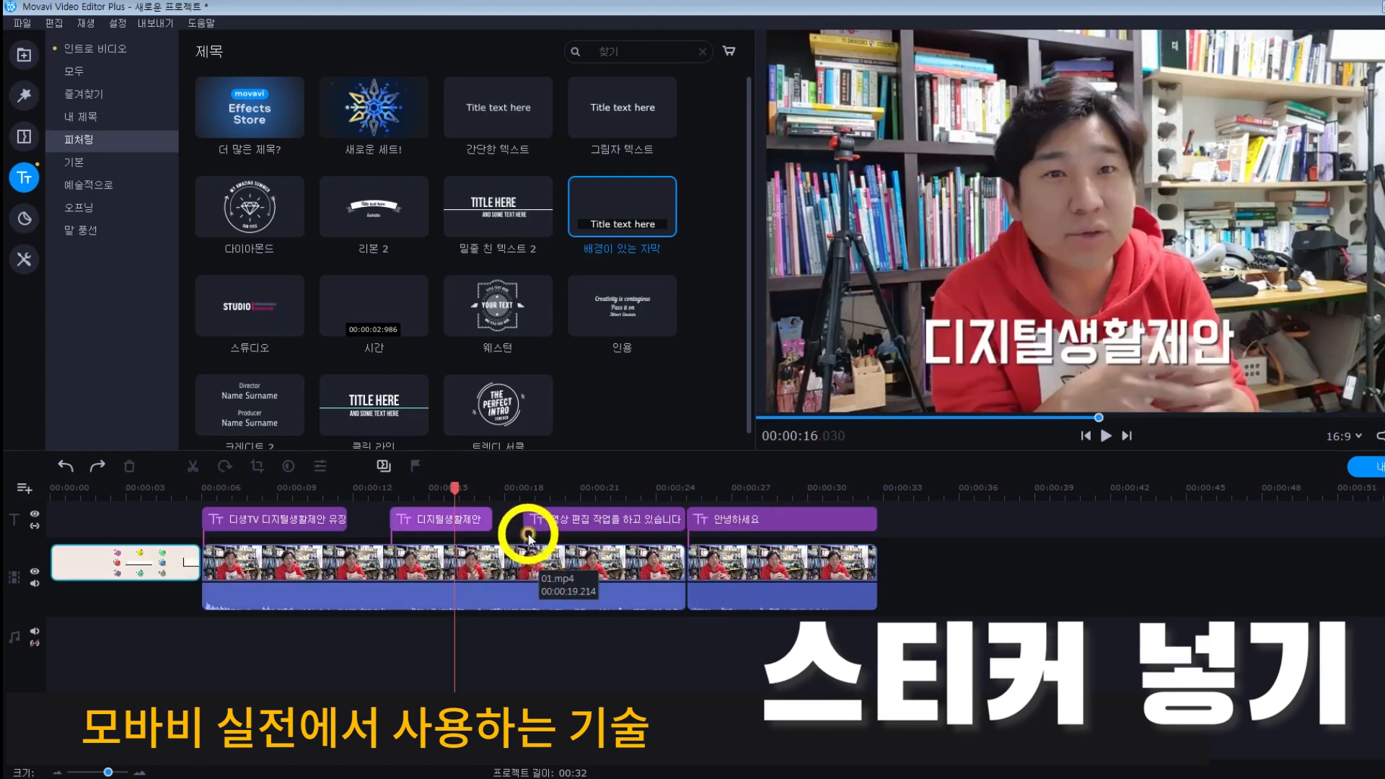
Step: Browse the sticker library's categories, including 사랑, 스케치, 이모지 and 만화
left_click(24, 216)
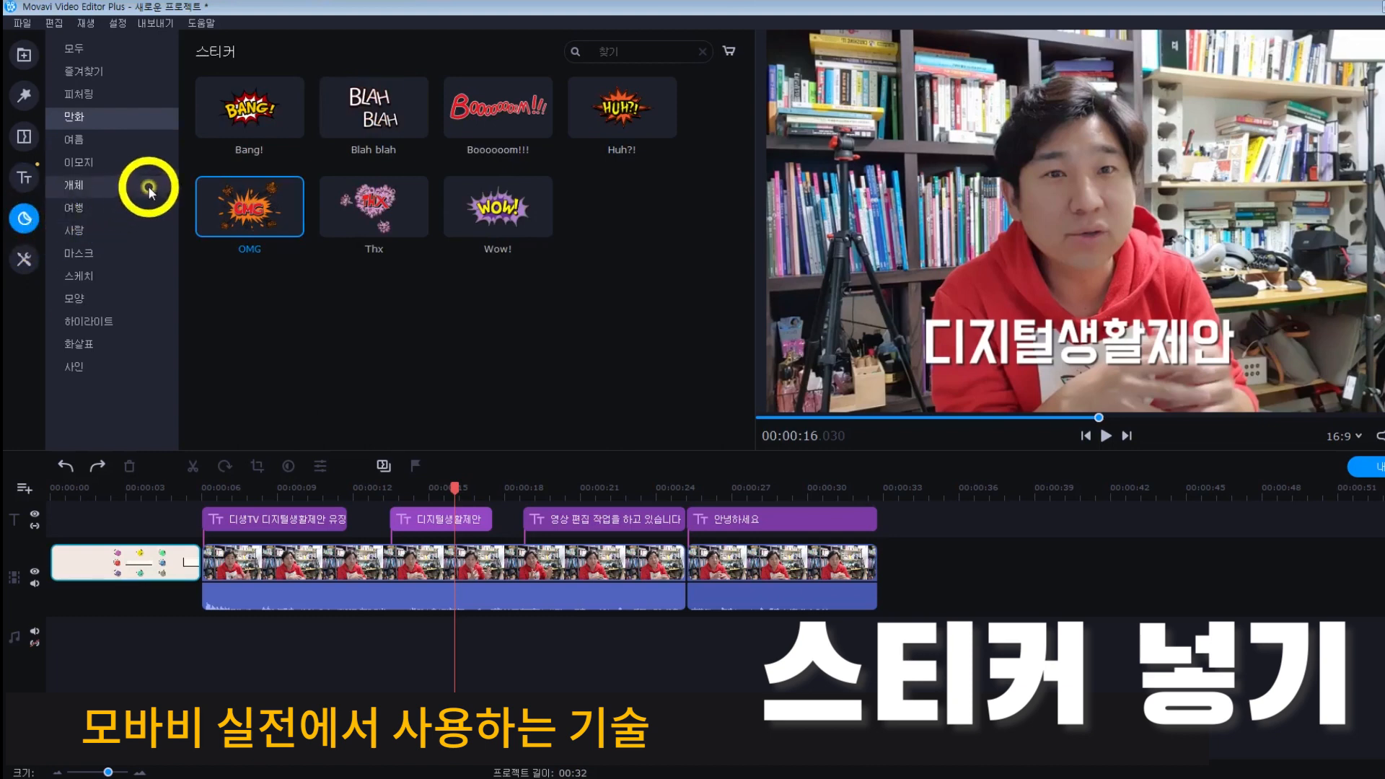
left_click(77, 192)
left_click(75, 230)
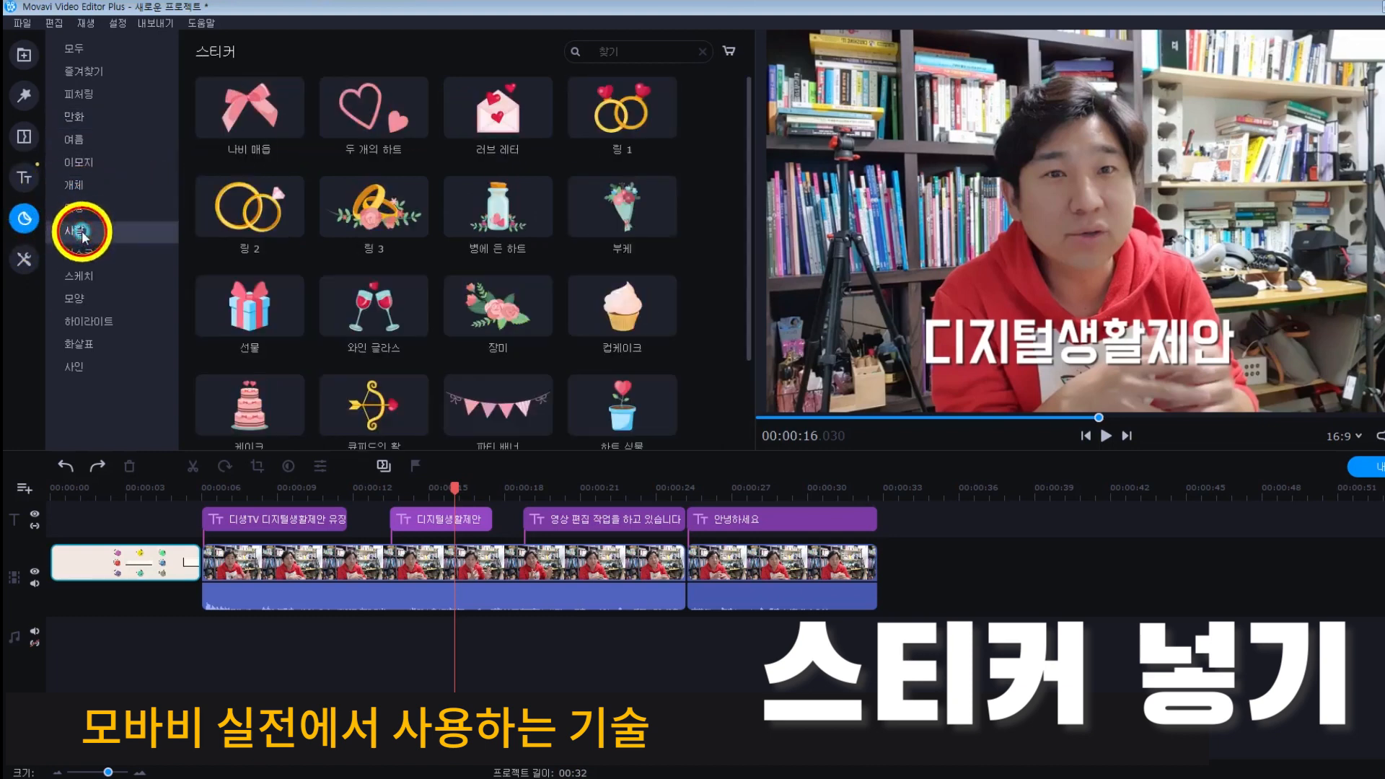
left_click(79, 275)
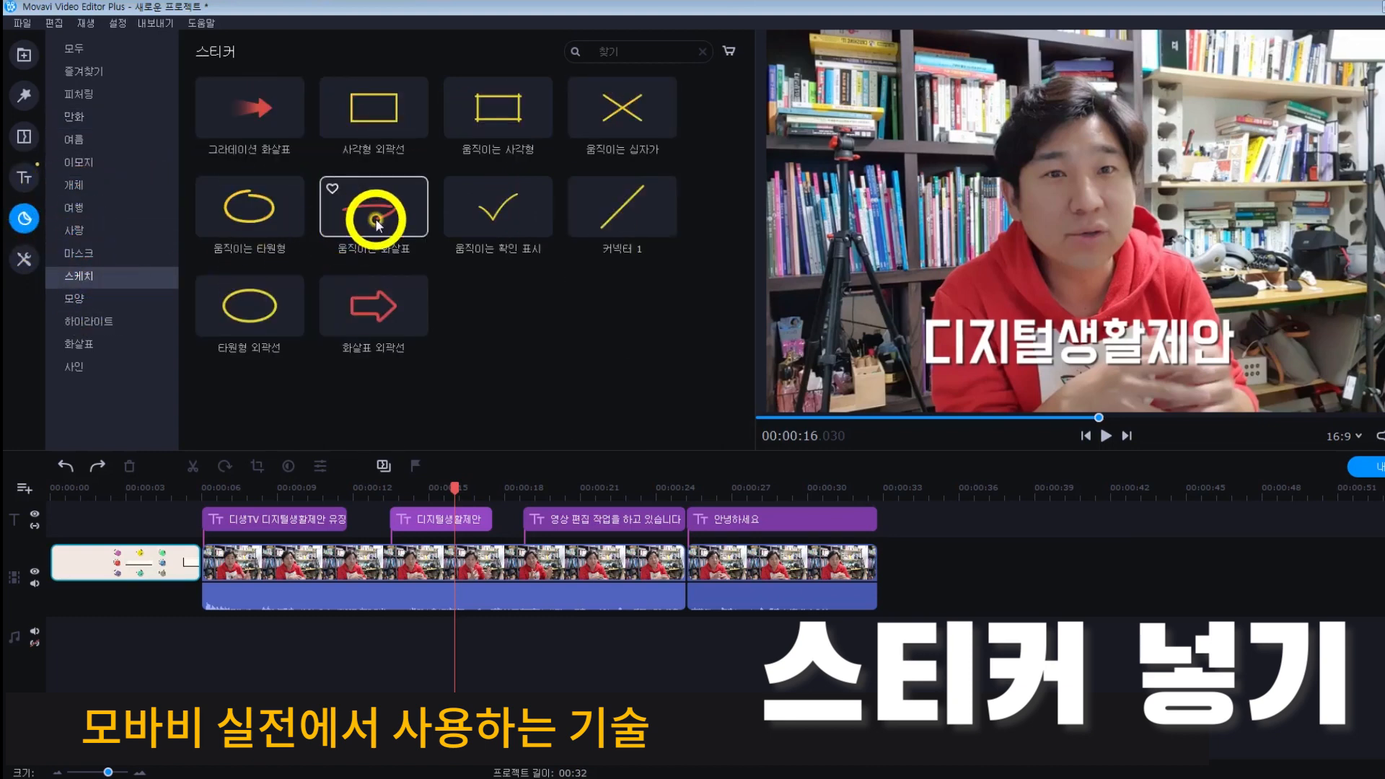
left_click(96, 187)
left_click(95, 163)
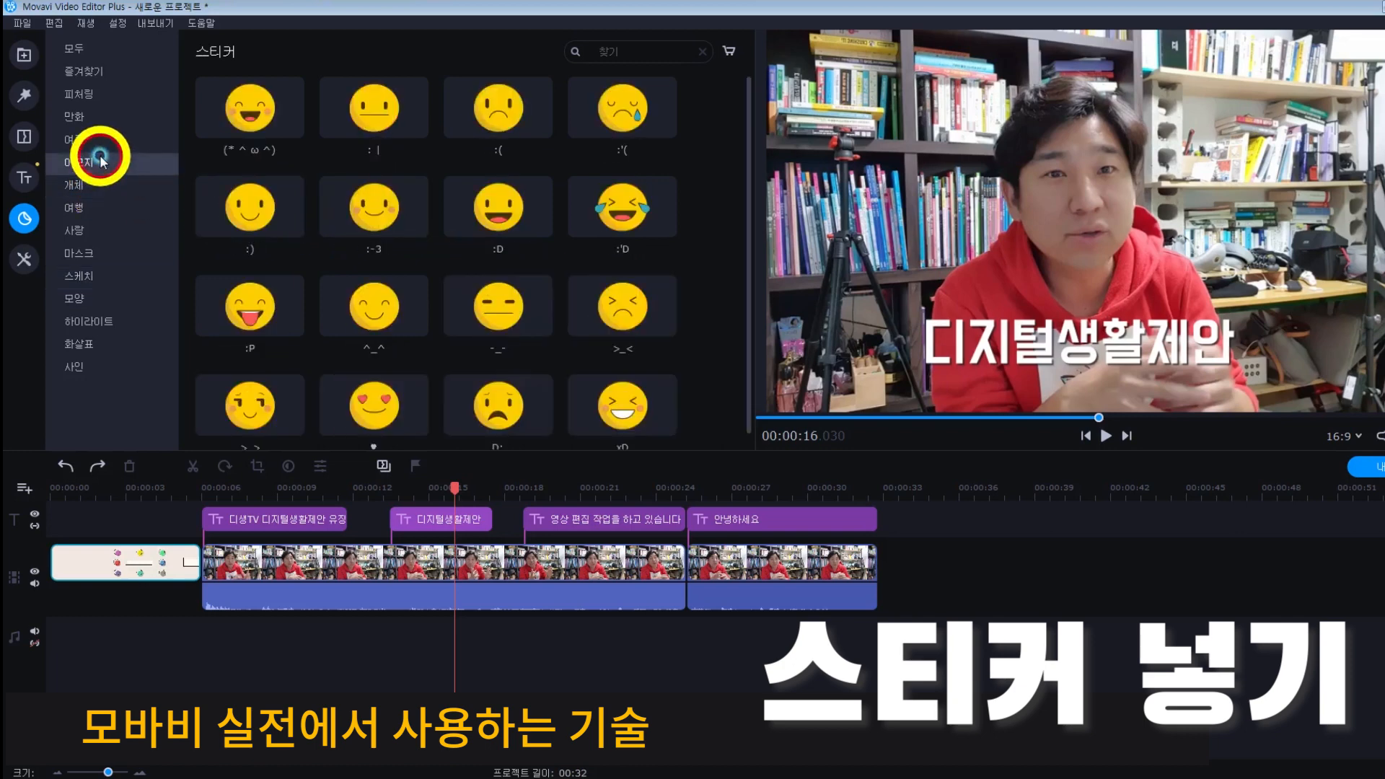
left_click(96, 141)
left_click(102, 122)
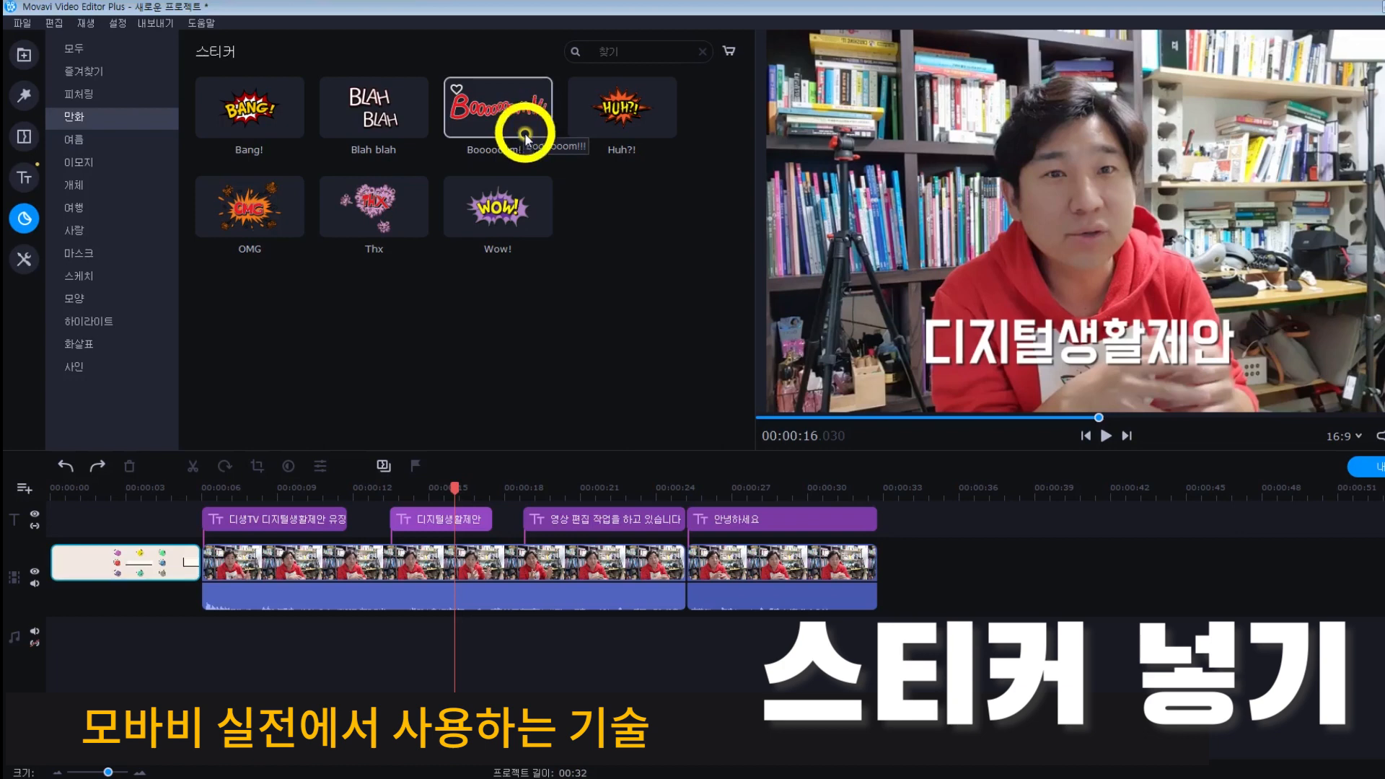
Step: Try placing the Bang! sticker on the existing title track at the 디지털생활제안 title, and undo the placement
left_click_drag(272, 109, 279, 171)
left_click_drag(348, 340, 457, 487)
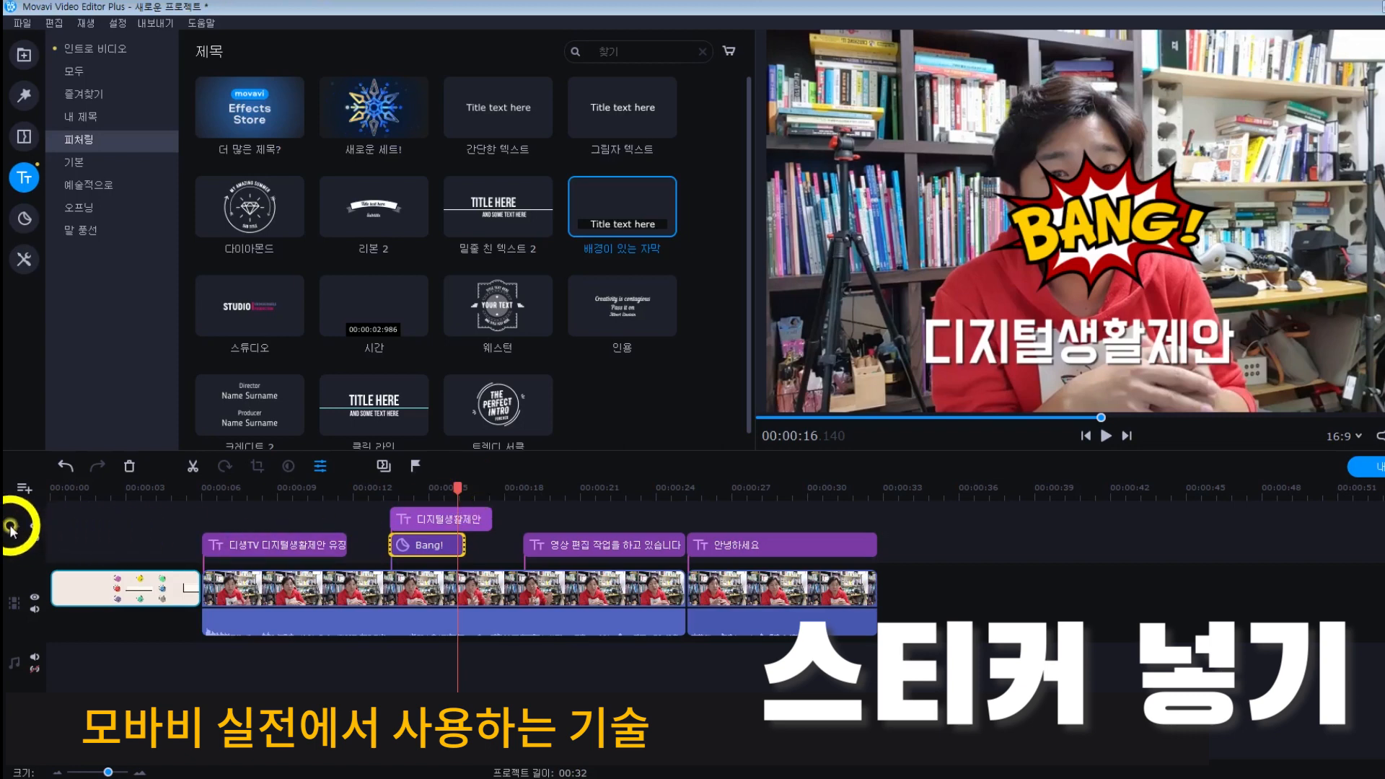
left_click(430, 546)
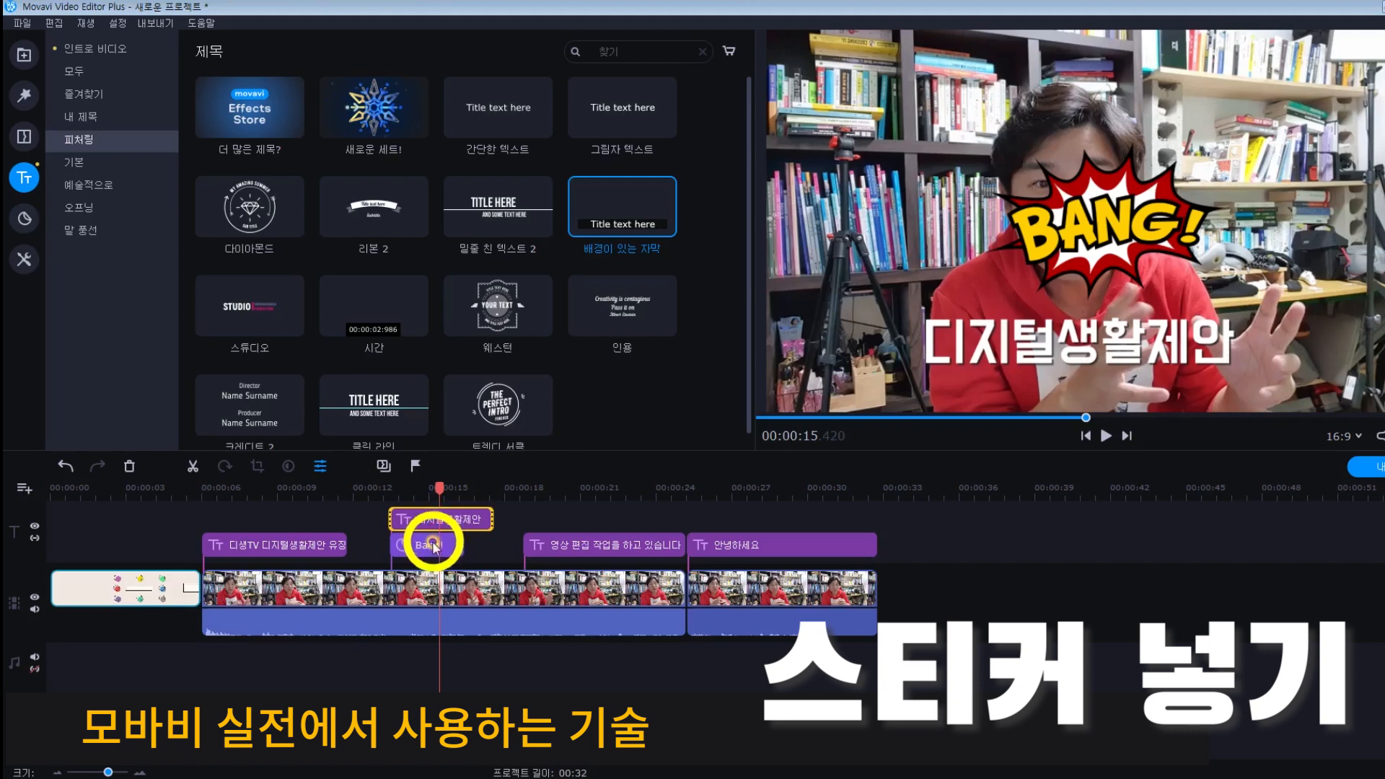
key("ctrl+z")
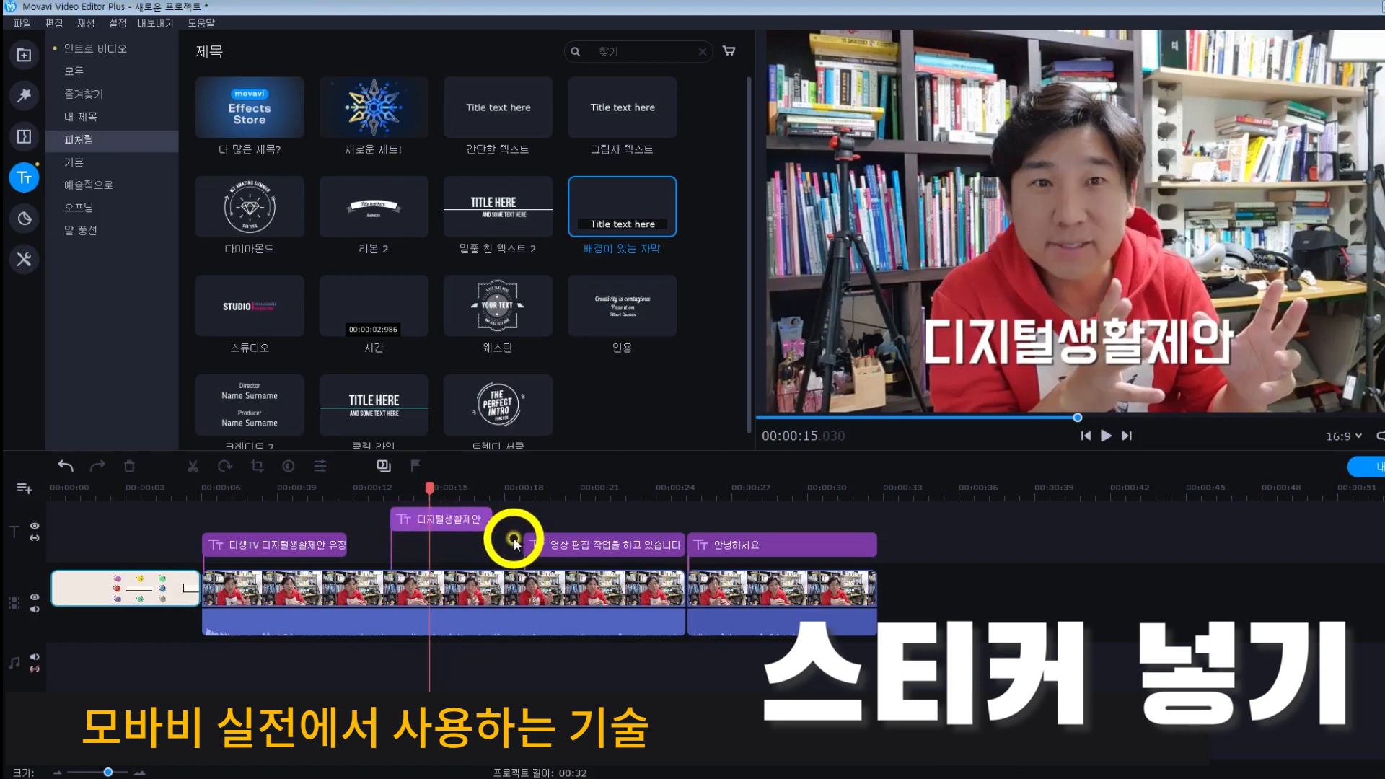
key("ctrl+z")
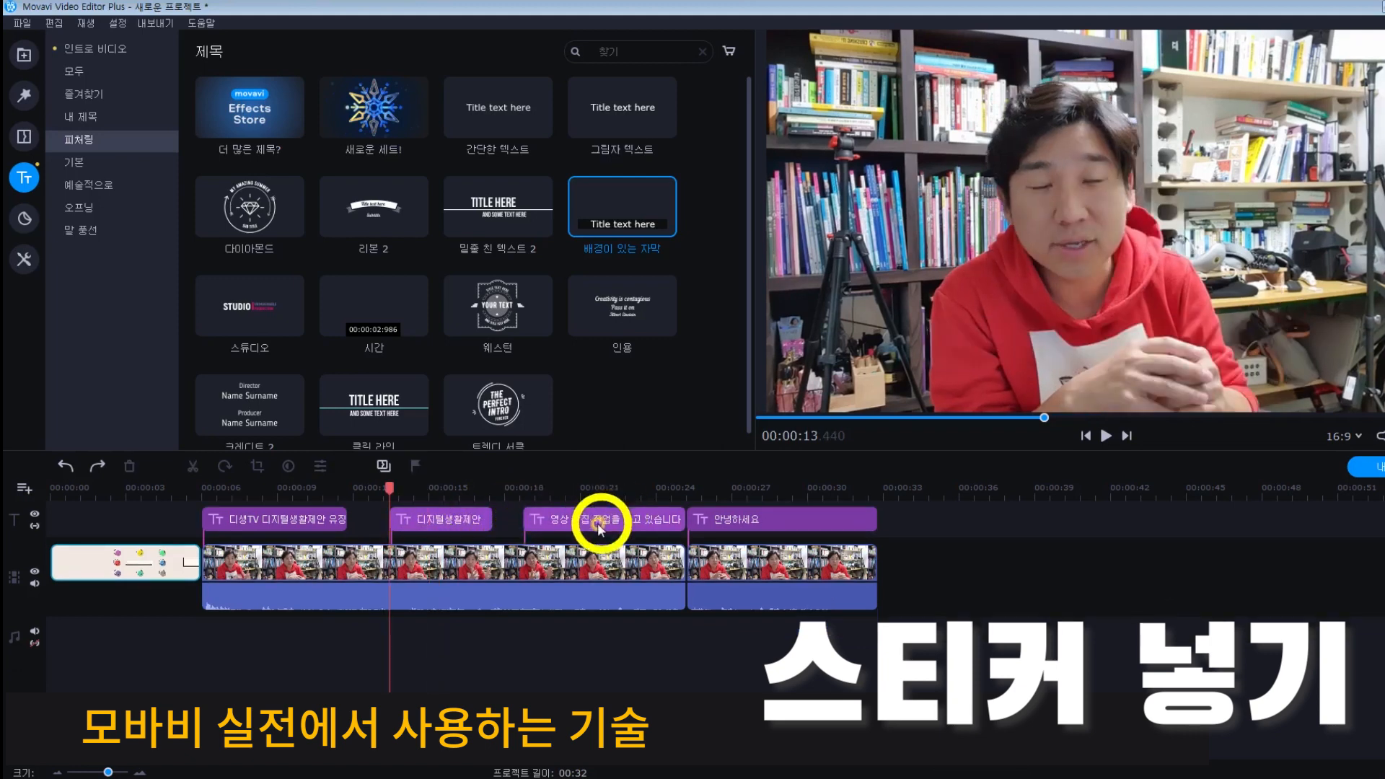
Step: Add another title track above the existing title track
right_click(20, 536)
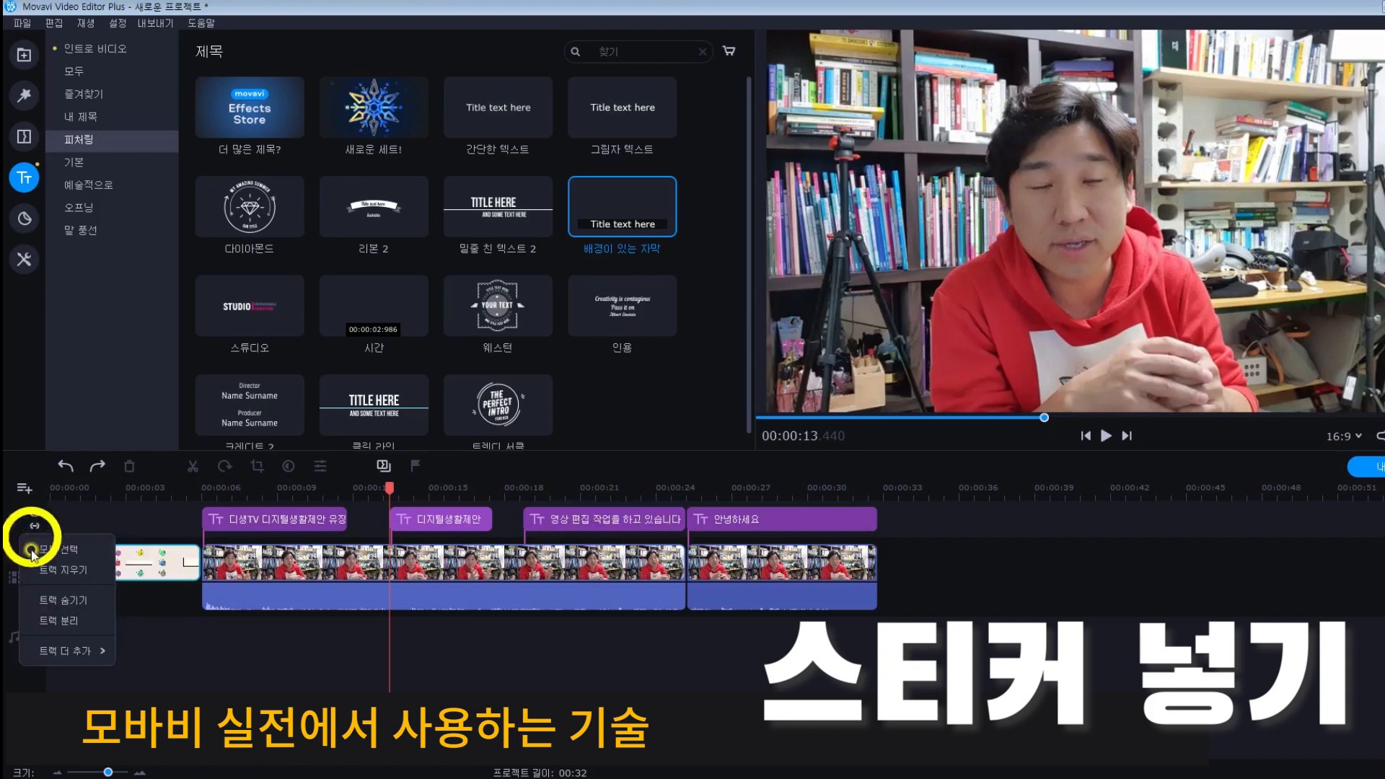
mouse_move(79, 653)
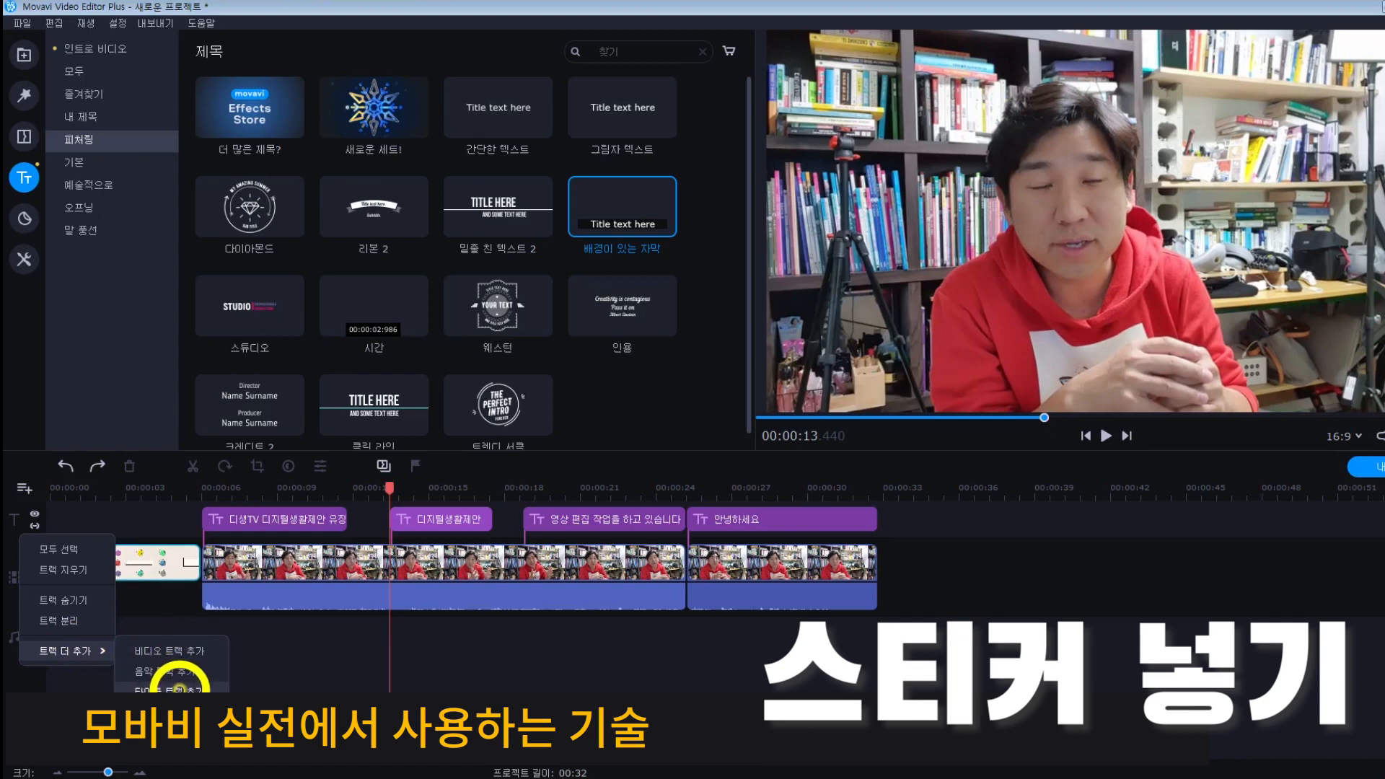
left_click(179, 689)
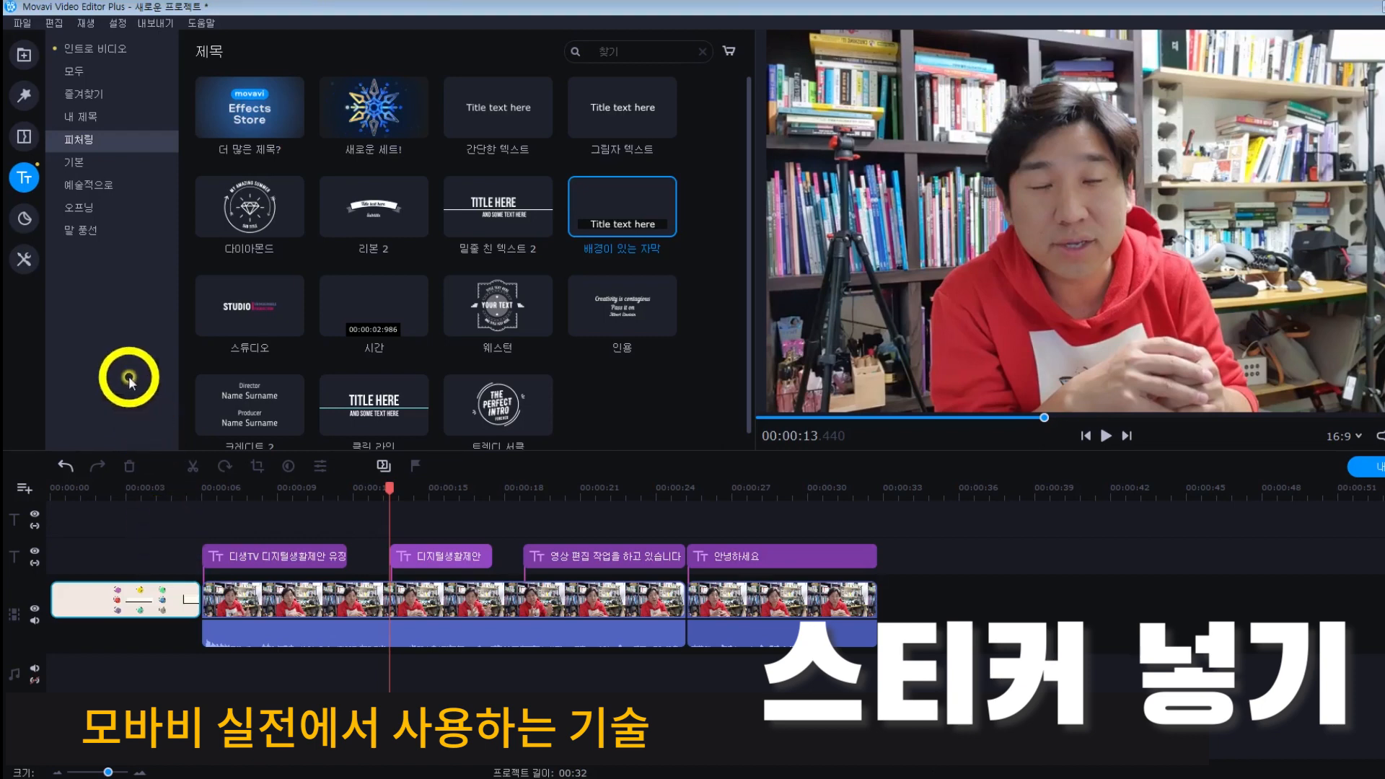
Step: Put the Bang! sticker on the empty title track above the 디지털생활제안 clip, shrink it and place it just before the title text
left_click(24, 218)
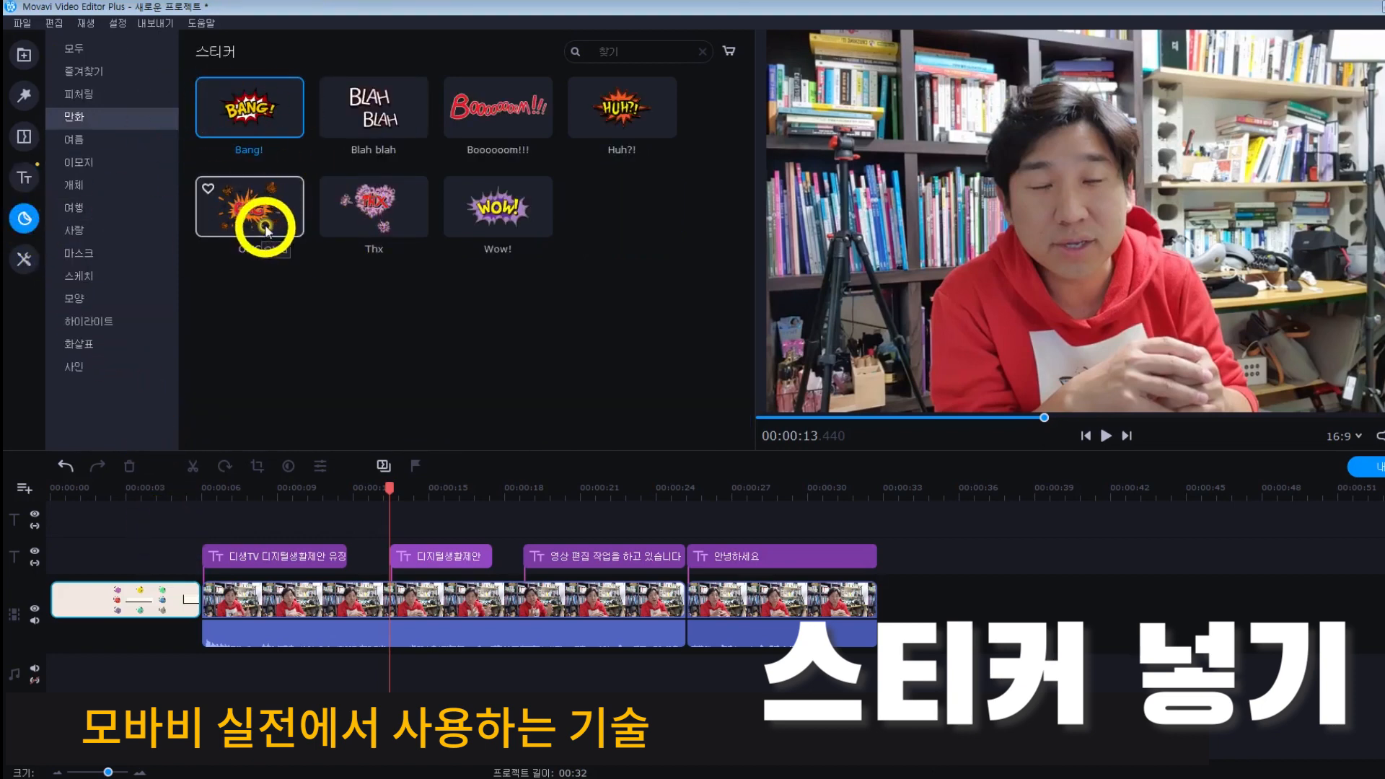
left_click_drag(247, 113, 390, 517)
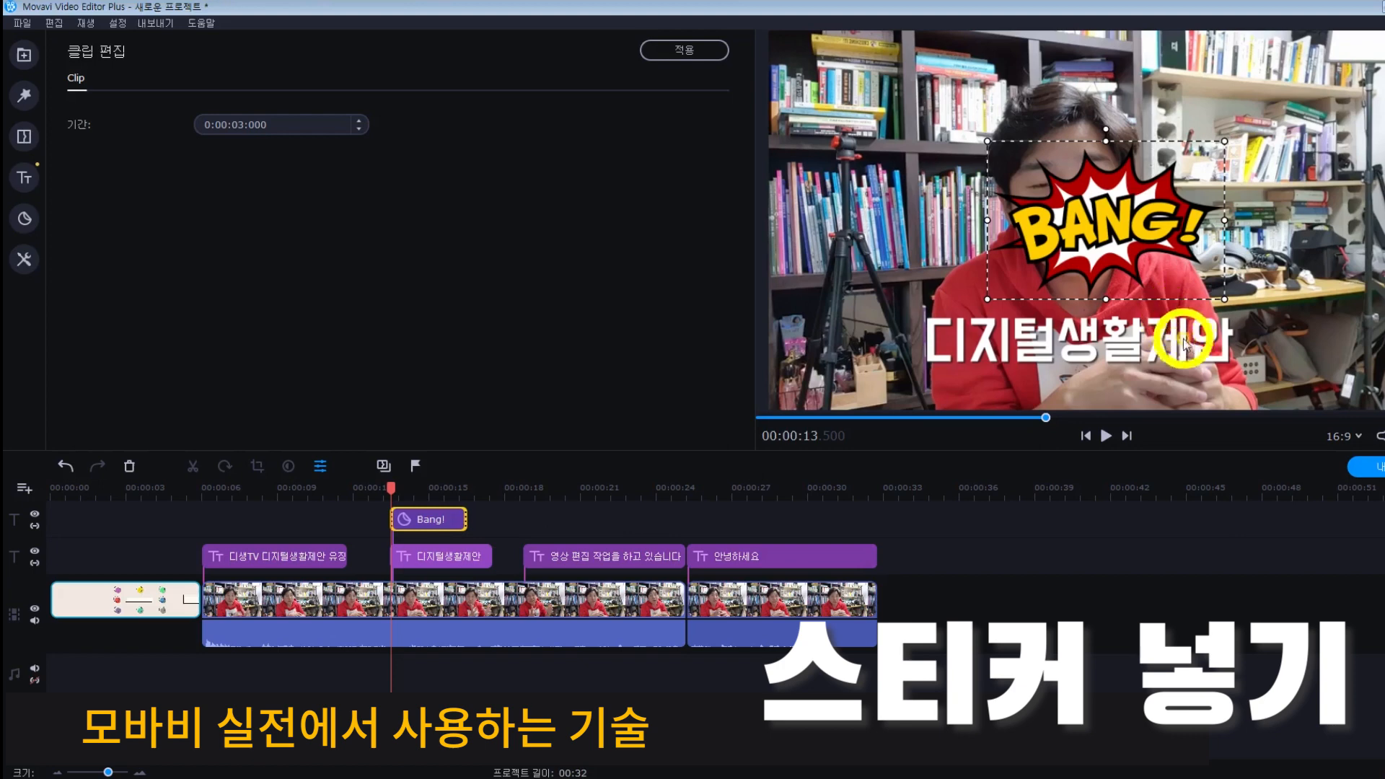
left_click_drag(1224, 299, 893, 359)
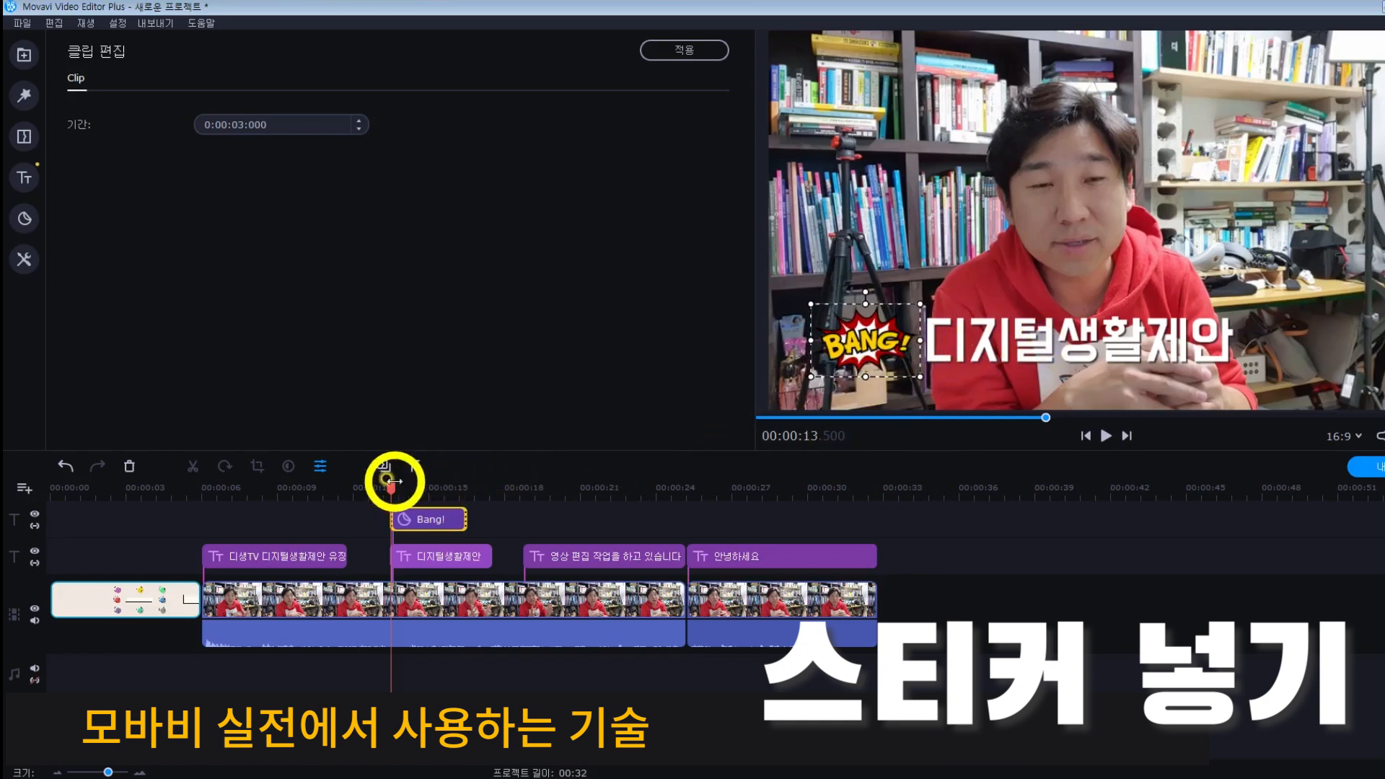
Step: Play back the section with the Bang! sticker beside the 디지털생활제안 title
left_click(386, 487)
key("space")
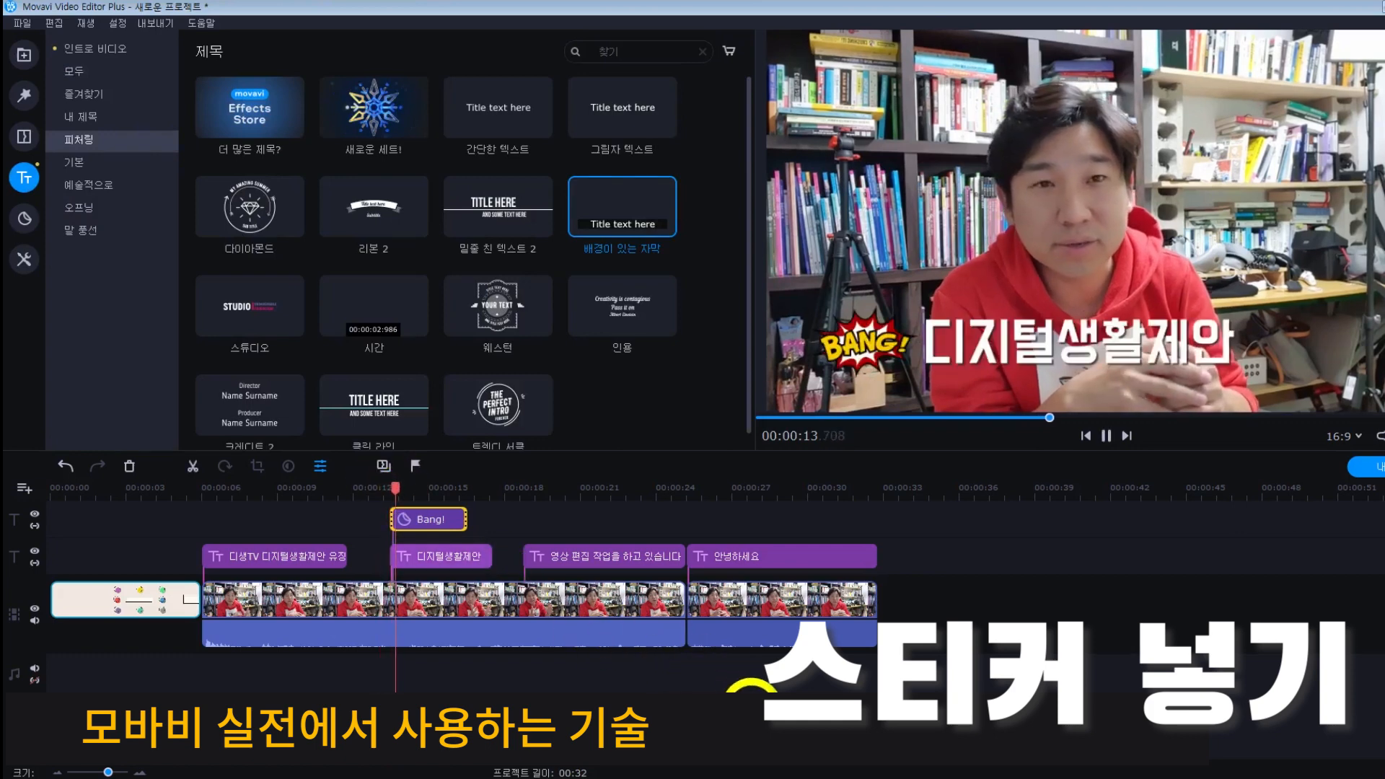
left_click(471, 526)
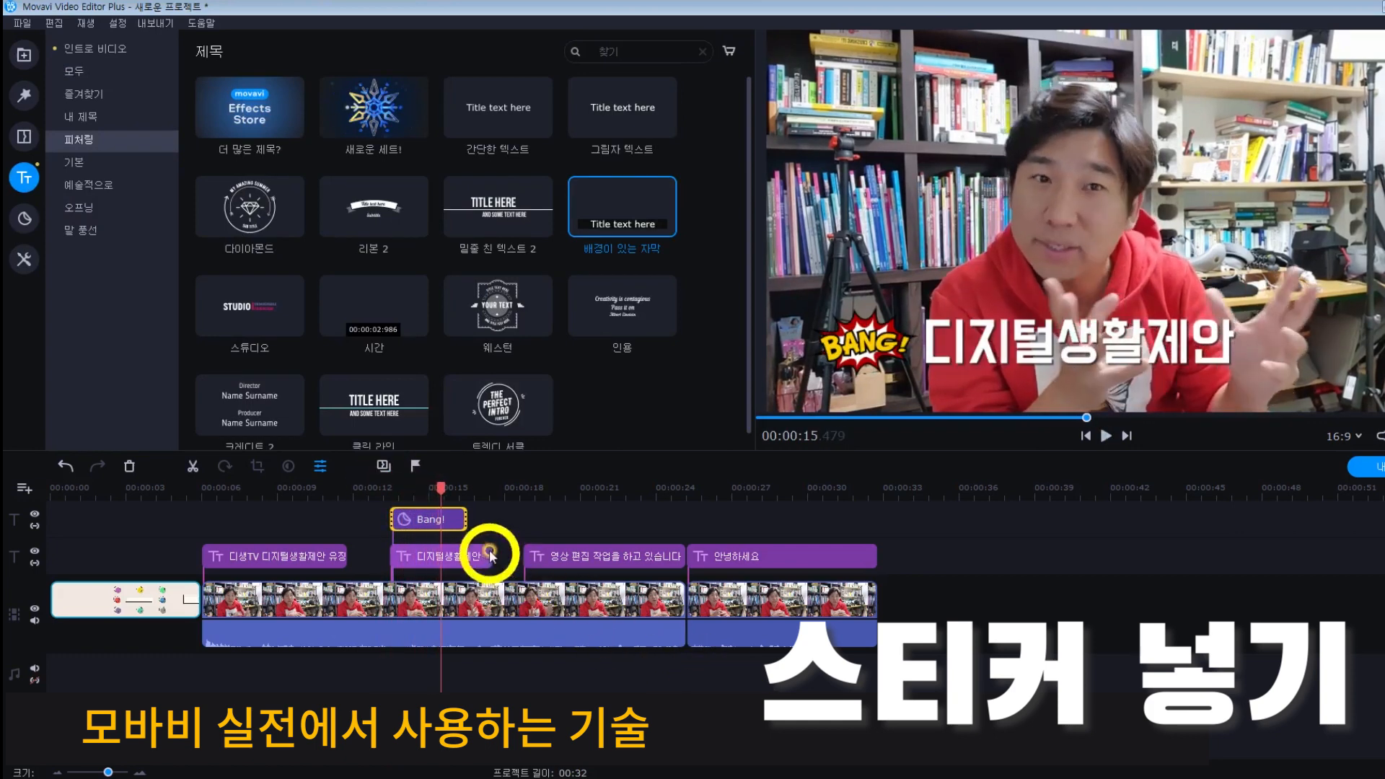
Step: Extend the Bang! sticker clip to end together with the 디지털생활제안 title, and play back that section
left_click_drag(462, 521, 374, 488)
key("space")
key("space")
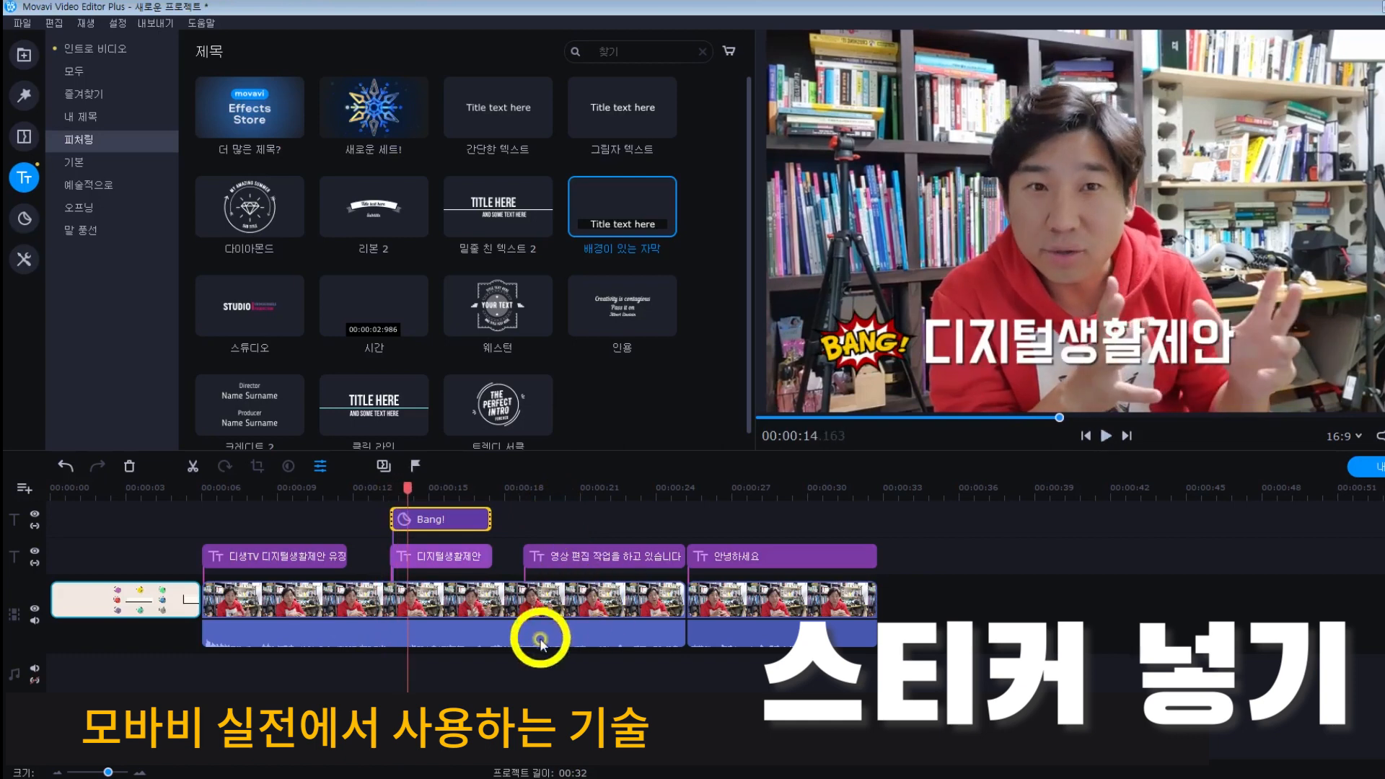
Step: Align the start of the Bang! sticker clip exactly with the start of the 디지털생활제안 title and play it back
mouse_move(108, 772)
left_mouse_down()
mouse_move(88, 772)
mouse_move(119, 772)
left_mouse_up()
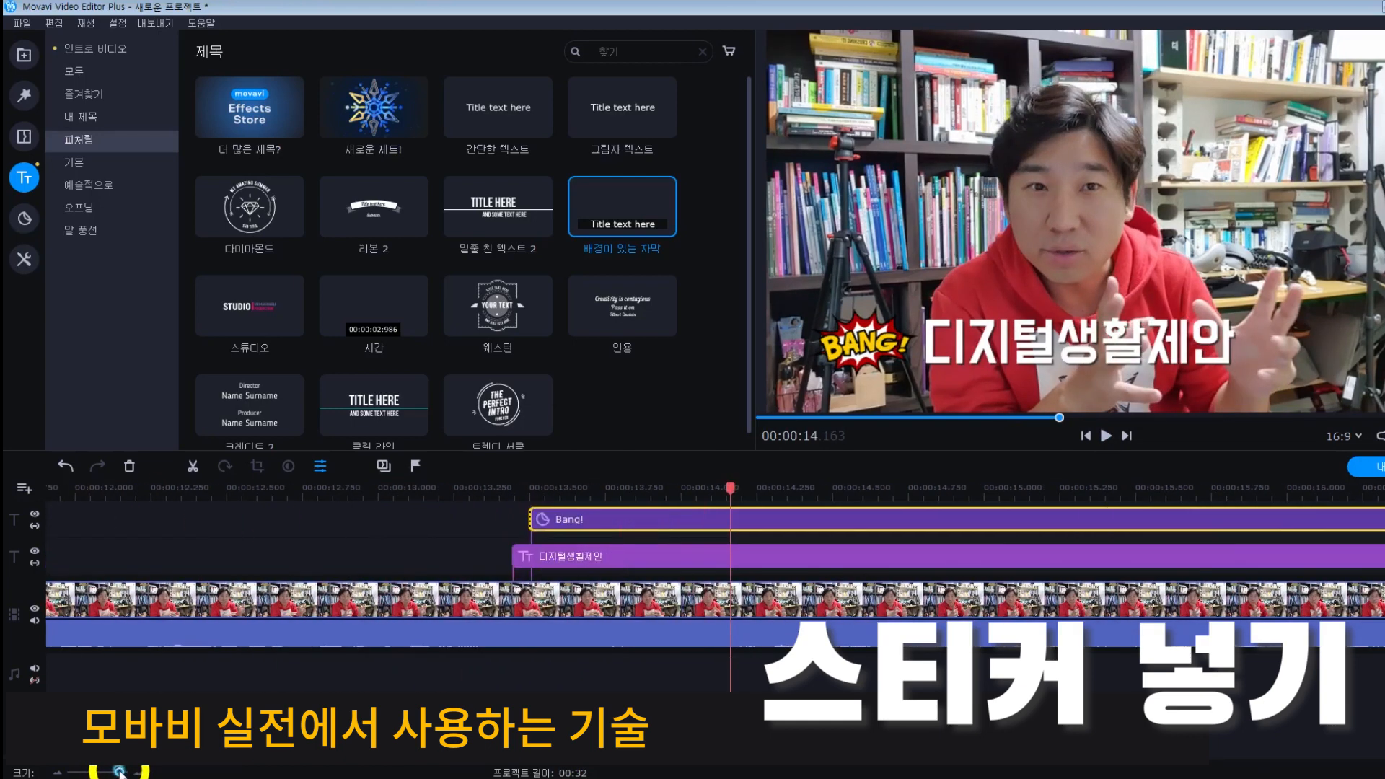
left_click(556, 553)
left_click(576, 523)
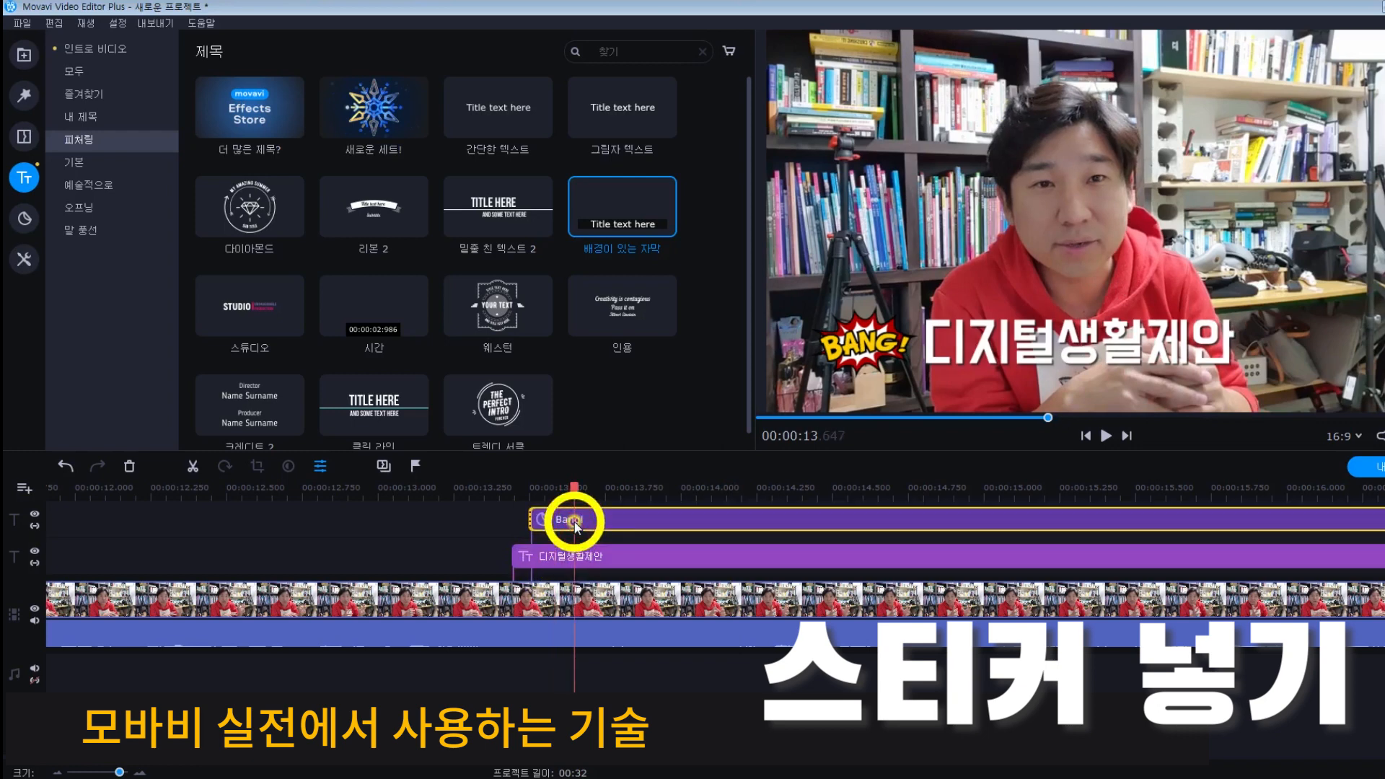
left_click(524, 519)
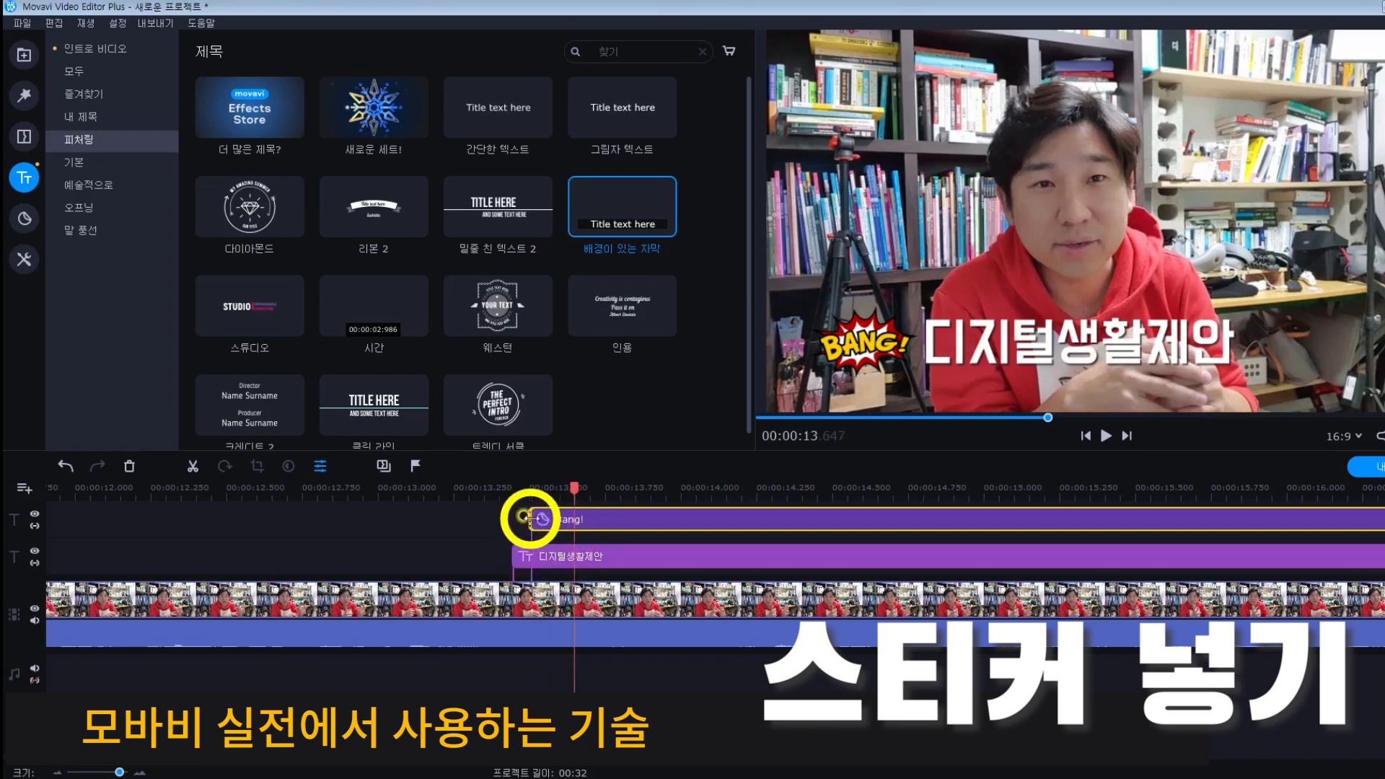
left_click_drag(531, 517, 512, 517)
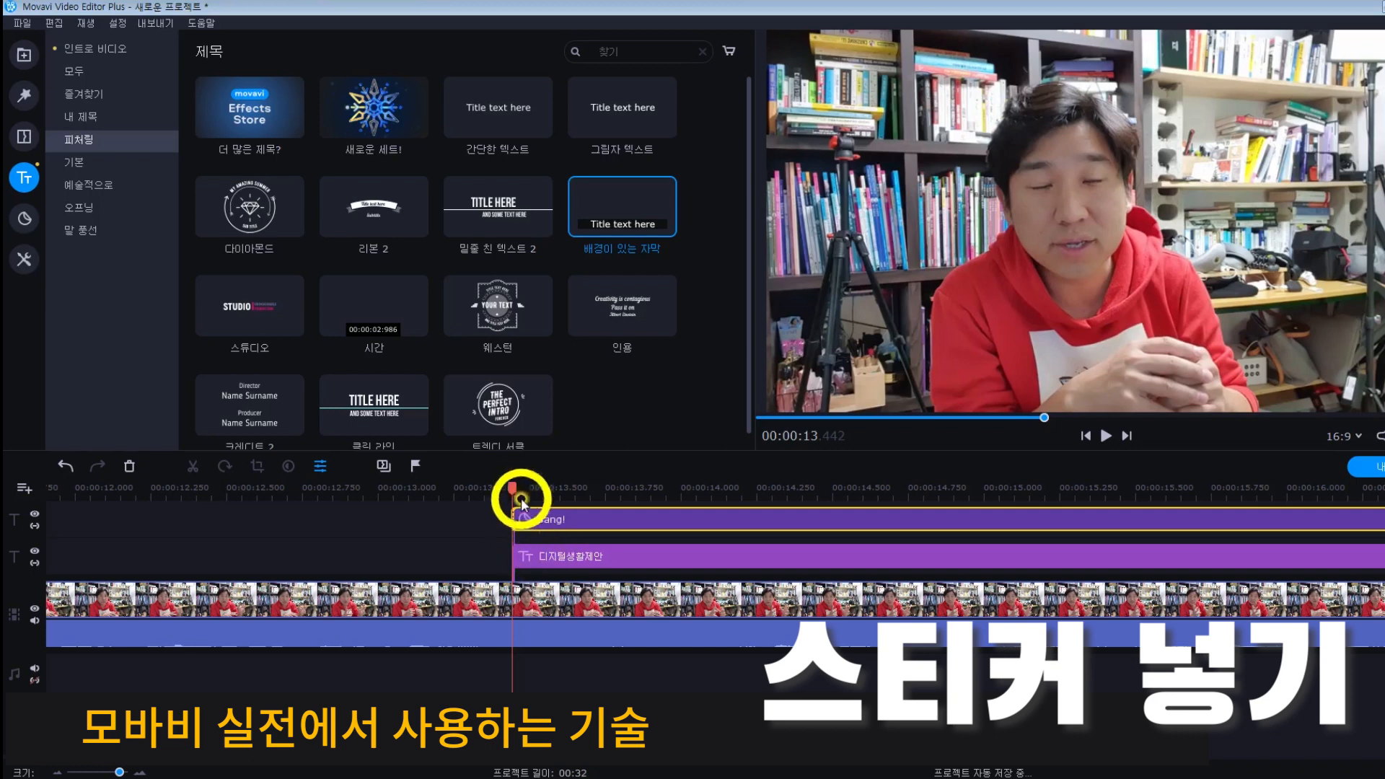
key("space")
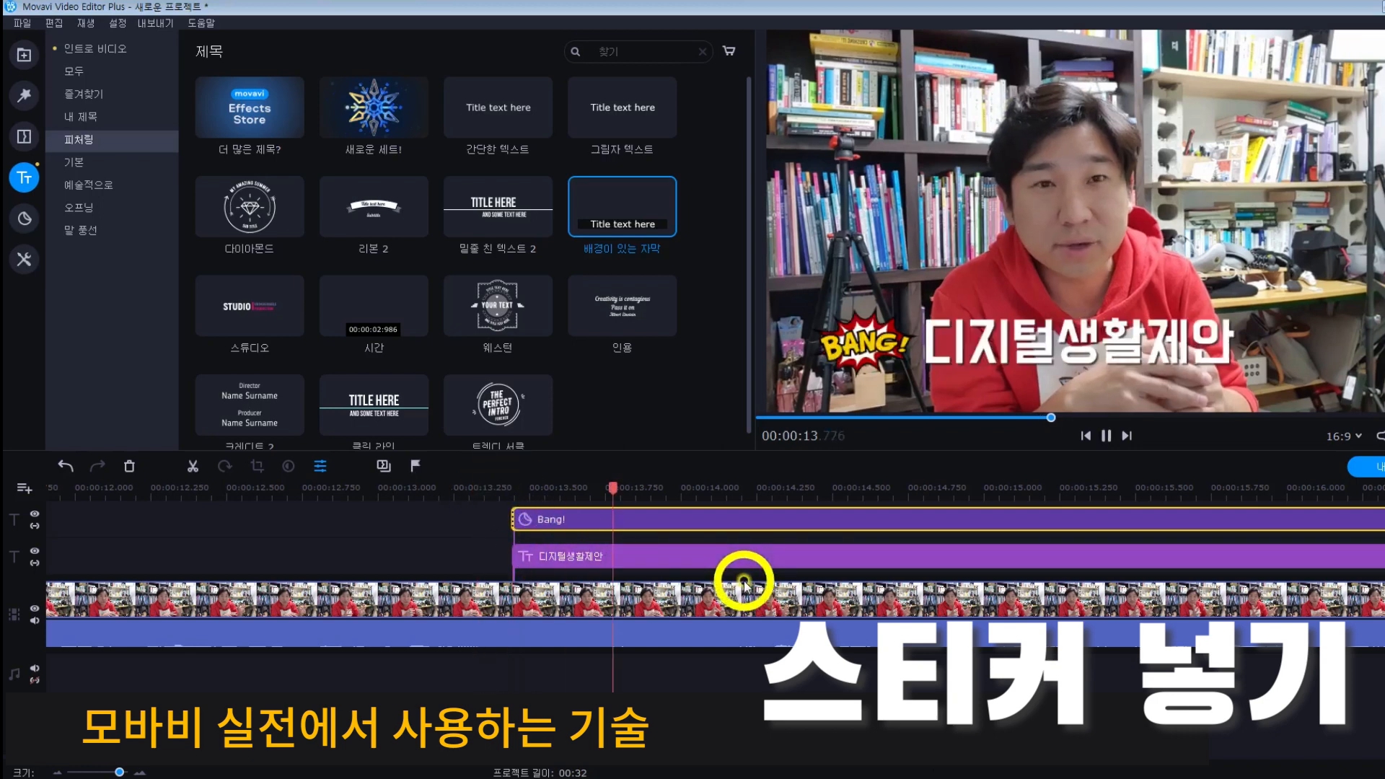
key("space")
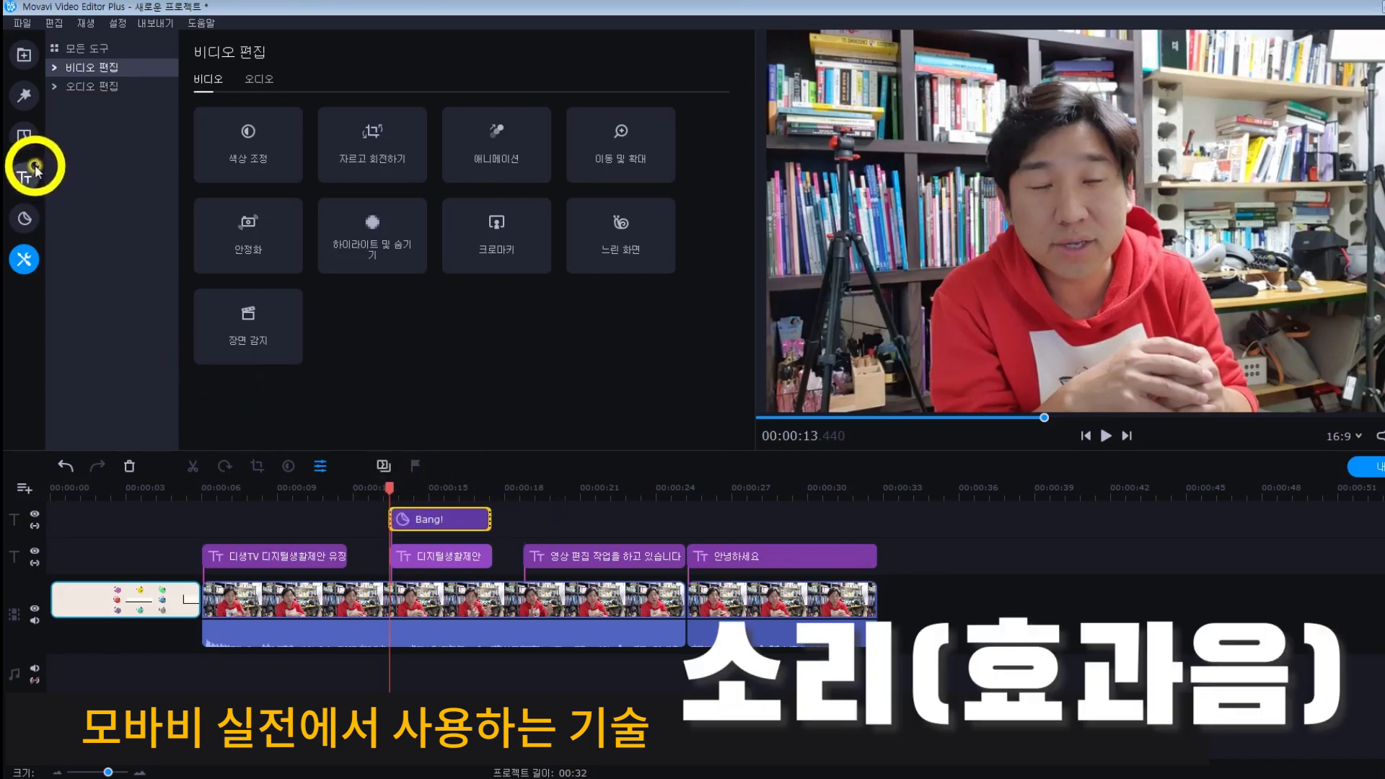
Step: Add the built-in 충돌 sound effect to the audio track where the Bang! sticker starts
left_click(25, 57)
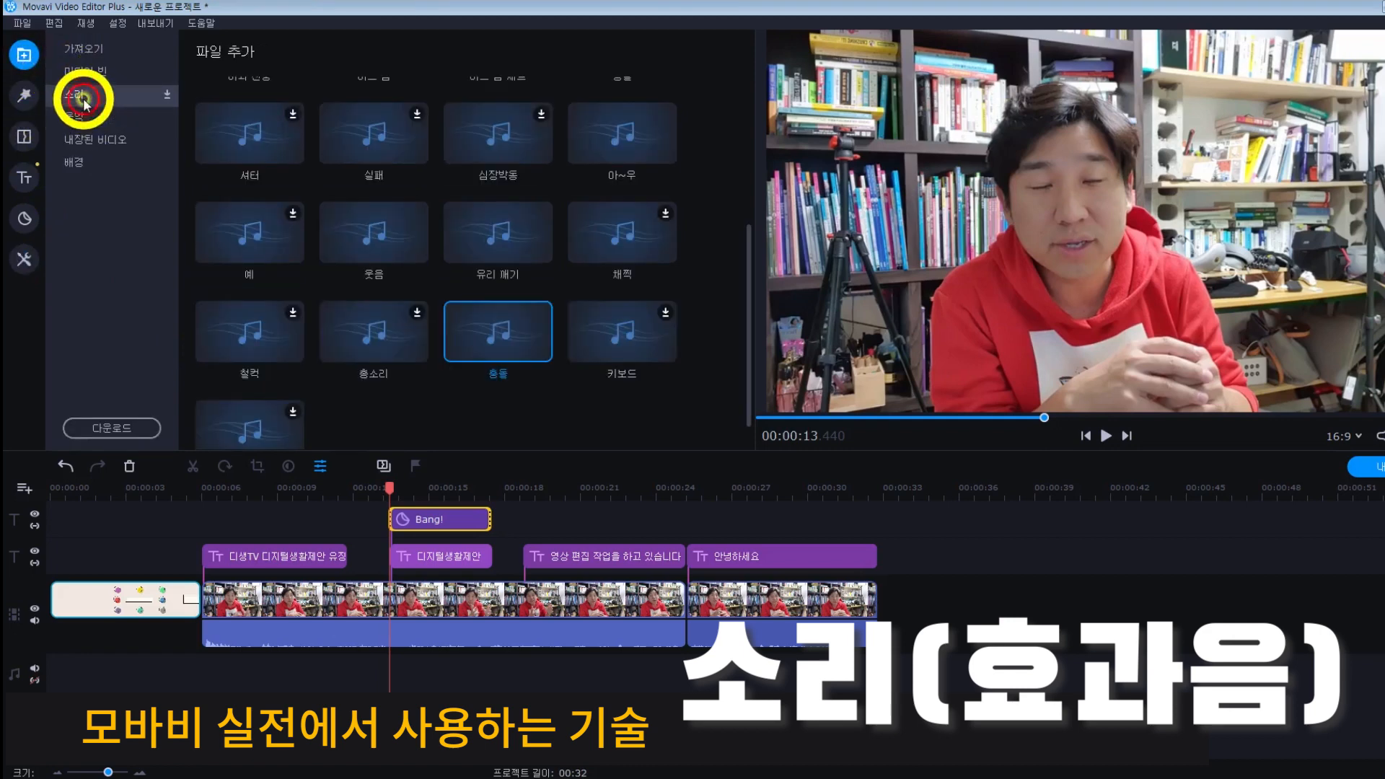
scroll(433, 192, "up", 5)
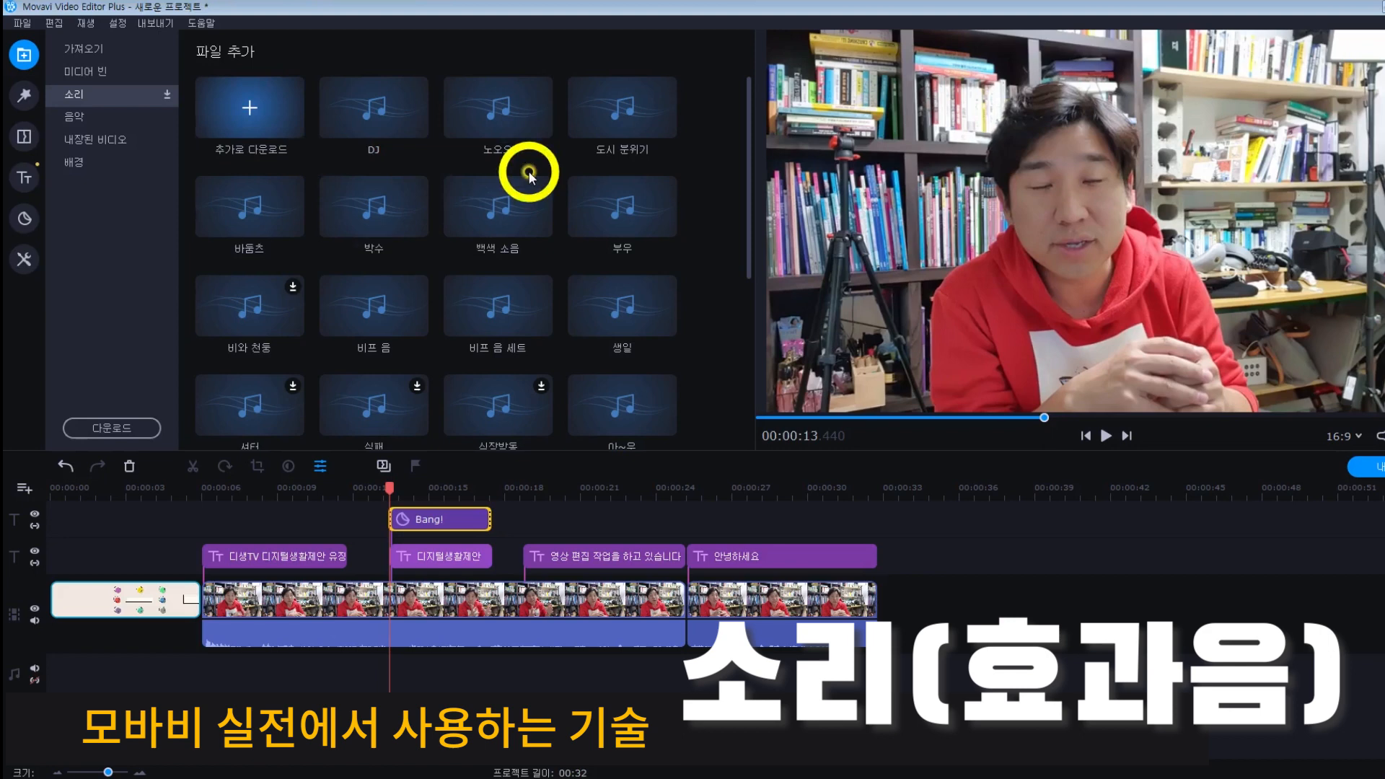
scroll(529, 176, "down", 5)
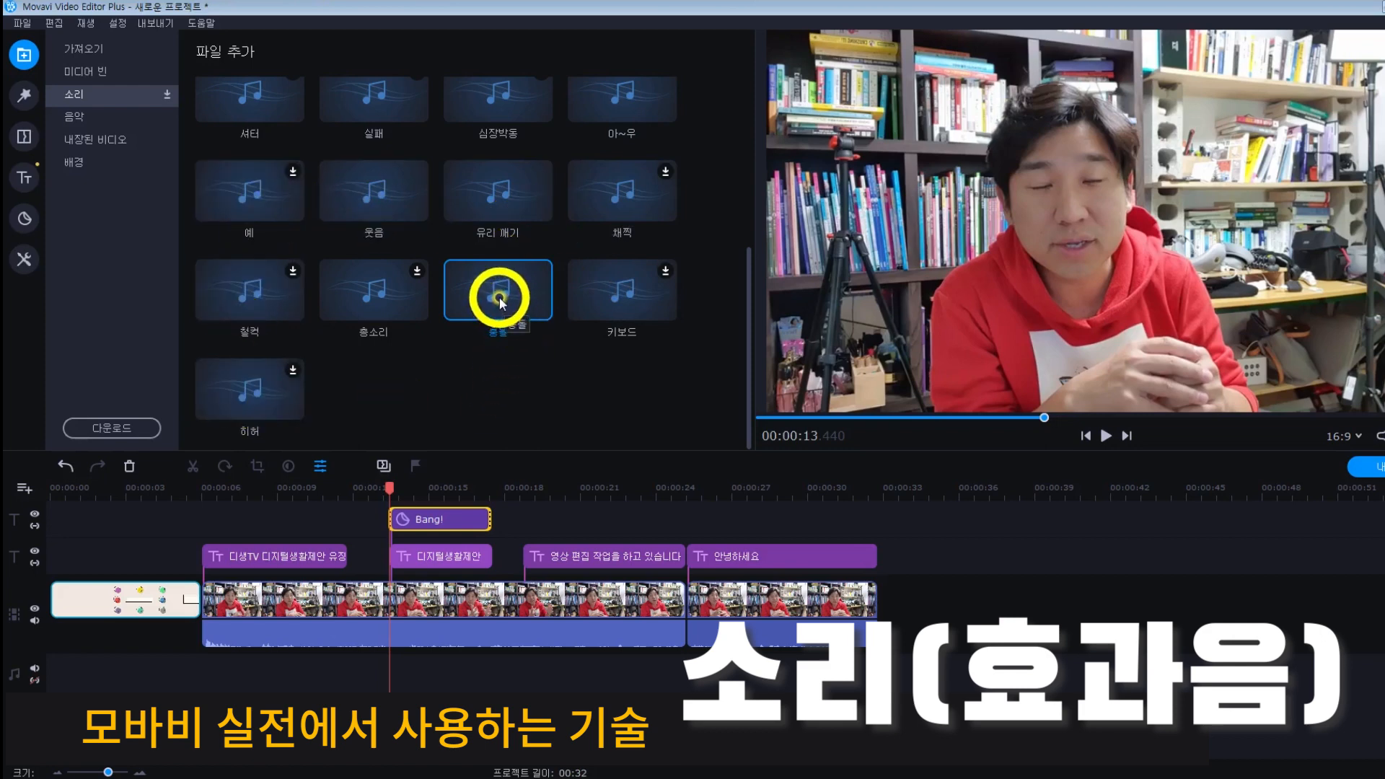
left_click_drag(501, 303, 391, 664)
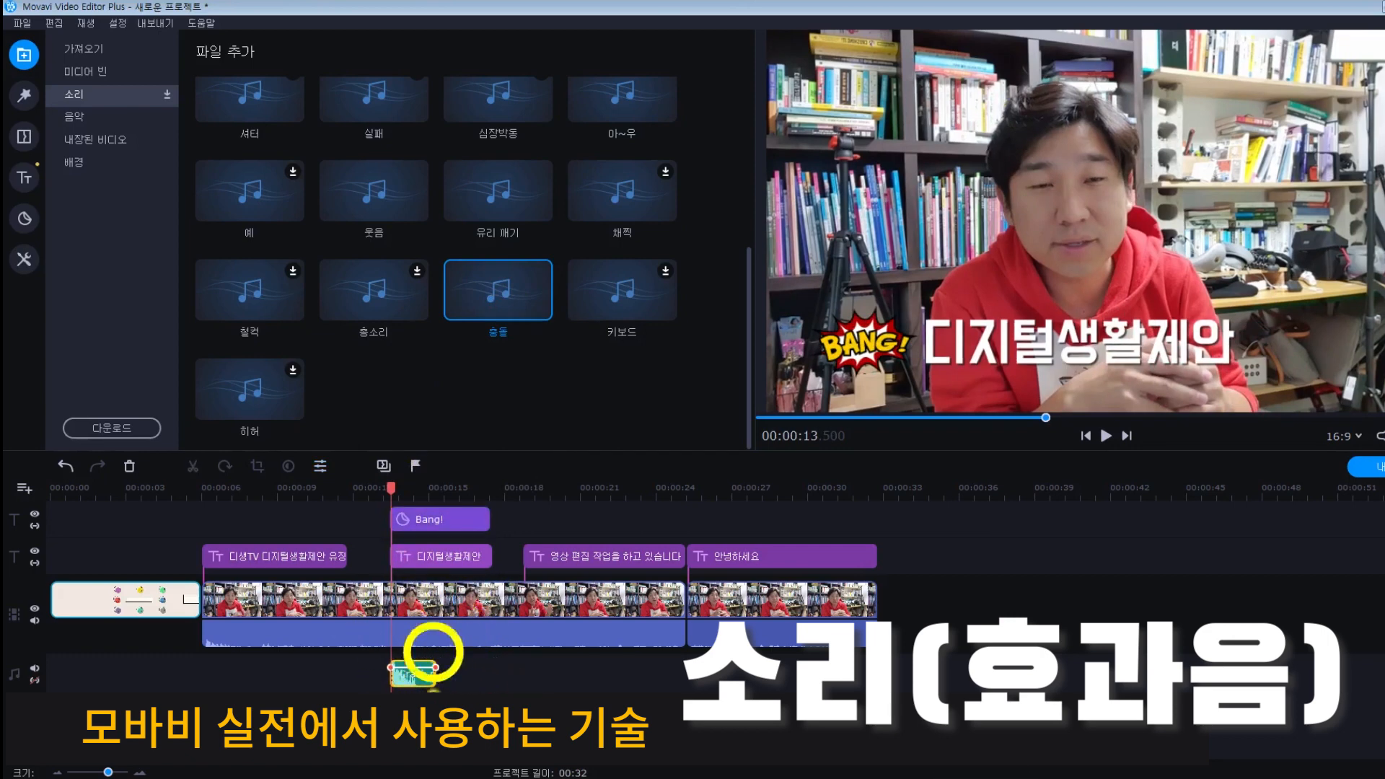
Step: Play back the 충돌 sound effect under the Bang! sticker and lower the sound clip's volume
left_click_drag(108, 772, 112, 772)
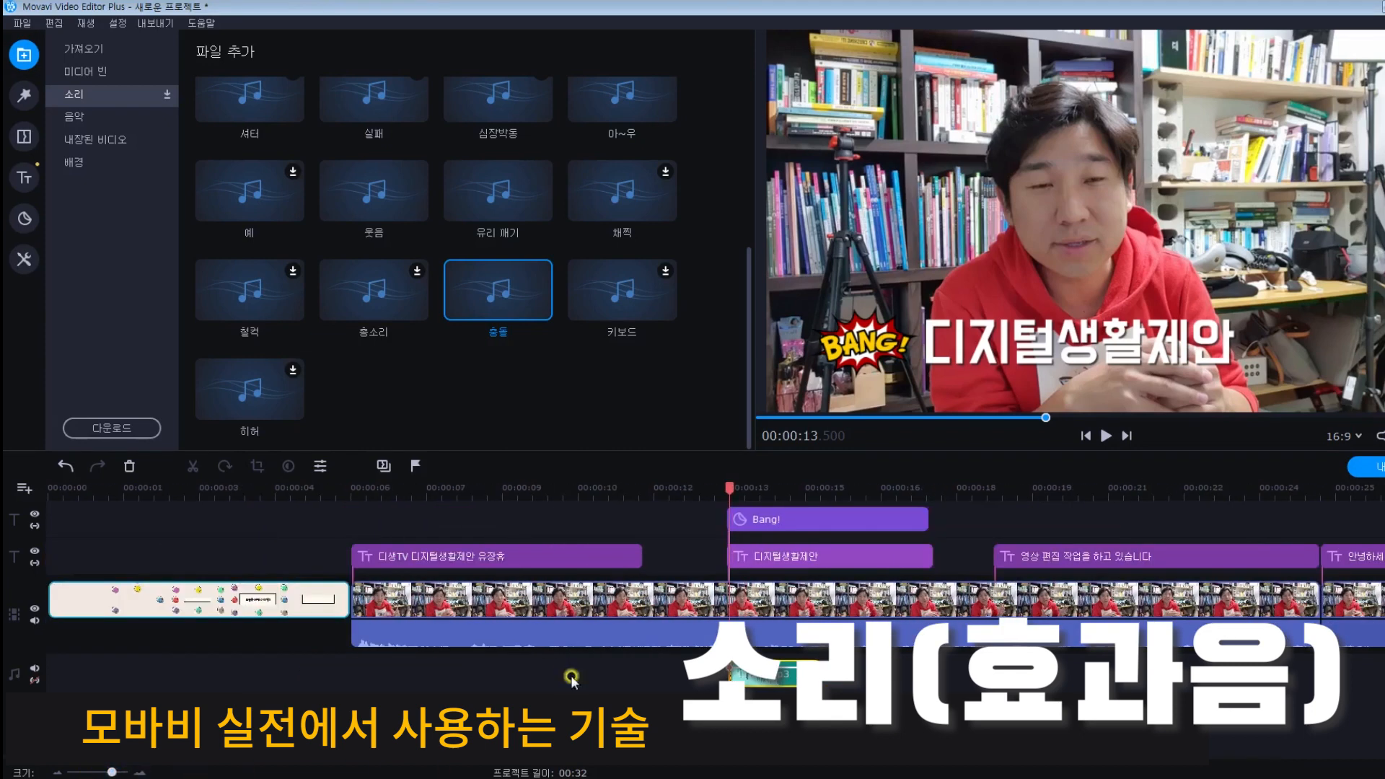
left_click(719, 487)
key("space")
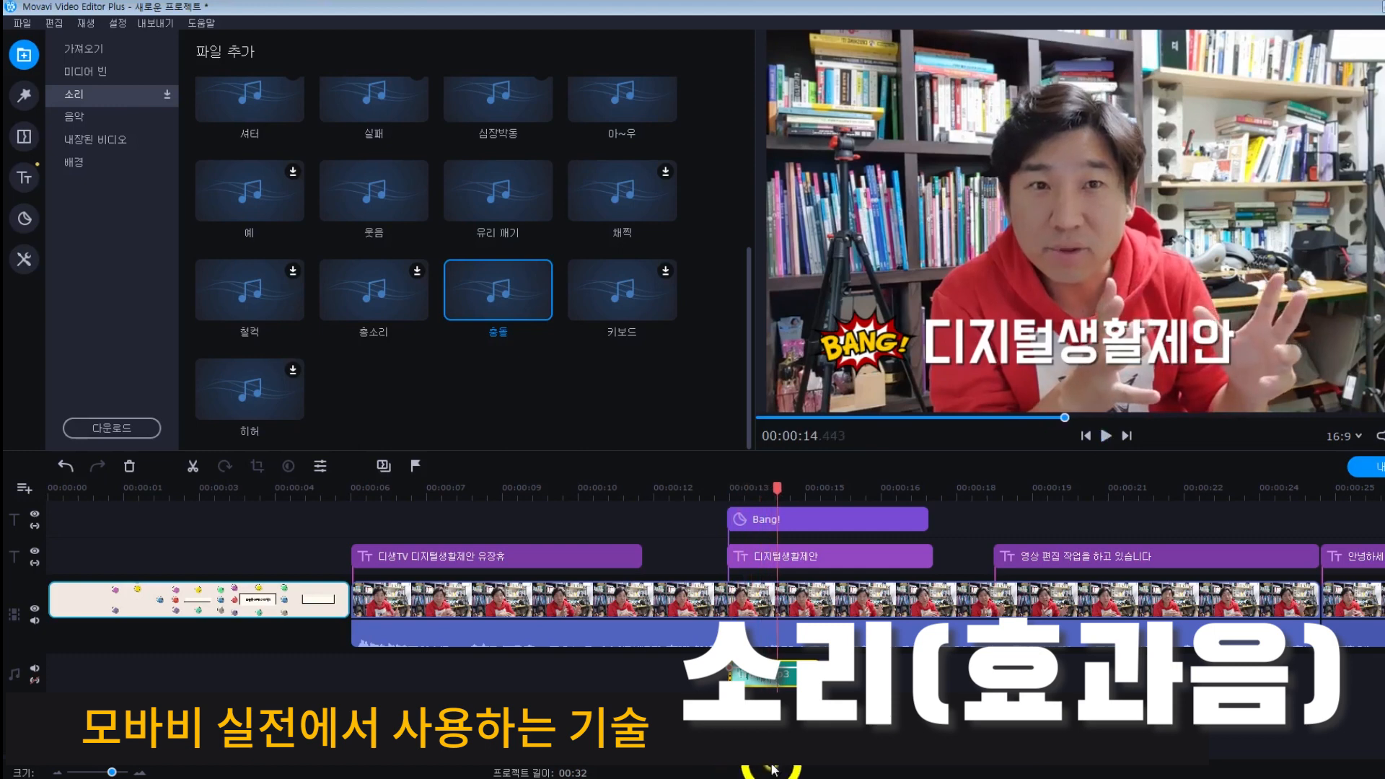
double_click(760, 682)
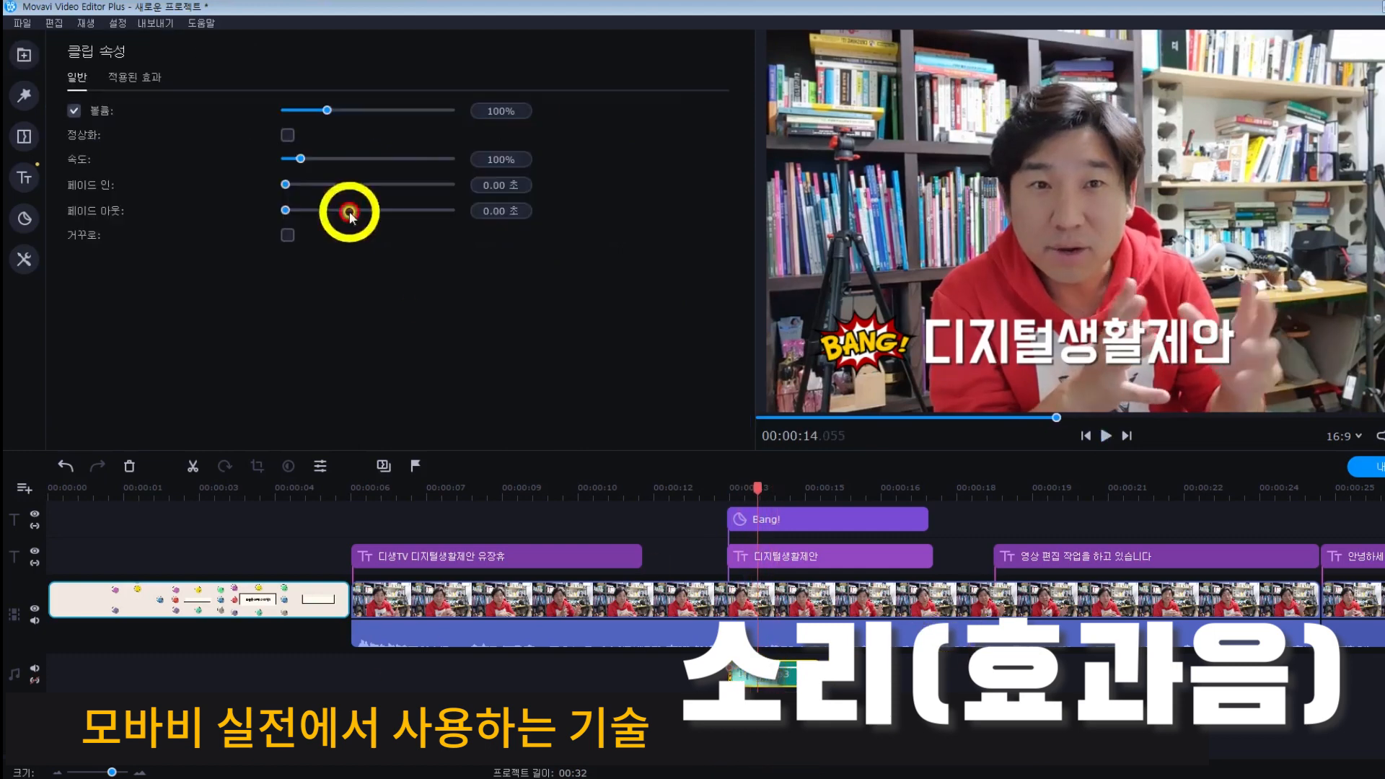
left_click_drag(322, 112, 296, 110)
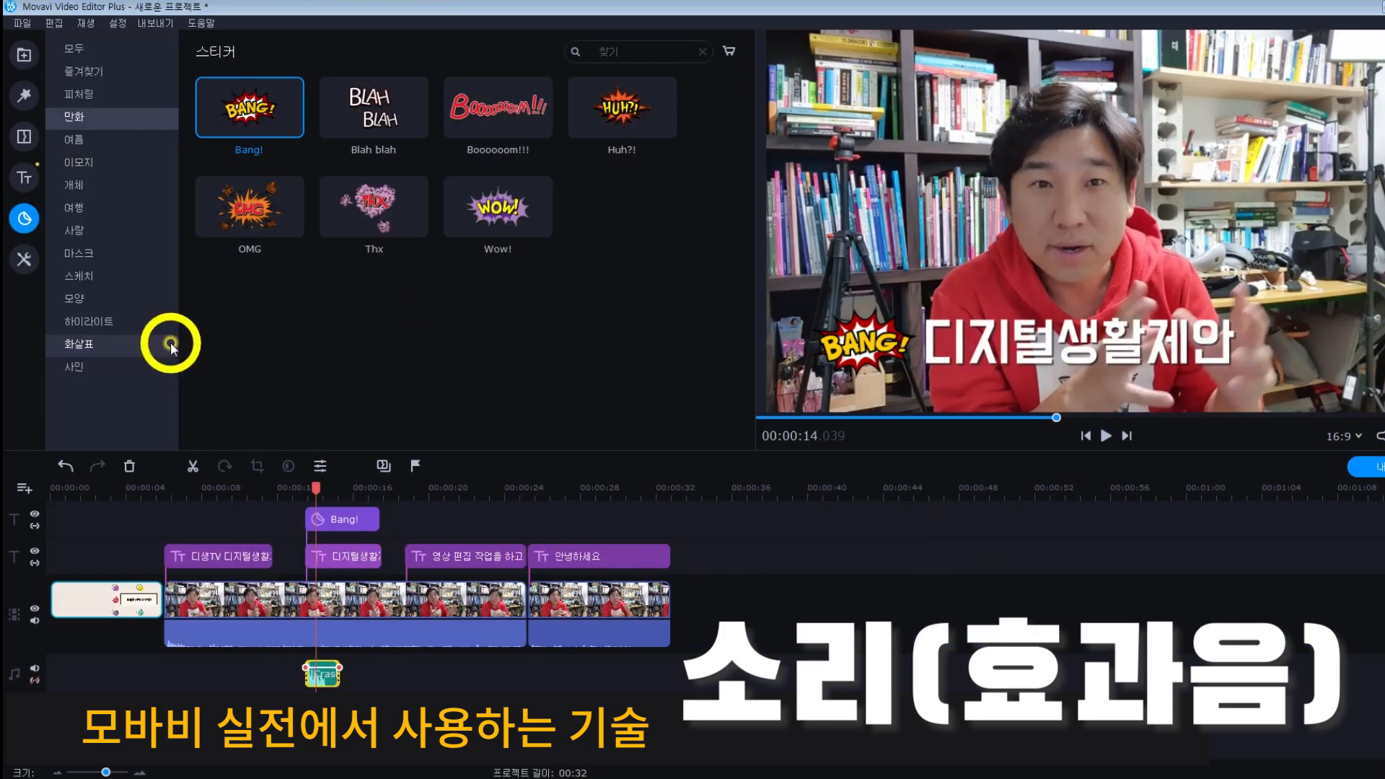
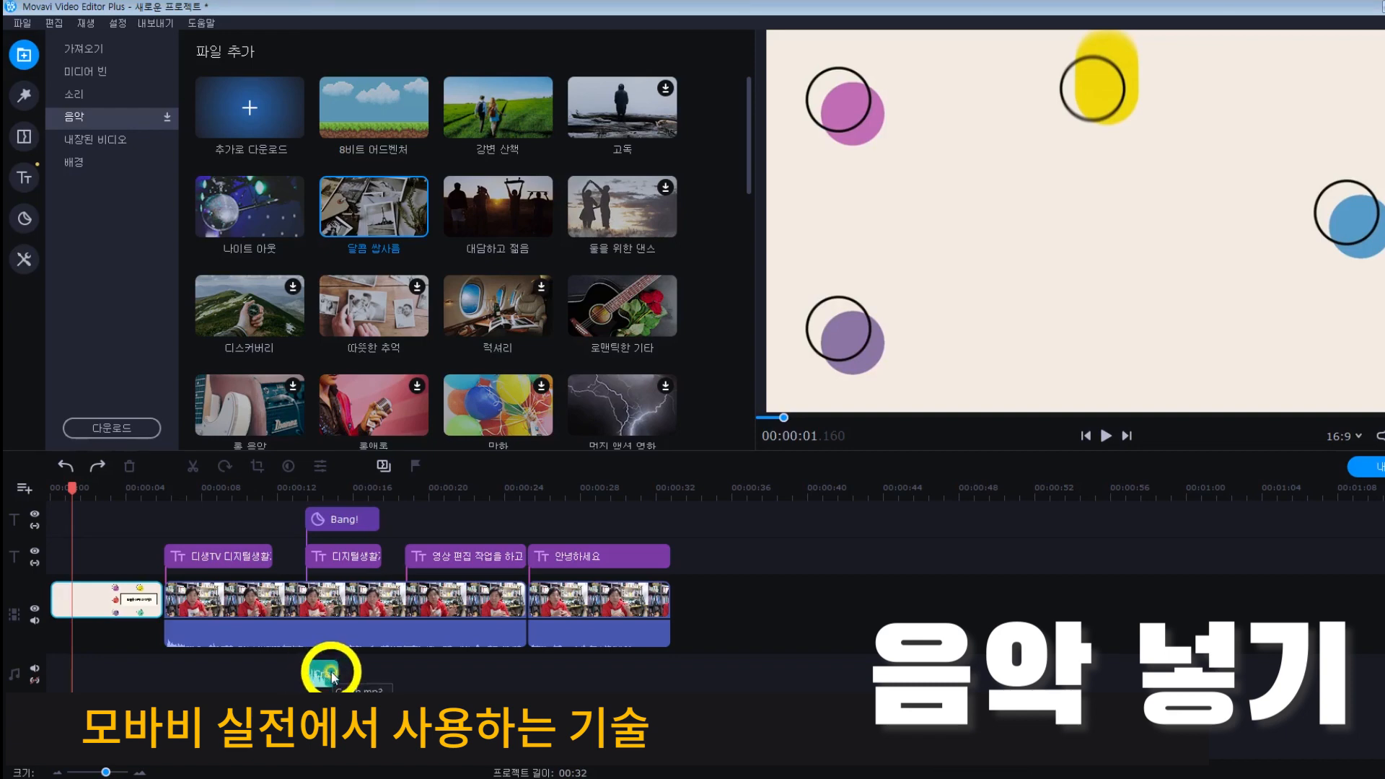
Step: Add another audio track above the sound effect's track and place the 달콤 쌉사름 music on it from the project start
left_click_drag(333, 677, 326, 673)
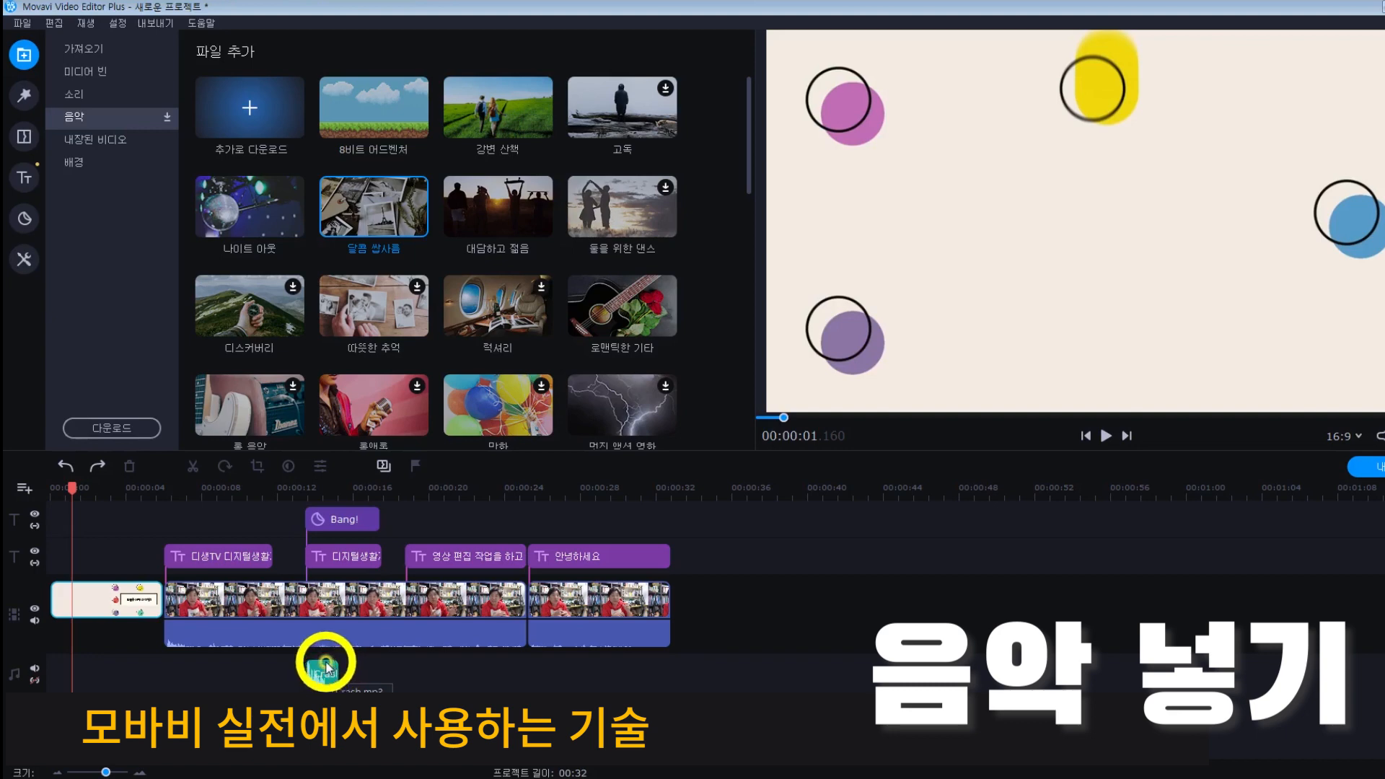
right_click(18, 669)
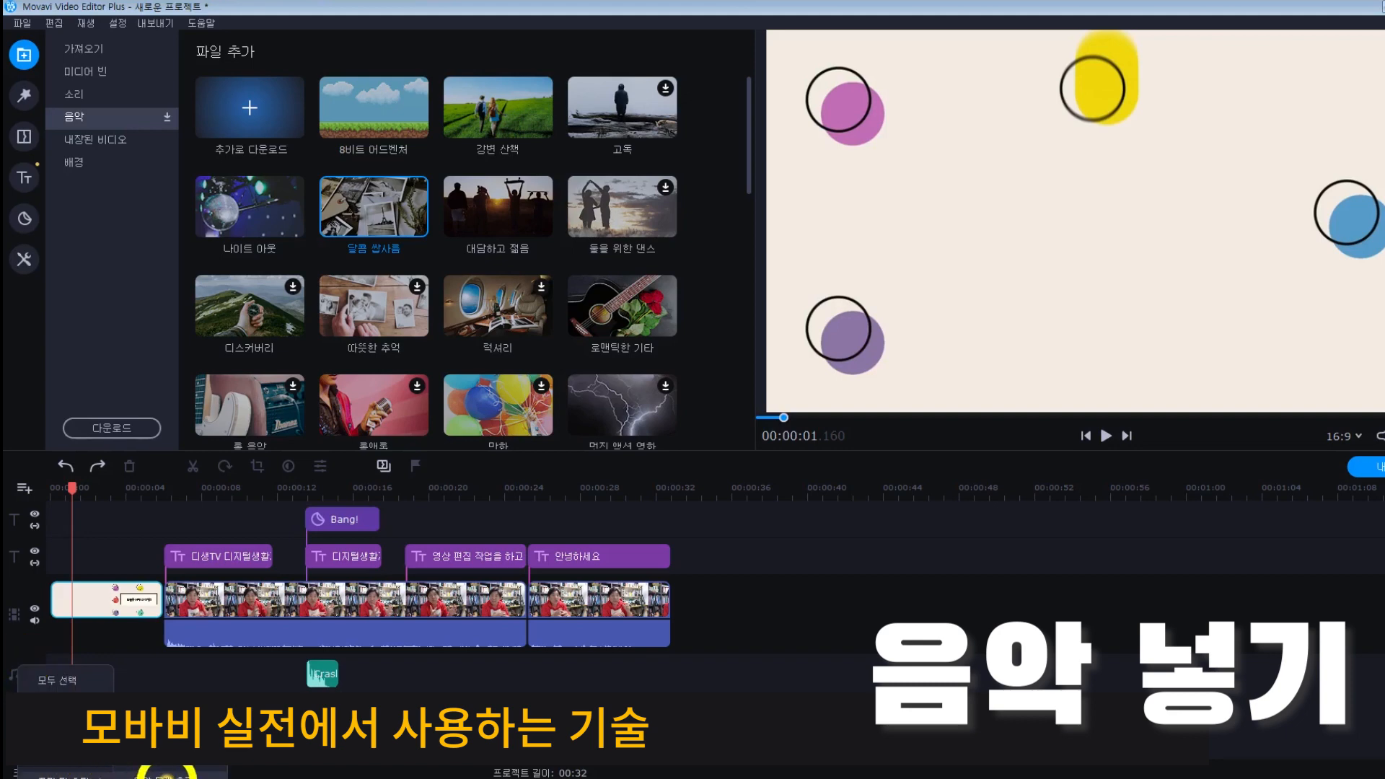
left_click(164, 774)
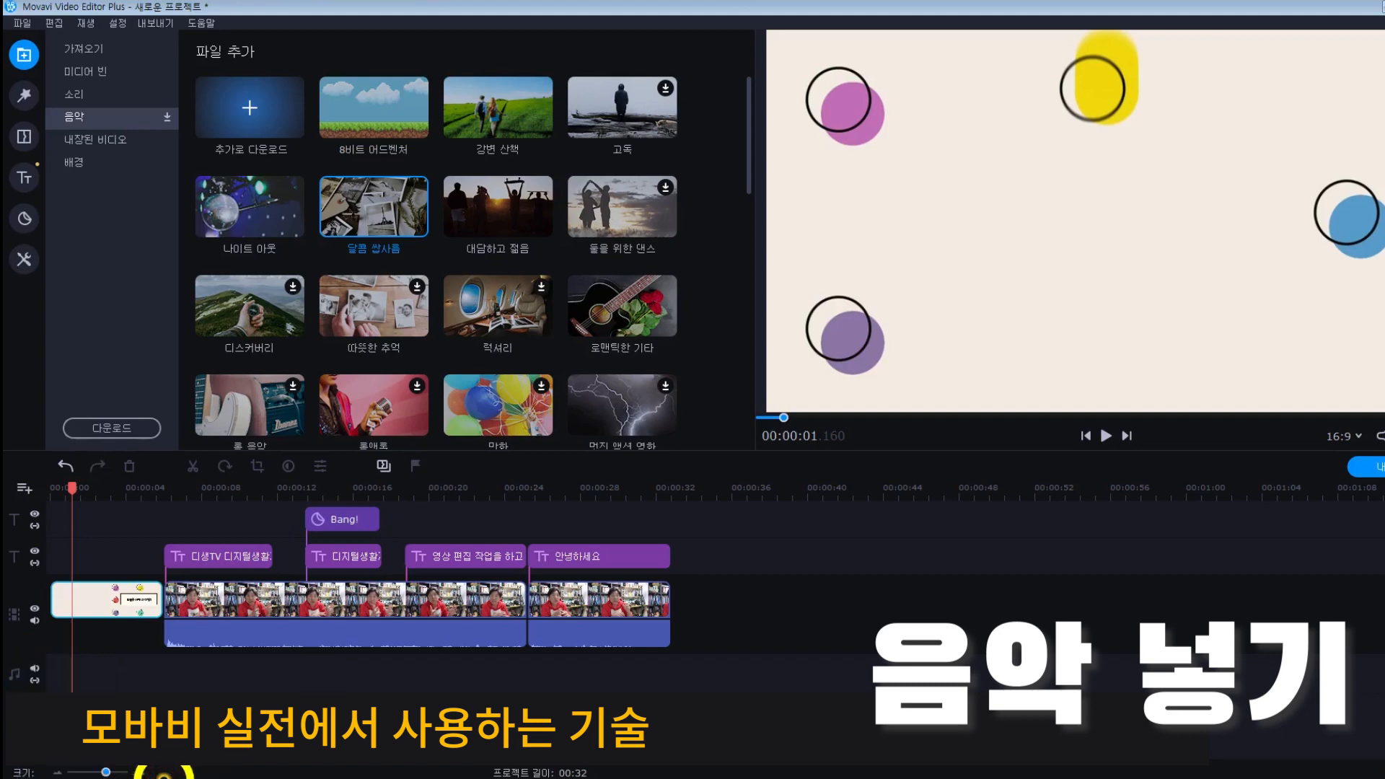
key("ctrl+z")
left_click_drag(386, 223, 32, 671)
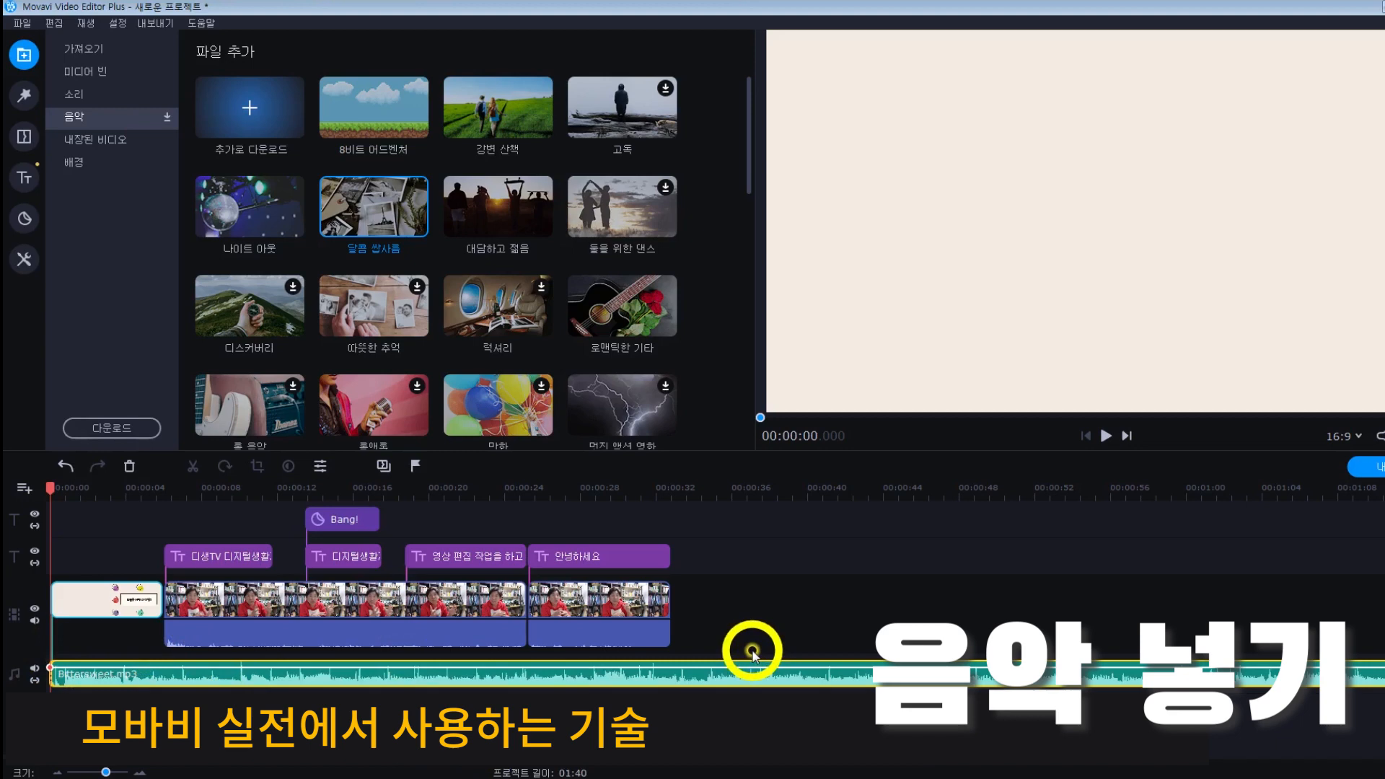
Step: Split the Bittersweet.mp3 music clip where the last video clip ends and delete the excess part
left_click(81, 487)
left_click_drag(639, 526, 670, 537)
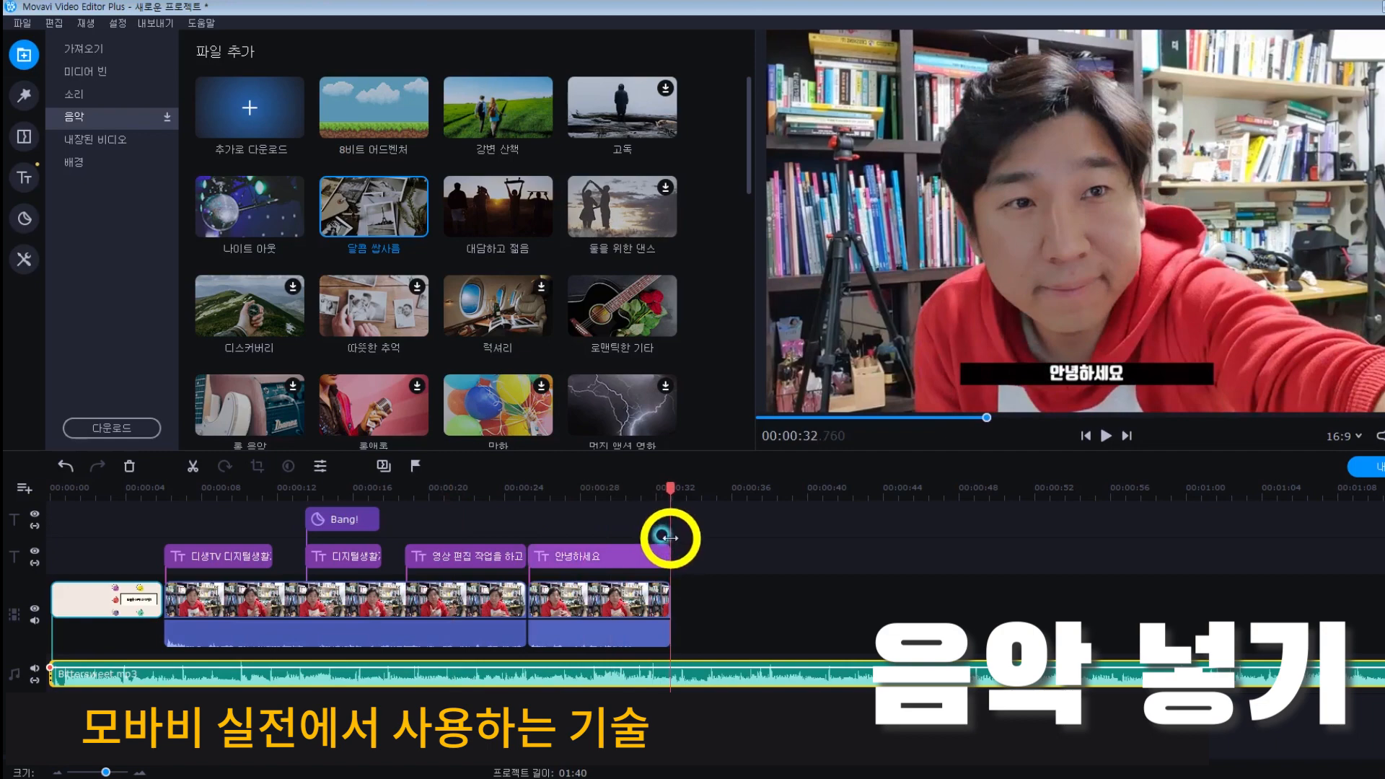
left_click(733, 674)
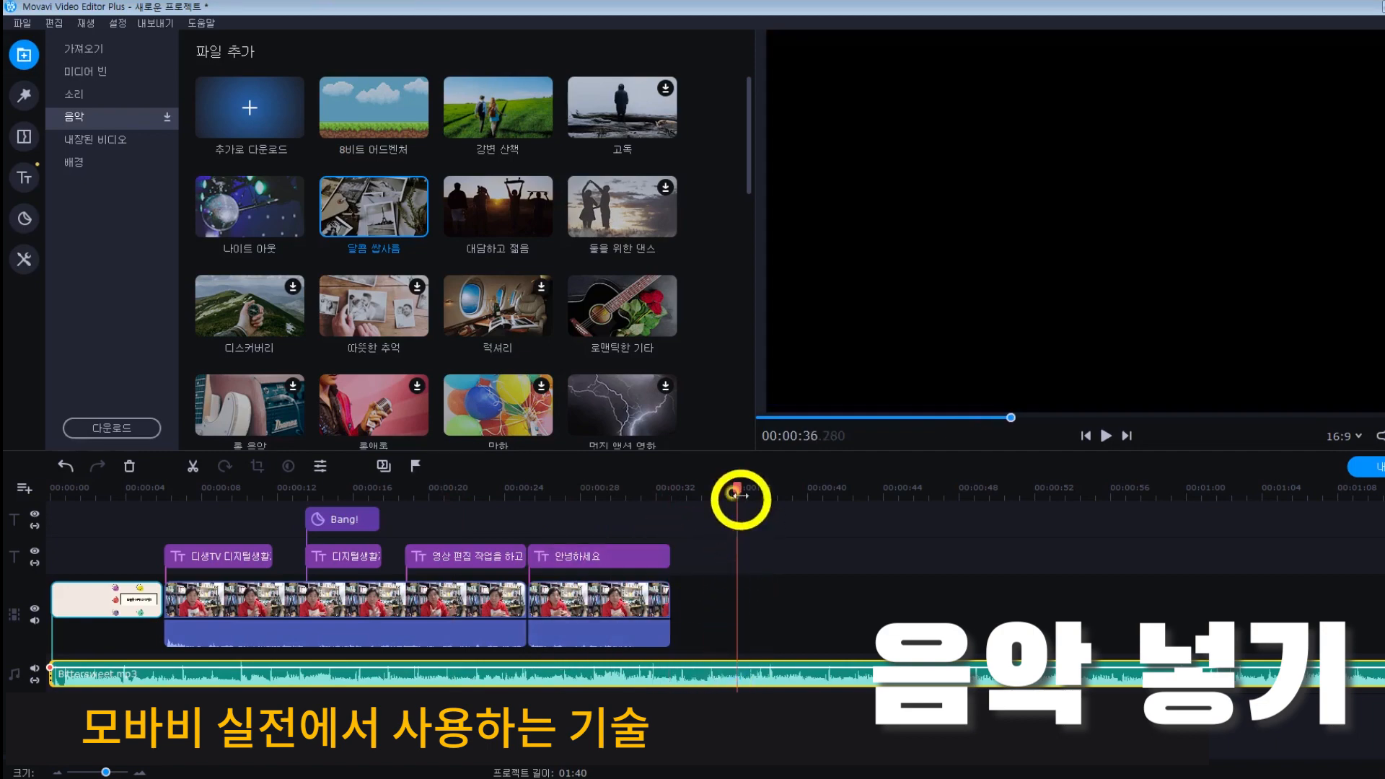
left_click_drag(736, 495, 697, 664)
left_click(193, 466)
left_click(816, 676)
key("Delete")
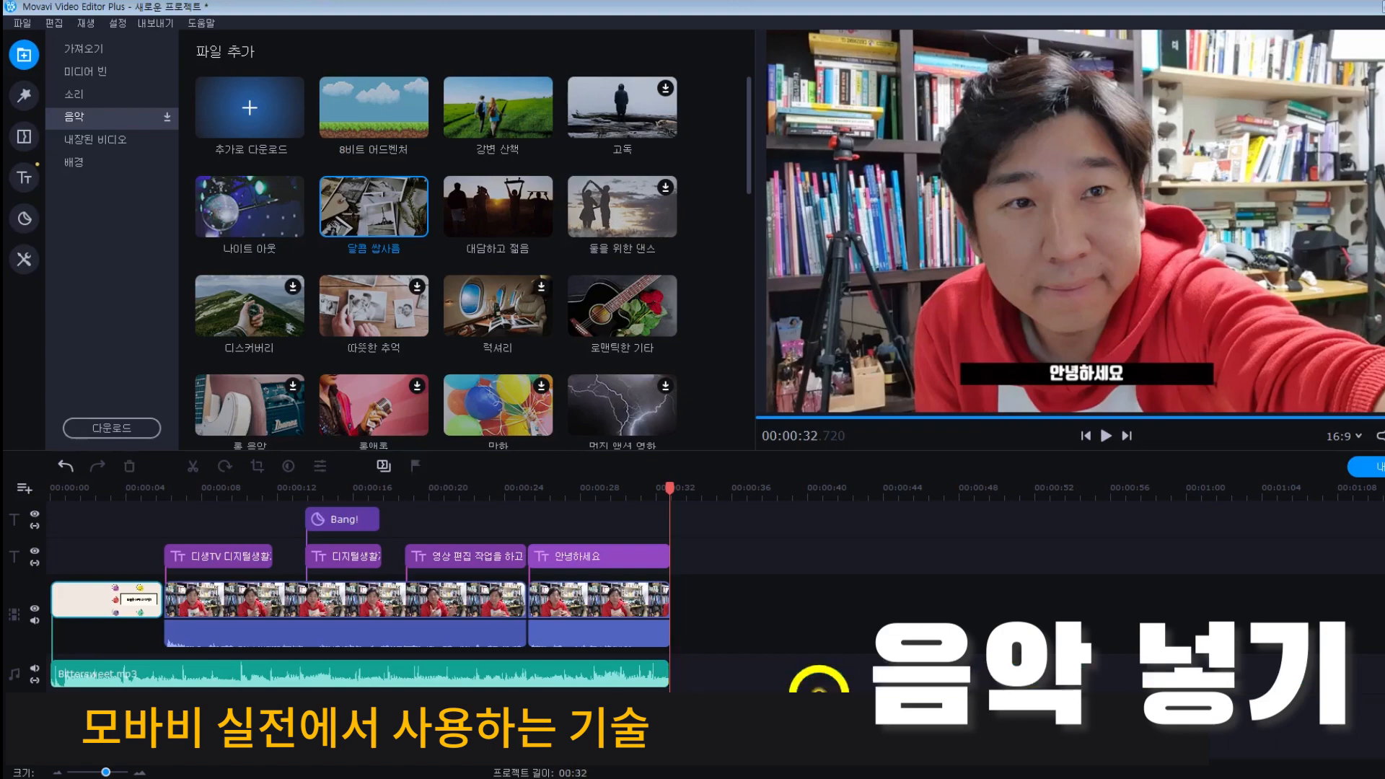
Step: Set the Bittersweet.mp3 clip's volume to 18% and both its fade-in and fade-out to 0.50 seconds
double_click(423, 675)
left_click_drag(325, 110, 293, 114)
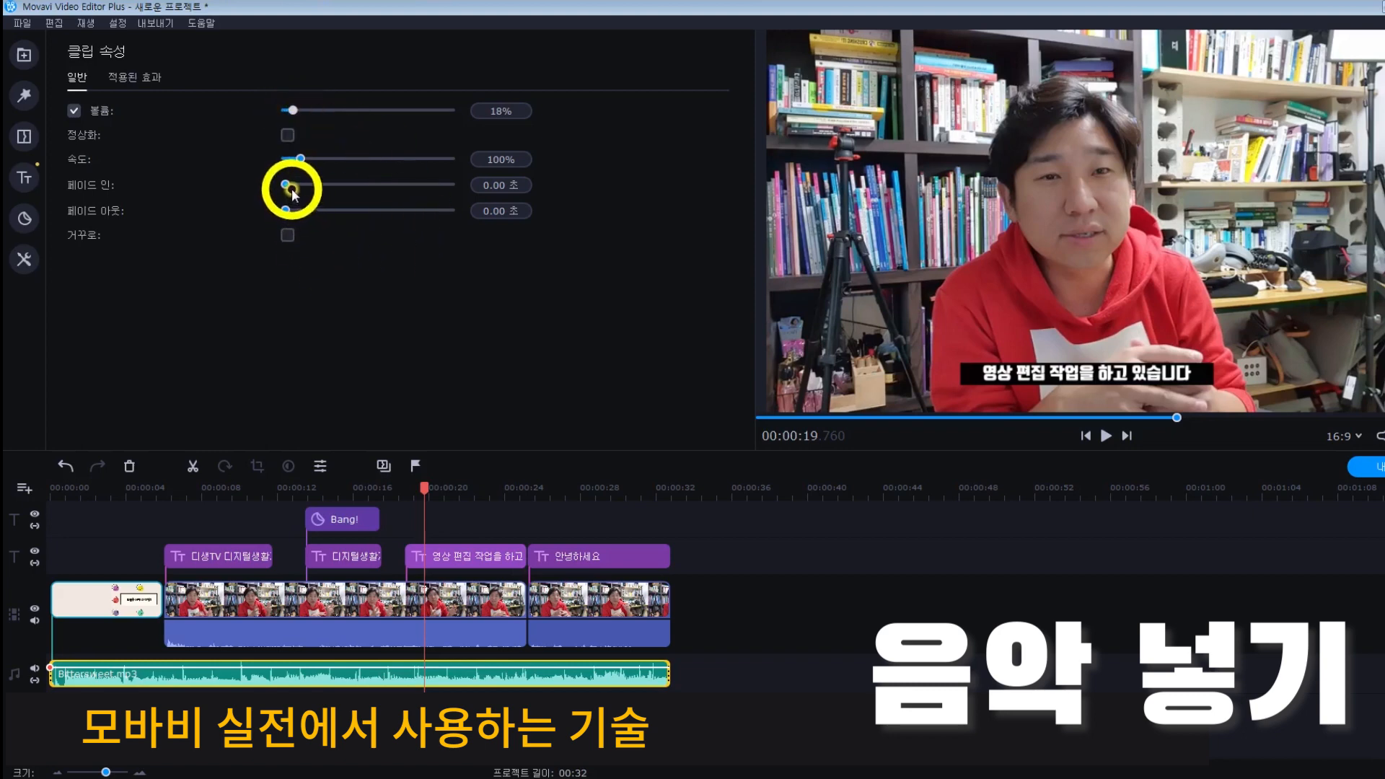
left_click_drag(289, 185, 293, 210)
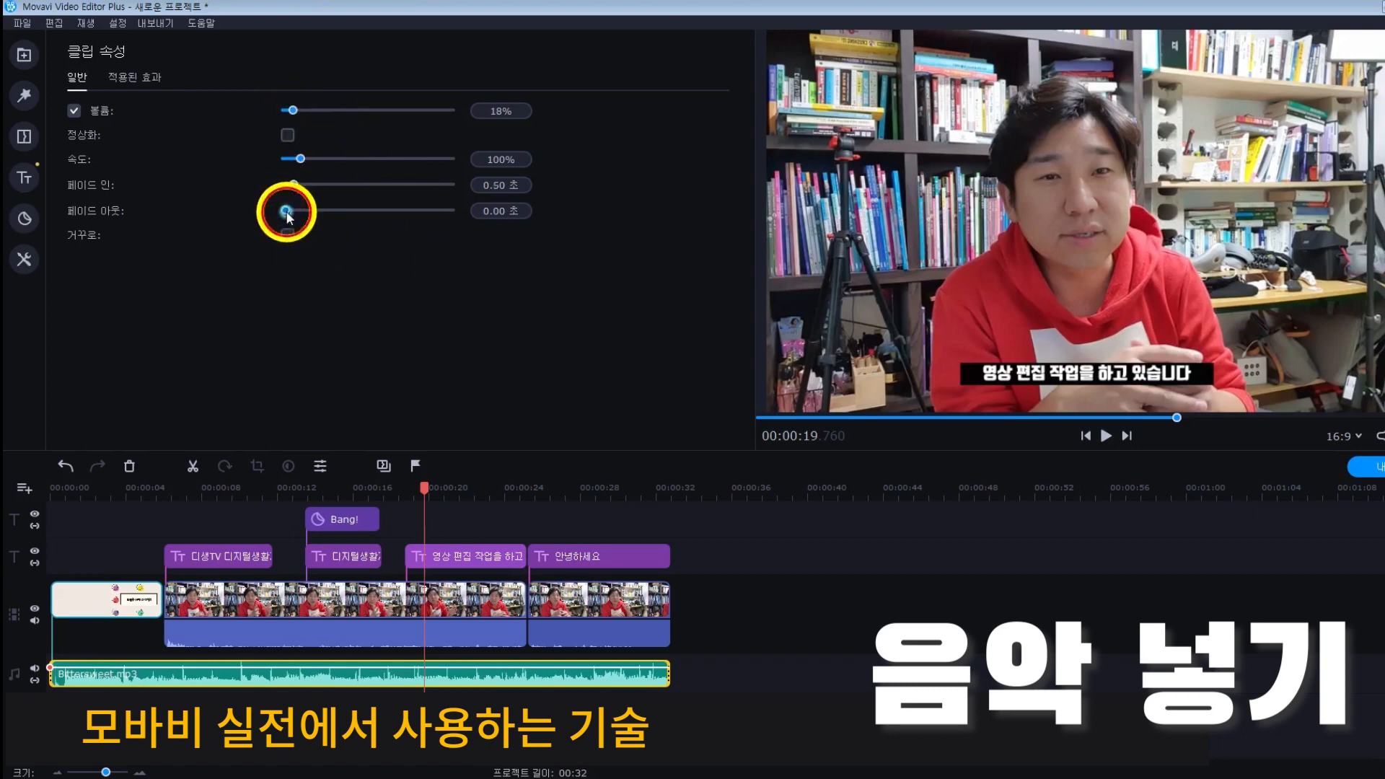
Step: Play back the project from the beginning through the first caption to check the background music level
left_click_drag(414, 479, 10, 519)
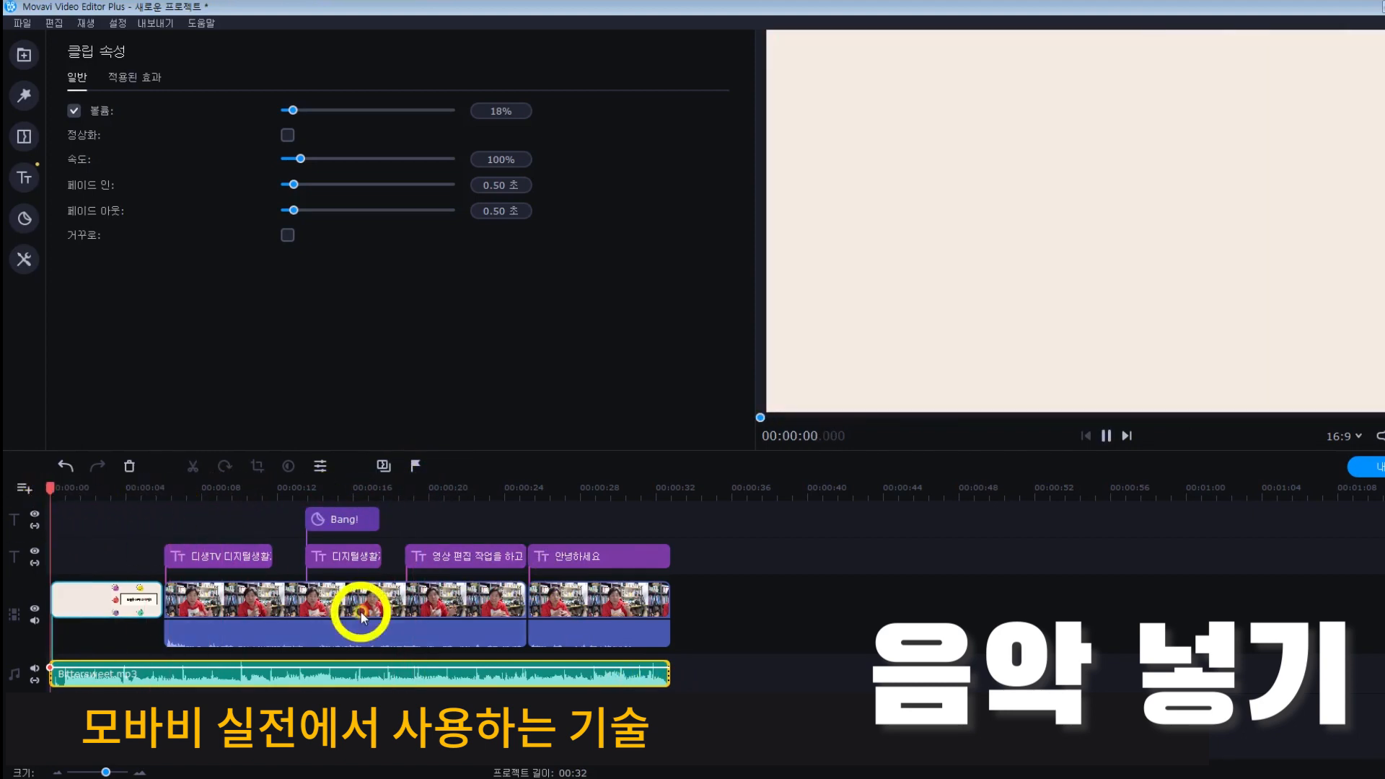
key("space")
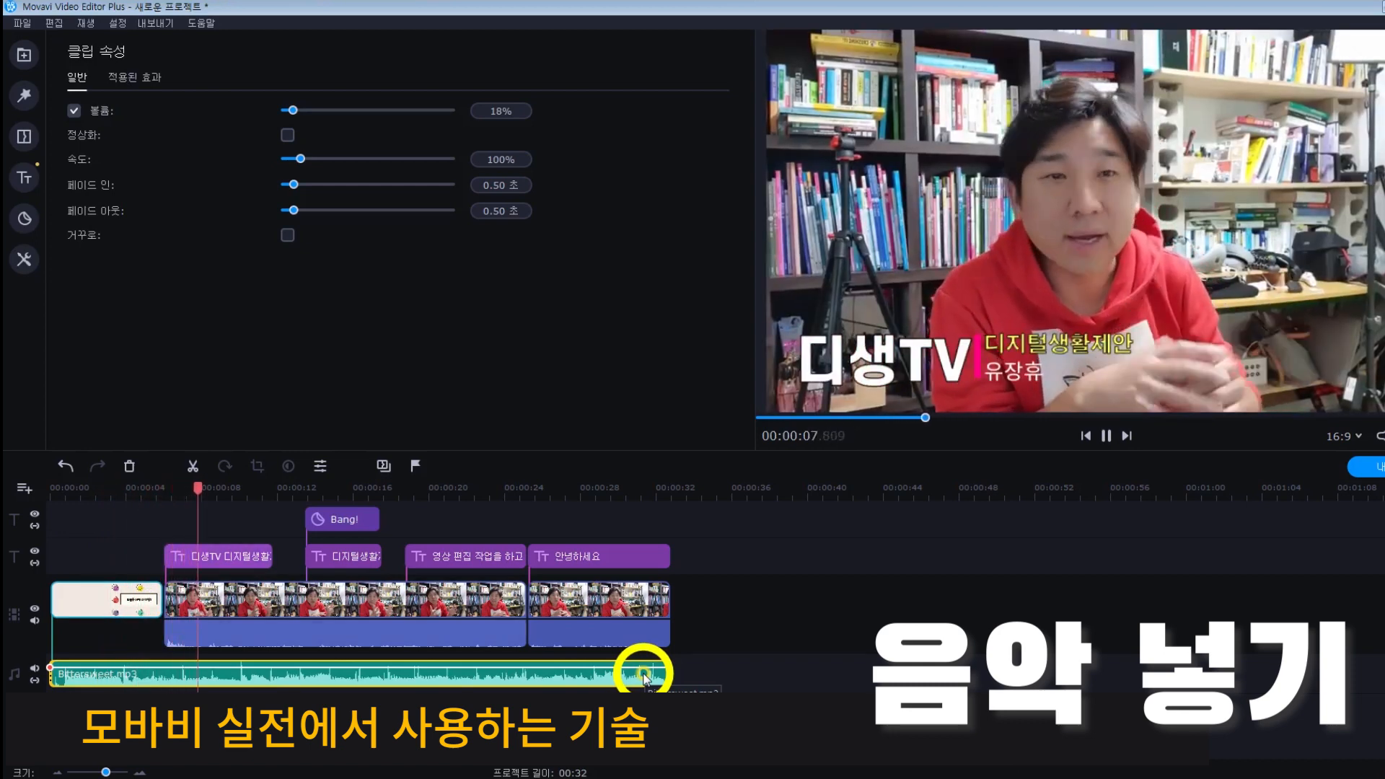
key("space")
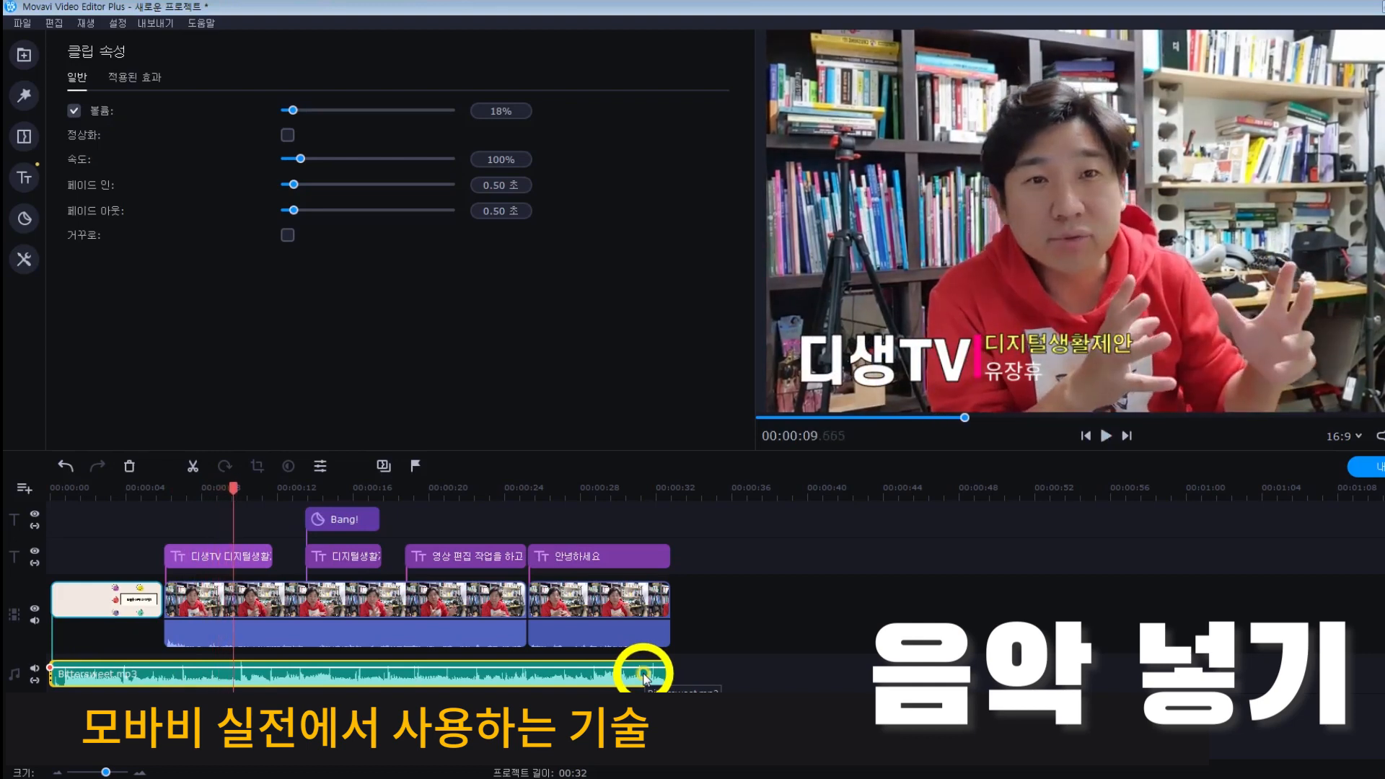
Step: Undo the last edit, and split the Bittersweet.mp3 music clip where the intro clip ends
key("ctrl+z")
left_click(146, 490)
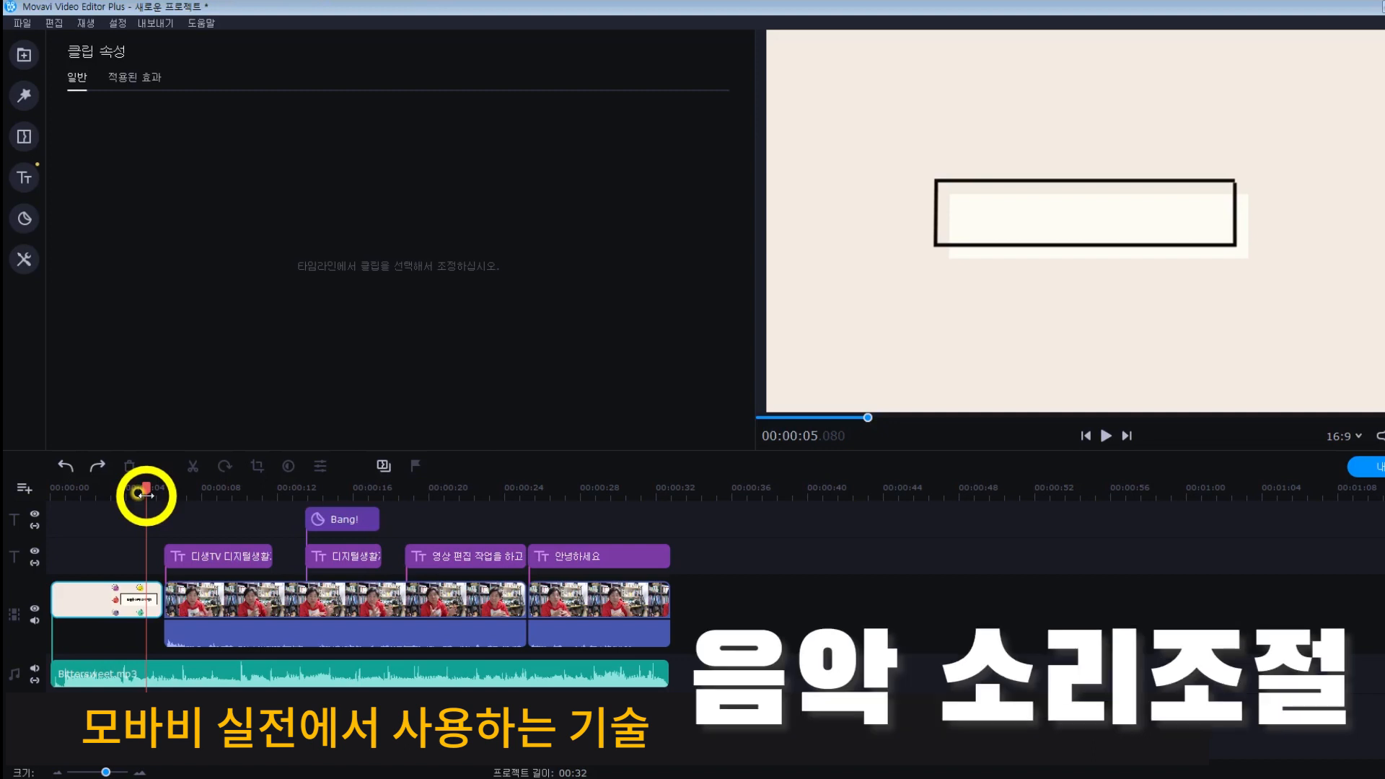
left_click_drag(148, 494, 160, 497)
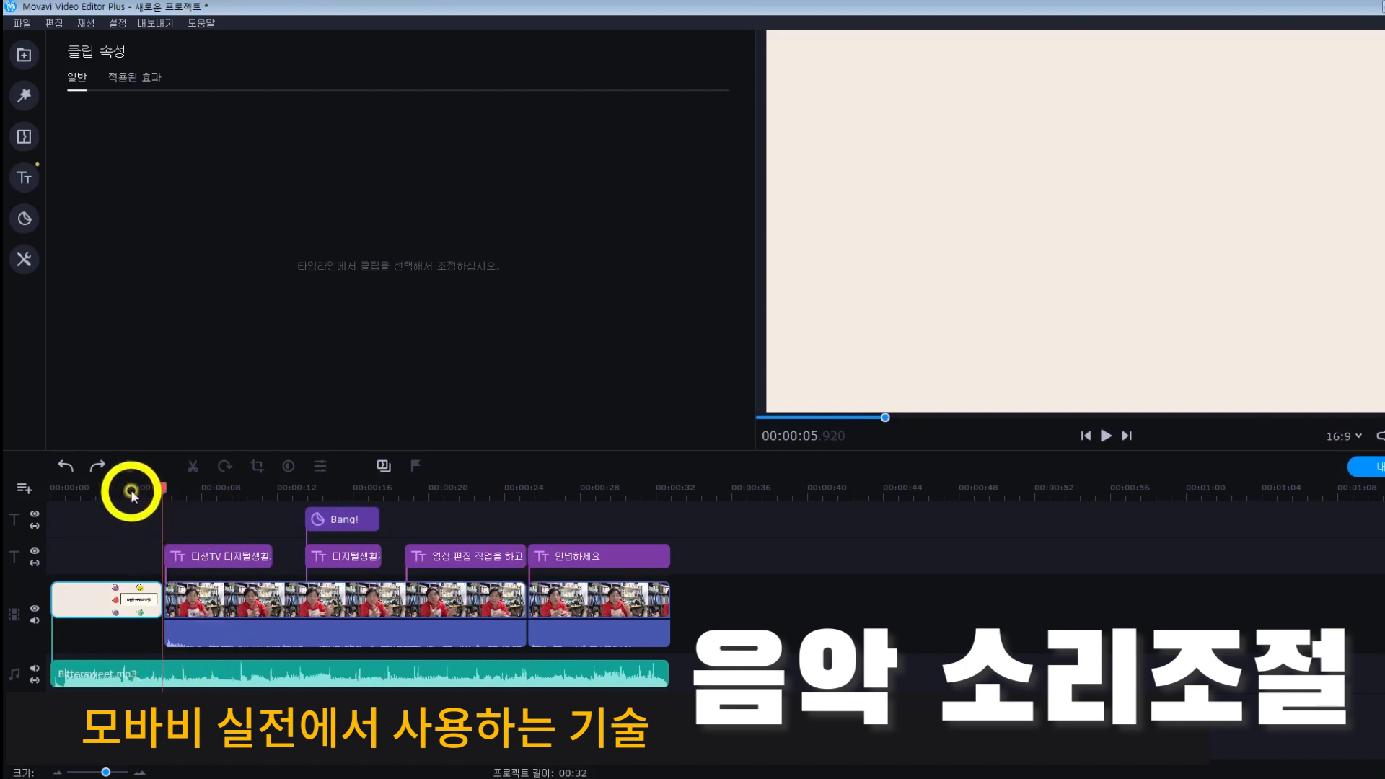
left_click(165, 675)
left_click(189, 467)
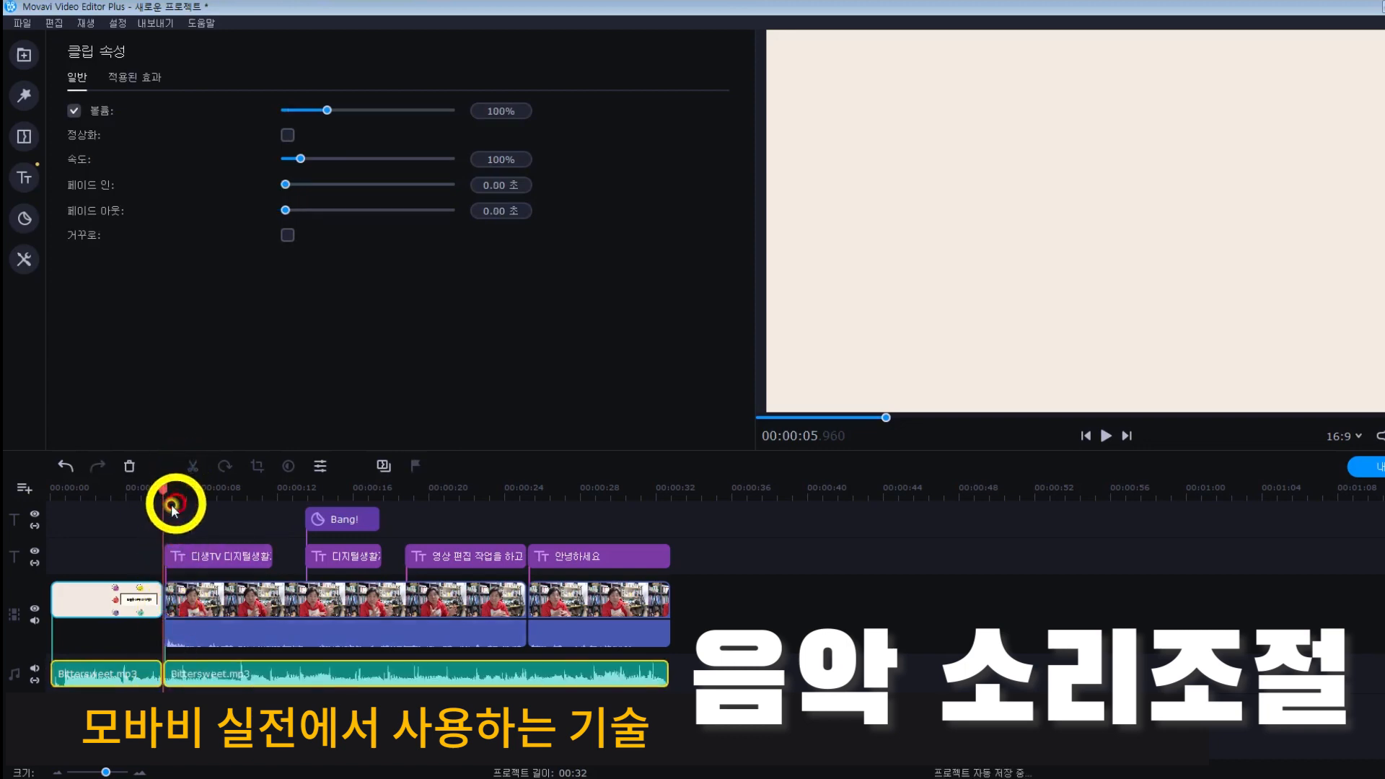
Step: Set the volume of the music part under the intro clip to 18%
left_click(124, 509)
left_click(132, 664)
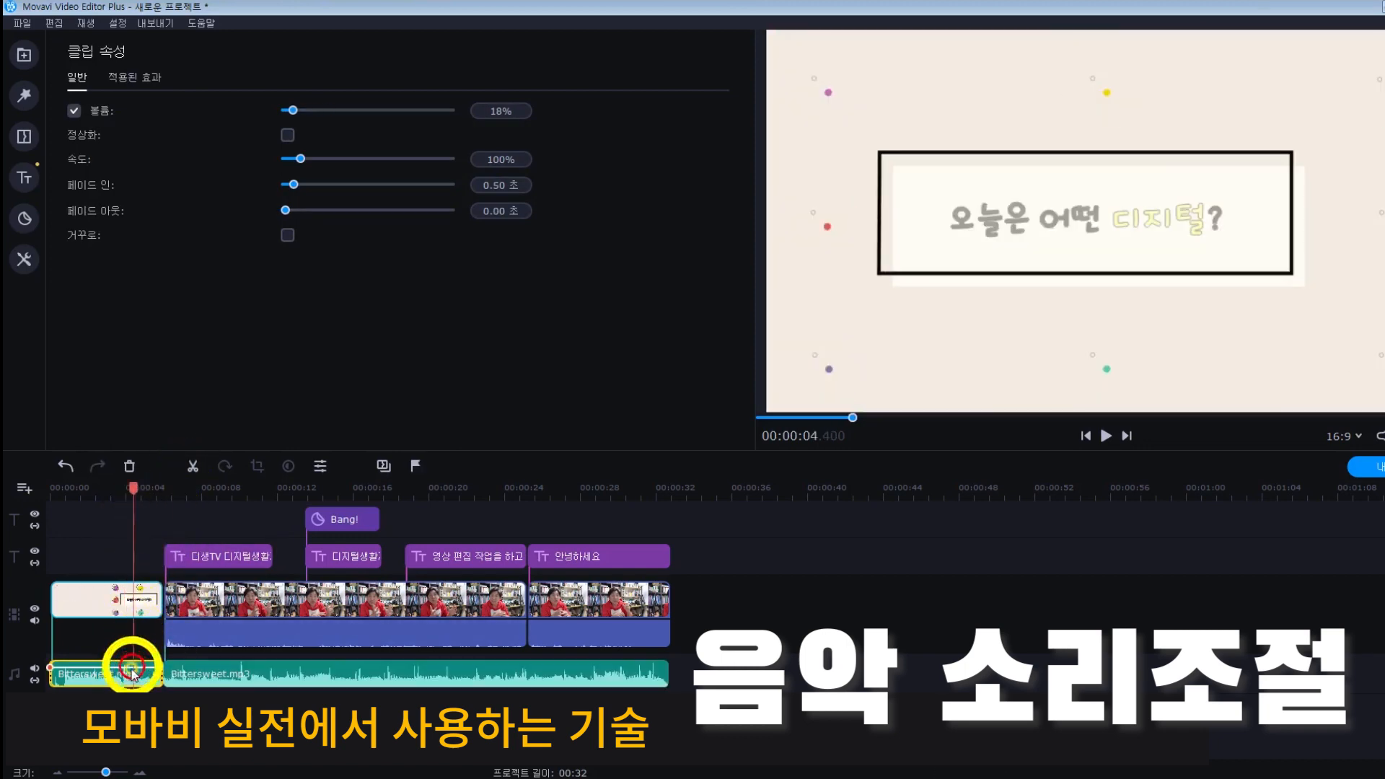
left_click_drag(327, 110, 294, 110)
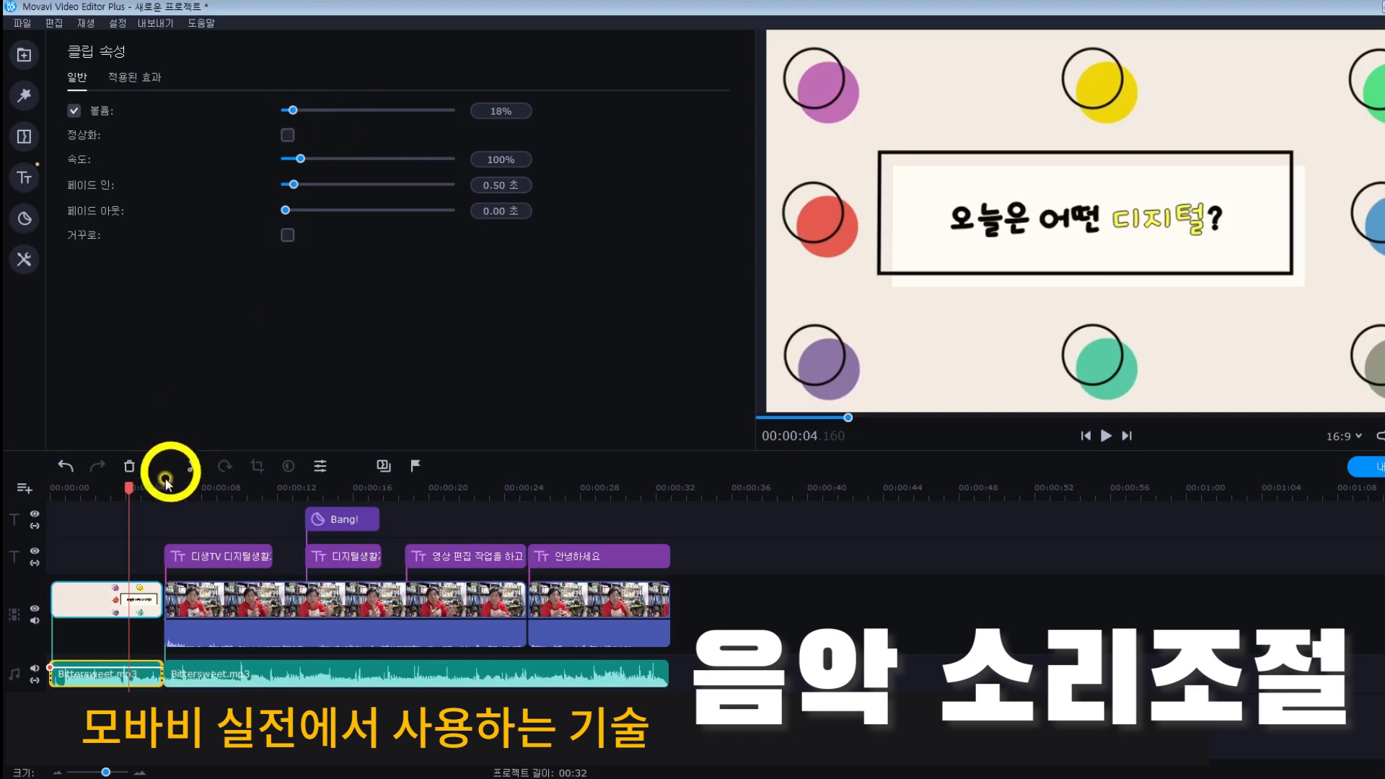
Step: Select the music part under the talking-head footage and play it back to check its loudness
left_click_drag(133, 485, 195, 501)
left_click(261, 669)
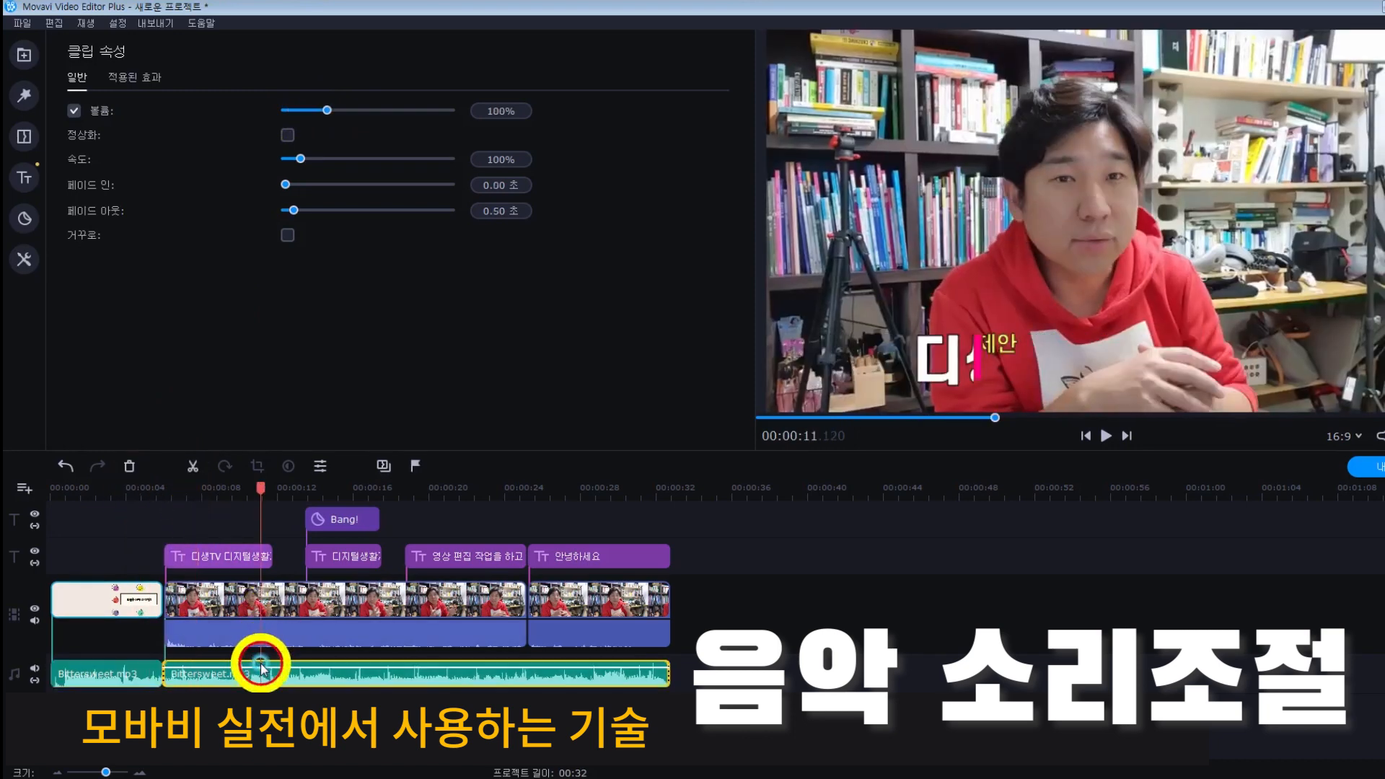
key("space")
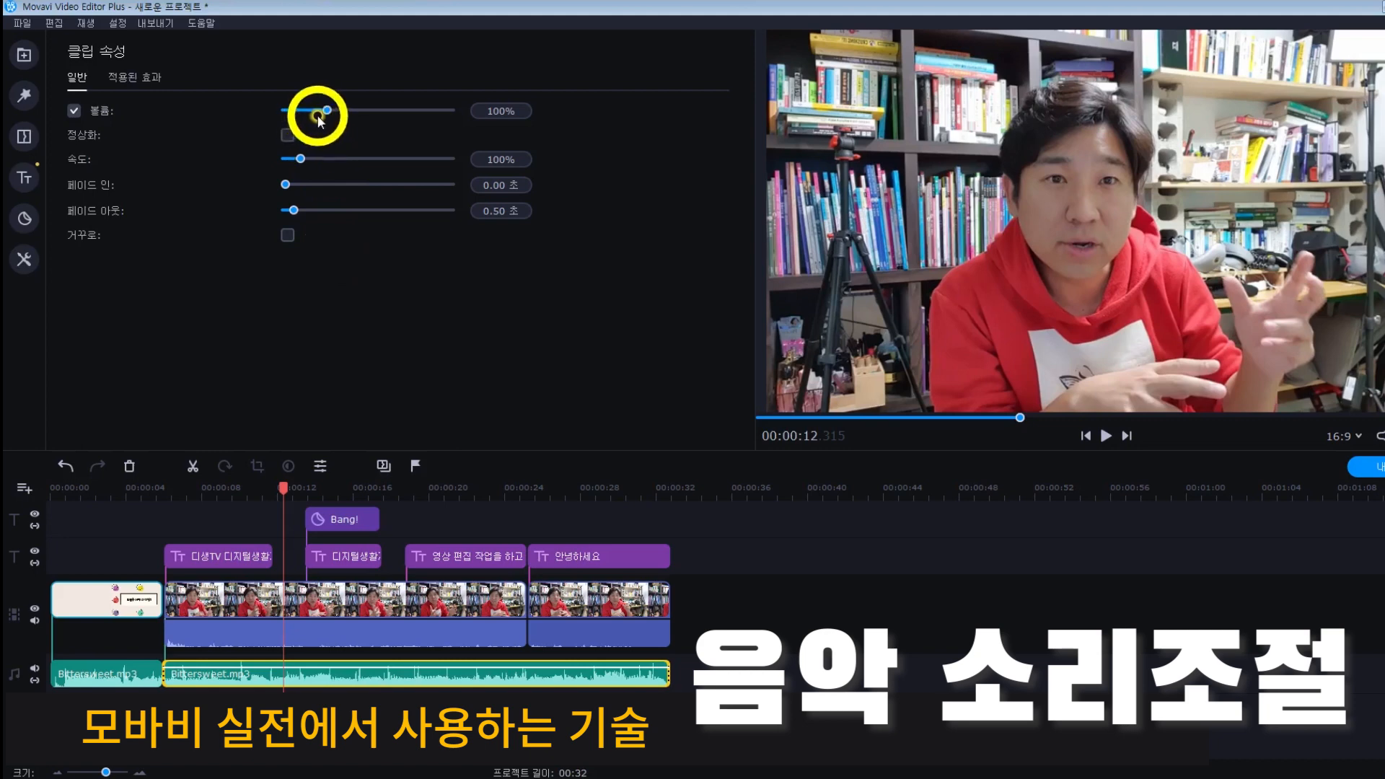
Step: Set the volume of the music part under the talking-head footage to 18% and play it back from the first caption
left_click_drag(319, 114, 293, 114)
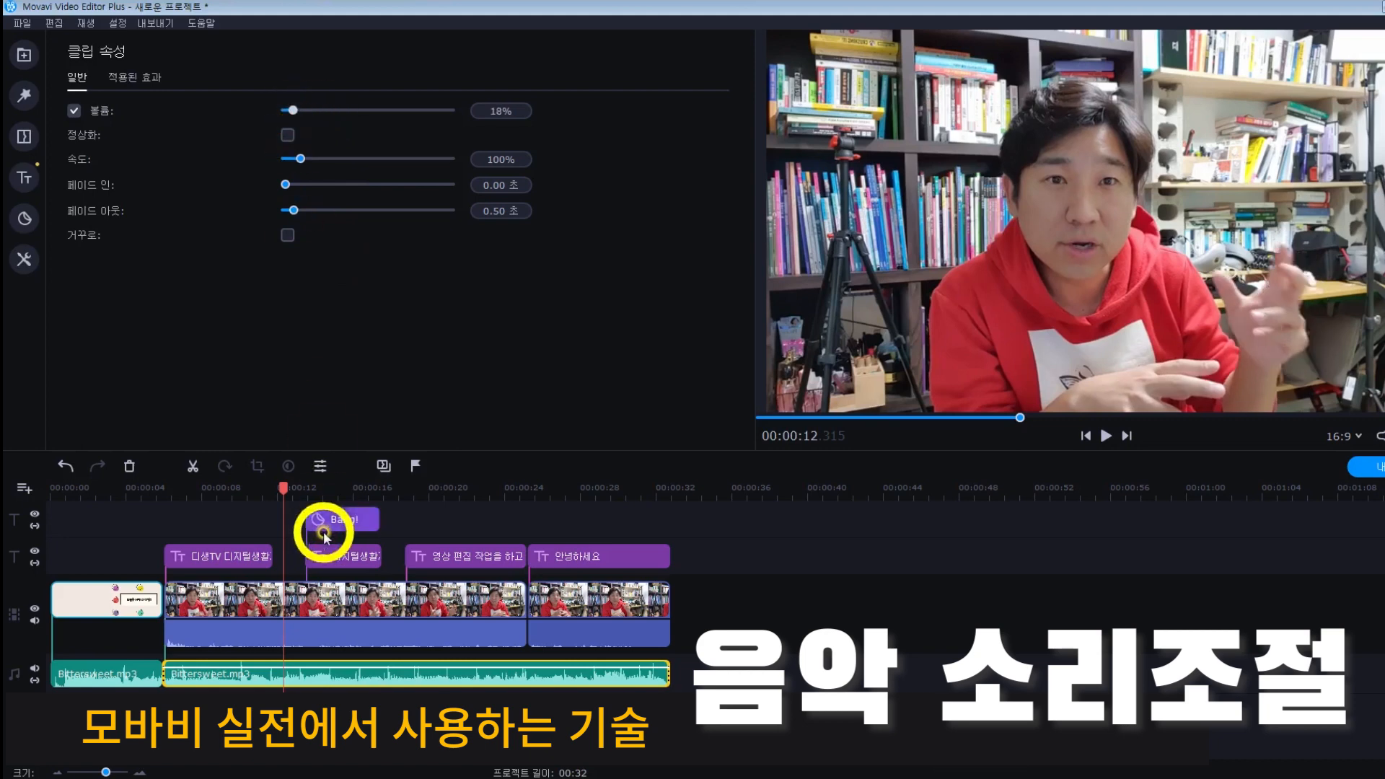
left_click_drag(285, 488, 187, 523)
key("space")
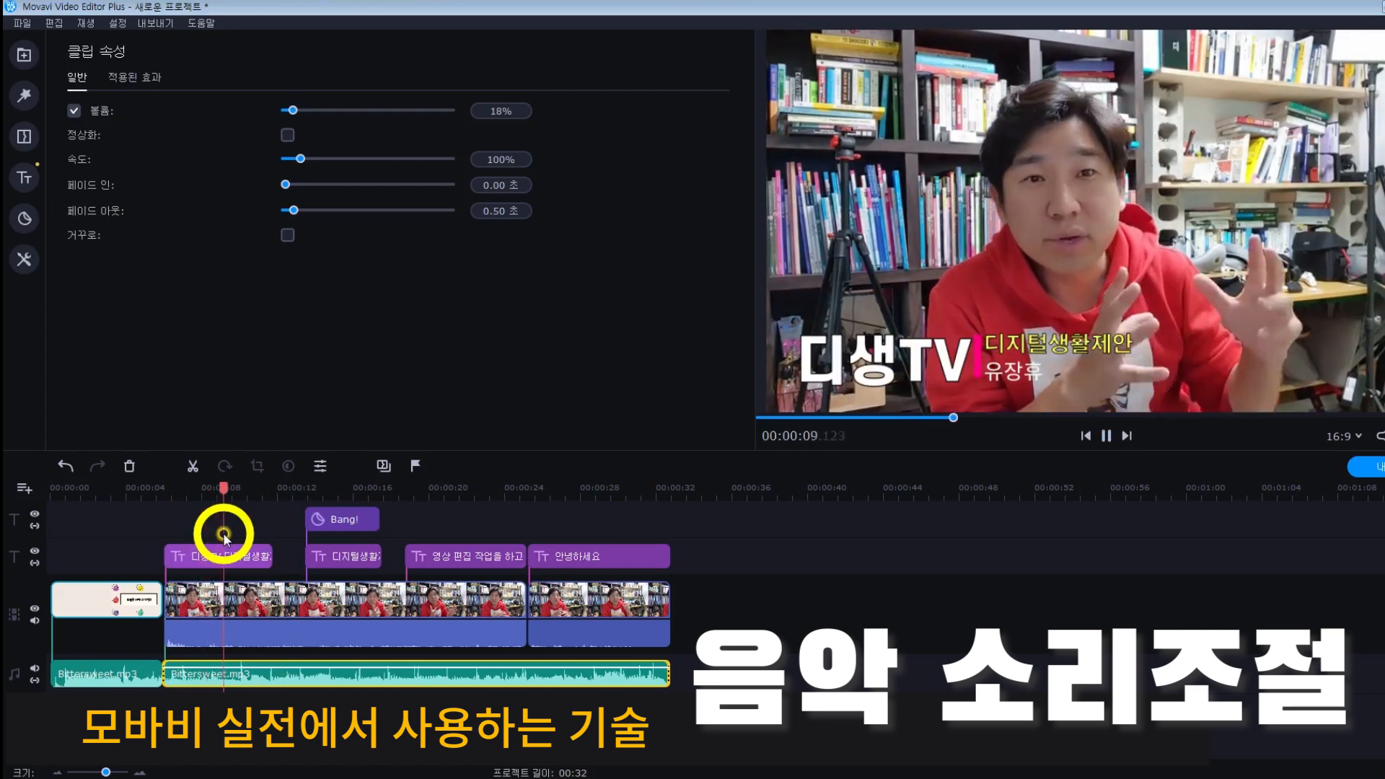
key("space")
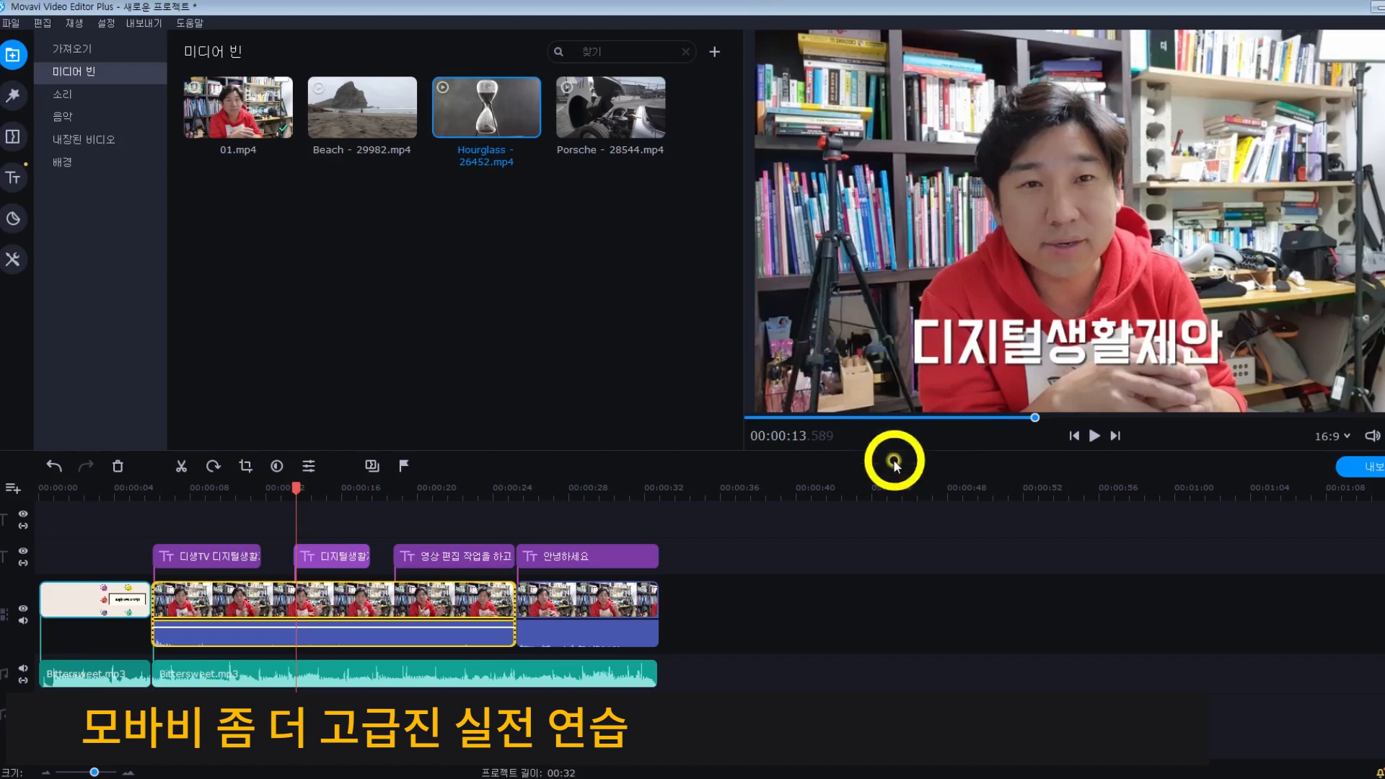
Step: Examine the track options and how the captions are linked to the talking-head footage by selecting the clip and its captions
mouse_move(111, 595)
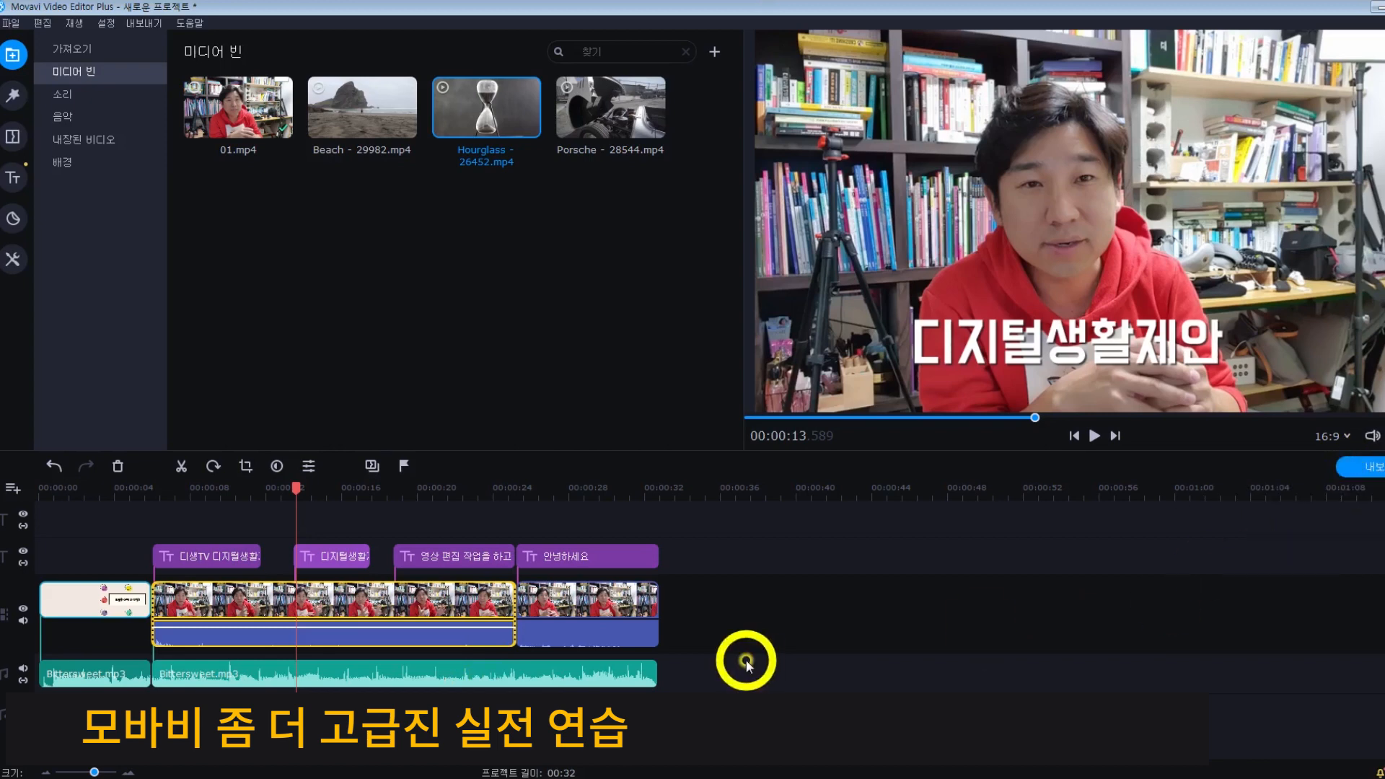
left_click_drag(291, 498, 204, 493)
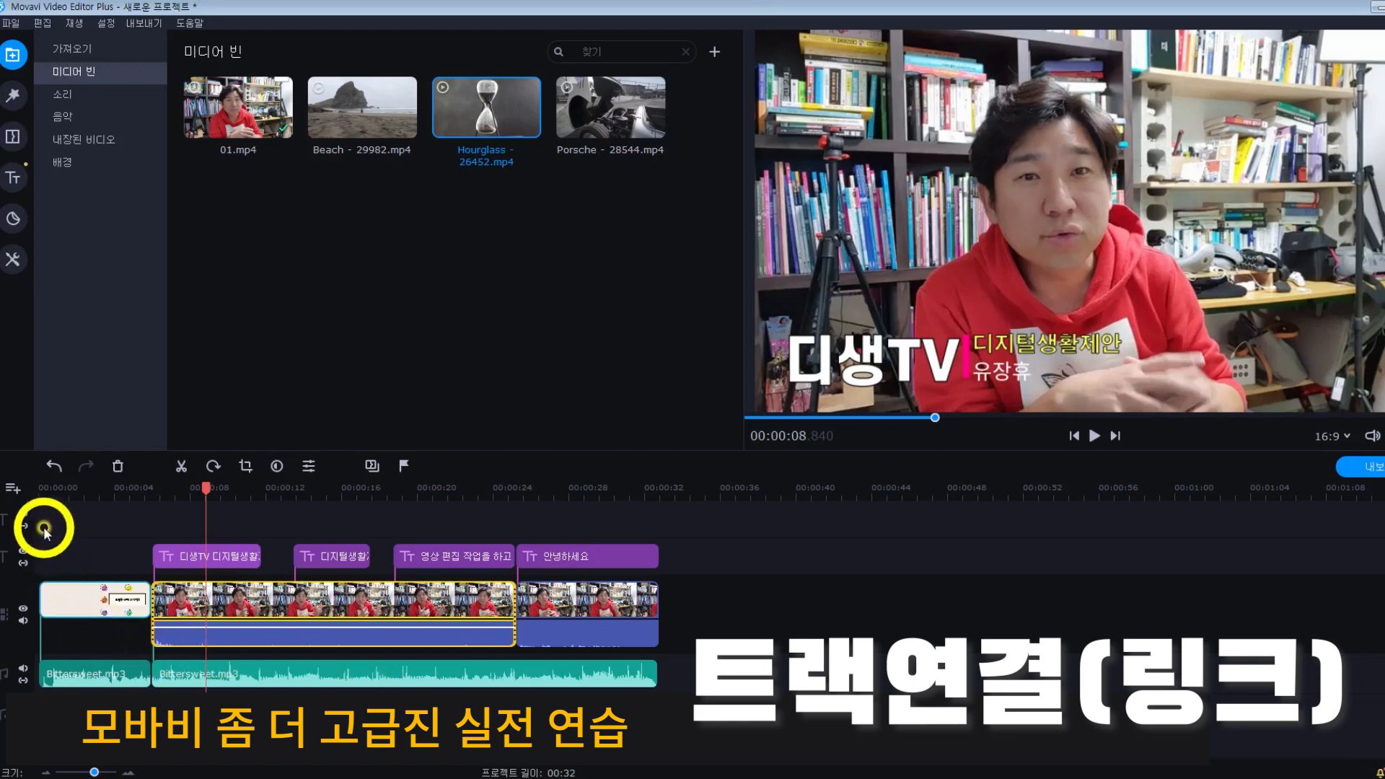
right_click(10, 597)
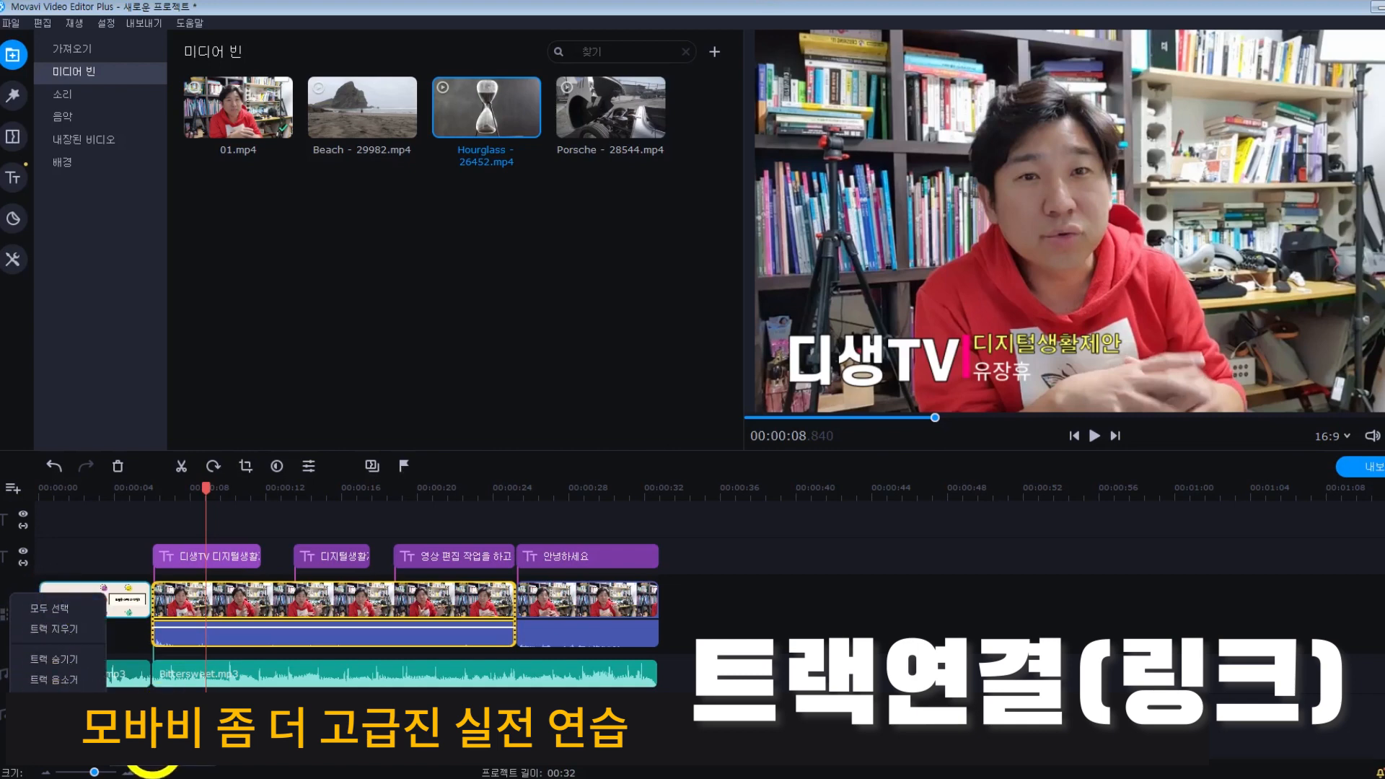
left_click(52, 681)
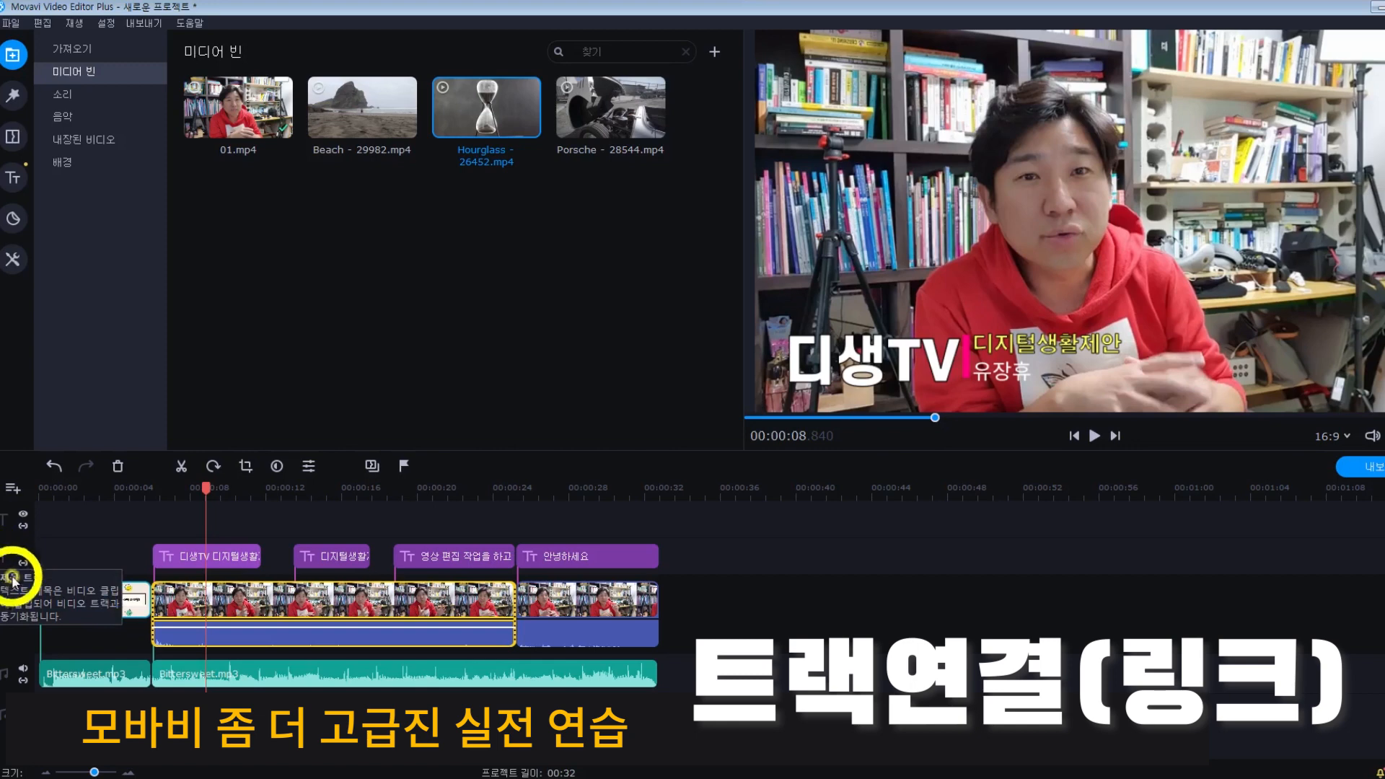
left_click(270, 601)
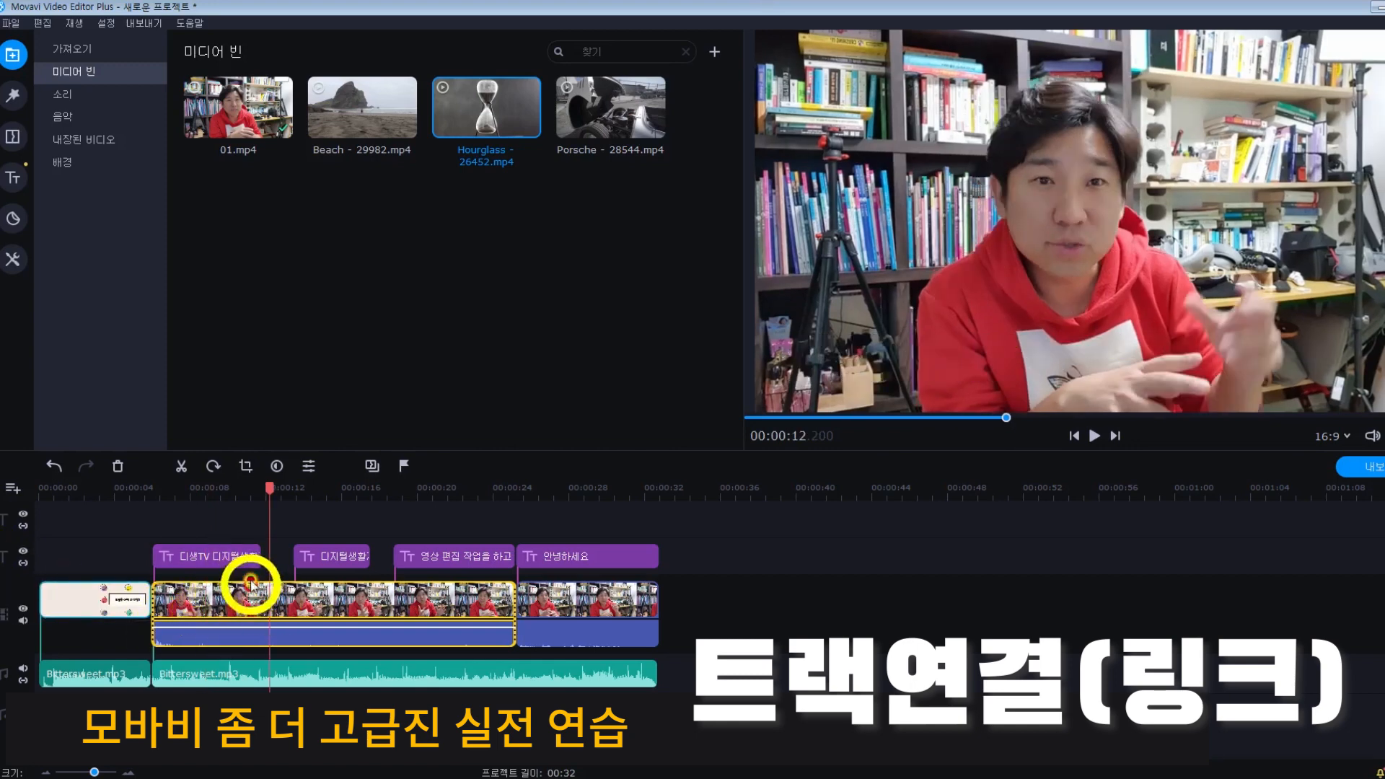
left_click(241, 557)
left_click(321, 556)
left_click(436, 556)
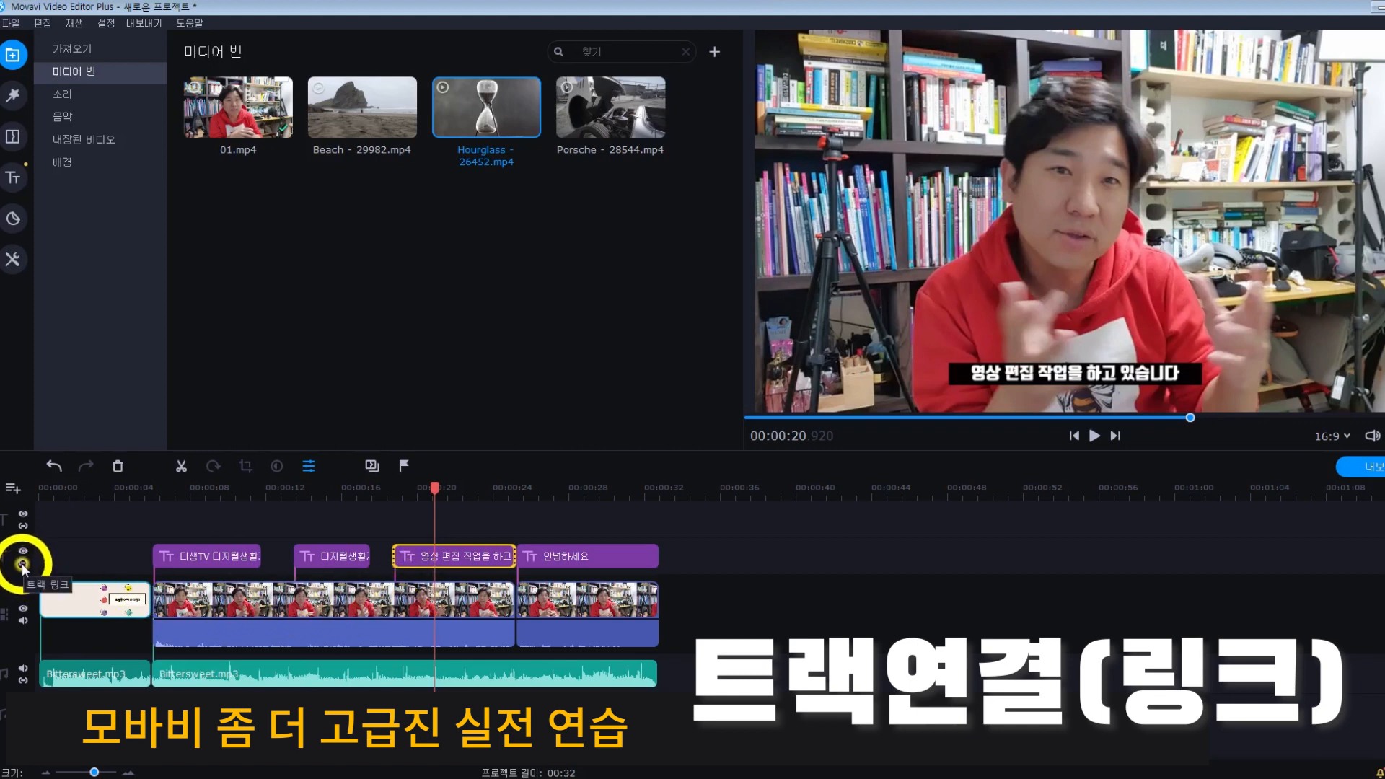
left_click(360, 602)
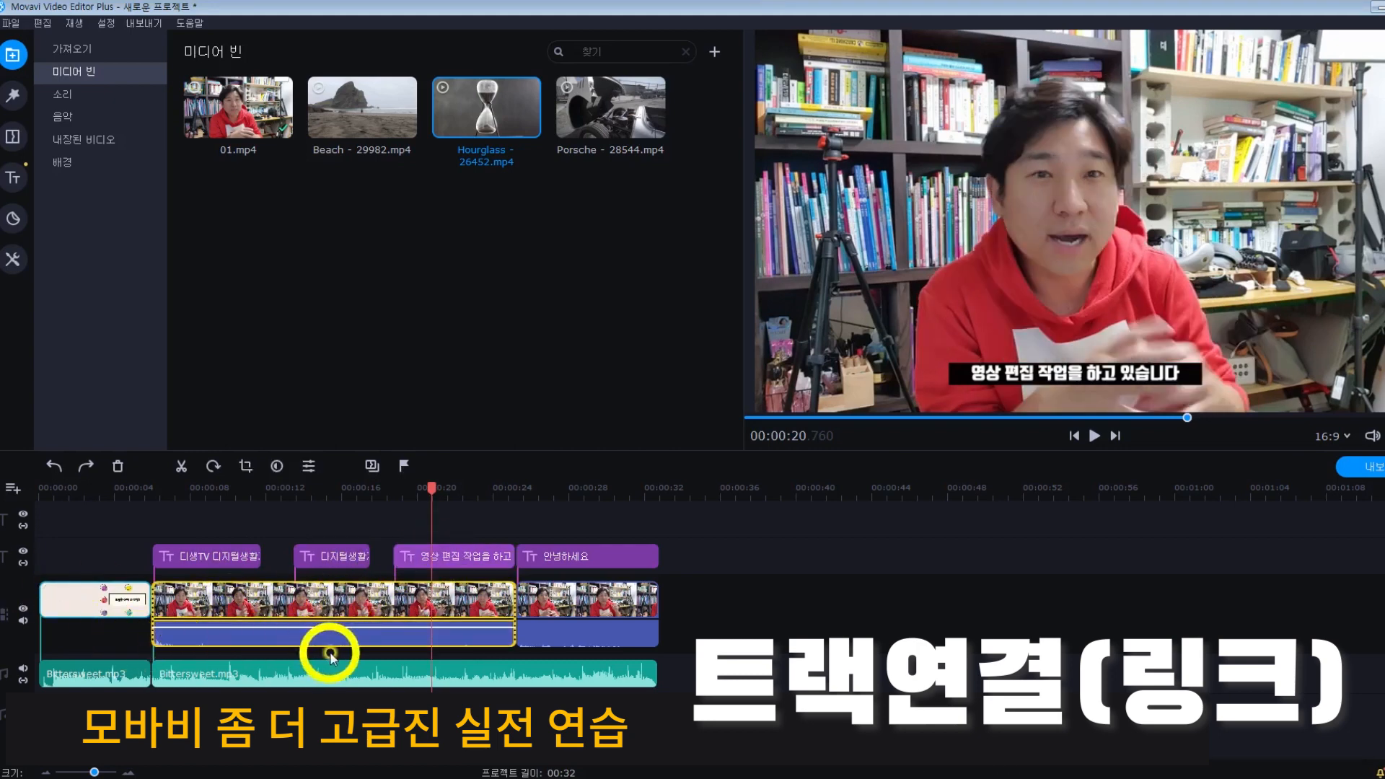
Step: Move the first talking-head clip ahead of the intro clip to test the caption linking, and return it behind the intro
left_click_drag(353, 606, 187, 613)
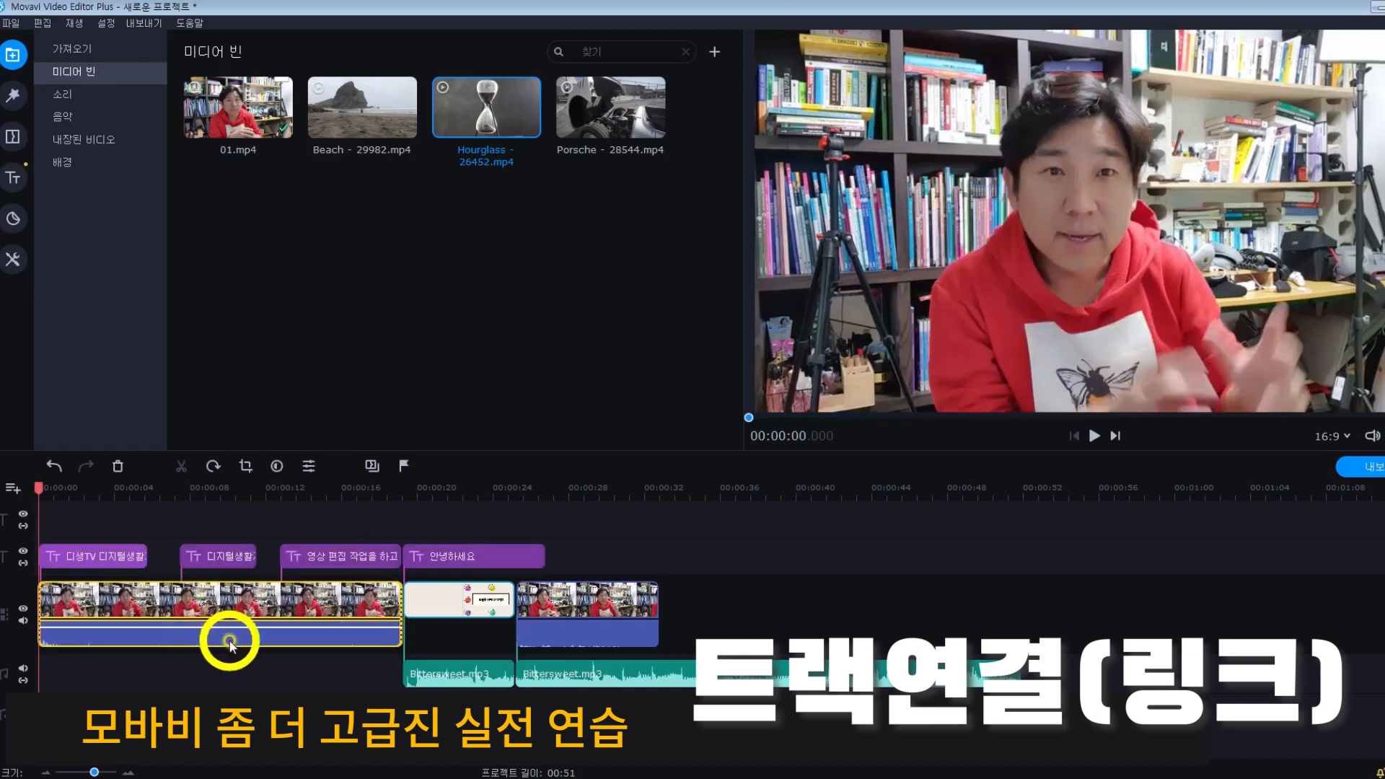
left_click_drag(140, 603, 254, 599)
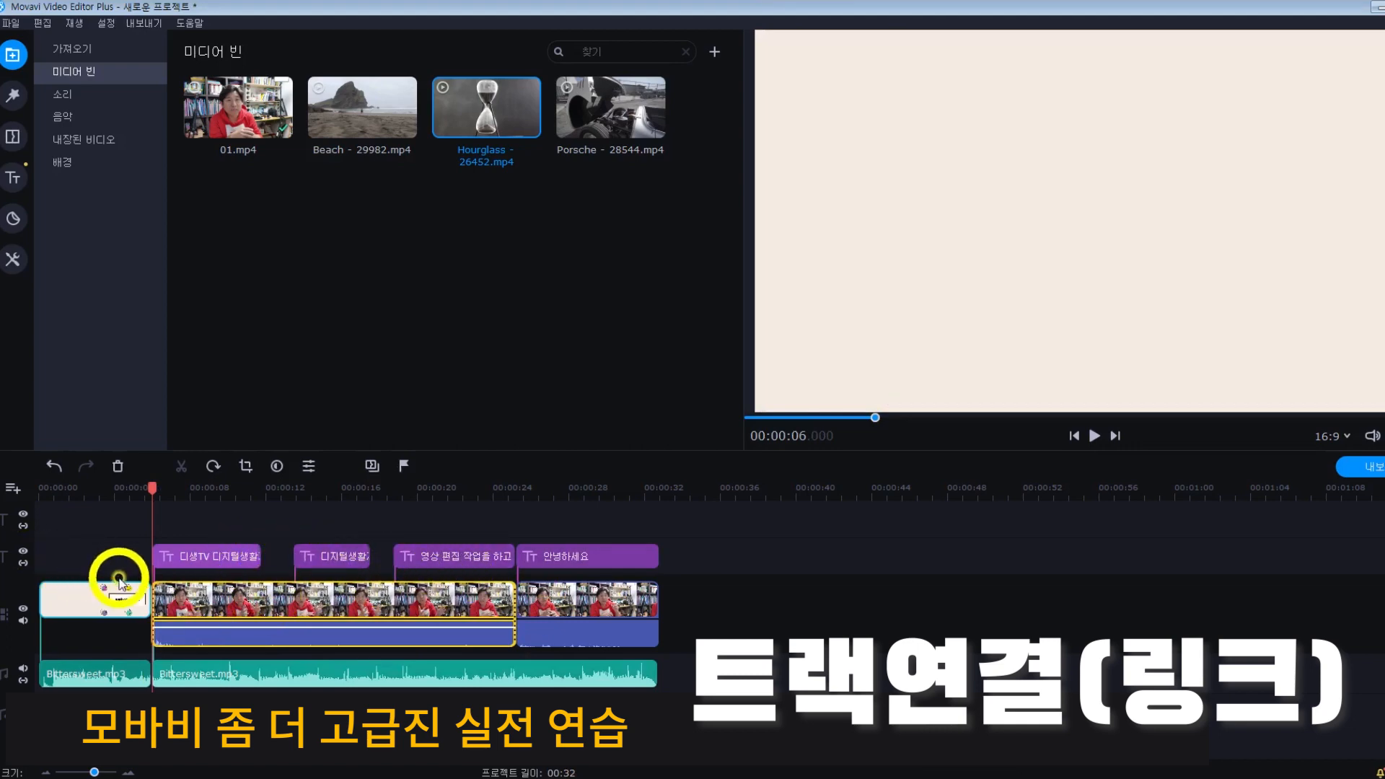
left_click(24, 597)
left_click_drag(272, 609, 300, 606)
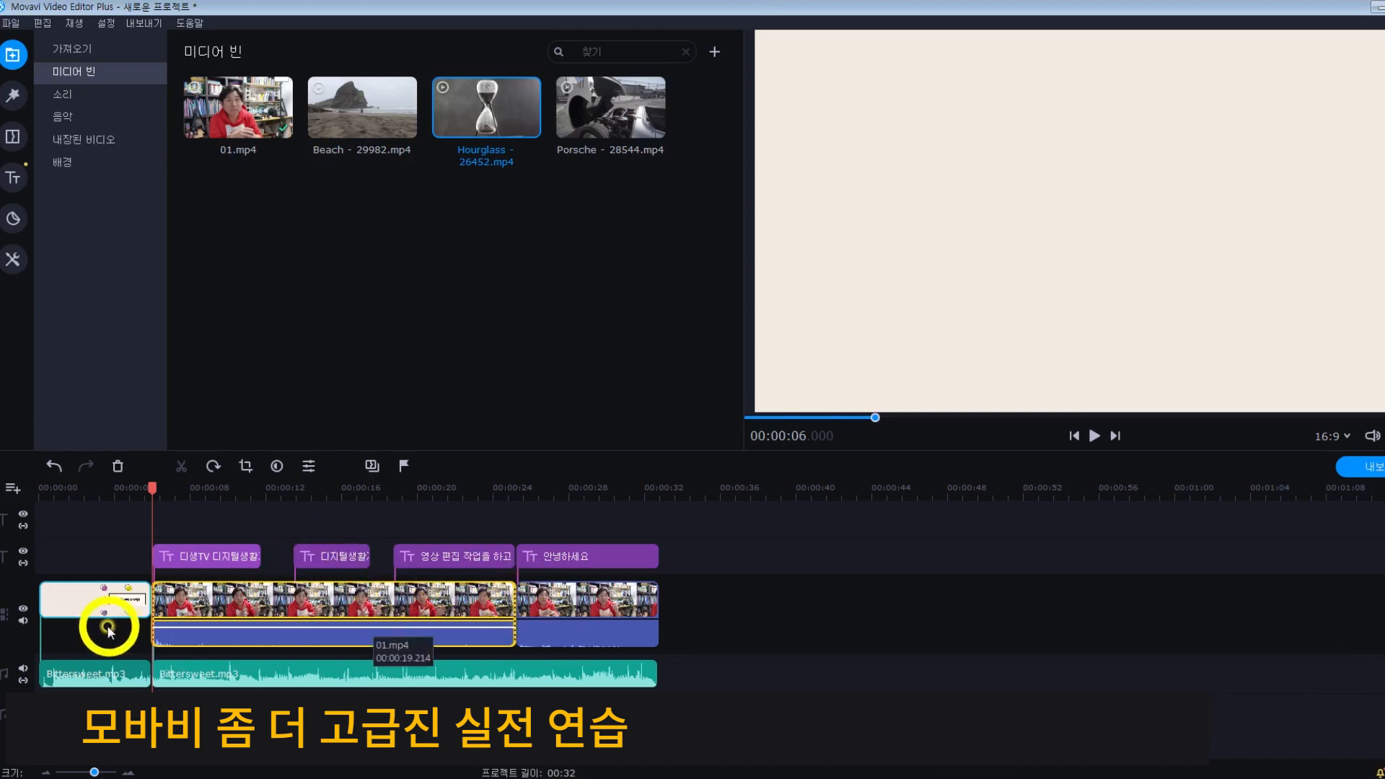
Step: Add an overlay track above the main video track
right_click(9, 609)
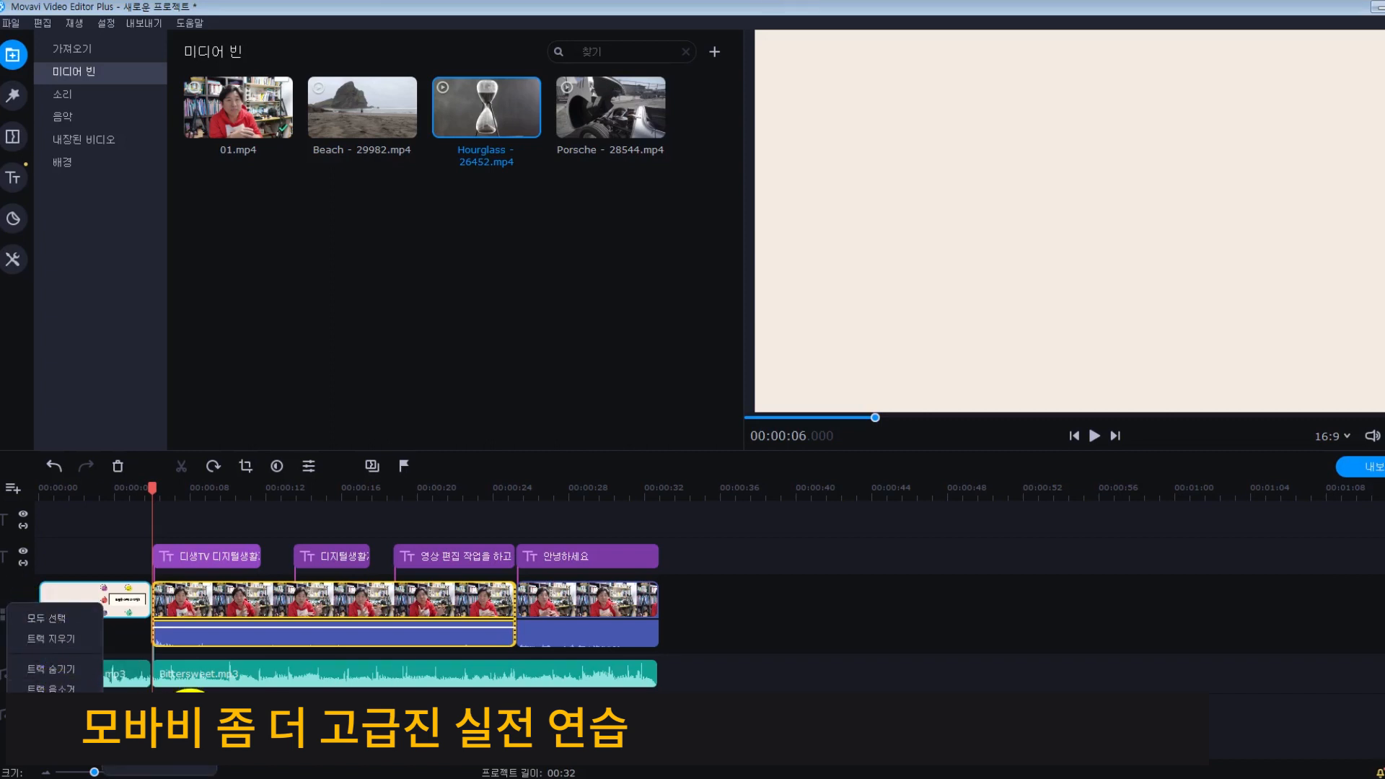
left_click(191, 703)
left_click(247, 600)
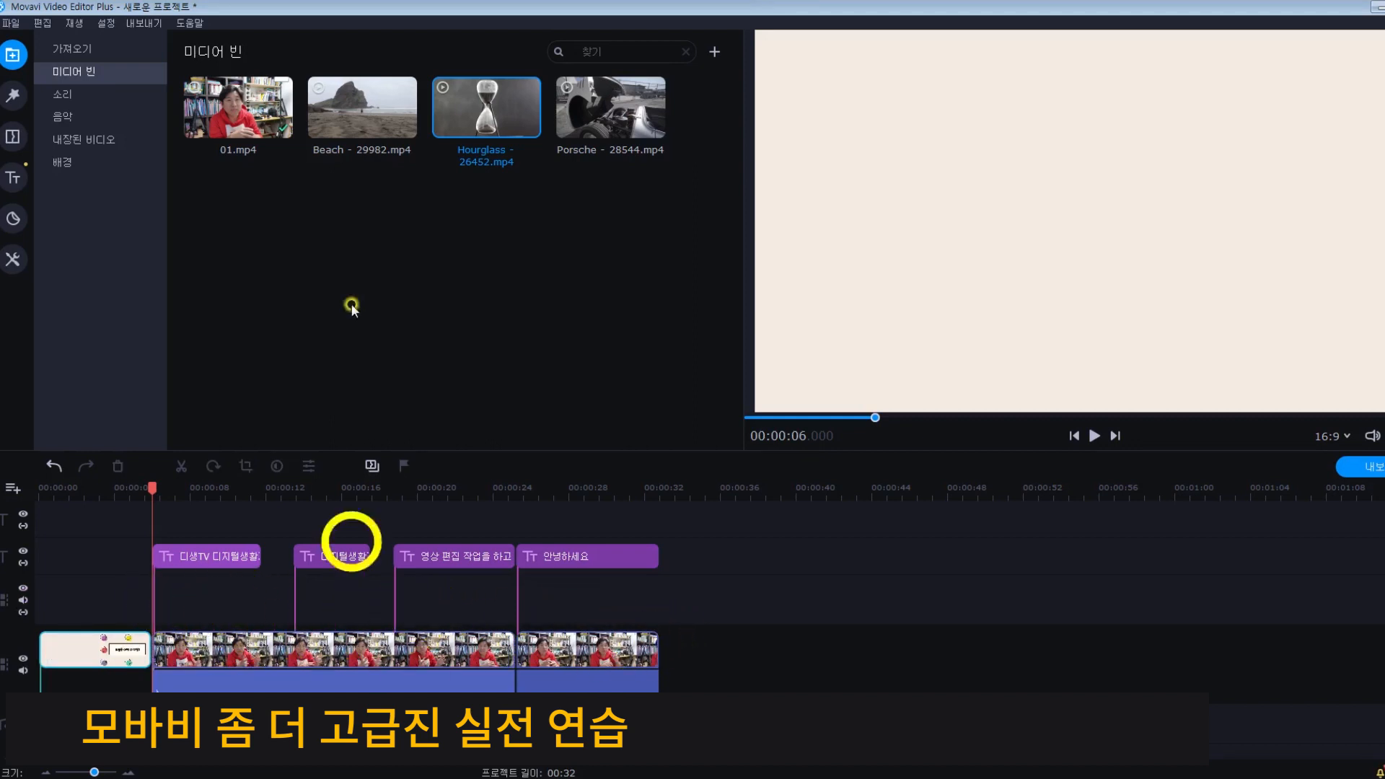
Step: Import the desktop image 디생2.png and place it on the overlay track where the talking-head footage begins
left_click(108, 49)
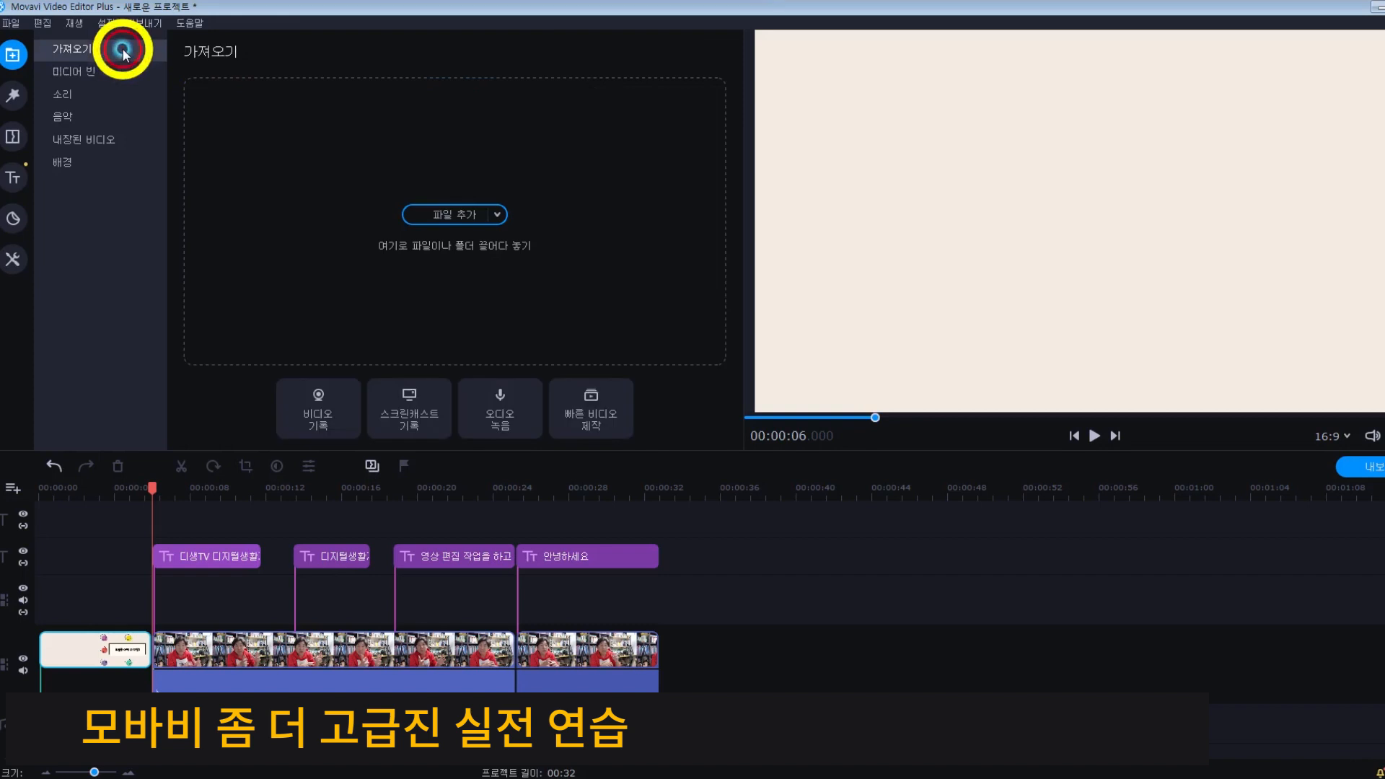
left_click(465, 216)
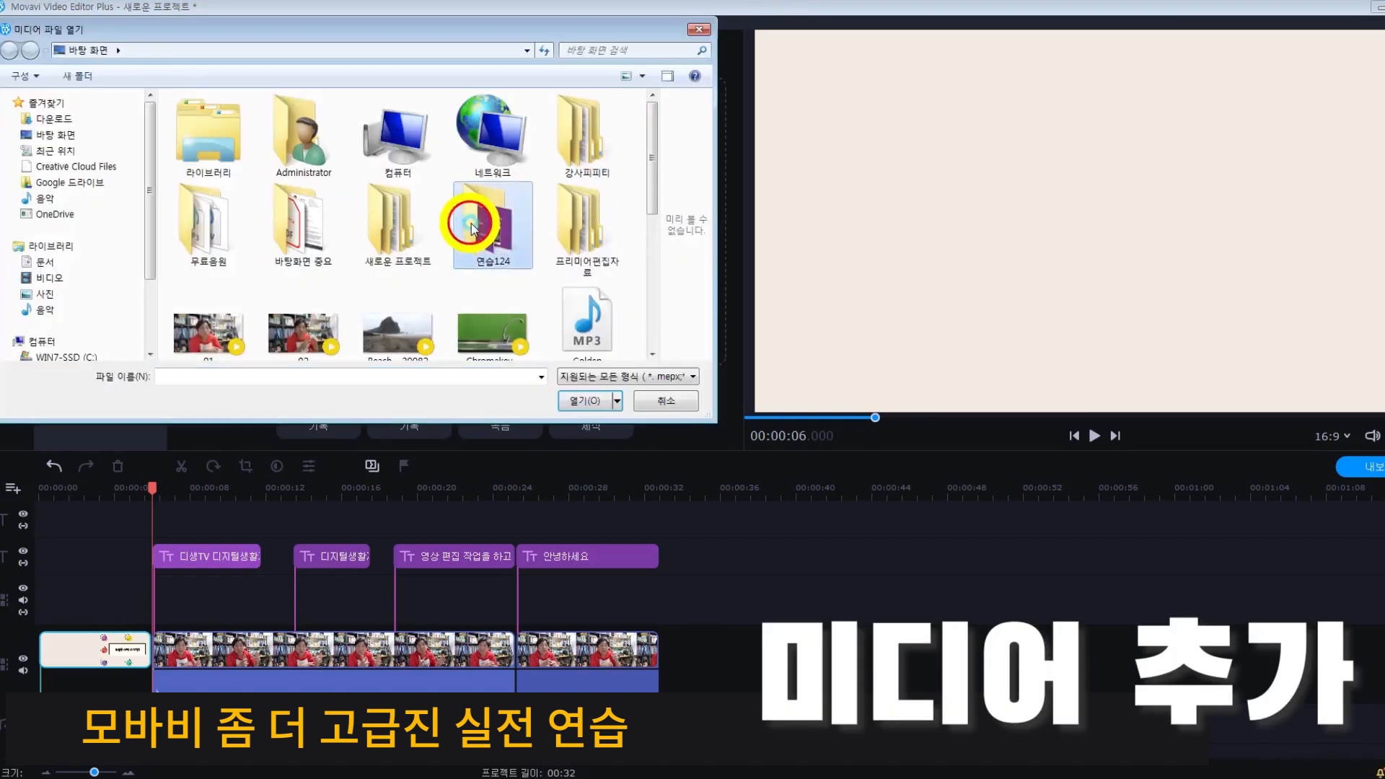
scroll(504, 232, "down", 5)
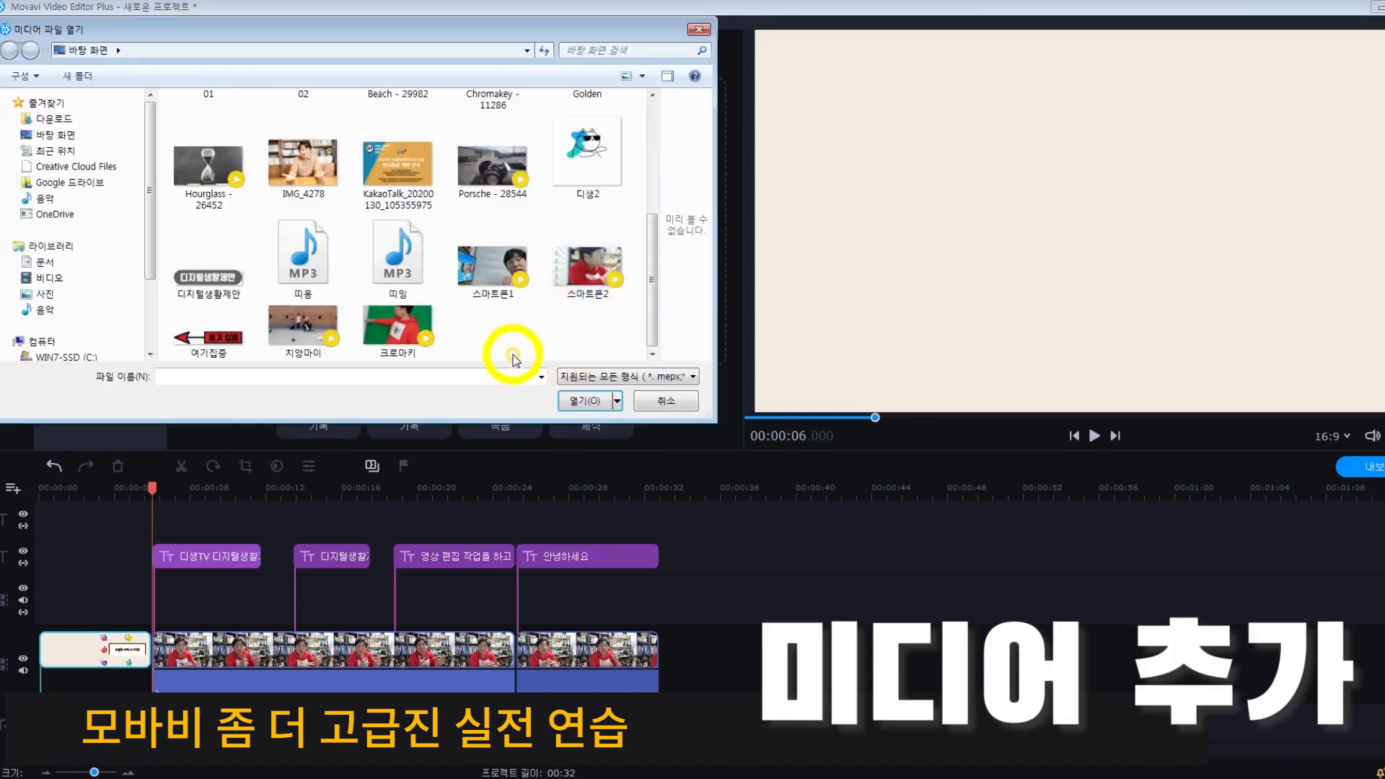
double_click(586, 153)
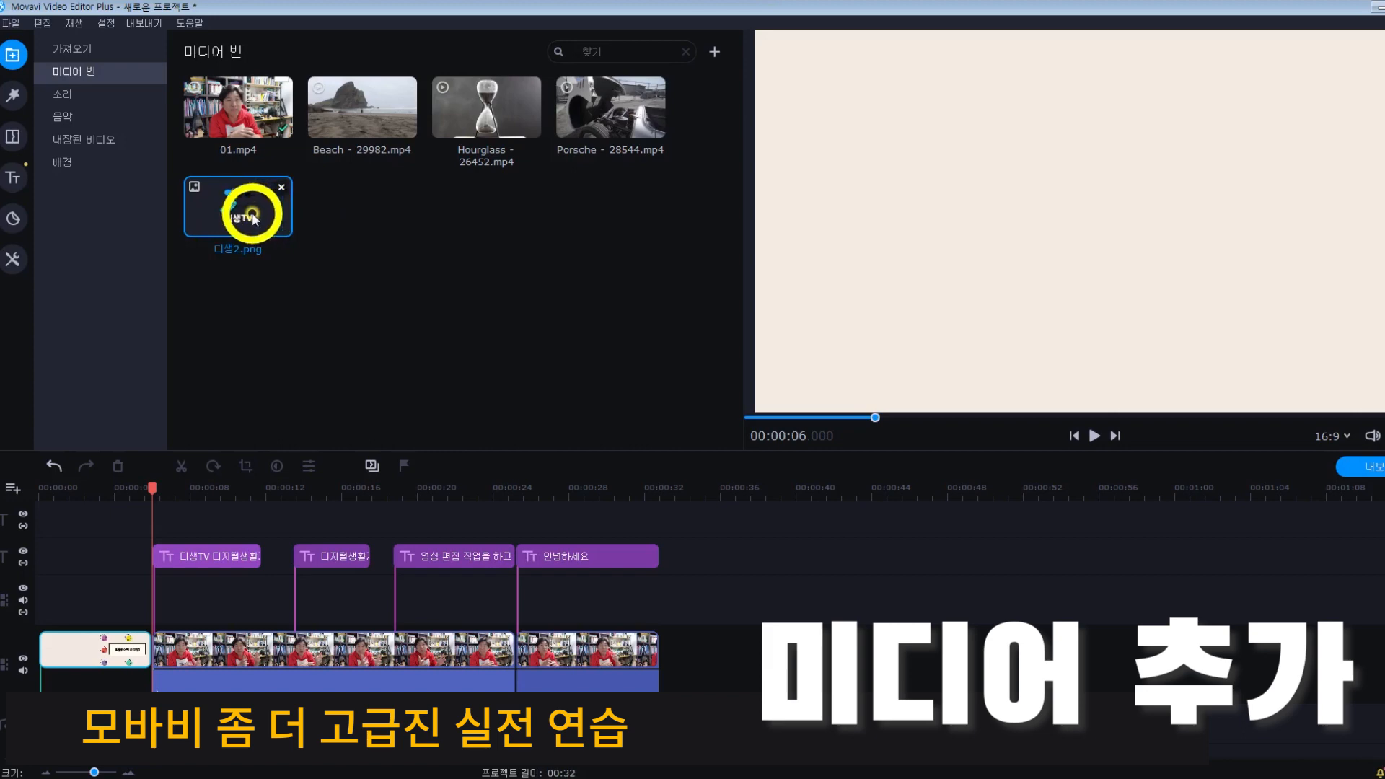
left_click_drag(253, 219, 166, 610)
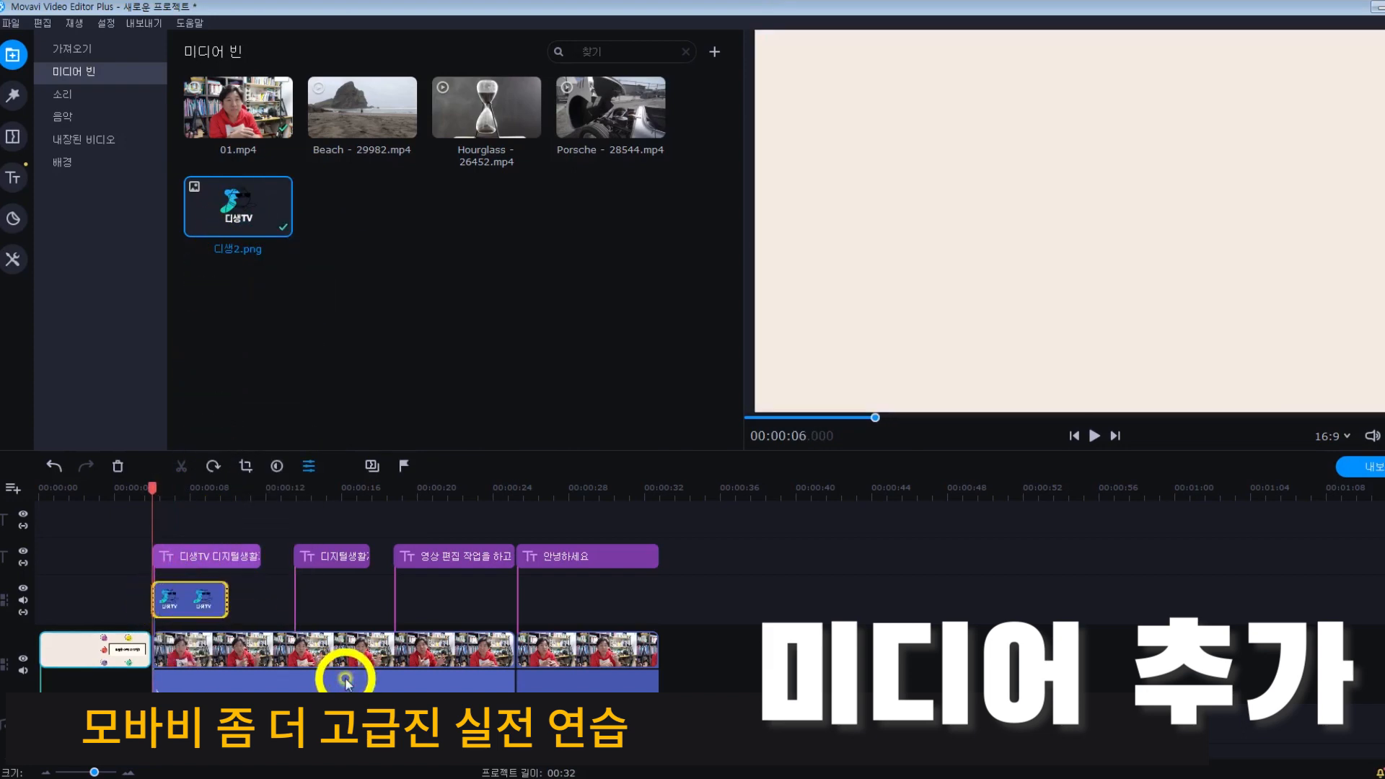
left_click_drag(148, 485, 175, 495)
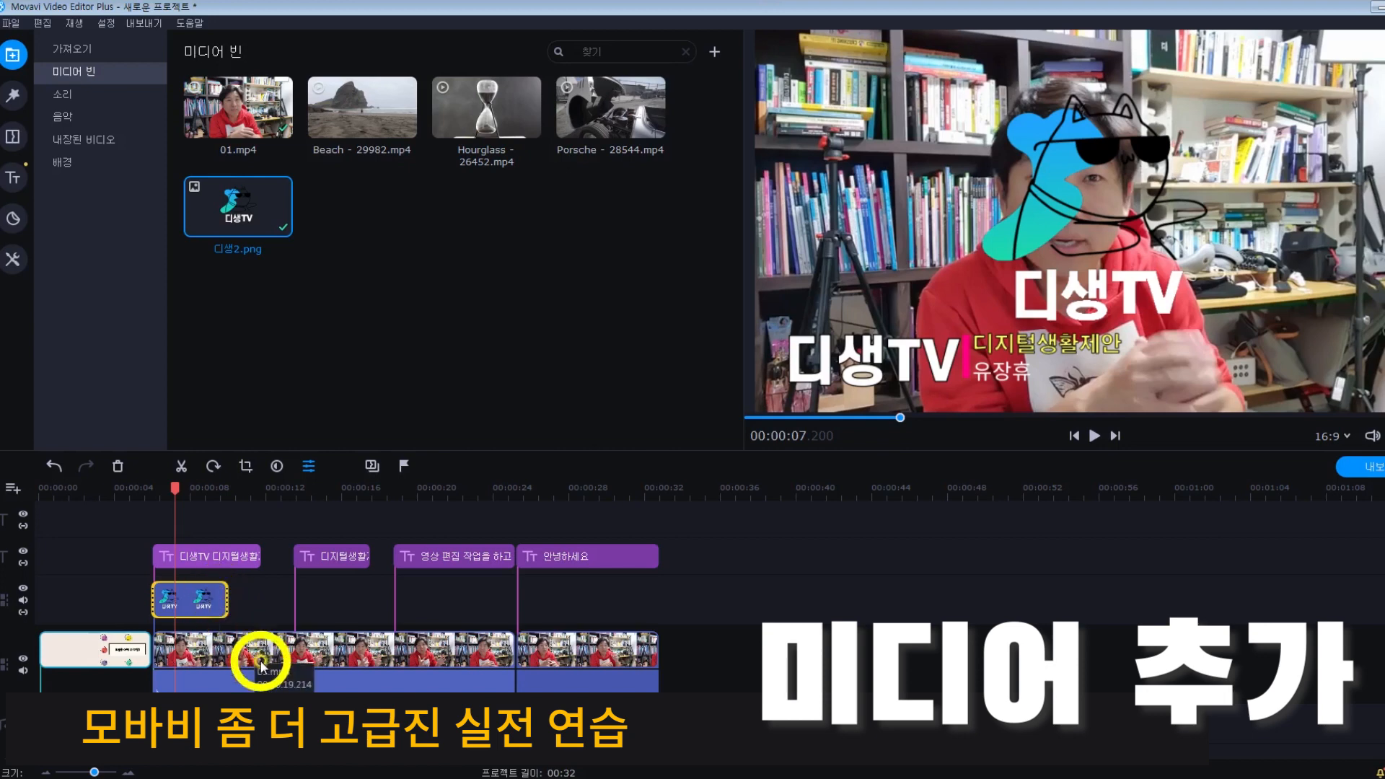
Step: Set the logo image's overlay mode to picture-in-picture, then shrink it and place it in the upper-left corner of the video frame
double_click(189, 611)
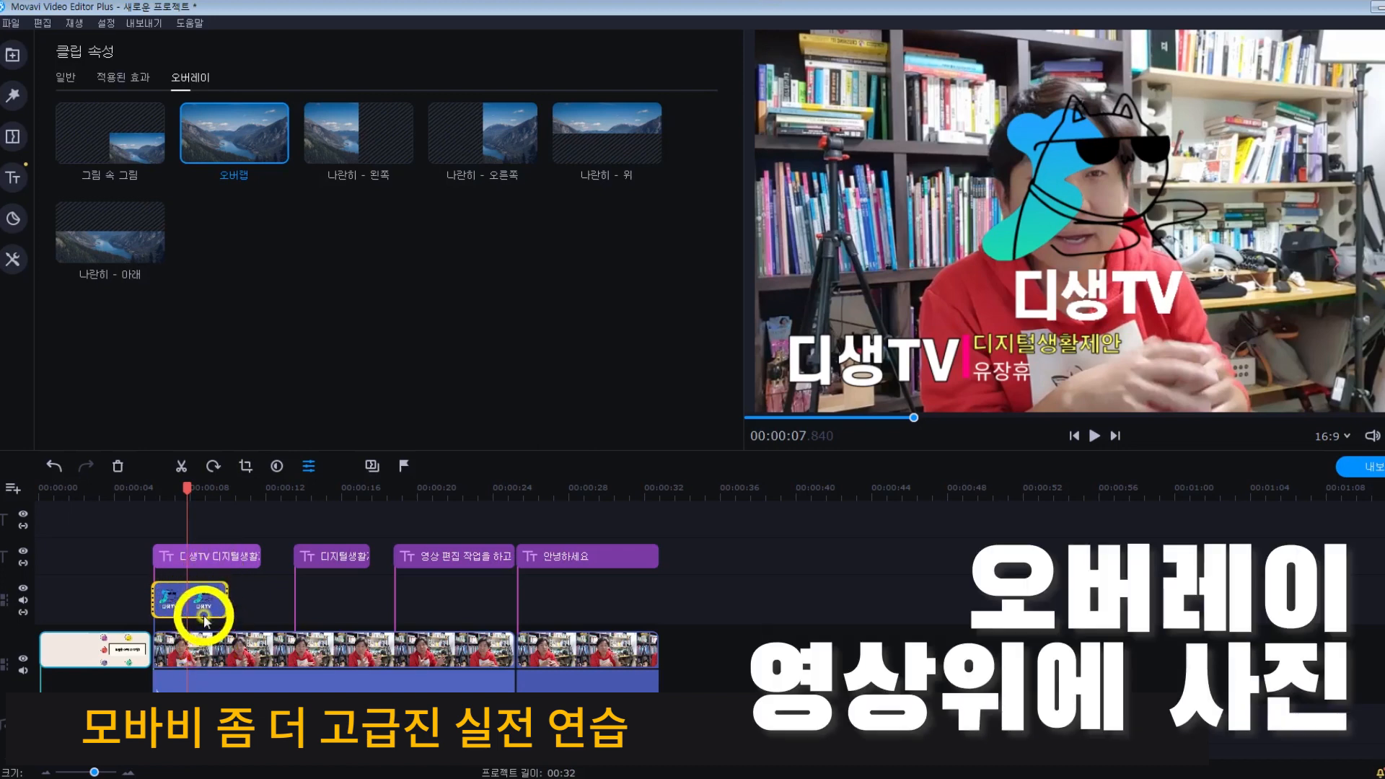
left_click(127, 148)
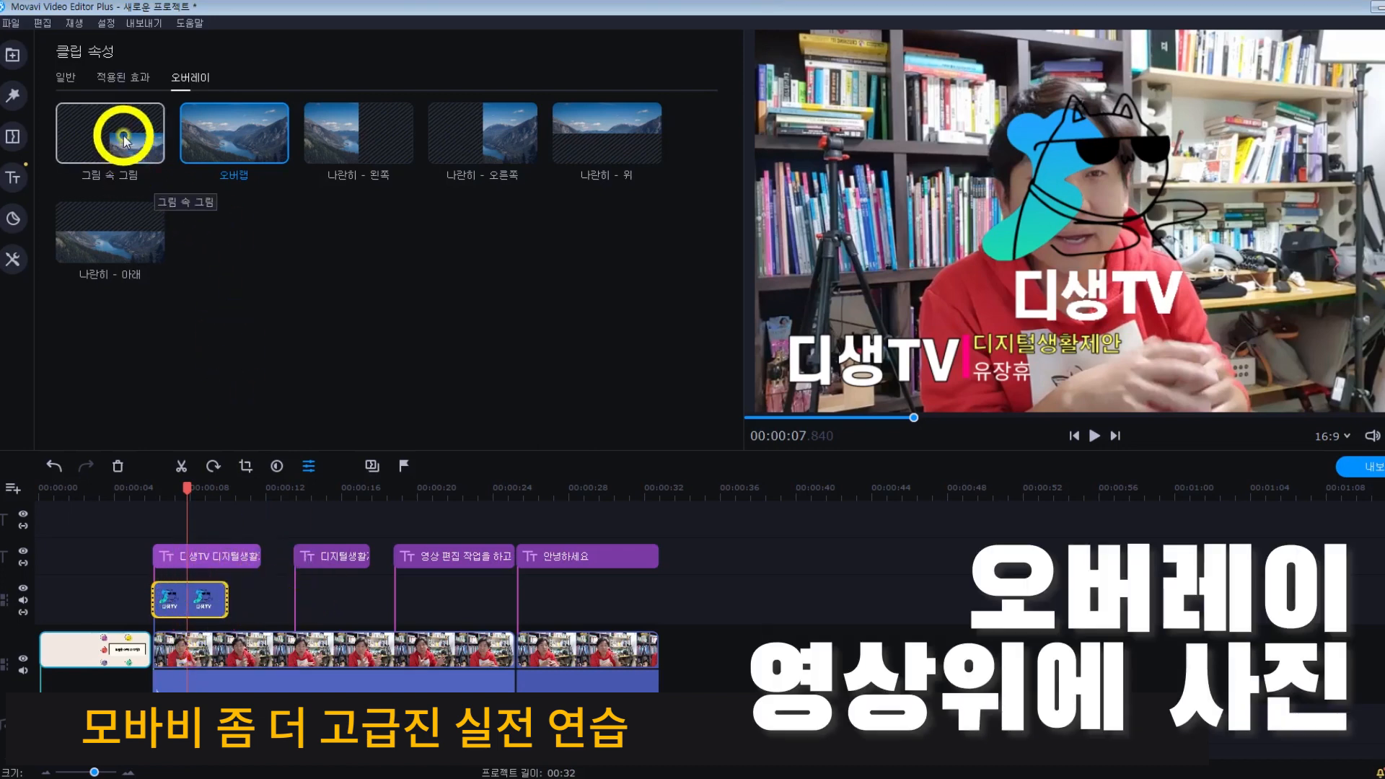
left_click(123, 136)
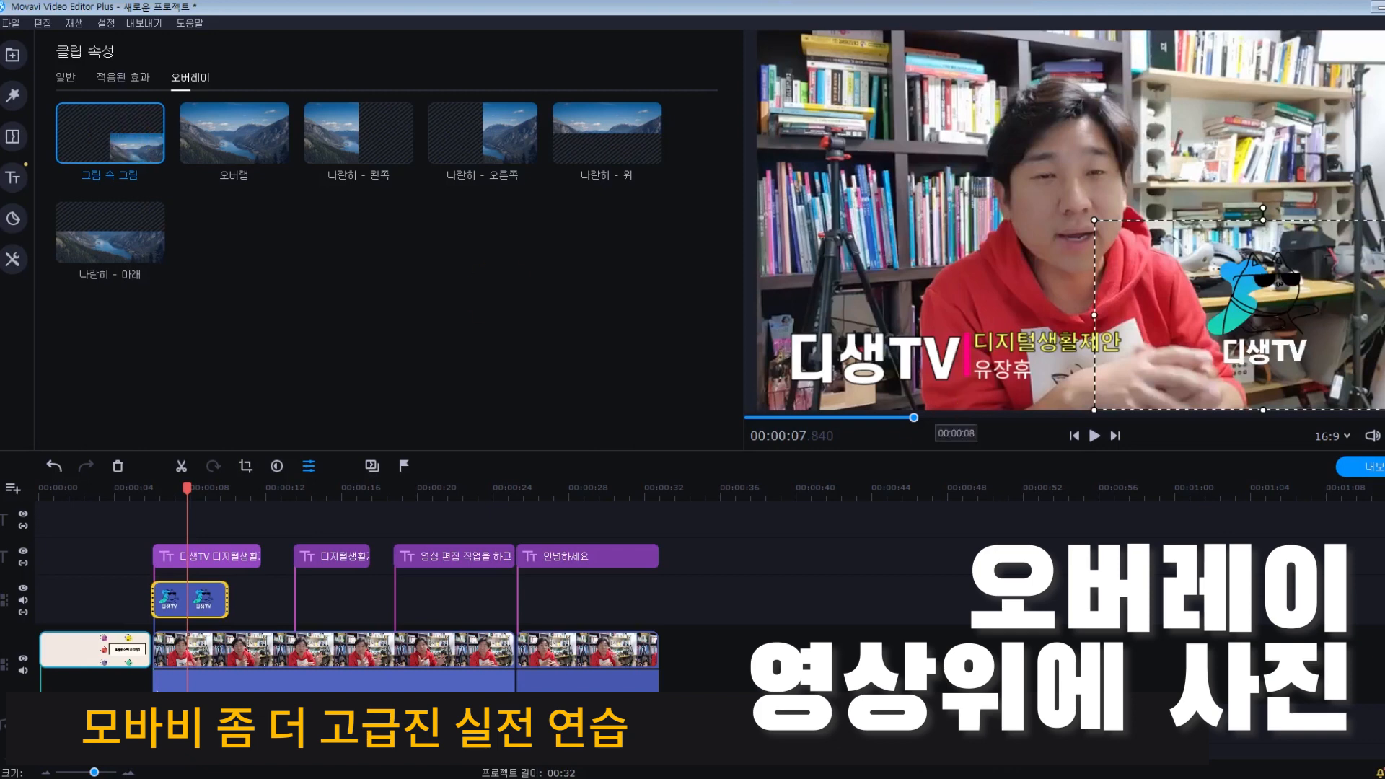
left_click_drag(1298, 309, 1268, 248)
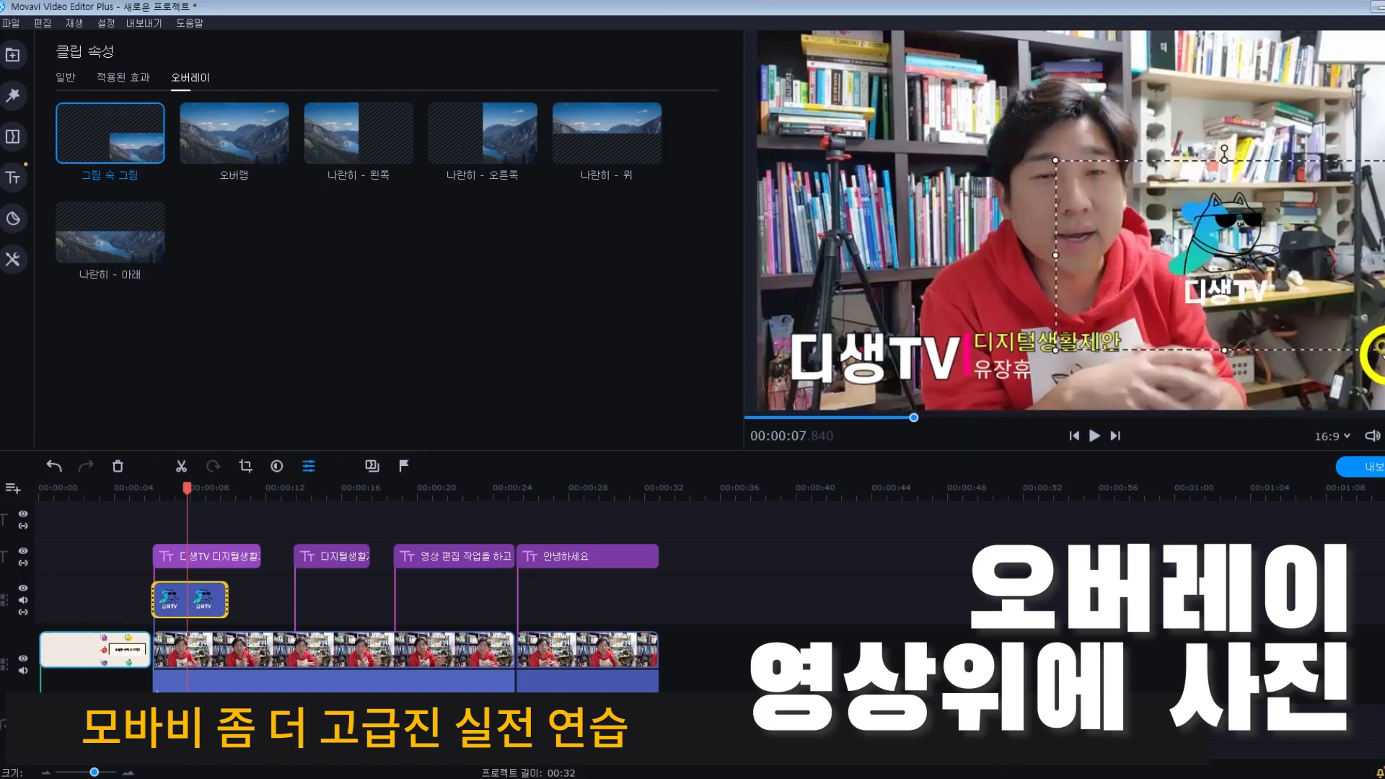
left_click_drag(1379, 352, 919, 117)
mouse_move(882, 90)
left_mouse_down()
mouse_move(844, 77)
mouse_move(887, 106)
mouse_move(869, 95)
left_mouse_up()
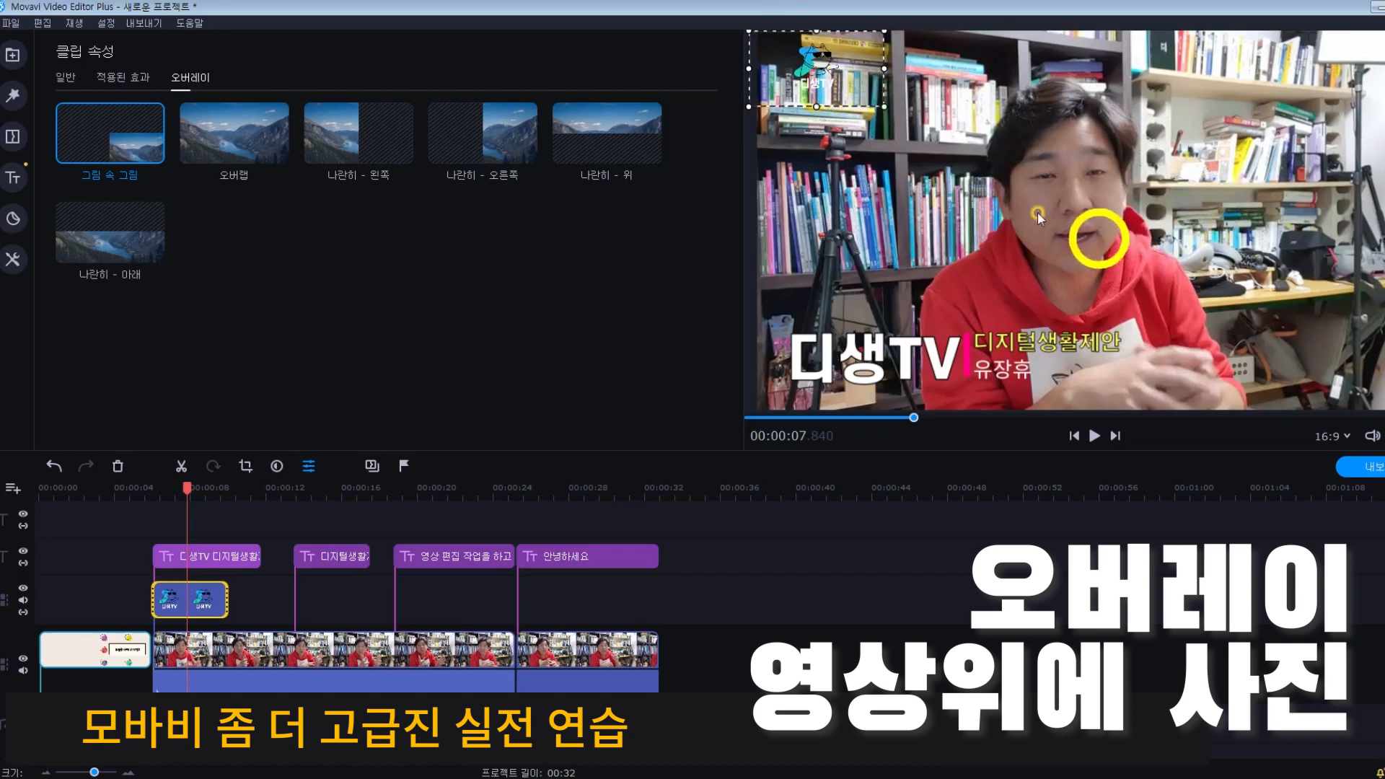
Step: Extend the logo overlay to the end of the talking-head footage and play back a section to check it
mouse_move(180, 491)
left_mouse_down()
mouse_move(162, 487)
mouse_move(188, 494)
left_mouse_up()
left_click_drag(226, 601, 660, 600)
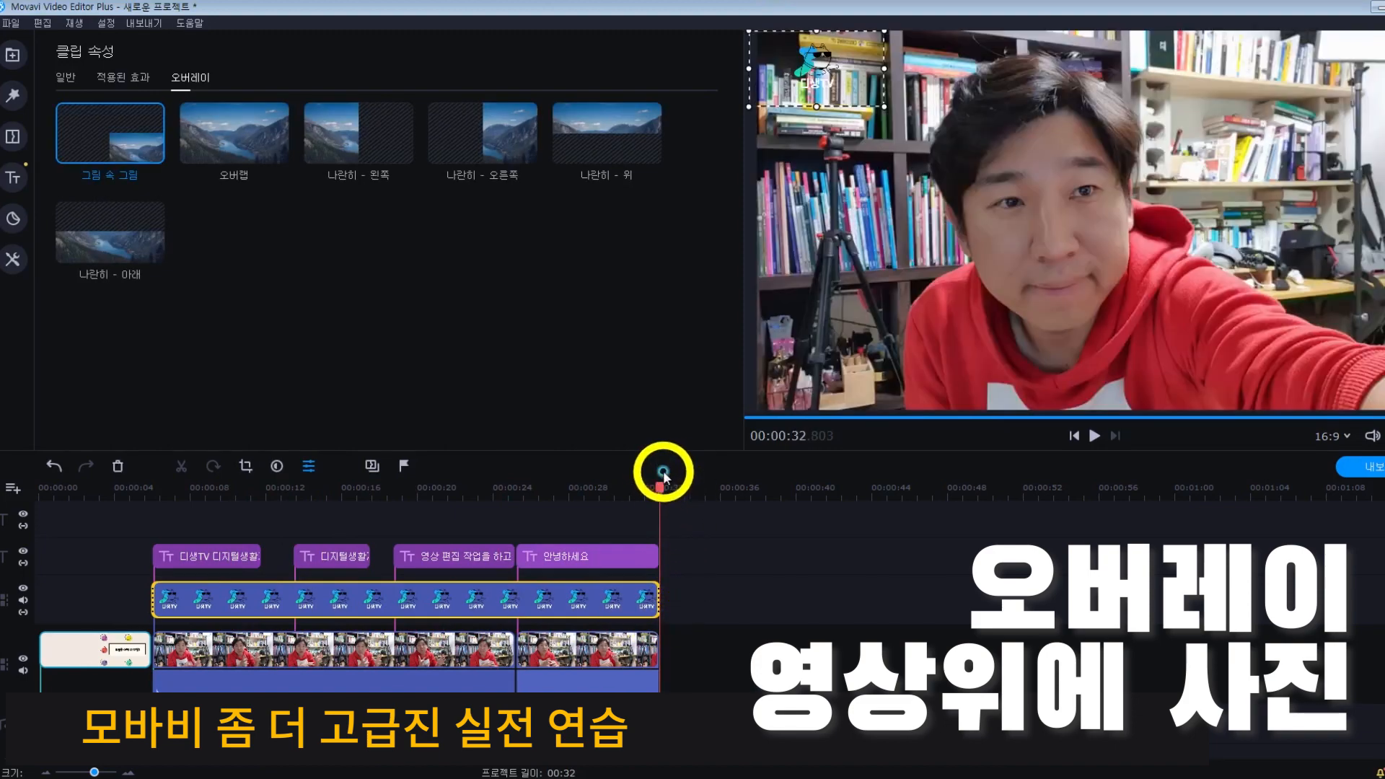
left_click_drag(658, 489, 170, 502)
key("space")
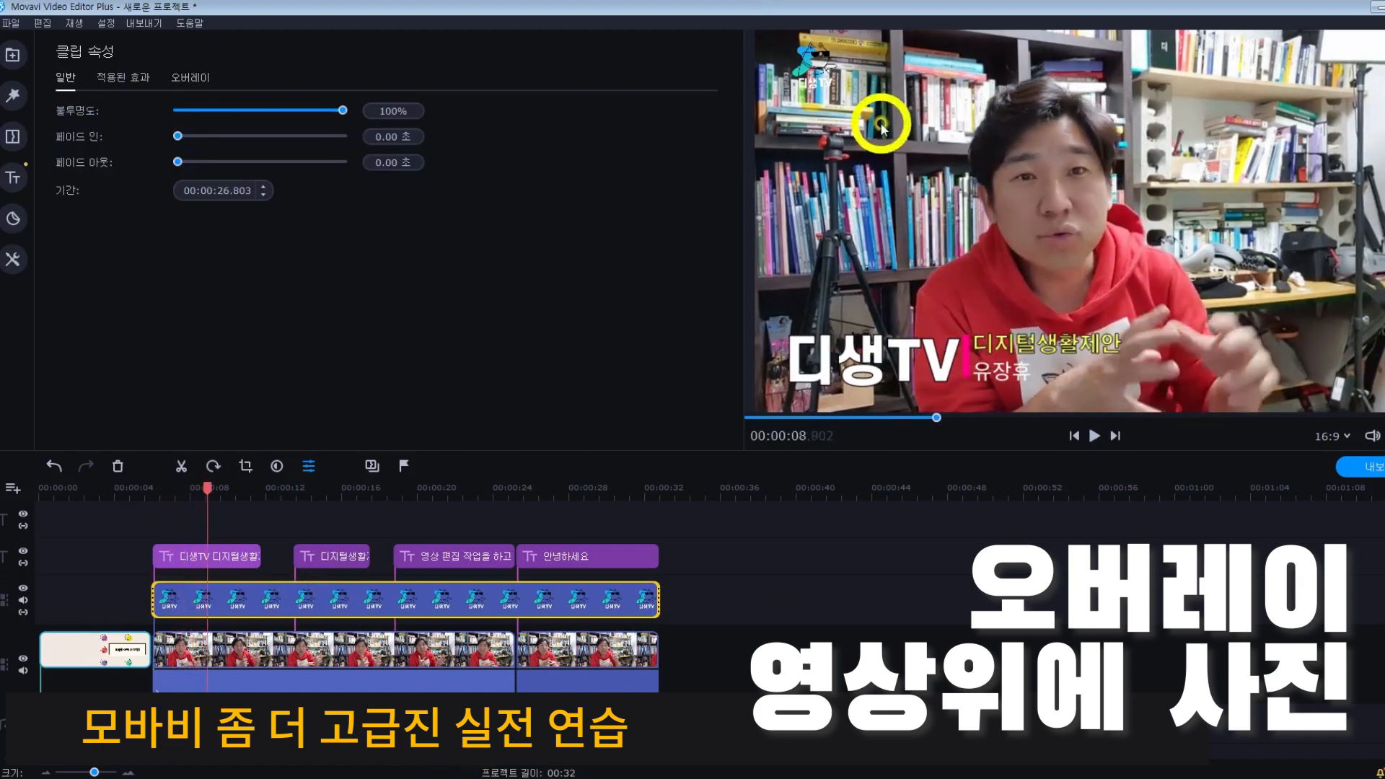
key("space")
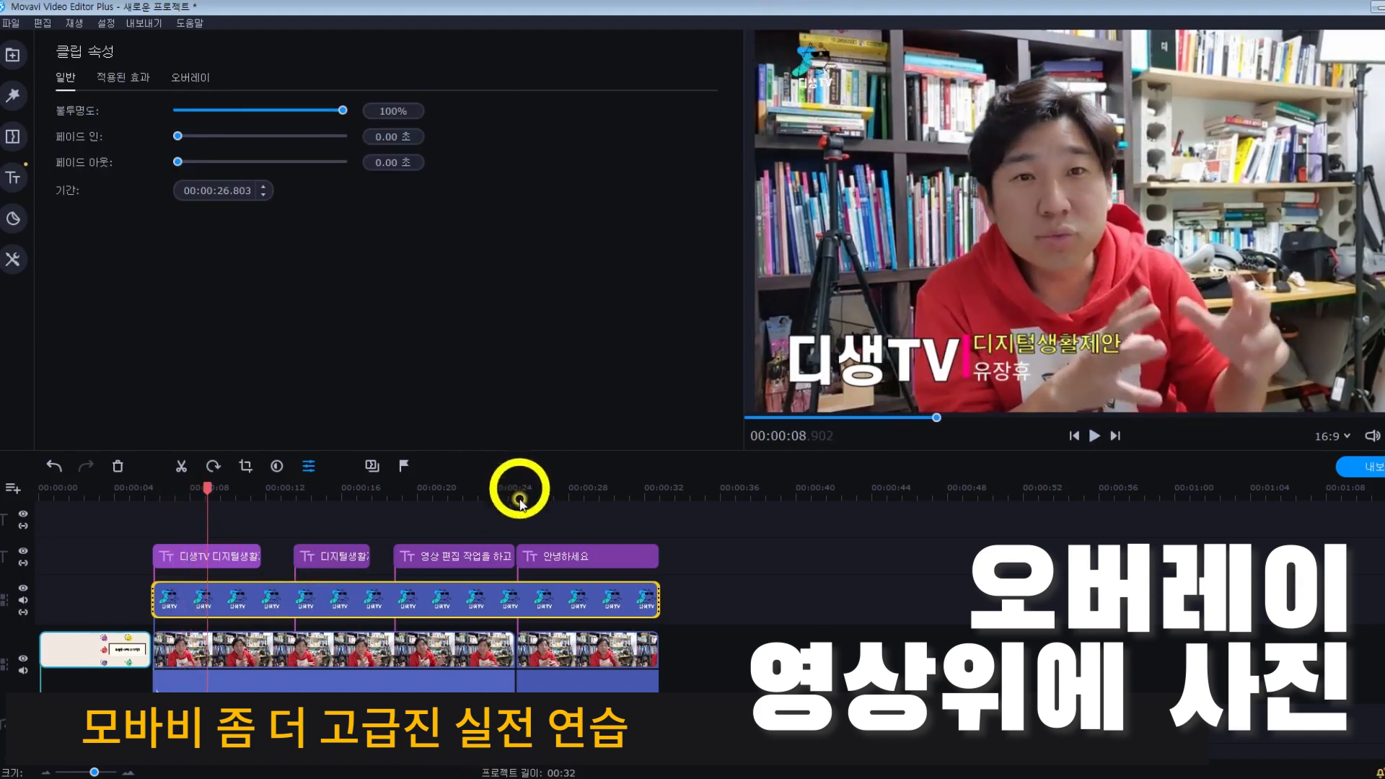
left_click(319, 642)
left_click(324, 610)
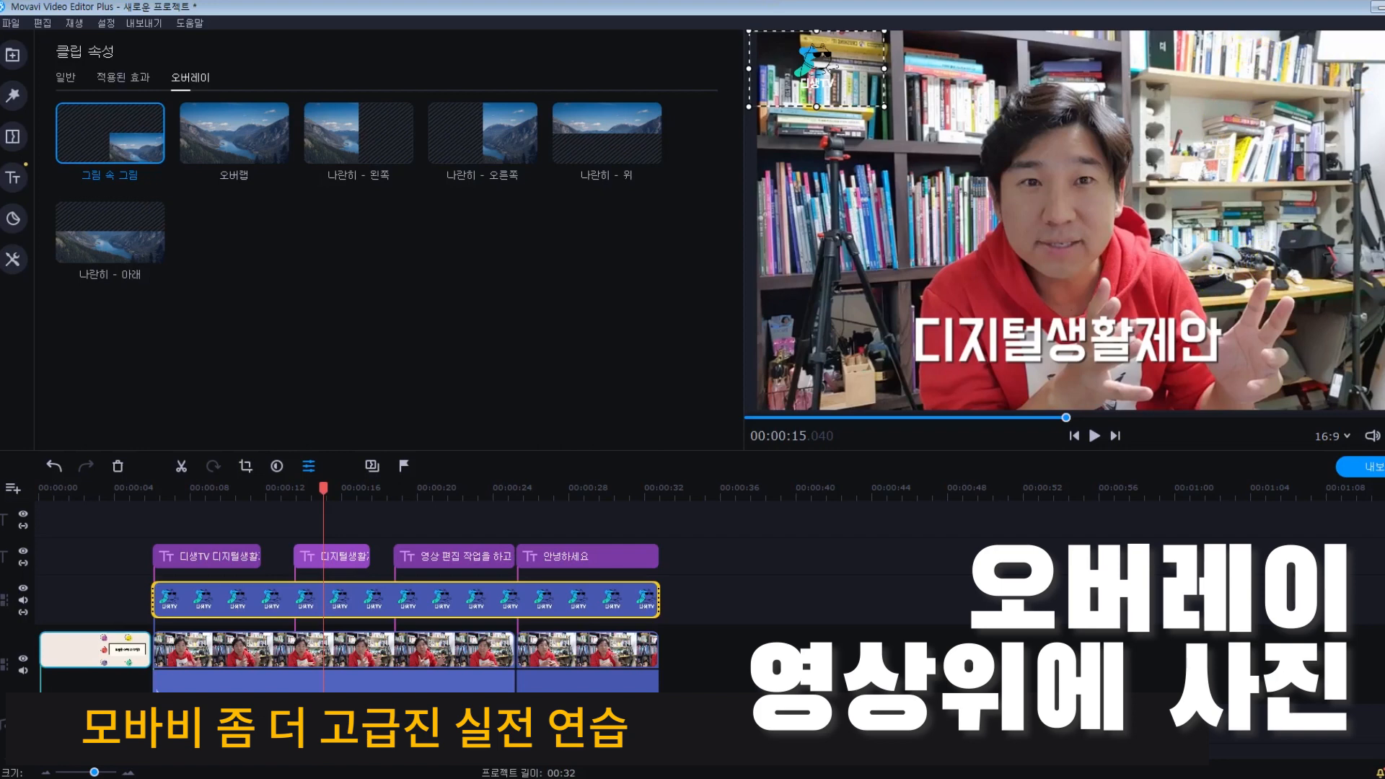
Step: Add Hourglass - 26452.mp4 on an overlay track beneath the logo, aligned with the start of the talking-head footage
left_click_drag(325, 486, 160, 501)
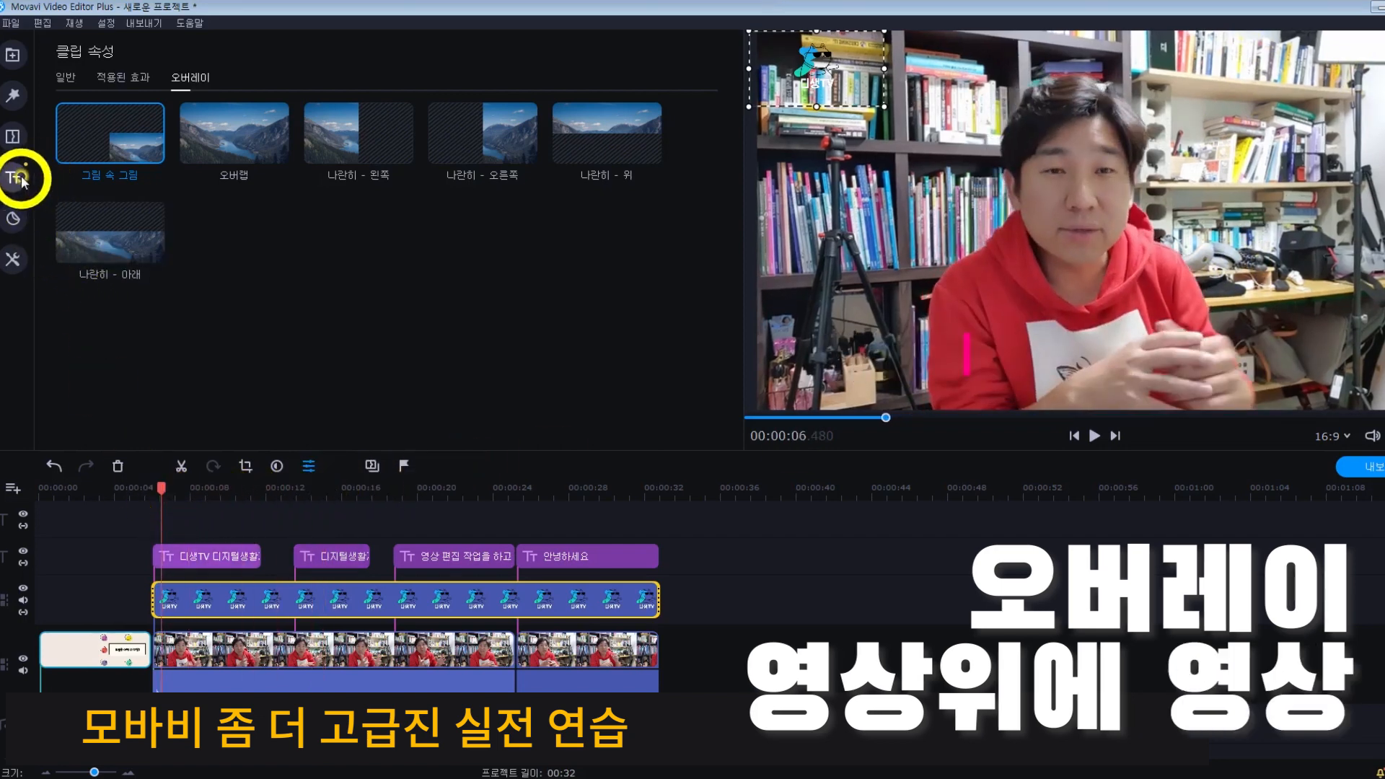
left_click(13, 64)
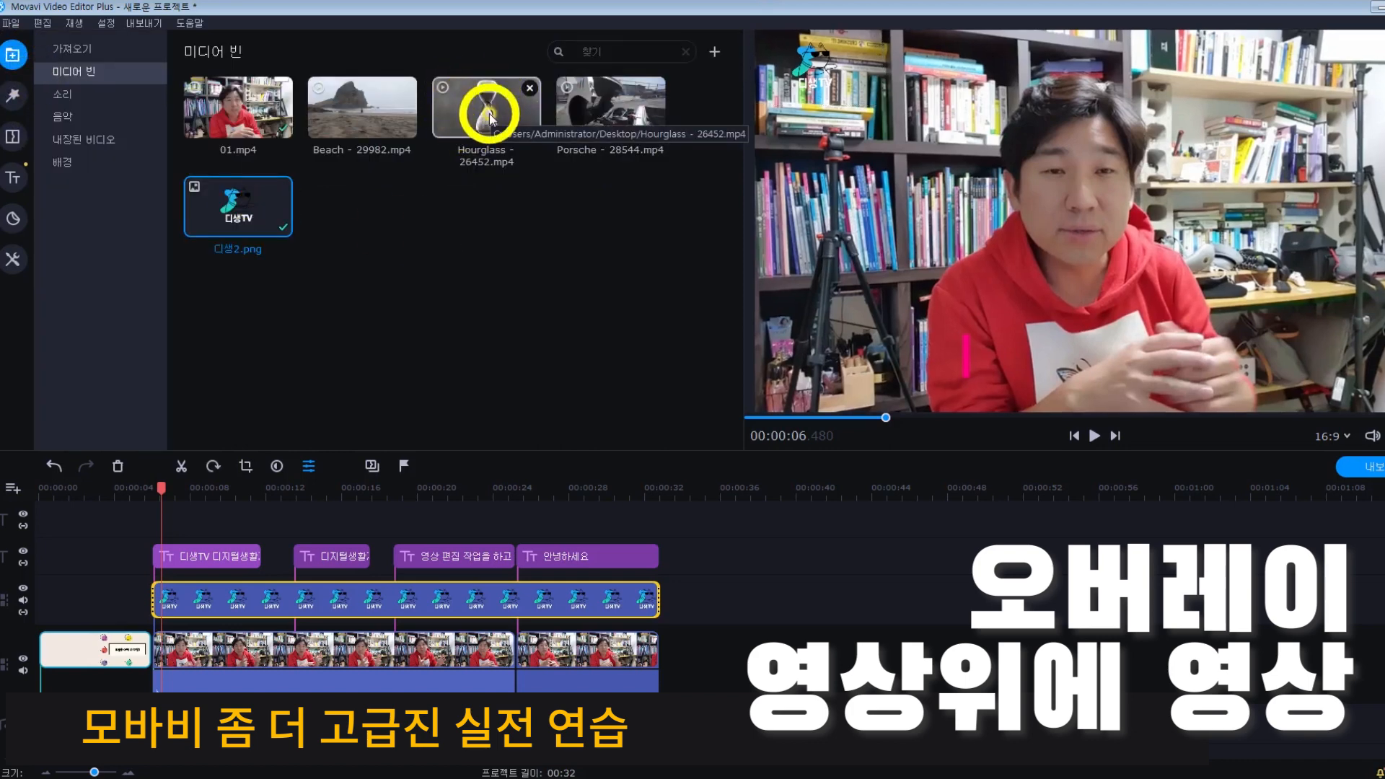
left_click_drag(493, 109, 421, 662)
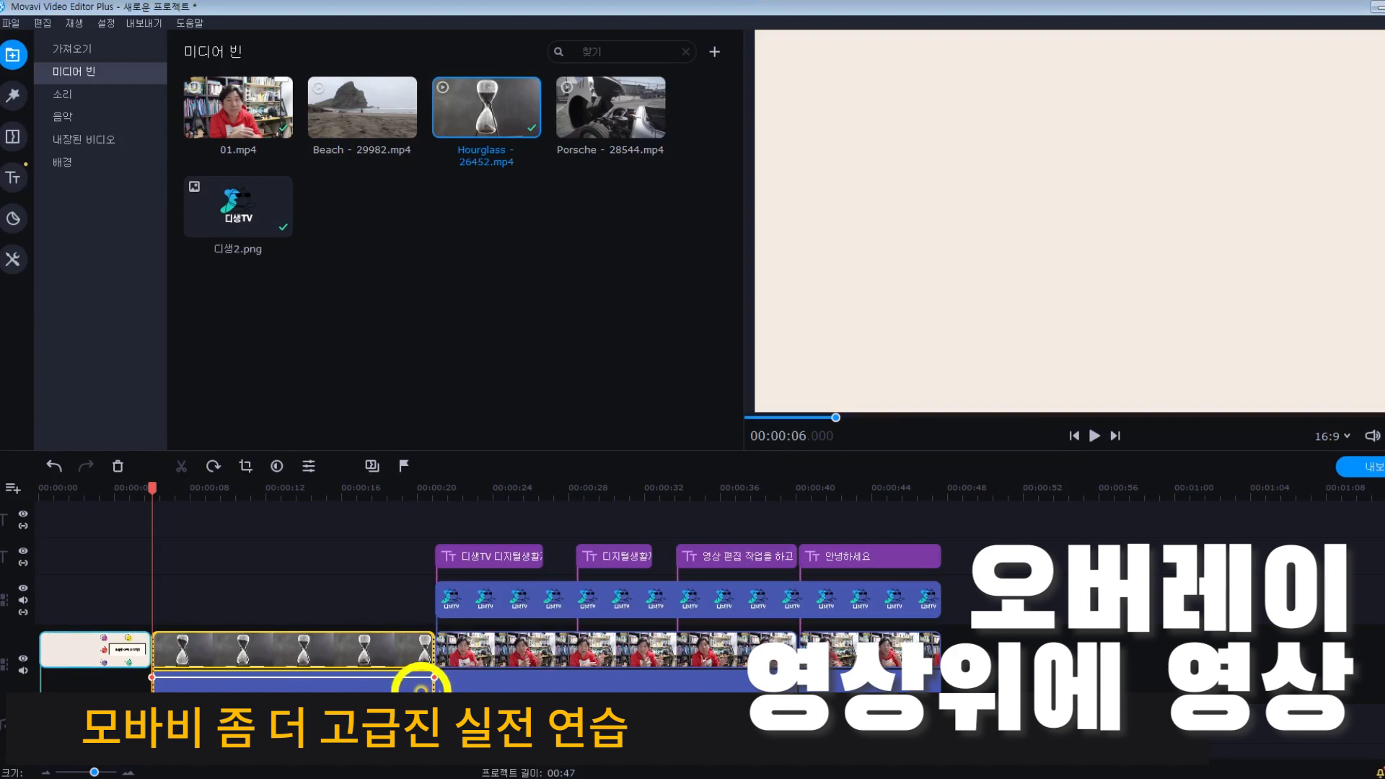
left_click_drag(333, 682, 351, 584)
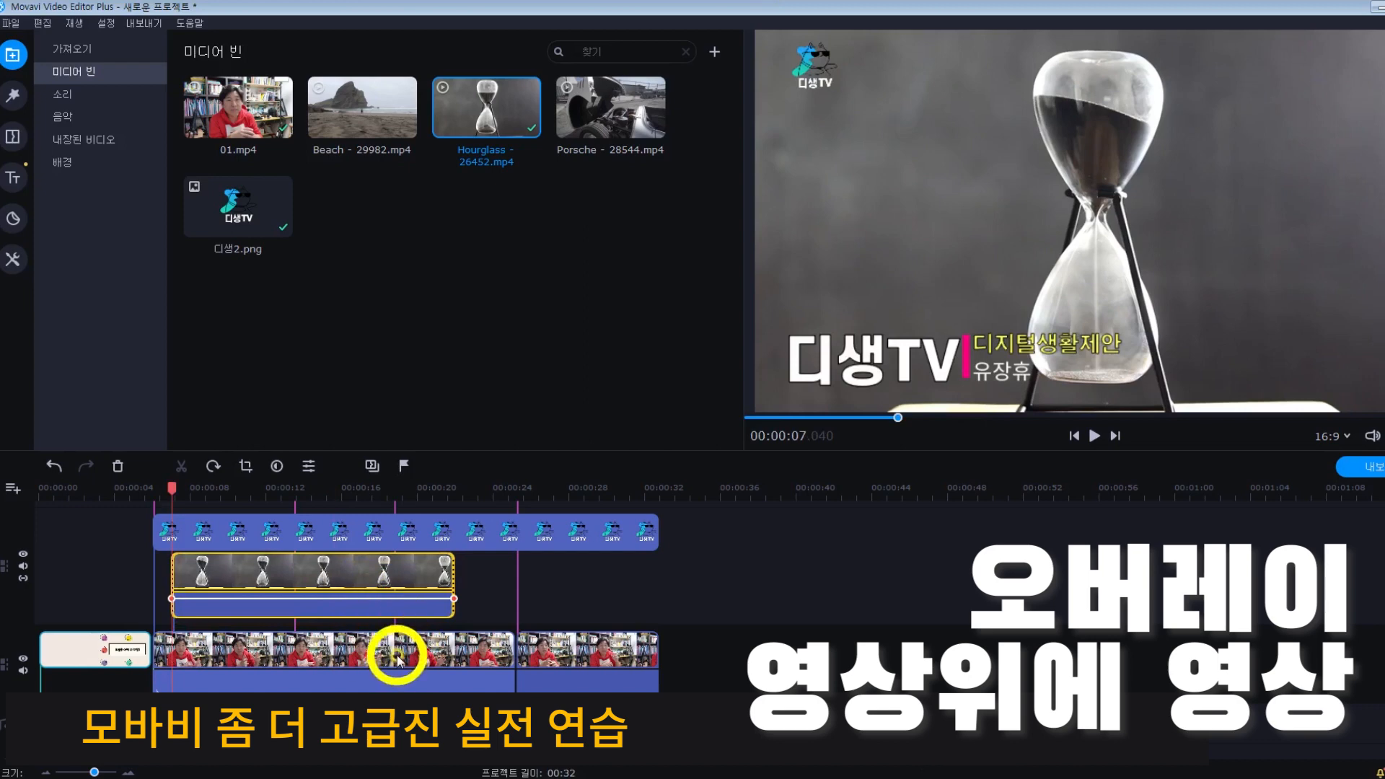
left_click_drag(288, 594, 267, 594)
left_click(212, 487)
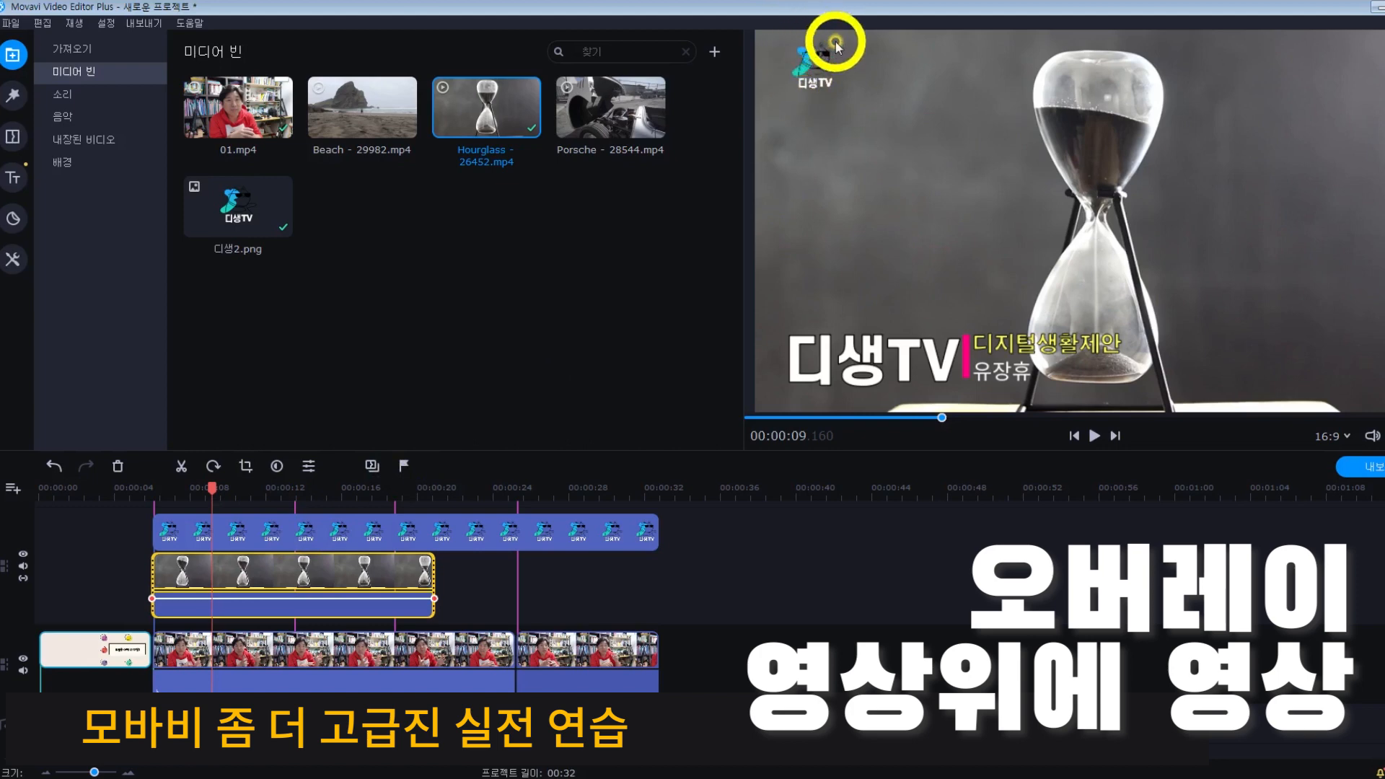
Step: Set the hourglass overlay to picture-in-picture, shrink it, place it in the frame's upper-right corner, and play back the result
left_click(268, 588)
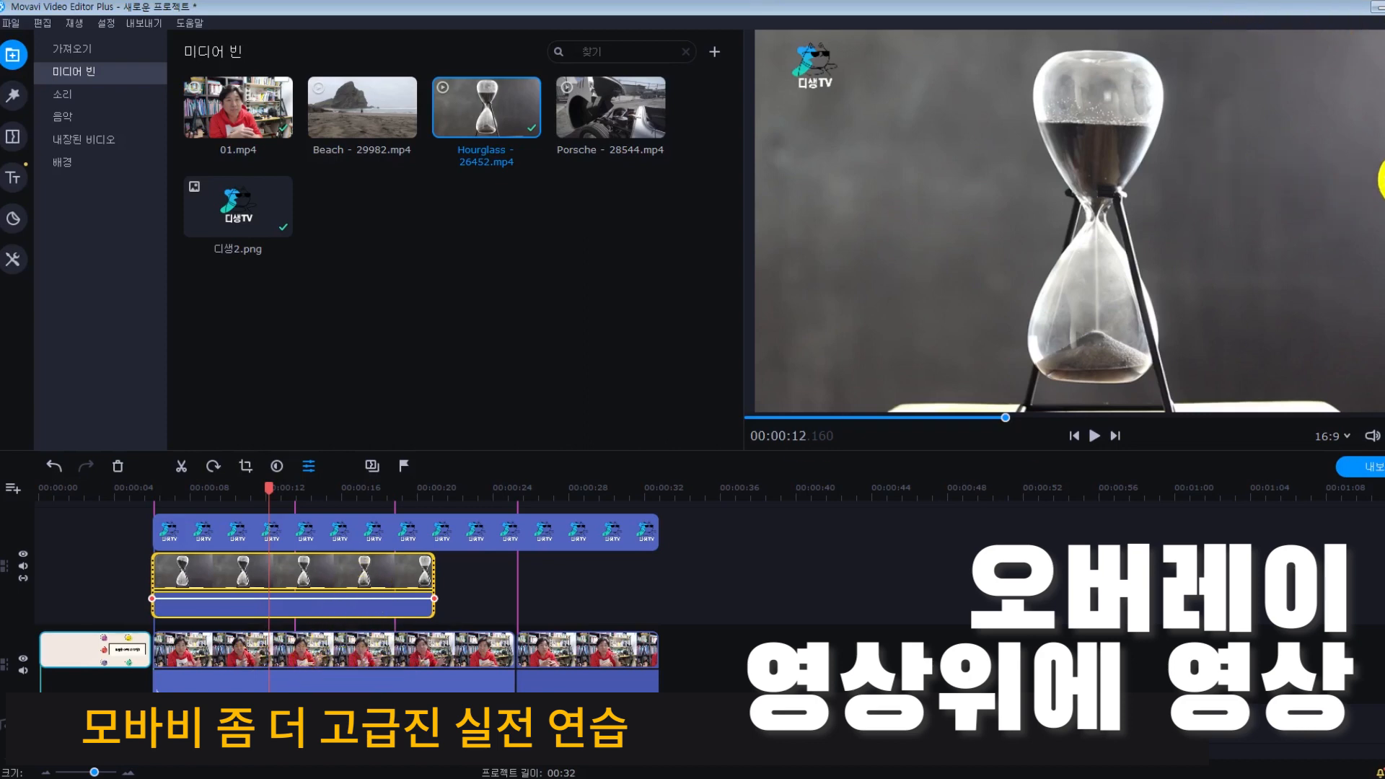
double_click(370, 588)
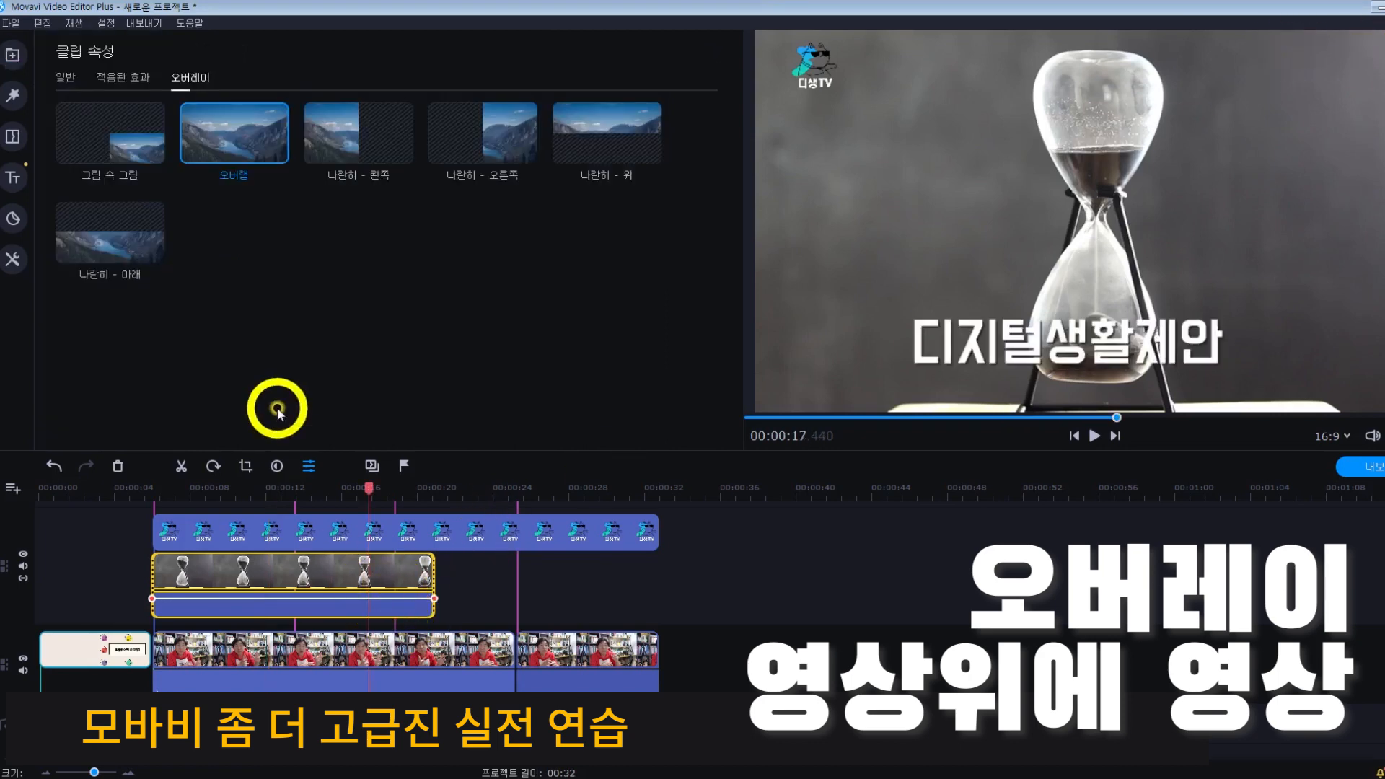
left_click(132, 158)
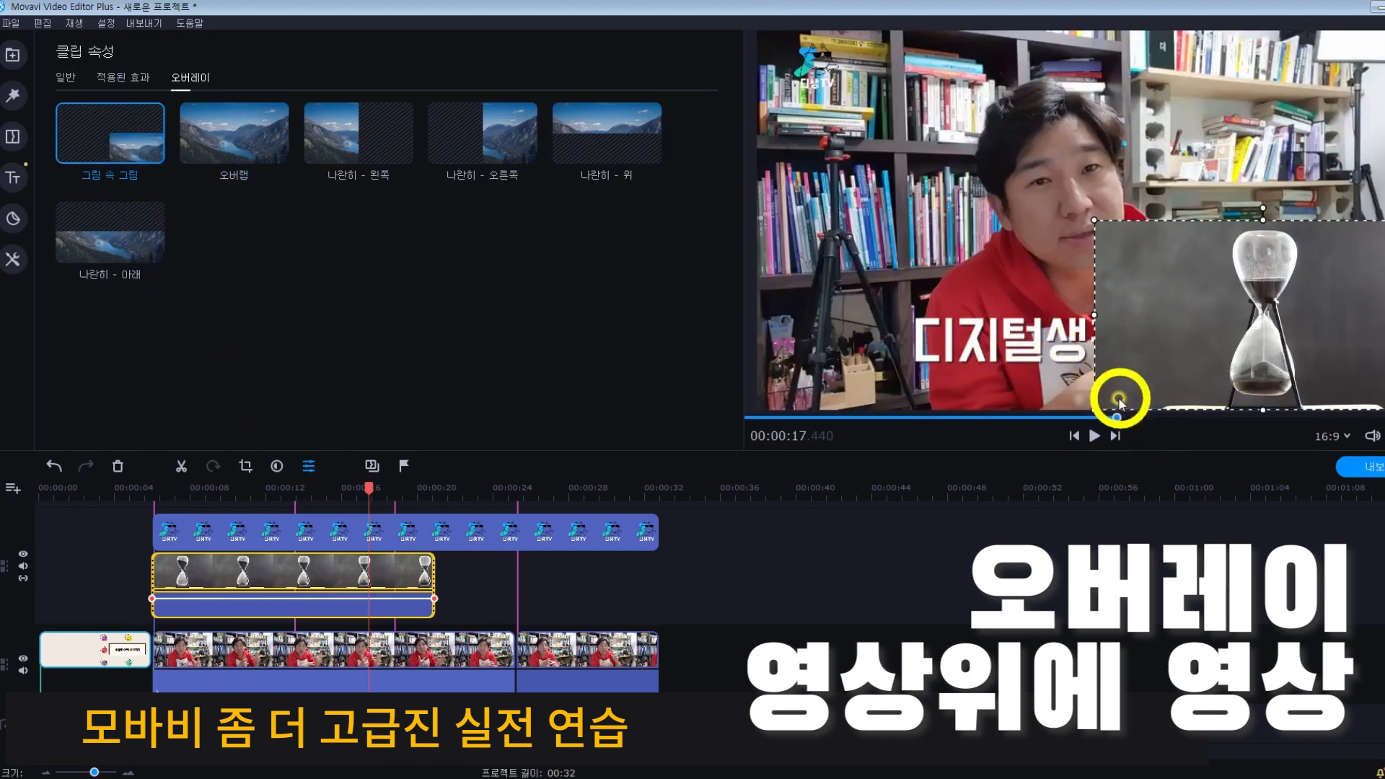
left_click_drag(1092, 408, 1218, 370)
left_click_drag(1308, 358, 1382, 152)
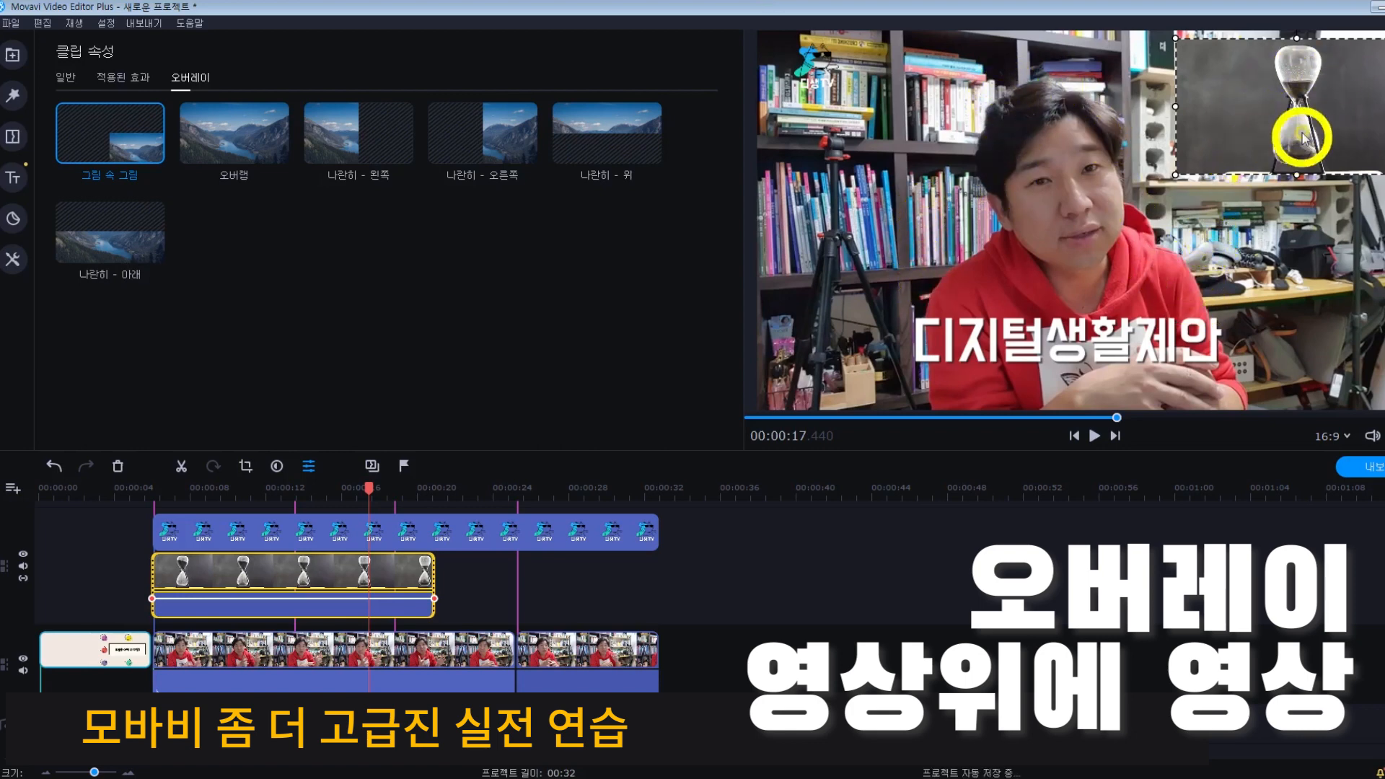
left_click_drag(370, 488, 241, 491)
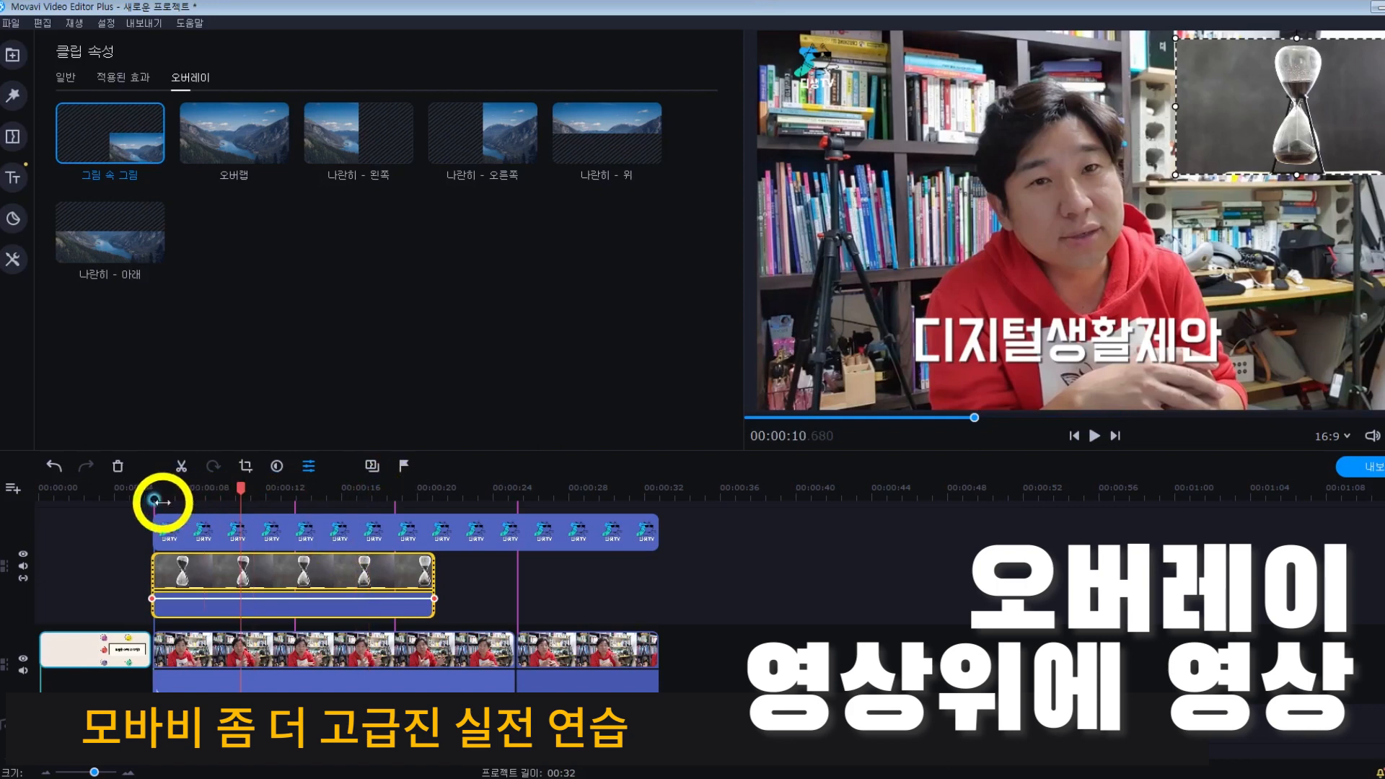
key("space")
Step: Trim the beginning of the hourglass overlay clip to about the 11-second mark
left_click(269, 566)
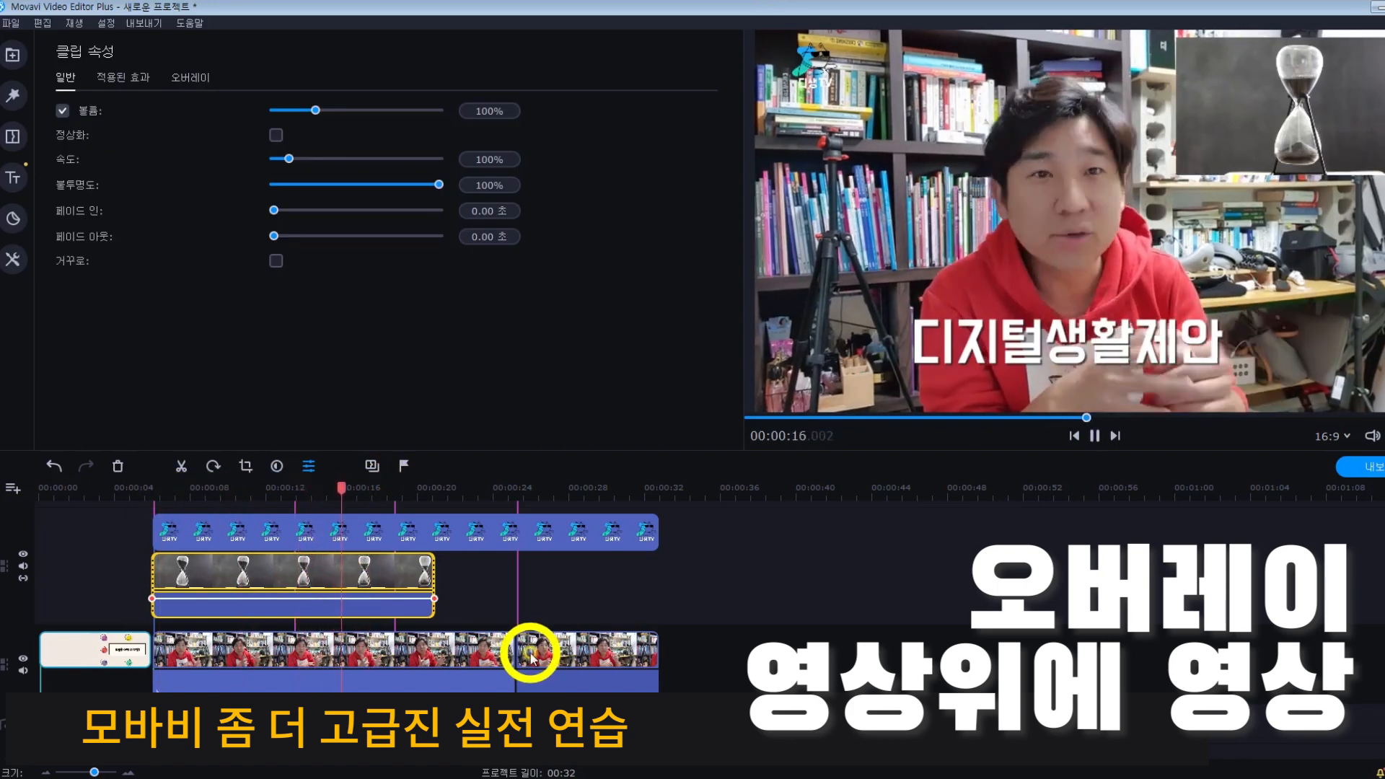
left_click_drag(349, 480, 260, 487)
left_click(189, 564)
left_click_drag(153, 585, 248, 577)
Step: Play back the opening footage, move the hourglass clip earlier to start at 00:00:09.800, and trim its end slightly
left_click(164, 496)
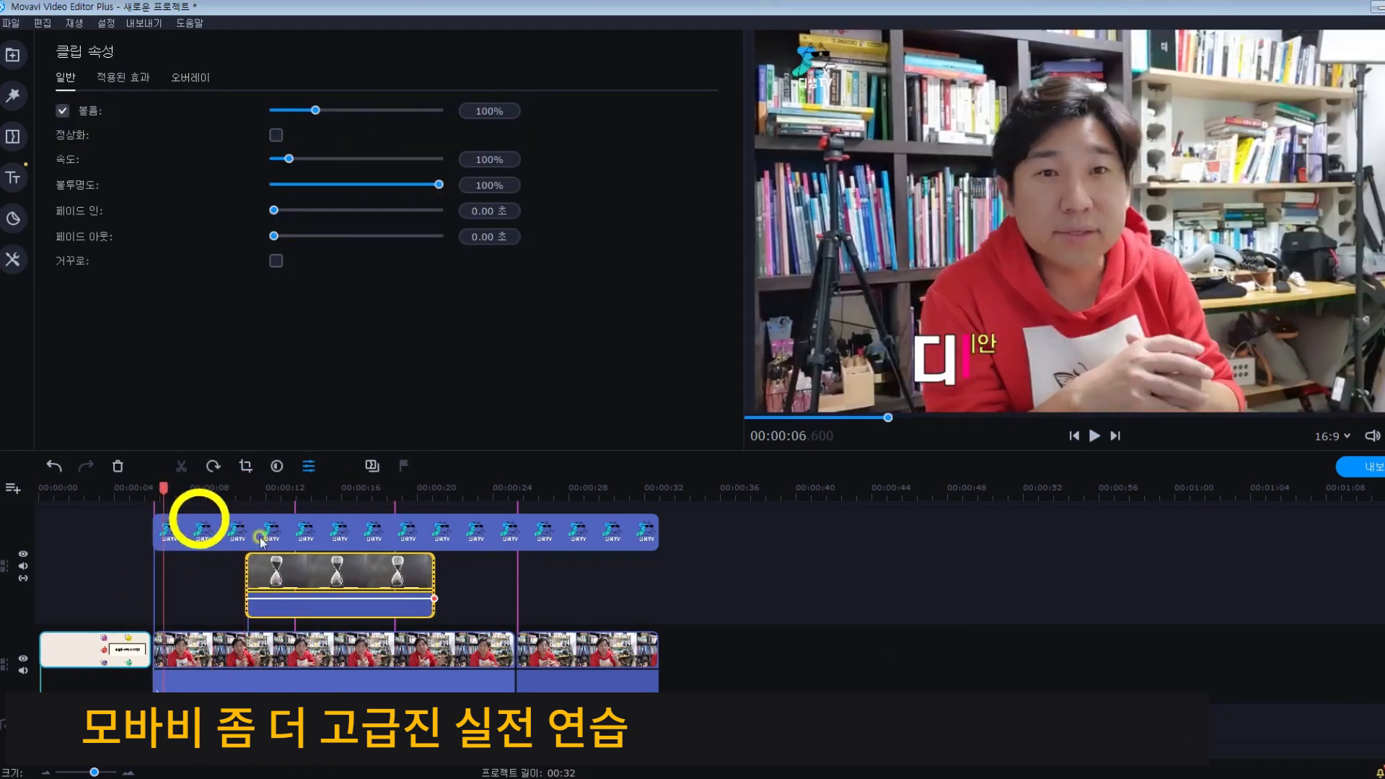
key("space")
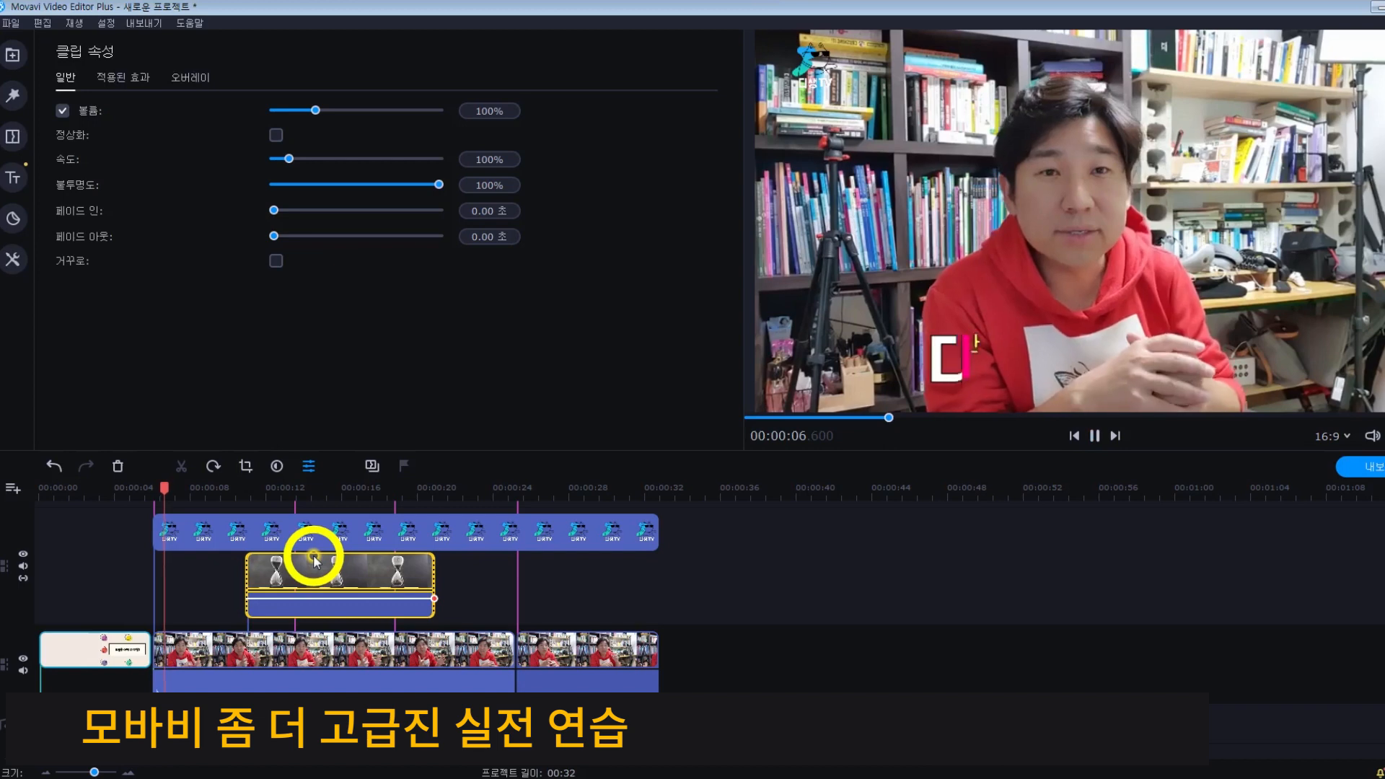
left_click(350, 579)
left_click_drag(350, 580, 327, 580)
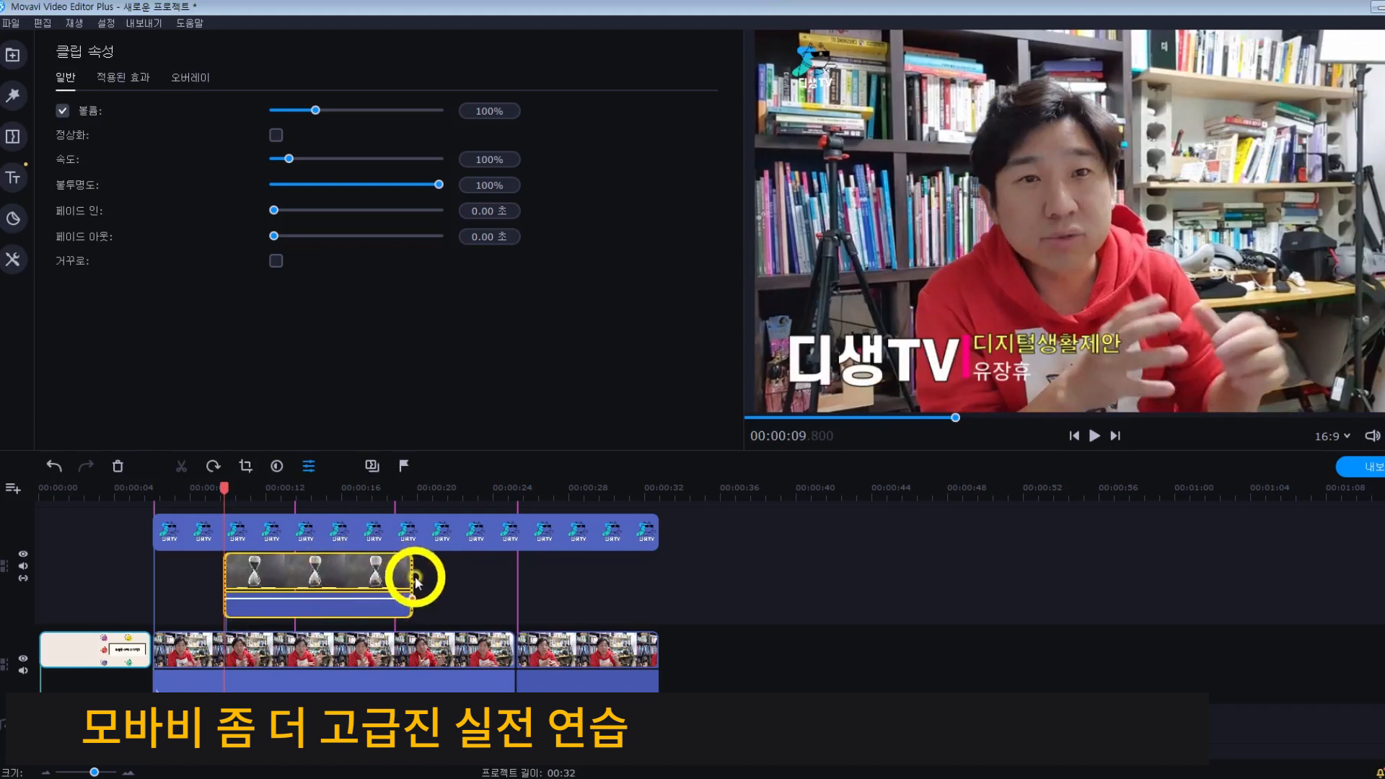
left_click_drag(411, 584, 404, 584)
left_click(352, 570)
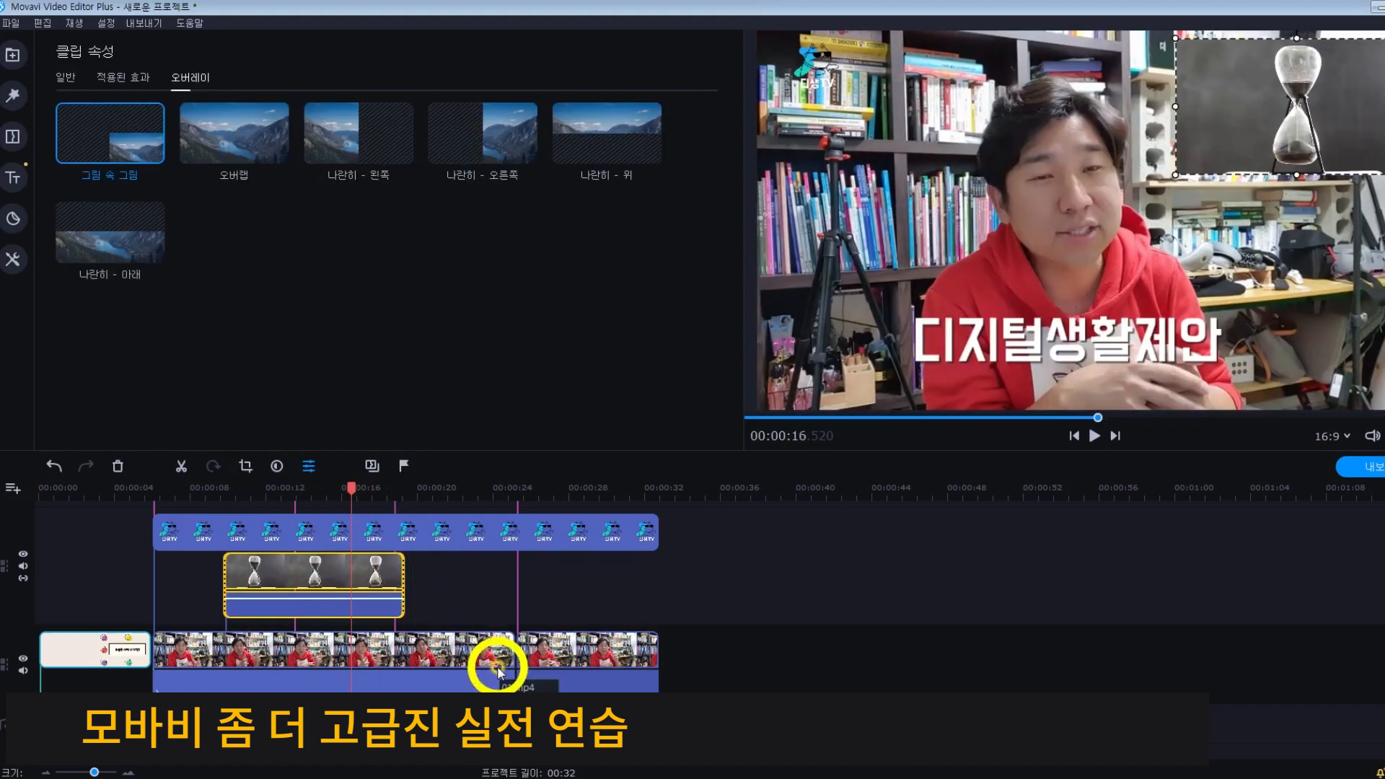
Step: Set the hourglass overlay's playback speed to 200% in its general clip properties and play it back
left_click(385, 588)
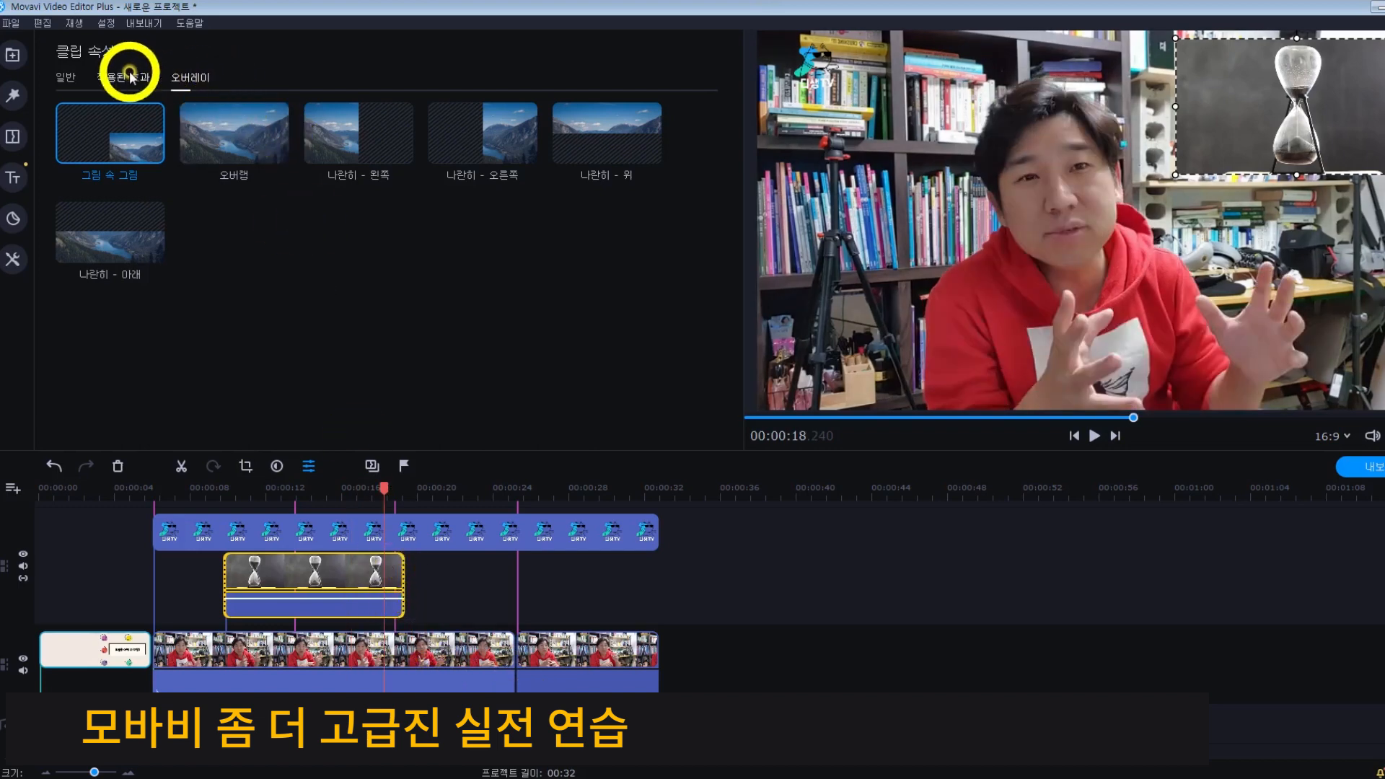
left_click(66, 78)
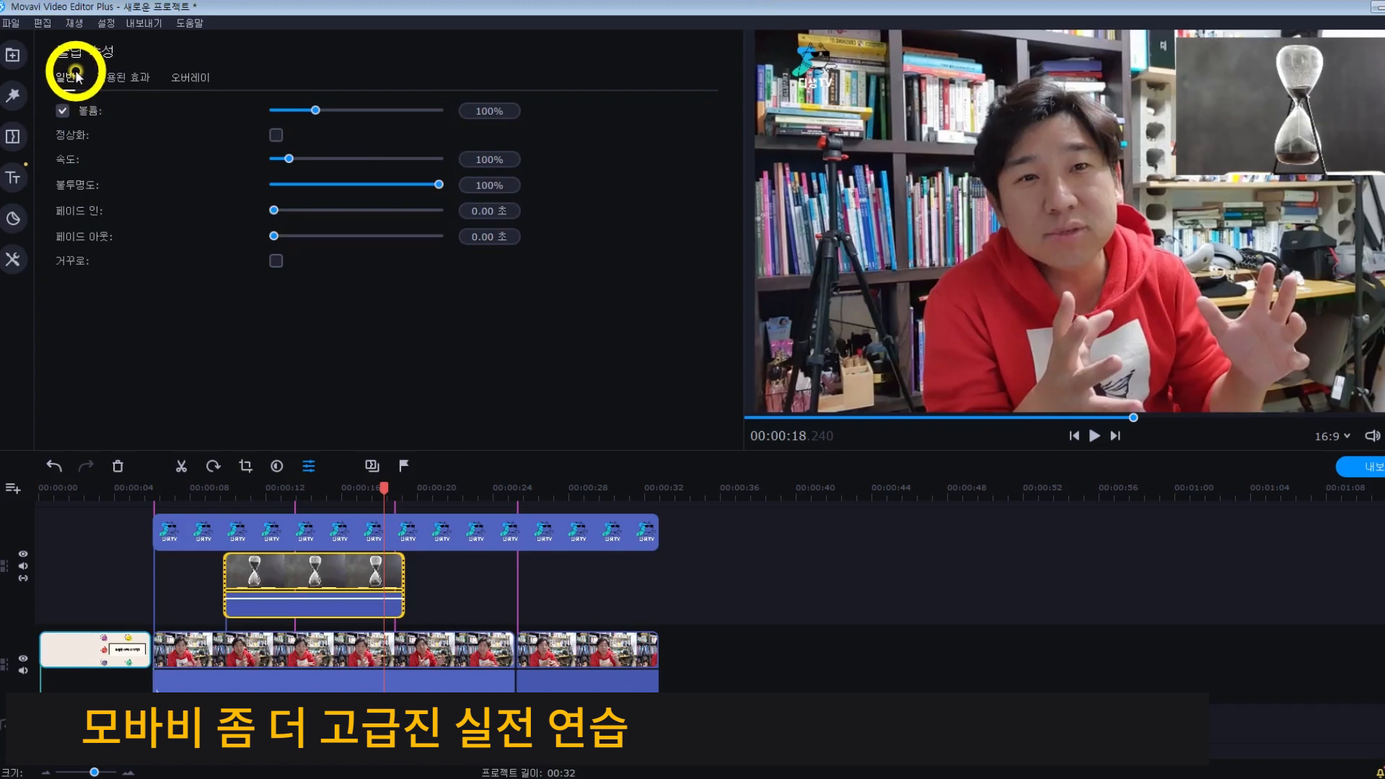
left_click(360, 653)
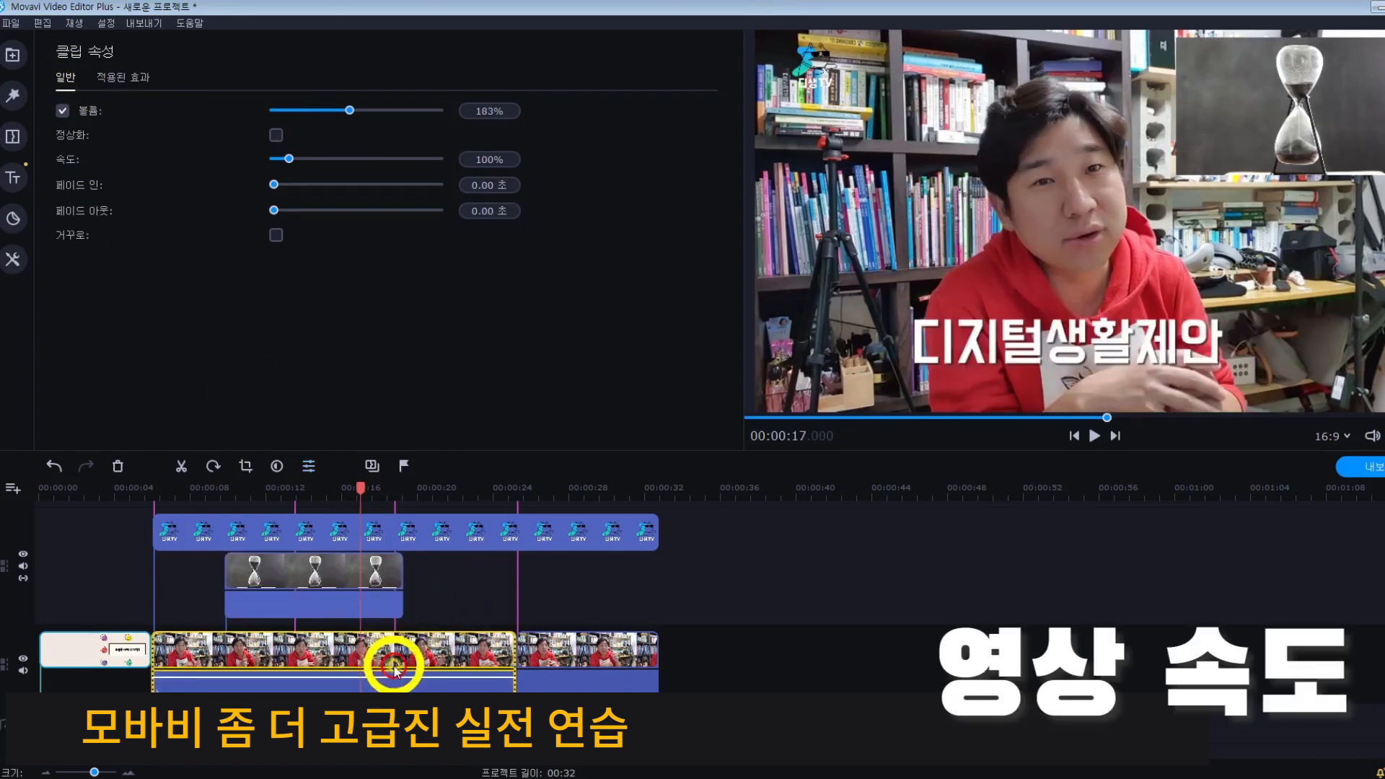
left_click(647, 657)
left_click(427, 654)
left_click(366, 573)
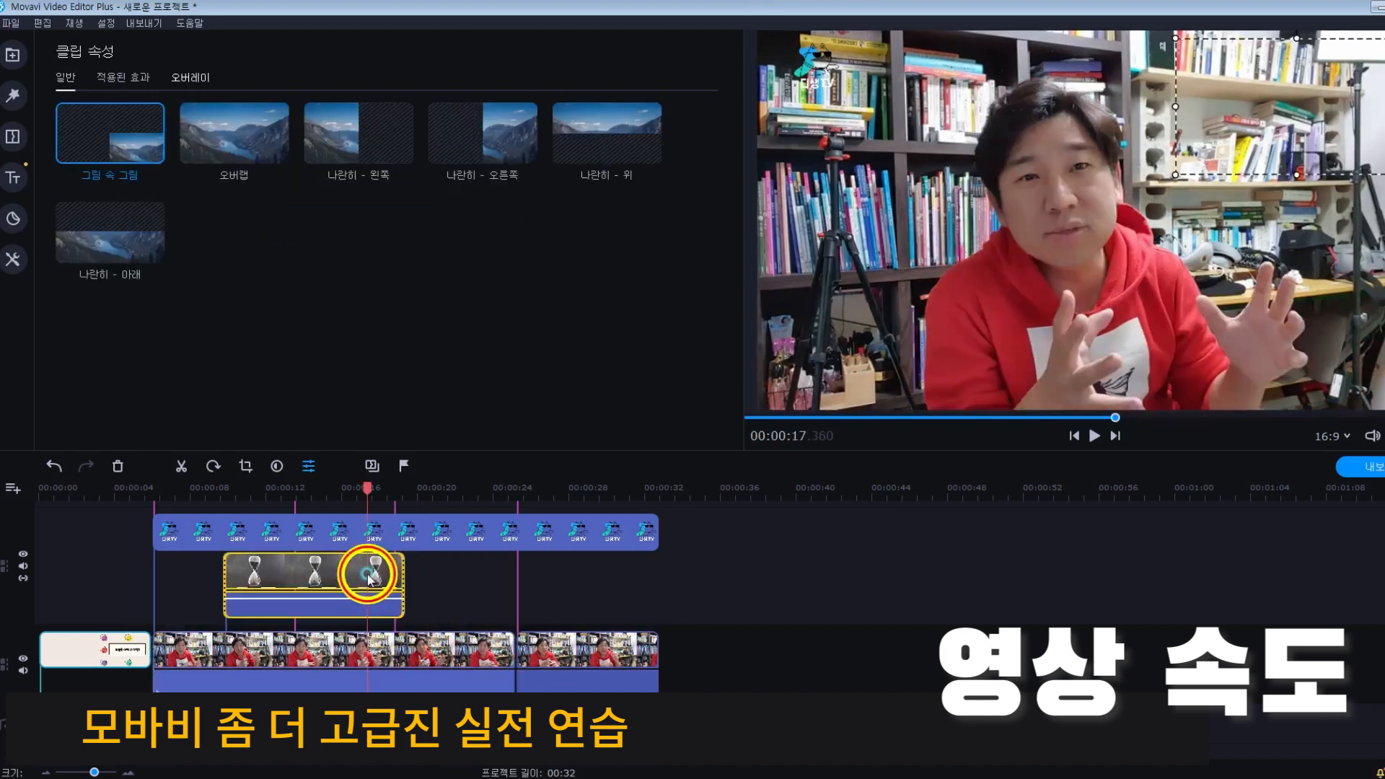
left_click(68, 79)
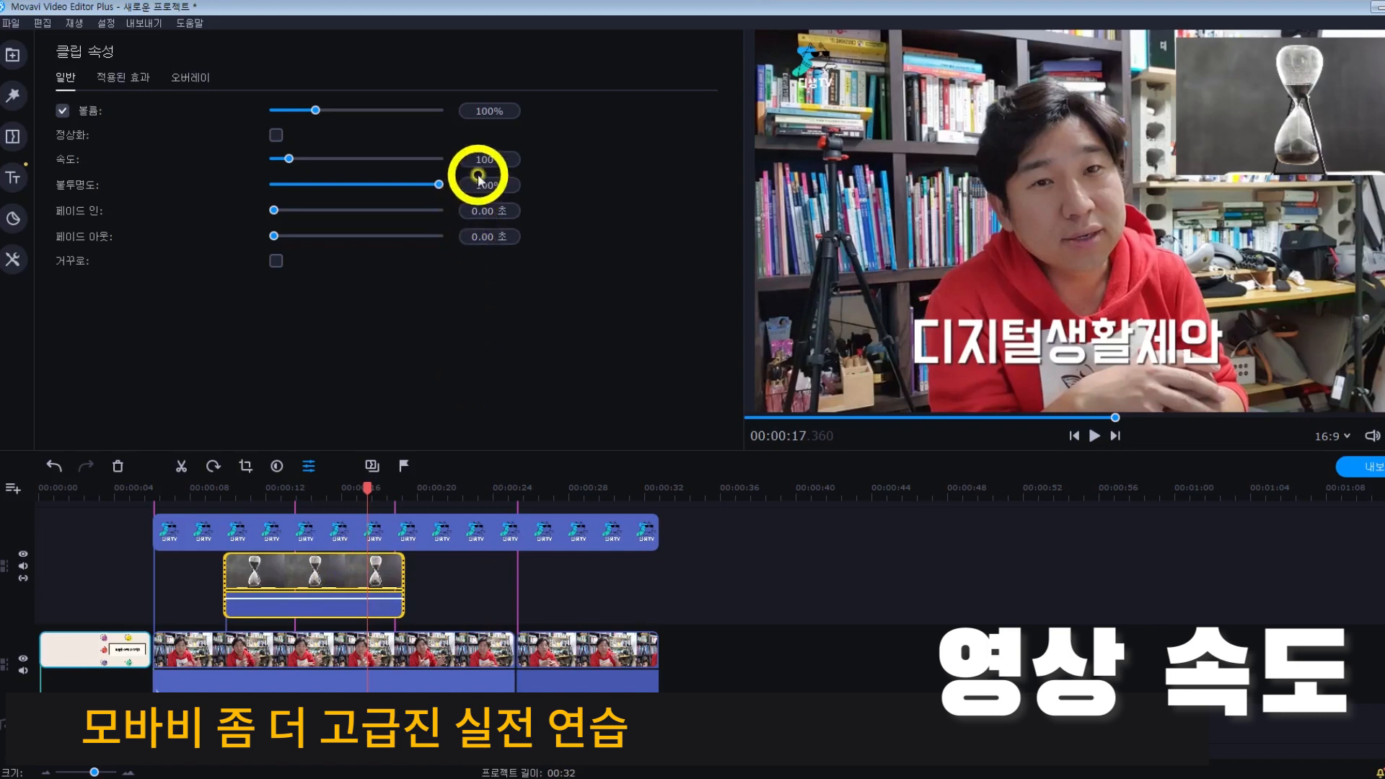
left_click_drag(472, 161, 647, 150)
left_click(652, 153)
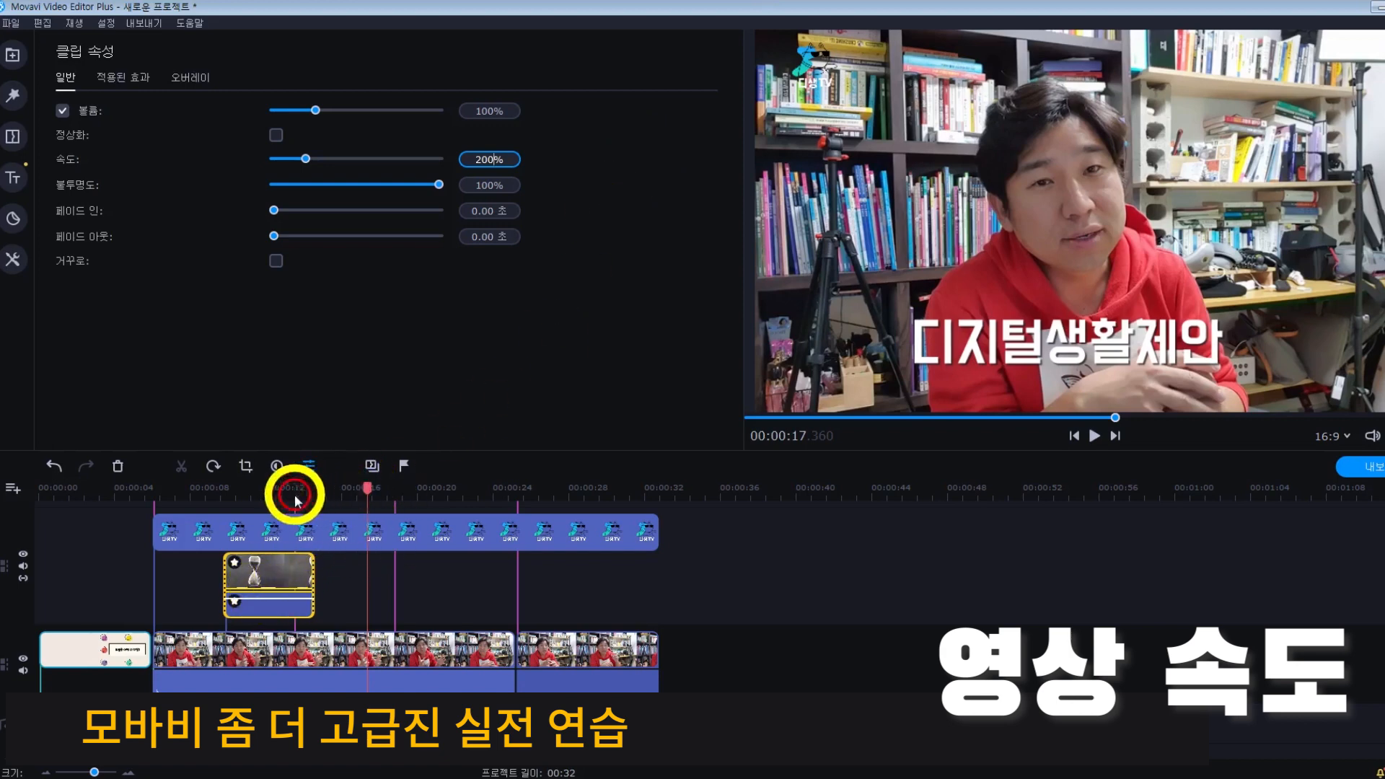
left_click(239, 505)
left_click_drag(239, 507, 230, 507)
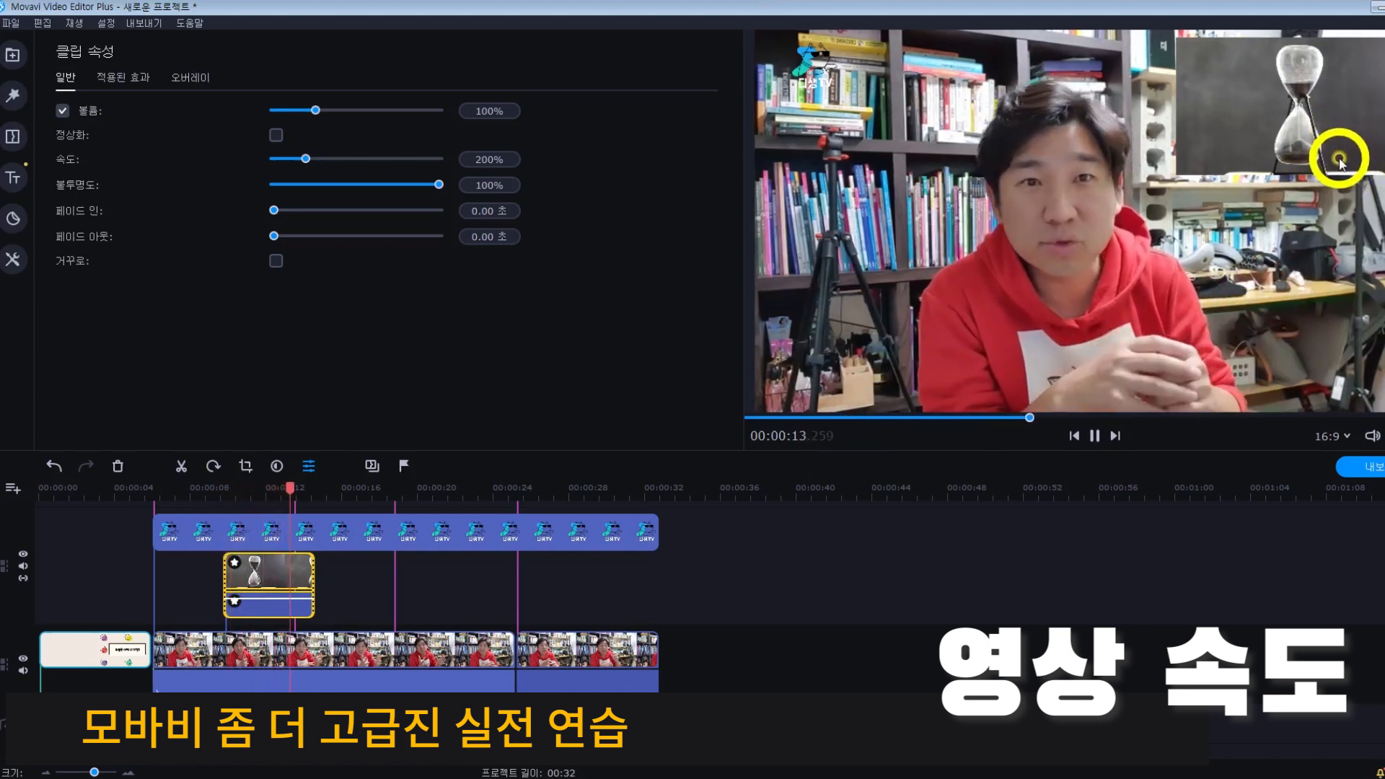
left_click(1297, 109)
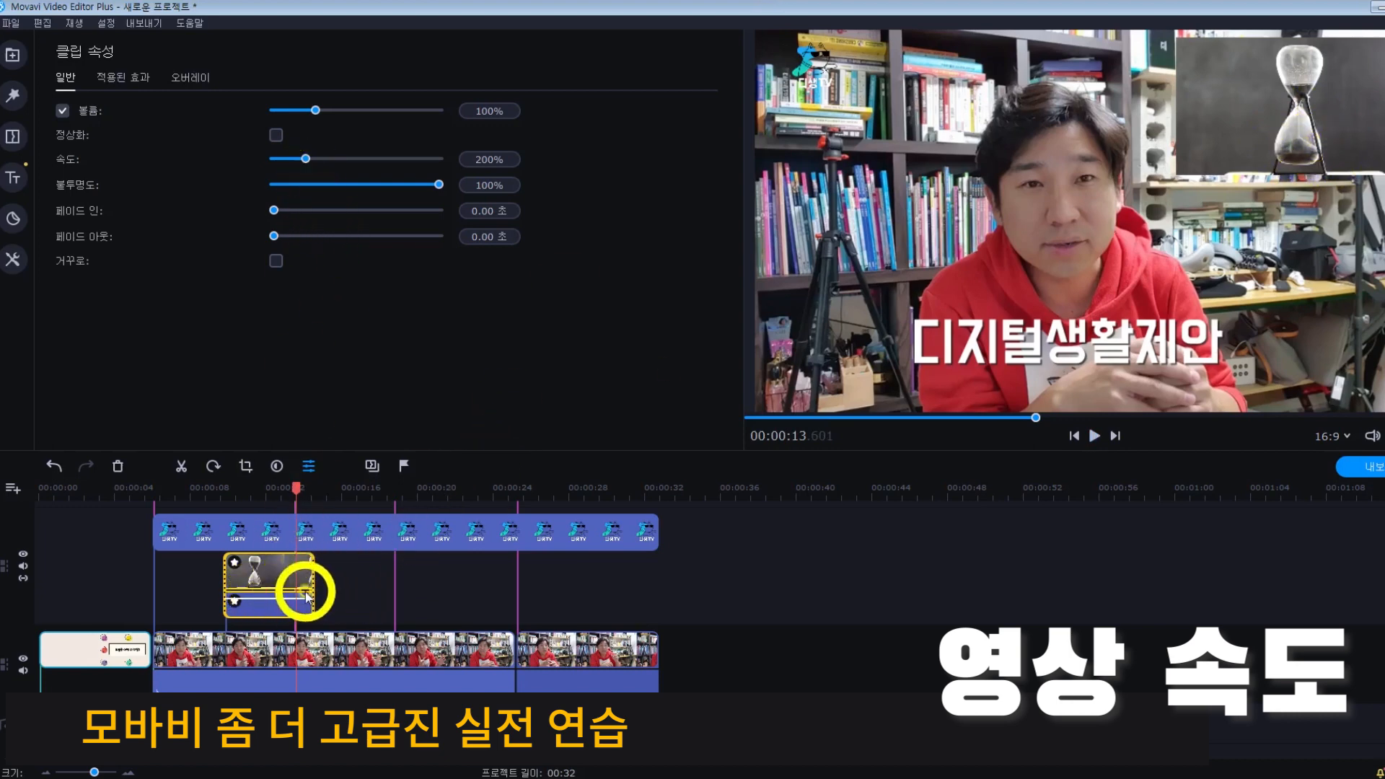
Step: Try a 50% playback speed on the hourglass overlay and preview it from the clip's beginning
left_click(504, 159)
type("50")
key("Return")
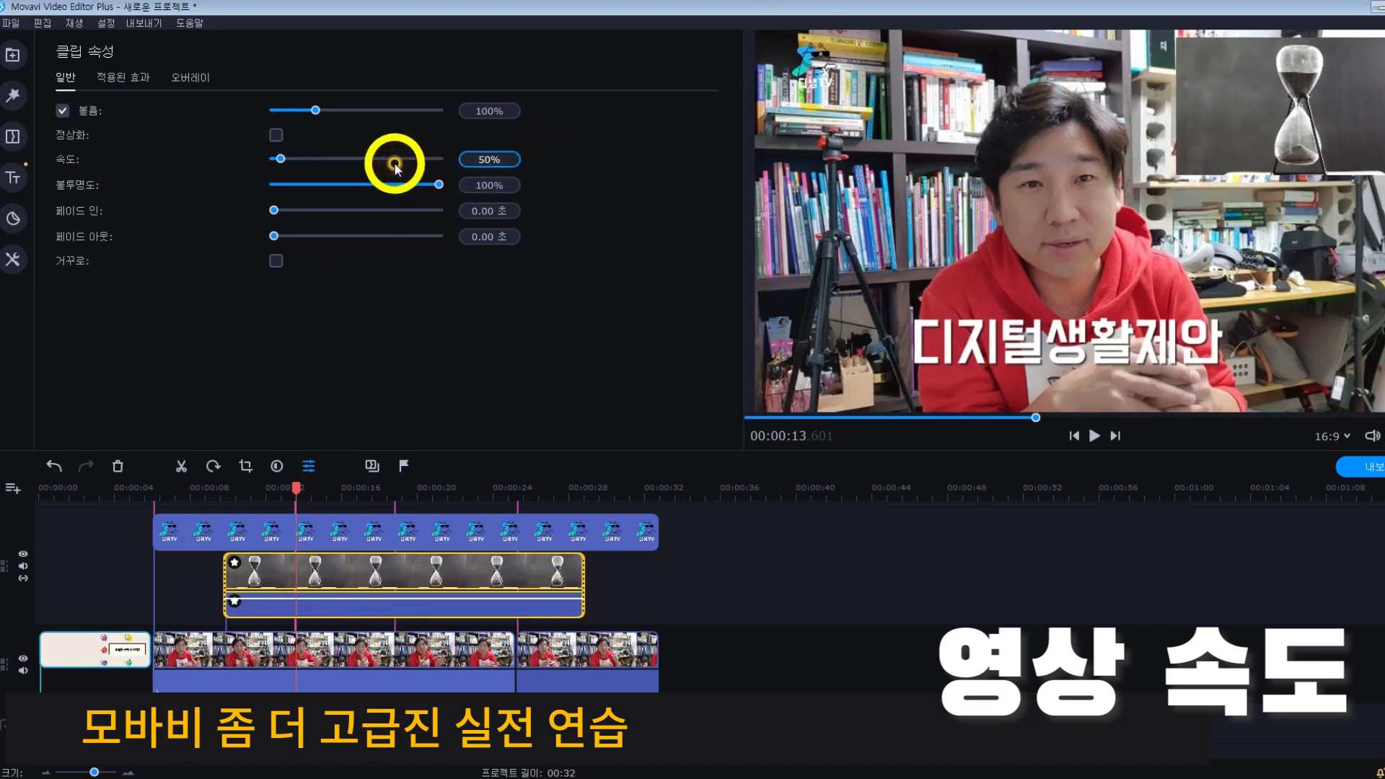
left_click_drag(297, 488, 231, 497)
key("space")
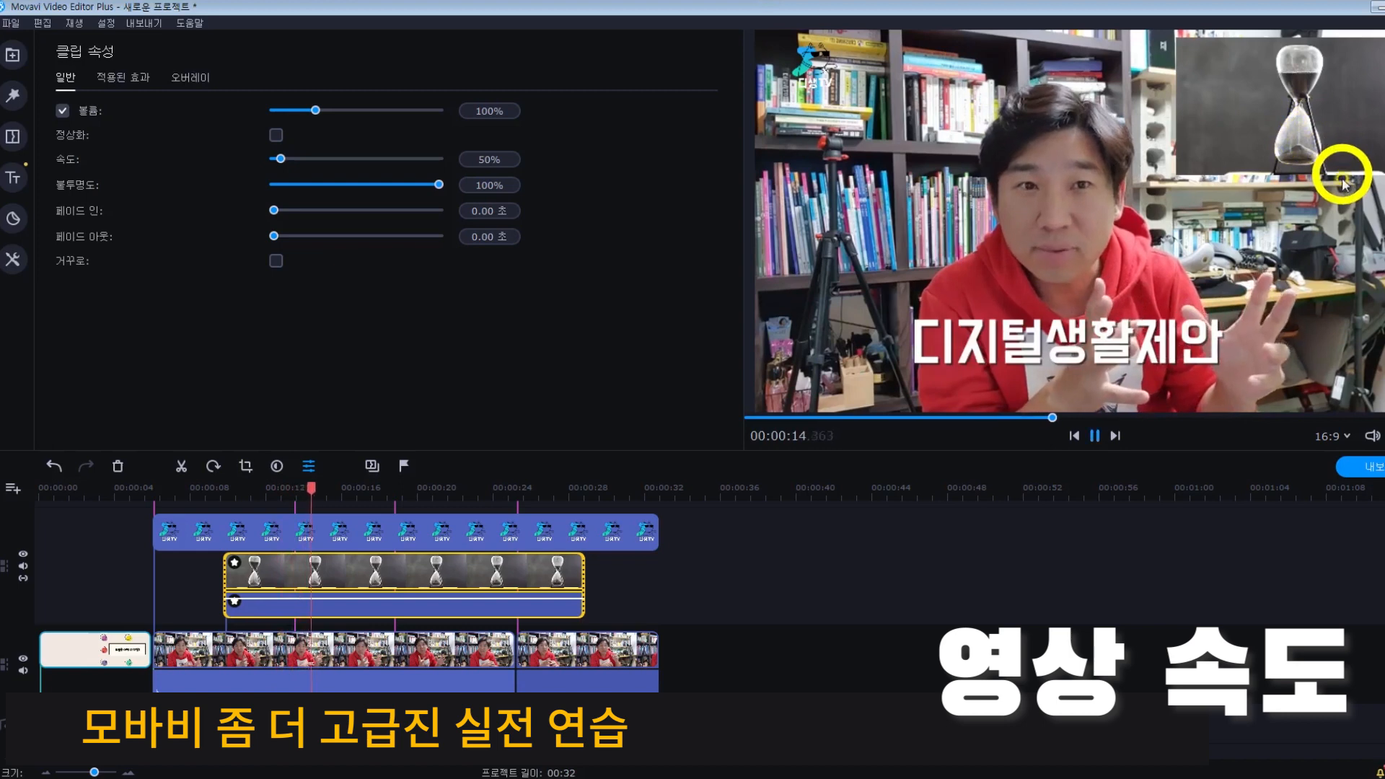
key("space")
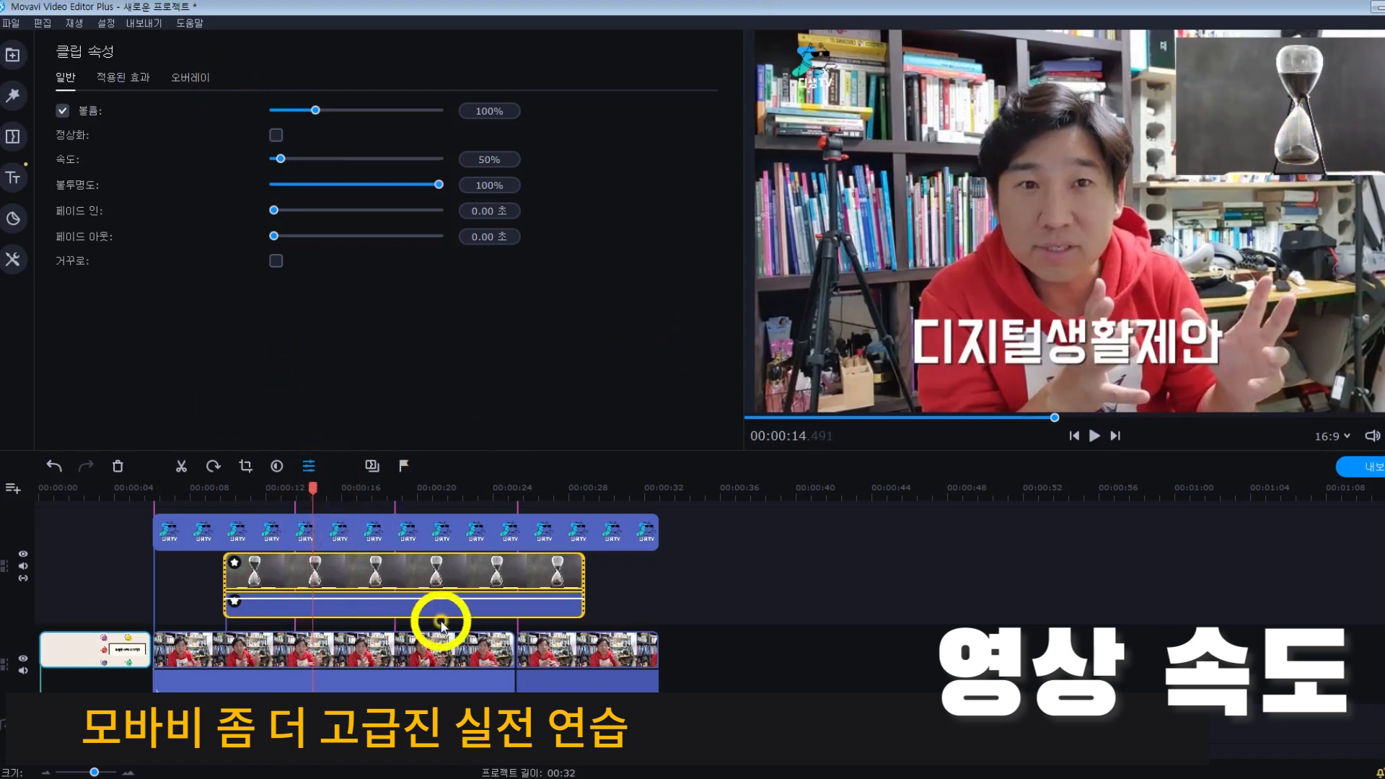
Step: Return the hourglass overlay's playback speed to 200%
left_click_drag(476, 157, 627, 153)
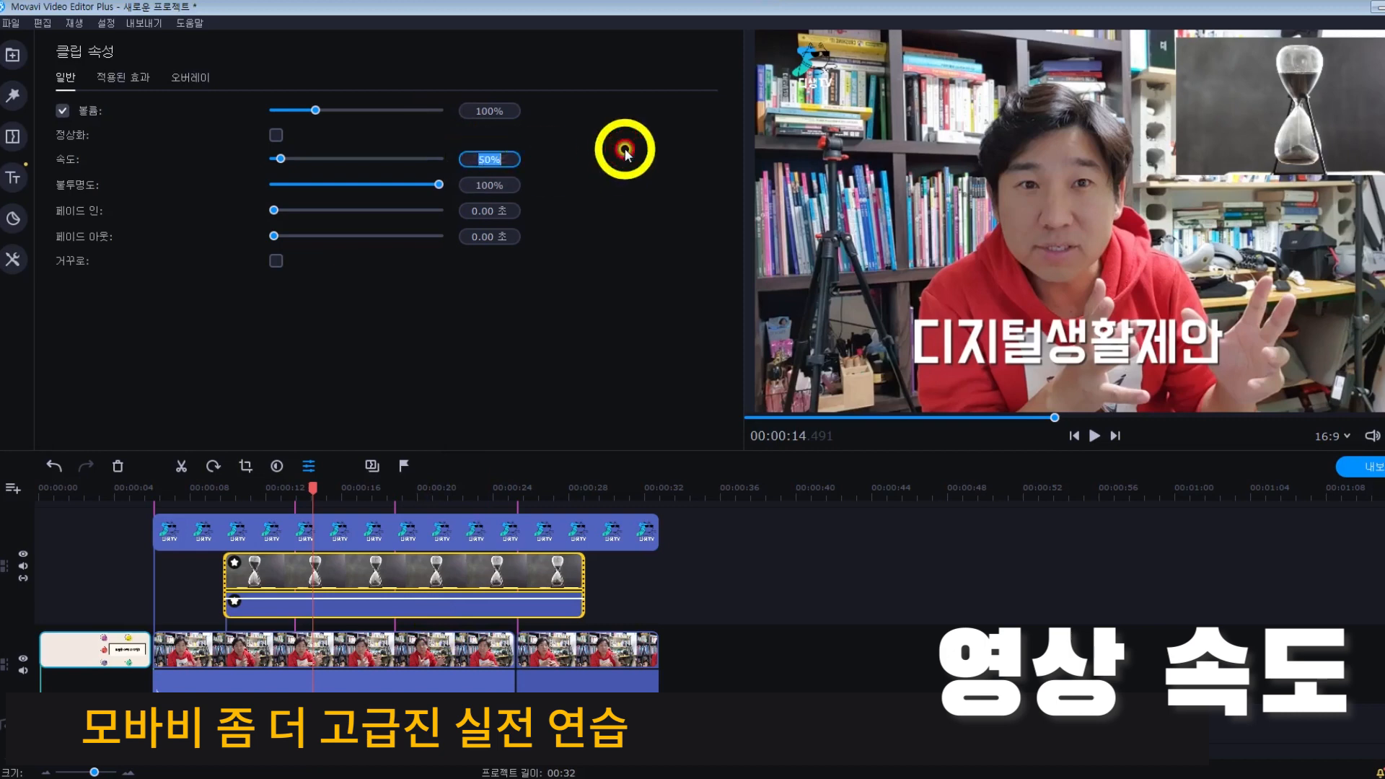
type("200")
key("Return")
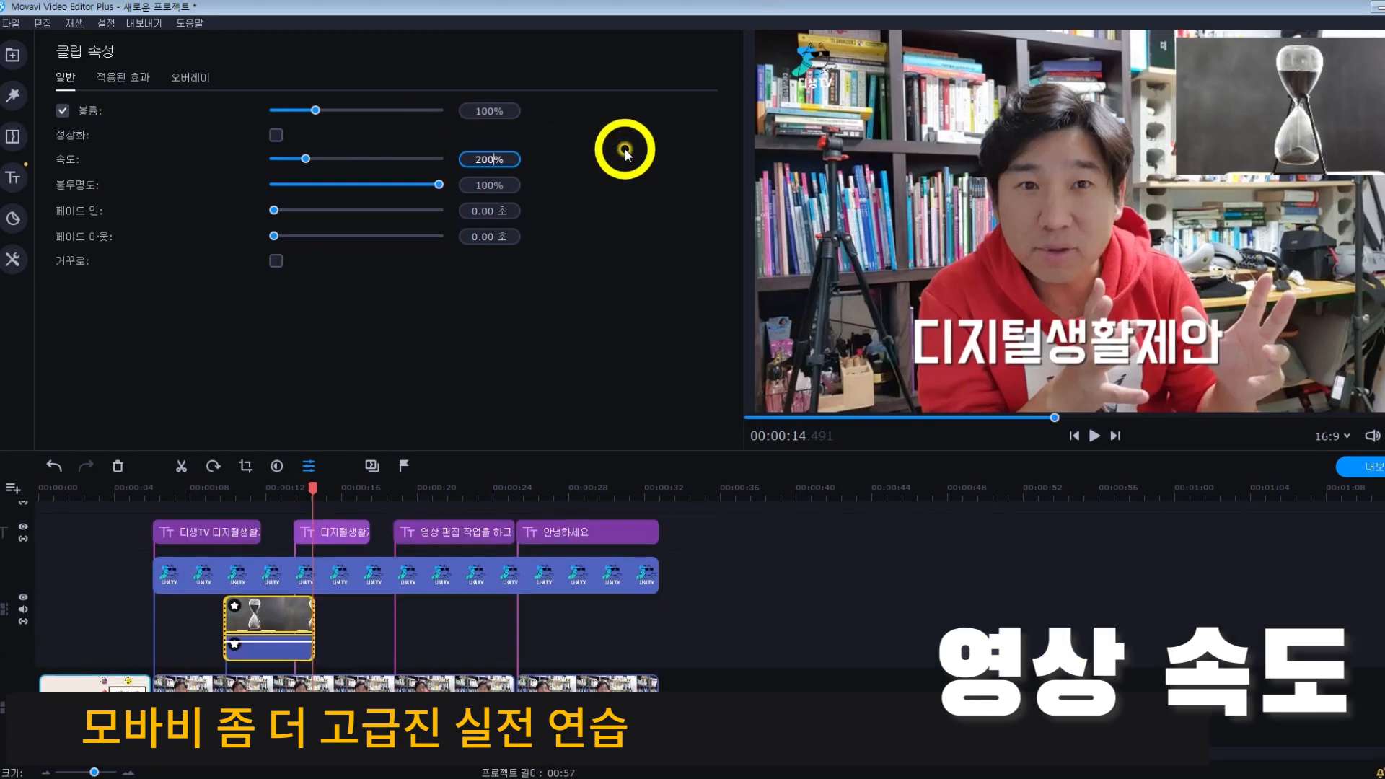
Step: Turn on reverse playback for the hourglass overlay and play it back from the clip's start
left_click_drag(310, 486, 244, 514)
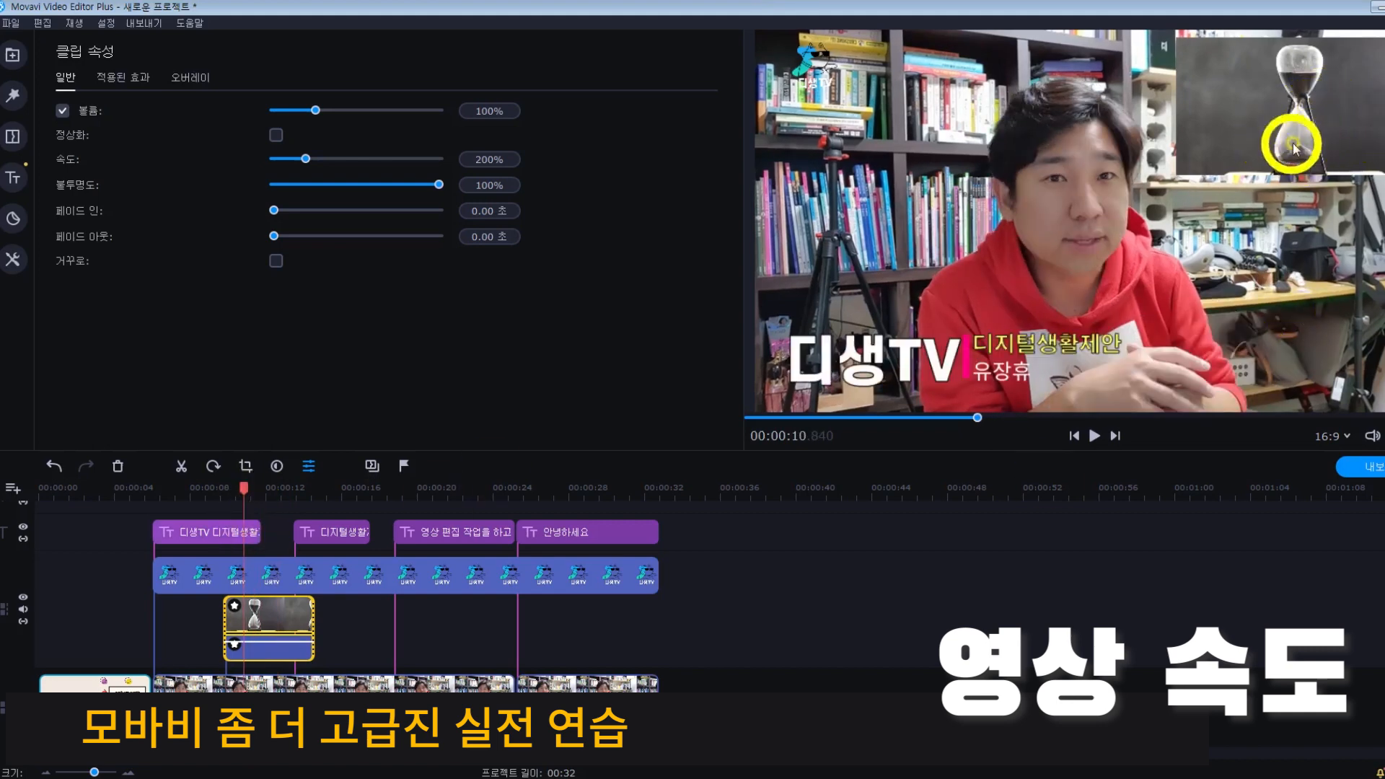
left_click(277, 264)
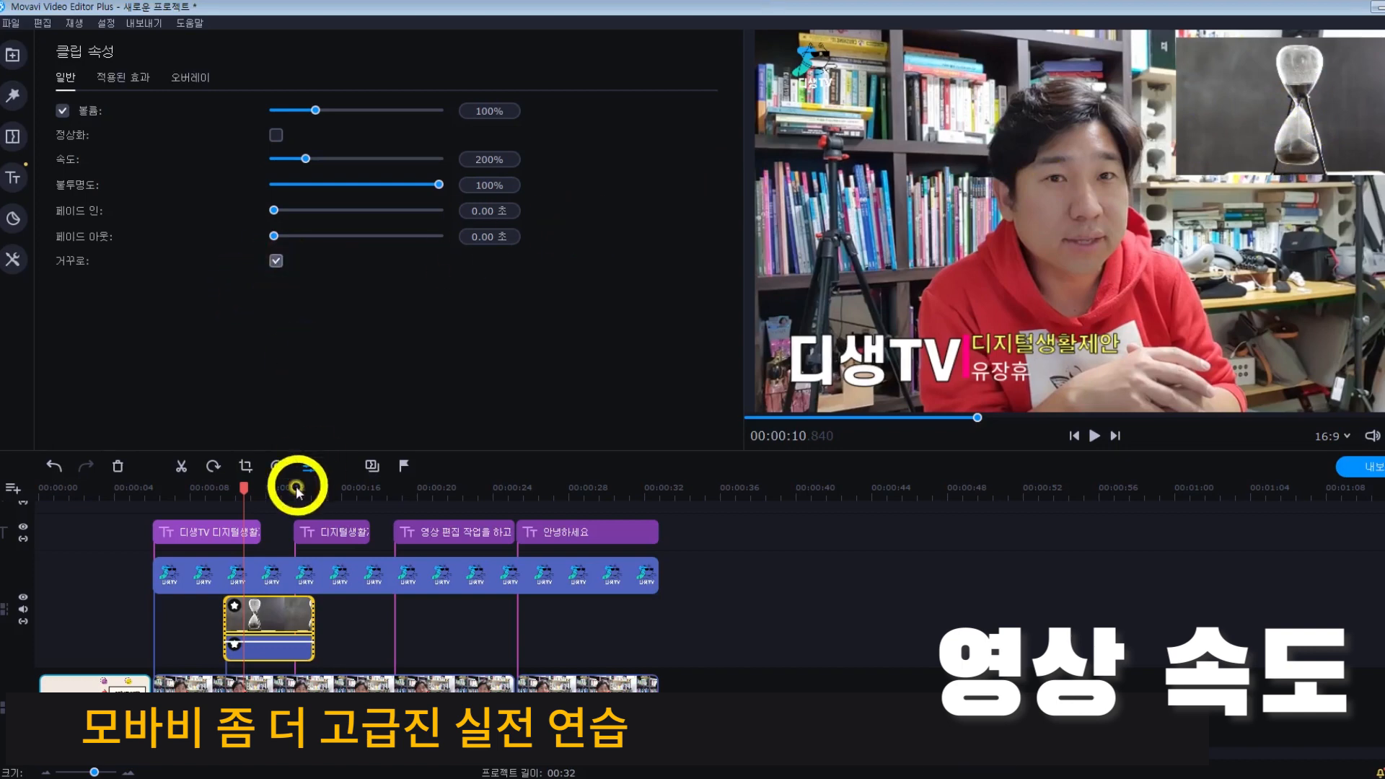
left_click(223, 494)
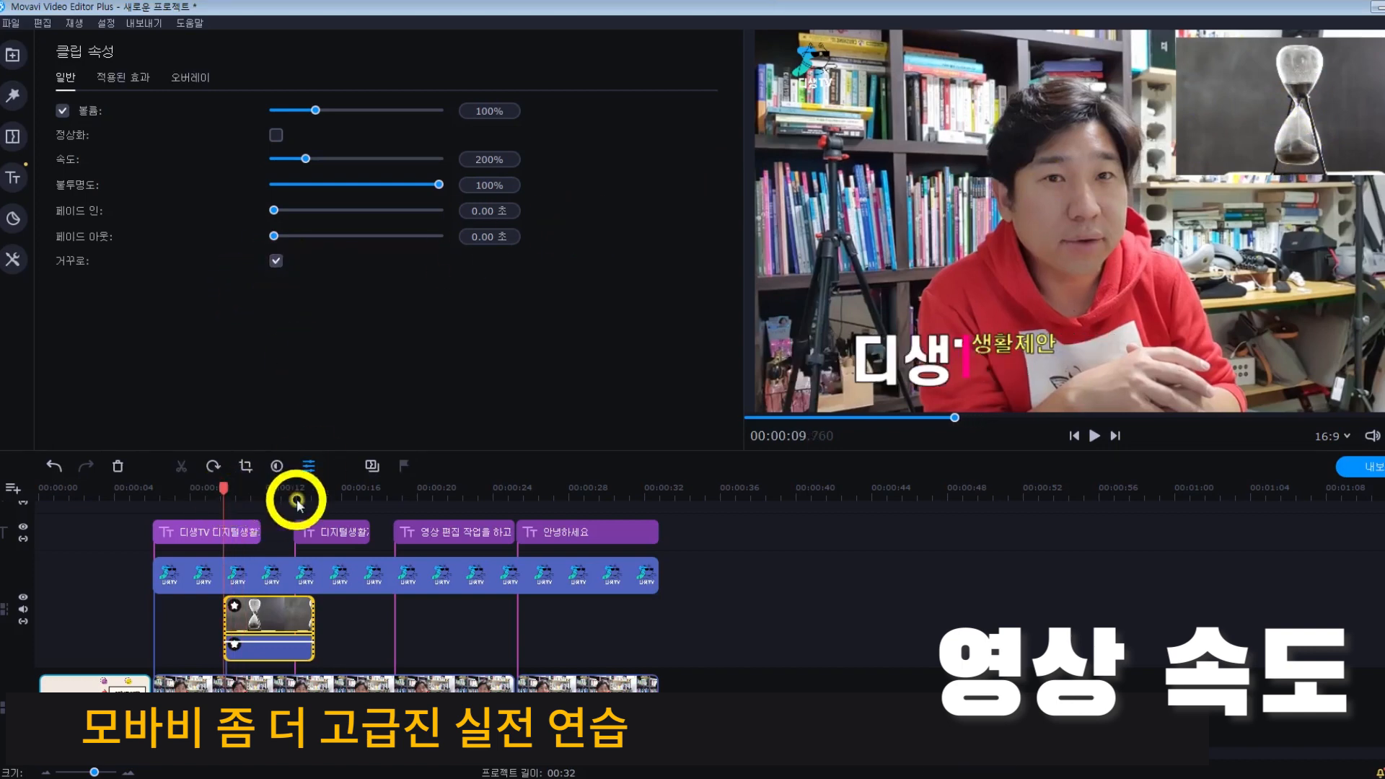
key("space")
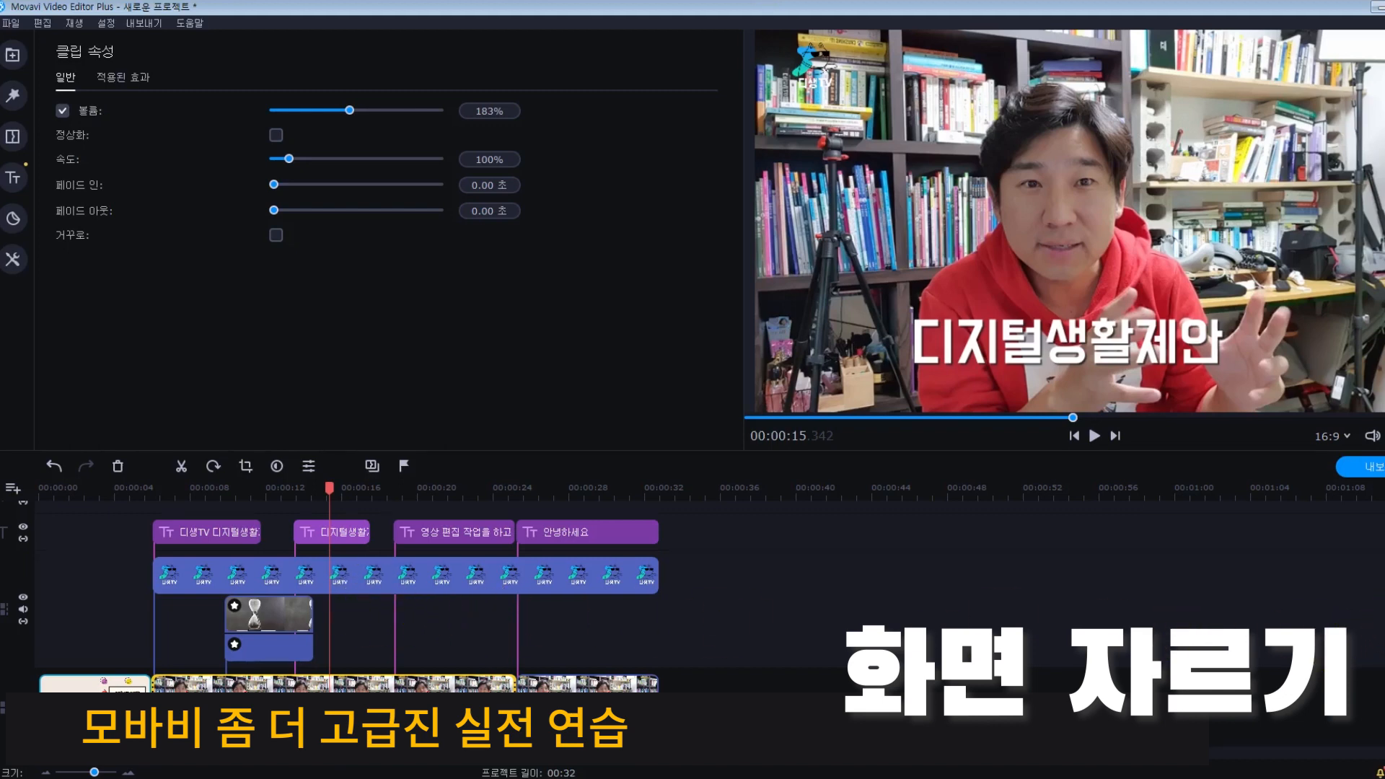
Step: Stop playback and mute the main video track holding the talking-head footage
scroll(297, 765, "down", 2)
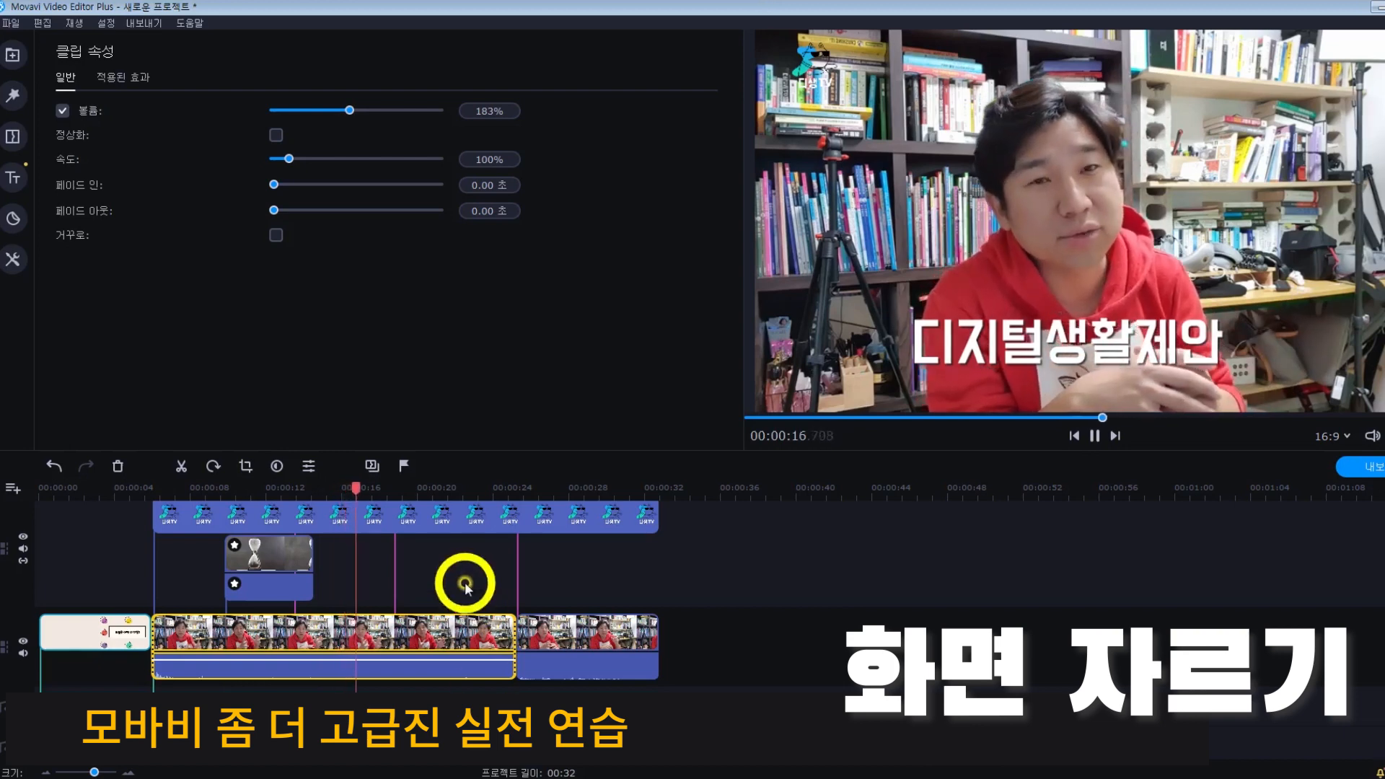
key("space")
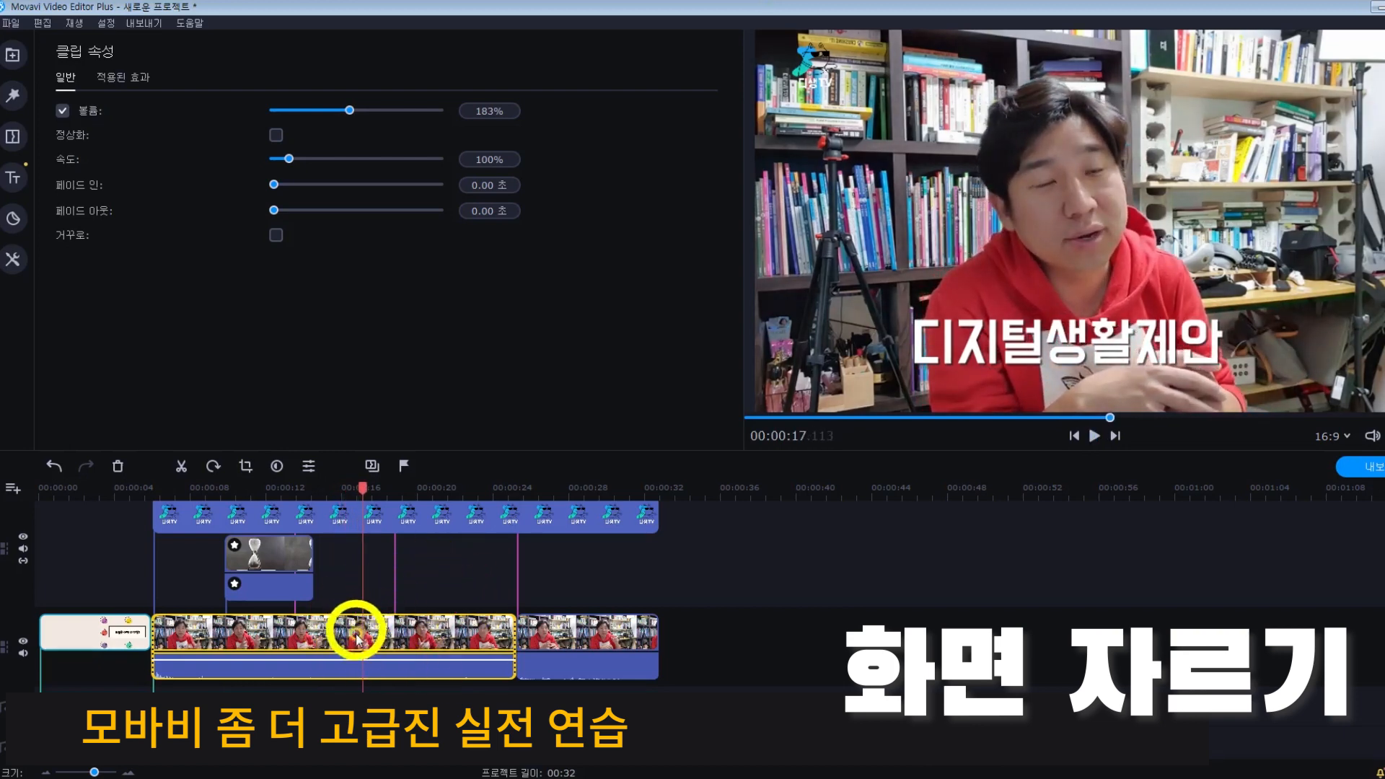
left_click(24, 654)
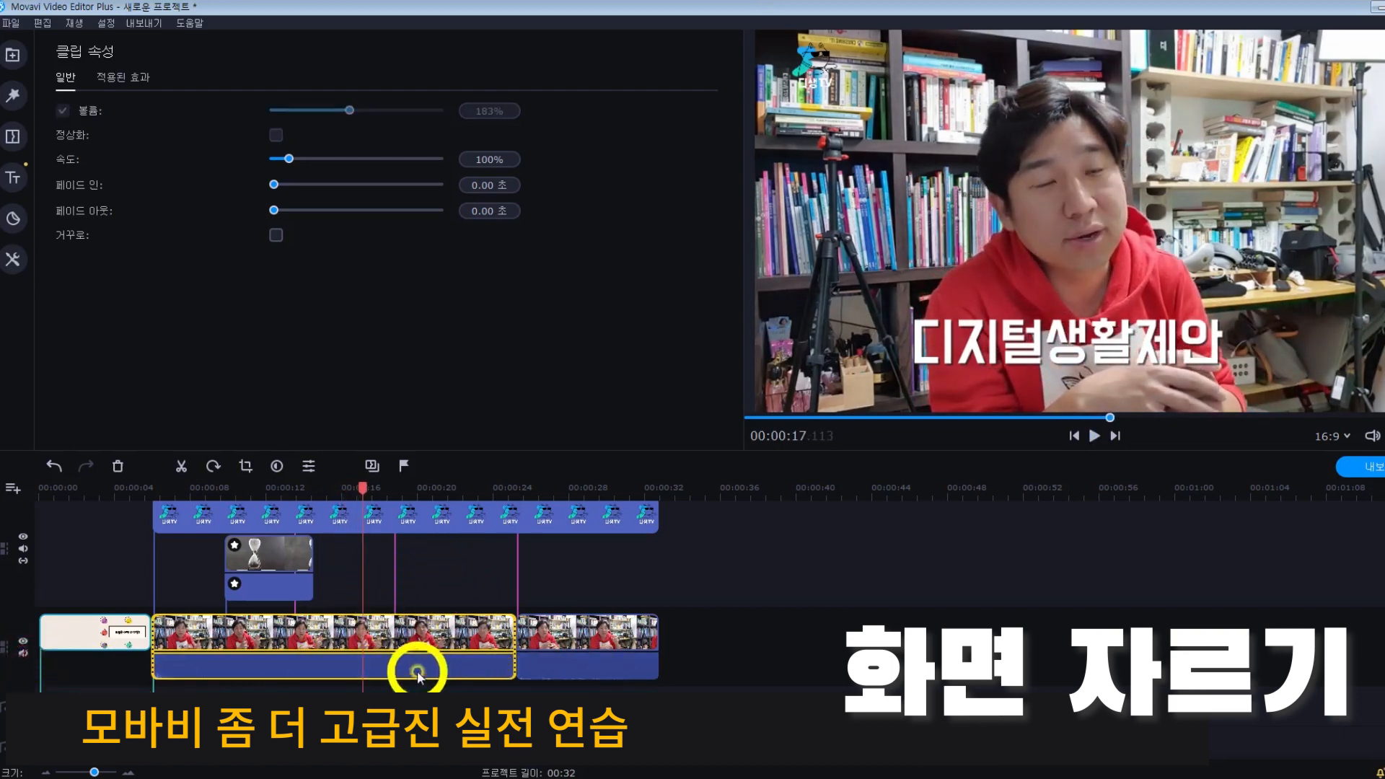
Step: Split the first talking-head clip at 00:00:15.560 and 00:00:17.560, and select the short segment between the cuts
left_click_drag(364, 485, 326, 487)
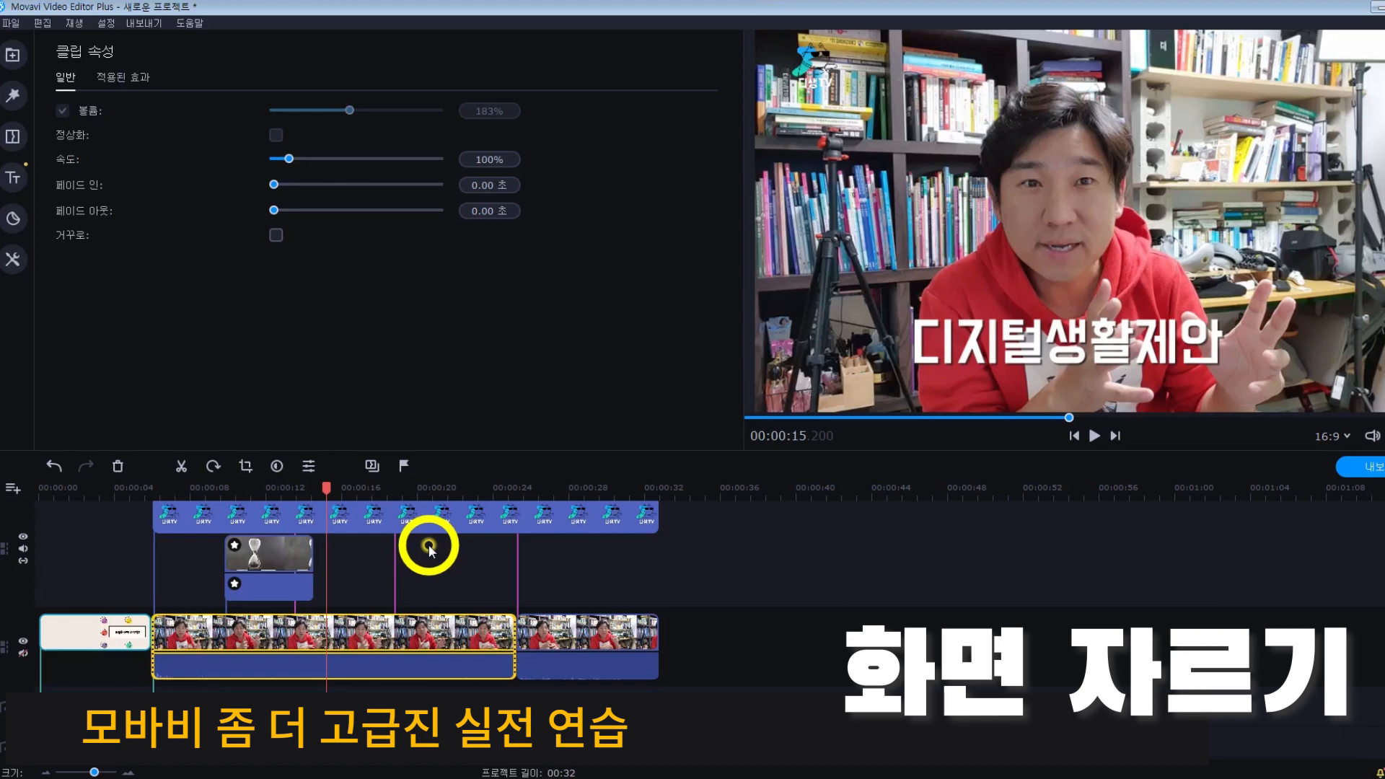
left_click(315, 488)
key("space")
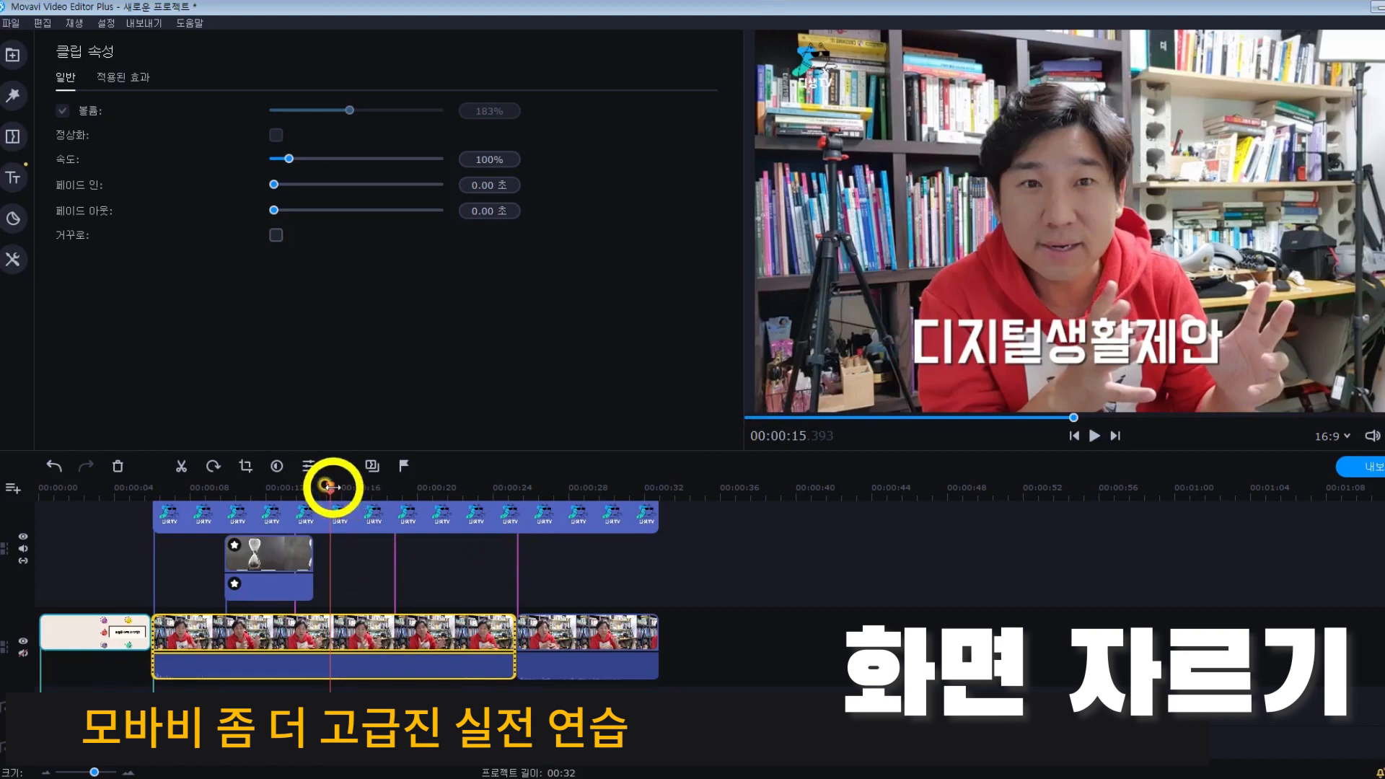
left_click_drag(330, 487, 333, 487)
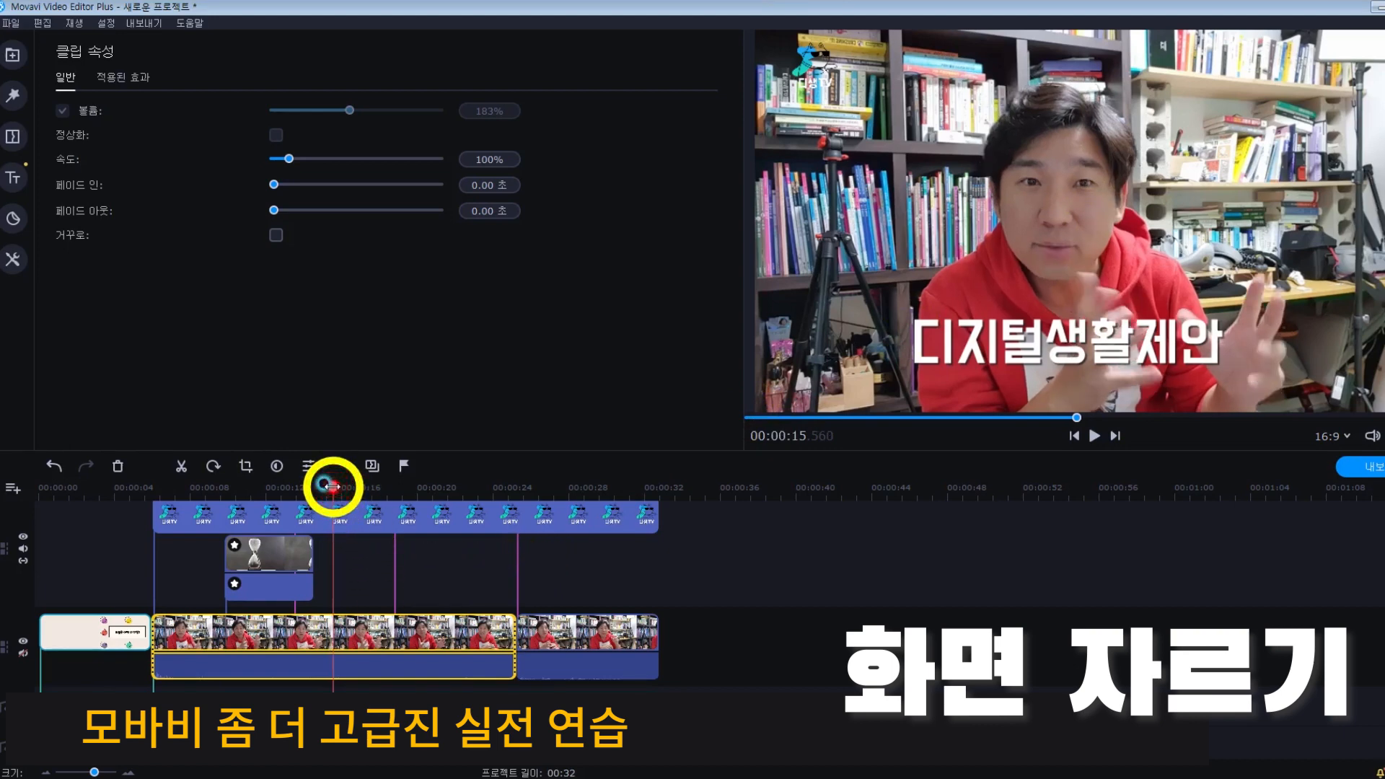
left_click(179, 469)
key("space")
left_click_drag(336, 490, 371, 495)
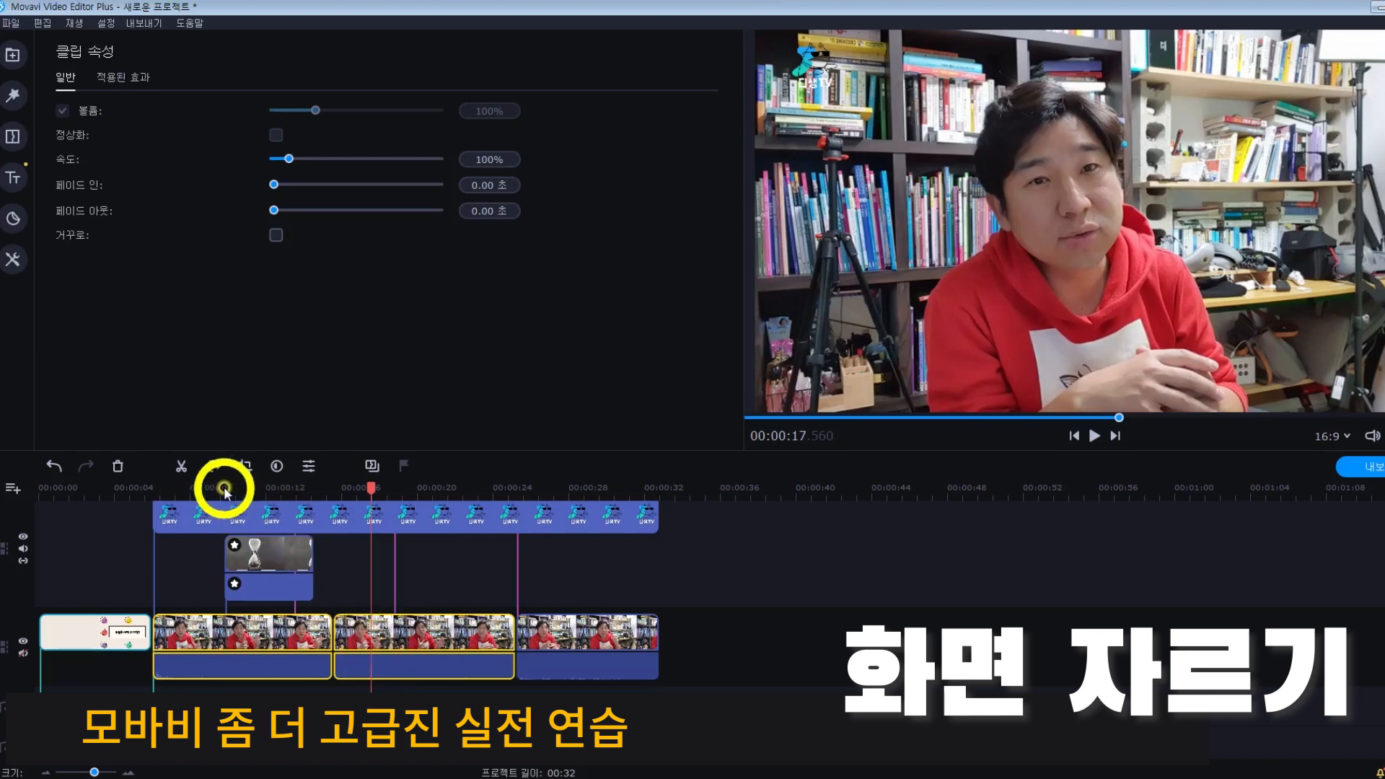
left_click(181, 467)
left_click(358, 639)
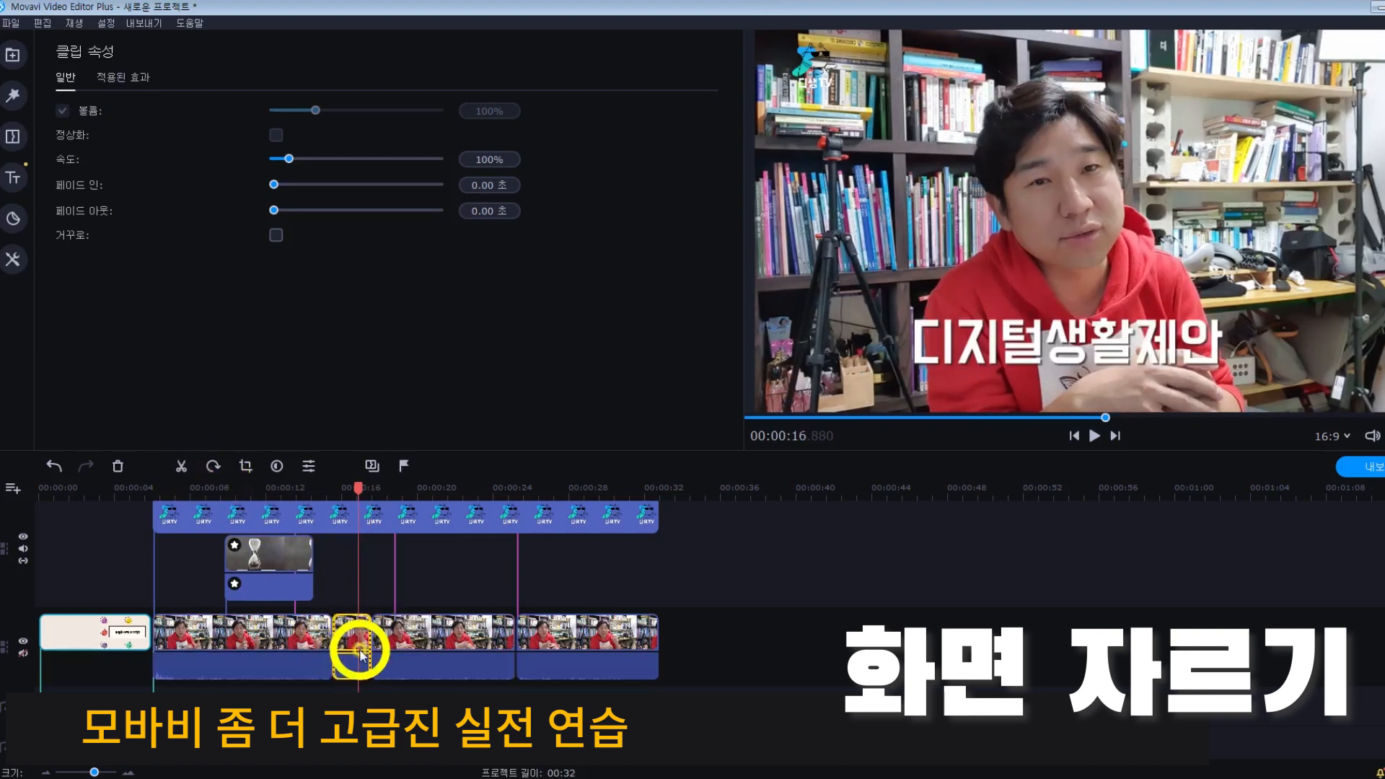
Step: Crop the short segment between the two cuts tightly around the speaker's face and apply the crop
left_click_drag(357, 491, 347, 489)
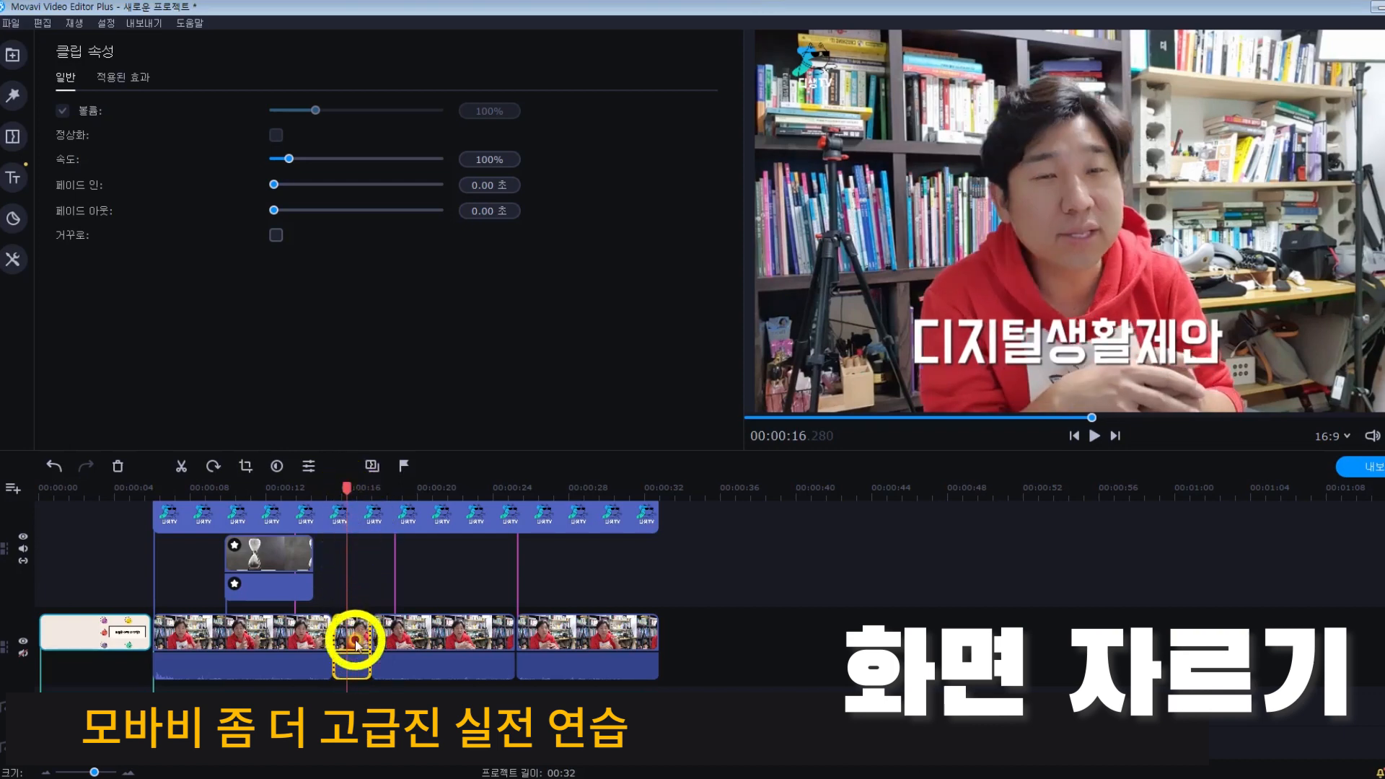
left_click(246, 466)
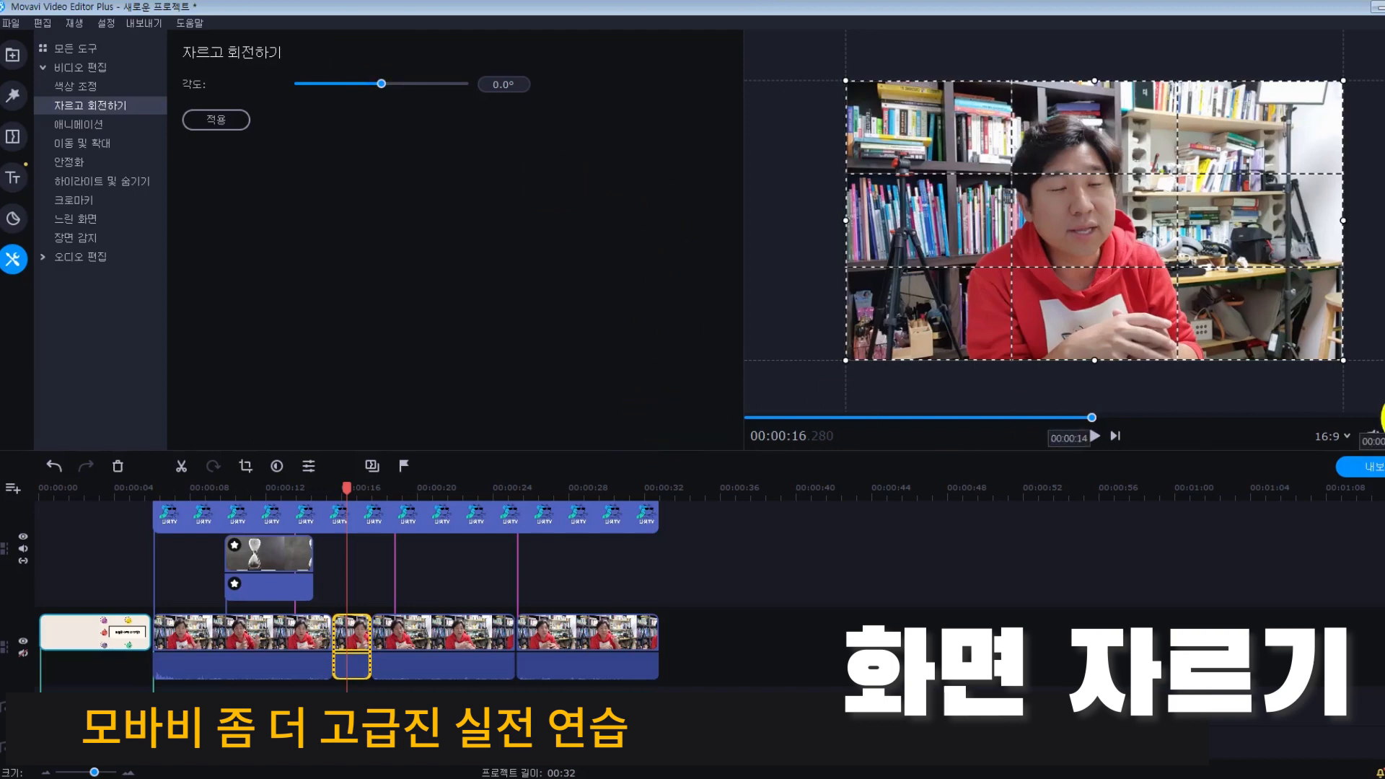
left_click_drag(1343, 356, 1103, 223)
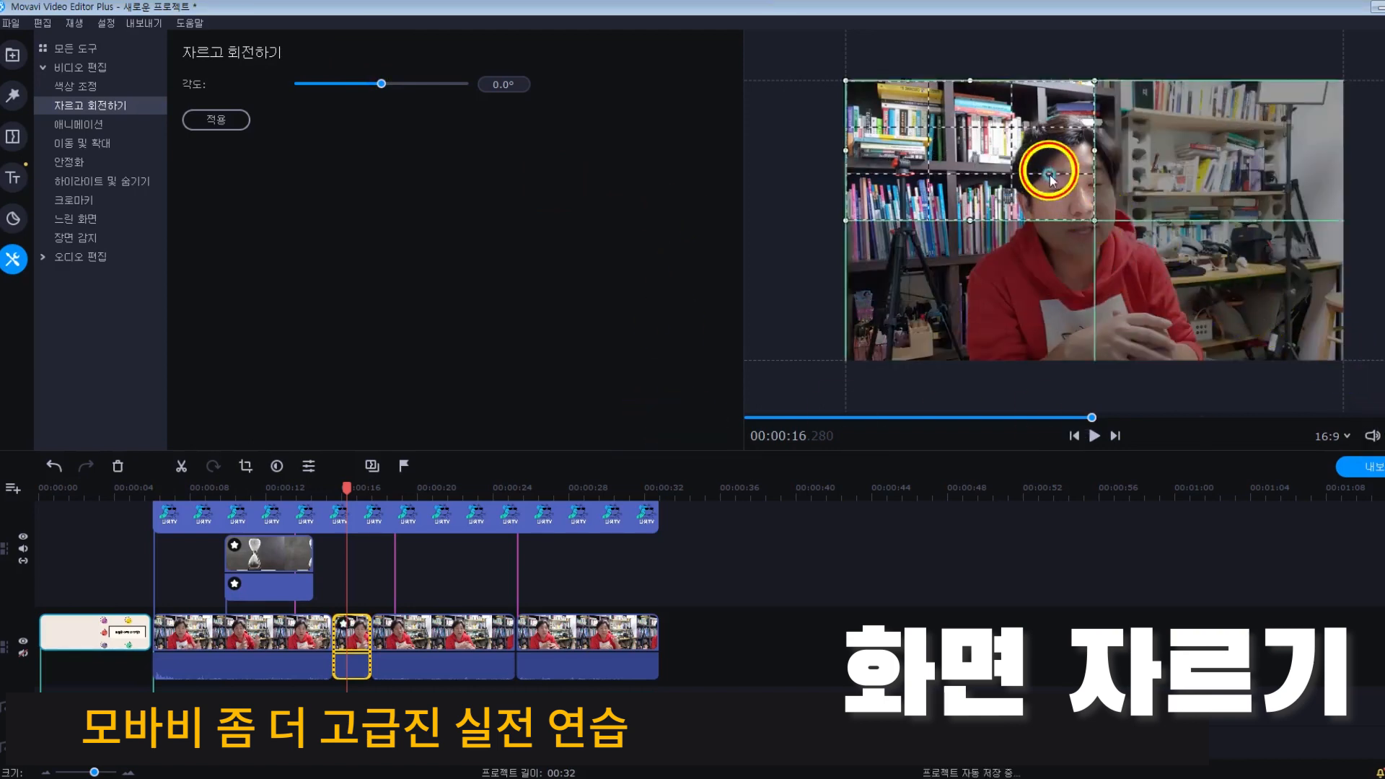
left_click_drag(1051, 170, 1141, 214)
left_click_drag(1185, 260, 1177, 229)
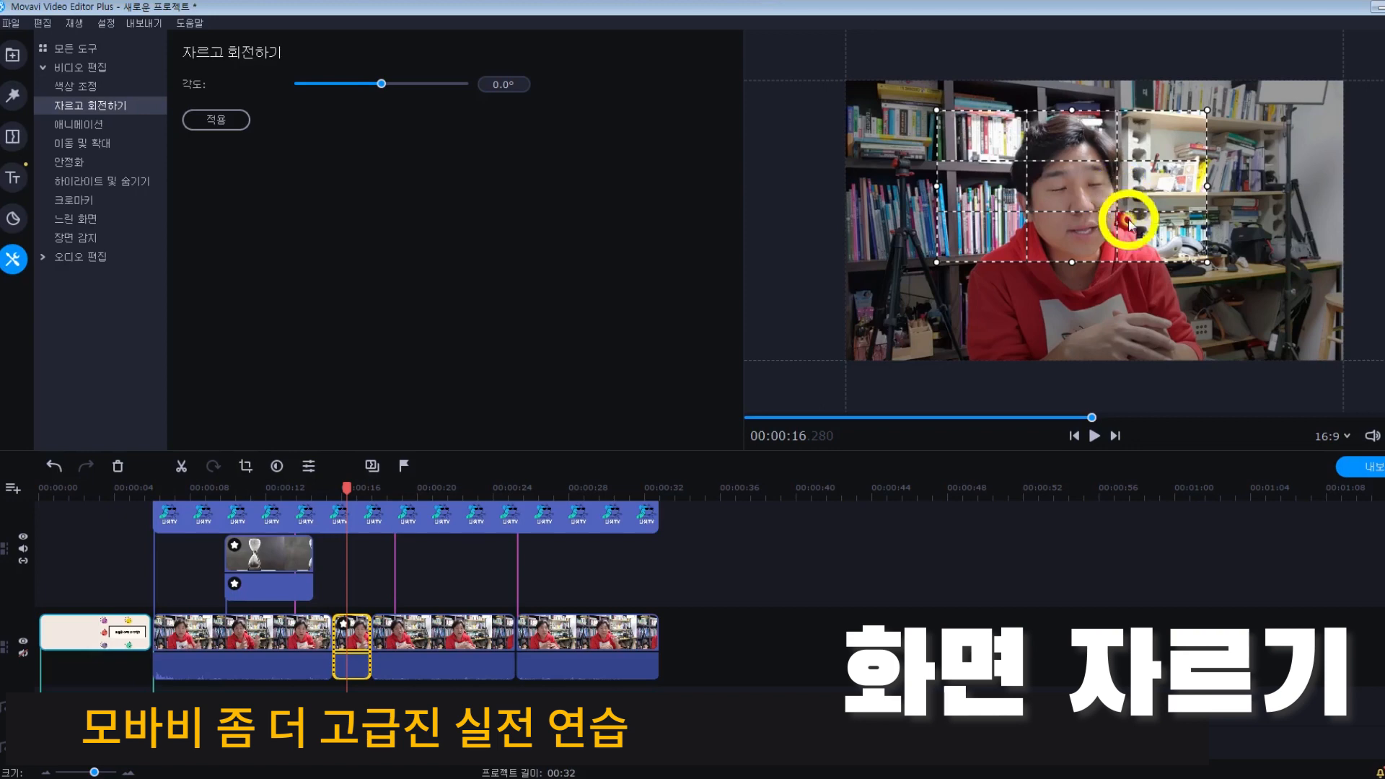
left_click(226, 122)
Step: Play the footage across the cropped segment to review the close-up
left_click_drag(339, 488, 319, 489)
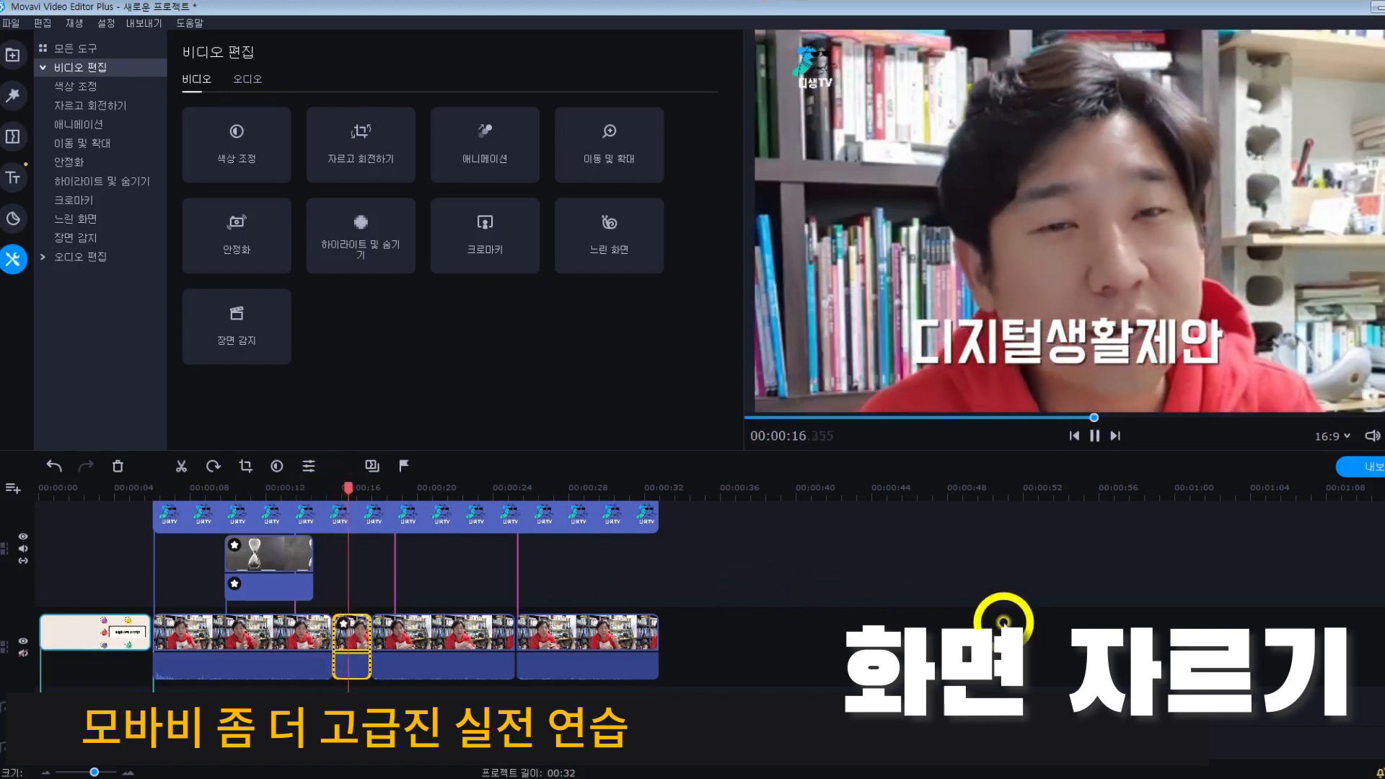
key("space")
key("space")
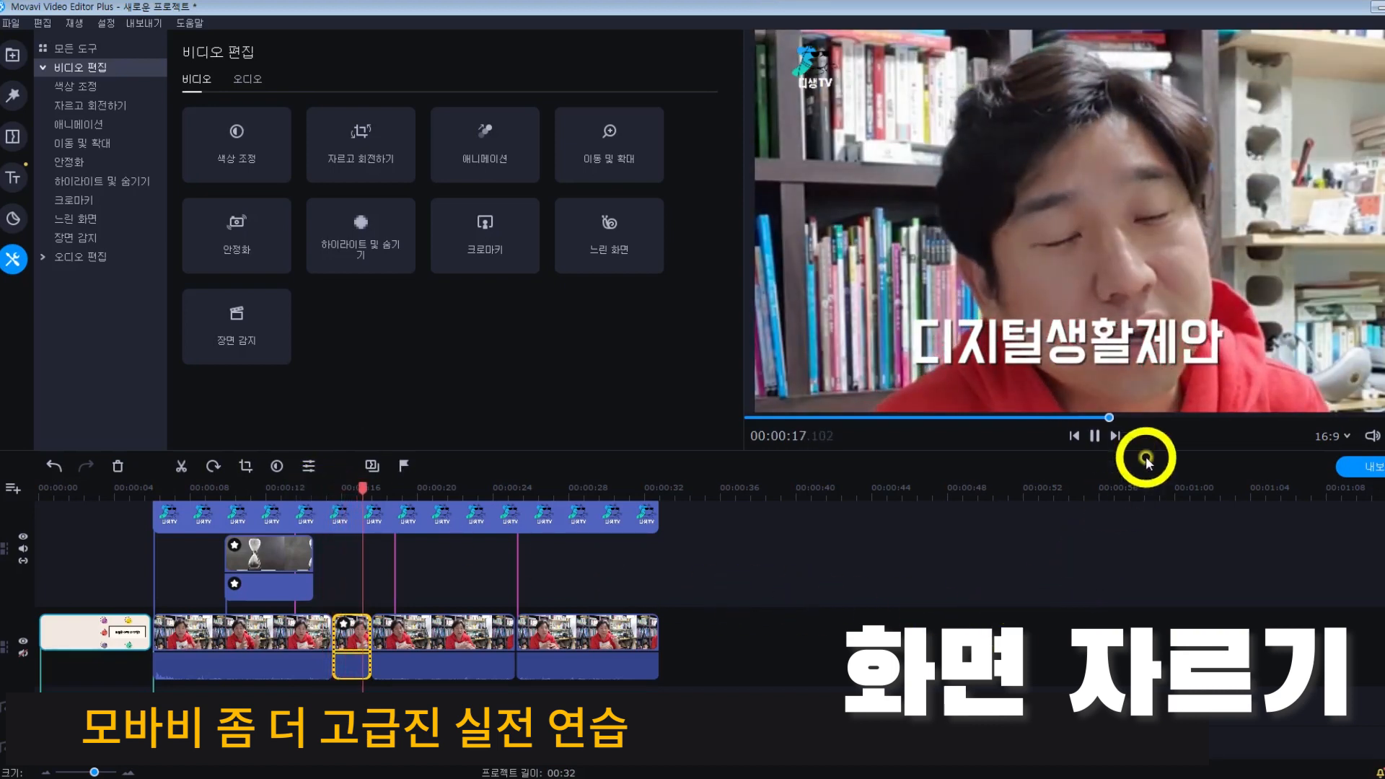
key("space")
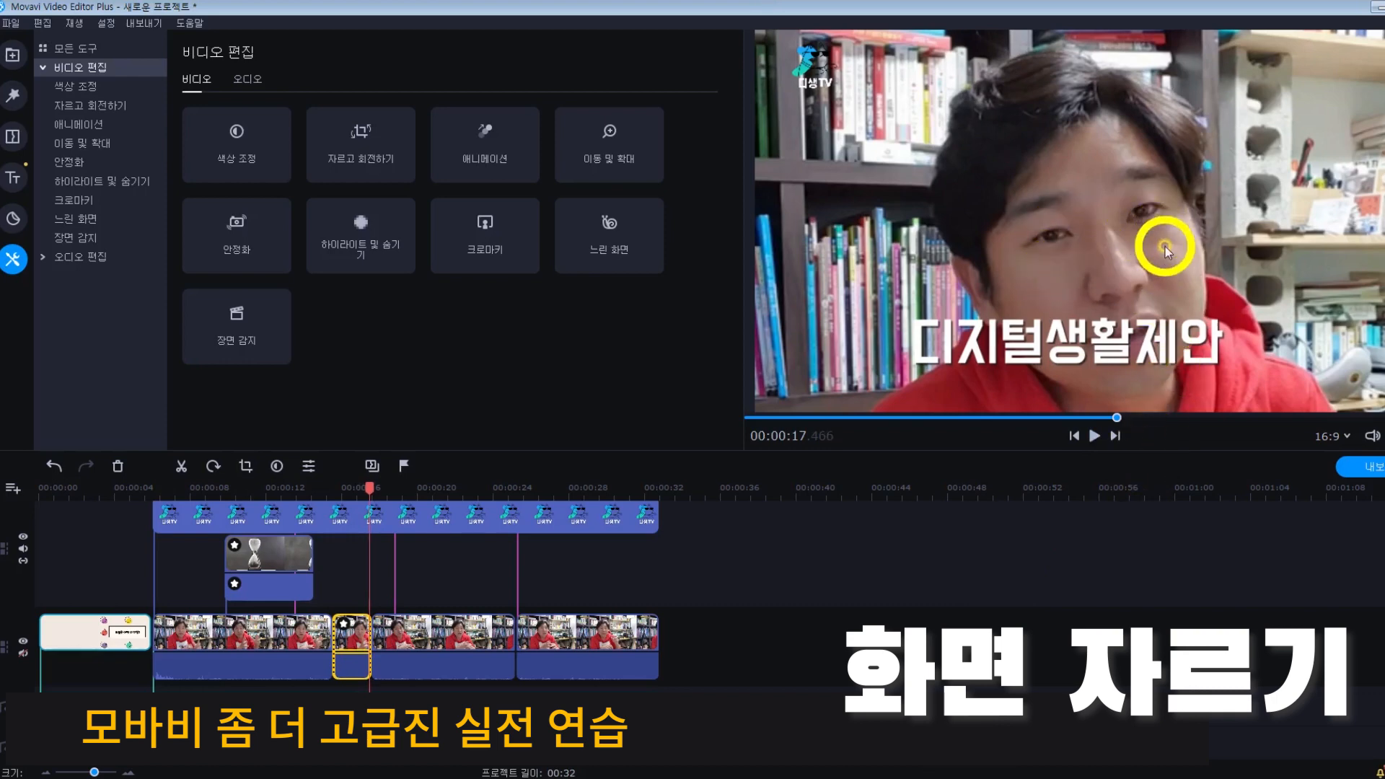
Step: Crop the segment right after the close-up with the frame centred and extended beyond the picture edges, and apply it
key("ctrl+z")
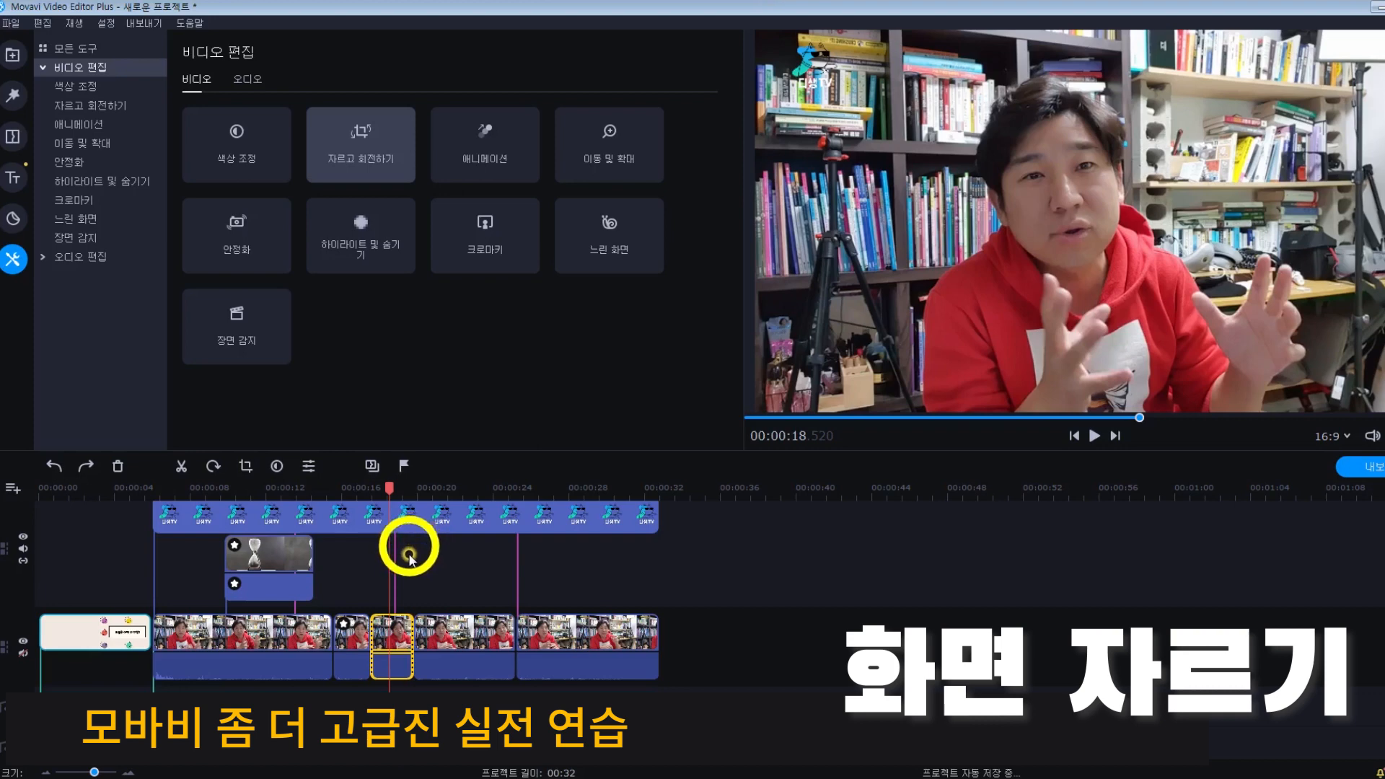
mouse_move(387, 503)
left_mouse_down()
mouse_move(370, 486)
mouse_move(386, 487)
left_mouse_up()
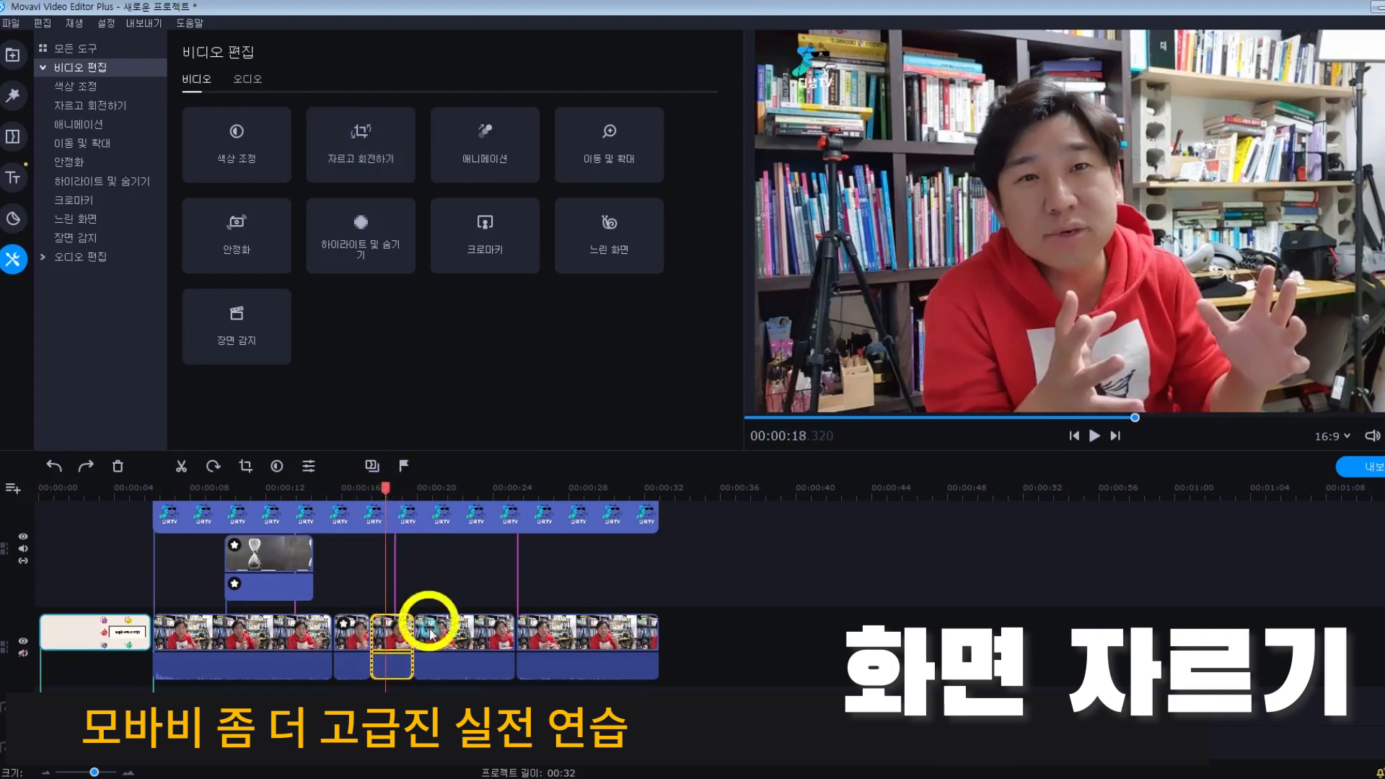
left_click(398, 636)
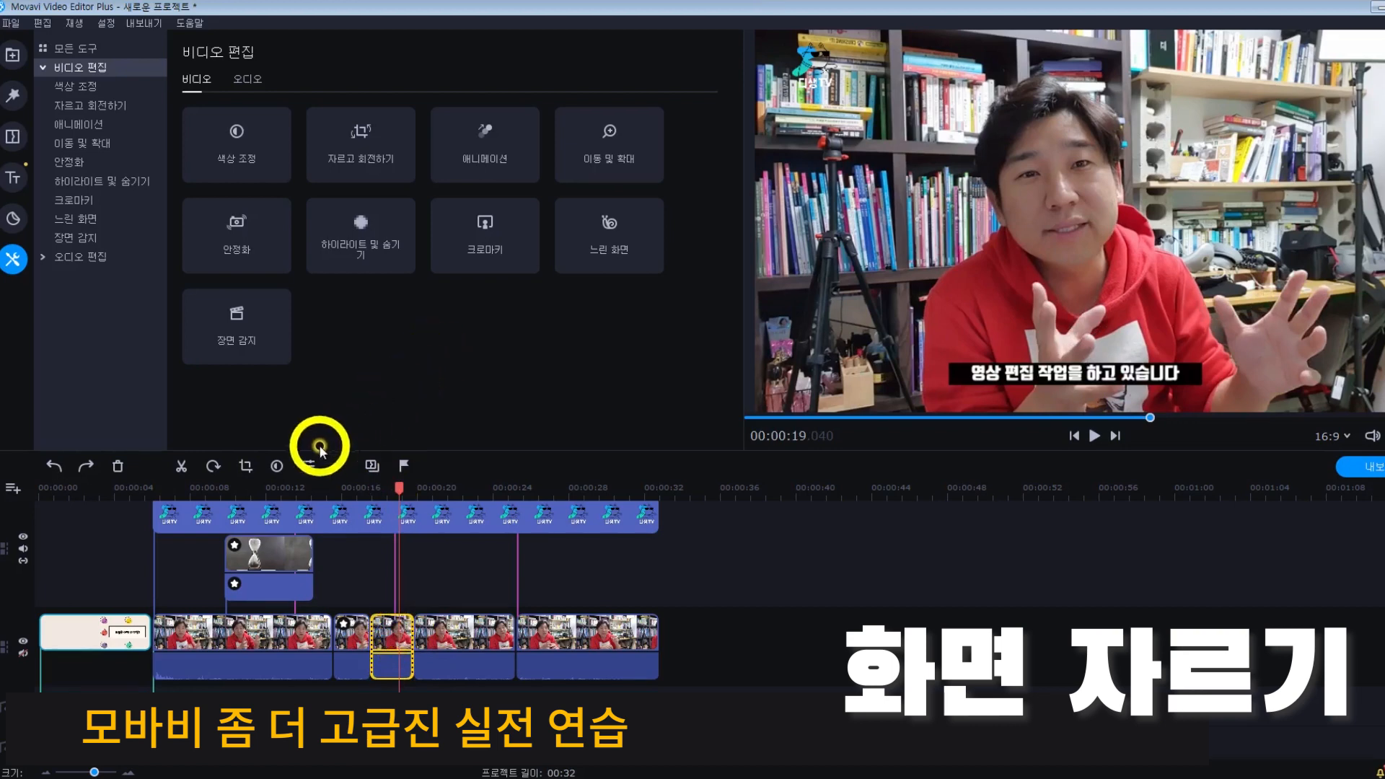
left_click(257, 469)
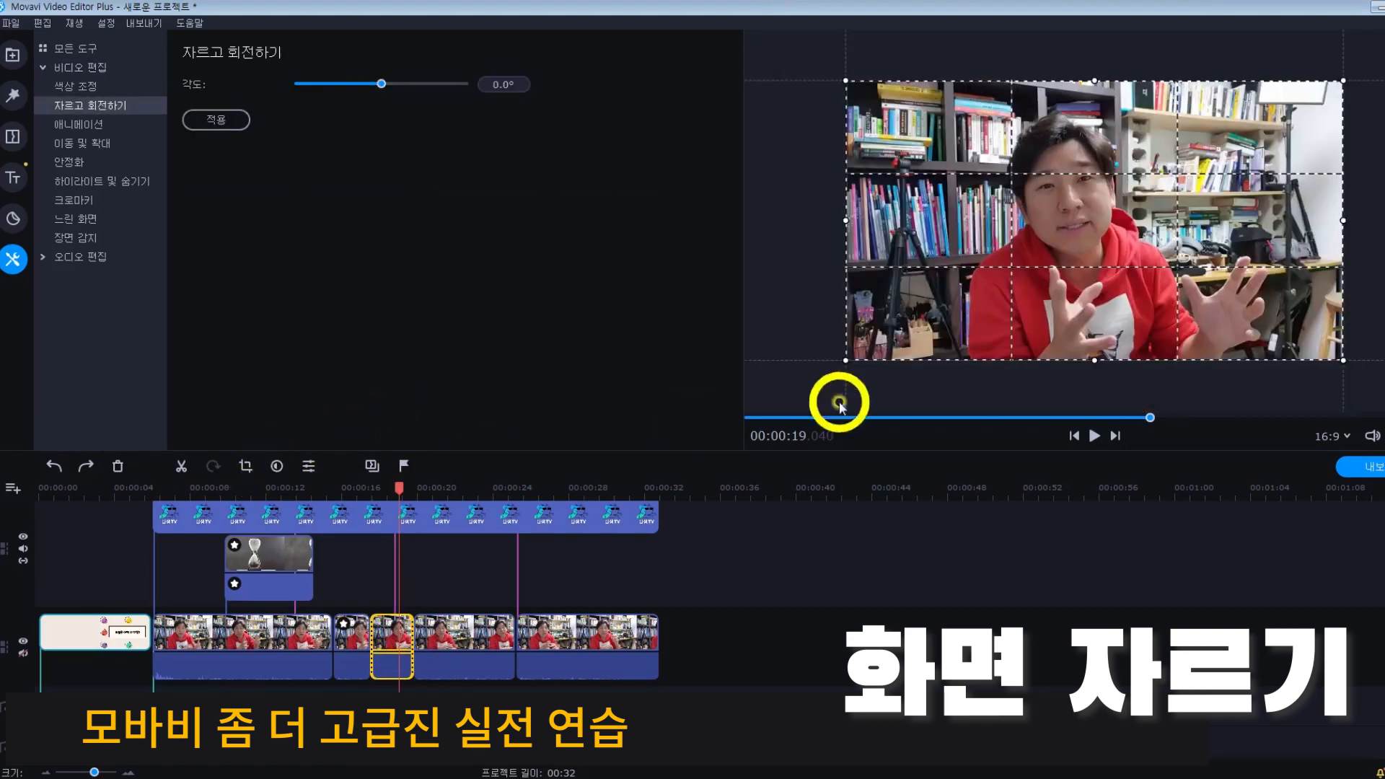
left_click_drag(1340, 359, 1162, 204)
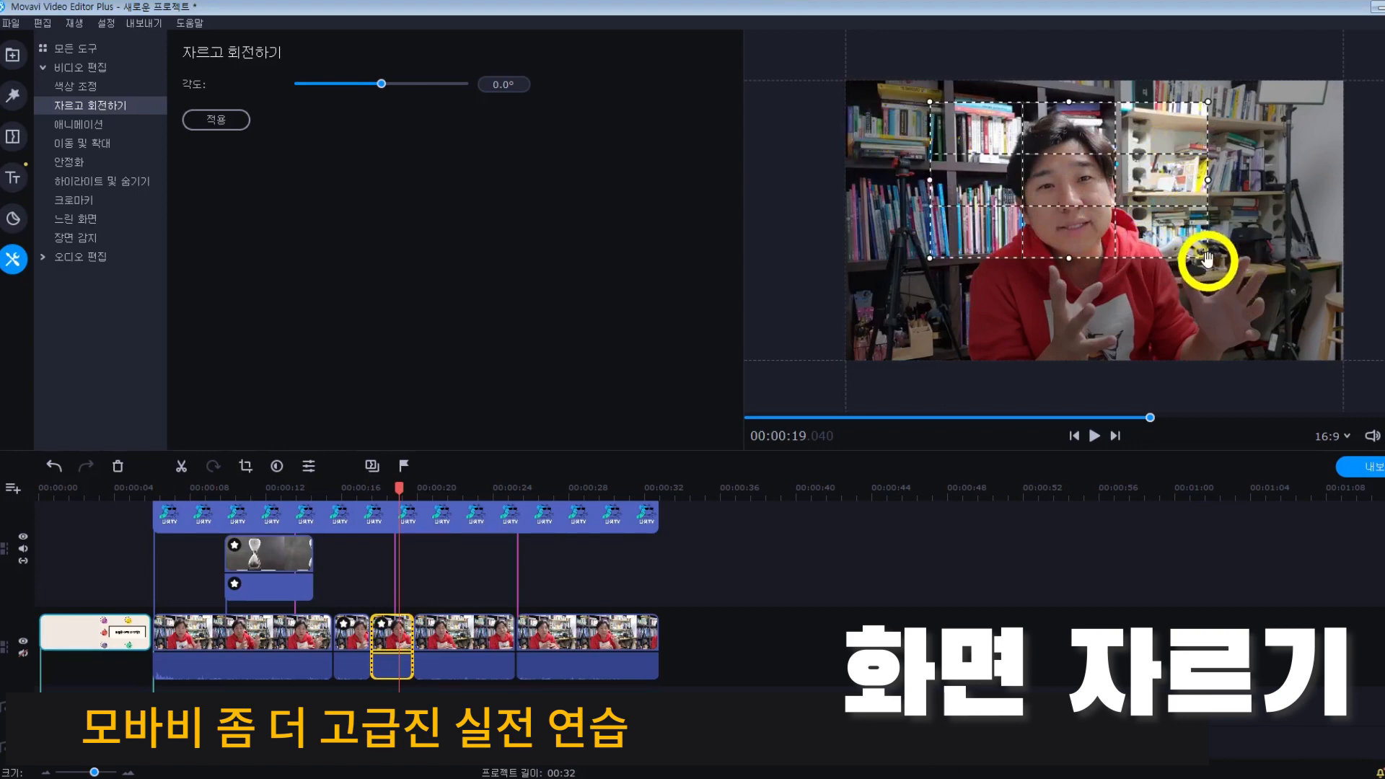
left_click_drag(1209, 258, 1184, 241)
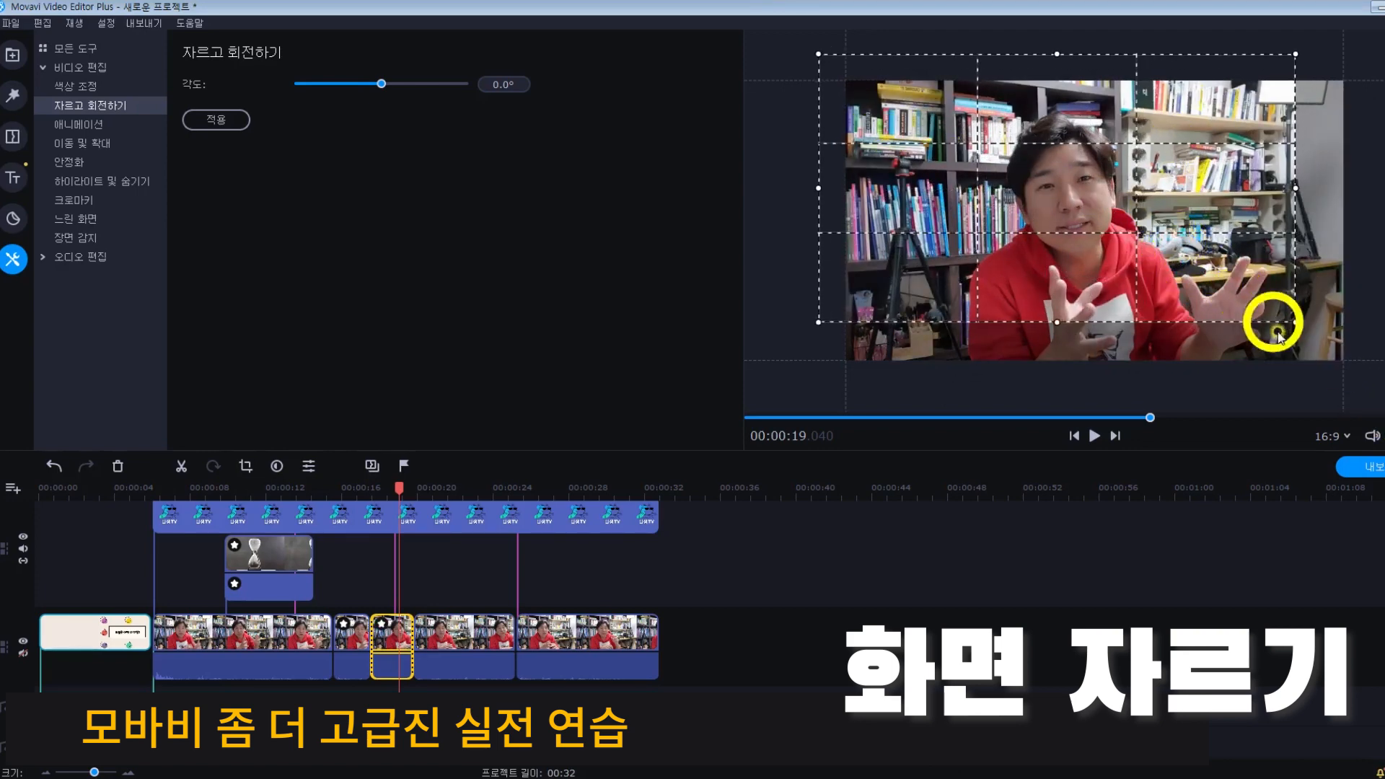
left_click_drag(1291, 330, 1371, 381)
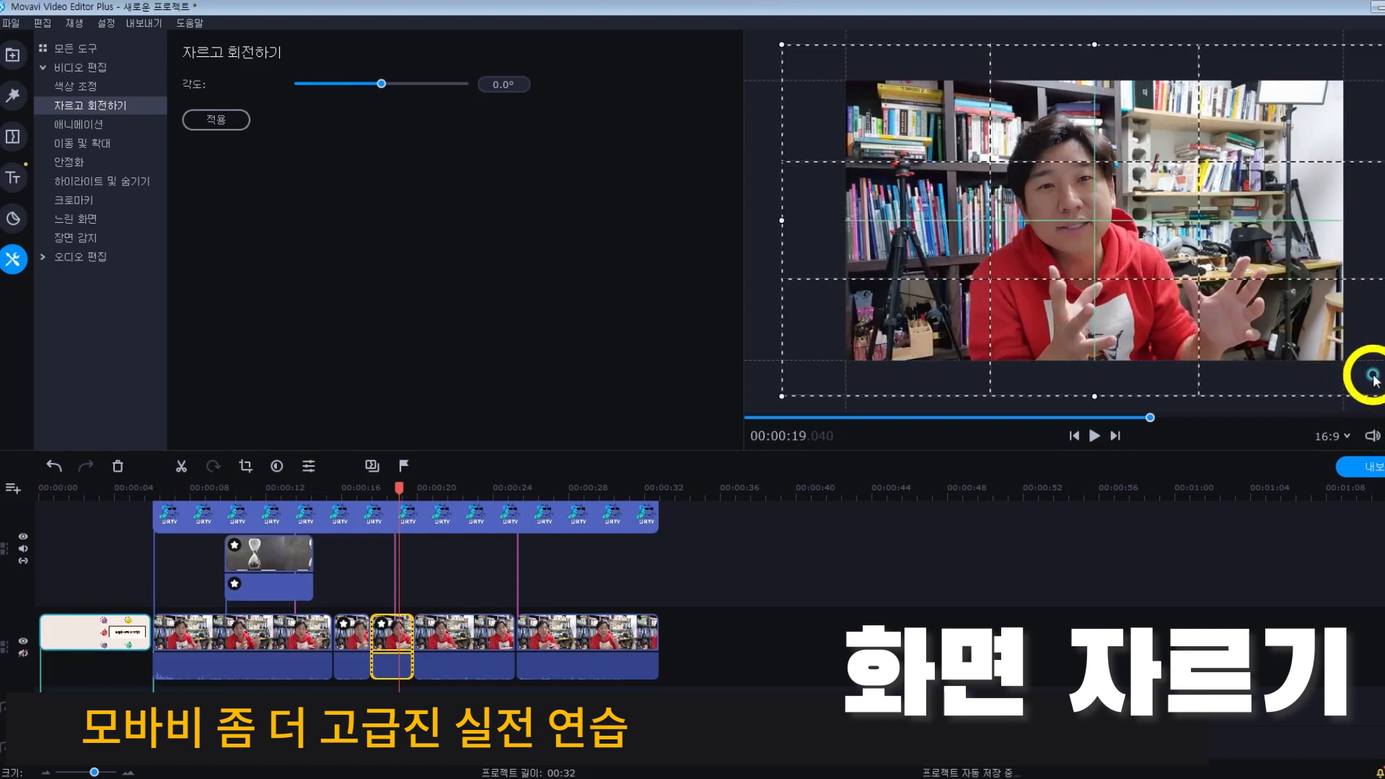
left_click(230, 125)
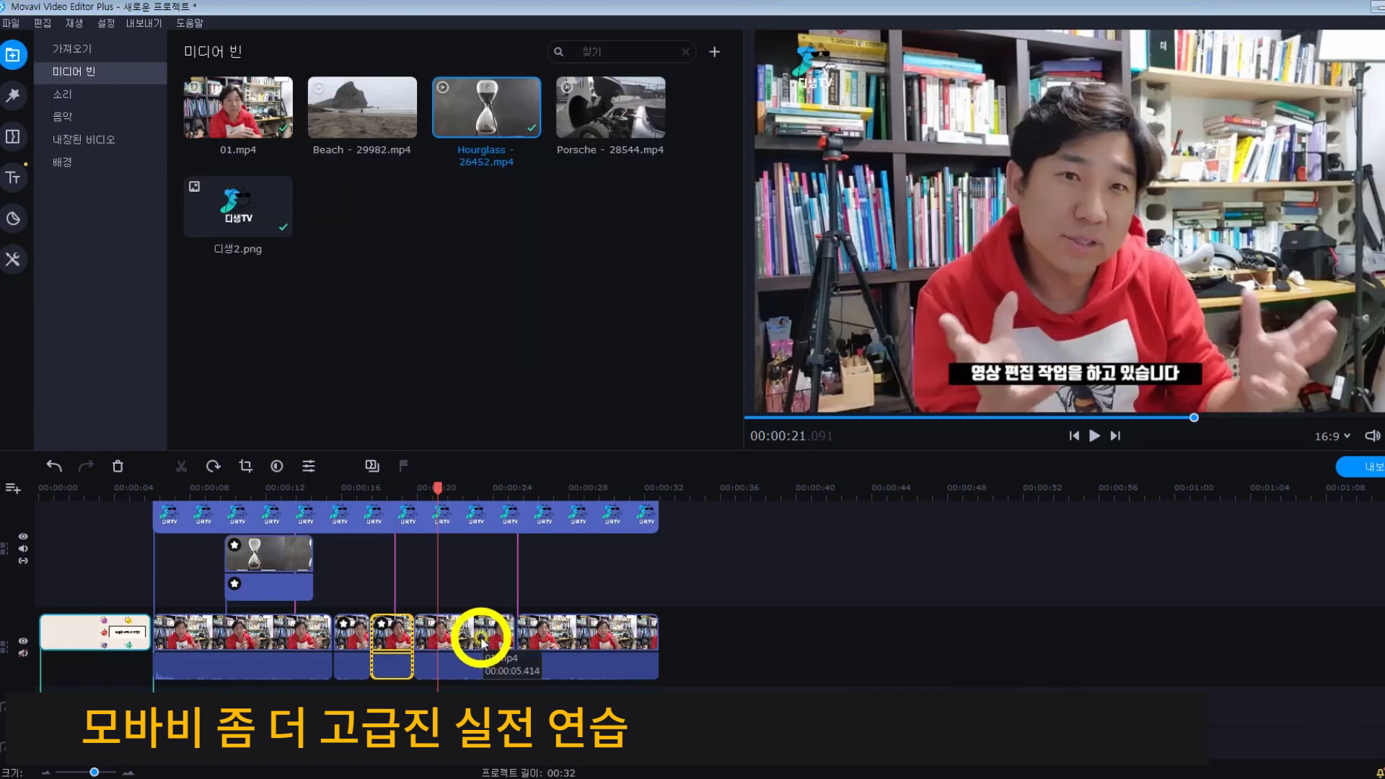
Step: Show the video editing tools with their category list expanded
left_click_drag(505, 649, 451, 662)
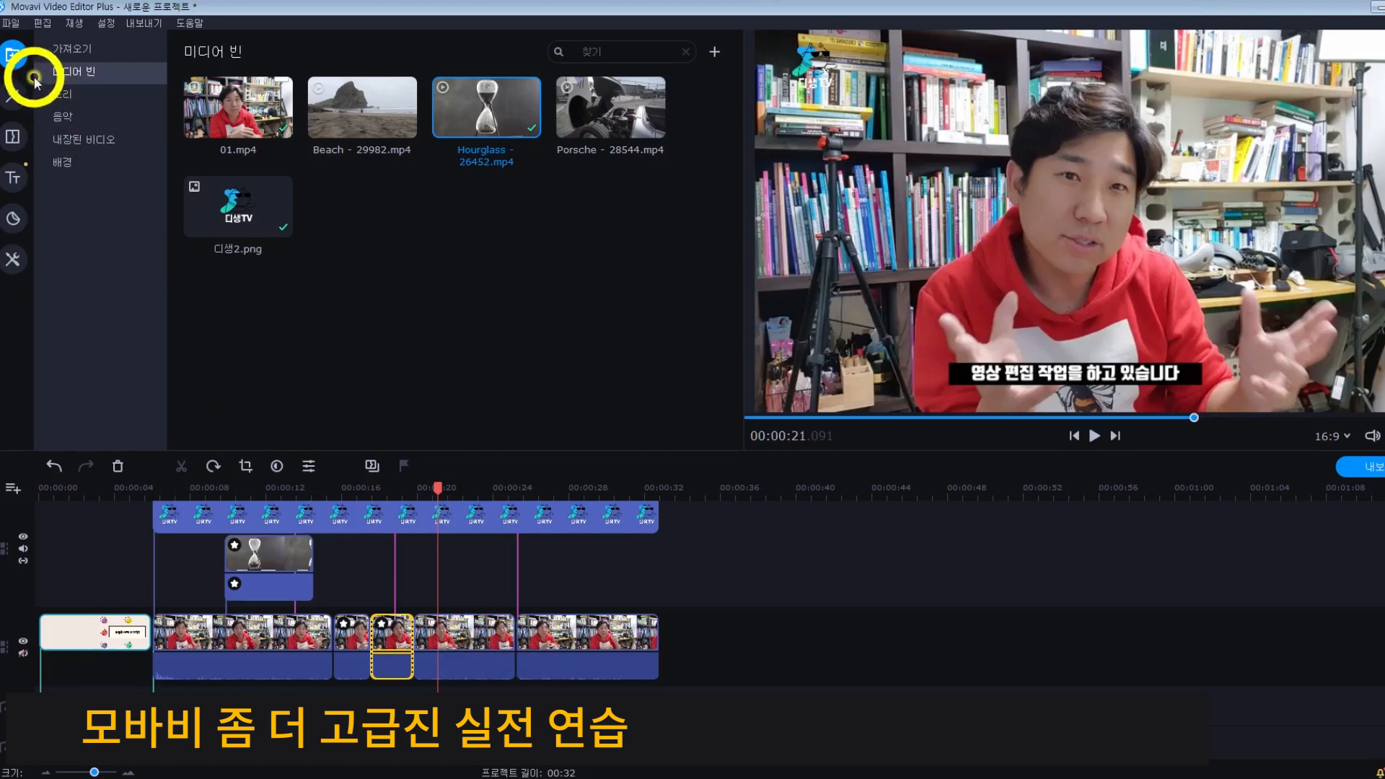
left_click(16, 261)
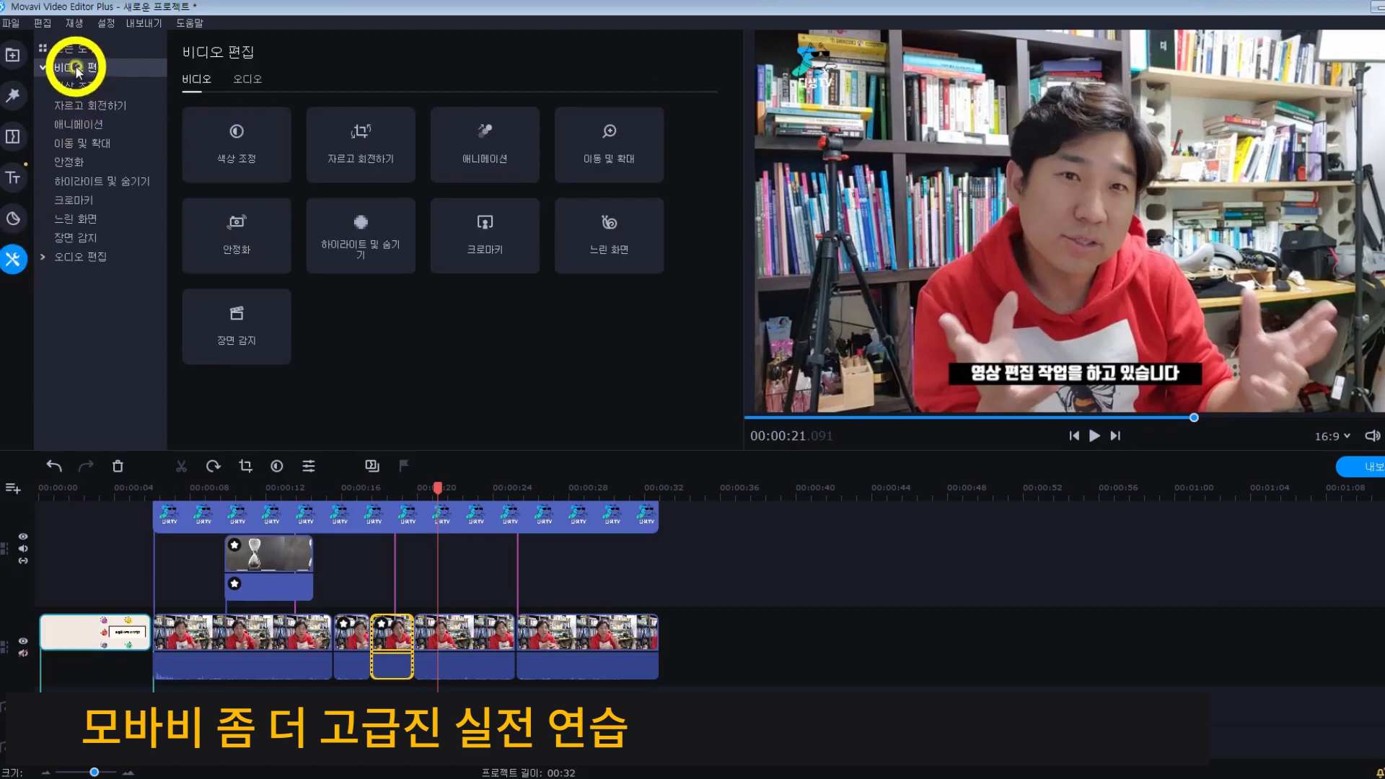
left_click(48, 68)
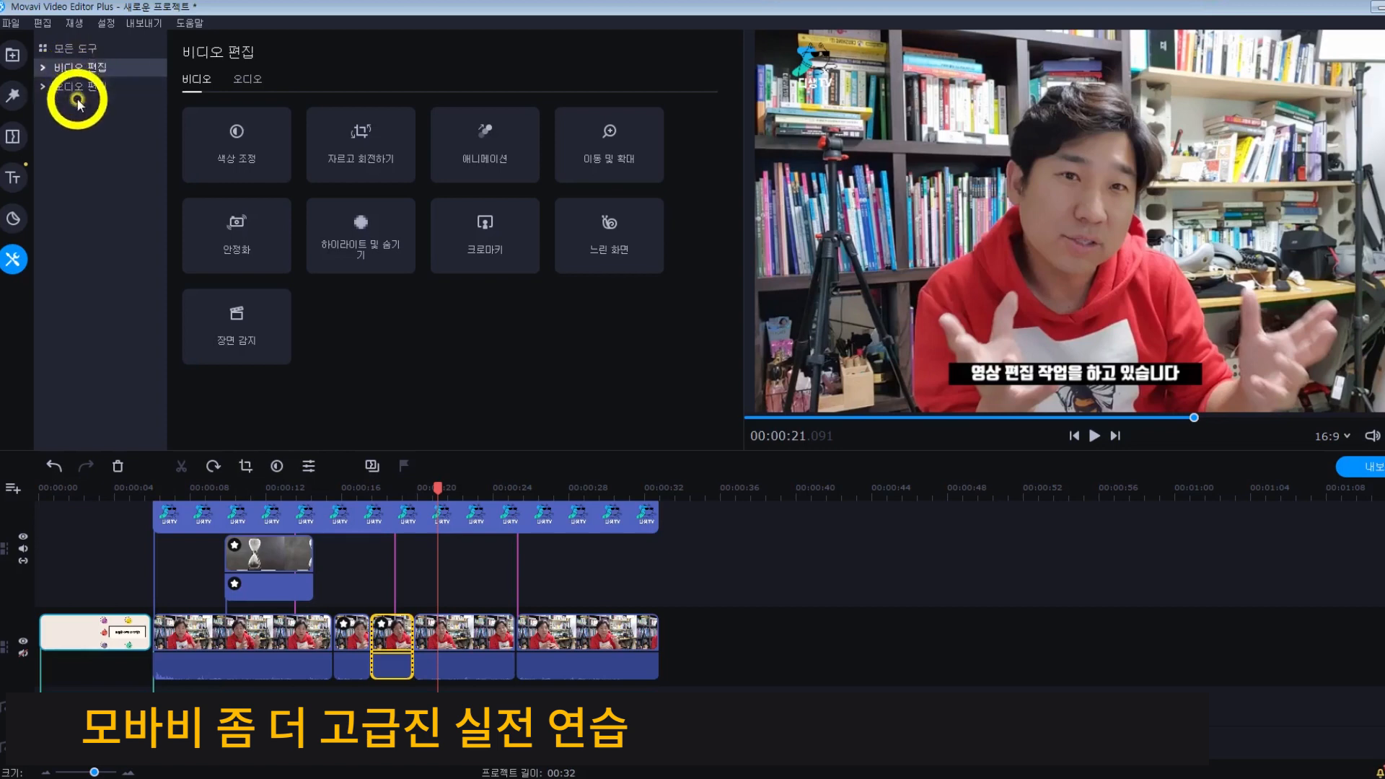
left_click(47, 68)
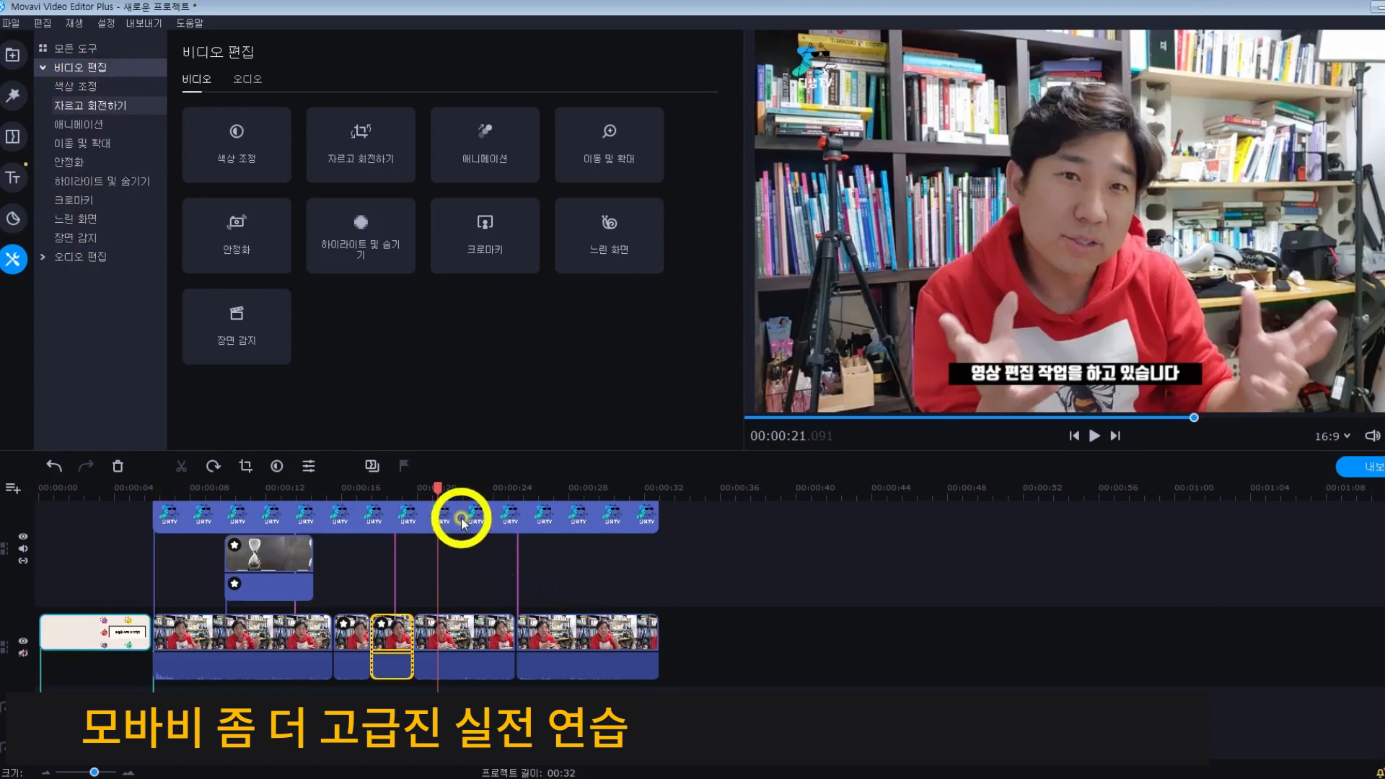
Step: Split the remaining part of the first talking-head clip at 00:00:22.240
left_click_drag(438, 488, 444, 494)
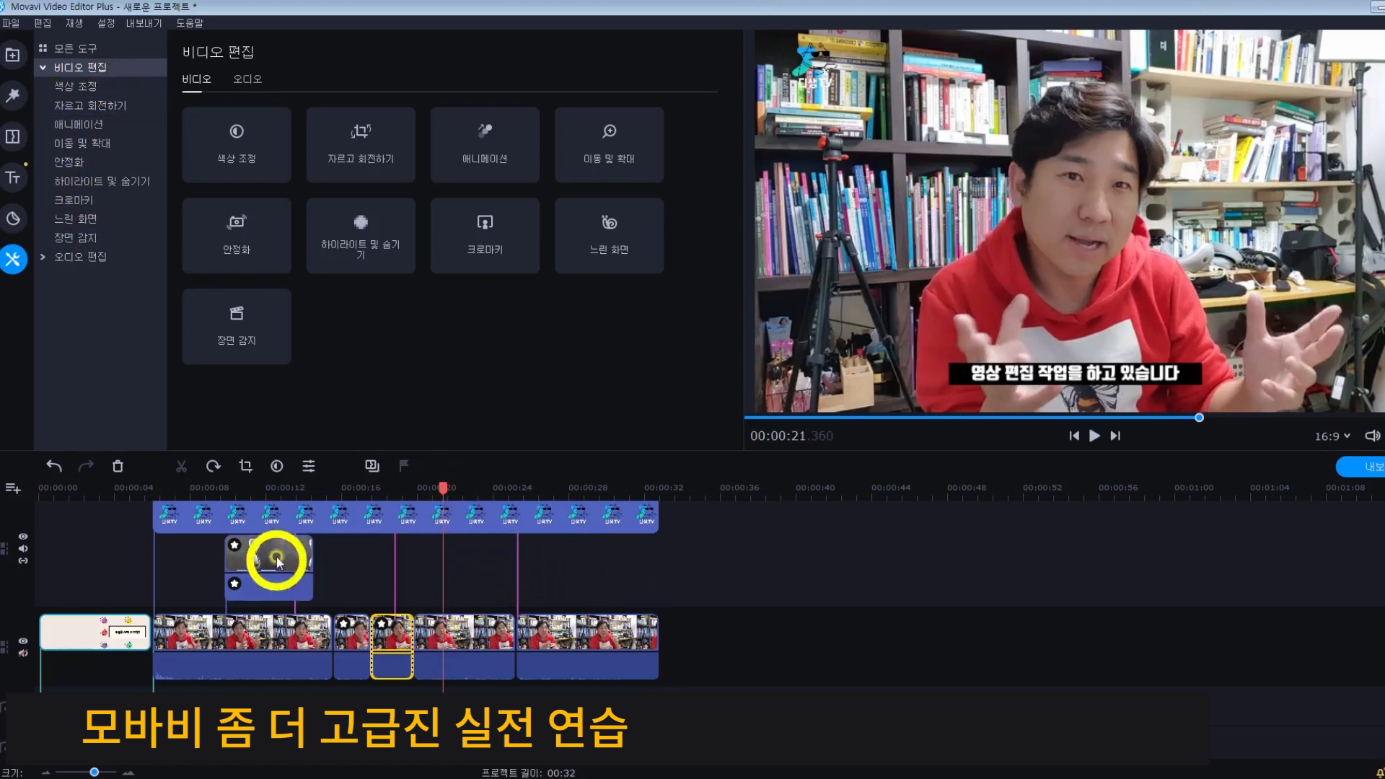
left_click(476, 639)
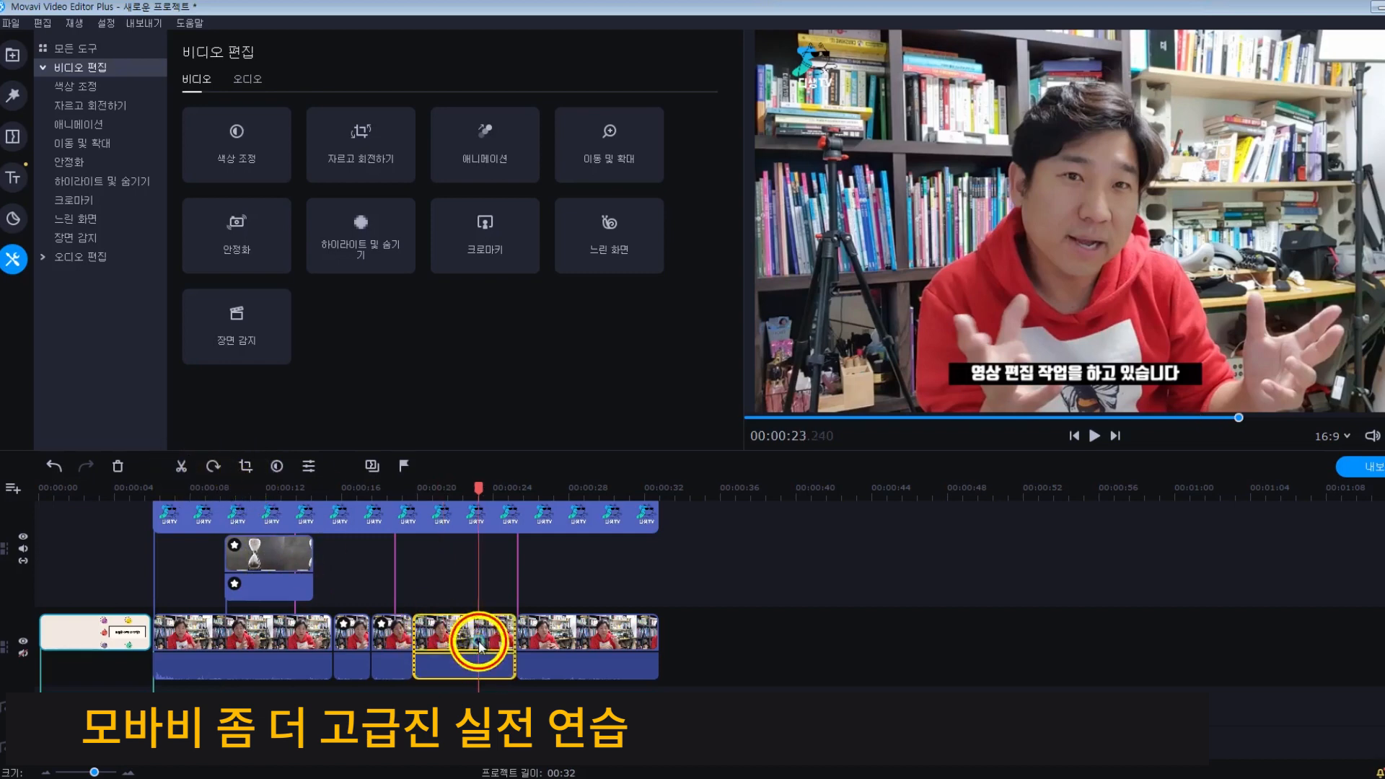
left_click_drag(473, 488, 459, 488)
left_click(181, 466)
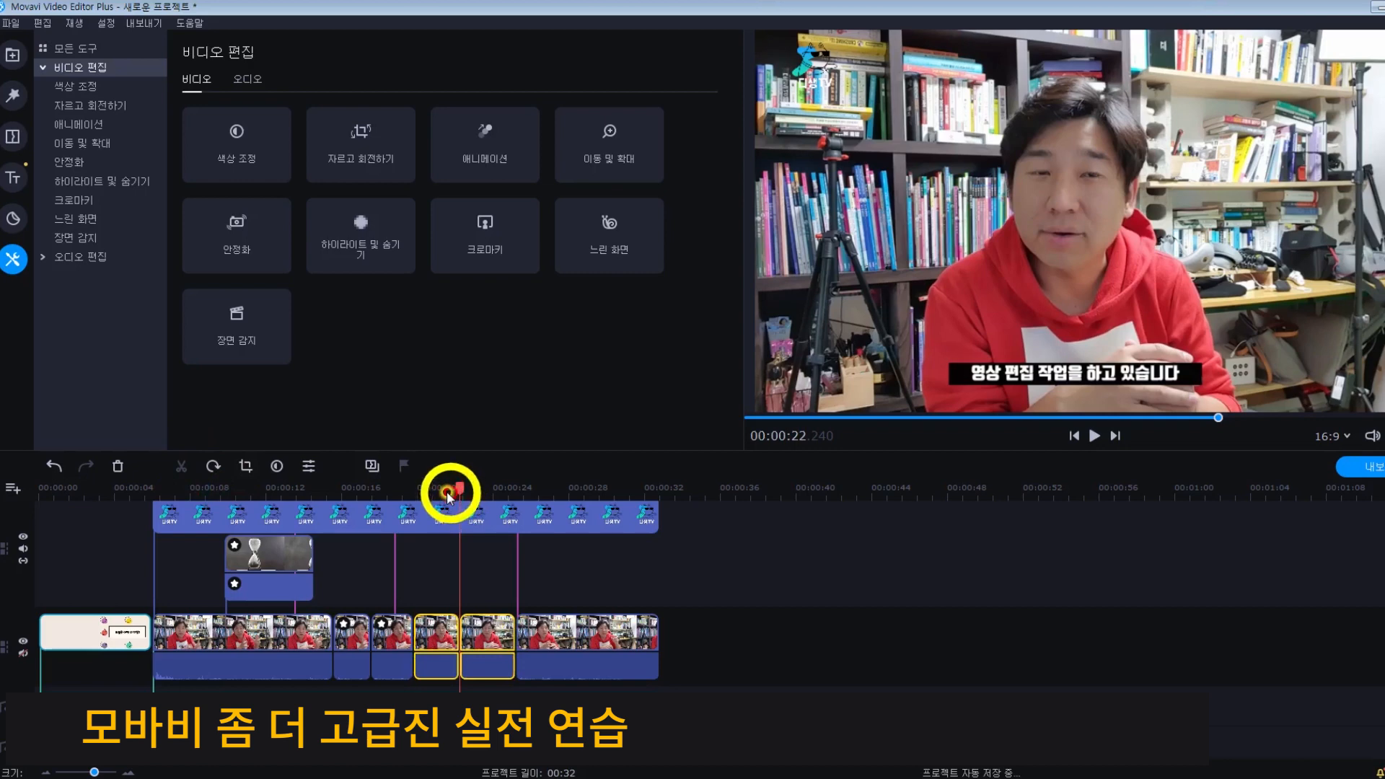
Step: Select the segment just before the new cut and show the colour adjustment presets with the playhead at 00:00:20.880
mouse_move(456, 496)
left_mouse_down()
mouse_move(411, 494)
mouse_move(433, 494)
left_mouse_up()
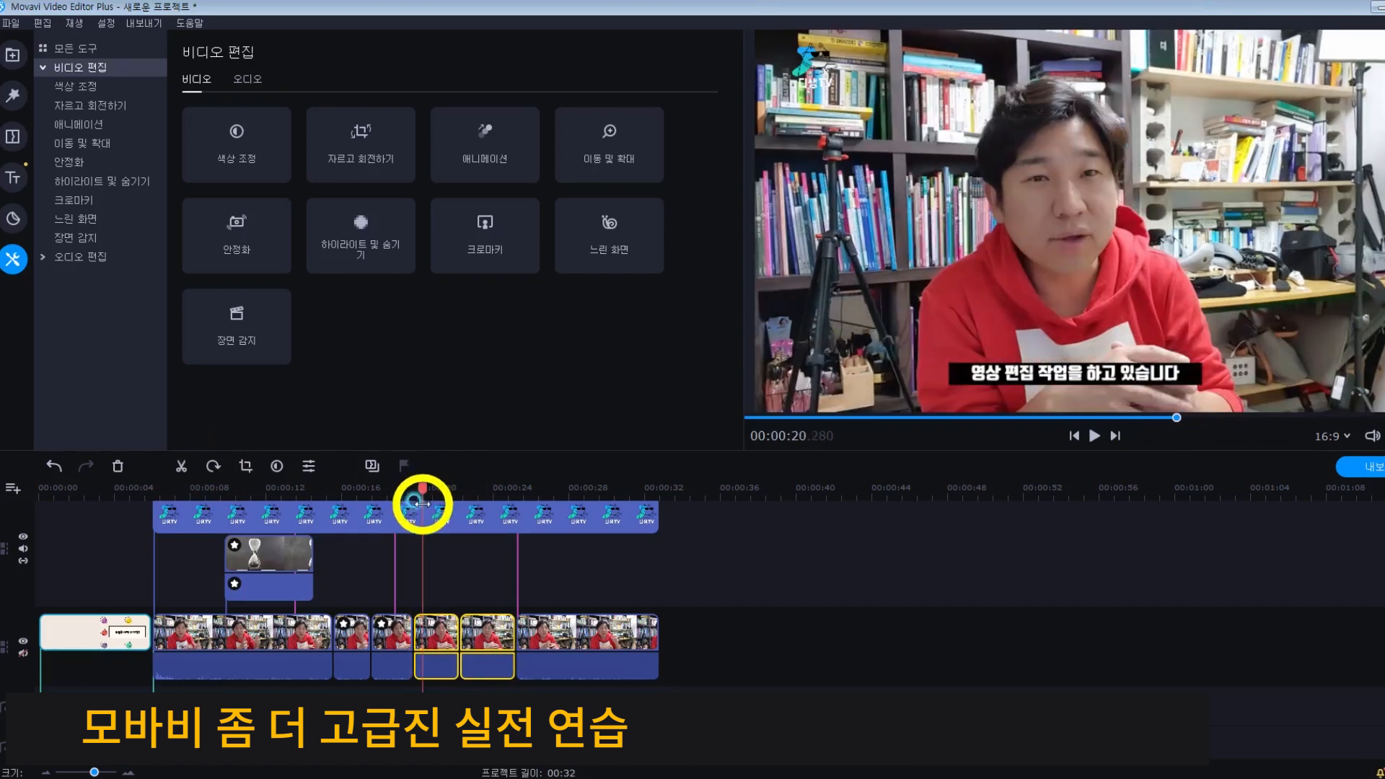
left_click(436, 635)
left_click(76, 87)
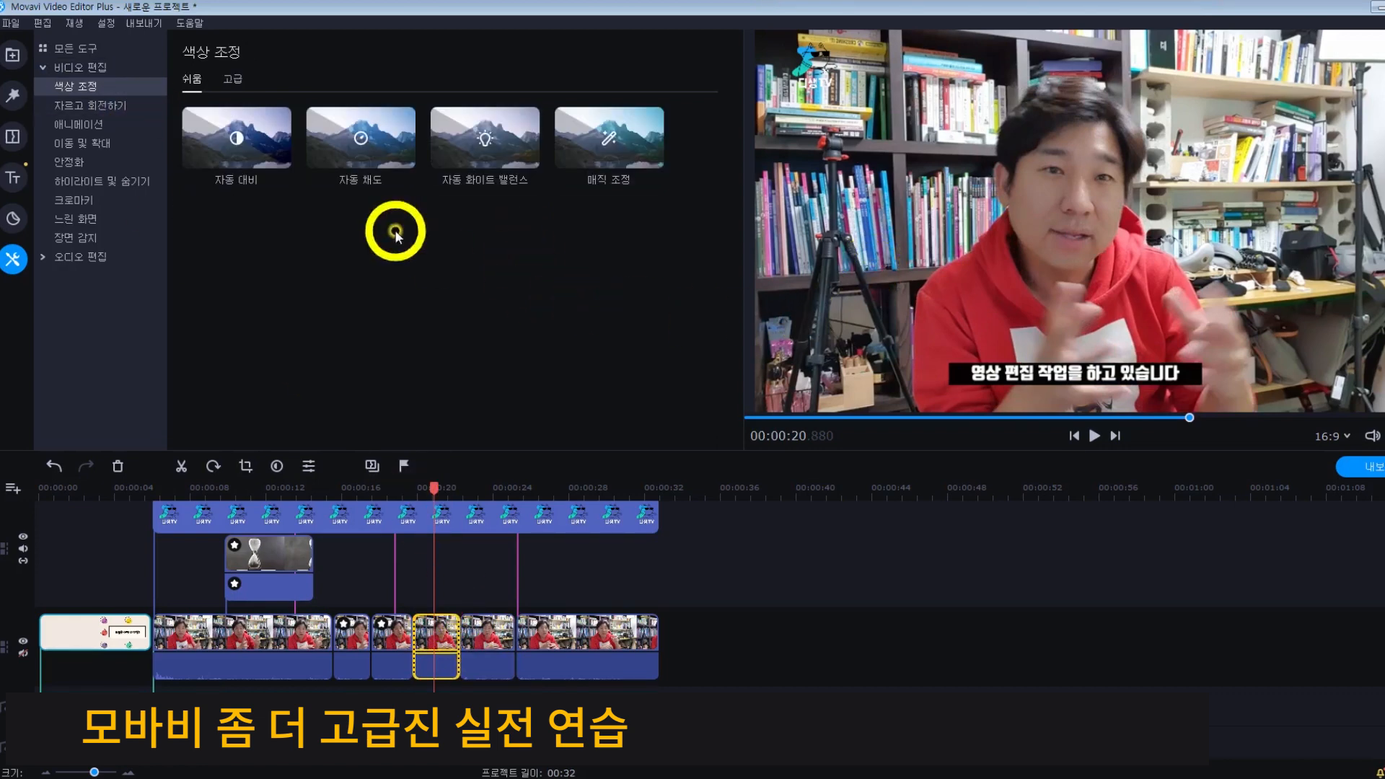
Step: Try the auto contrast and auto saturation presets on the selected segment, undoing them, and highlight the magic enhance preset
left_click_drag(246, 157, 423, 639)
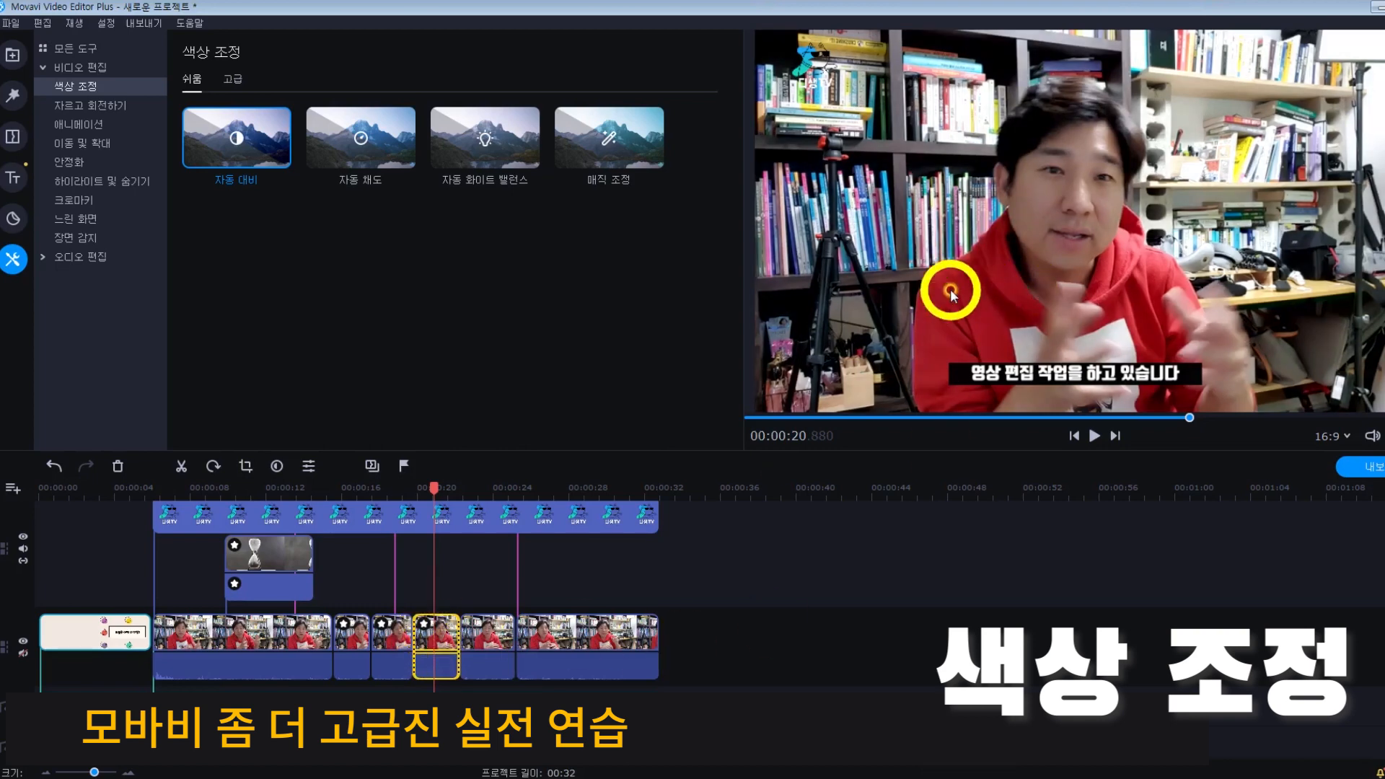
key("ctrl+z")
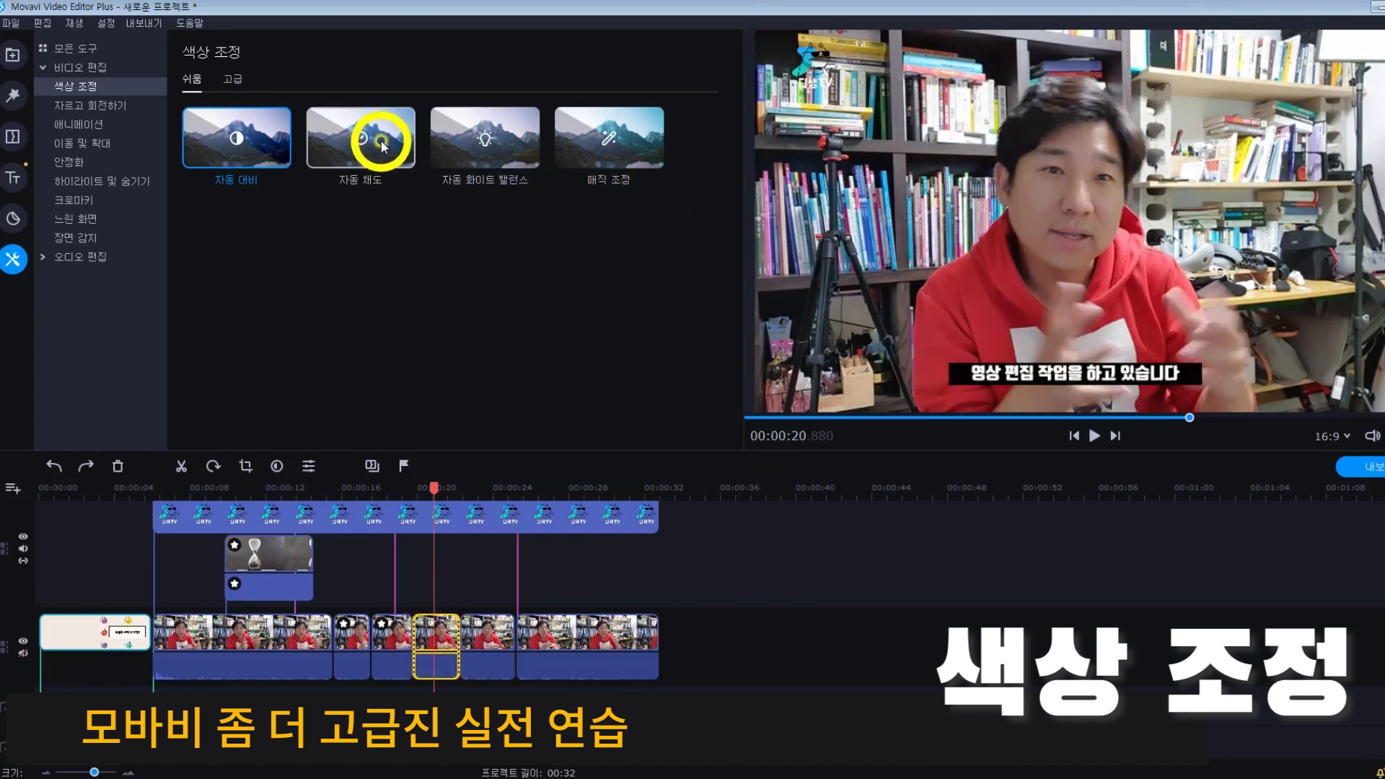
left_click_drag(377, 145, 446, 621)
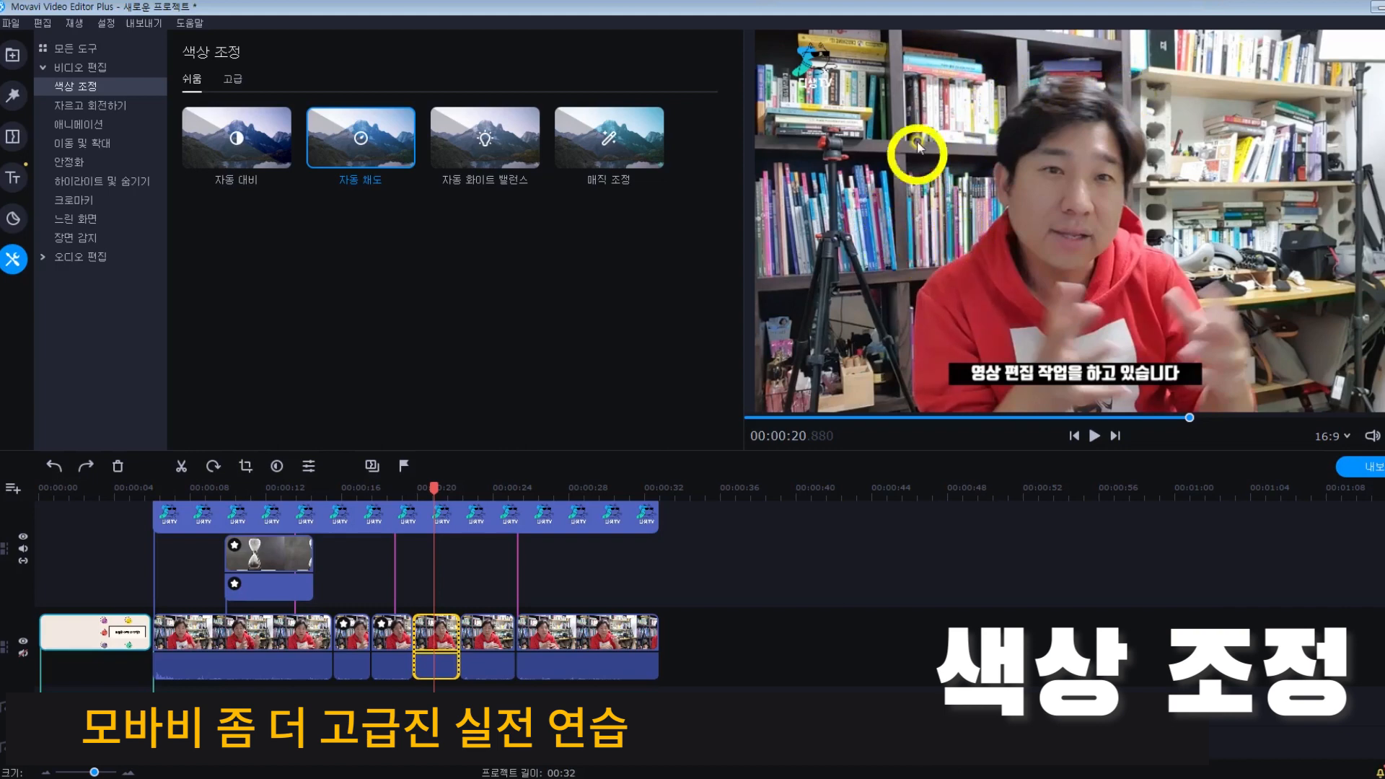
left_click(609, 137)
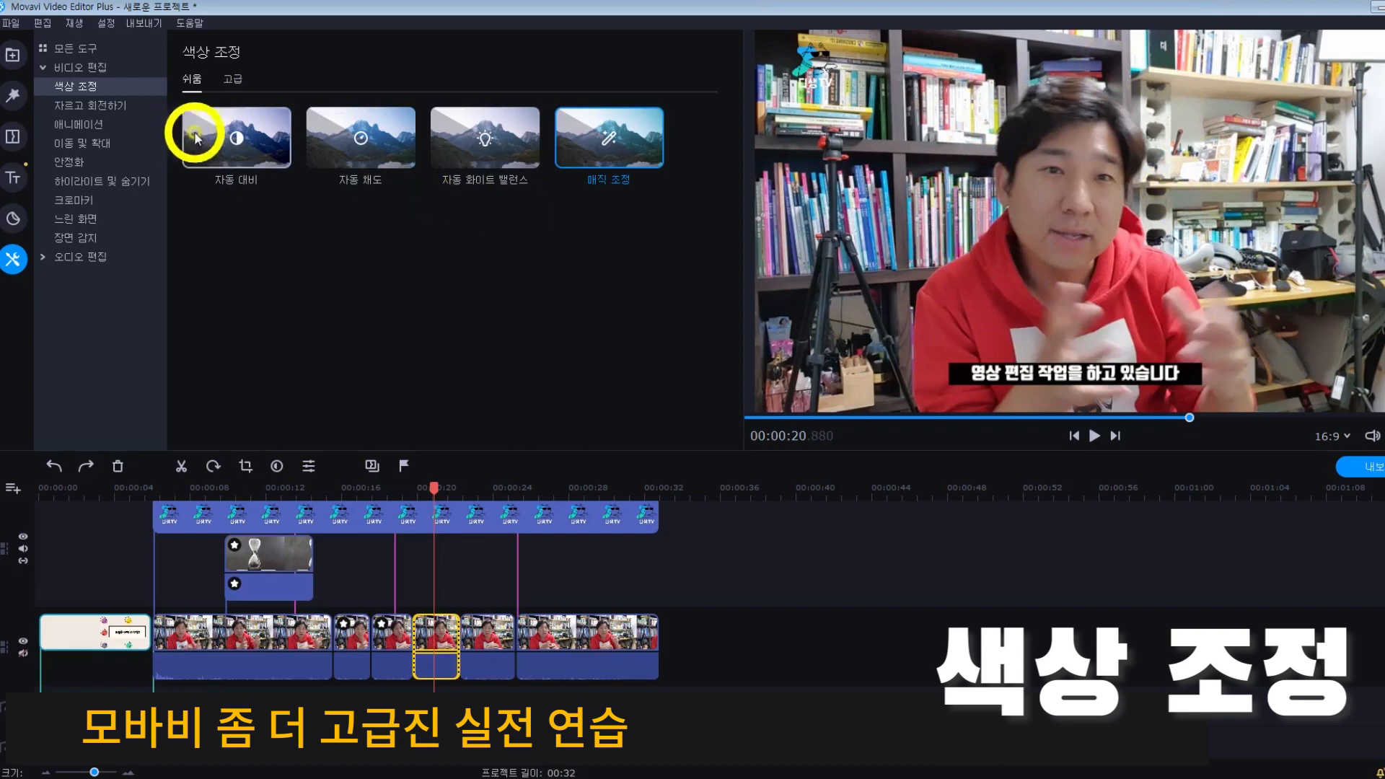
Step: Set the selected segment's brightness to 20 in the advanced colour adjustments
left_click(246, 81)
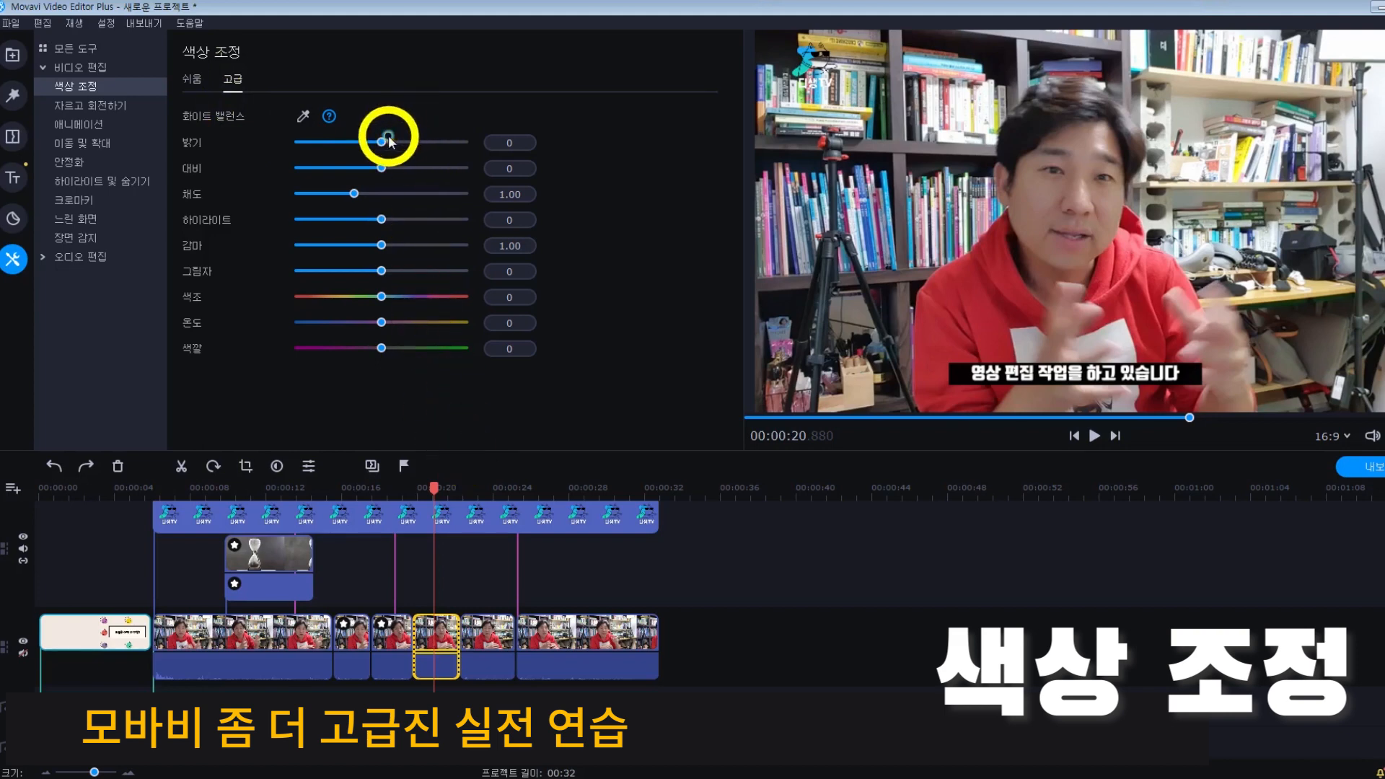
left_click_drag(389, 147, 411, 139)
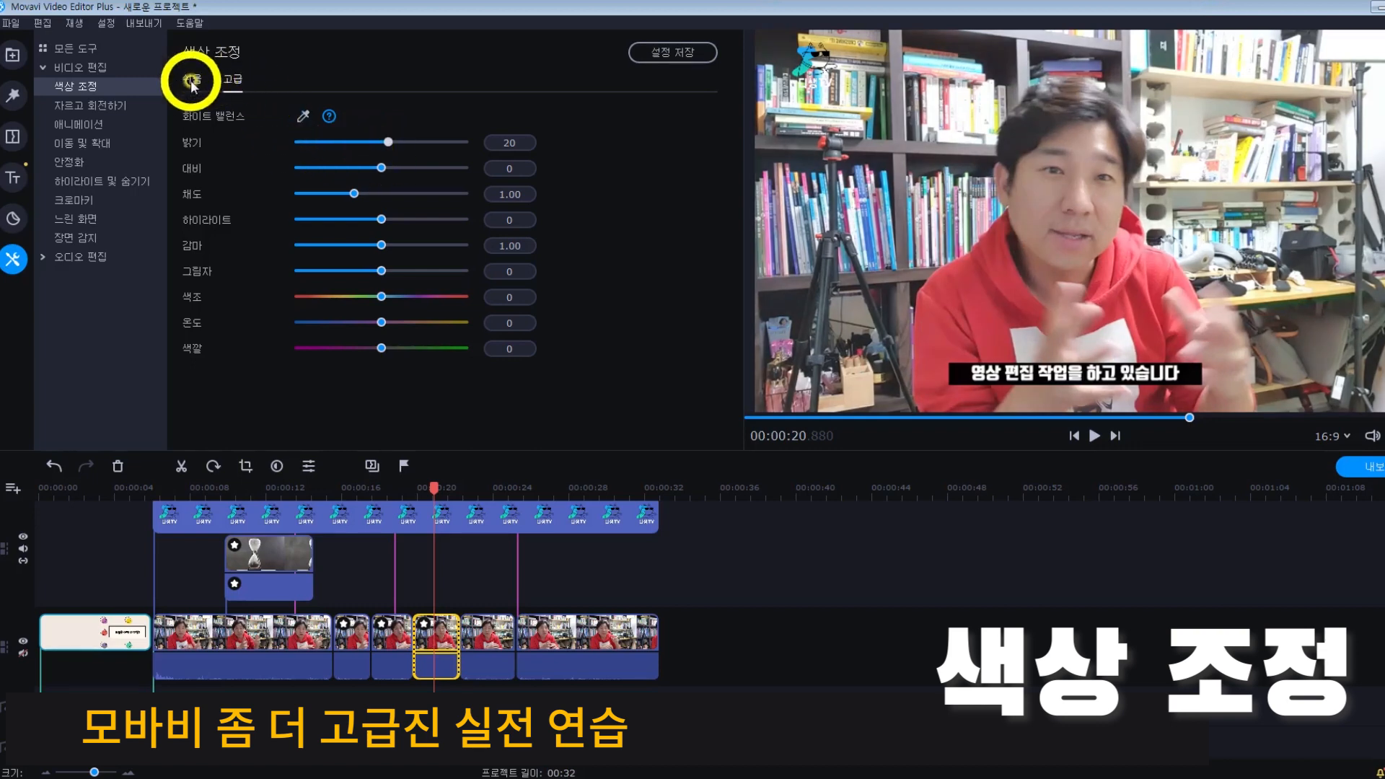
left_click(104, 88)
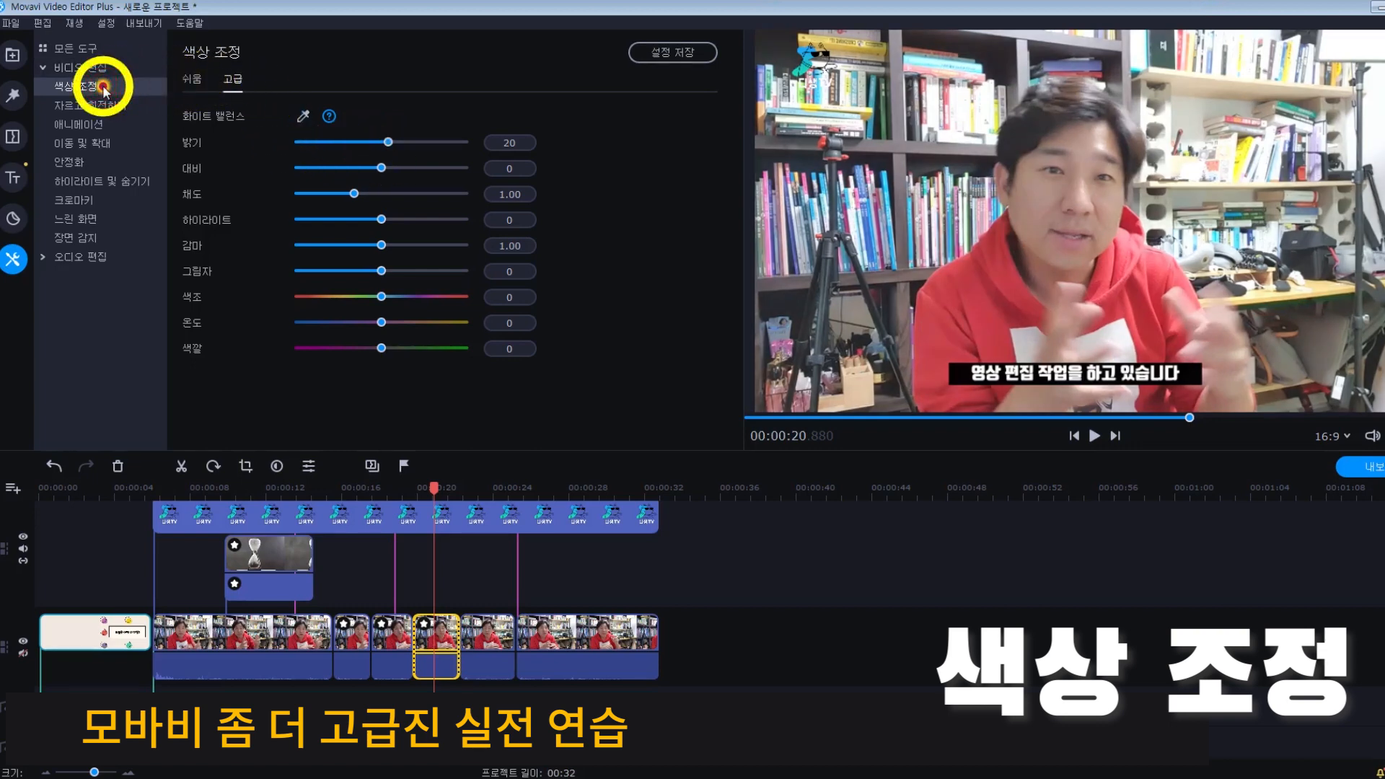
Step: Apply the top-to-bottom pan and zoom preset to the brightened segment at about 00:00:20
left_click(84, 112)
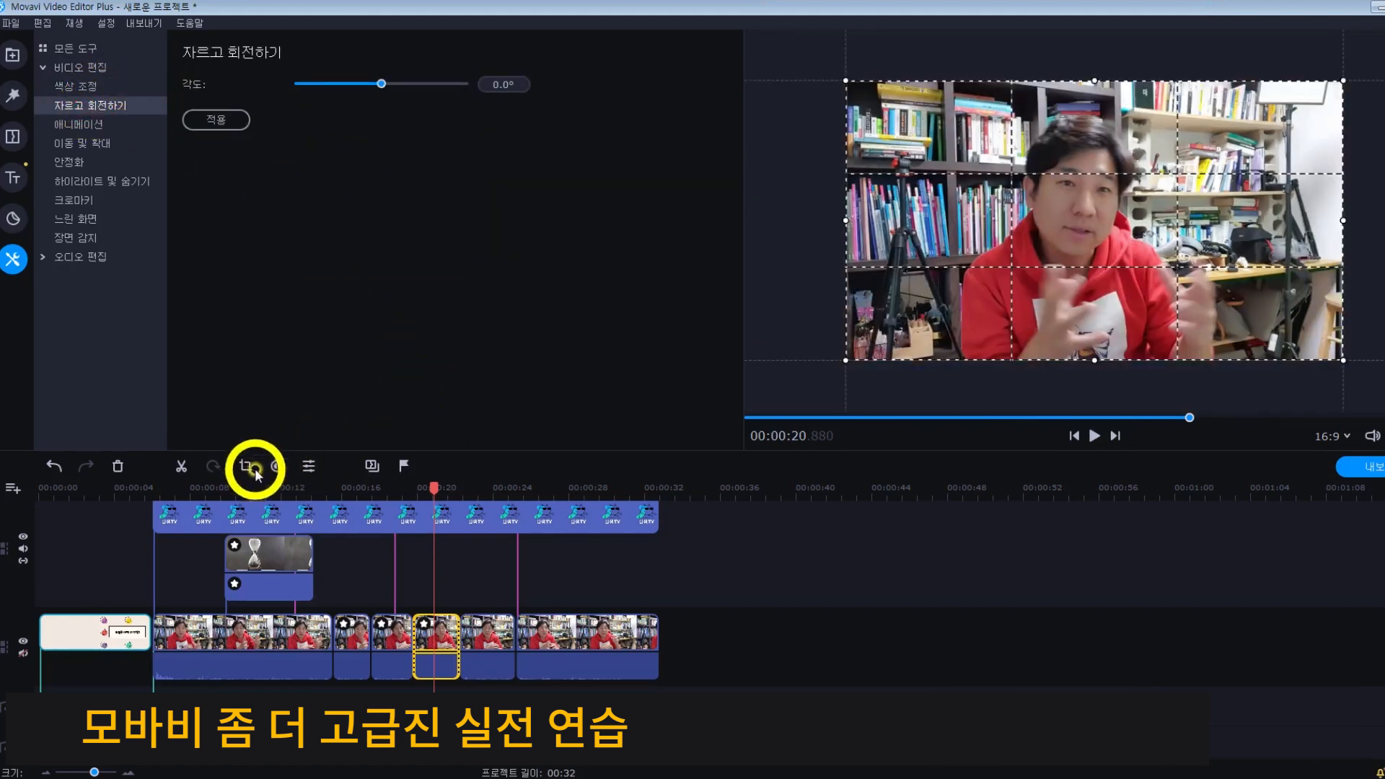
left_click(105, 129)
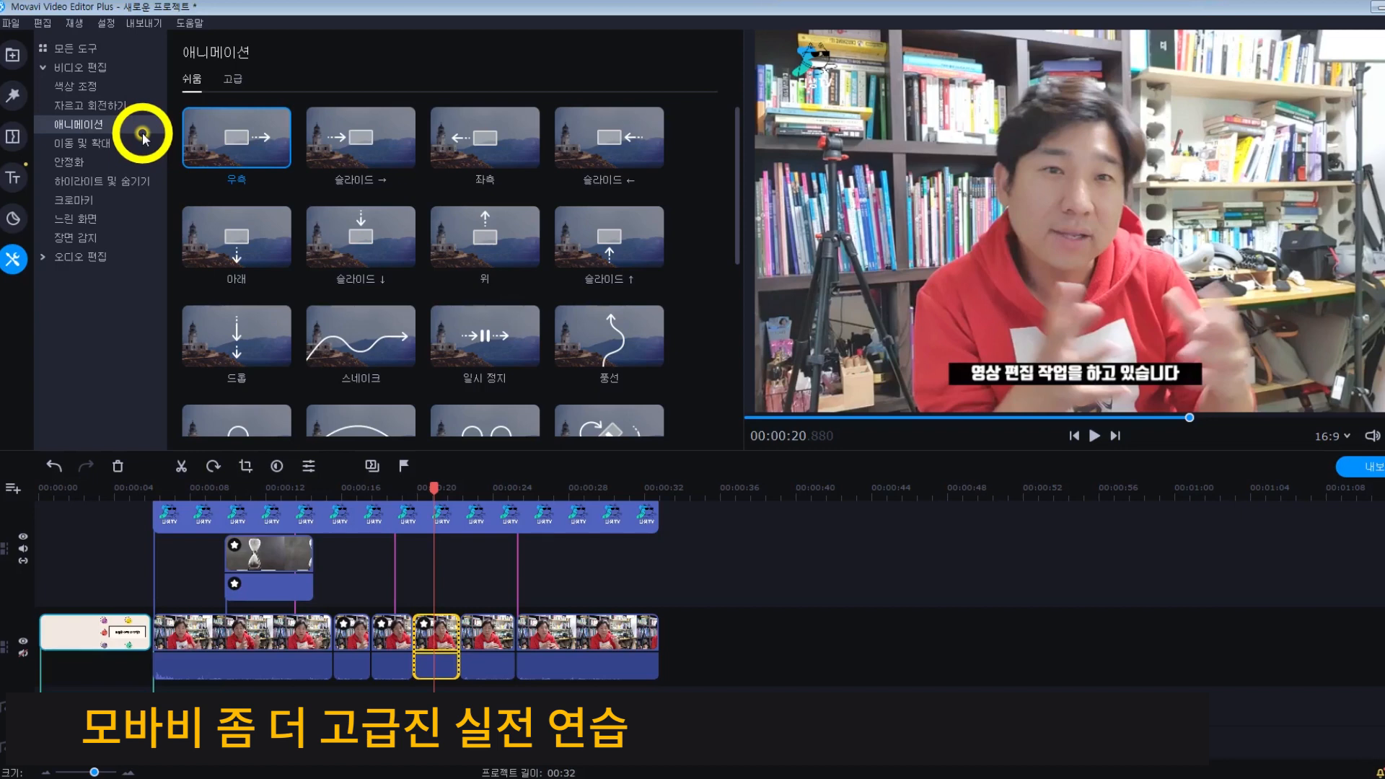
left_click(108, 145)
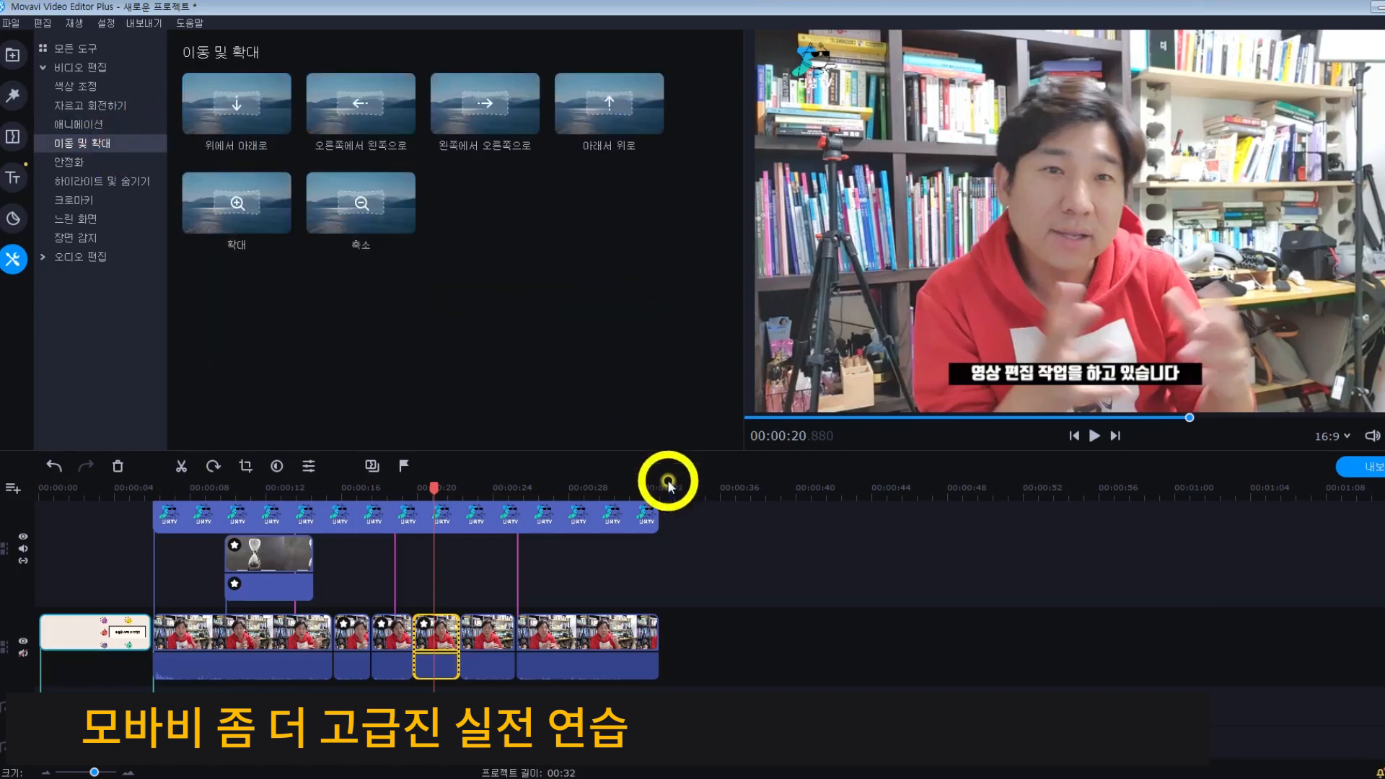
left_click(423, 488)
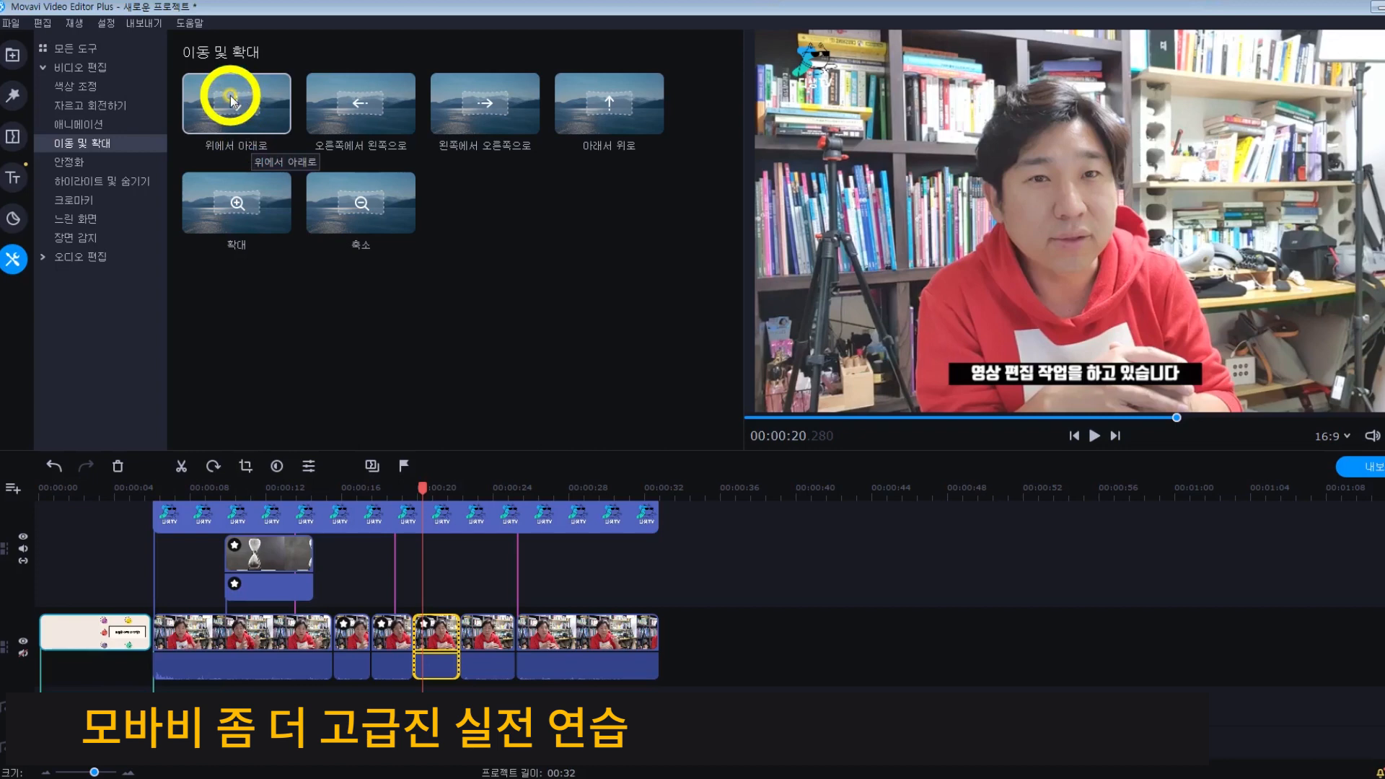
left_click_drag(230, 100, 436, 630)
Step: Play back the segment with the top-to-bottom pan from about 00:00:19.440 to check the movement
left_click(457, 485)
left_click(406, 490)
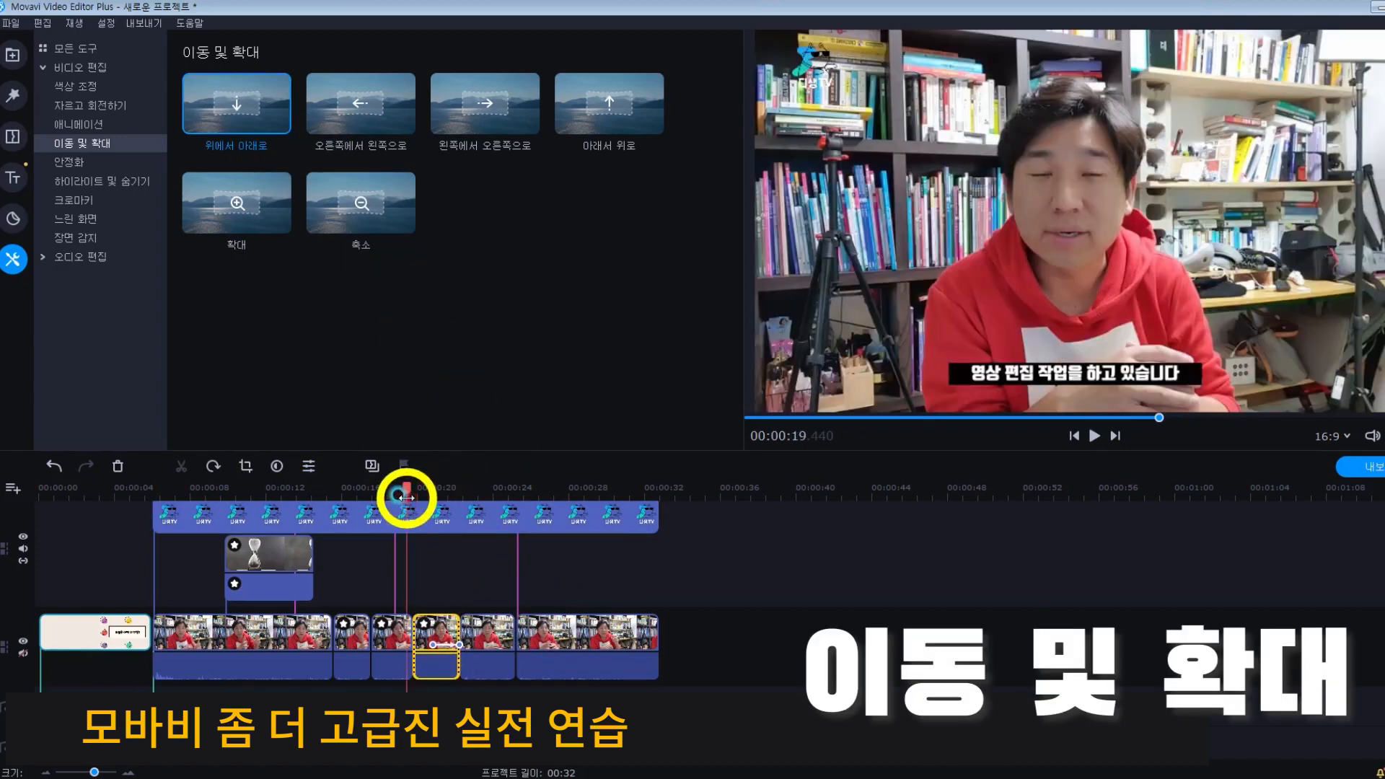
key("space")
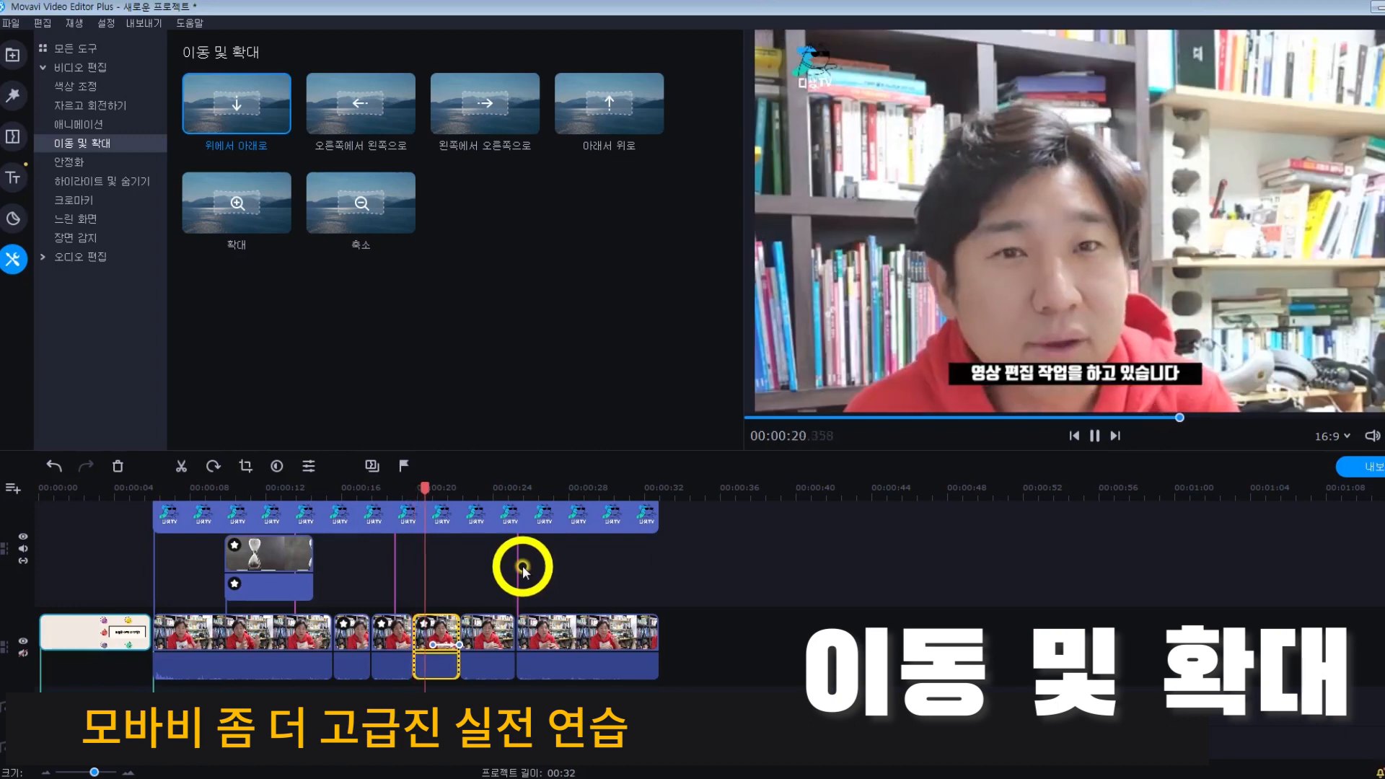
key("space")
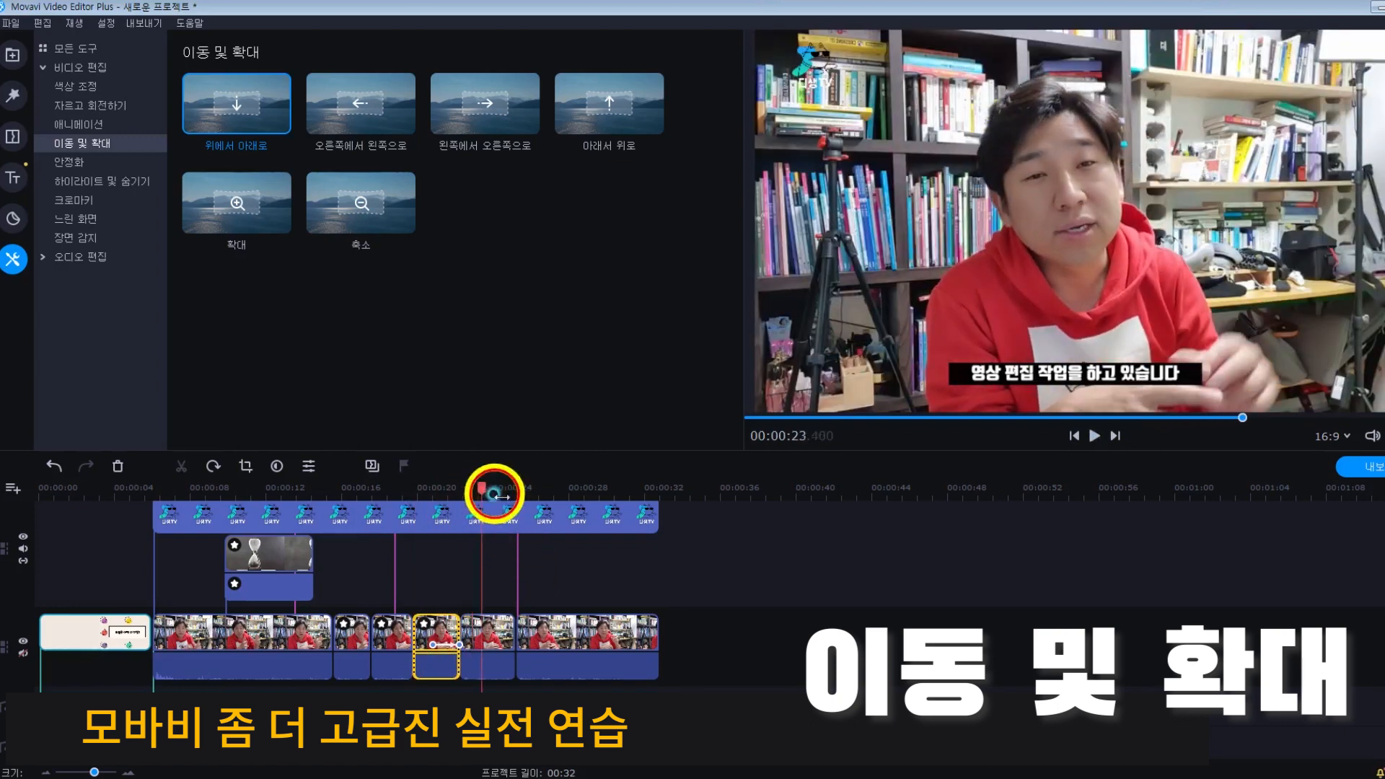
Step: Apply the zoom-in preset to the last talking-head clip and preview it from 00:00:25.960
left_click(561, 495)
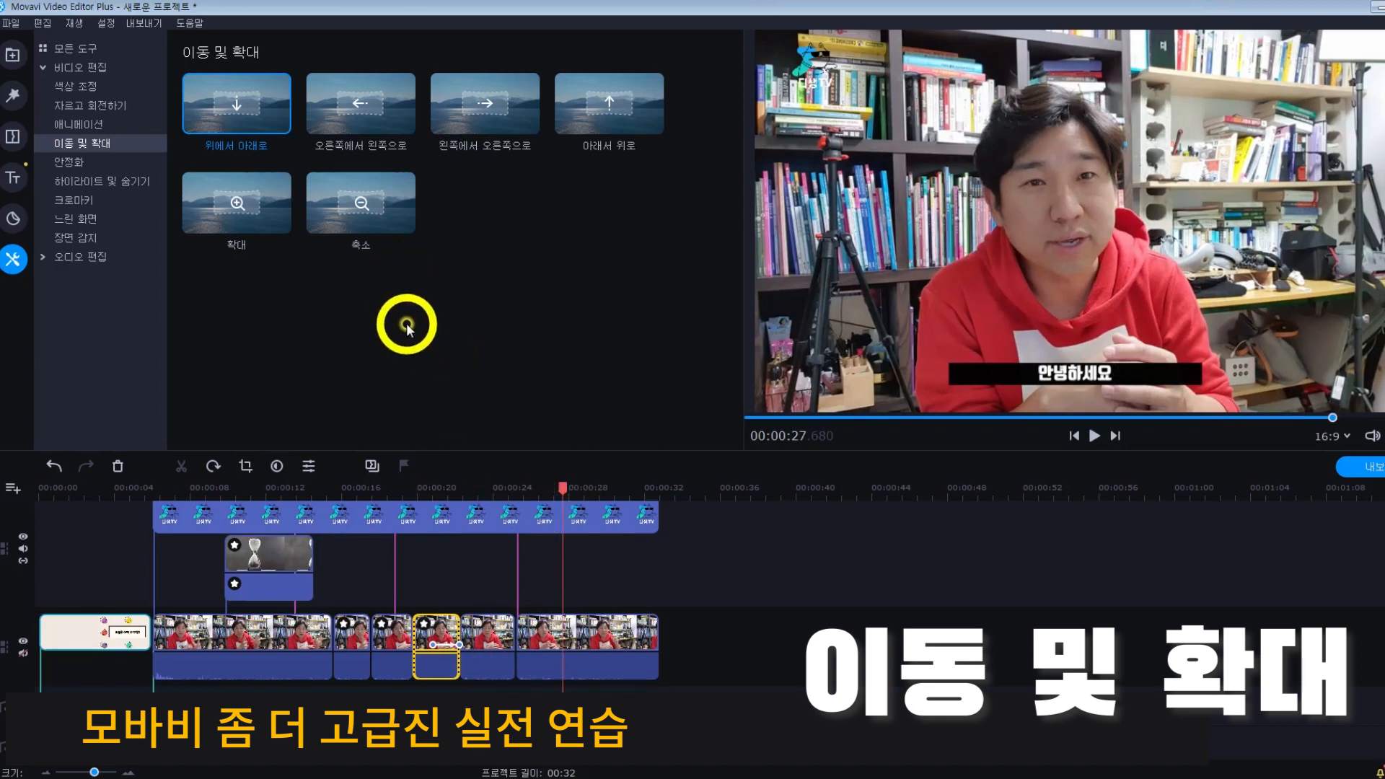
left_click_drag(238, 217, 557, 612)
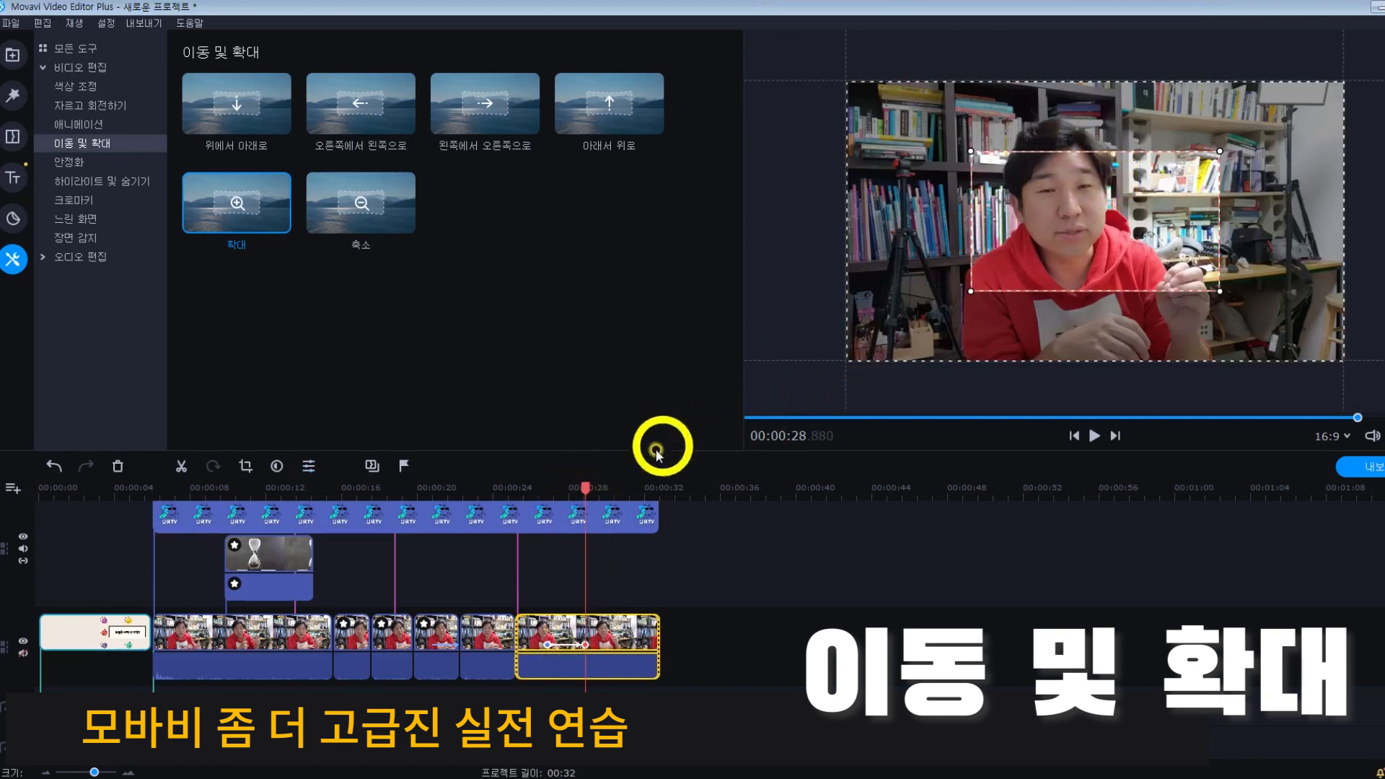
left_click_drag(595, 485, 529, 488)
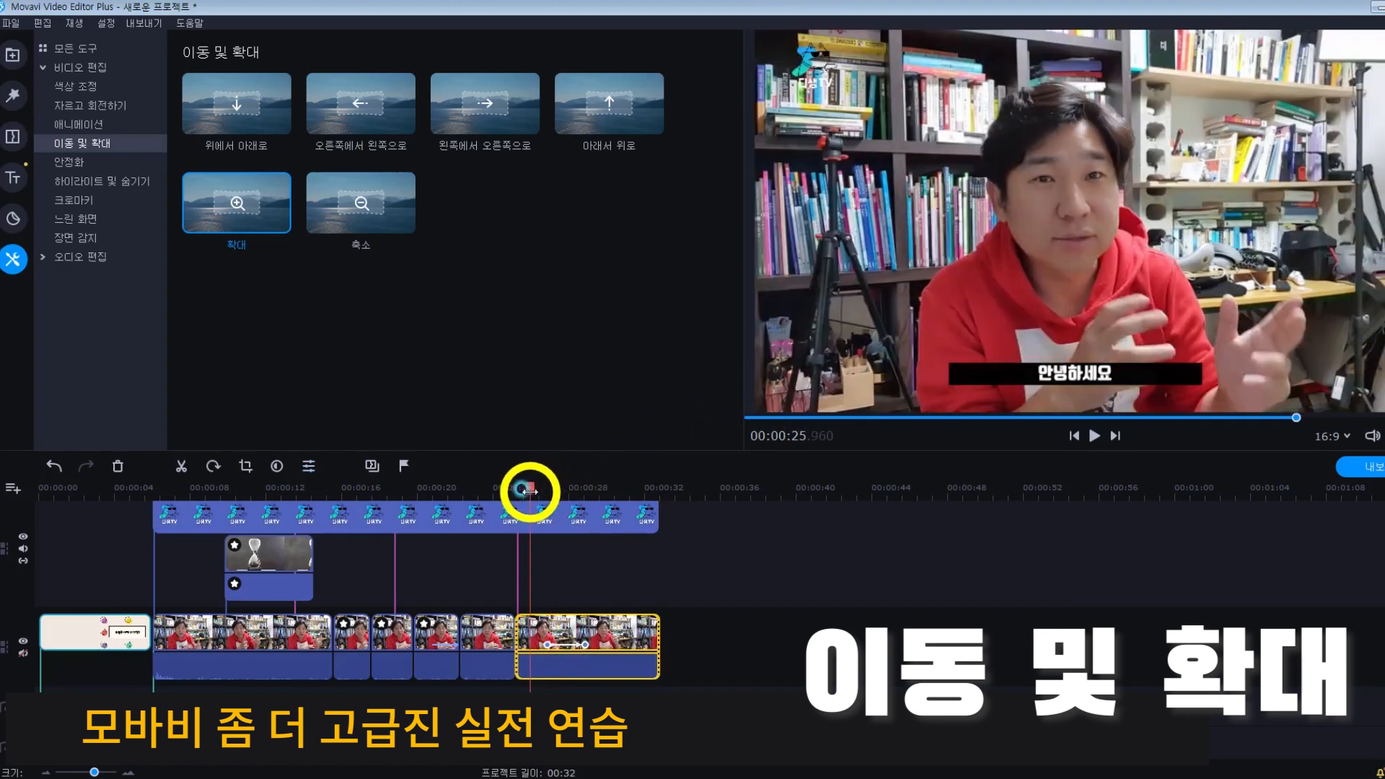
key("space")
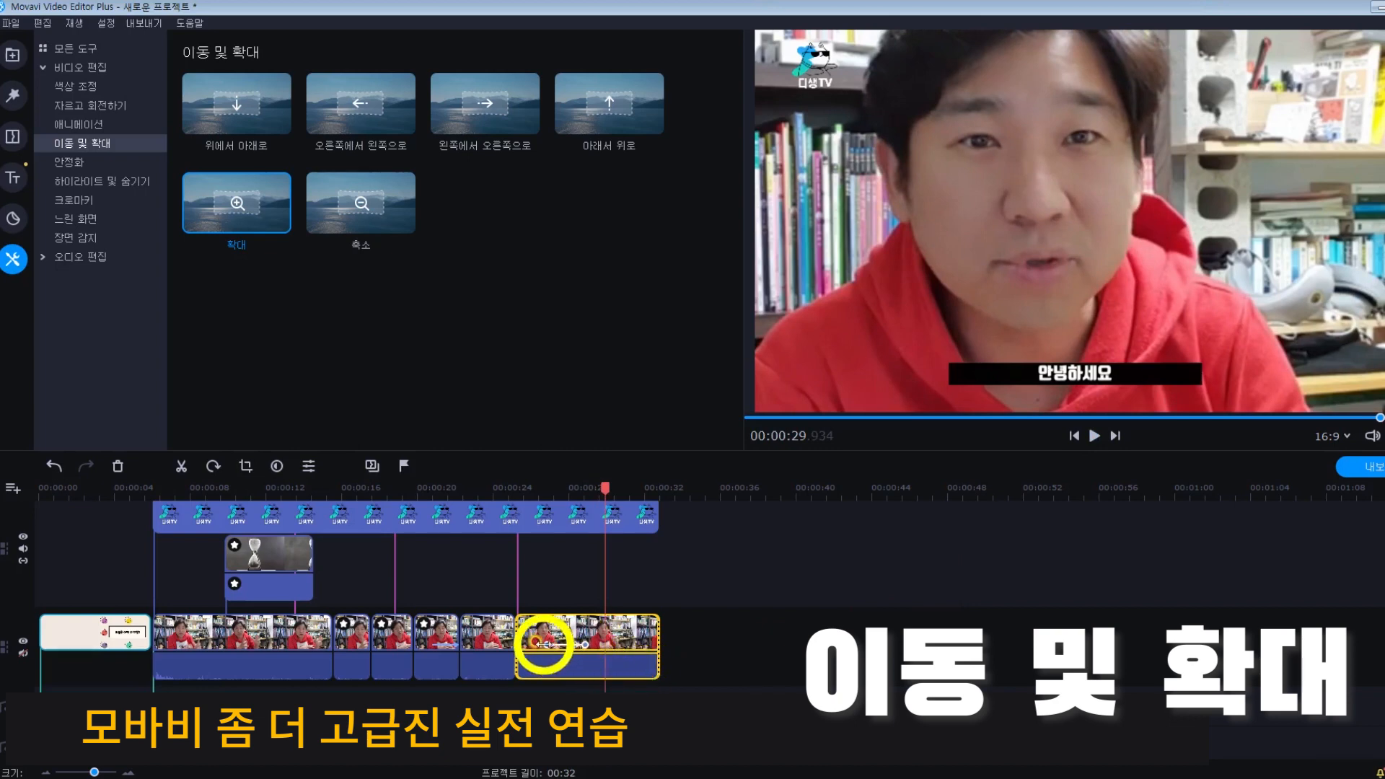
Step: Stretch the zoom-in on the last clip from the clip's beginning to about 00:00:30 and preview it
left_click_drag(546, 642, 608, 643)
left_click(516, 489)
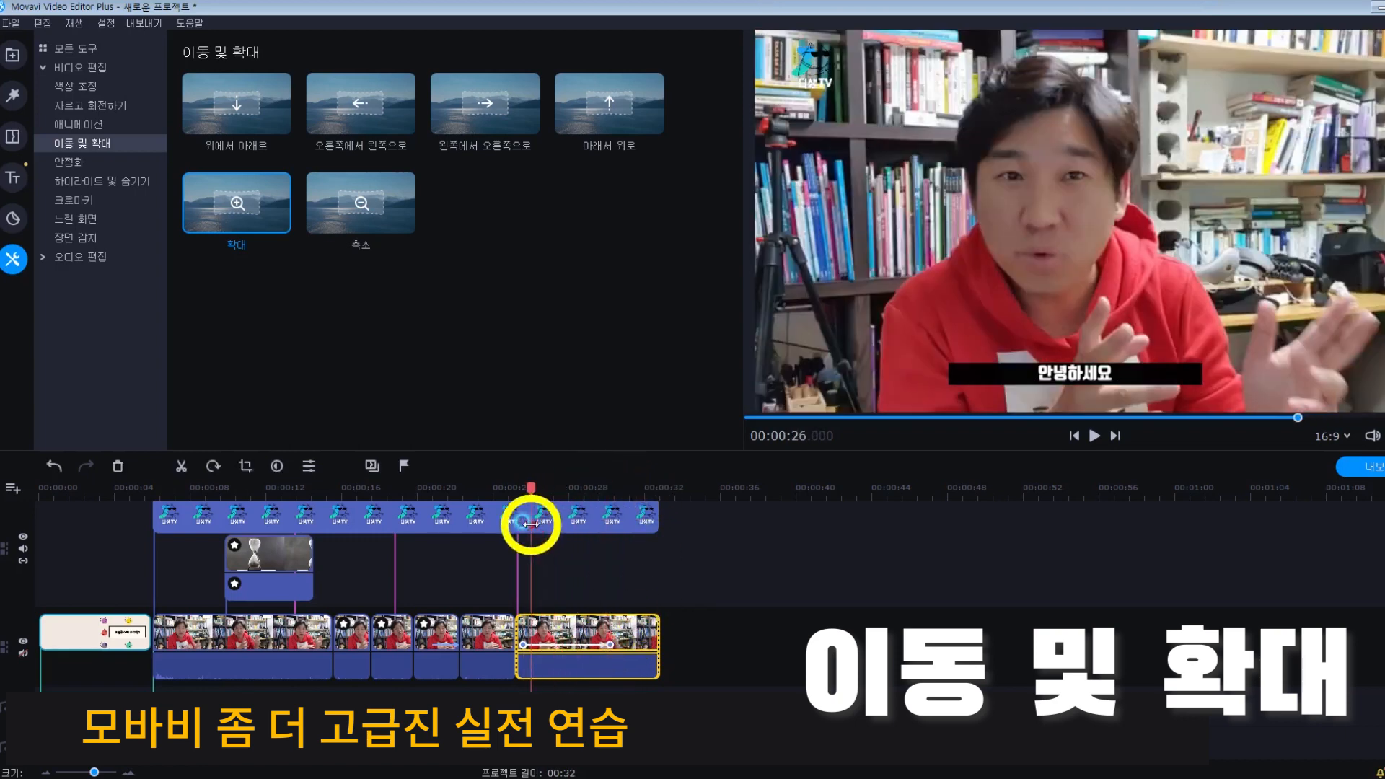
key("space")
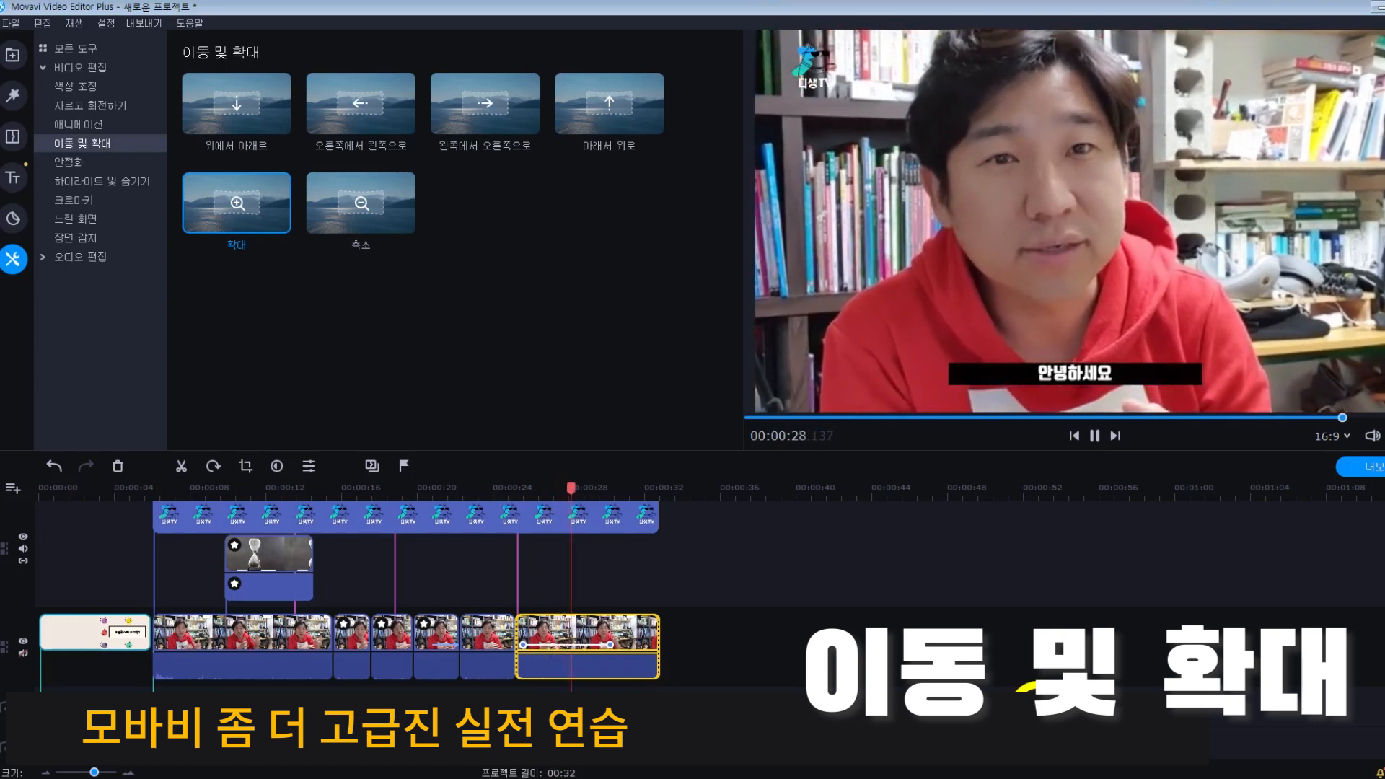
left_click(624, 644)
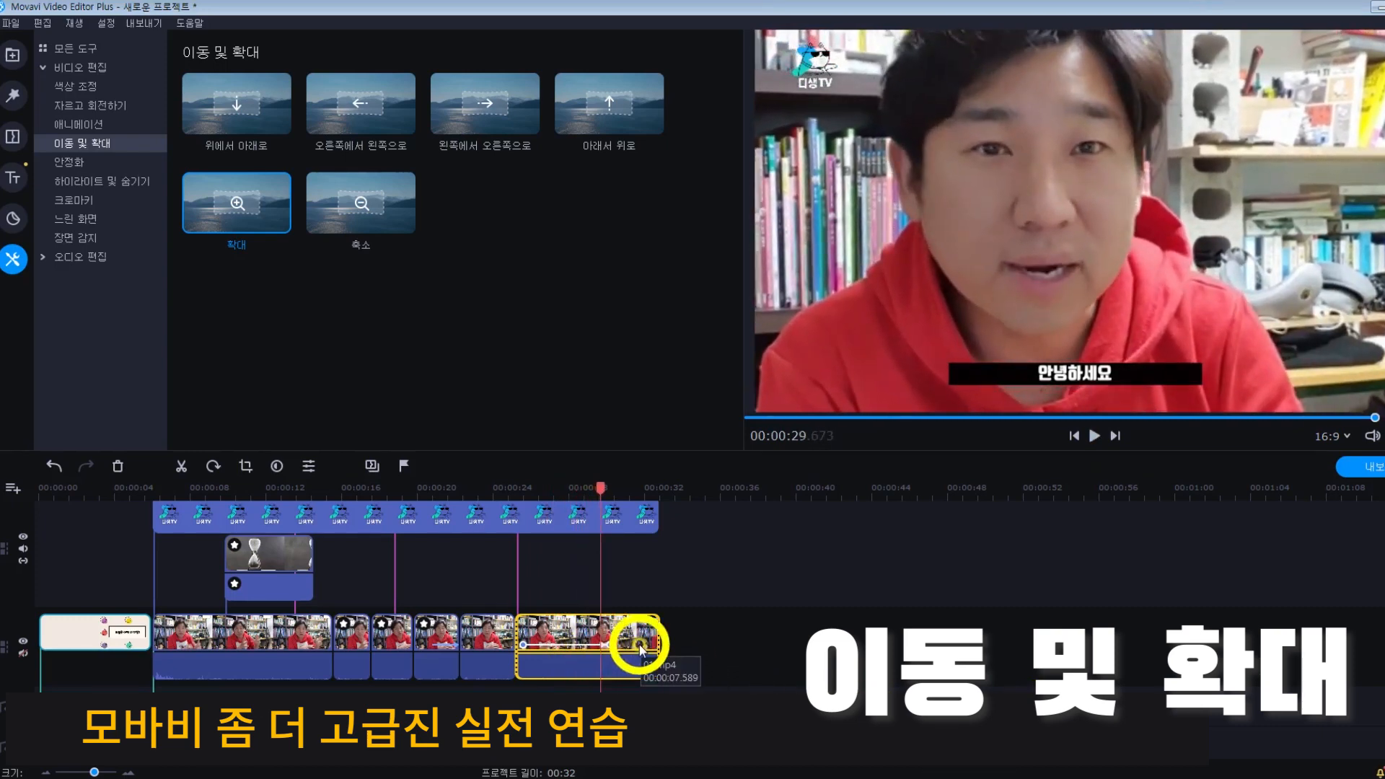
Step: Shorten the last clip's zoom-in so it ends at about 00:00:28, and preview the faster zoom
mouse_move(596, 653)
left_mouse_down()
mouse_move(582, 641)
mouse_move(631, 640)
mouse_move(570, 647)
left_mouse_up()
left_click_drag(570, 489, 533, 509)
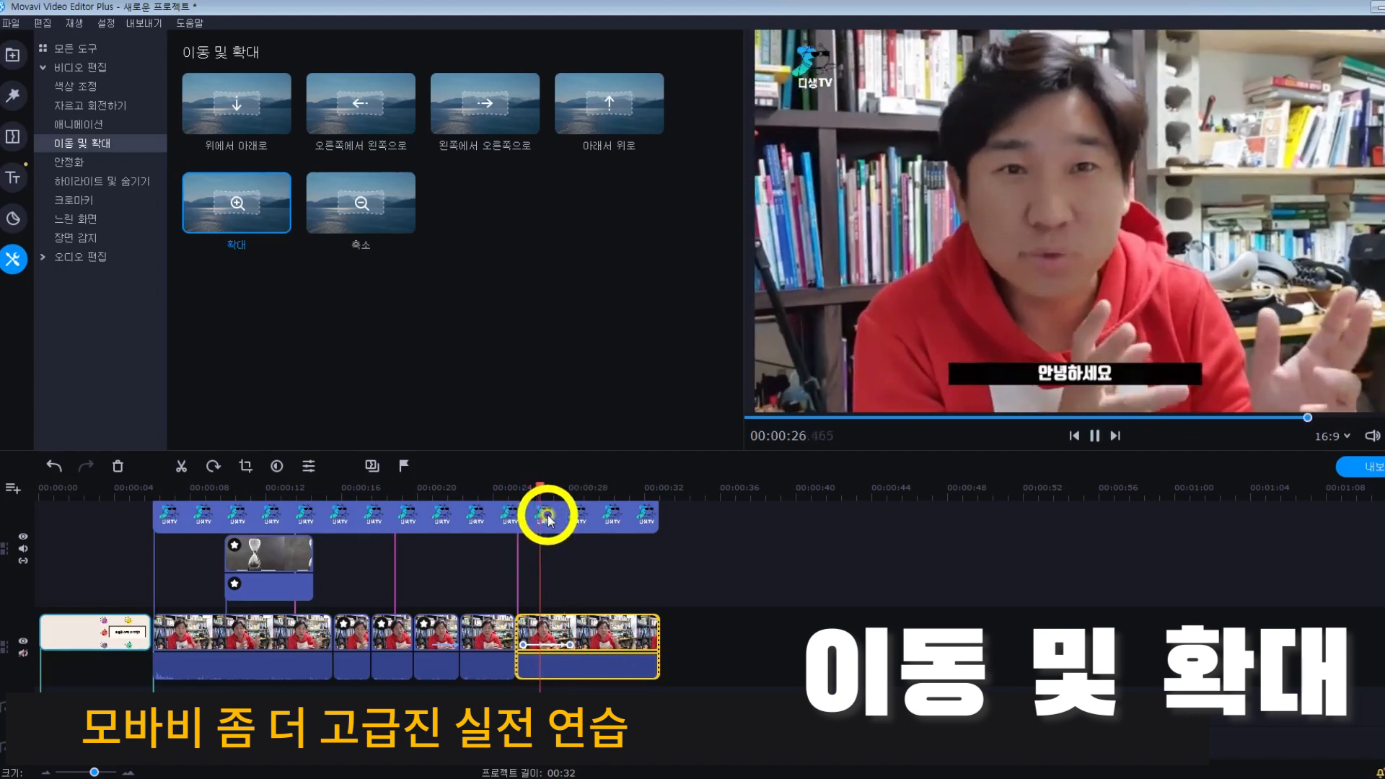
key("space")
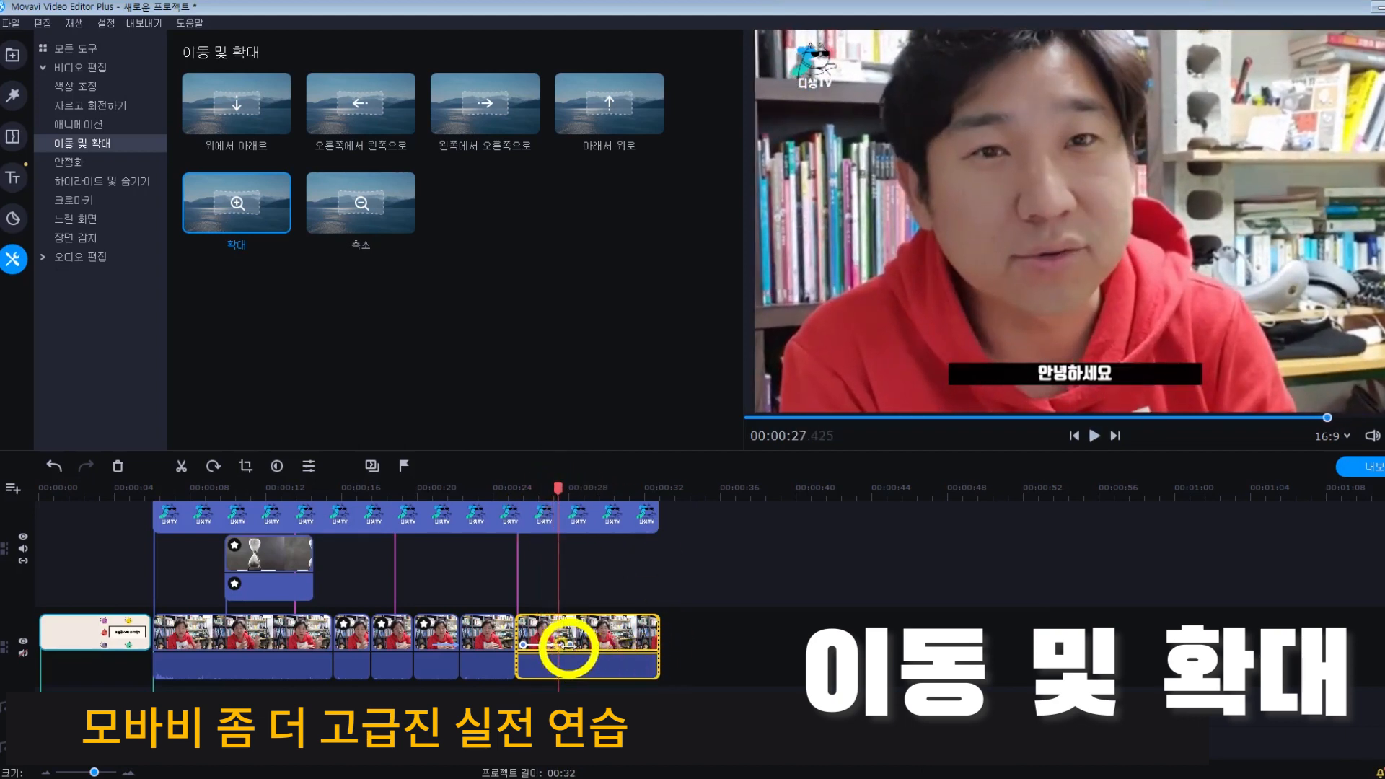
Step: Reset the keyframes of the zoom-in on the last clip
right_click(569, 646)
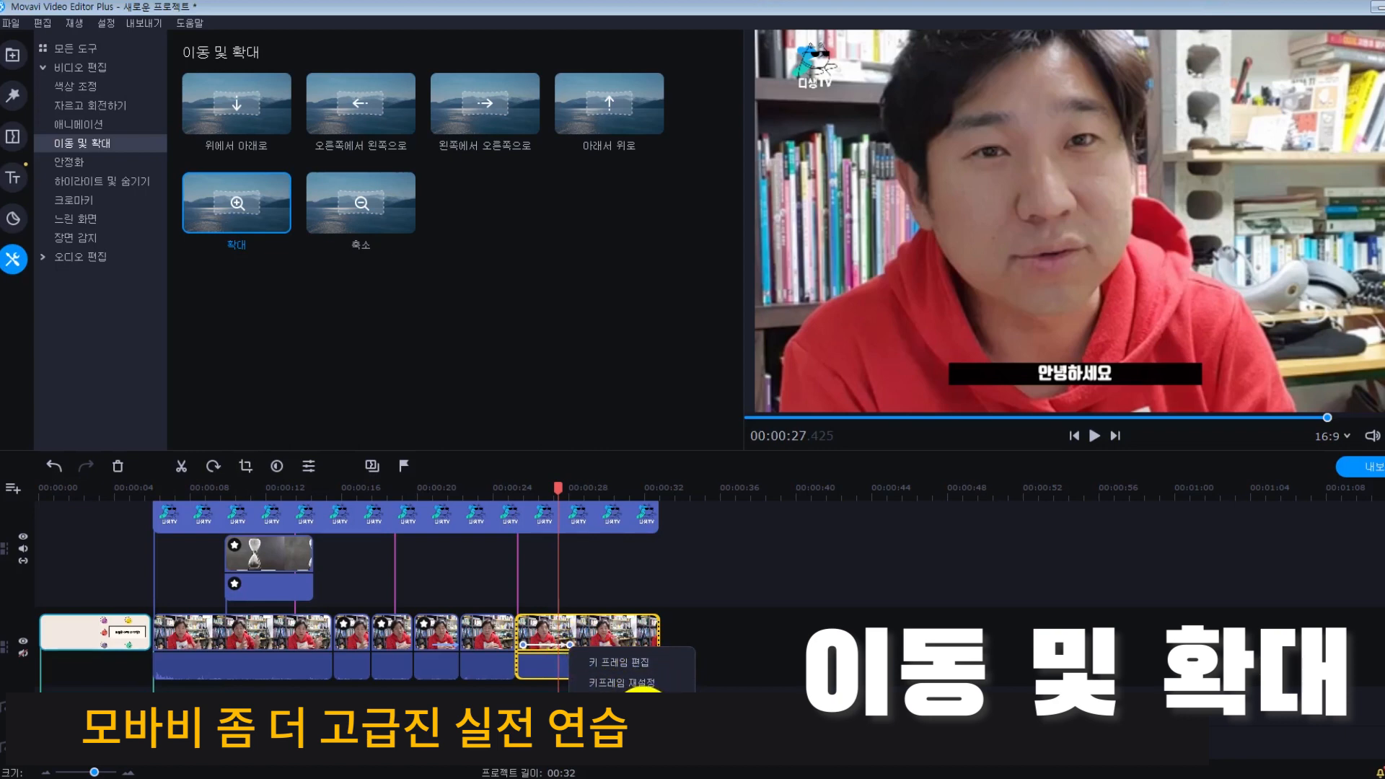
left_click(638, 683)
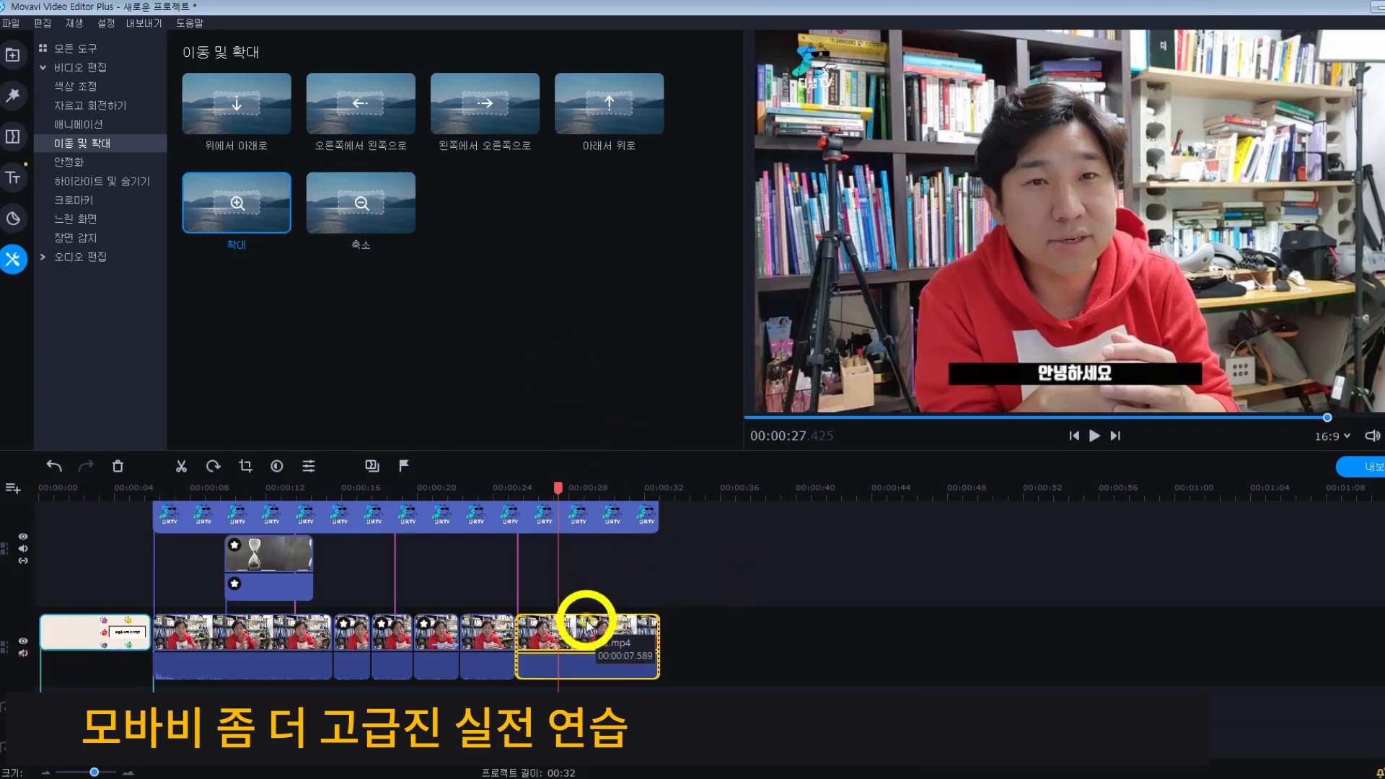
Step: Apply a circular highlight around the speaker's face in the last clip, trying the border option, and play it back
left_click(69, 163)
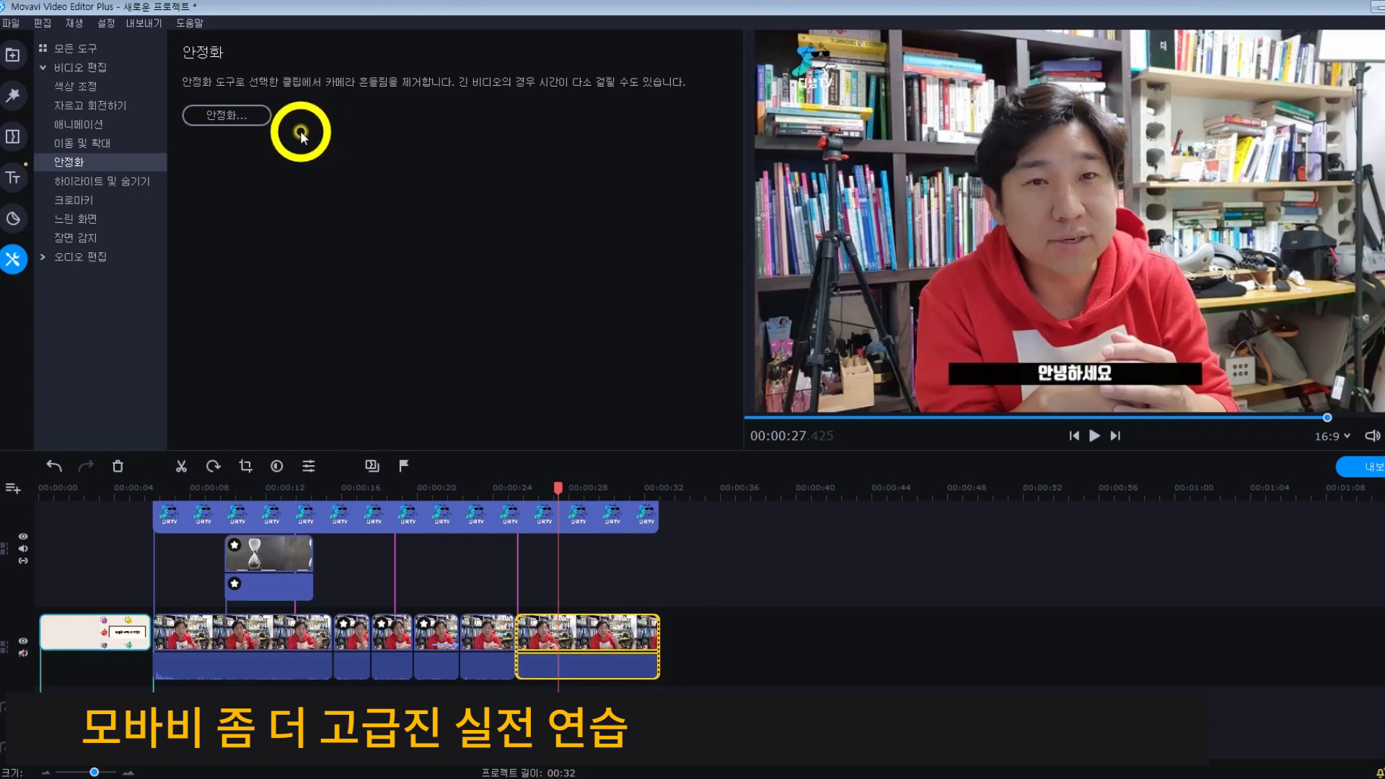
left_click(126, 186)
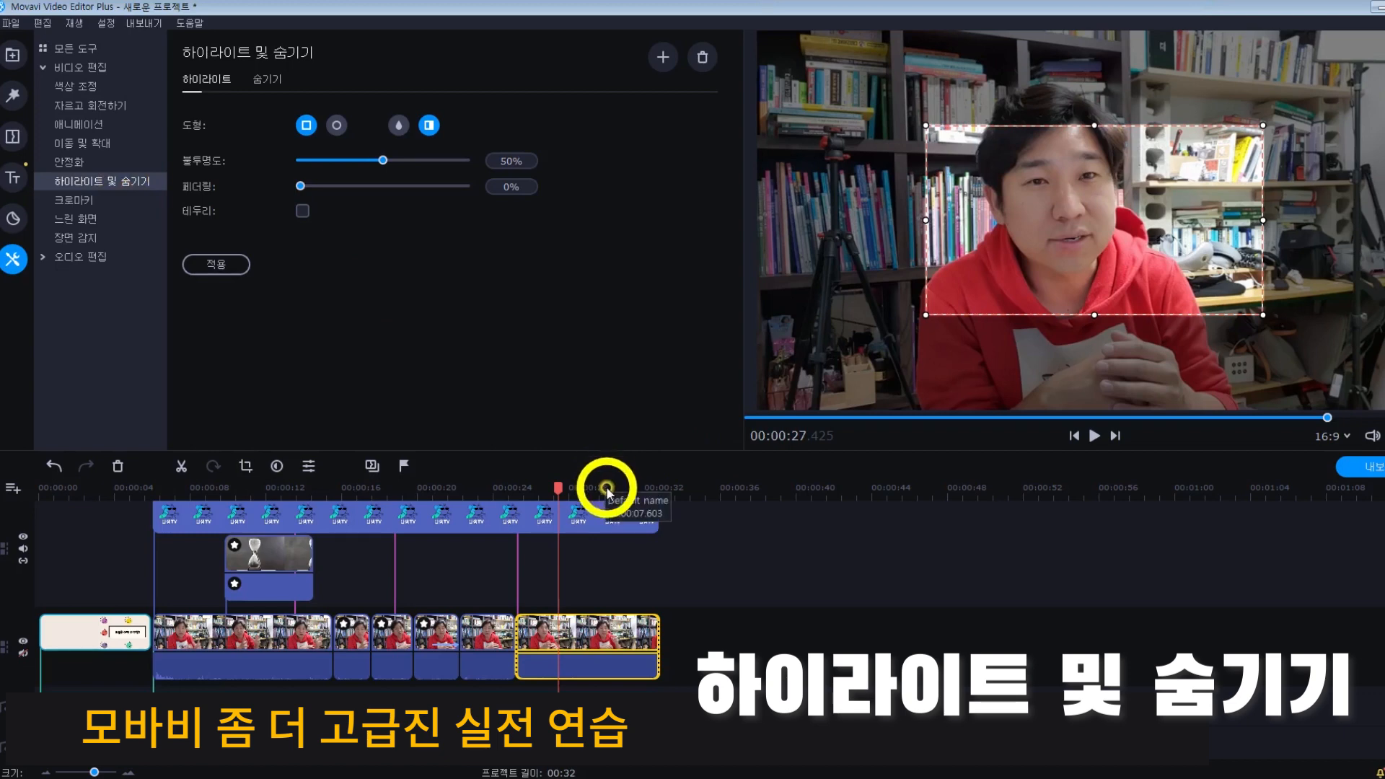
left_click_drag(565, 494, 543, 495)
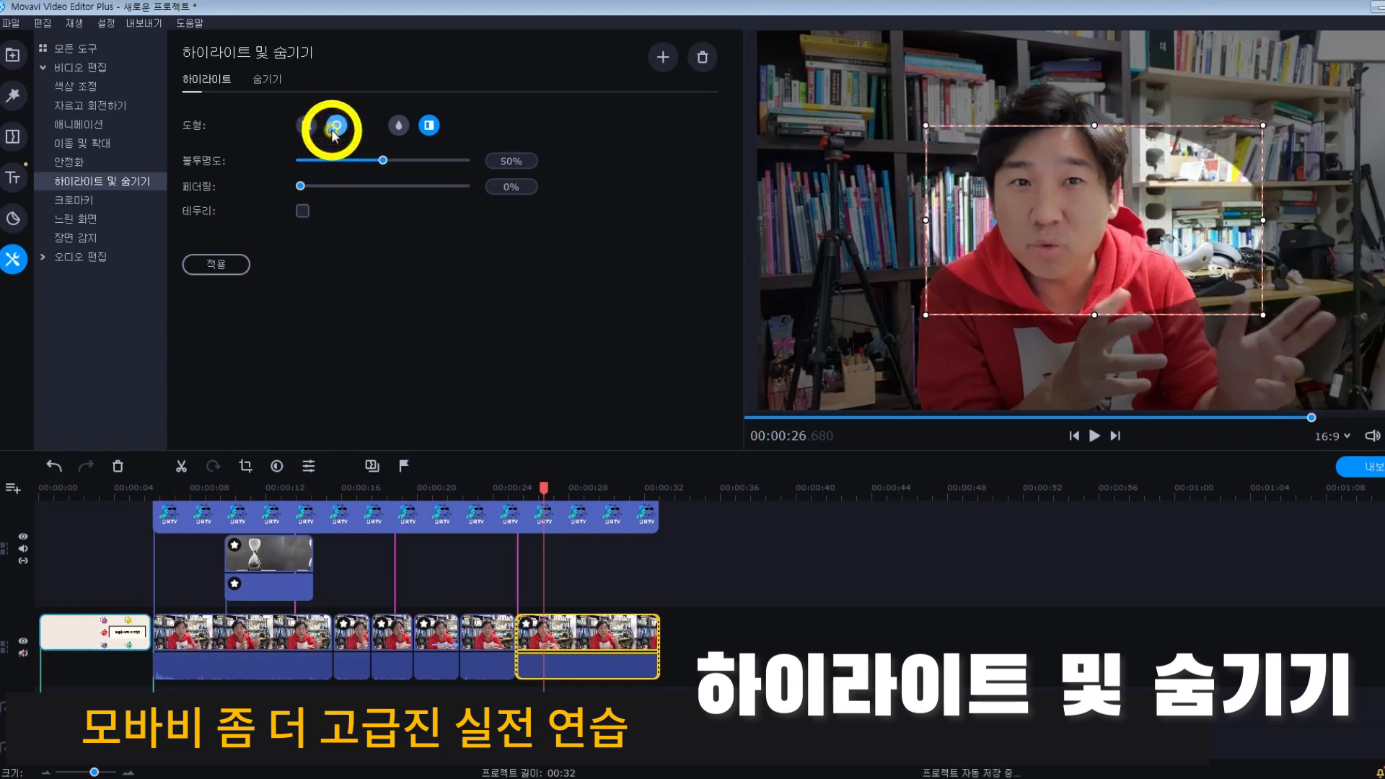
left_click_drag(1267, 221, 1111, 202)
left_click_drag(1163, 266, 1116, 204)
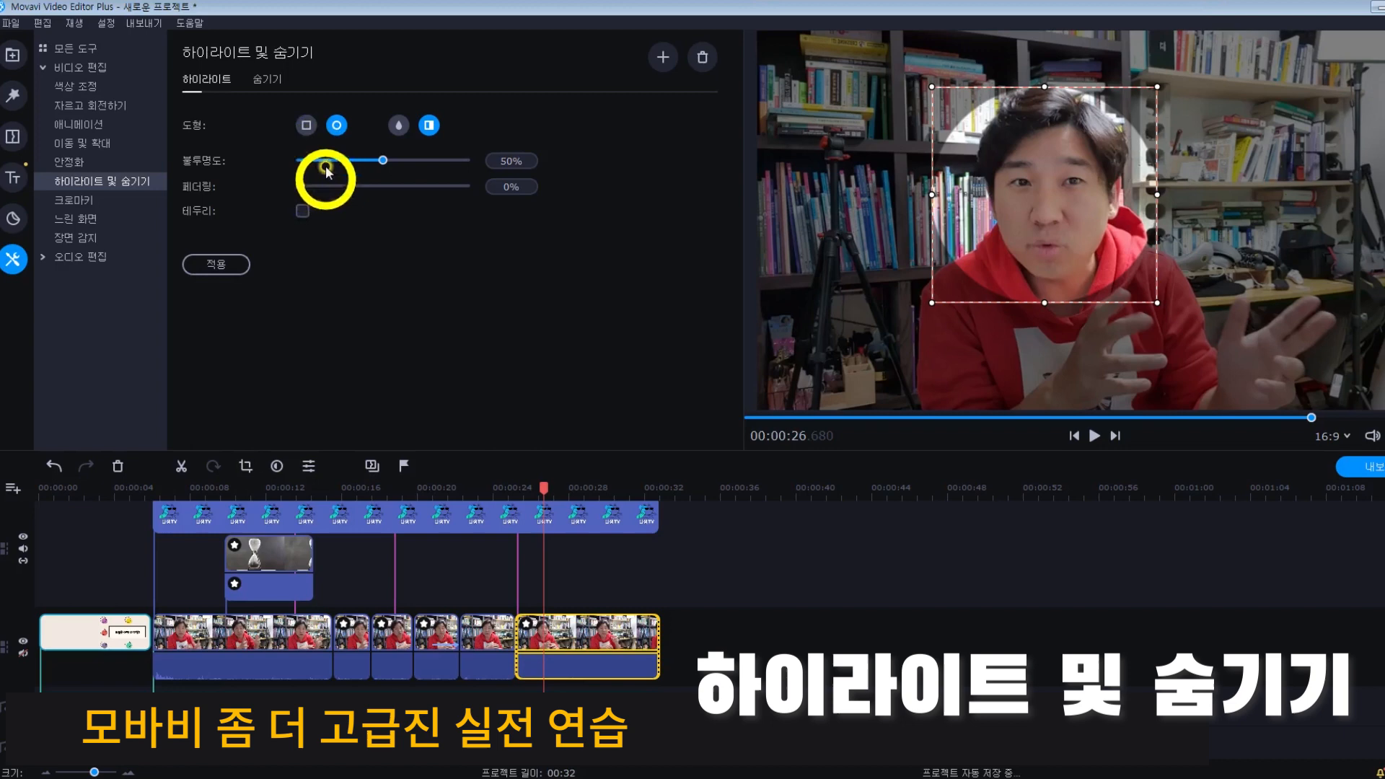
left_click(300, 211)
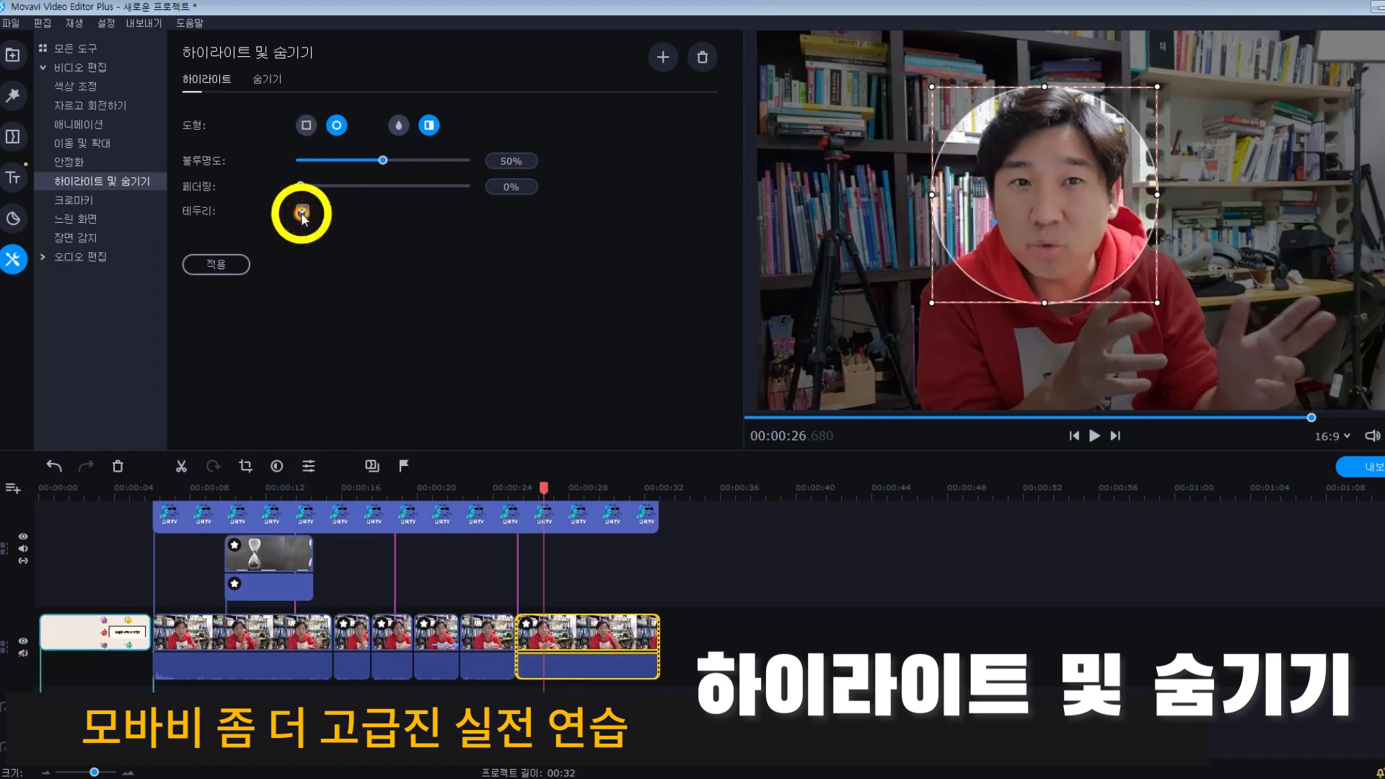
left_click(237, 265)
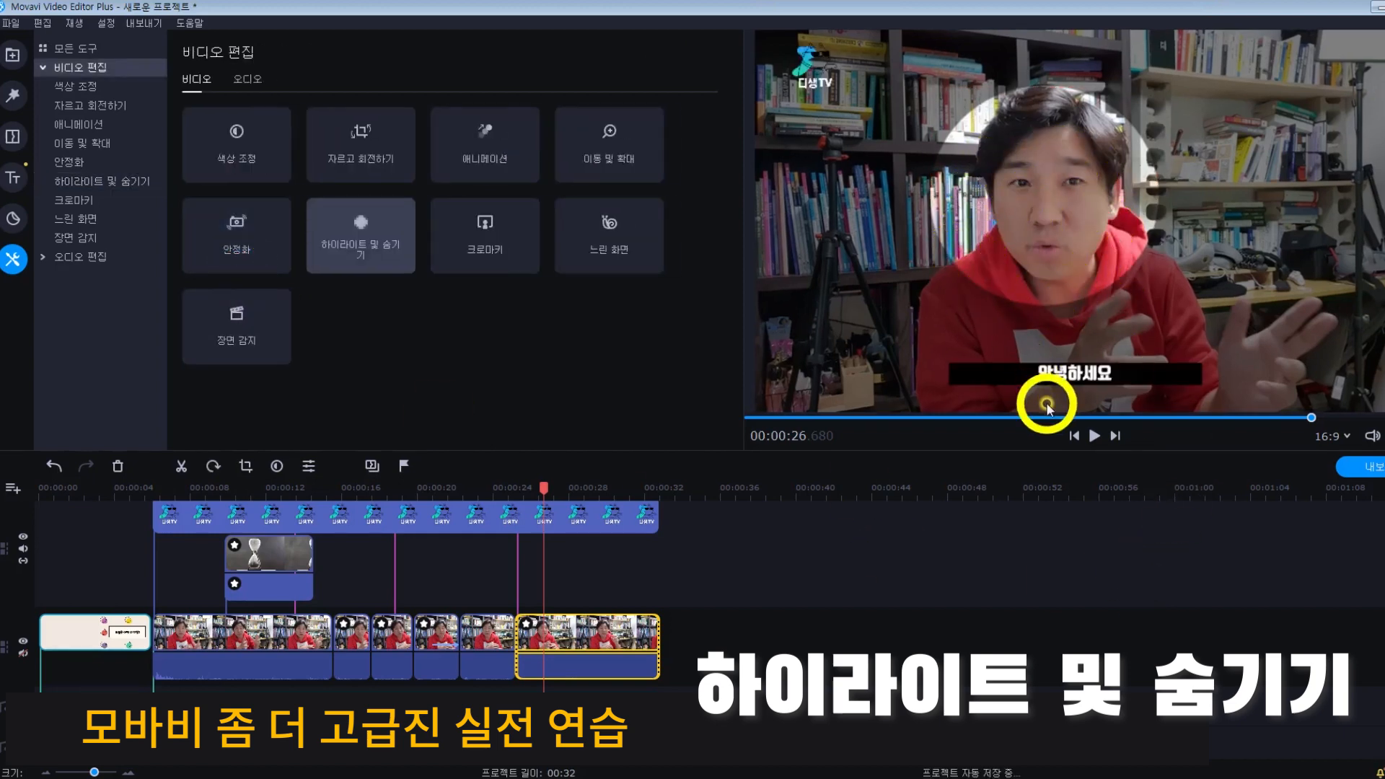
key("space")
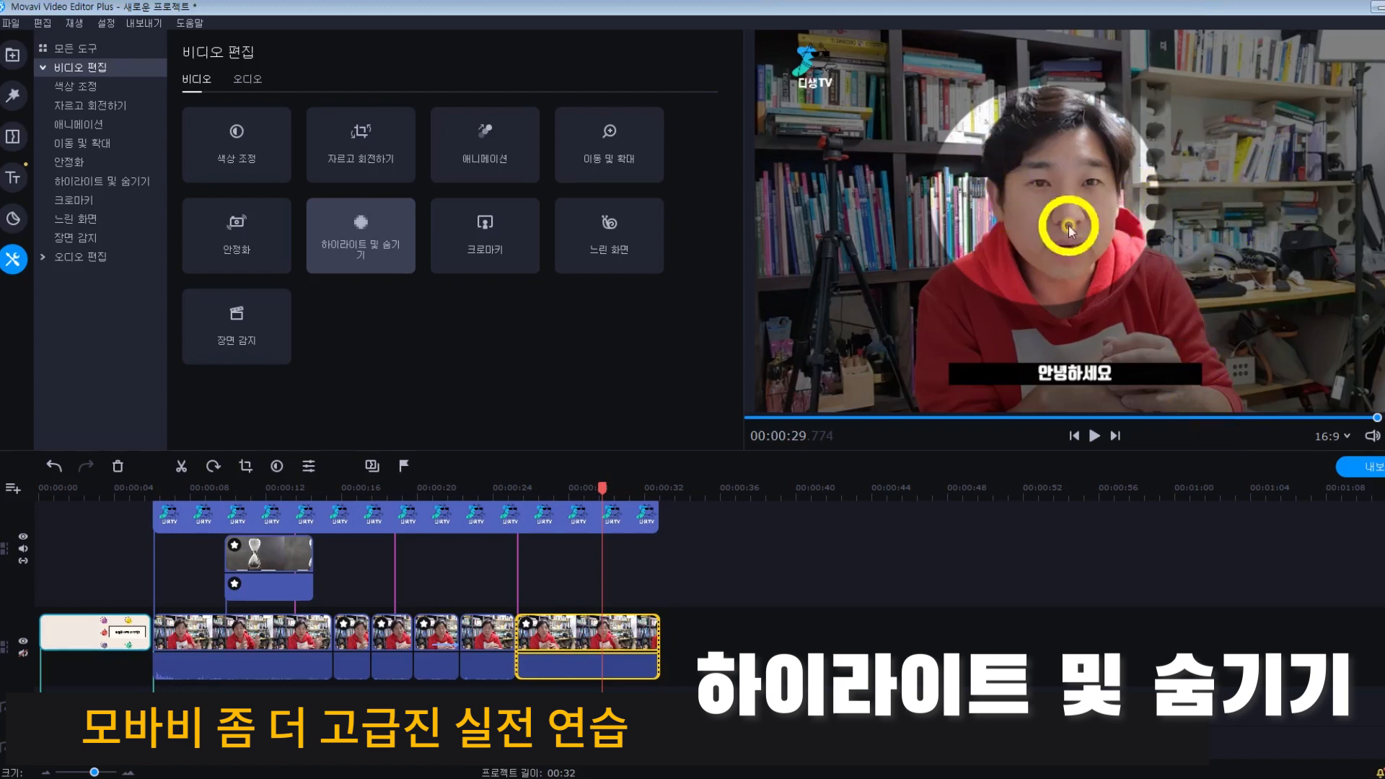
Step: Remove the highlight effect from the last clip through its clip properties
double_click(546, 634)
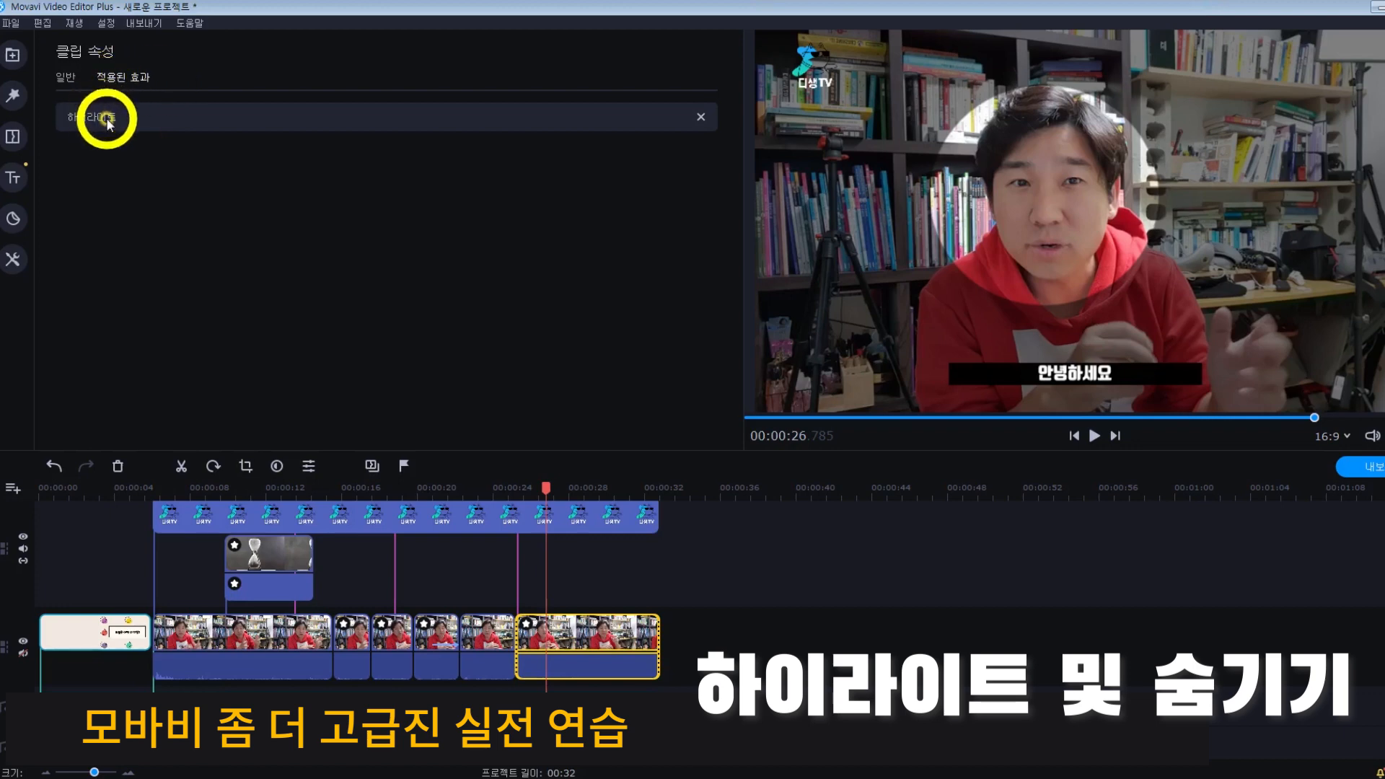
left_click(706, 119)
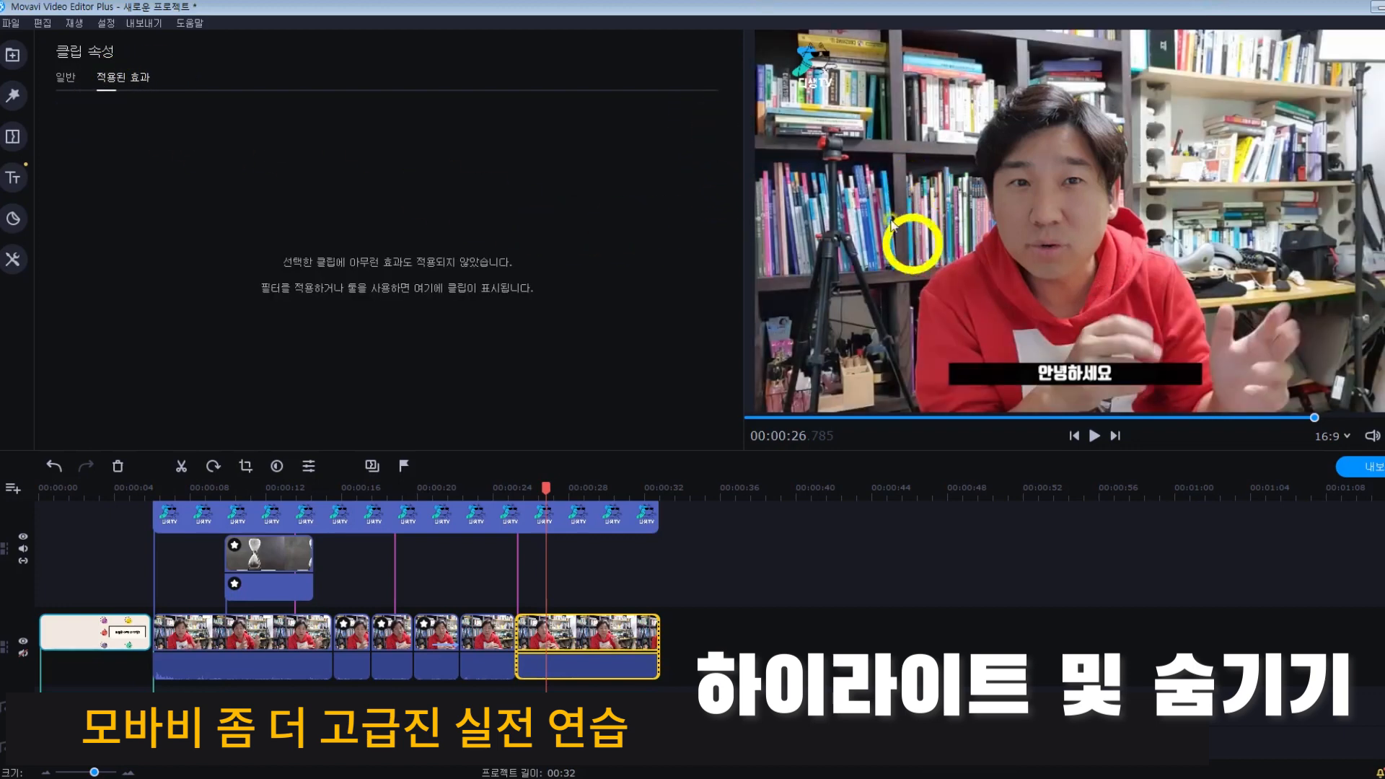
Step: Hide the speaker's face in the last clip with a rectangular mosaic of 5% size, fitted over the head at 00:00:25.520, and apply it
left_click_drag(546, 491, 521, 495)
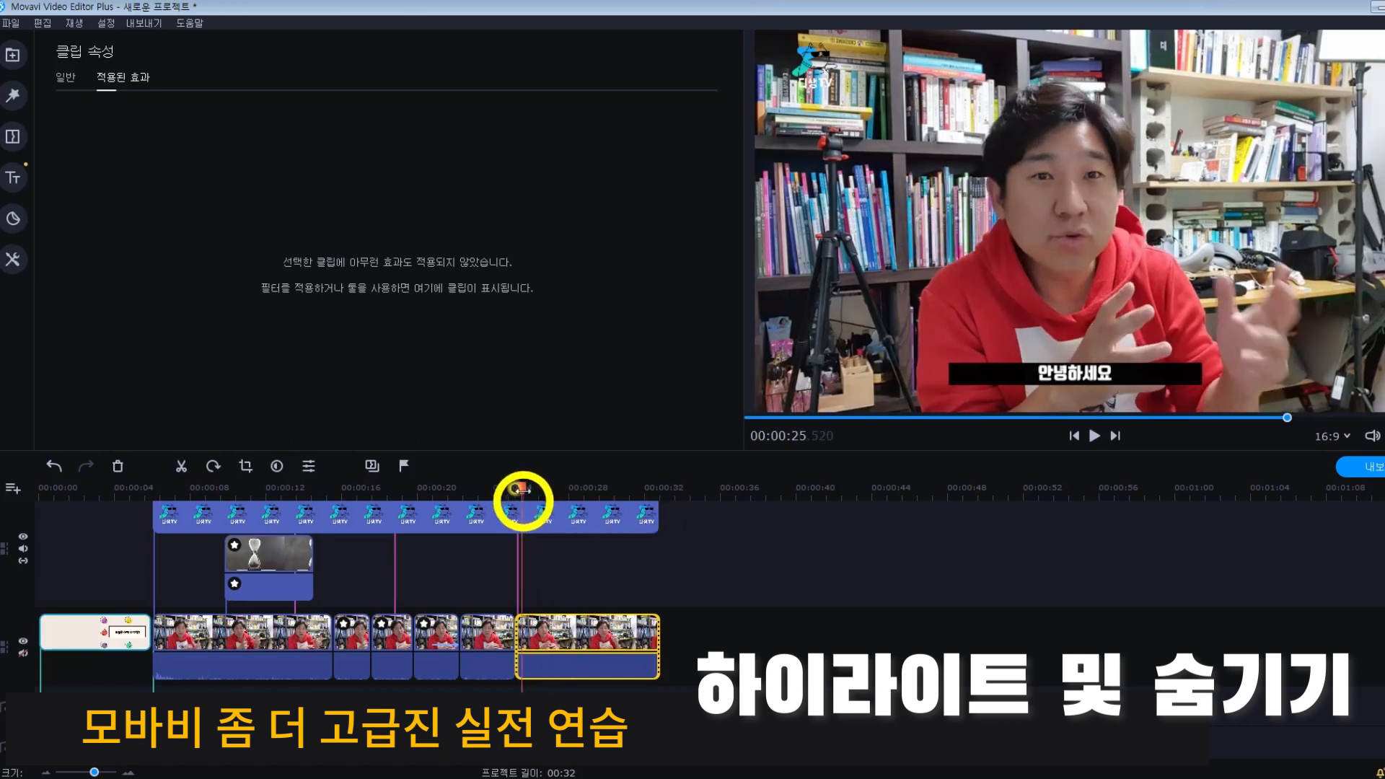
left_click(9, 260)
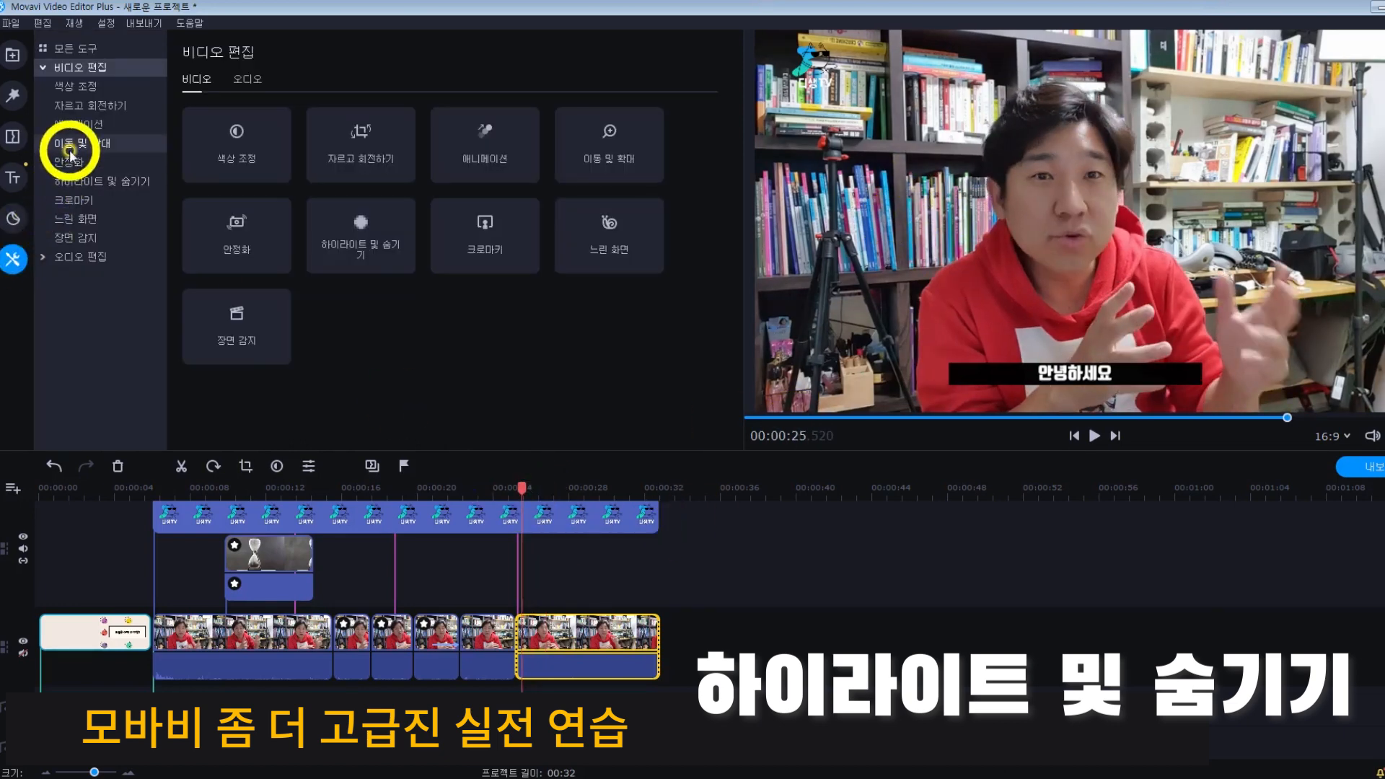
left_click(140, 181)
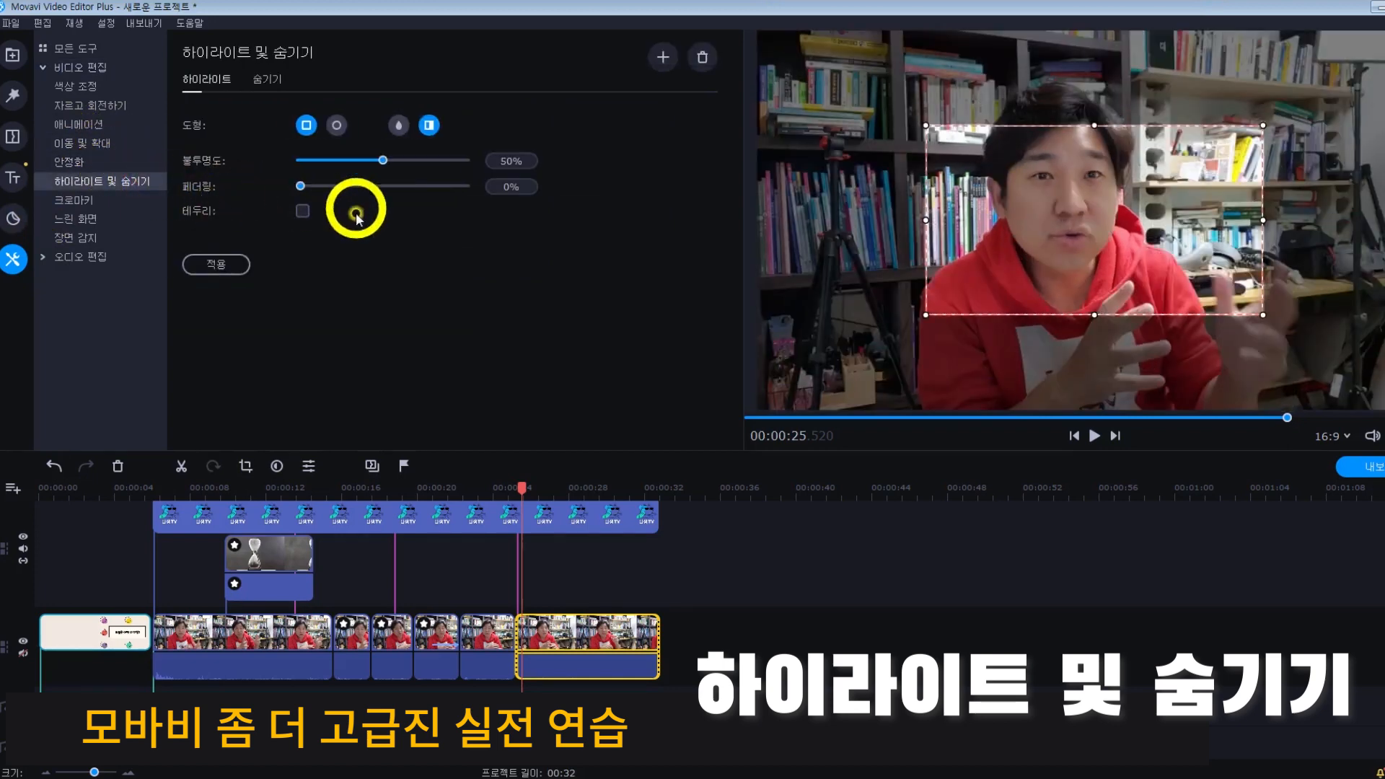
left_click(269, 80)
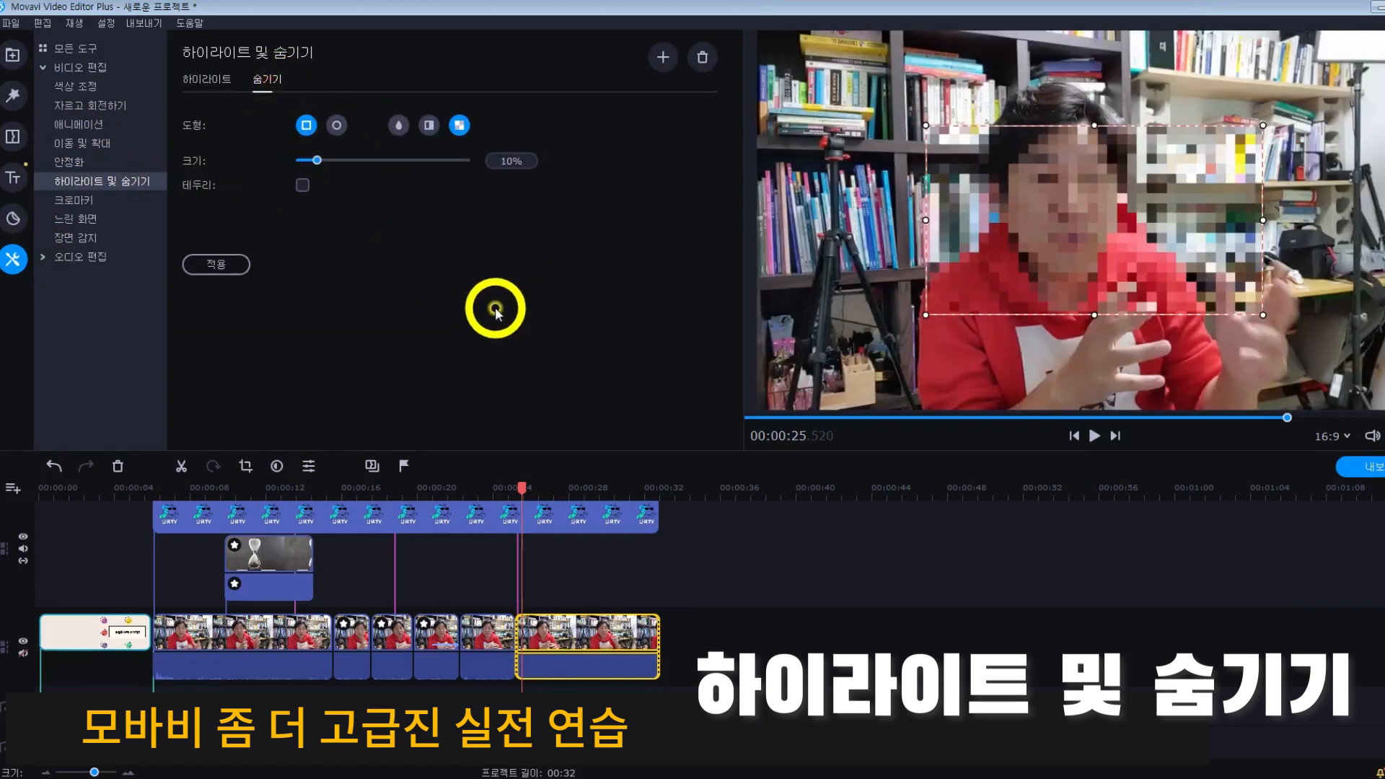
left_click_drag(1263, 224, 1166, 226)
left_click_drag(1091, 253, 1111, 203)
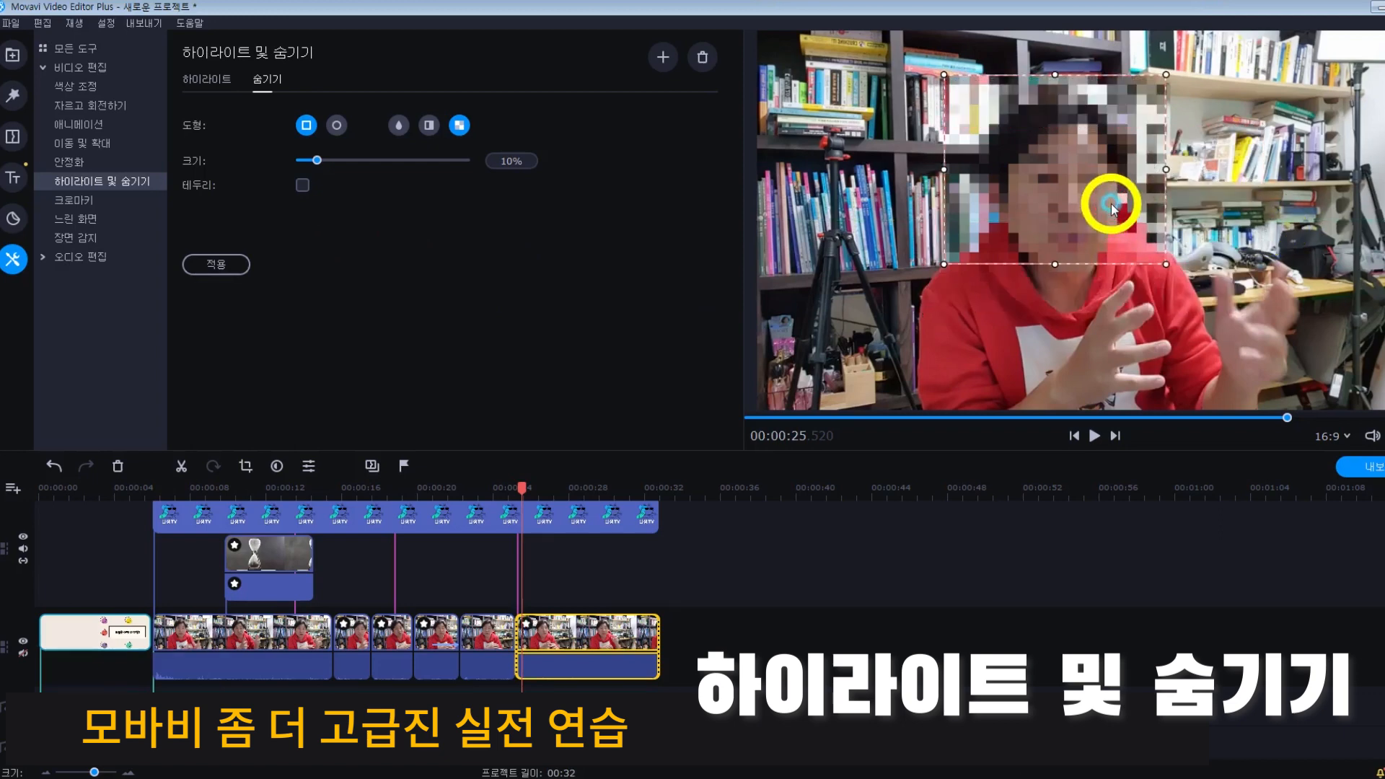
left_click_drag(1165, 263, 1132, 230)
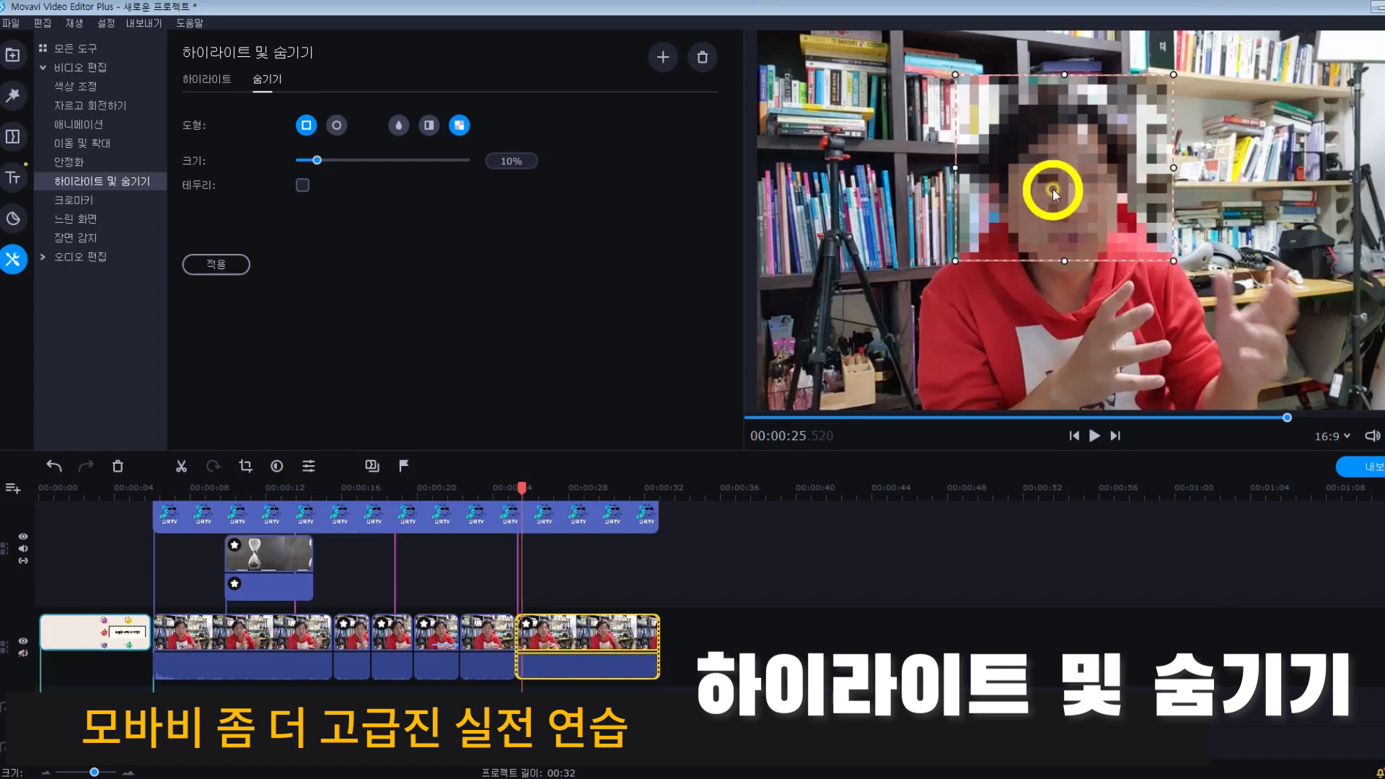
mouse_move(329, 164)
left_mouse_down()
mouse_move(369, 164)
mouse_move(309, 163)
left_mouse_up()
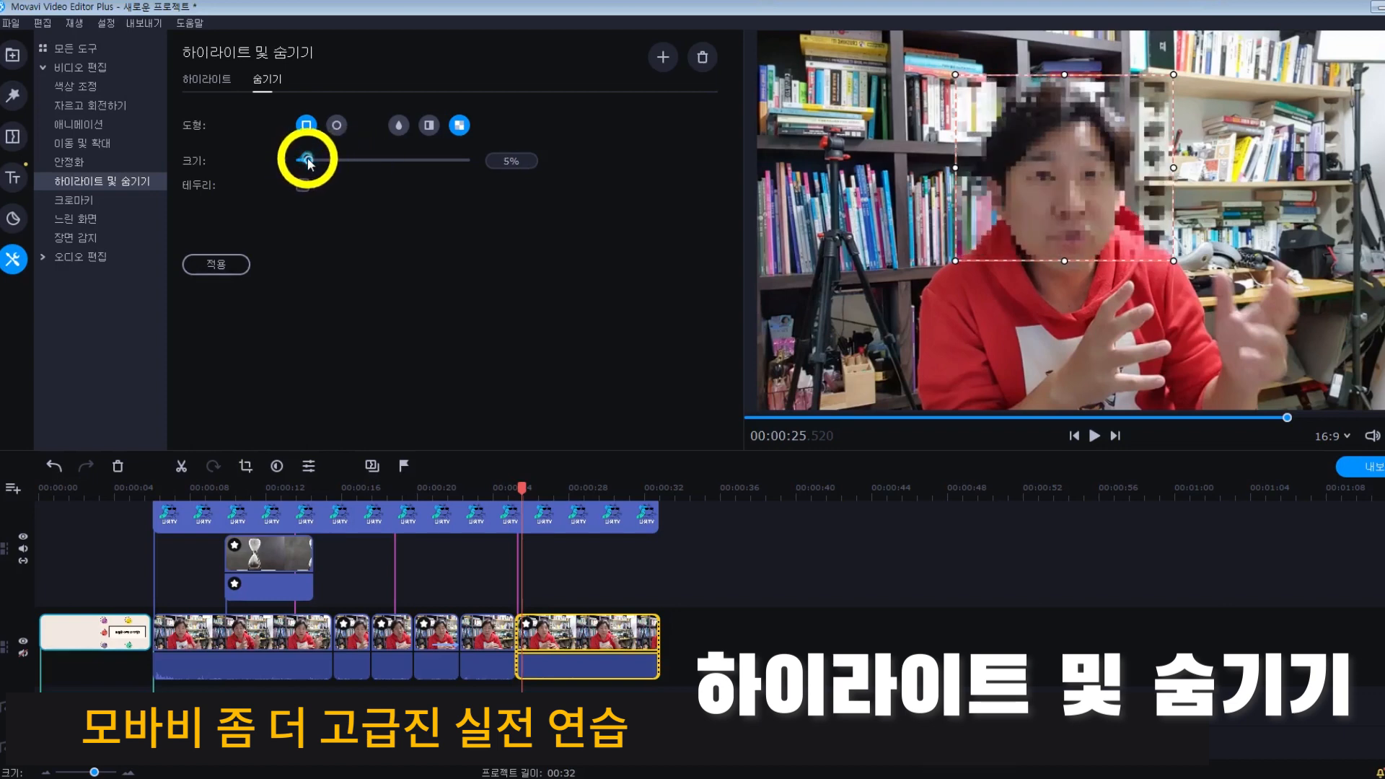
left_click(231, 263)
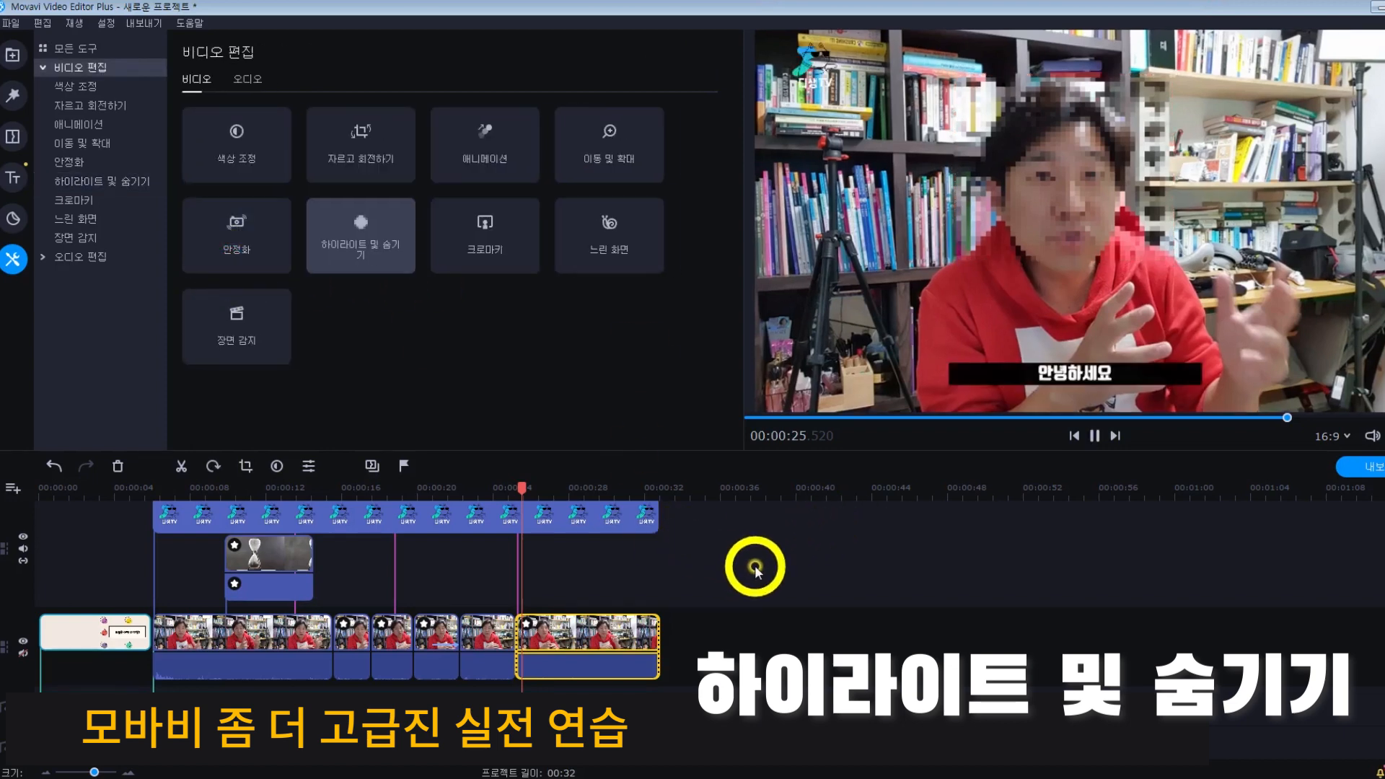
Step: Play back the mosaic on the last clip and open the scene detection settings
key("space")
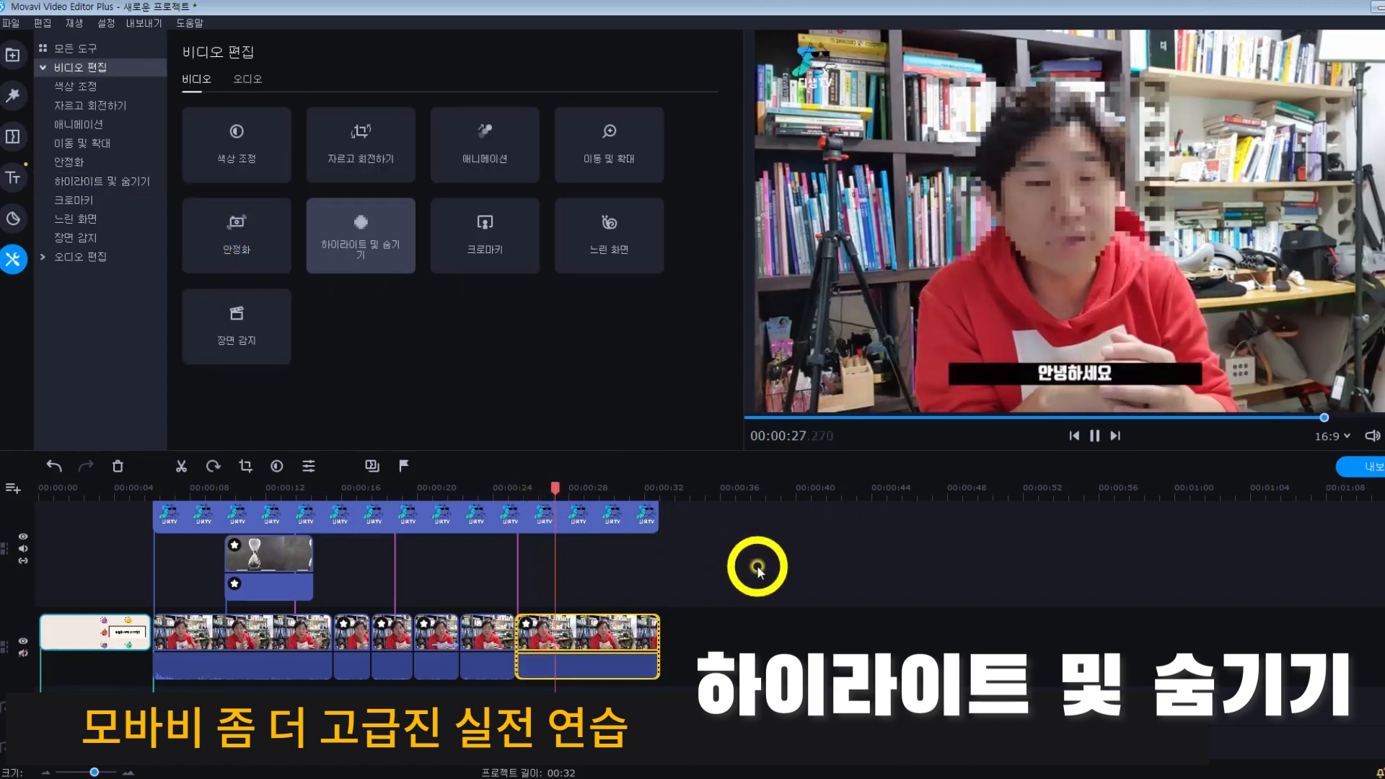
left_click(85, 238)
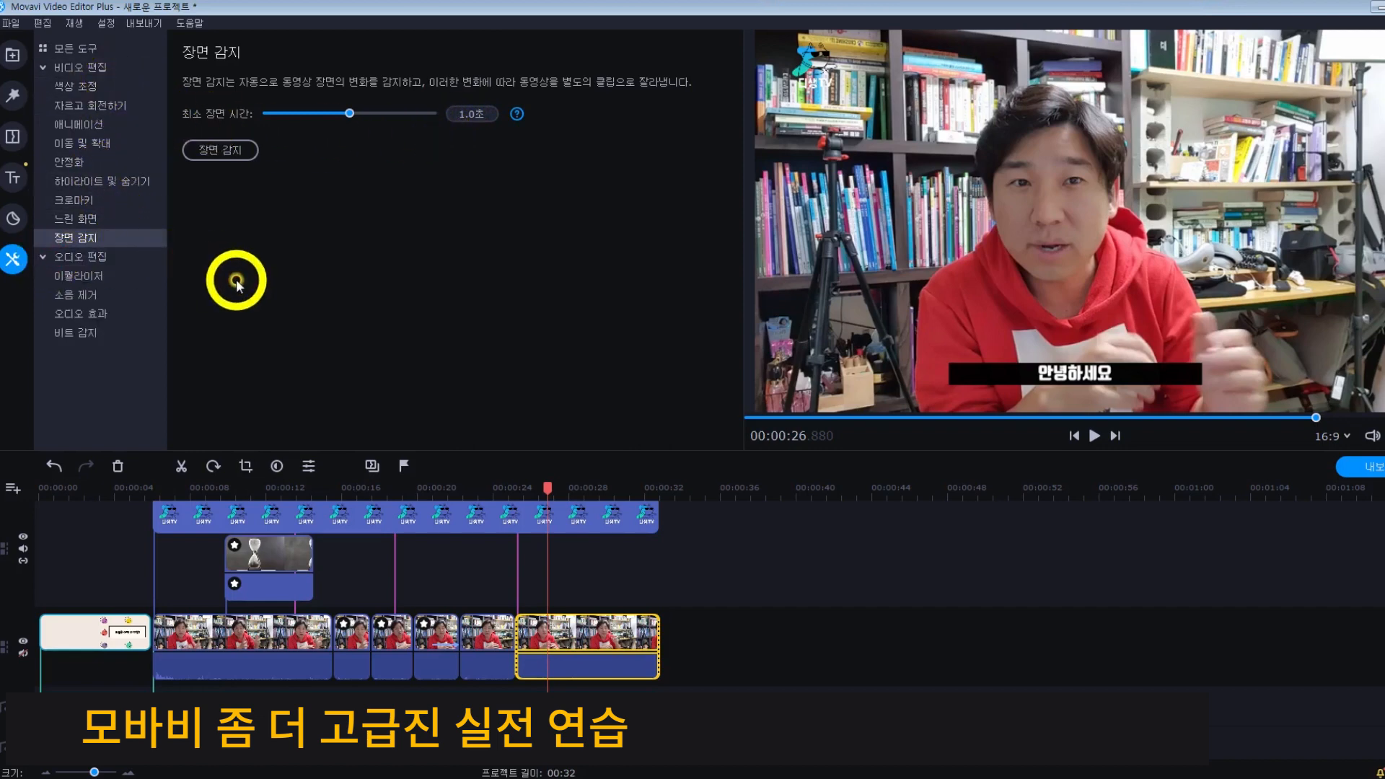
Step: Turn on the sound of the main video track and play it back from about 00:00:07
left_click_drag(552, 498, 190, 498)
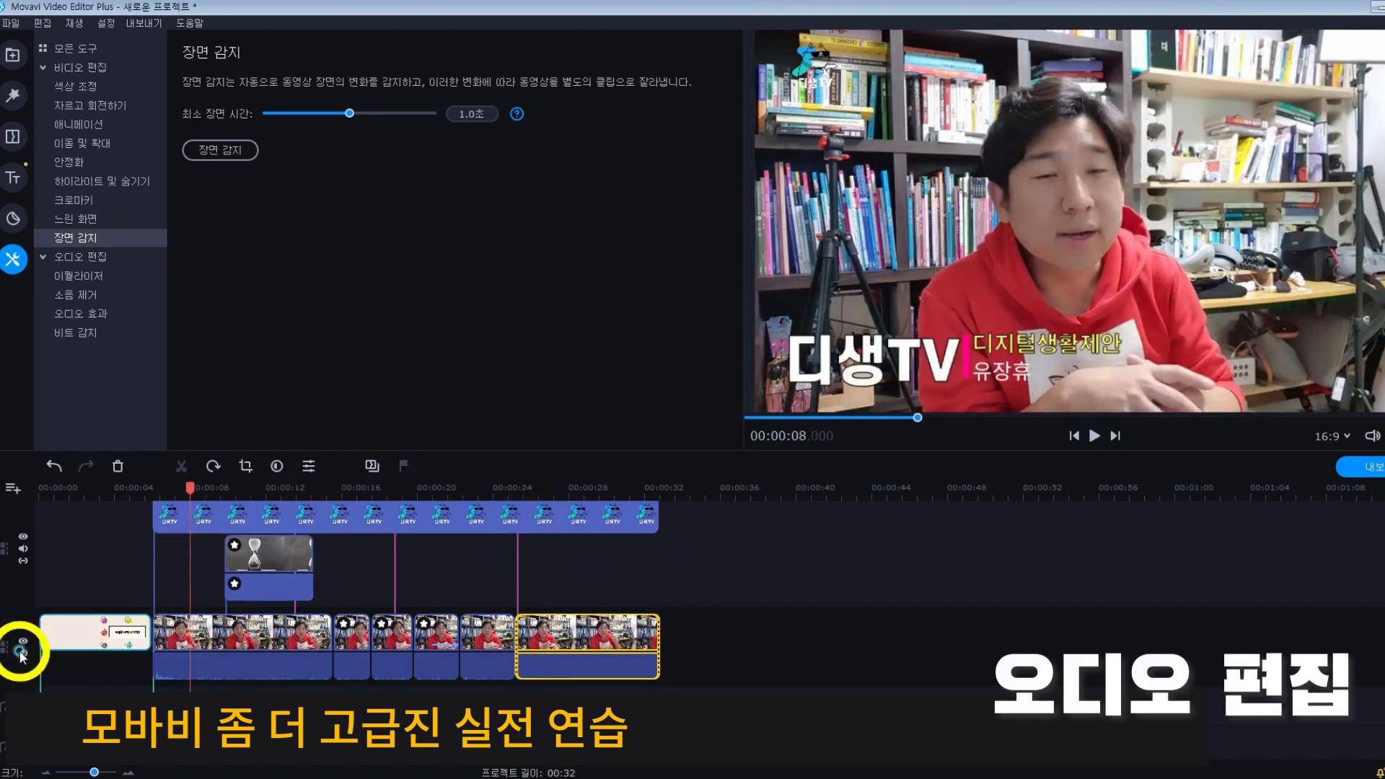
left_click(20, 655)
left_click(170, 488)
key("space")
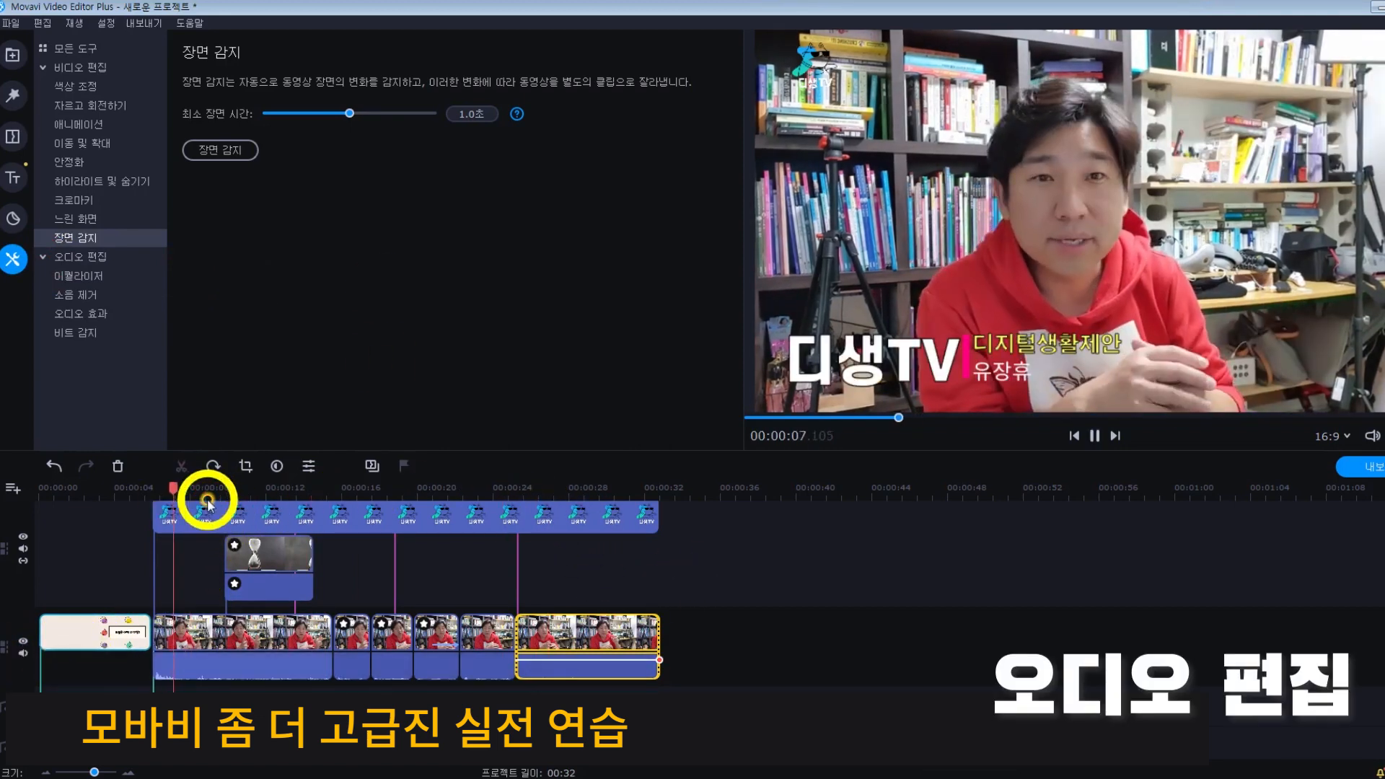
Step: Apply the 음악 보강 equalizer preset and 60% noise removal to the first talking-head clip
left_click(253, 651)
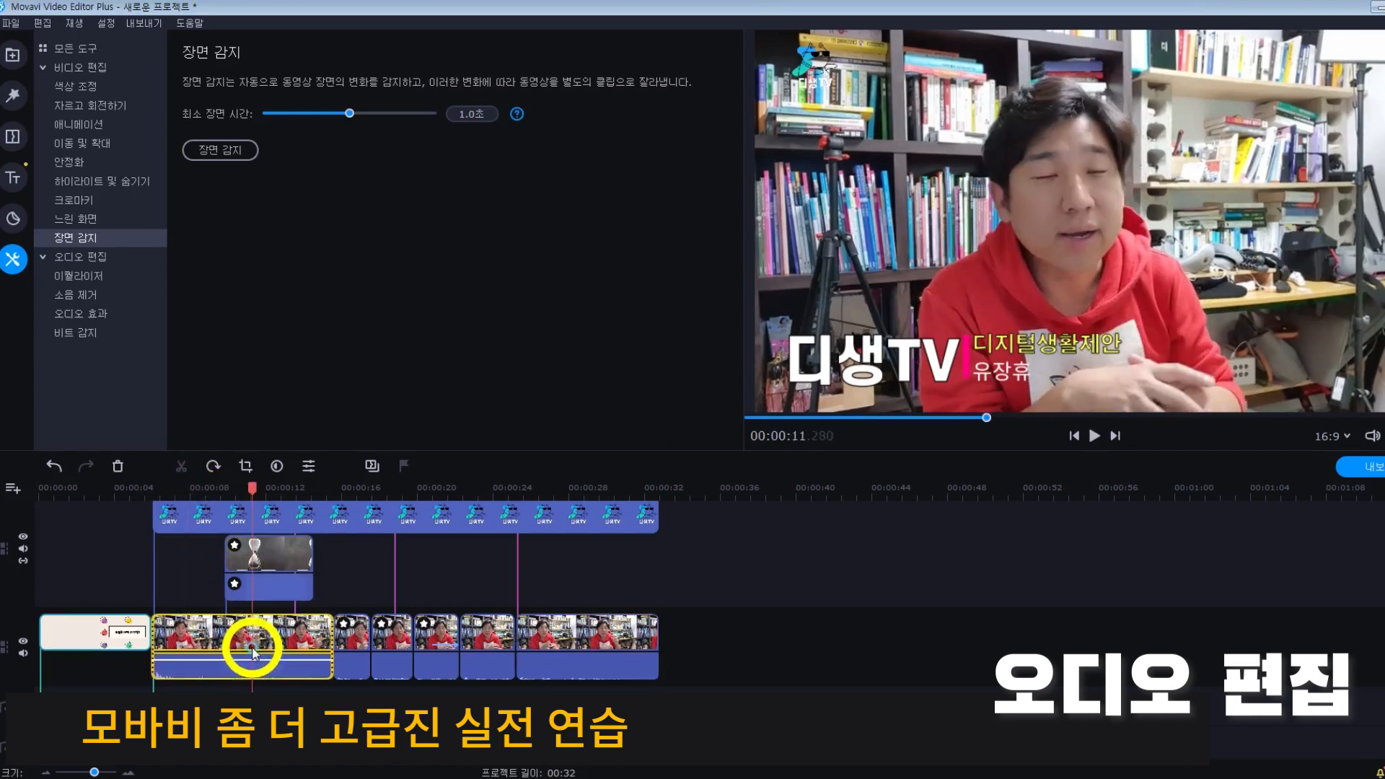
left_click(120, 285)
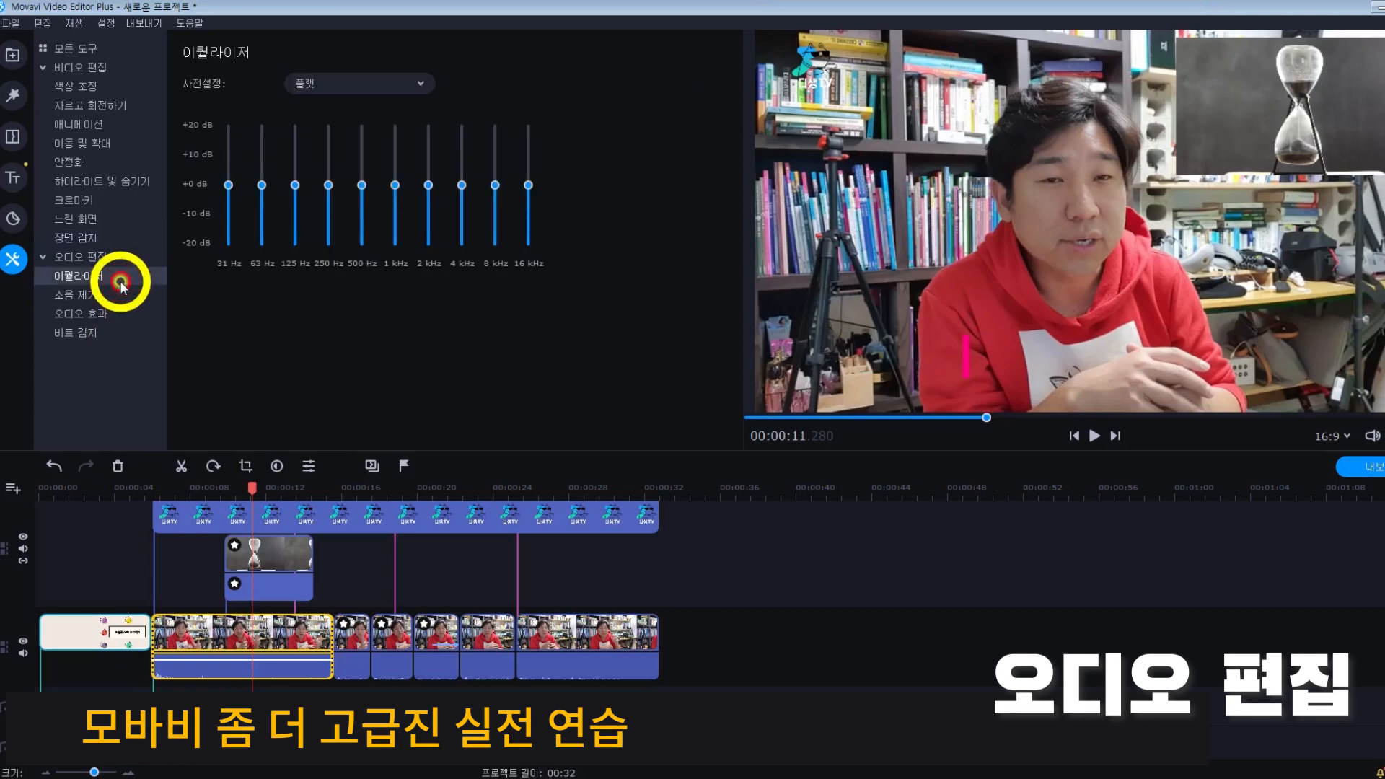
left_click(388, 88)
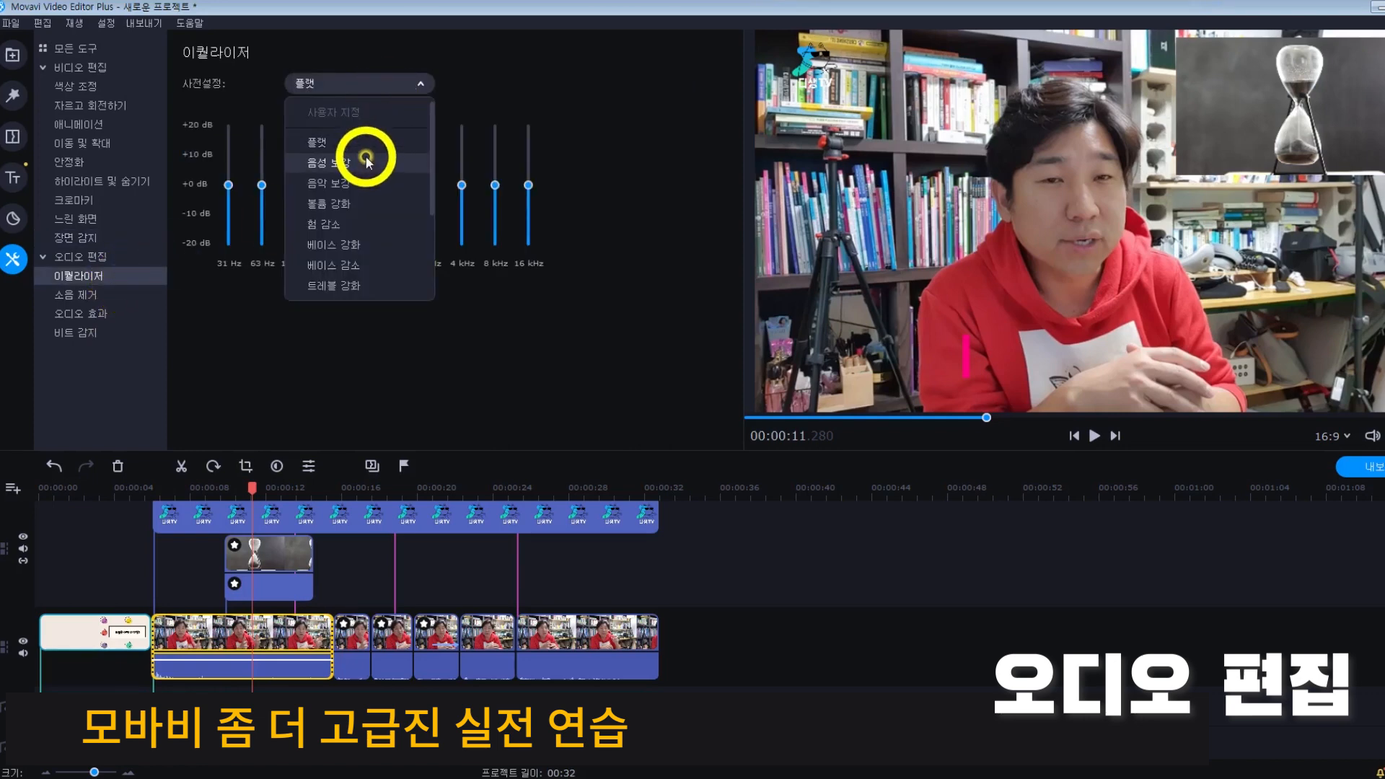
left_click(360, 181)
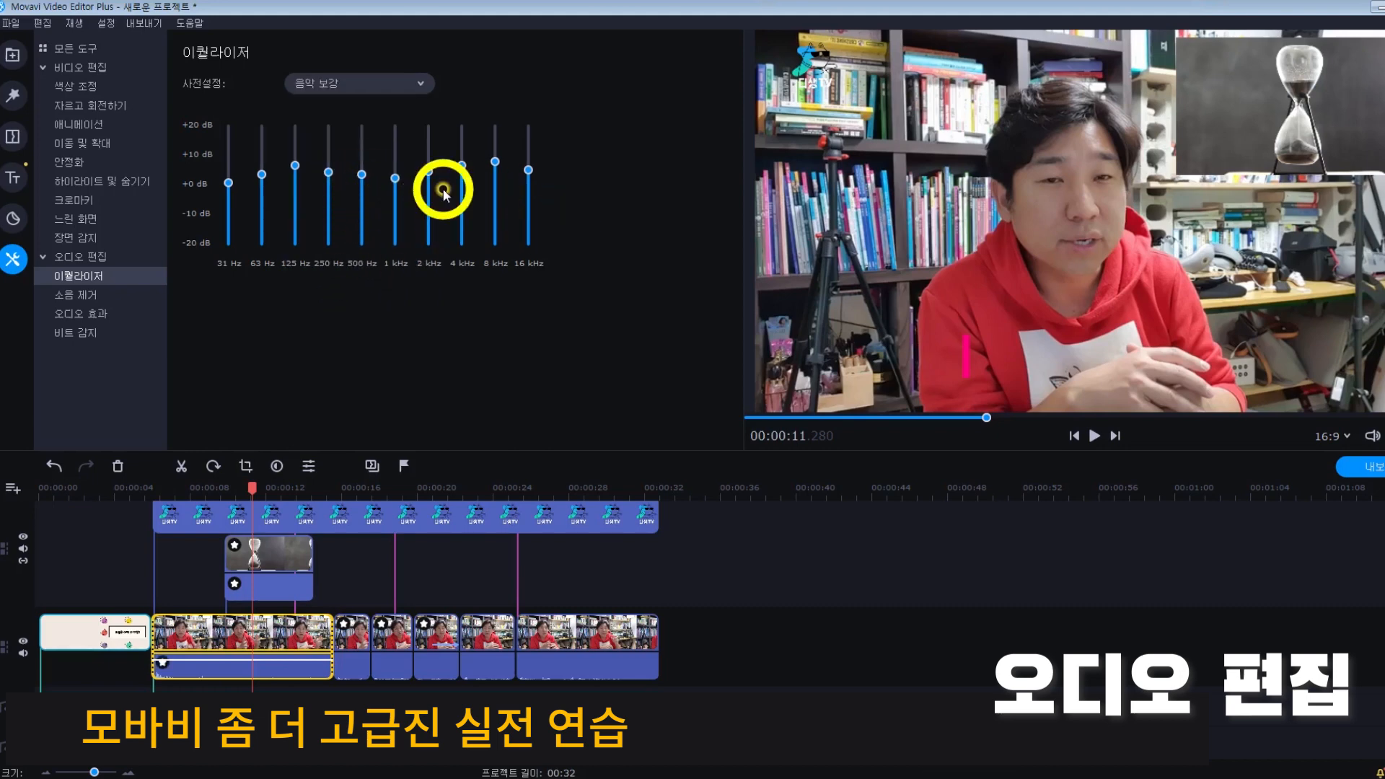
left_click(105, 294)
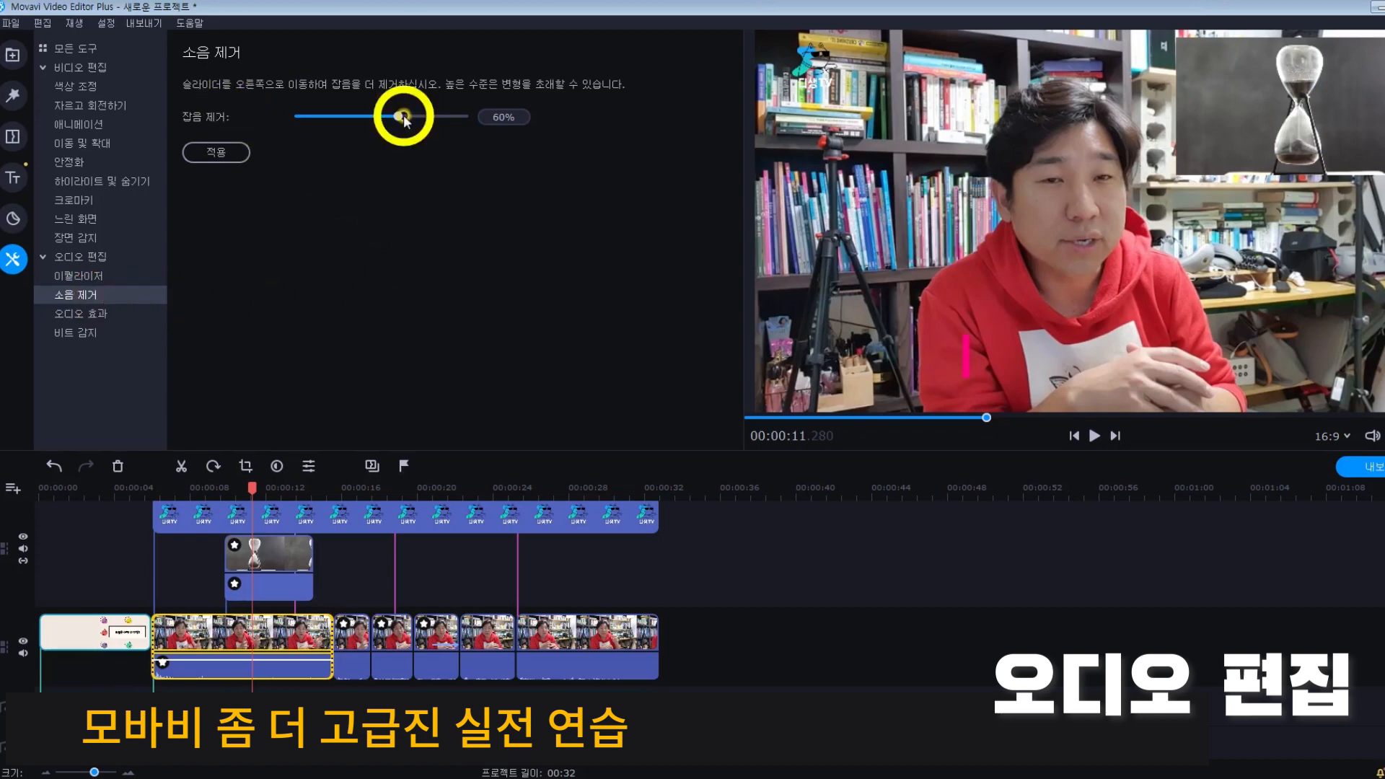
left_click(220, 153)
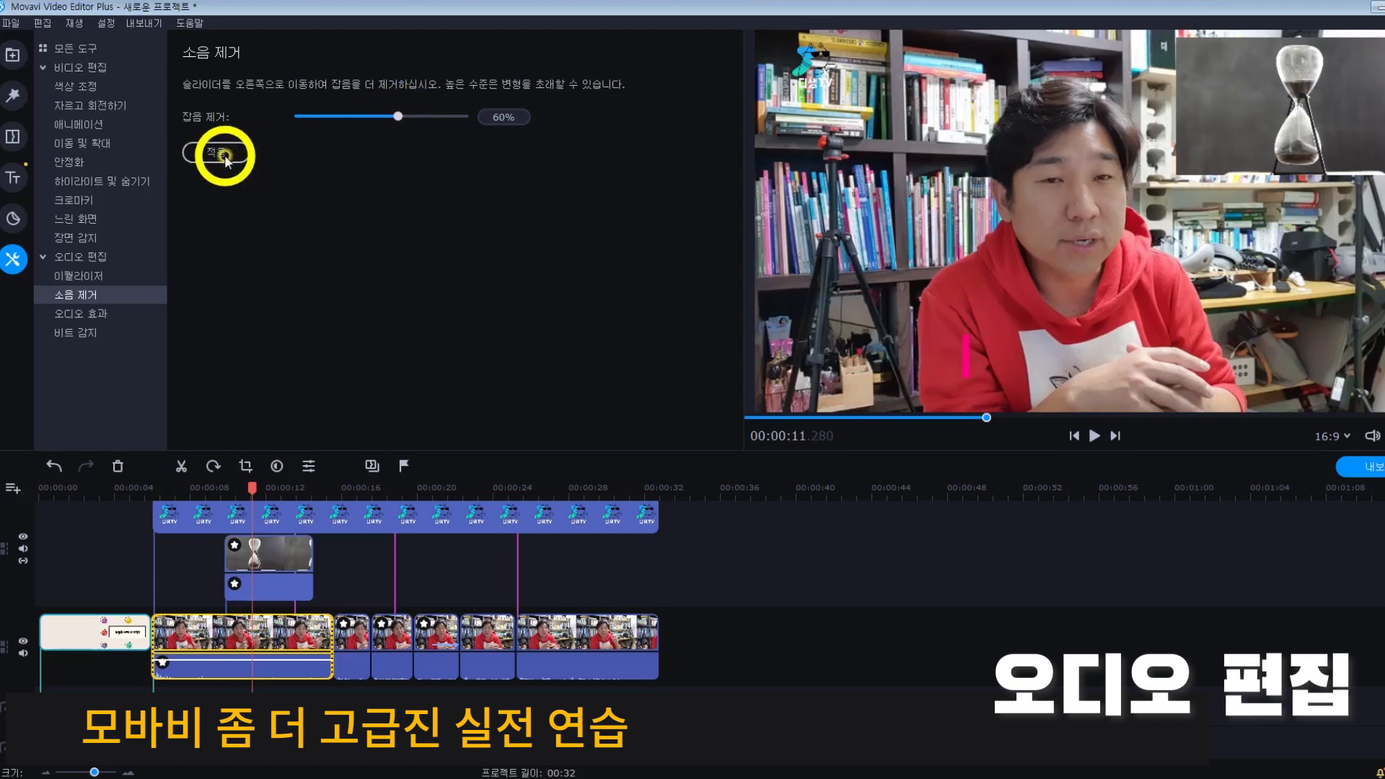
Step: Try the 높은 음 높이 audio effect on the first talking-head clip, playing it from about 00:00:07
left_click(149, 308)
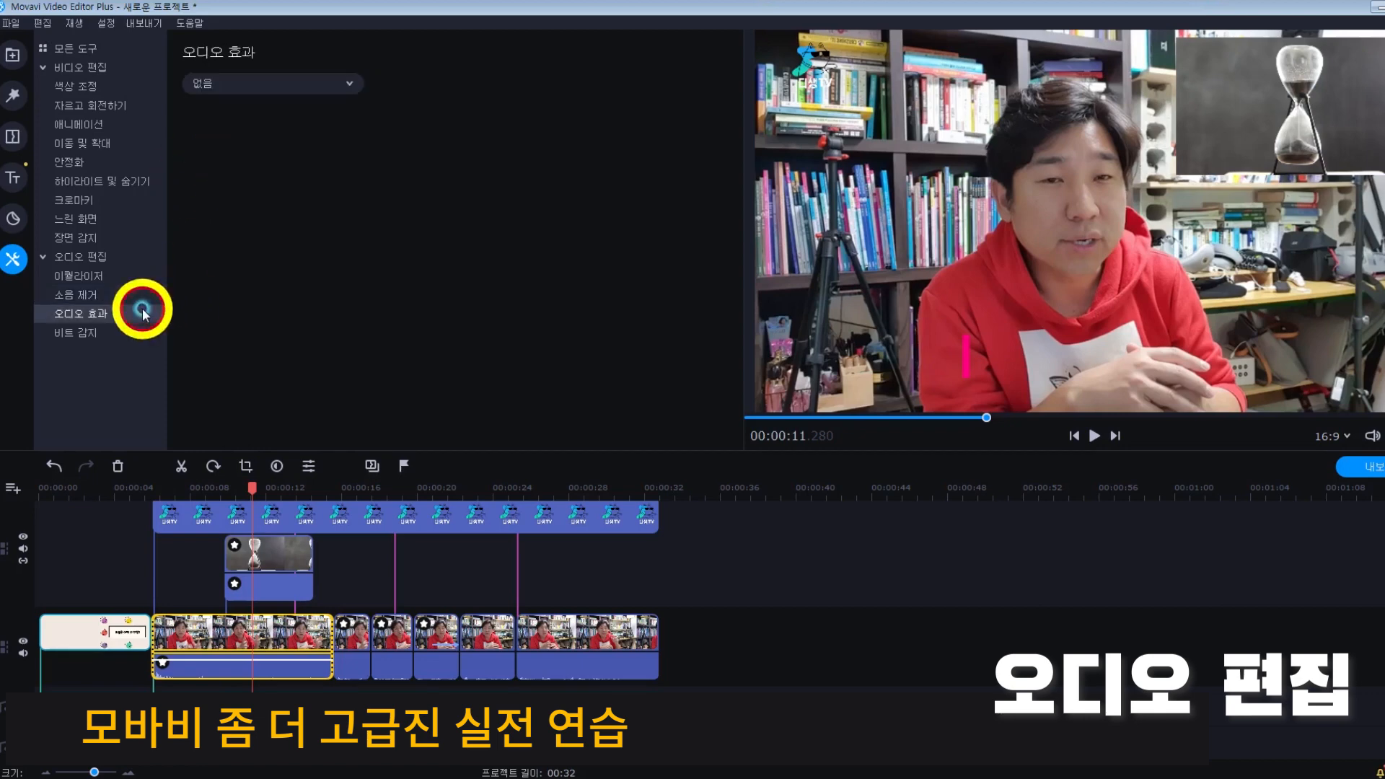
left_click_drag(250, 491, 171, 494)
key("space")
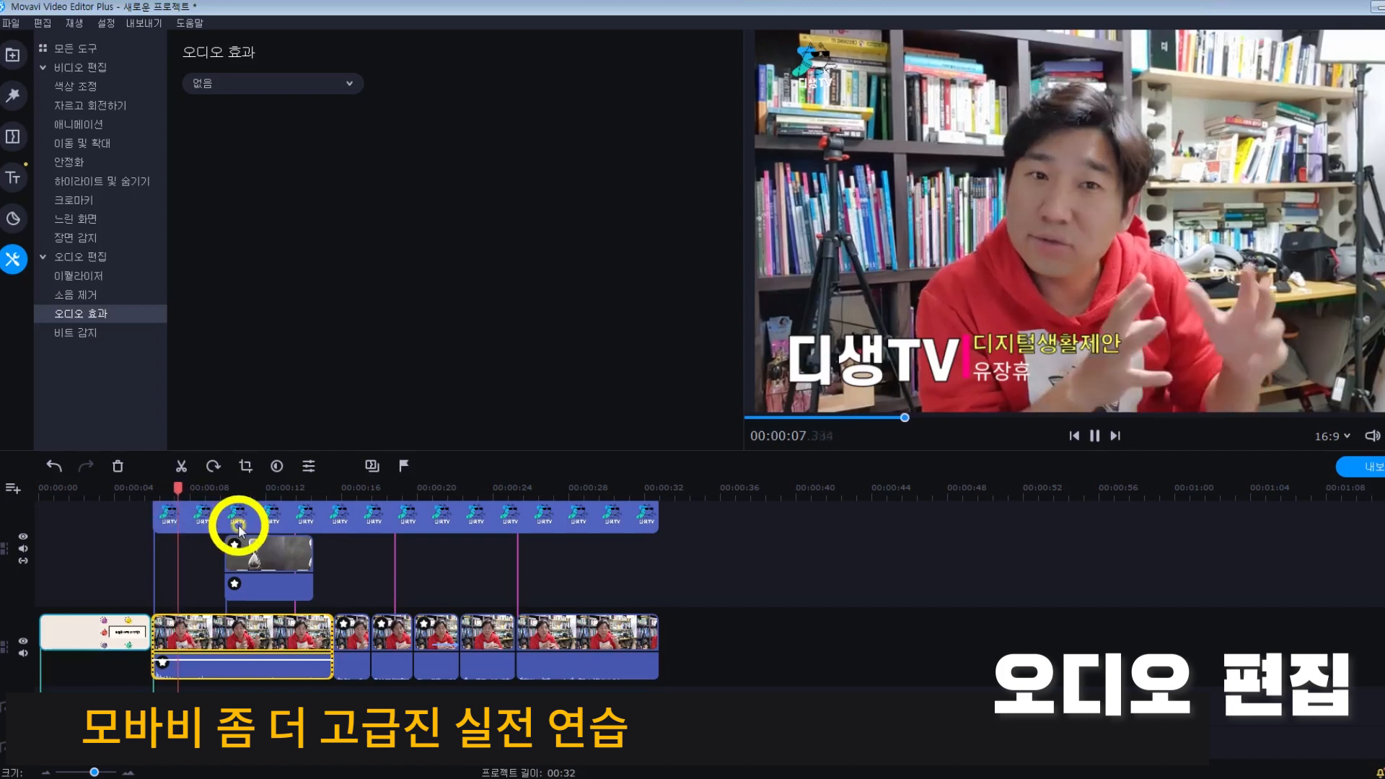
left_click(344, 84)
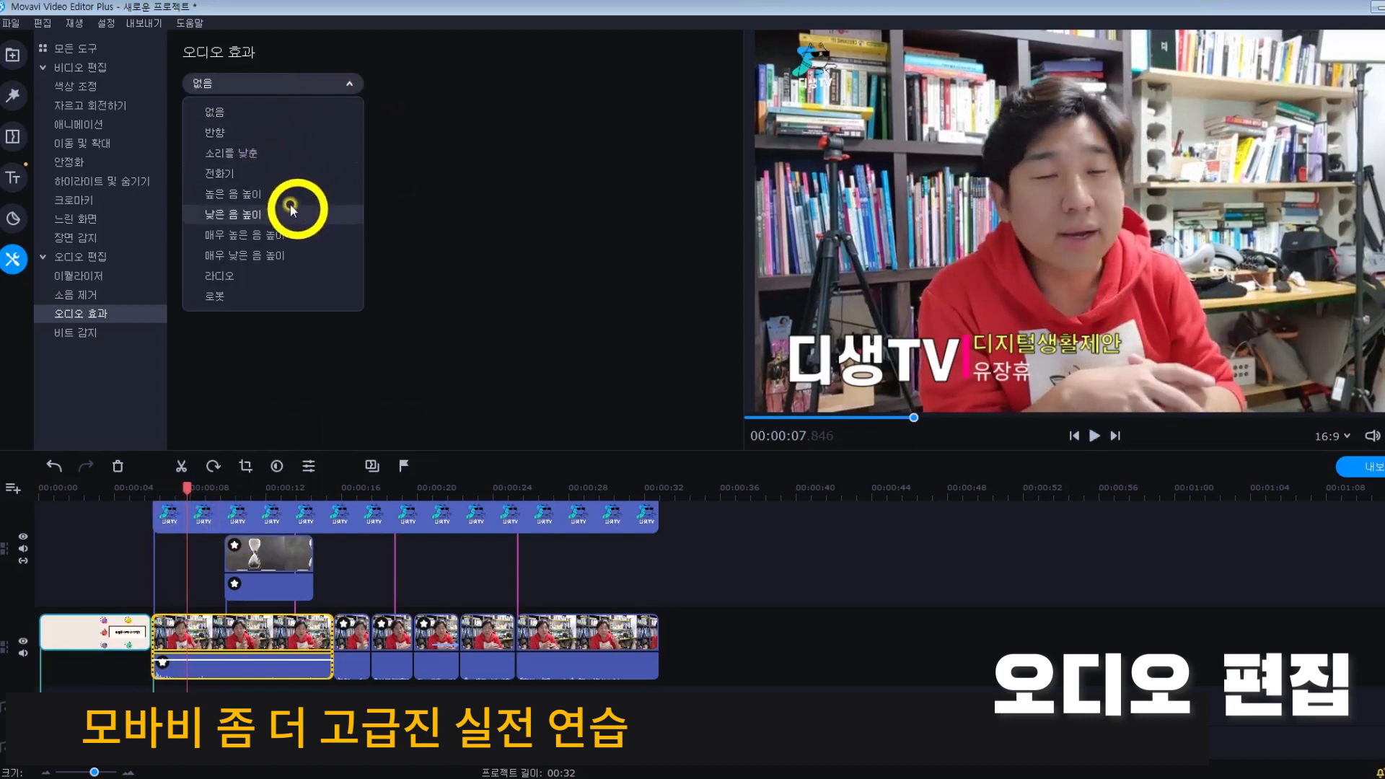
left_click(265, 204)
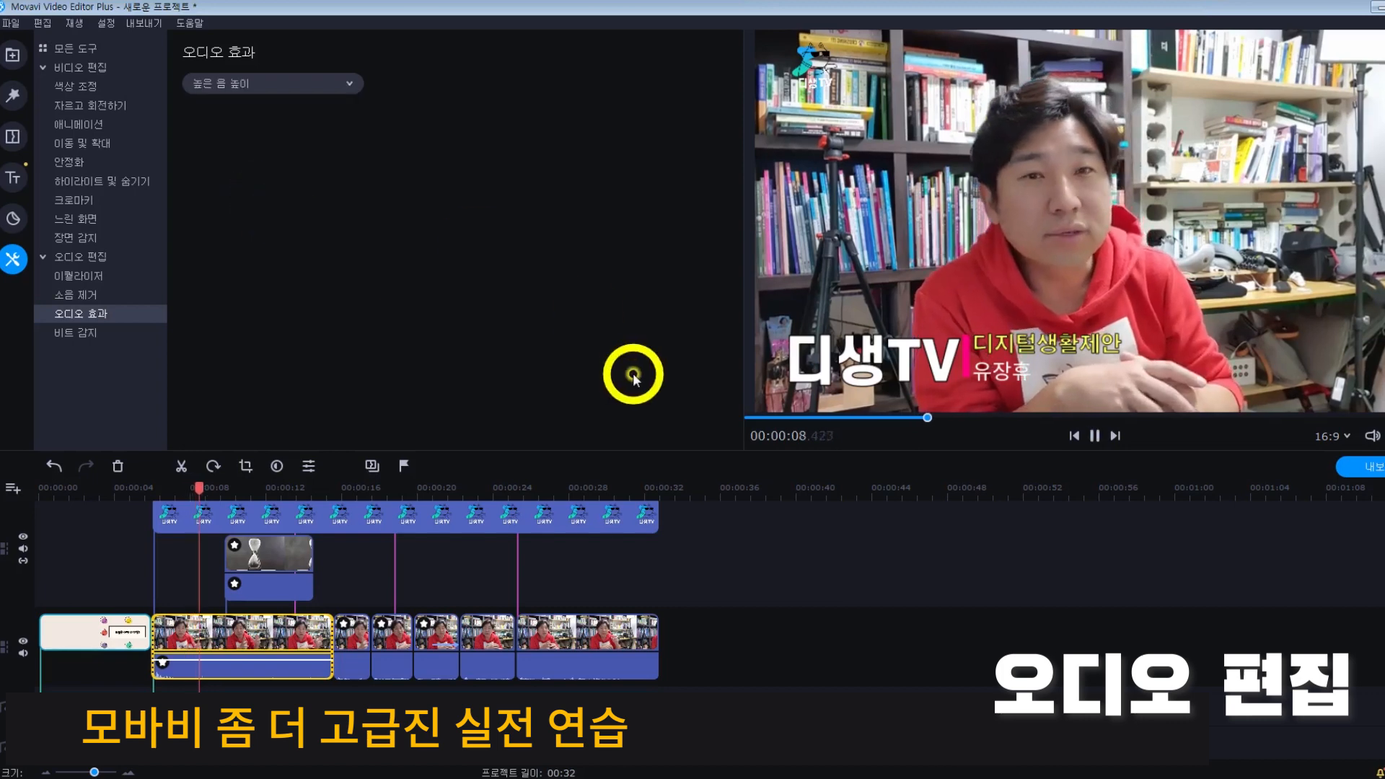
key("space")
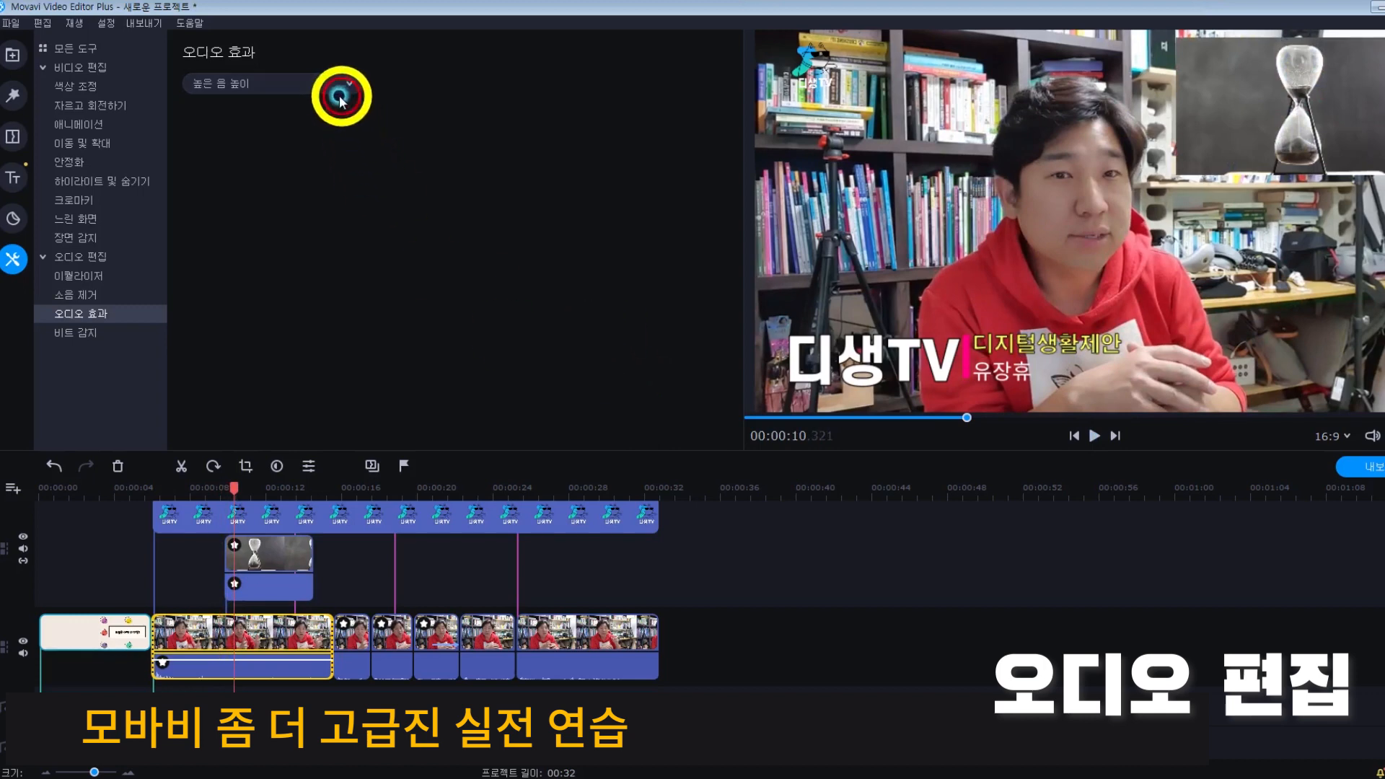
Step: Set the first talking-head clip's audio effect to 로봇 and play it back
left_click(293, 84)
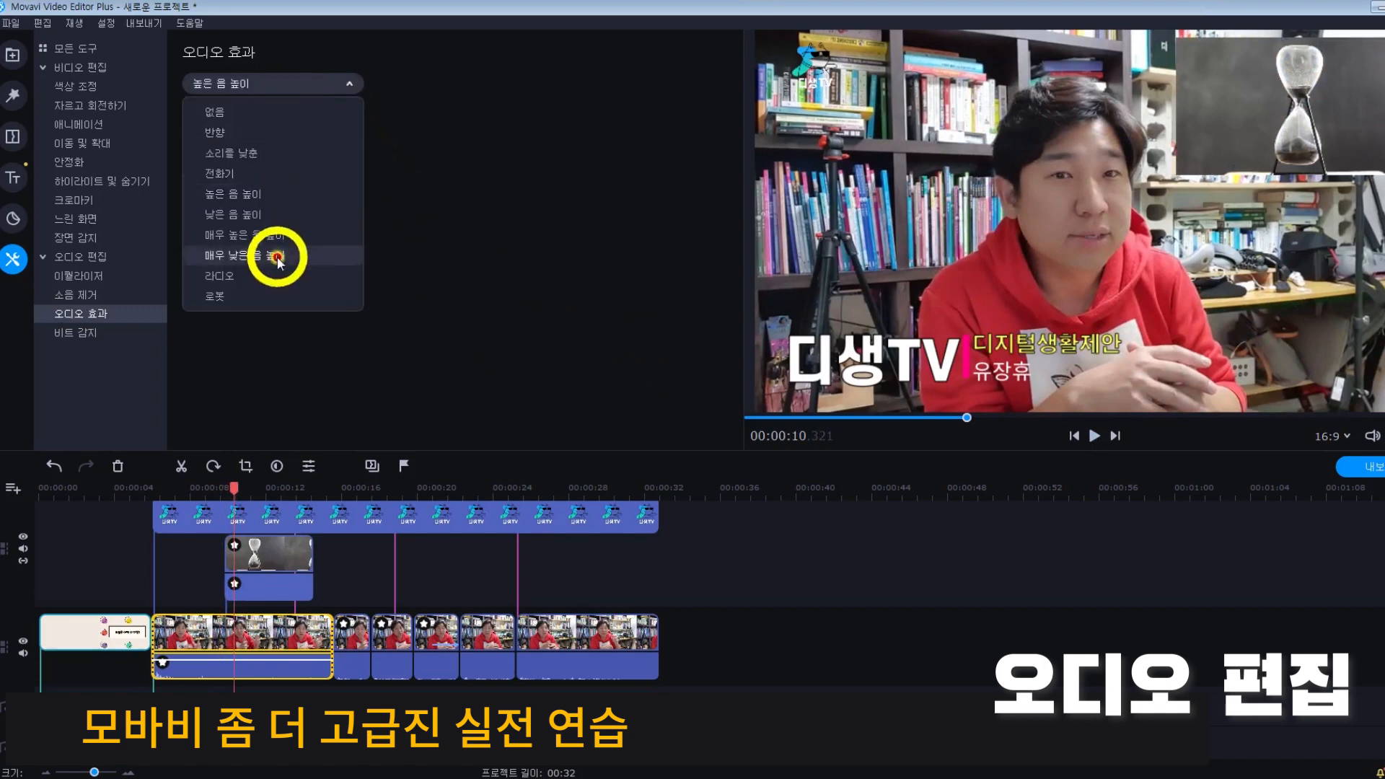
left_click(273, 296)
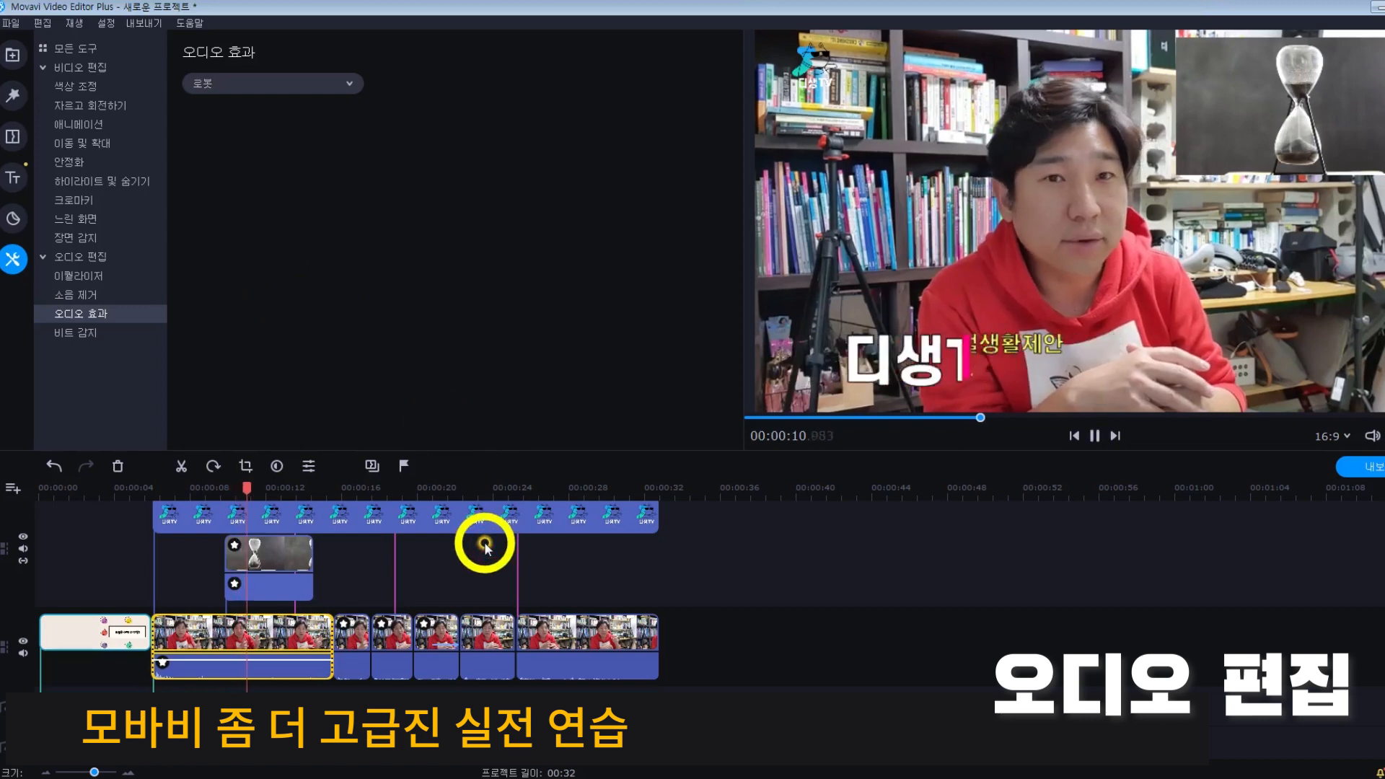
key("space")
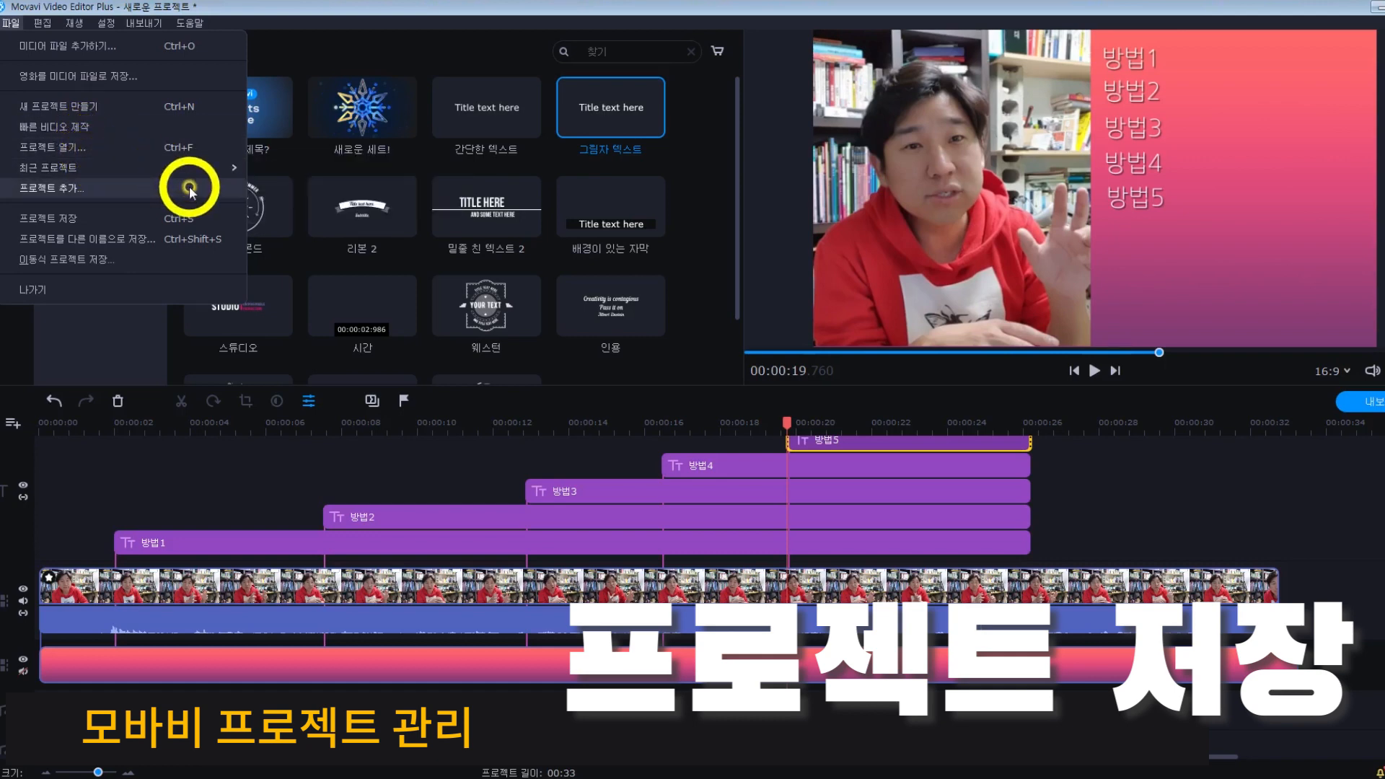
Step: Save the project under the name 프로젝트1 in the 유튜브 folder
left_click(92, 219)
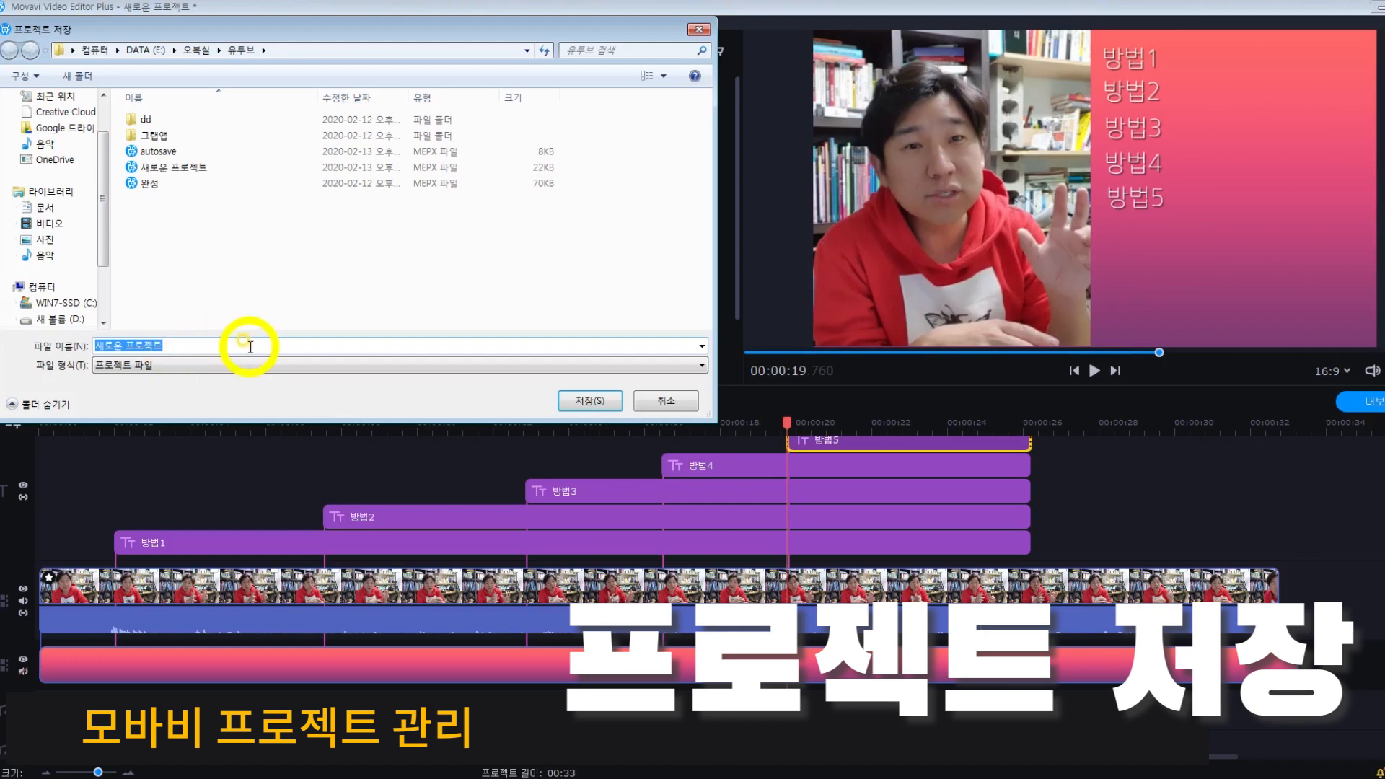
type("프로젝트")
key("Return")
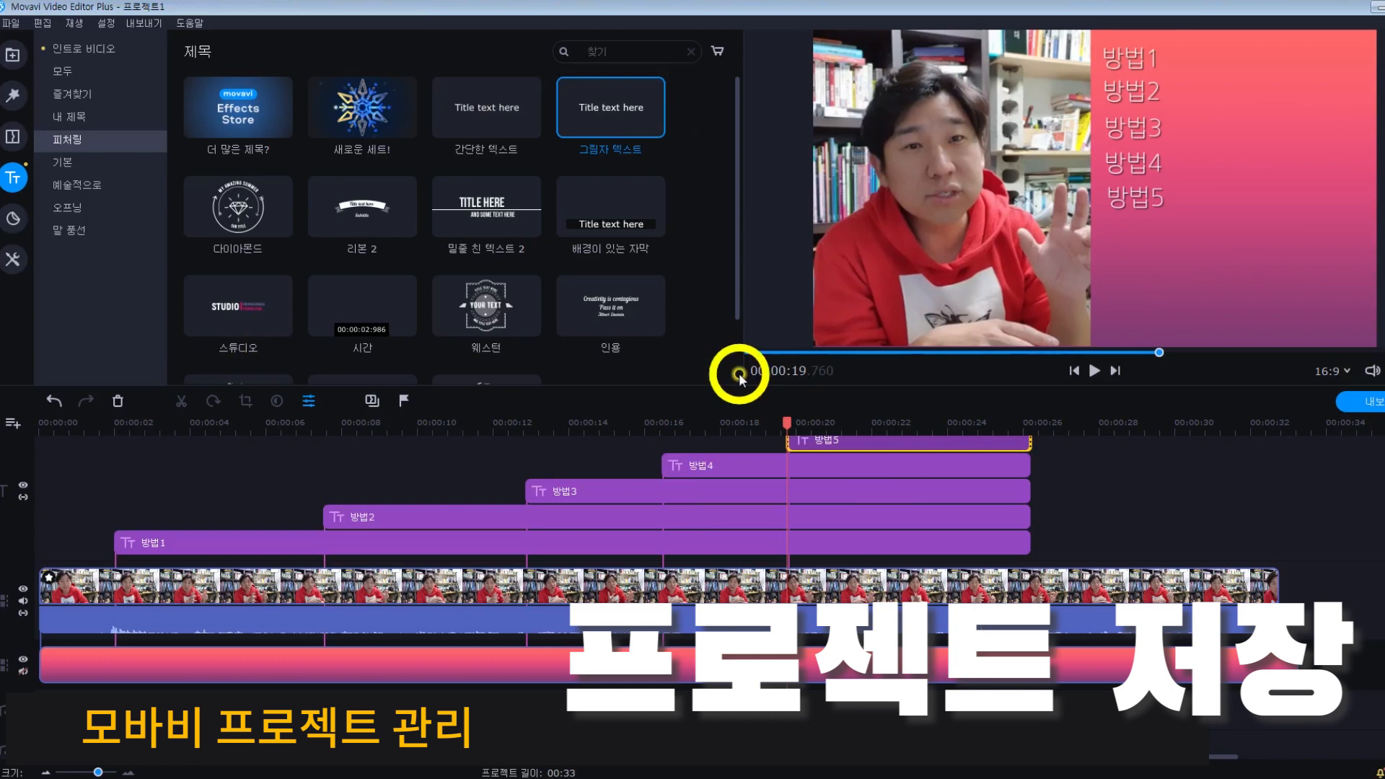
left_click(822, 583)
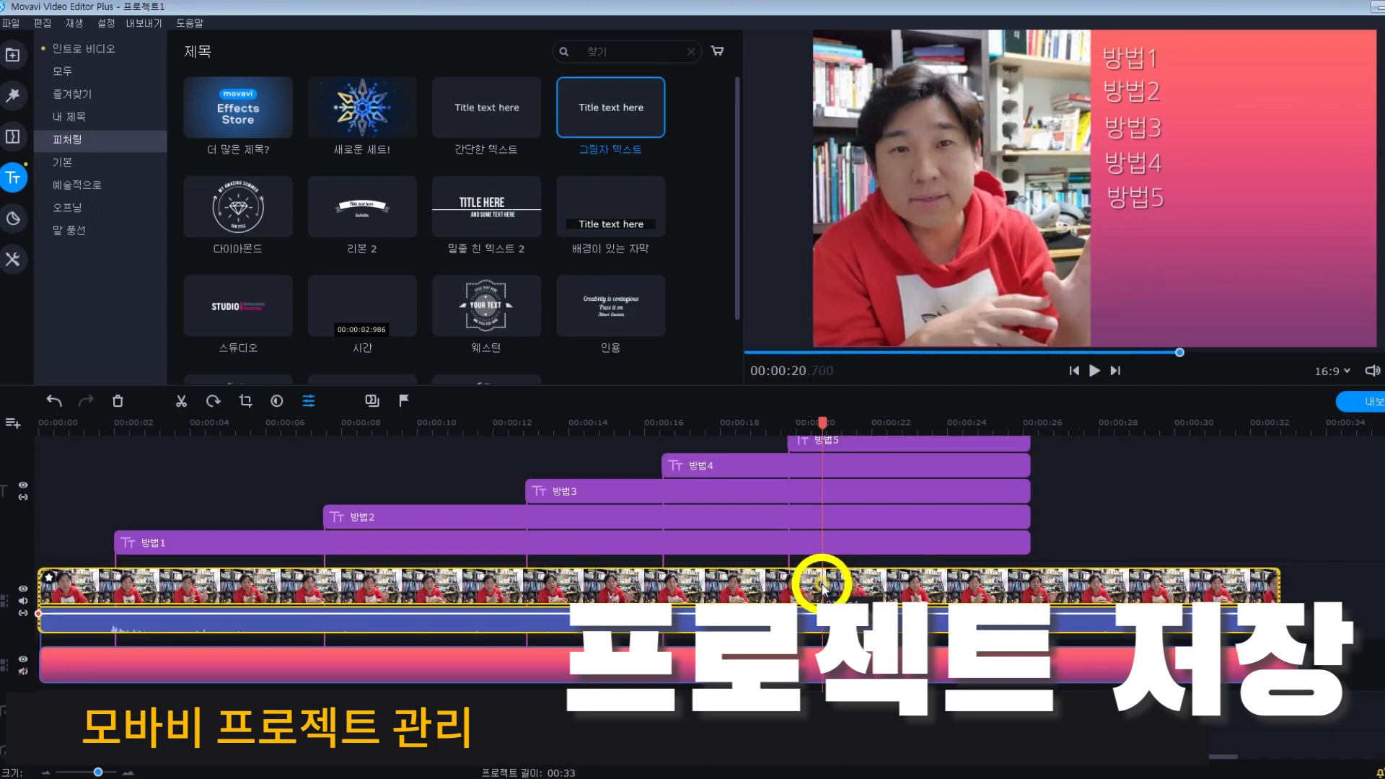
left_click(11, 22)
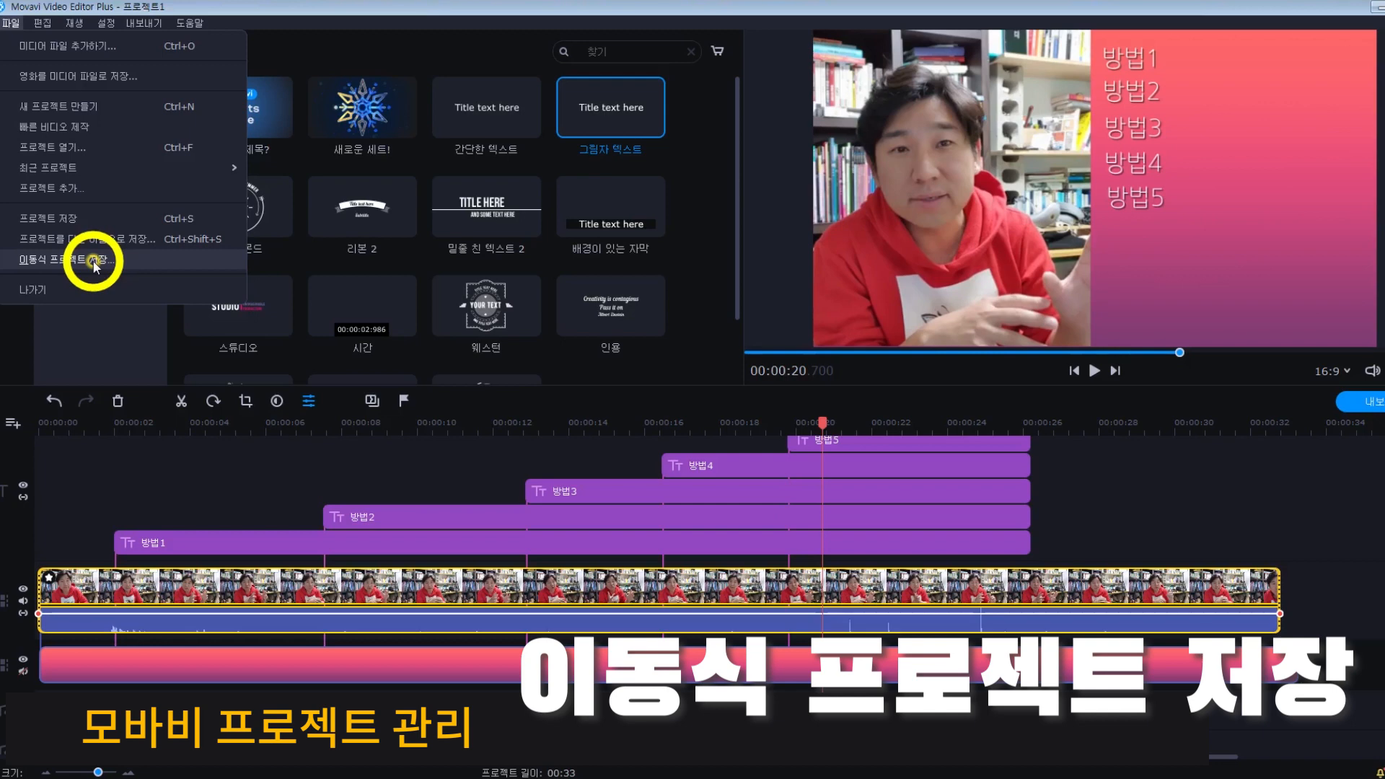
mouse_move(103, 27)
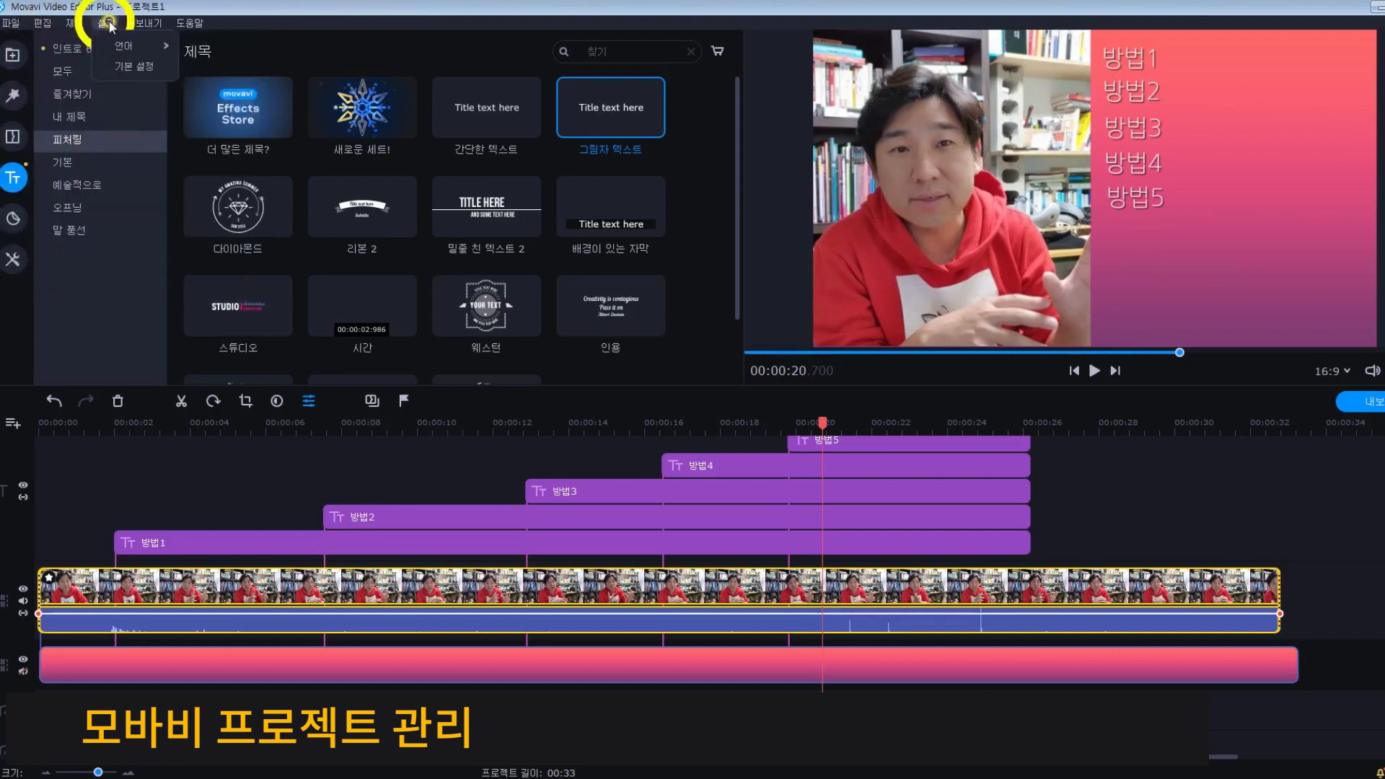
mouse_move(192, 25)
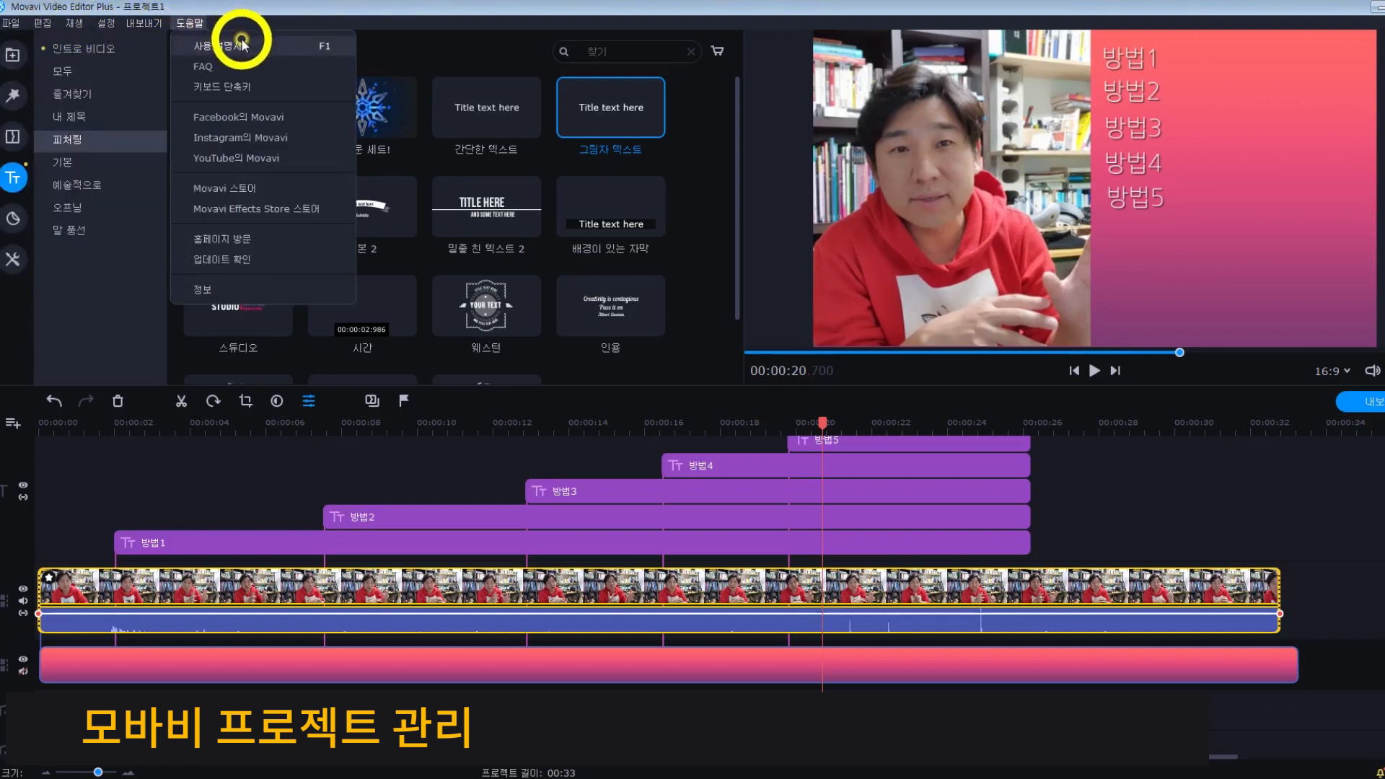
mouse_move(144, 23)
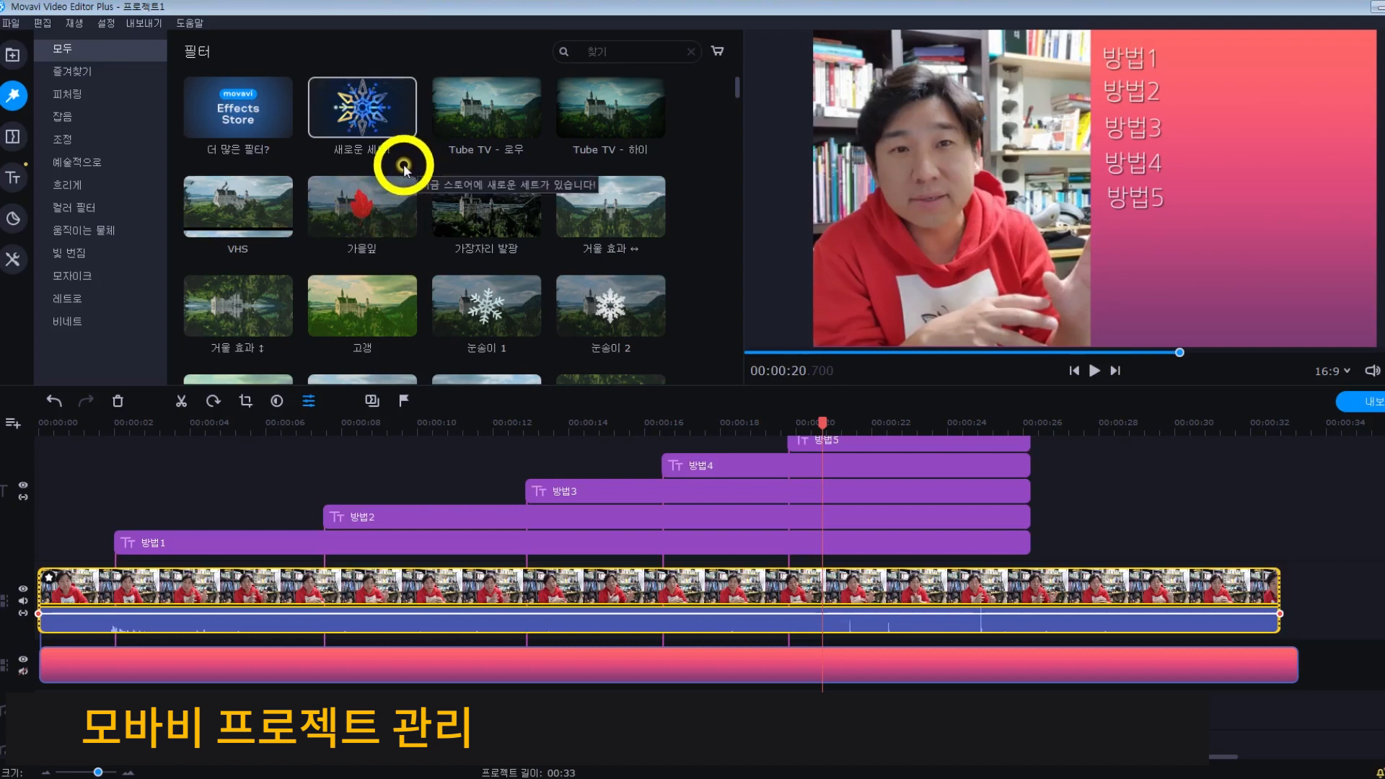
Step: Open the Movavi Effects Store in the browser from the filter library and go to the 밸런타인 데이 팩 page
left_click(266, 131)
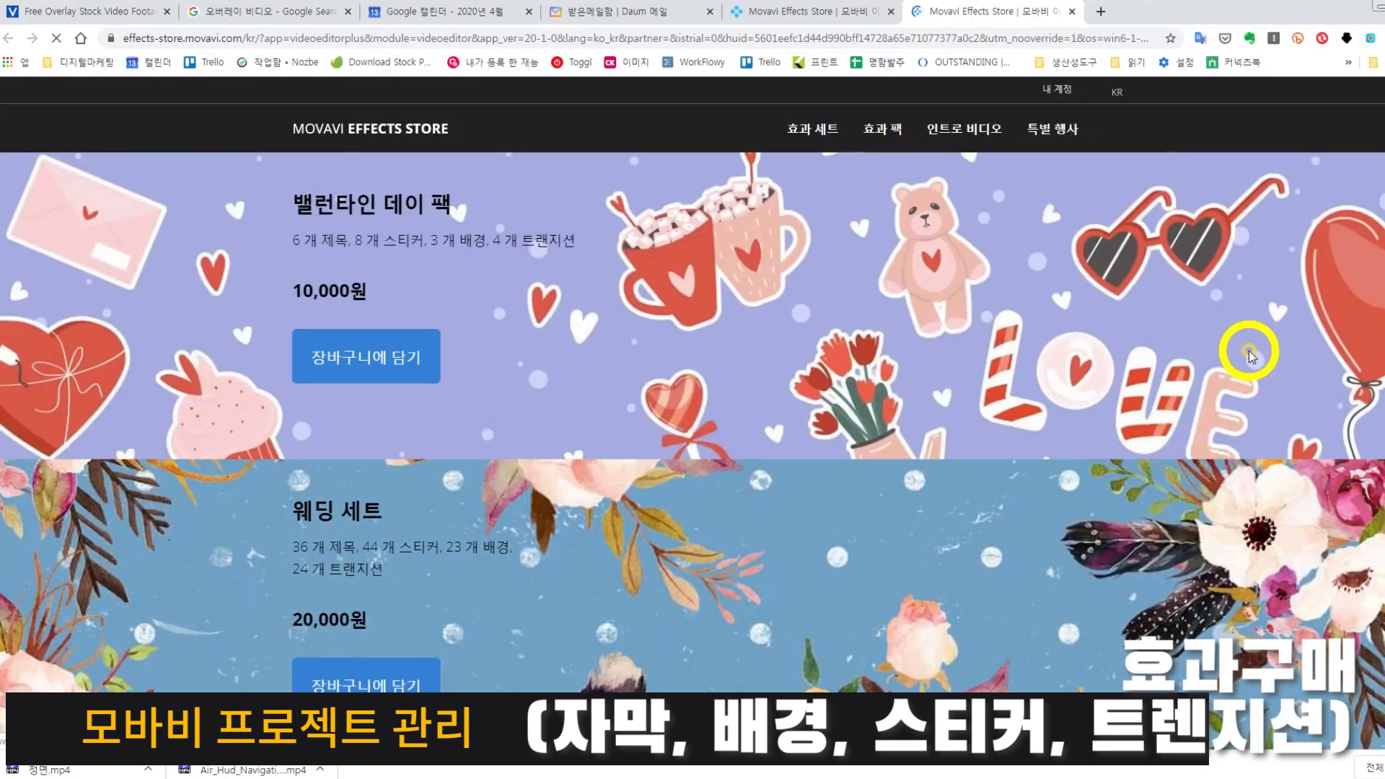
scroll(856, 349, "down", 5)
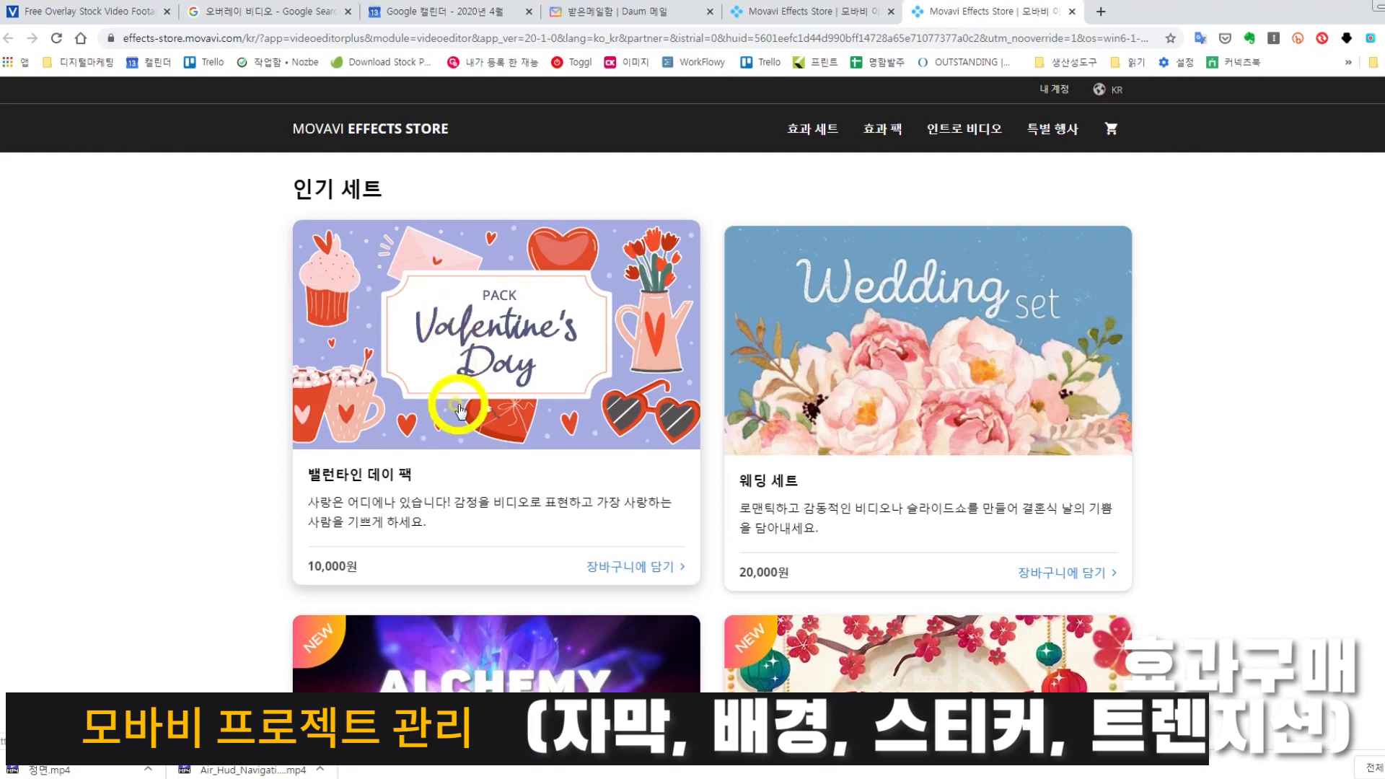
scroll(476, 442, "down", 2)
left_click(360, 324)
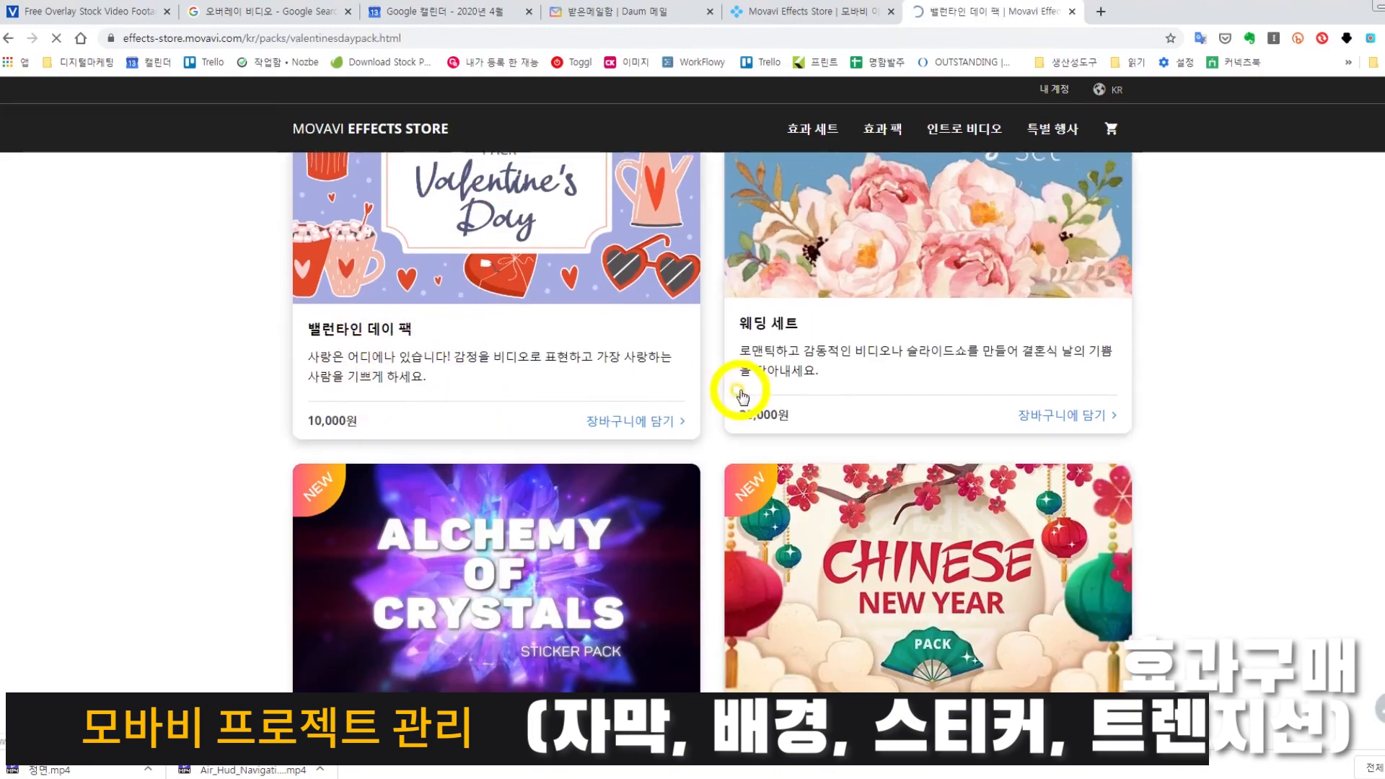
Step: Examine the backgrounds and transitions included in the 밸런타인 데이 팩, returning to its purchase details
scroll(737, 393, "down", 4)
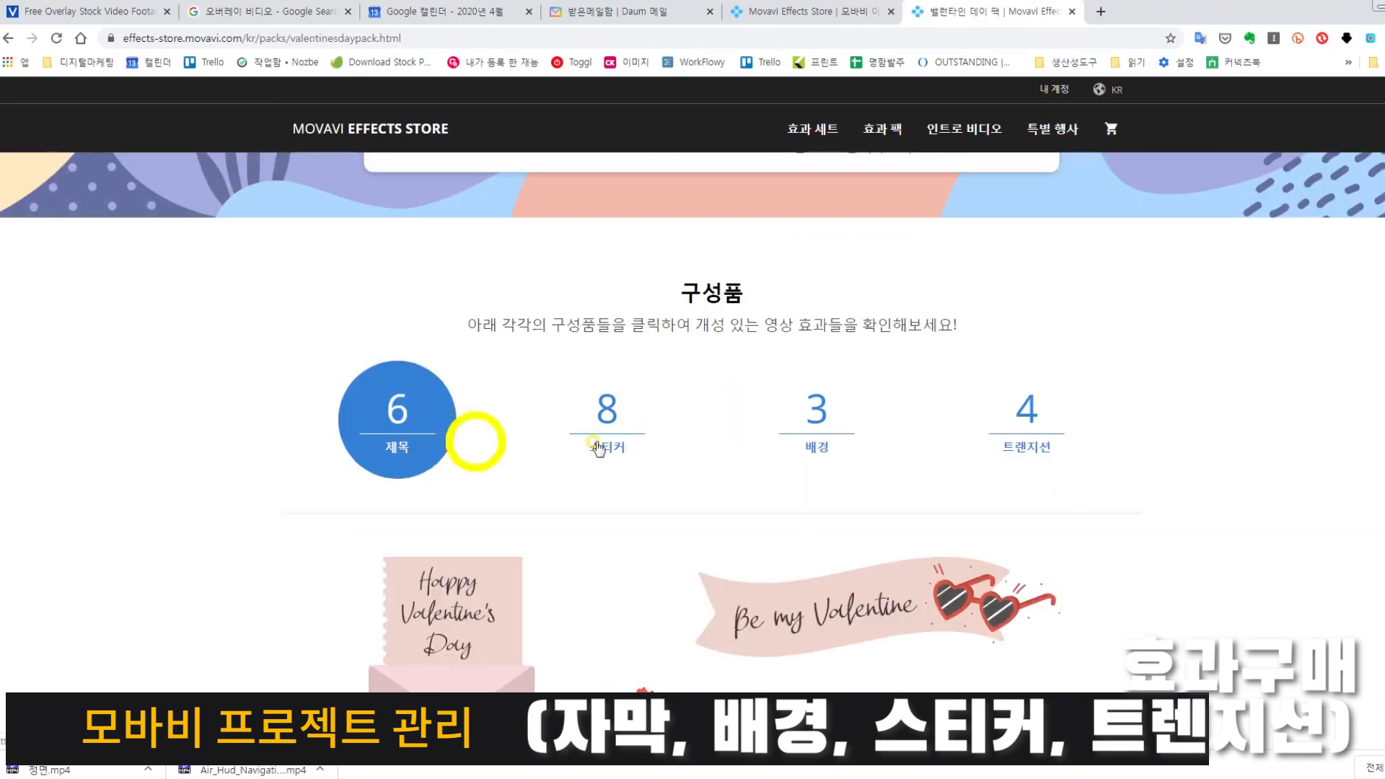
scroll(856, 422, "down", 1)
left_click(812, 336)
scroll(928, 433, "down", 3)
scroll(1020, 346, "up", 4)
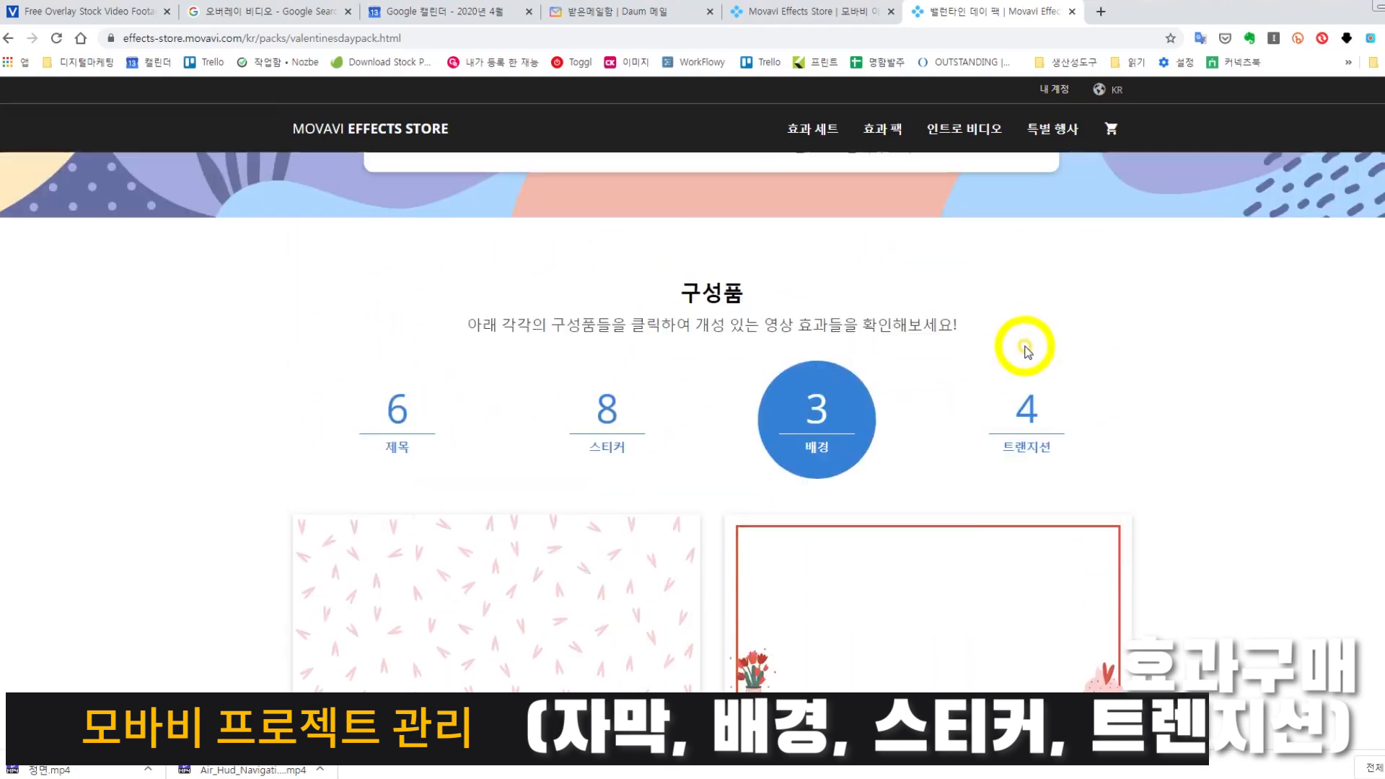
left_click(1037, 418)
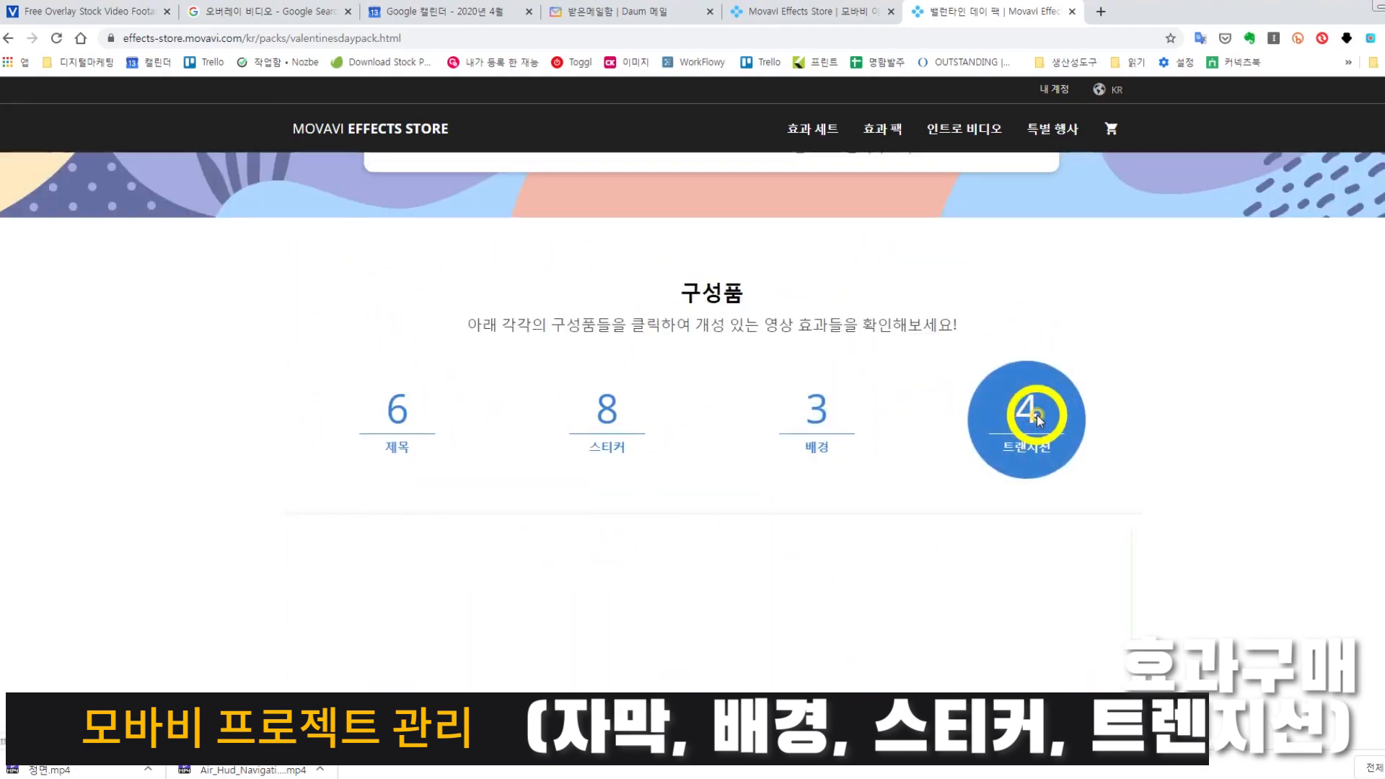
scroll(1028, 422, "up", 5)
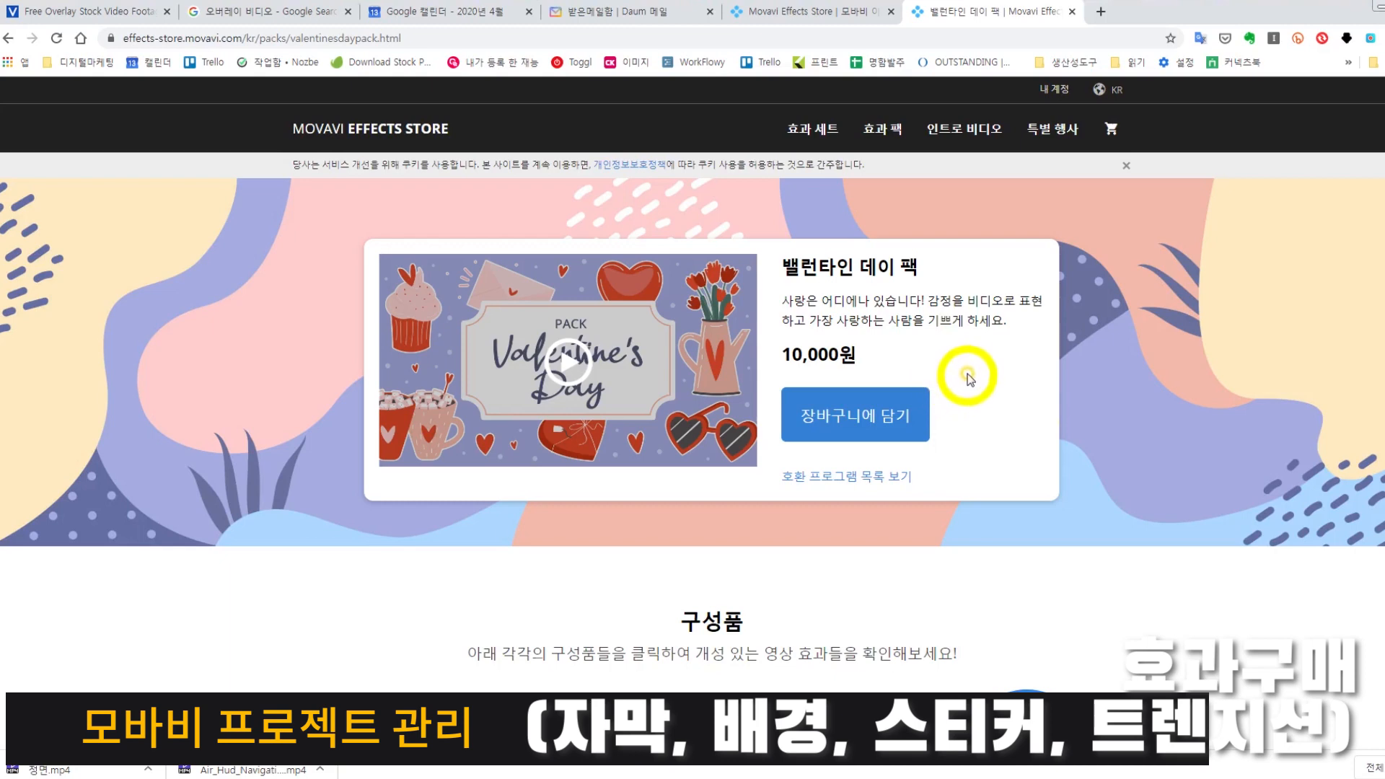